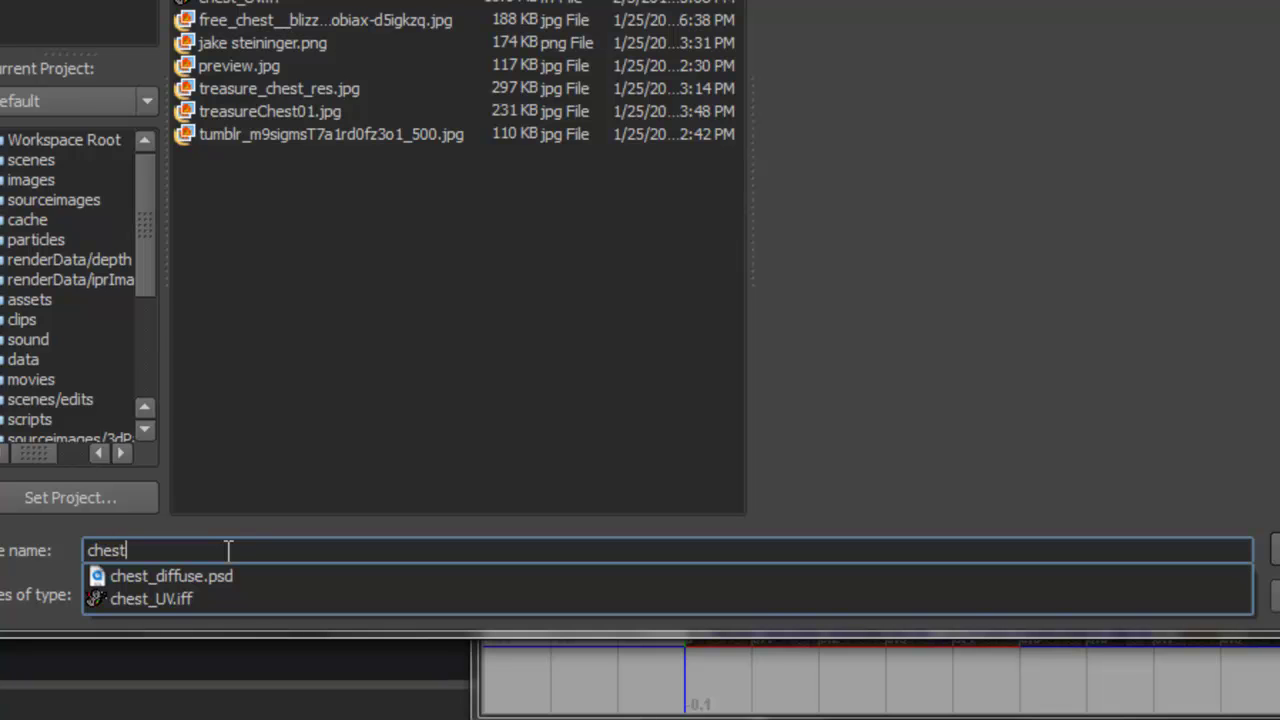
- Name the UV snapshot file chest_UV_grid in the chest folder
type("U")
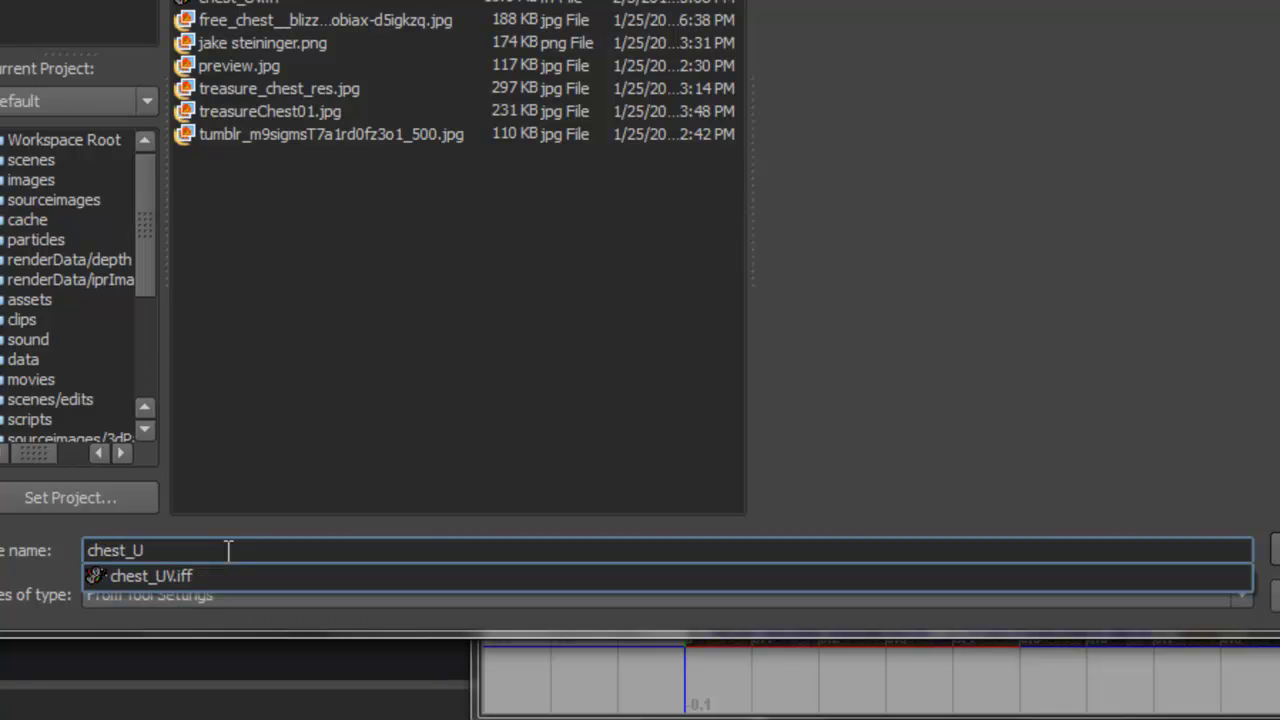
type("V_grid")
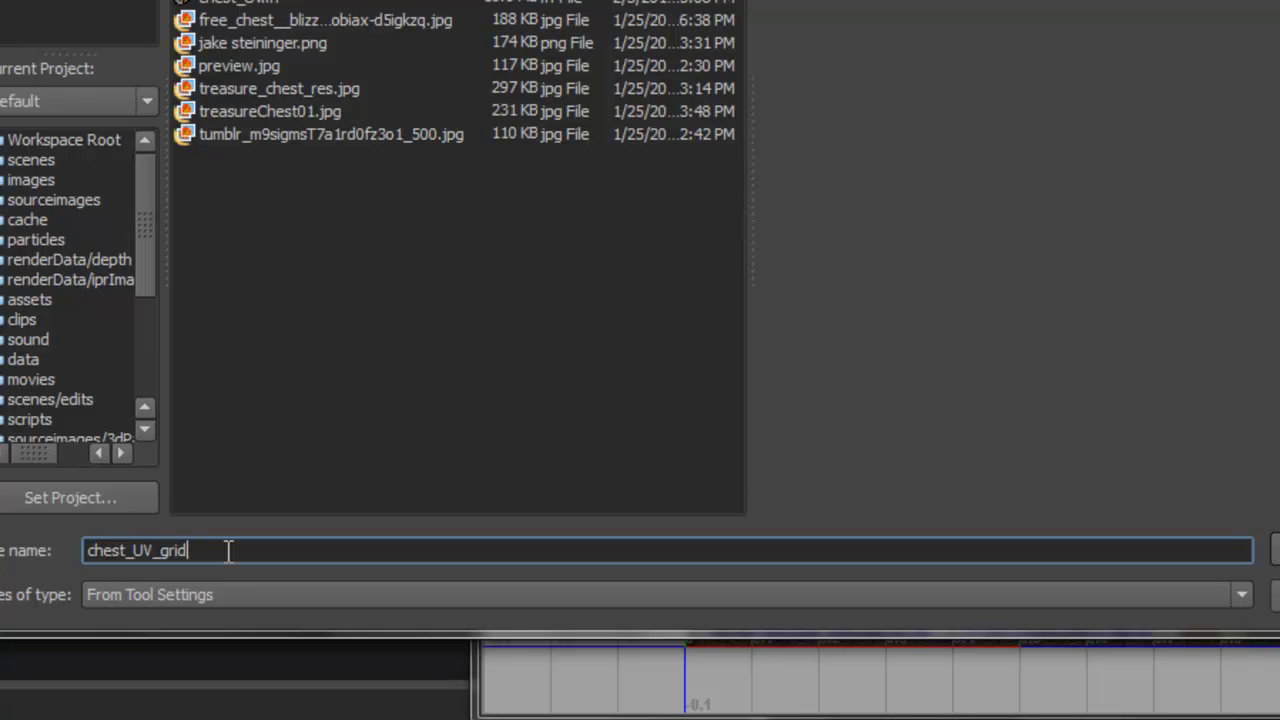
key("Return")
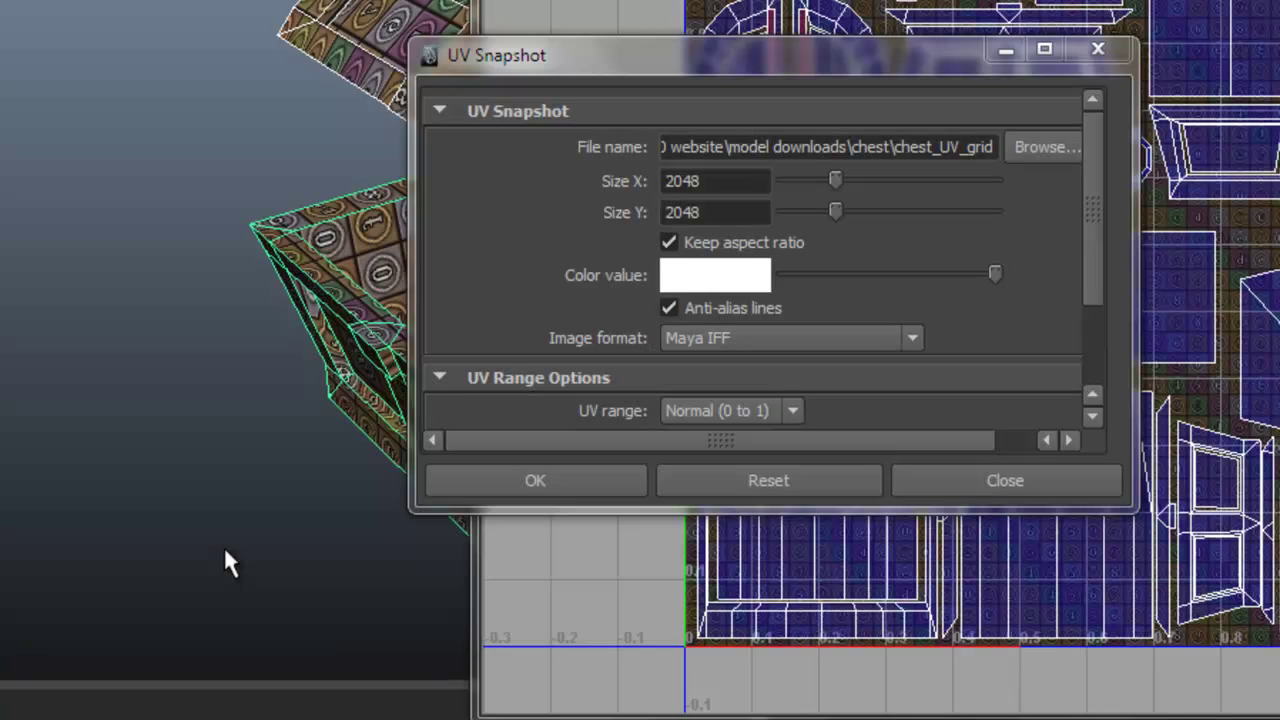
- Export the UV snapshot at 2048 by 2048 in Maya IFF format
left_click(562, 205)
left_click_drag(562, 205, 393, 196)
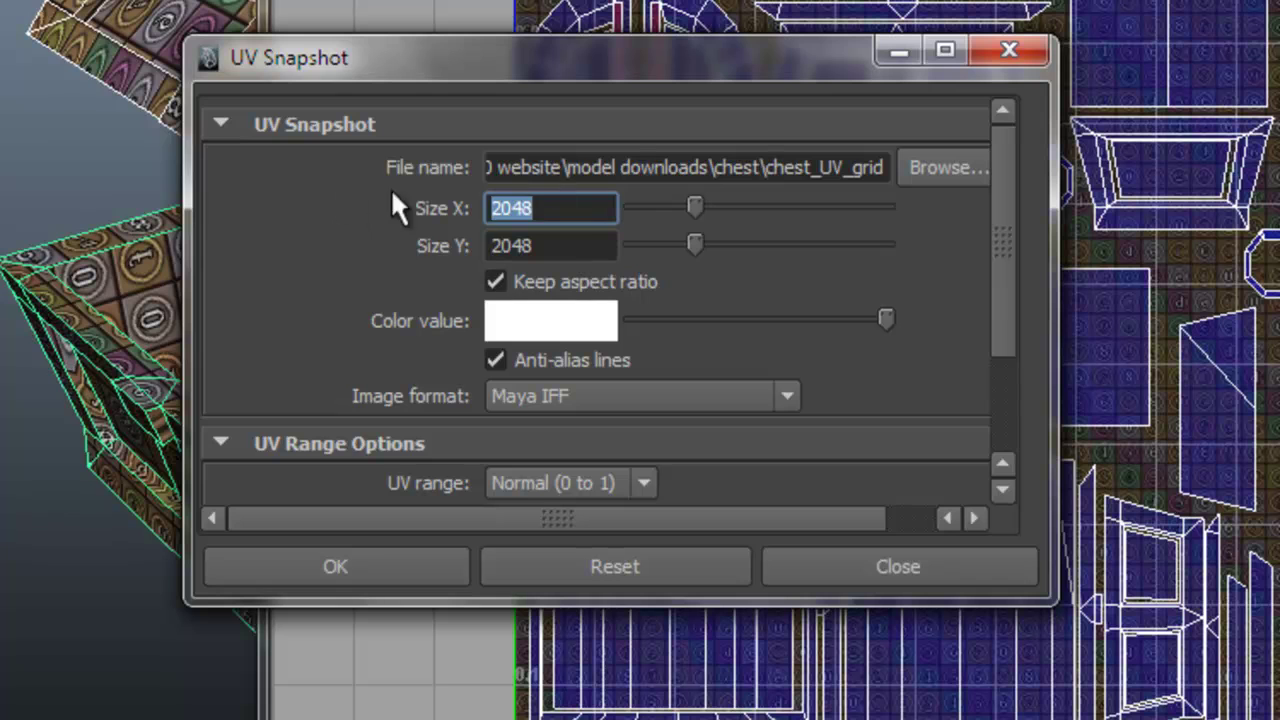
key("Tab")
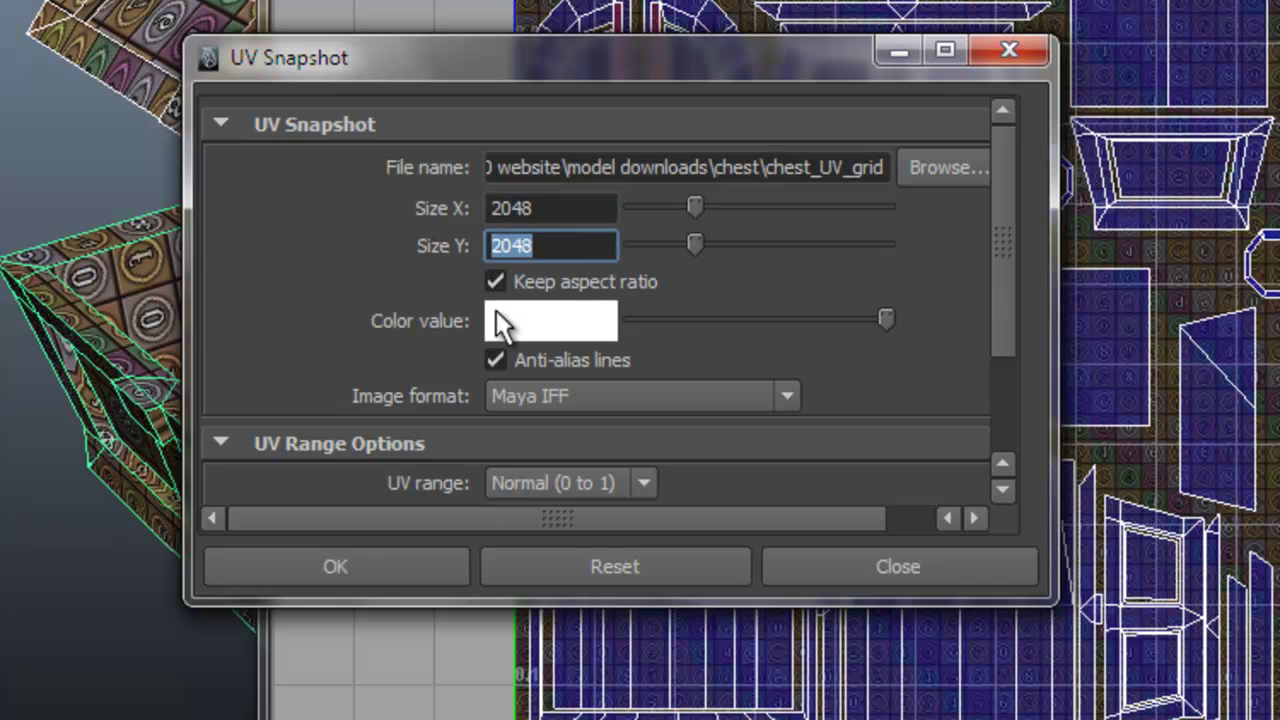
left_click(787, 396)
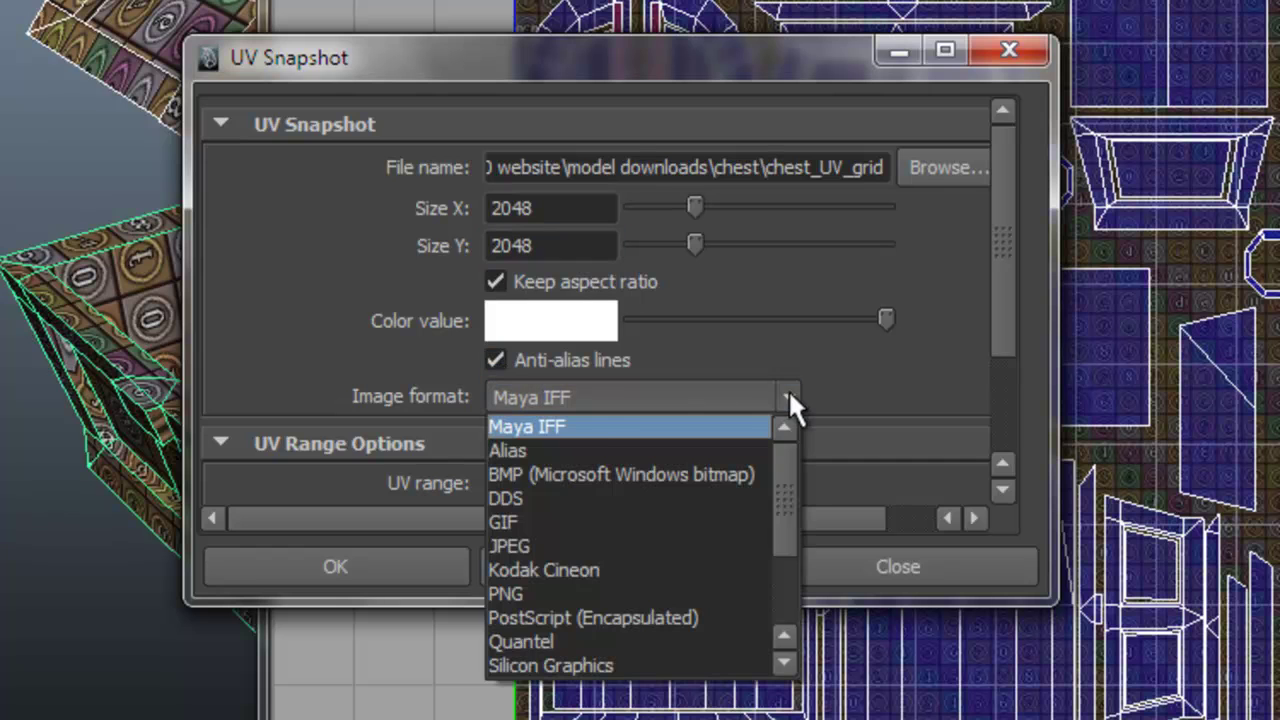
left_click(595, 429)
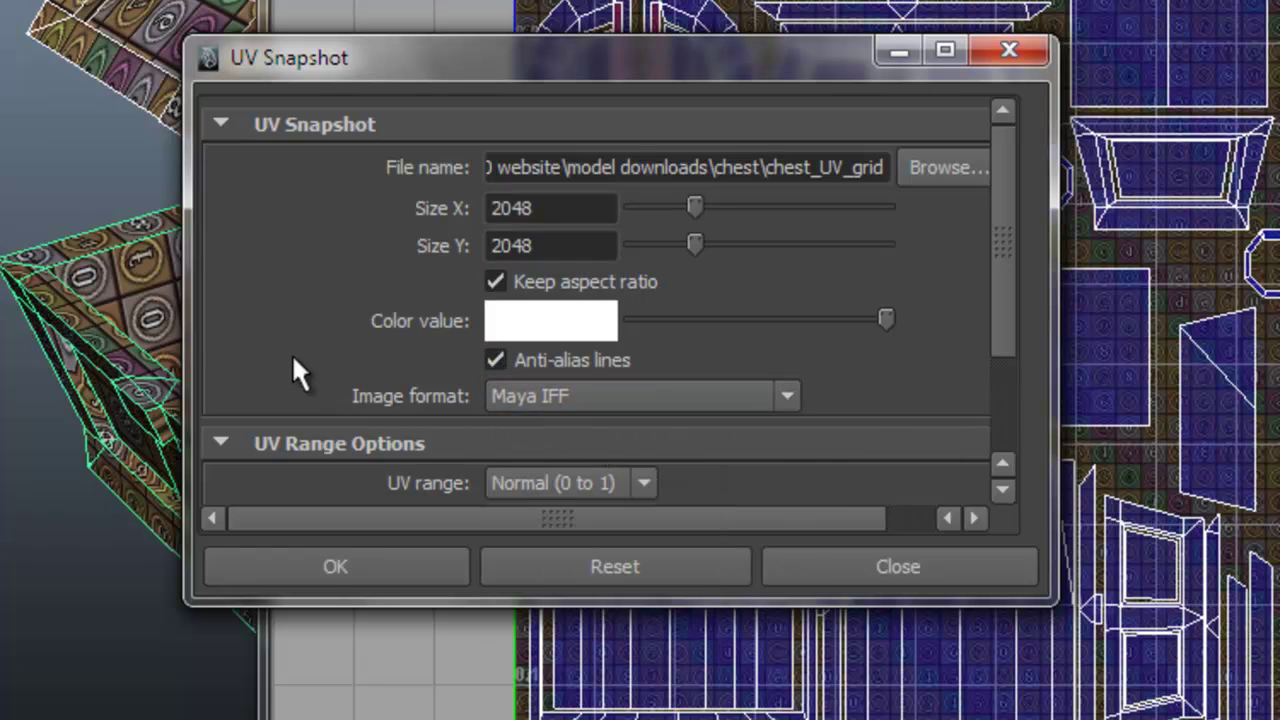
left_click(337, 562)
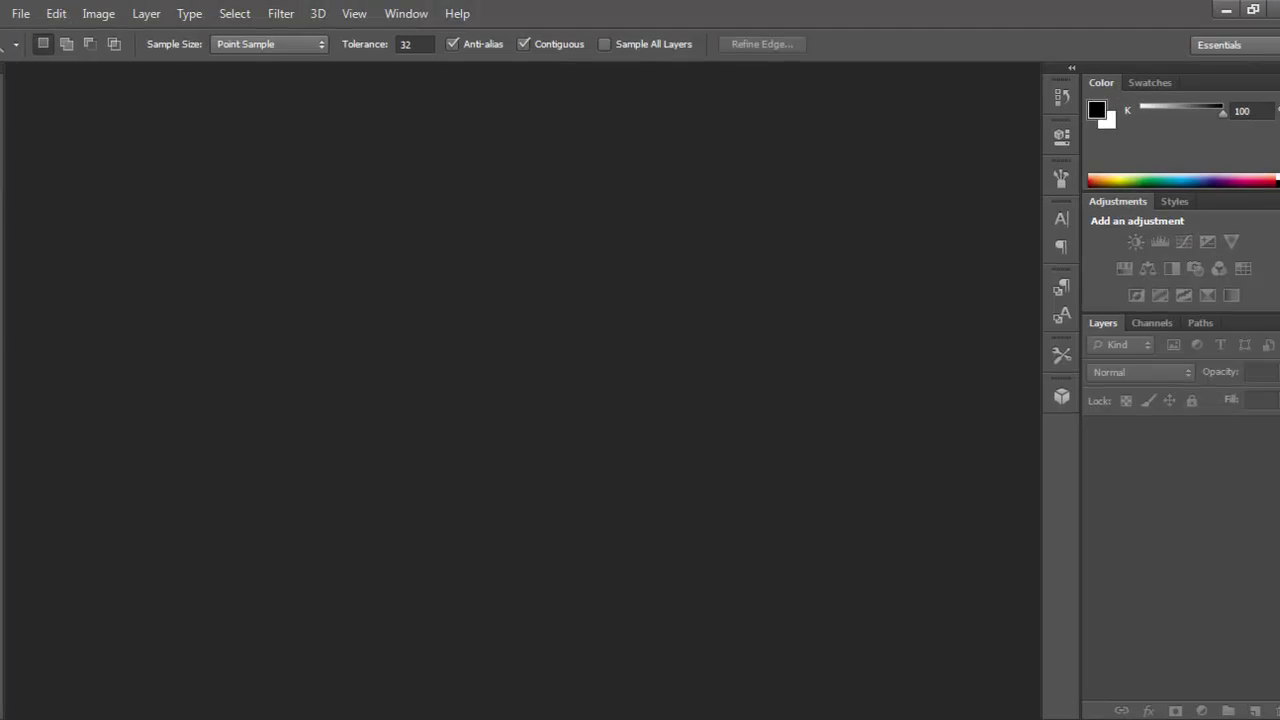
- Switch to Photoshop and open the exported chest_UV_grid.iff image
left_click(20, 13)
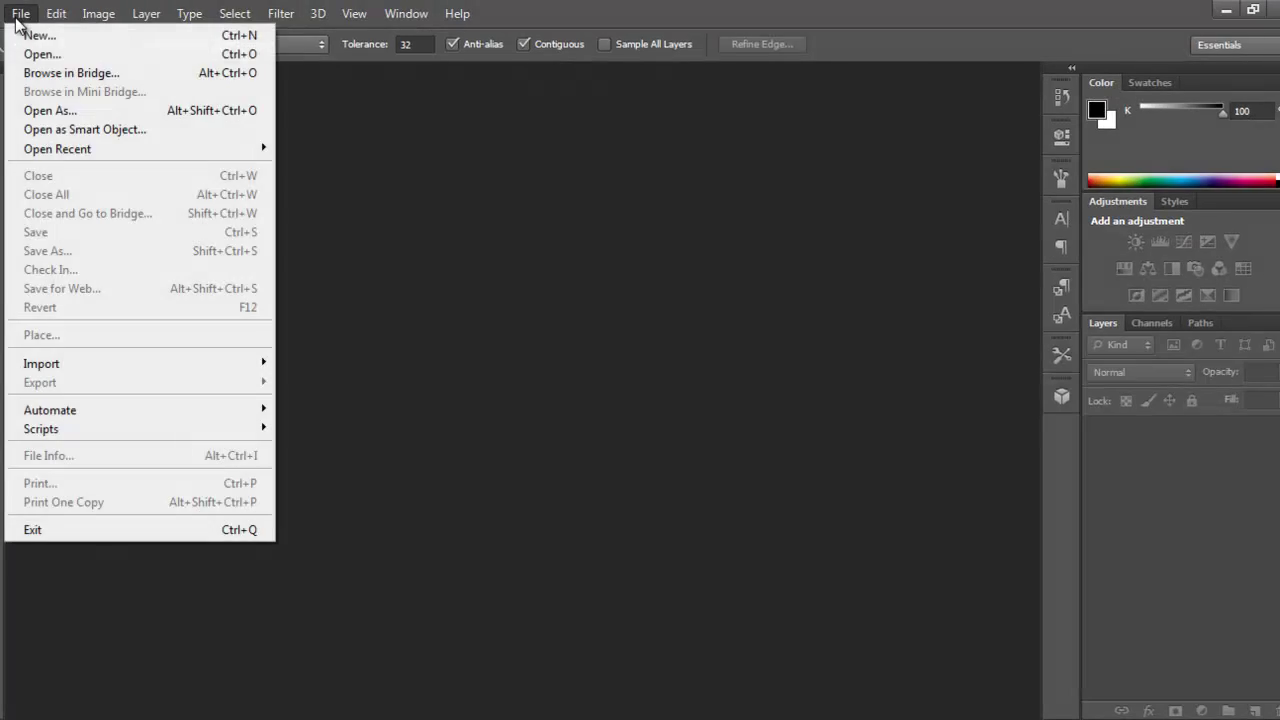
left_click(78, 60)
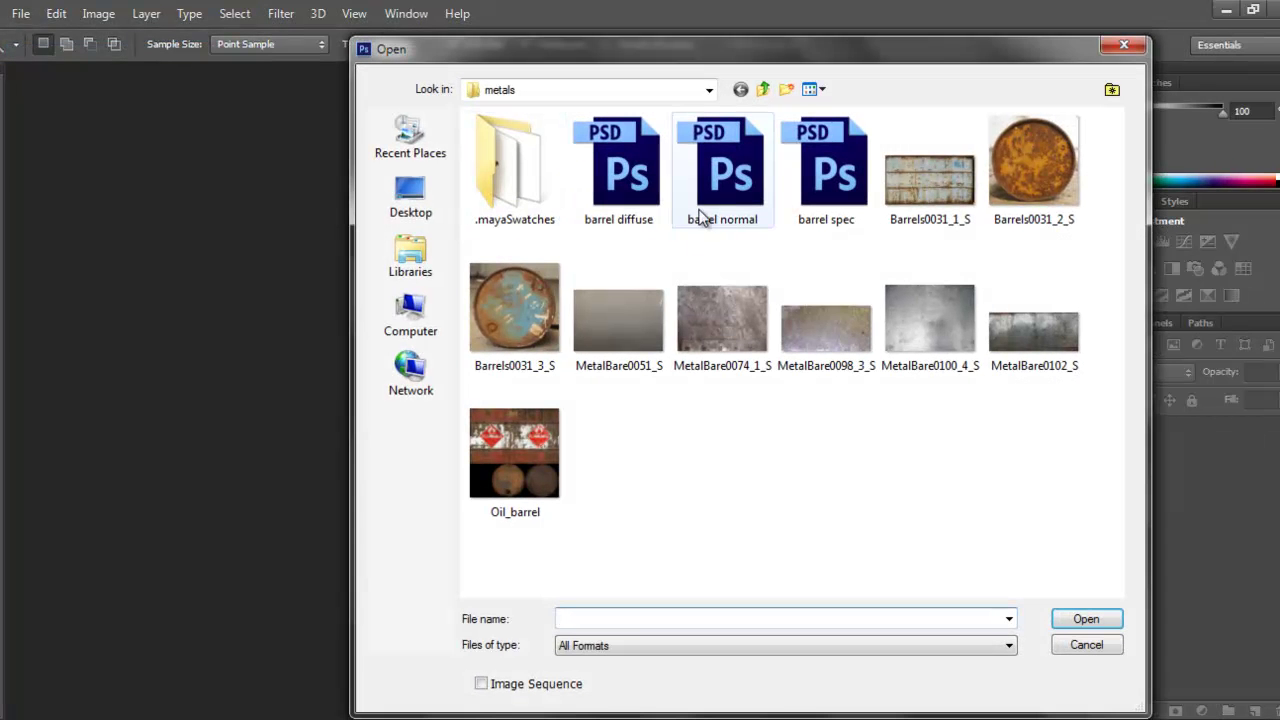
left_click(710, 92)
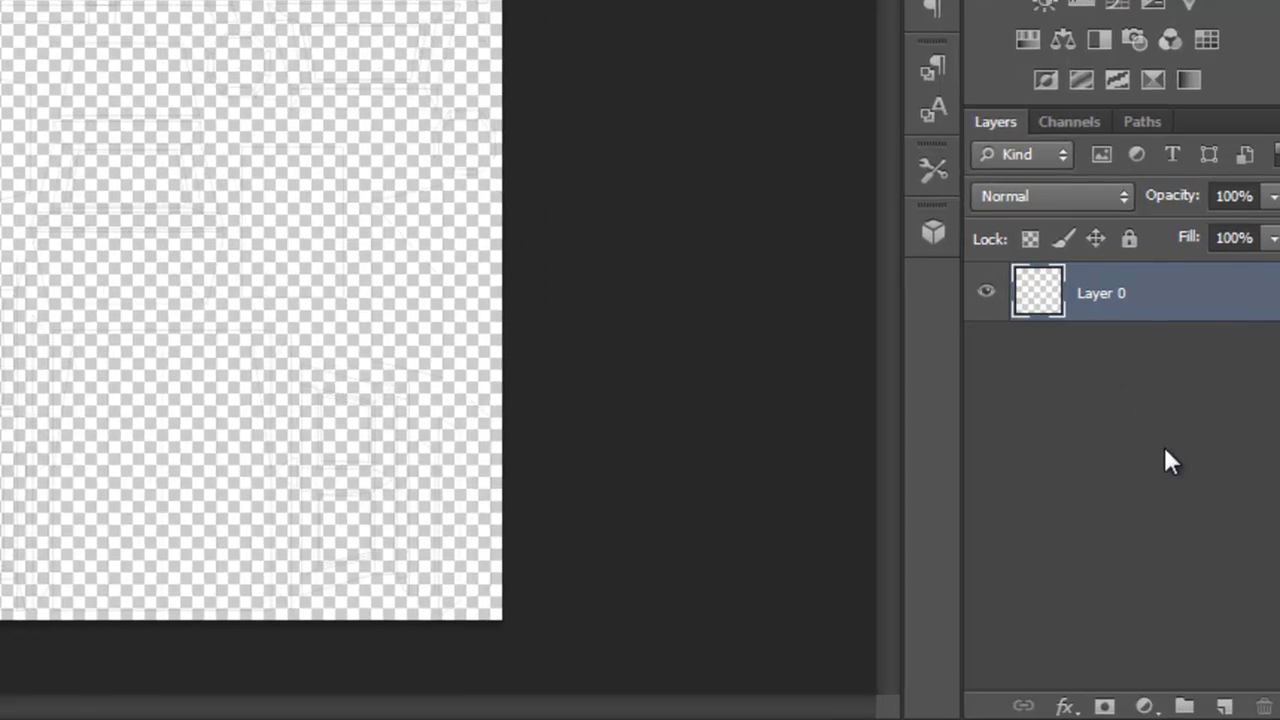
- Create a new layer named background and place it beneath Layer 0
left_click(1226, 706)
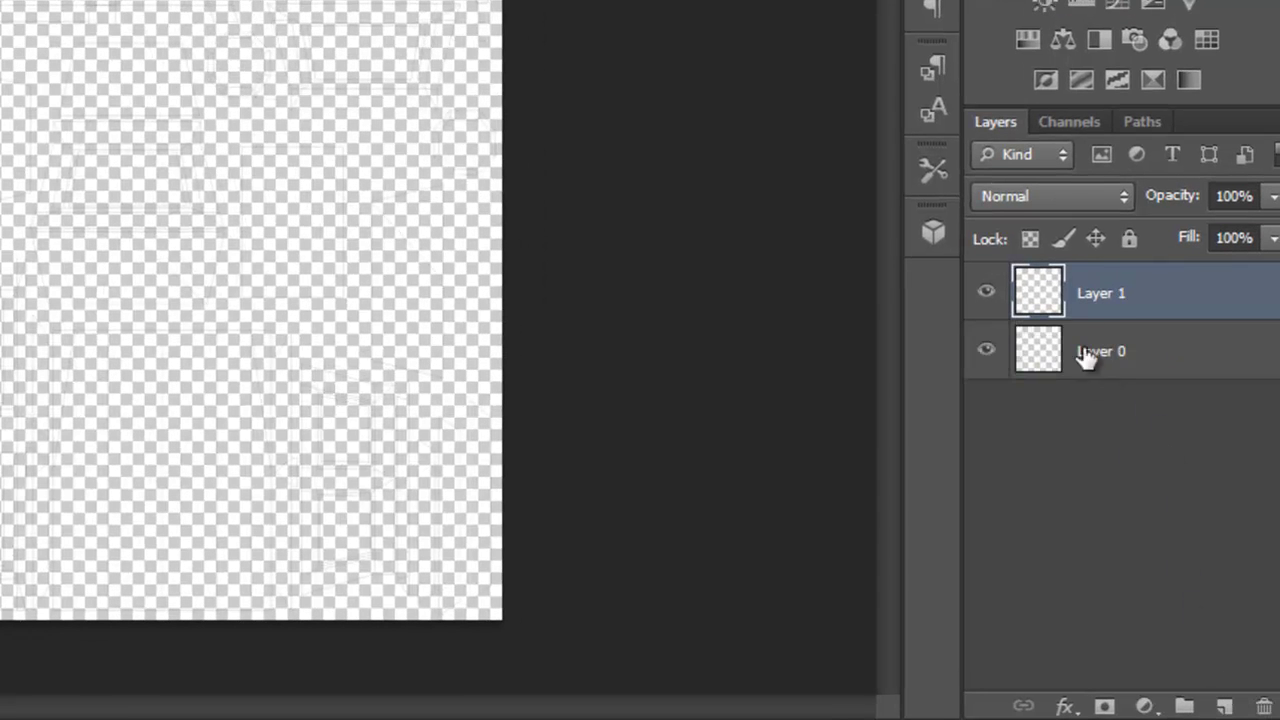
double_click(1126, 295)
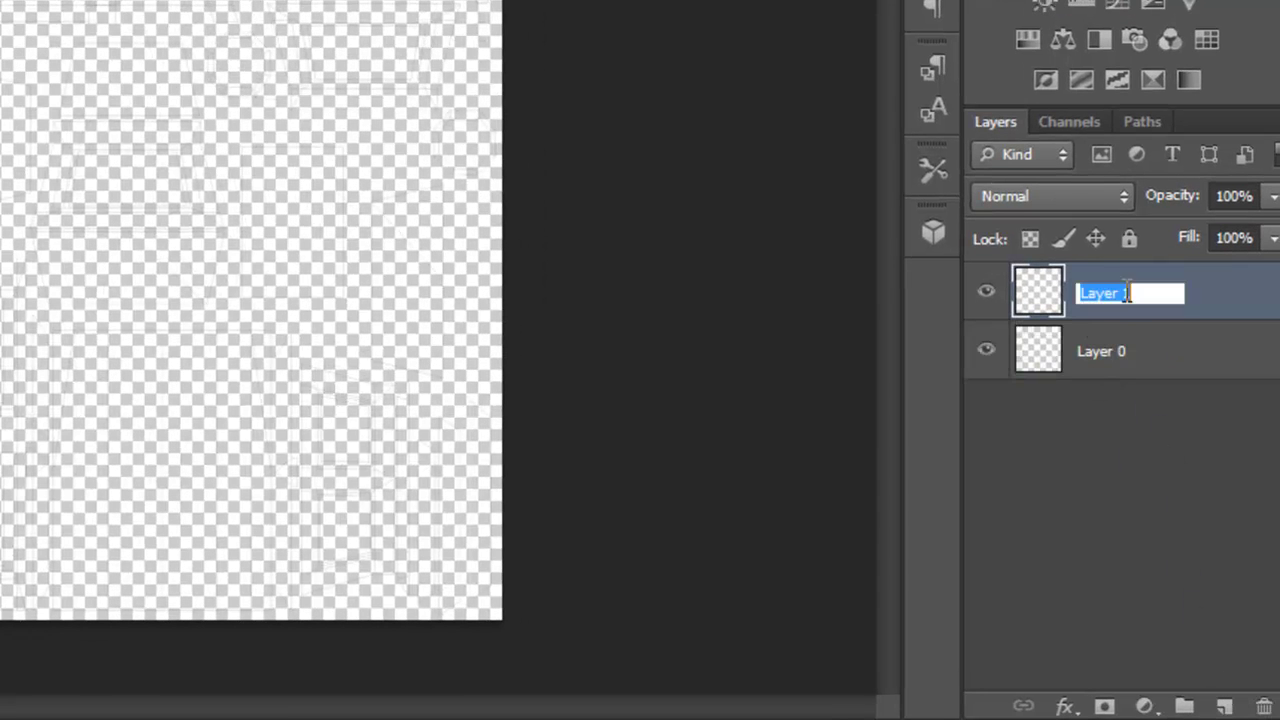
type("background")
key("Return")
left_click_drag(1127, 297, 1135, 372)
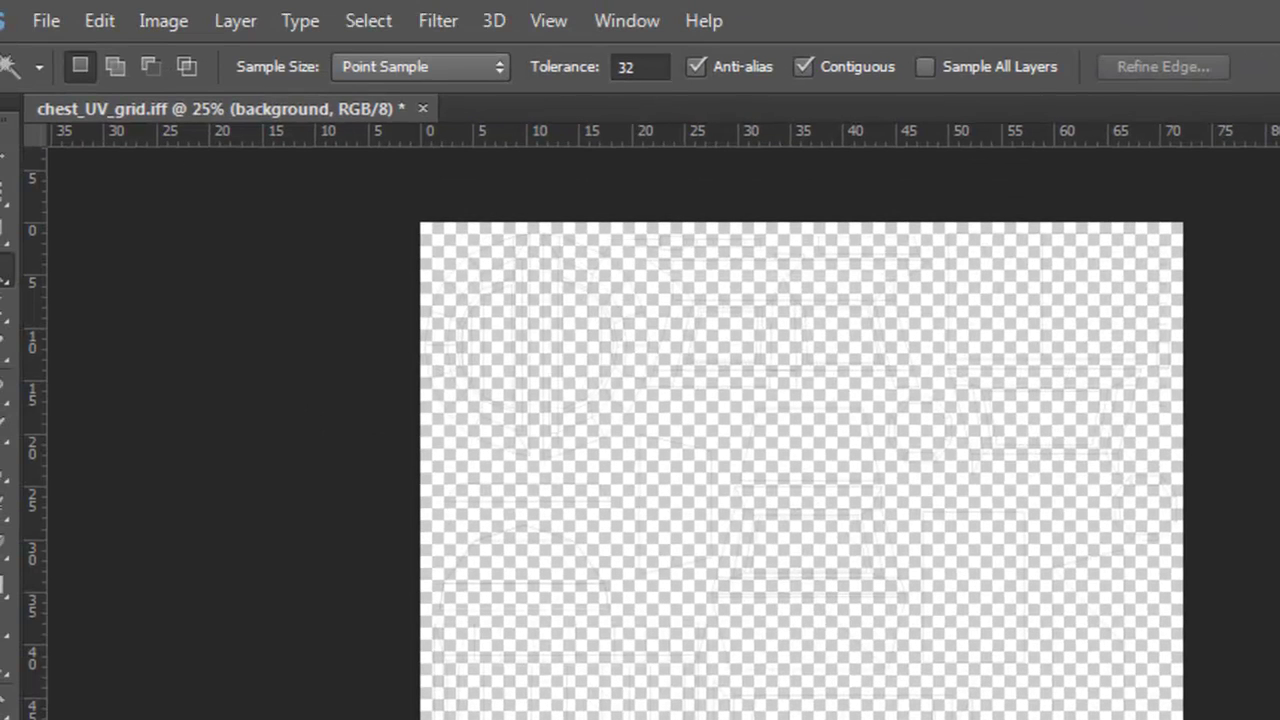
- Fill the background layer with the black foreground color at 100% opacity in Normal mode
left_click(163, 22)
mouse_move(97, 25)
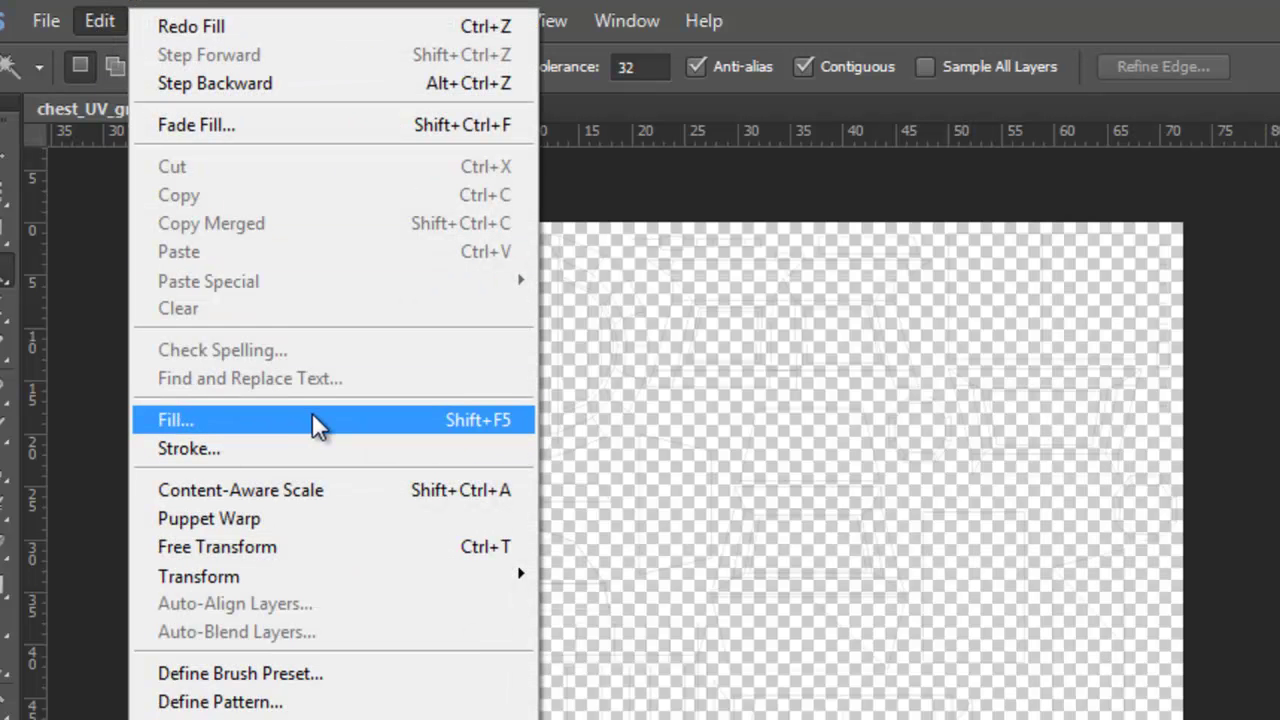
left_click(337, 420)
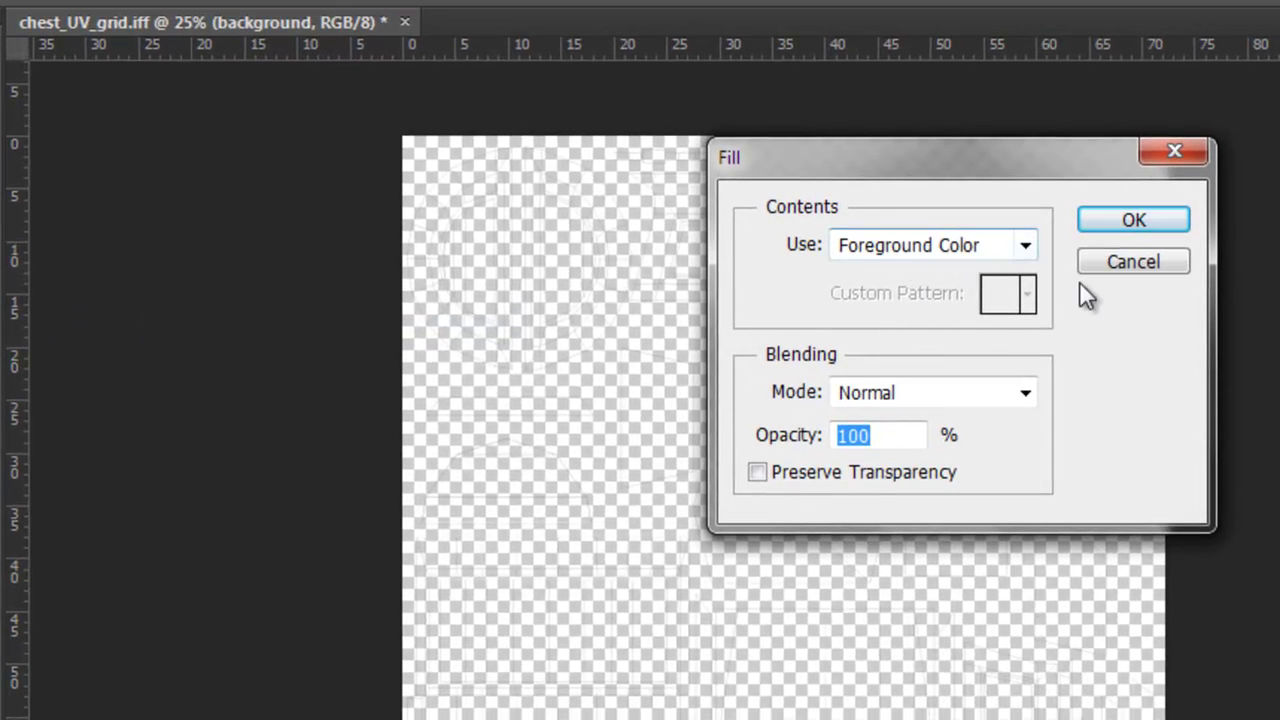
left_click(1113, 221)
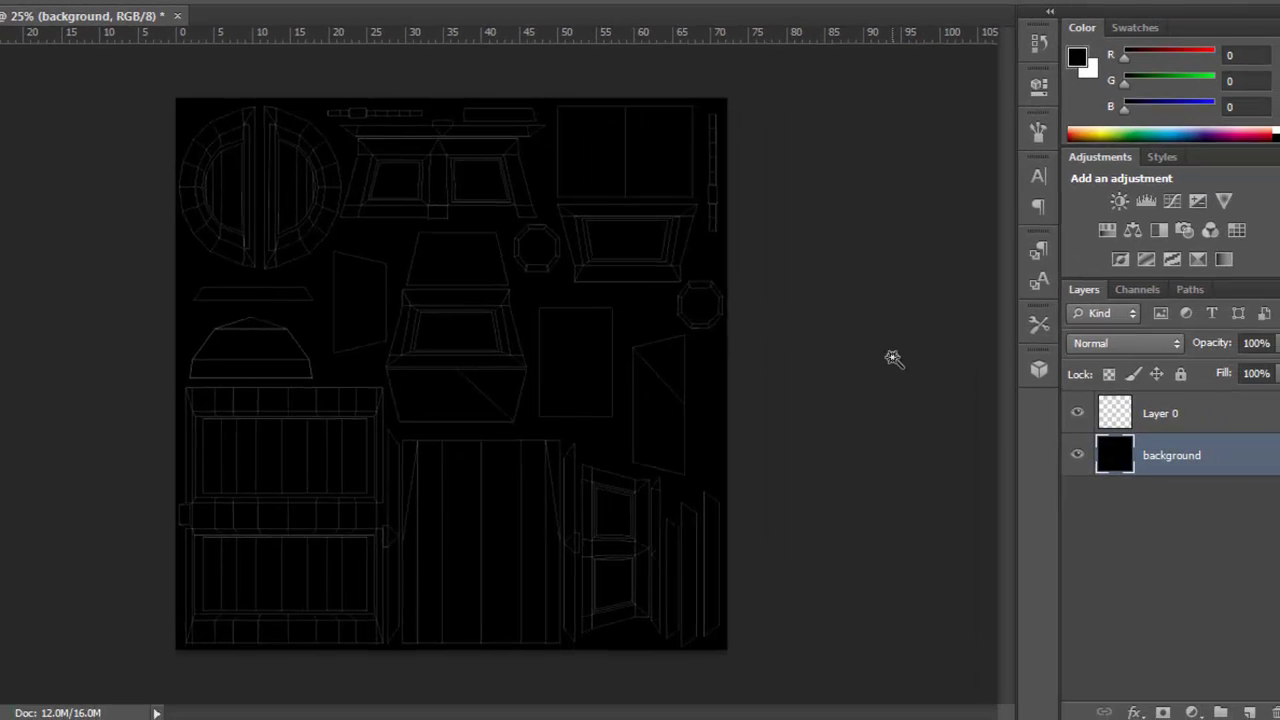
- Lock the transparent pixels of Layer 0 and rename the layer uv grid
left_click(1175, 421)
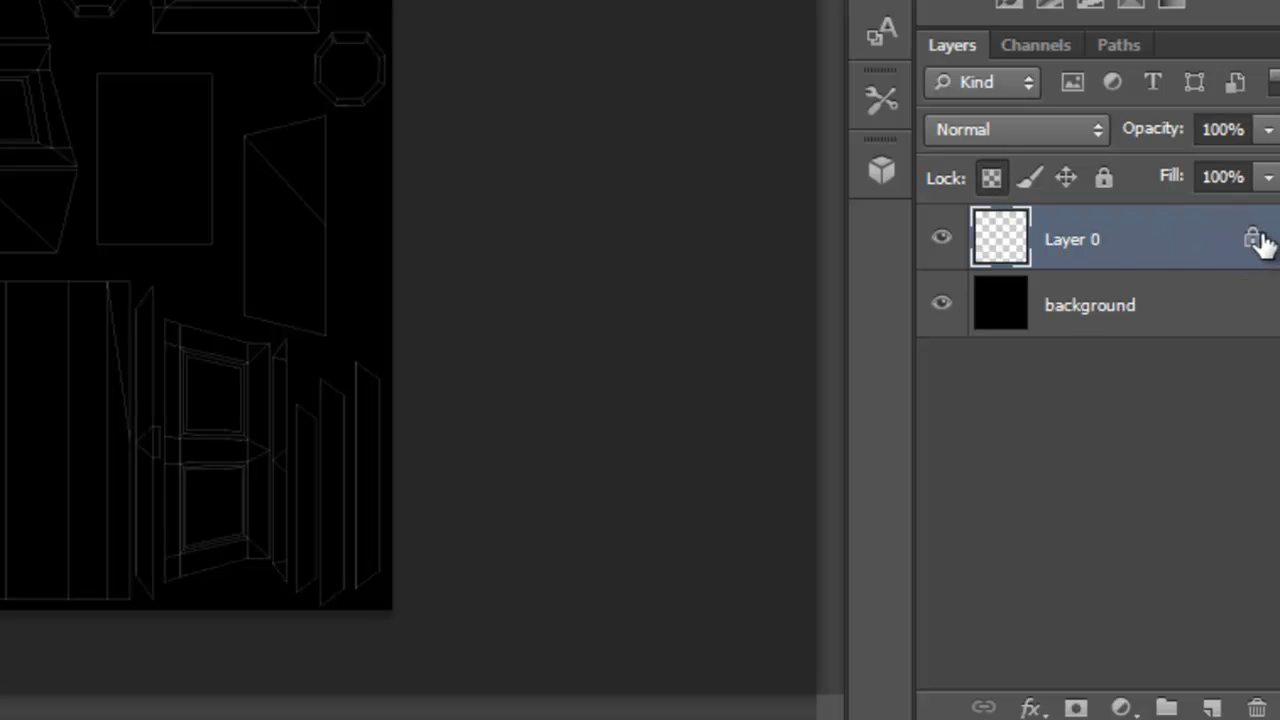
double_click(1092, 240)
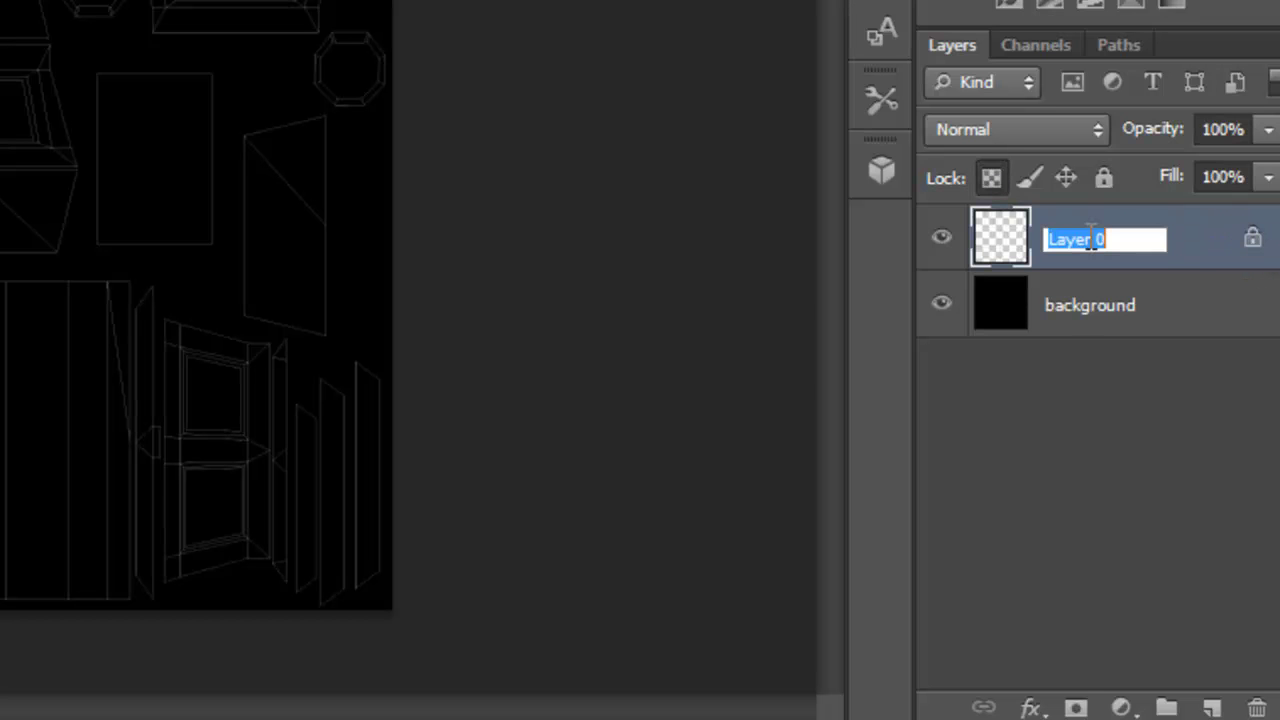
type("uv")
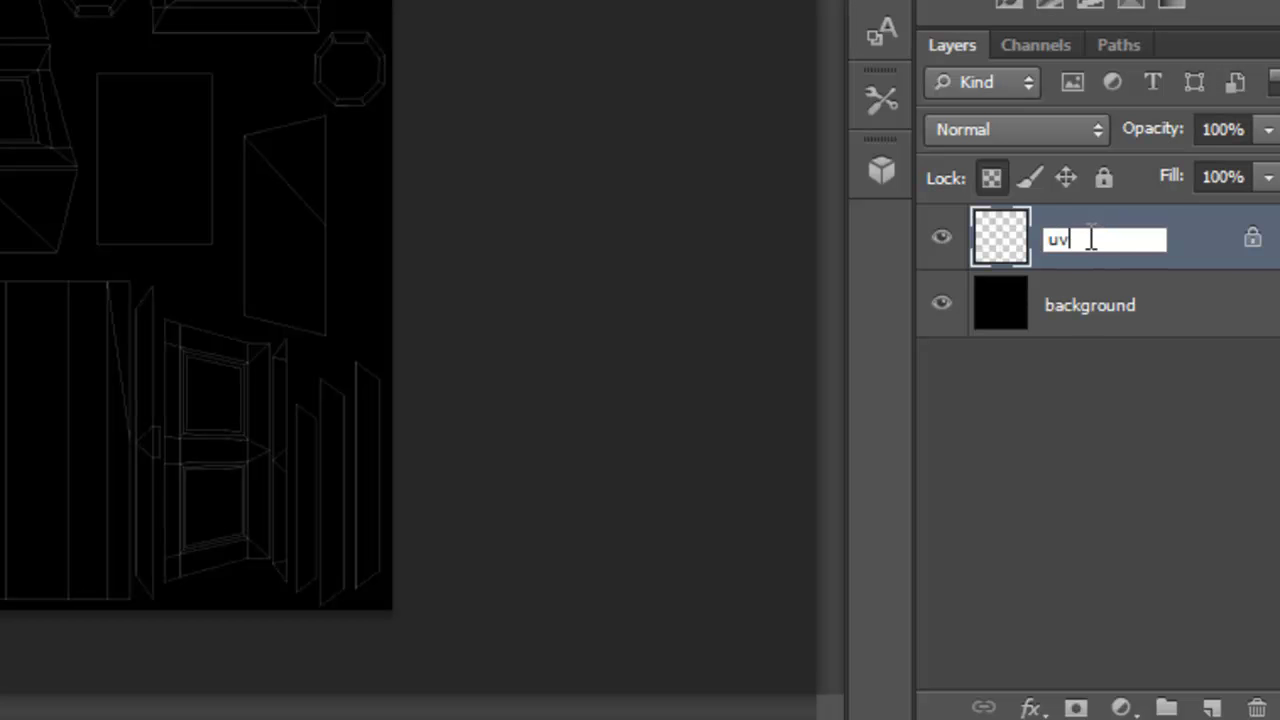
type(" grid")
key("Return")
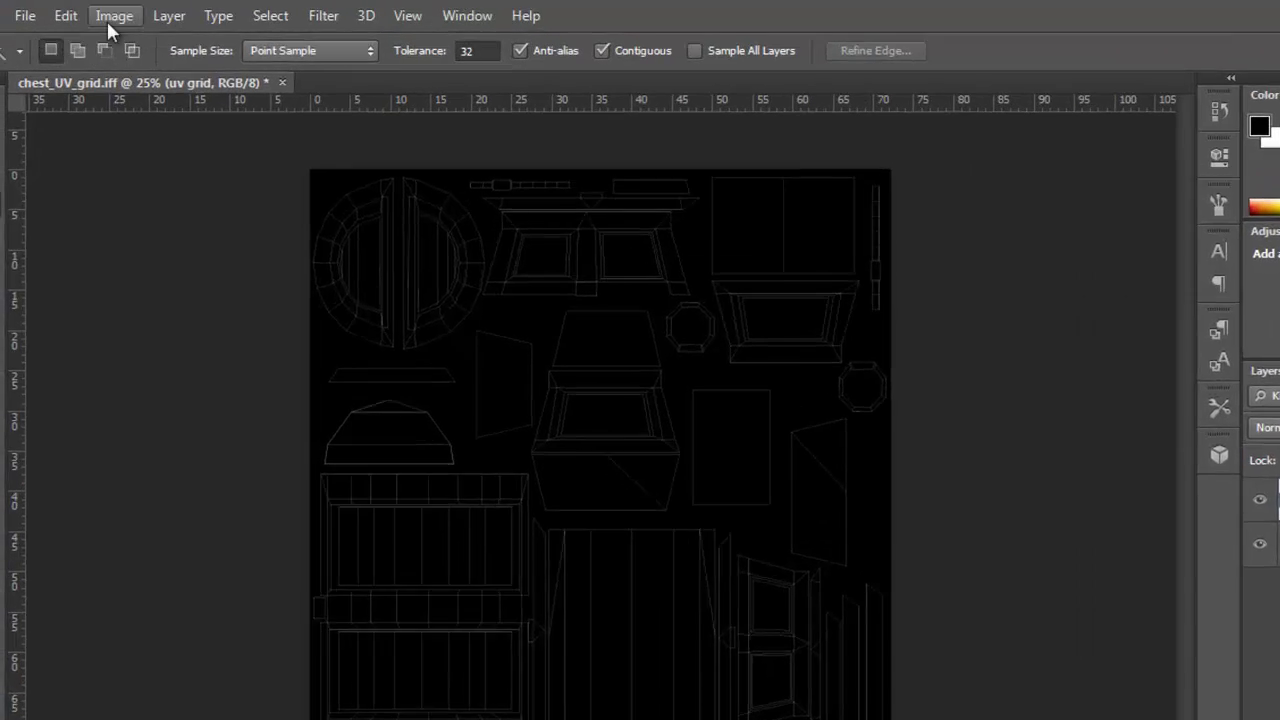
- Fill the uv grid layer's lines with the white background color at 100% opacity
left_click(95, 13)
mouse_move(63, 15)
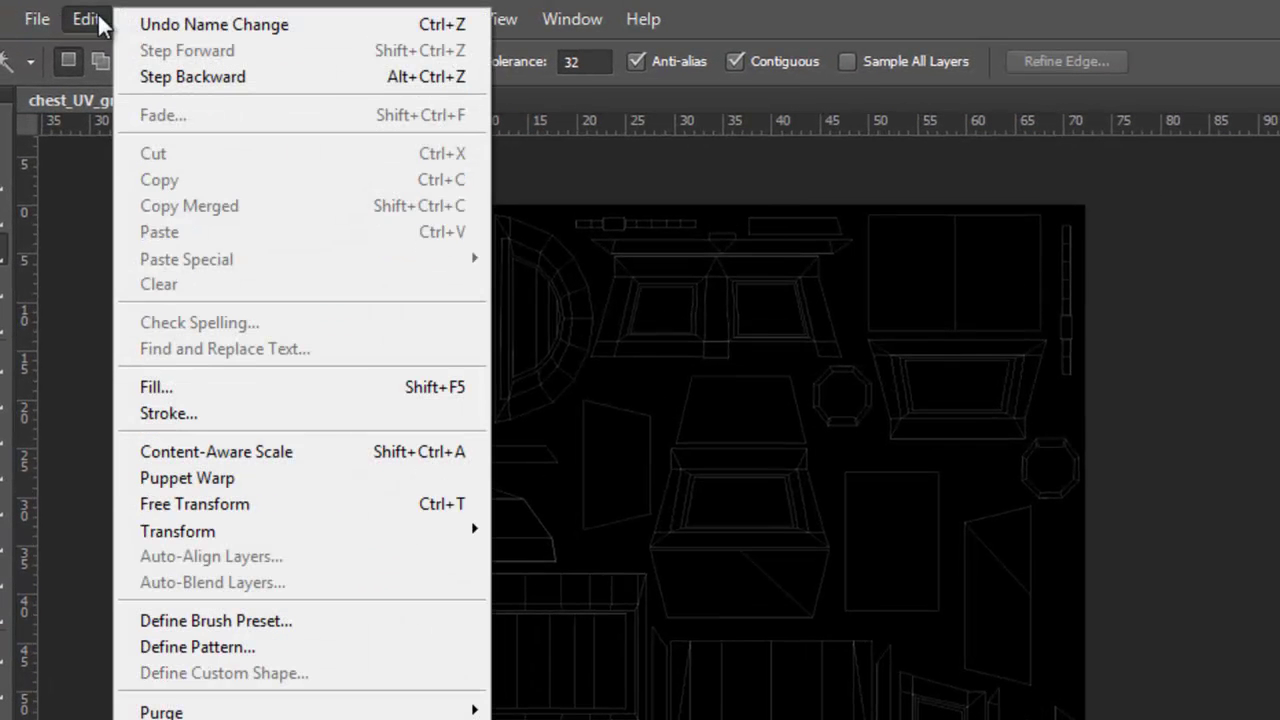
left_click(194, 390)
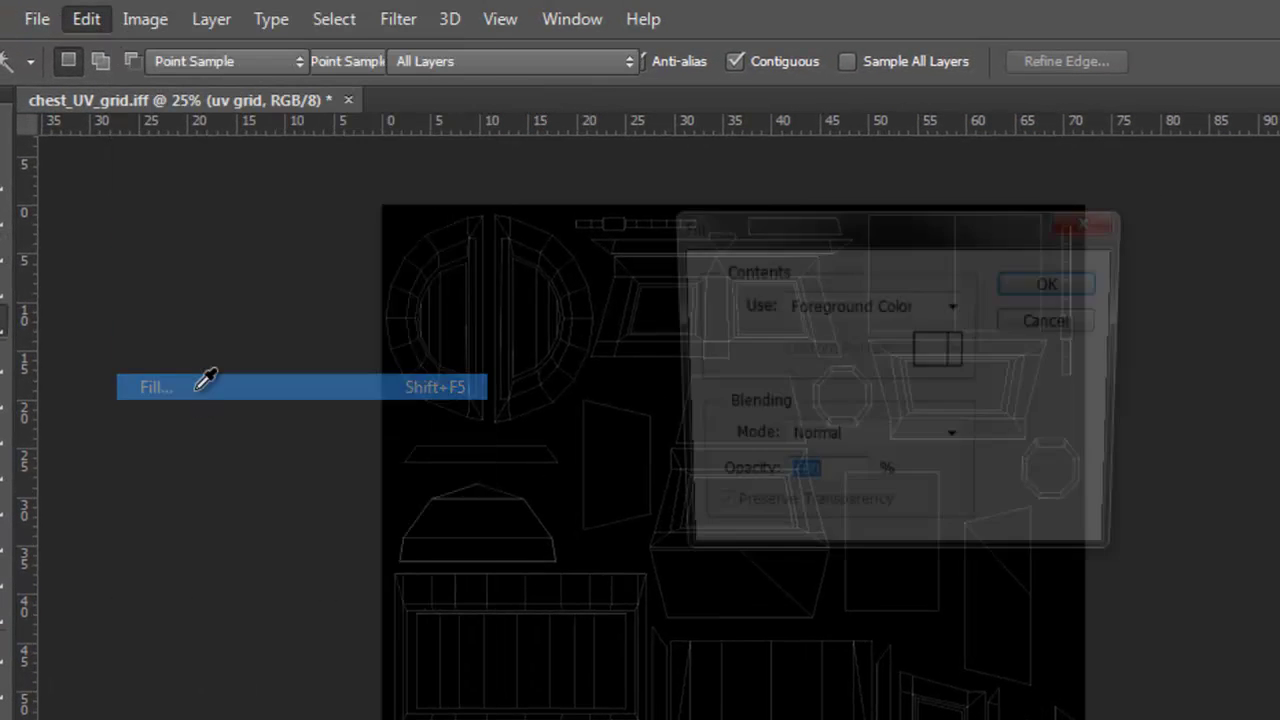
left_click(903, 305)
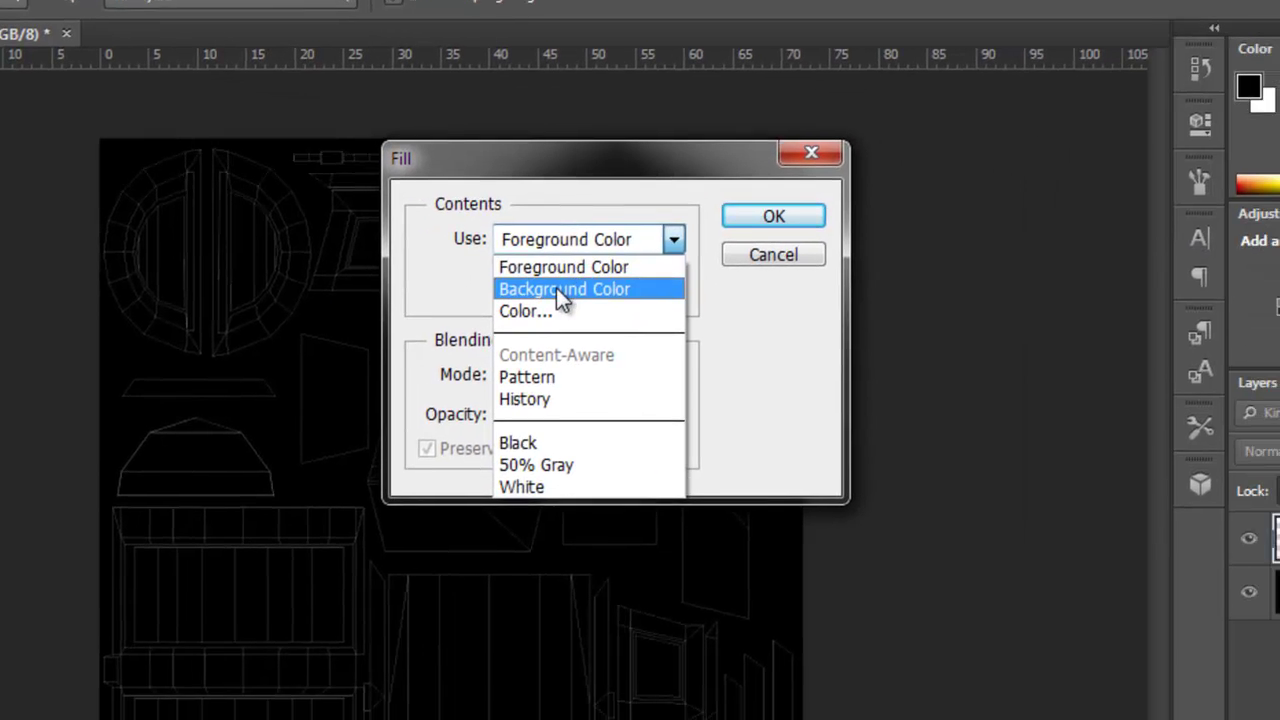
left_click(843, 356)
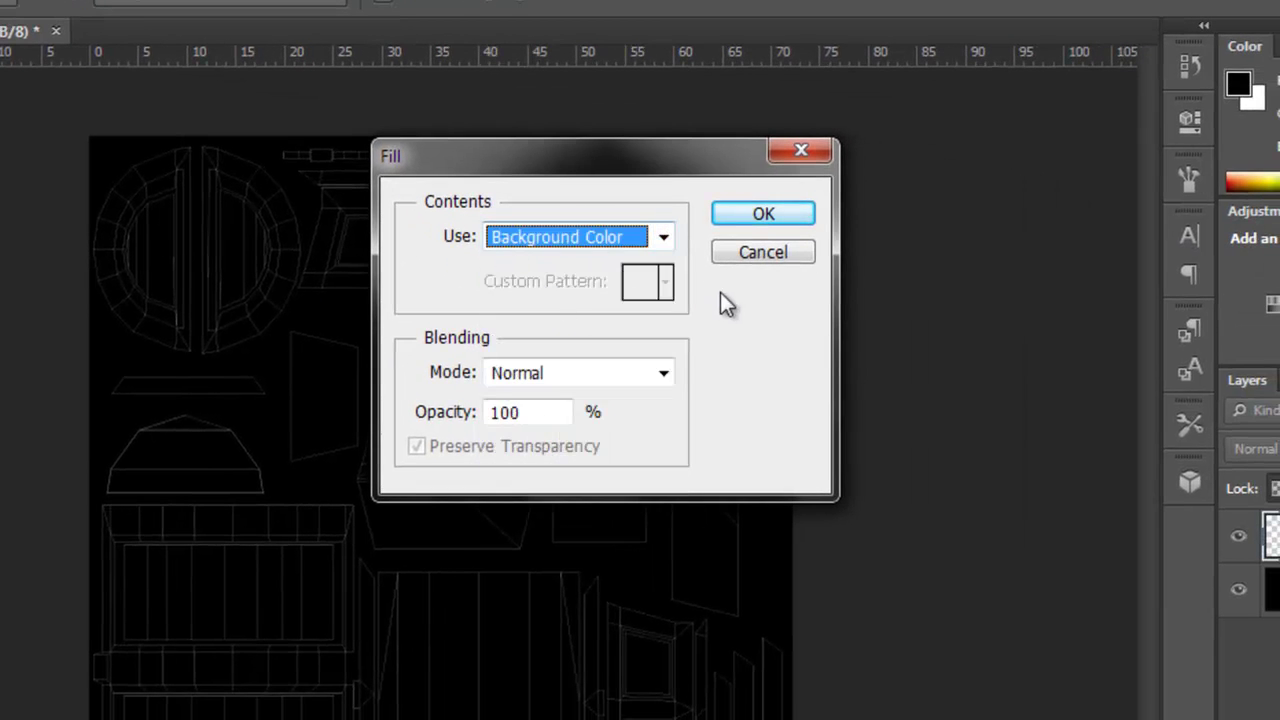
left_click(763, 217)
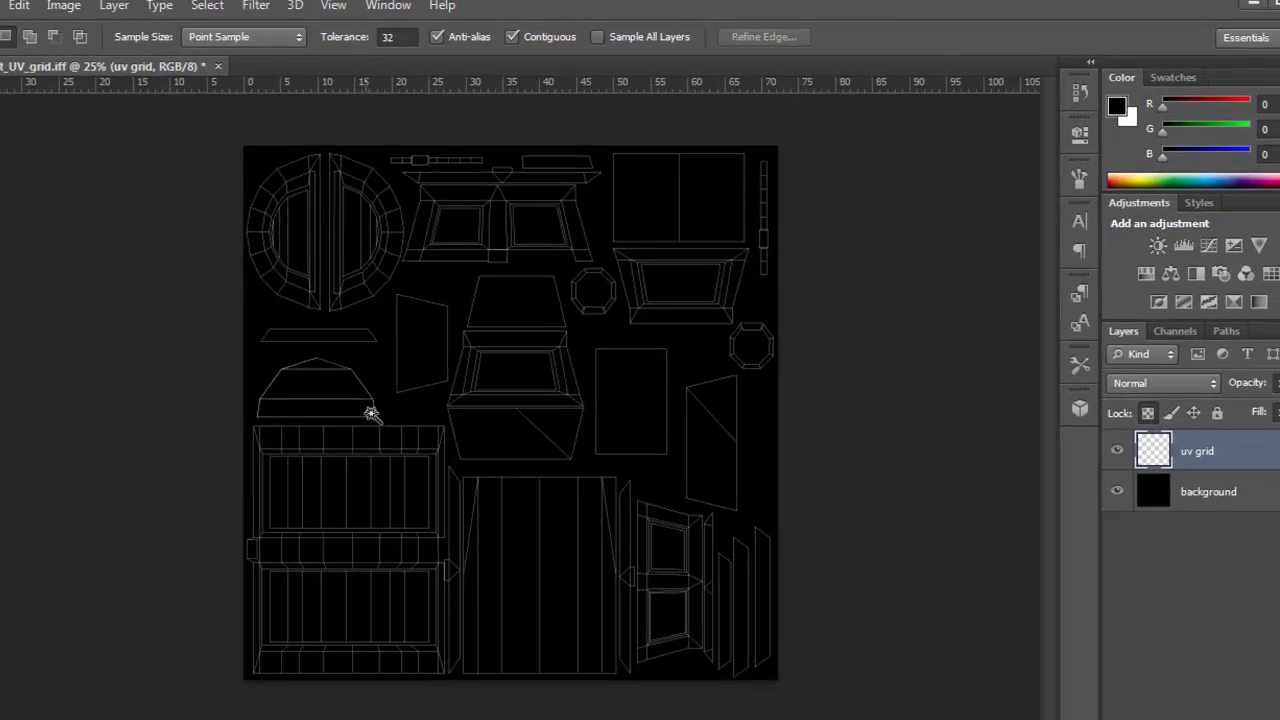
- Hide the rulers and examine the chest's UV shells up close across the layout
scroll(510, 372, "up", 1)
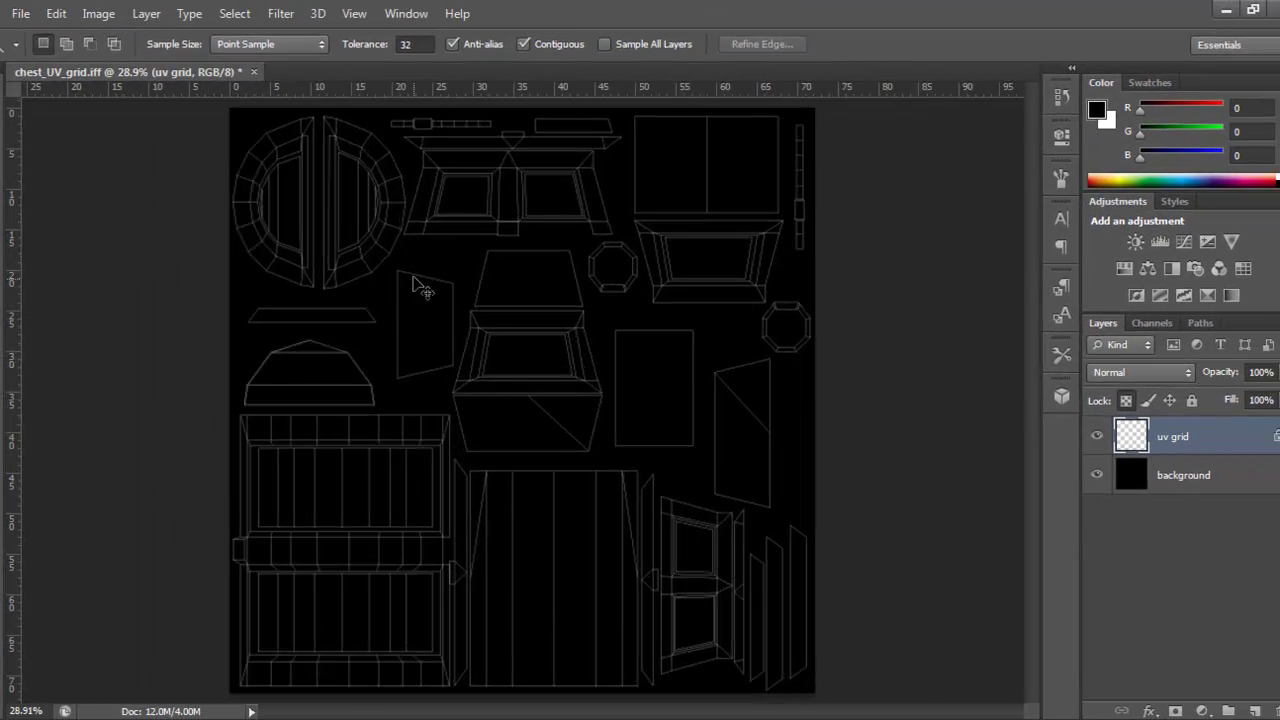
scroll(468, 282, "up", 3)
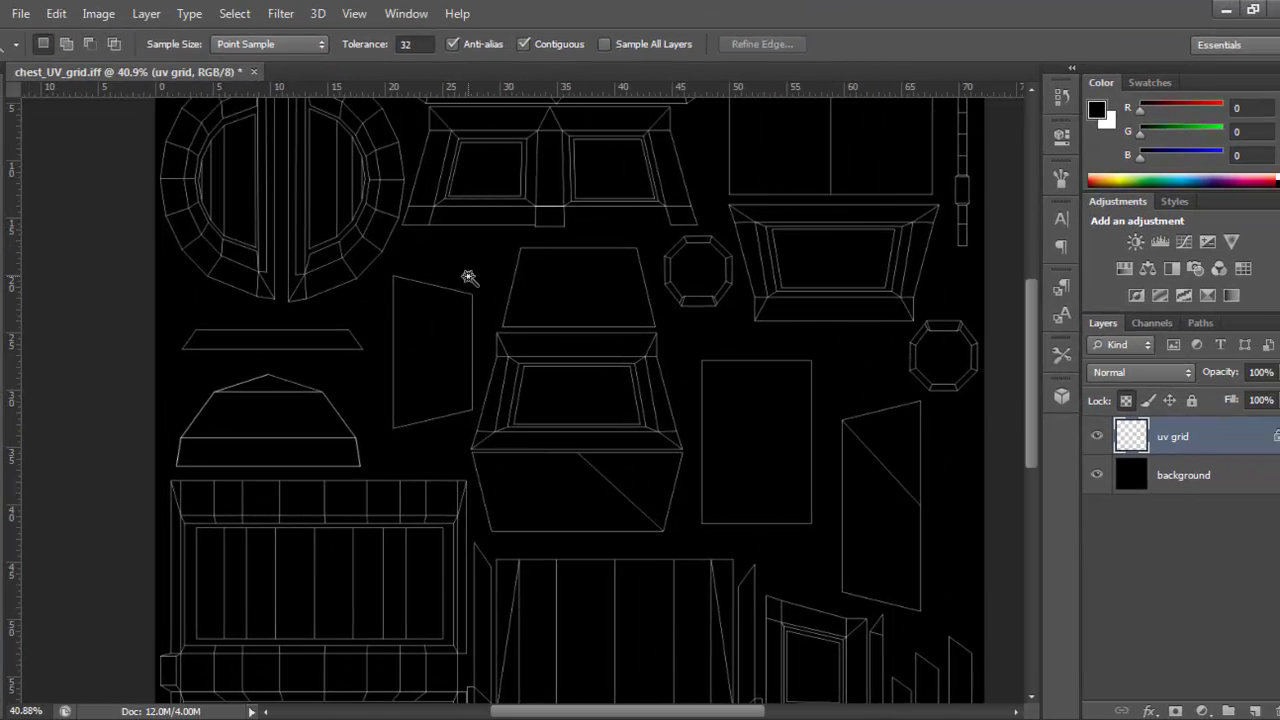
key("ctrl+r")
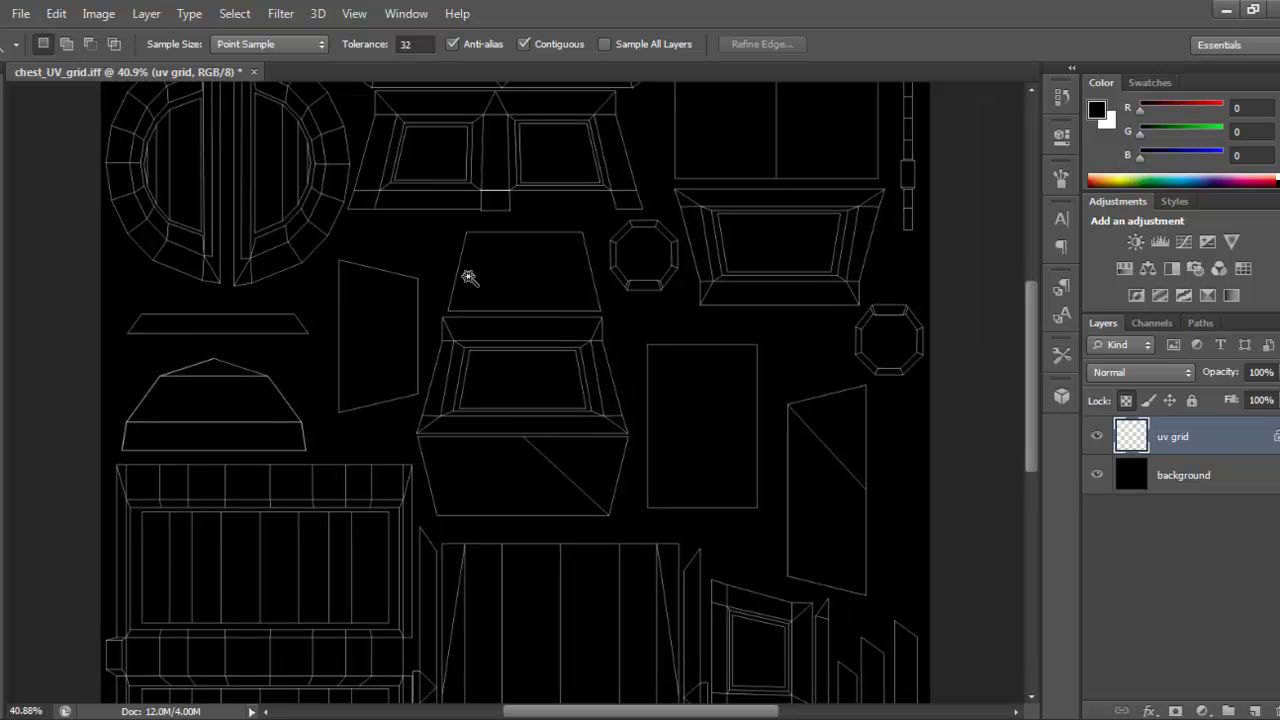
left_click_drag(467, 275, 585, 353)
left_click_drag(601, 463, 644, 205)
left_click_drag(546, 477, 540, 514)
scroll(566, 388, "up", 5)
scroll(613, 409, "down", 5)
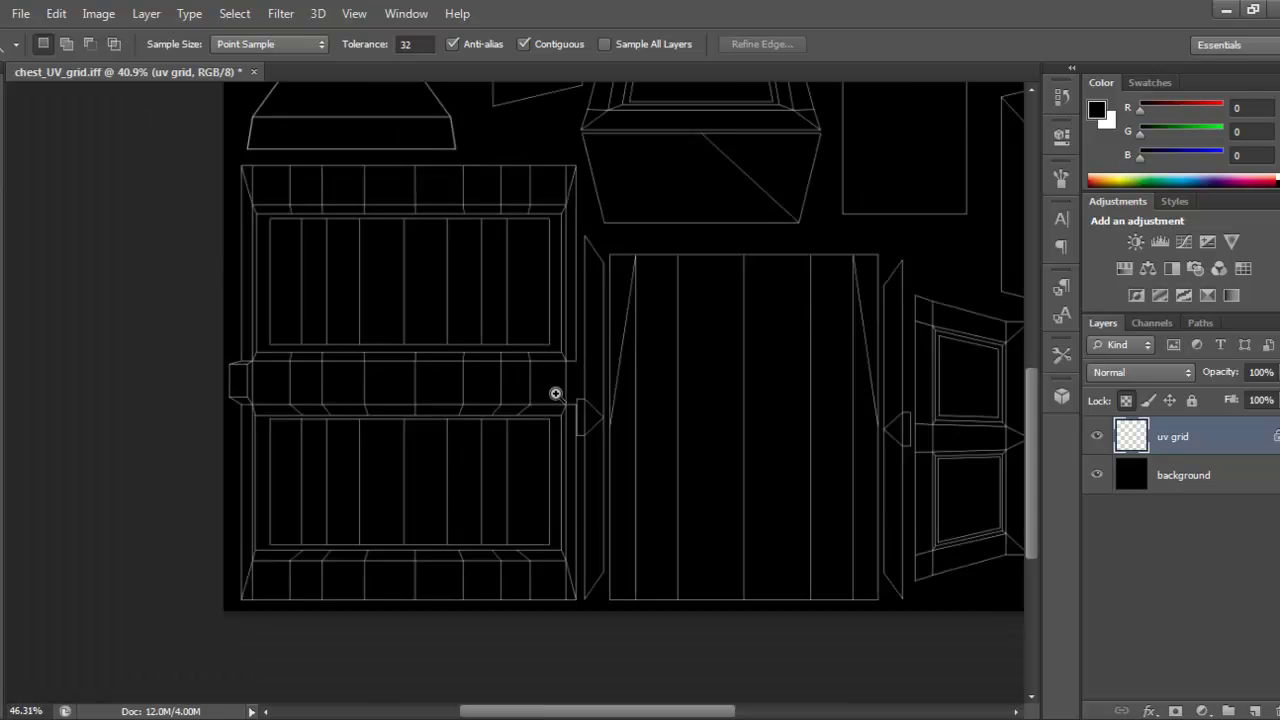
scroll(550, 396, "down", 1)
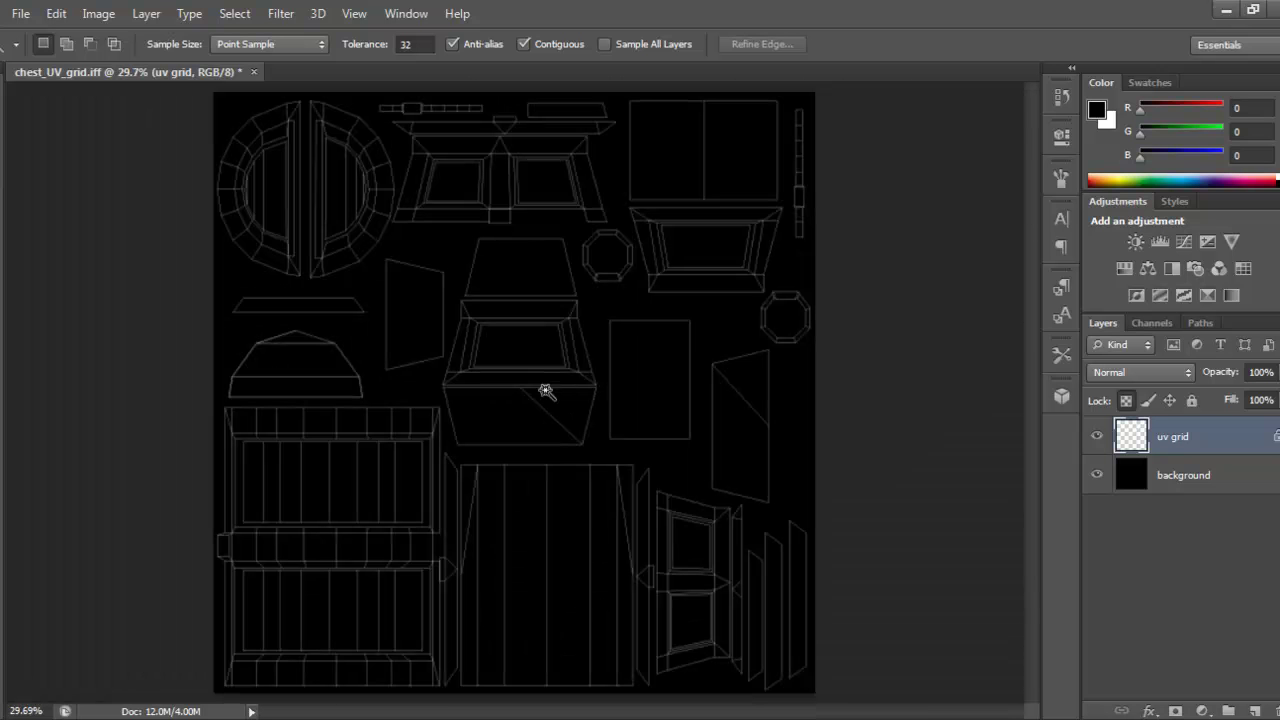
- Place the vertical wood planks image WoodPlanksBare0054_1_S into the document at its original size
left_click(24, 15)
left_click(92, 345)
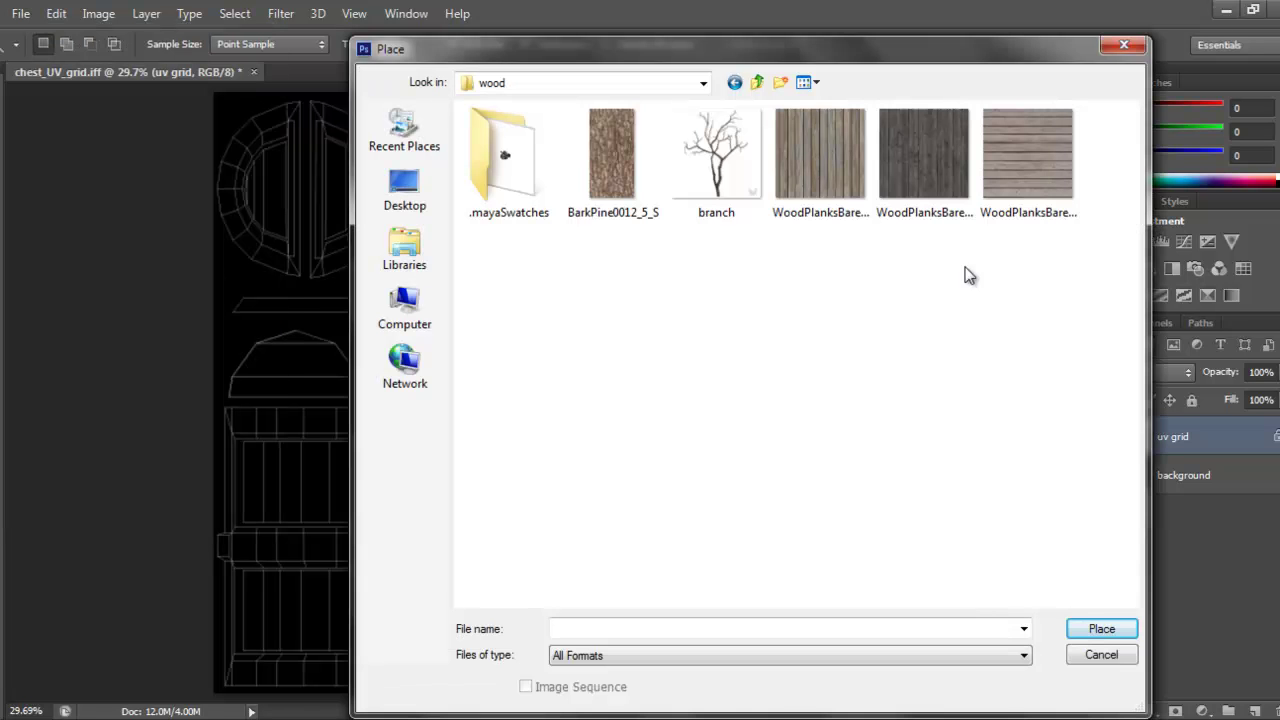
left_click(842, 164)
left_click(1101, 628)
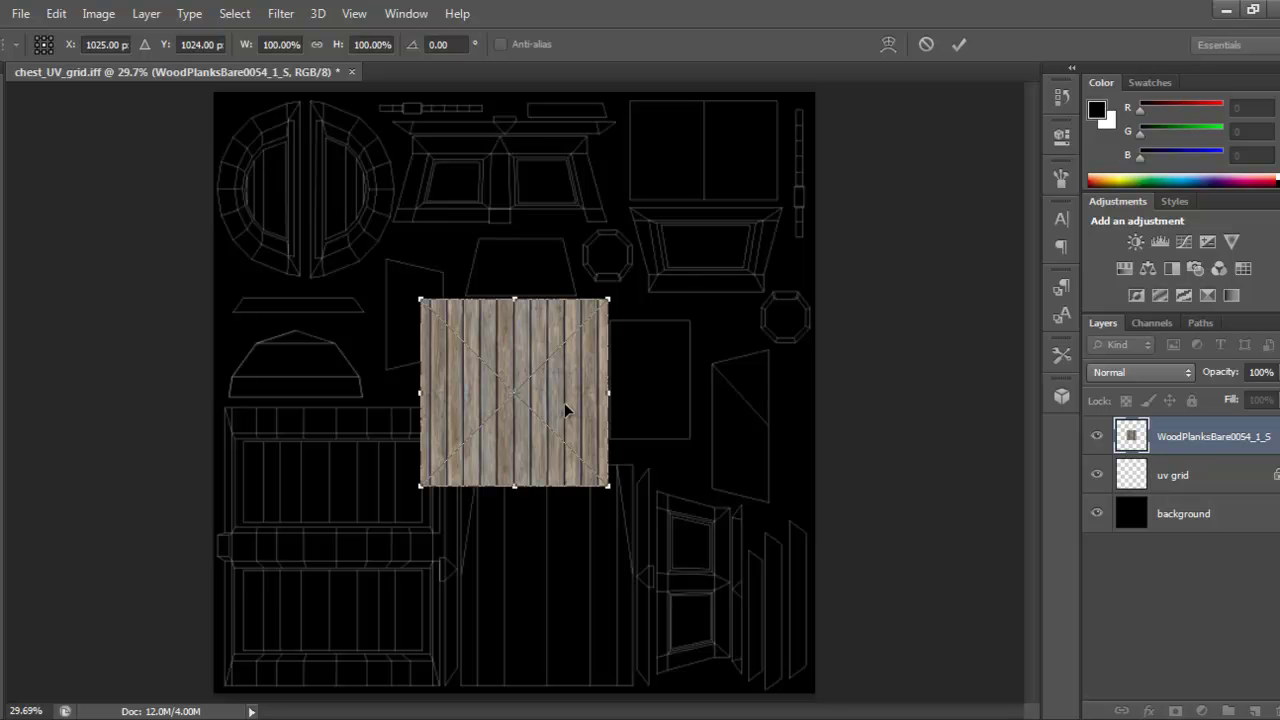
key("Return")
- Commit the placed wood planks image and move it down over the UV shells in the layout's lower area
scroll(530, 410, "up", 3)
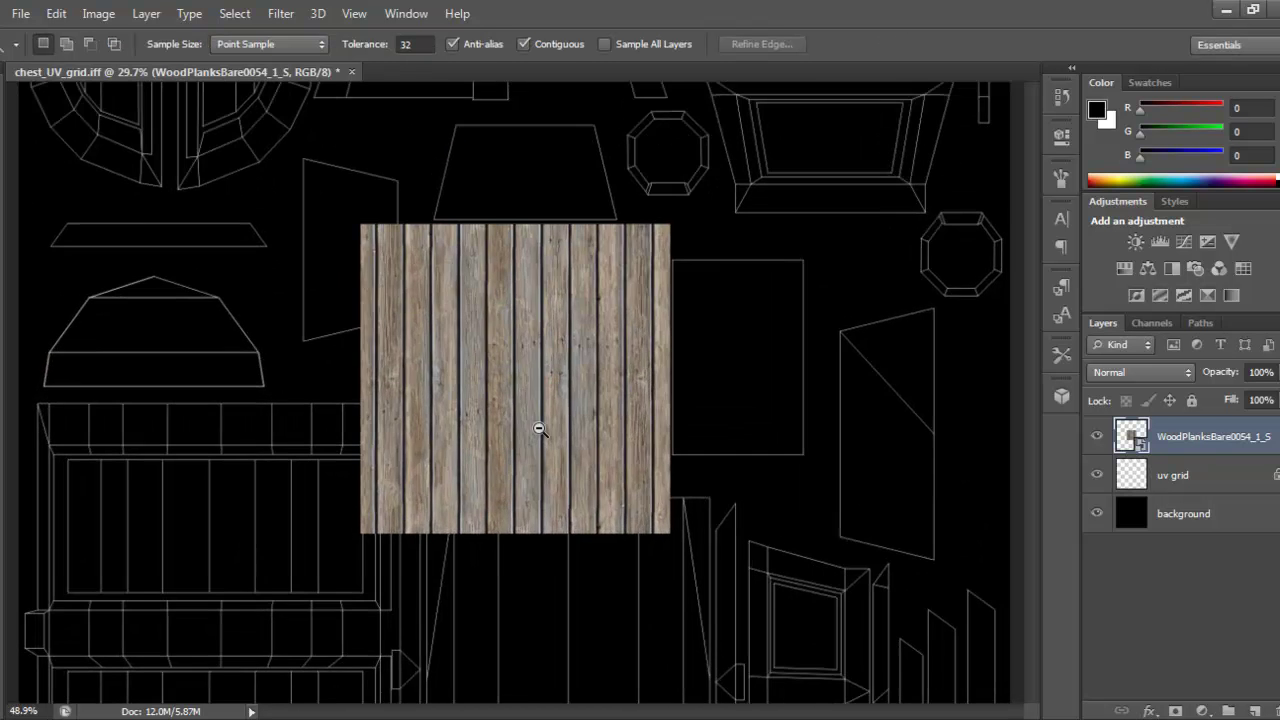
left_click_drag(535, 402, 585, 327)
key("v")
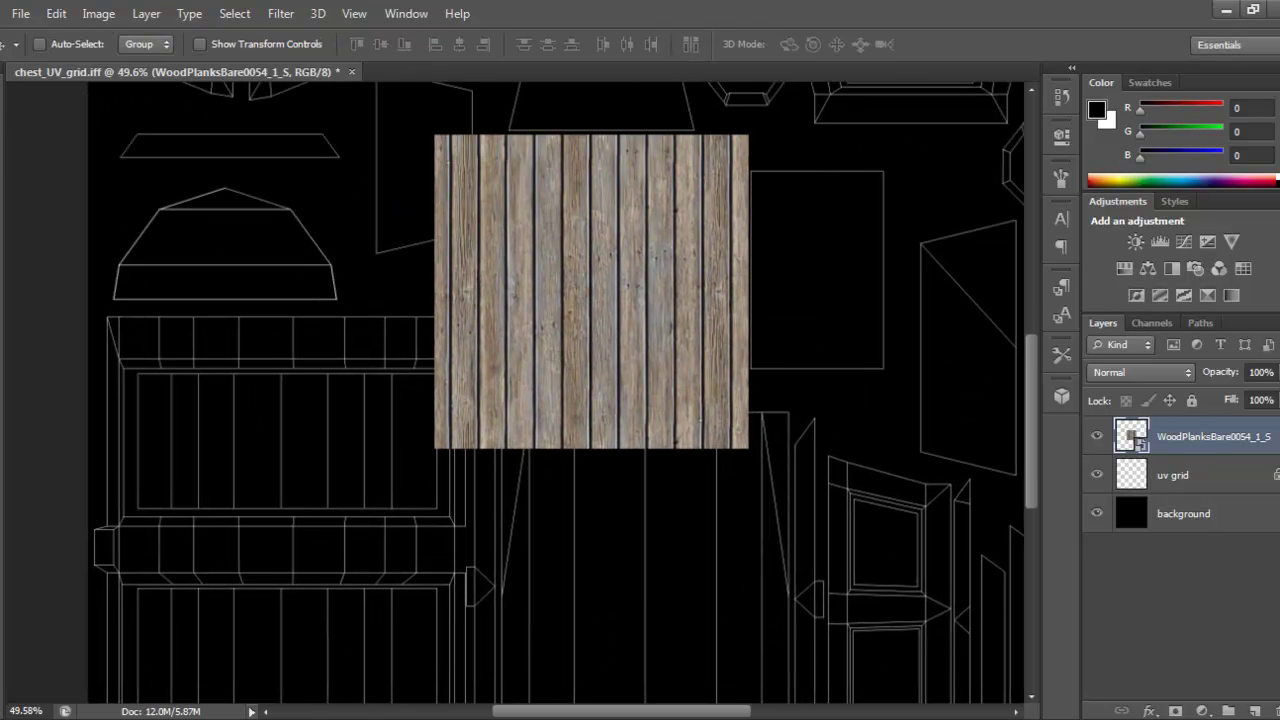
left_click_drag(645, 270, 354, 483)
left_click_drag(604, 483, 700, 429)
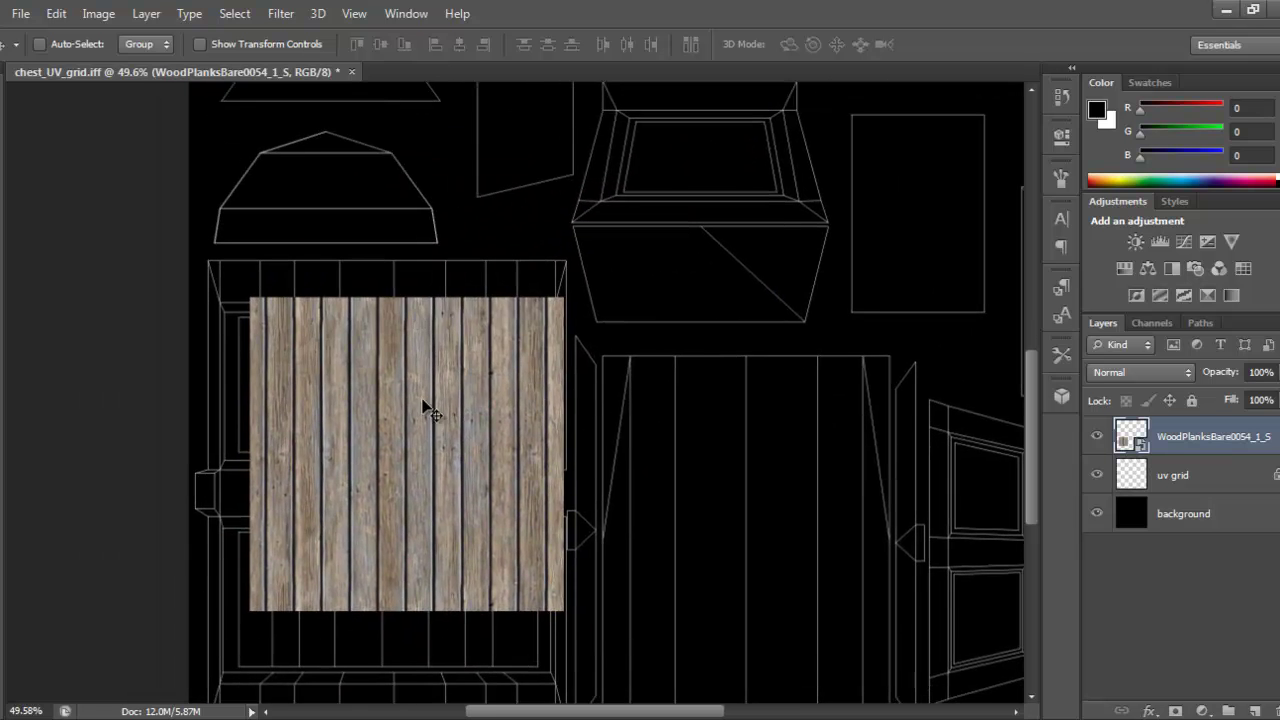
left_click_drag(495, 408, 706, 410)
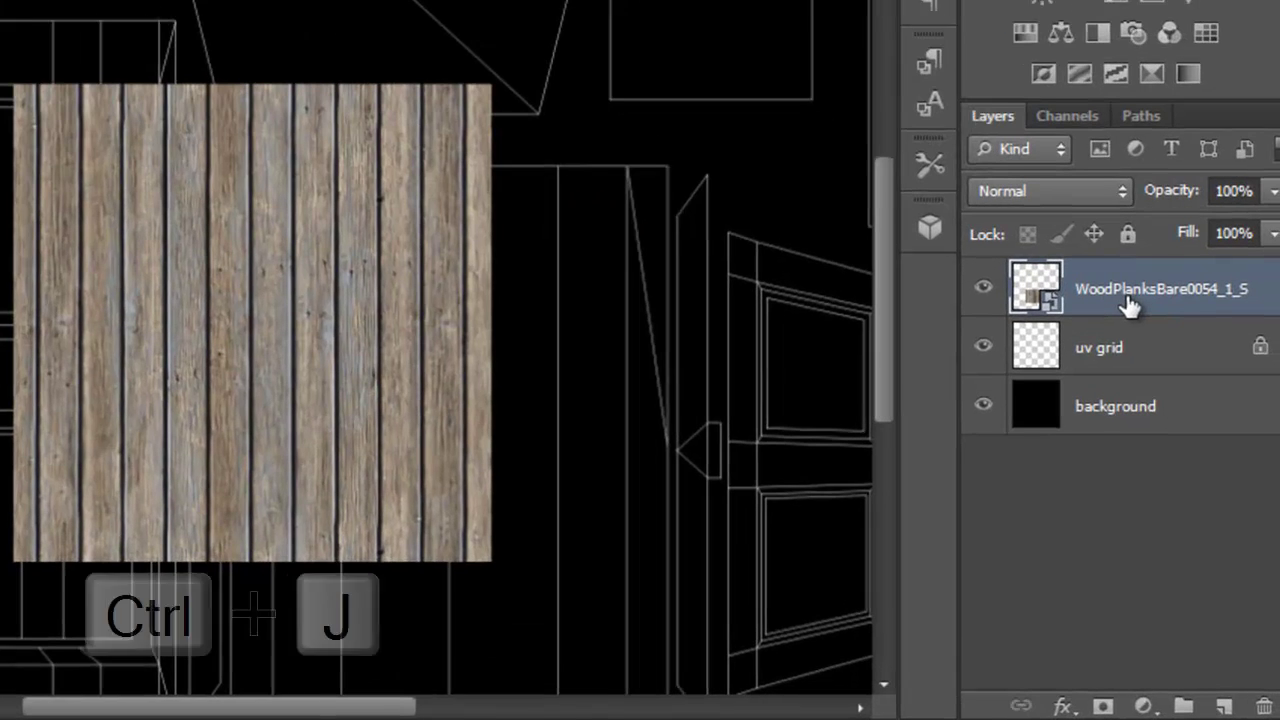
- Duplicate the planks layer and create a layer group named original images directly above the original planks layer
key("ctrl+j")
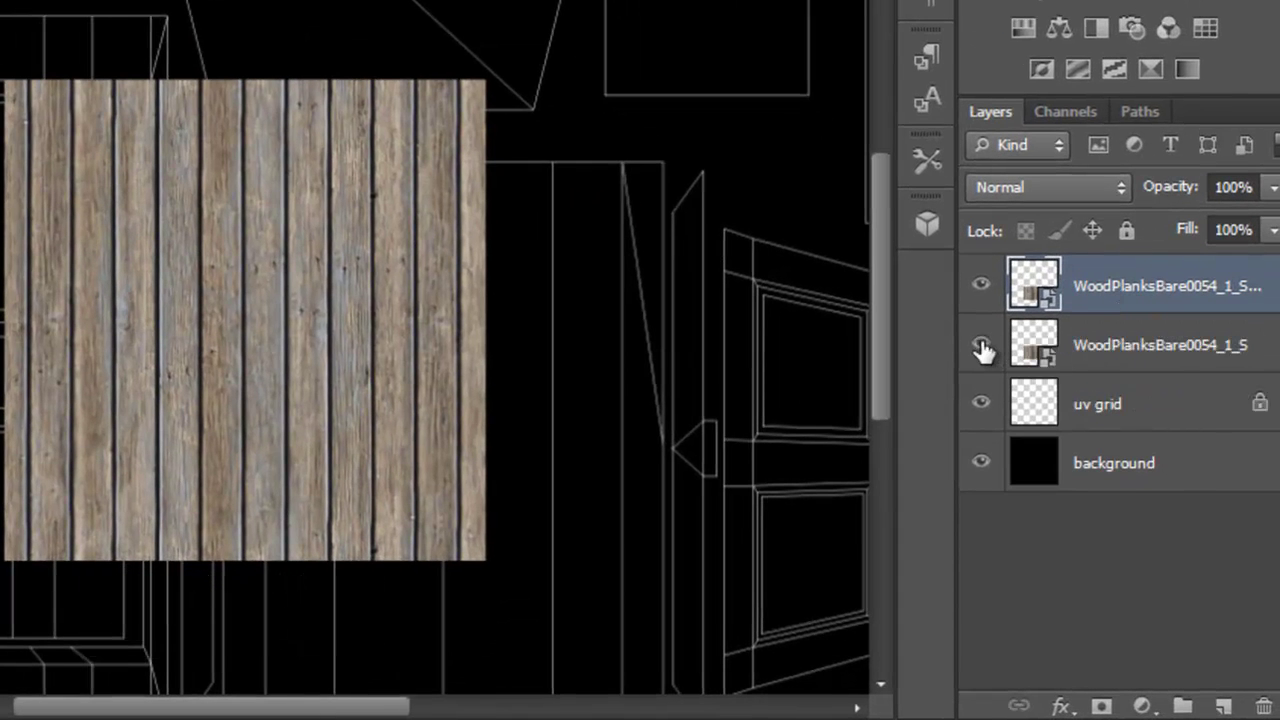
left_click(1123, 356)
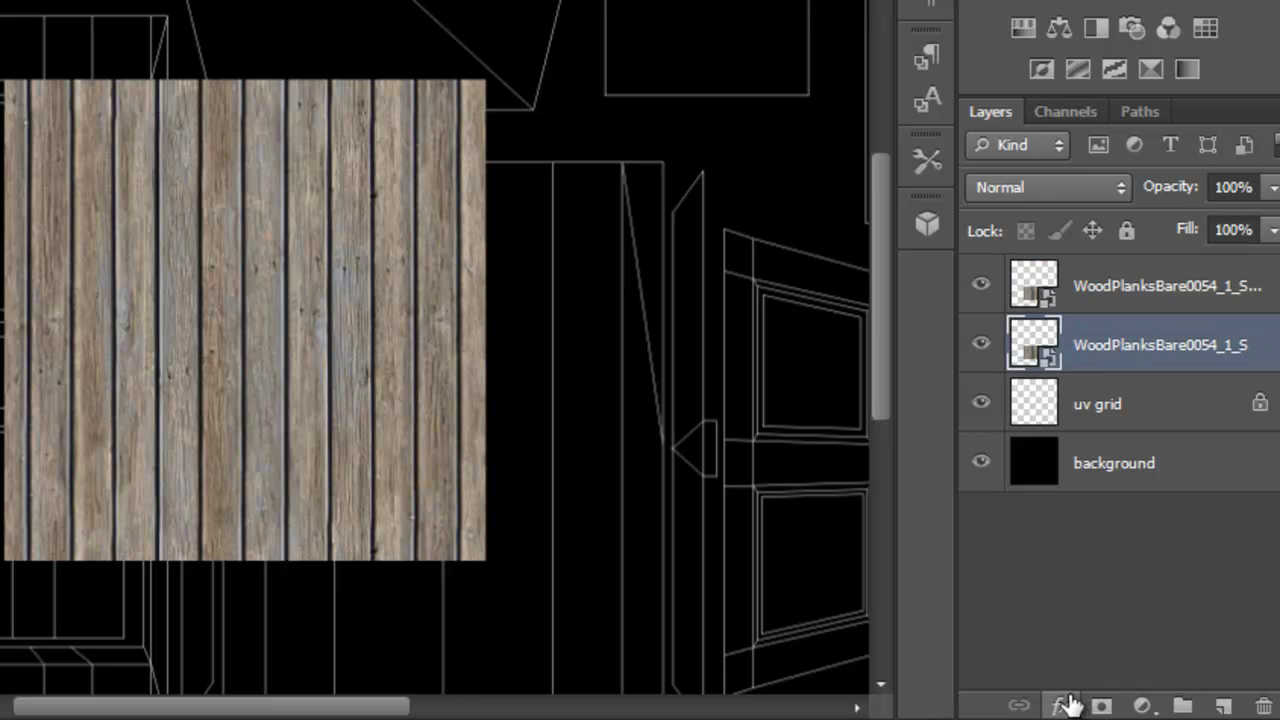
left_click(1184, 708)
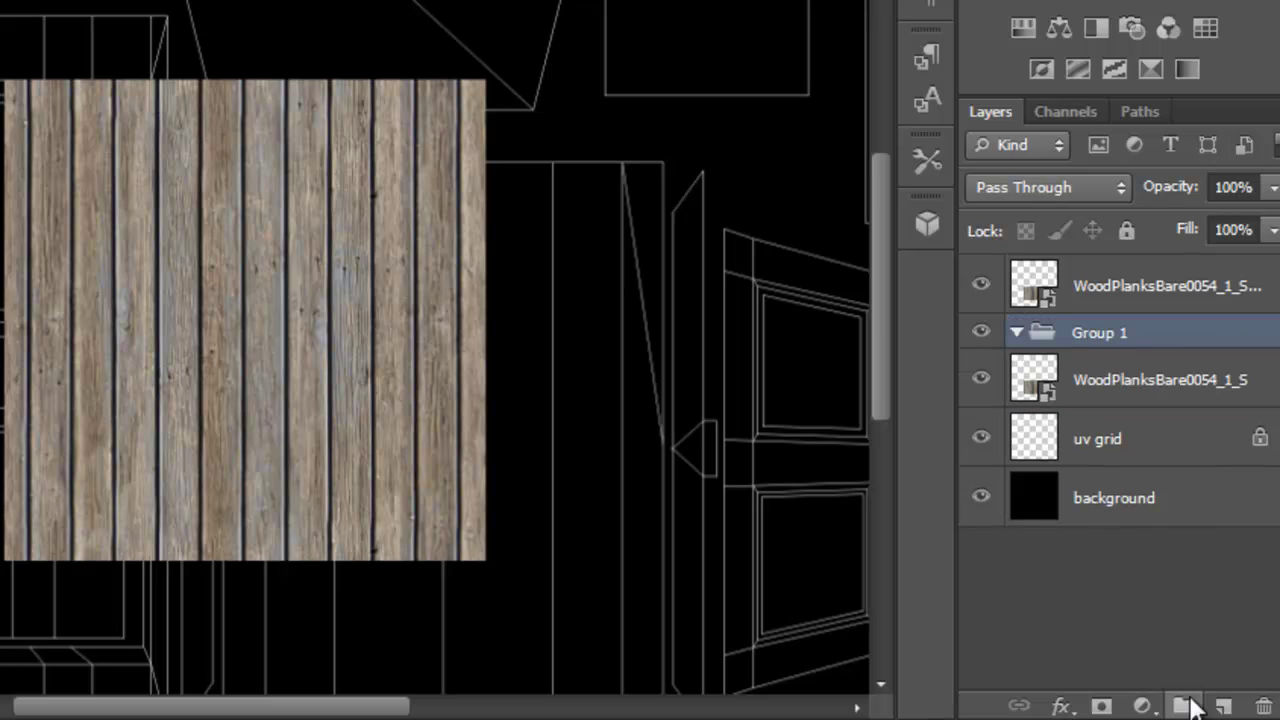
double_click(1115, 334)
type("o")
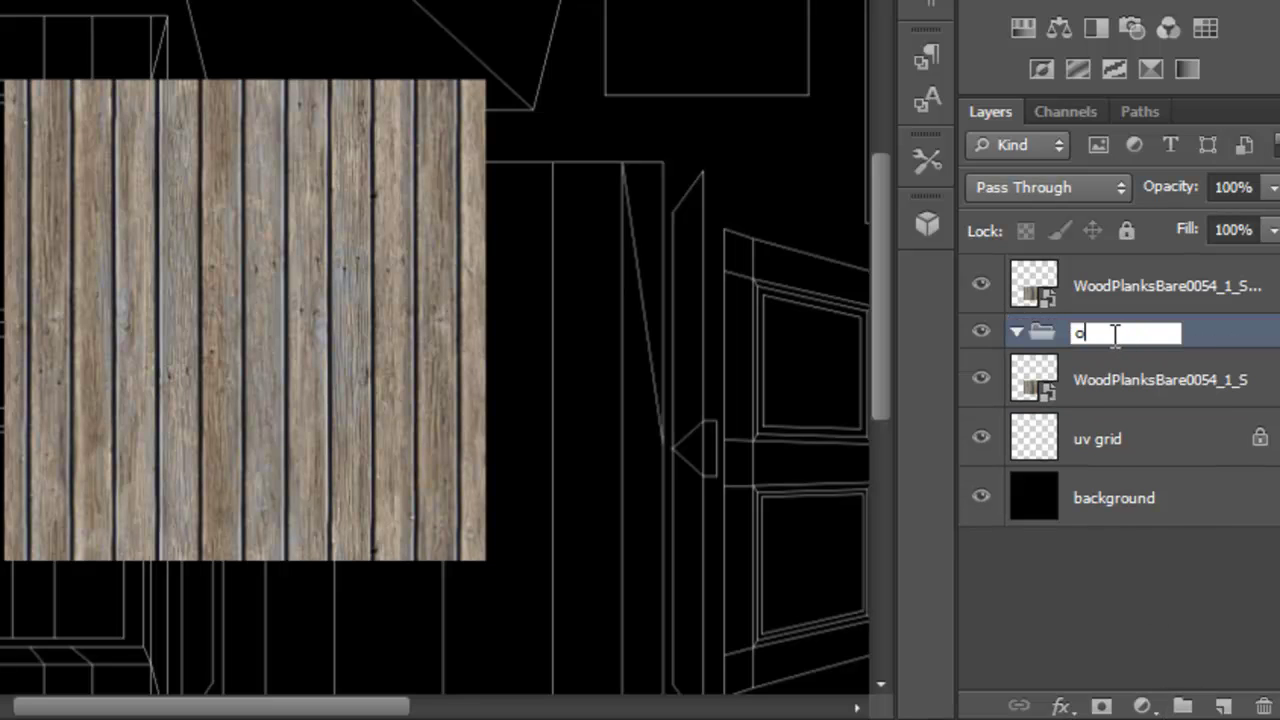
type("riginal images")
key("Return")
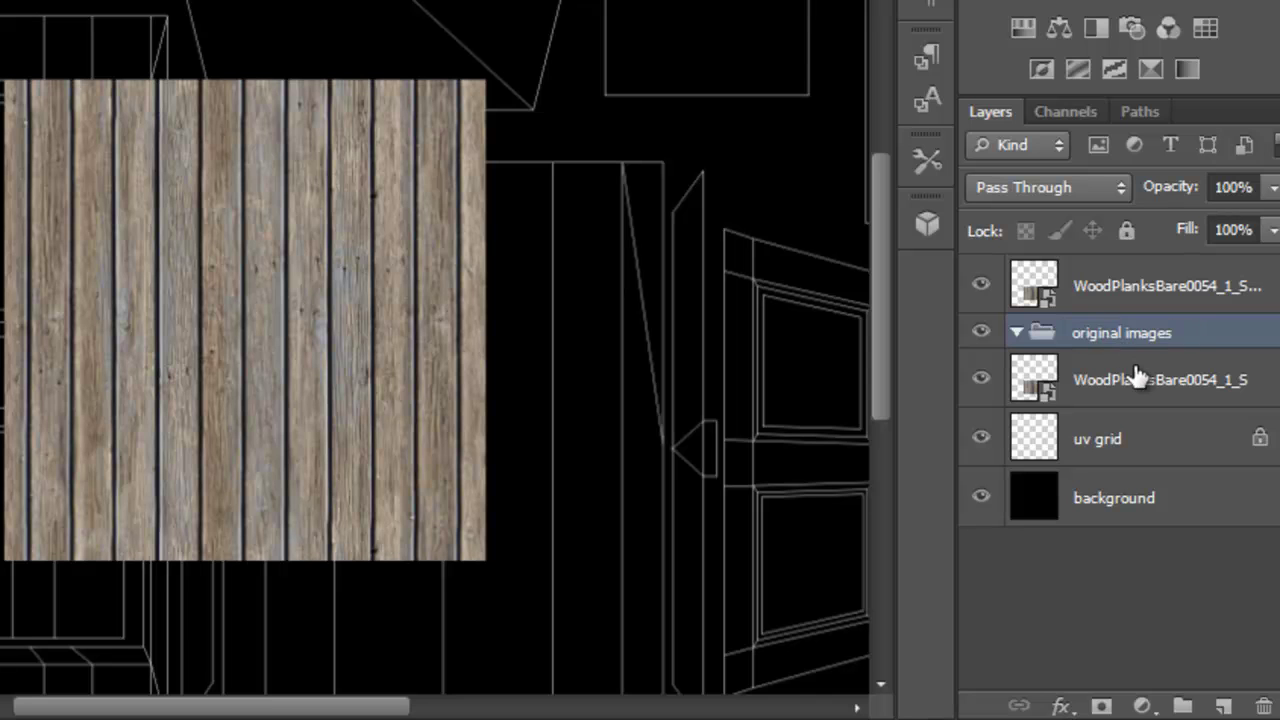
- Move the original WoodPlanksBare0054_1_S layer into the original images group, and collapse and hide the group
left_click(1125, 376)
left_click_drag(1150, 382, 1060, 330)
left_click(1010, 333)
left_click(981, 333)
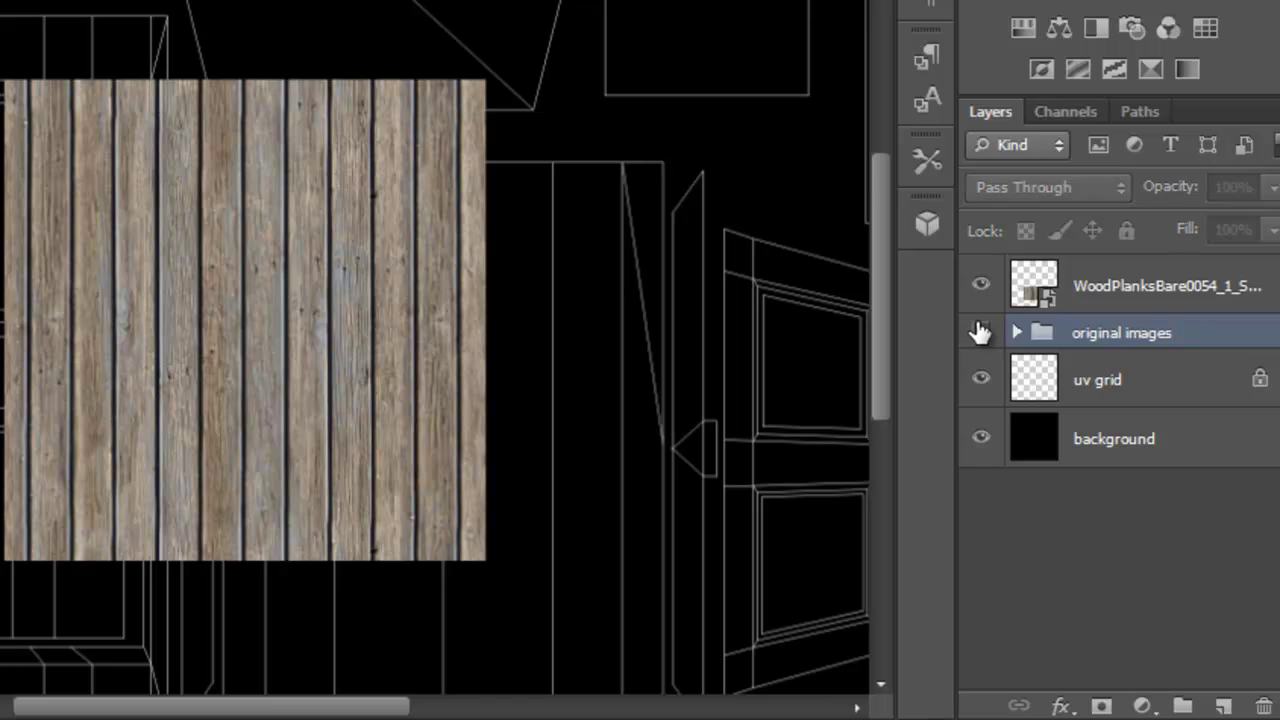
- Reposition the planks copy over the chest shells and place a duplicate flush against its left edge
left_click(1088, 289)
left_click_drag(413, 325, 144, 337)
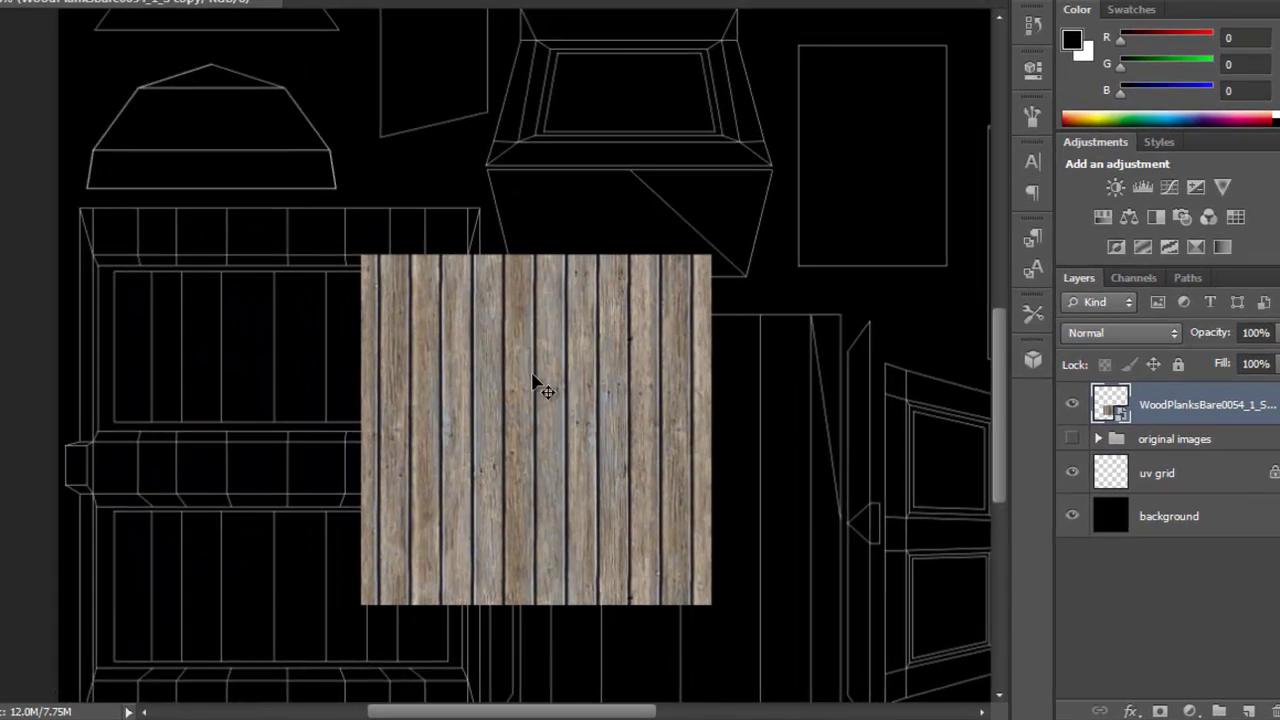
left_click_drag(298, 390, 561, 341)
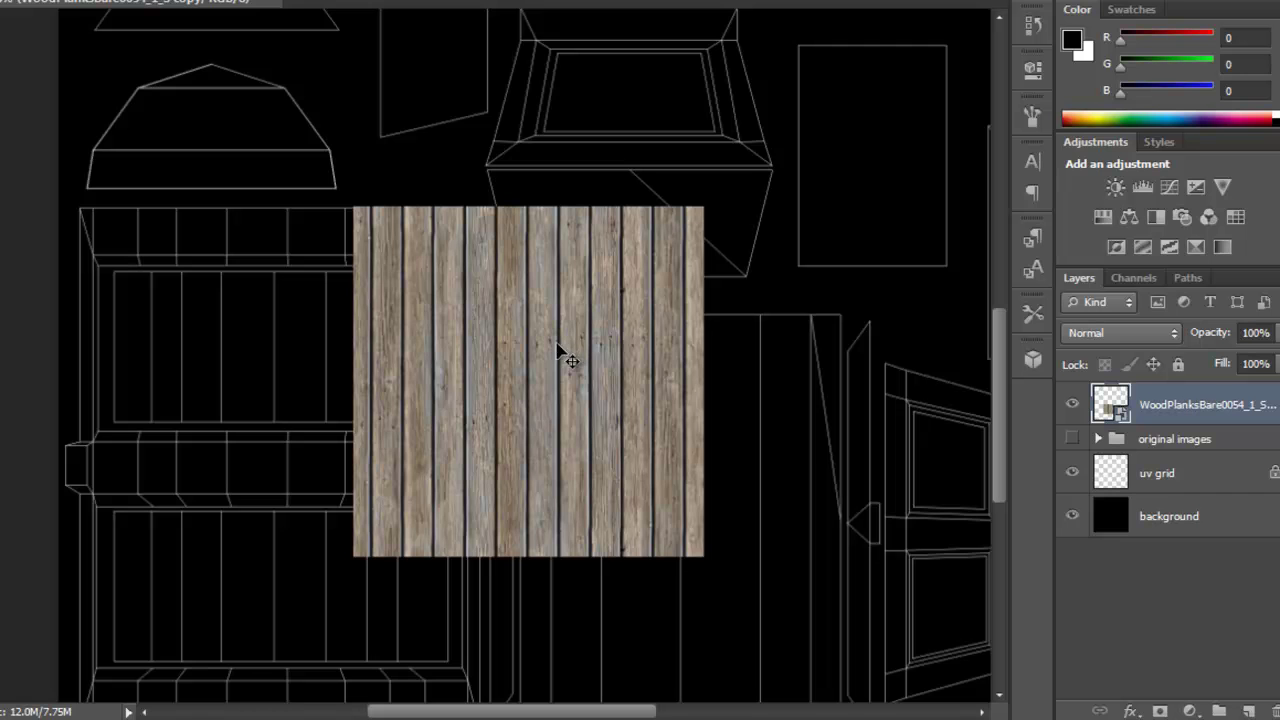
left_click_drag(506, 379, 157, 391)
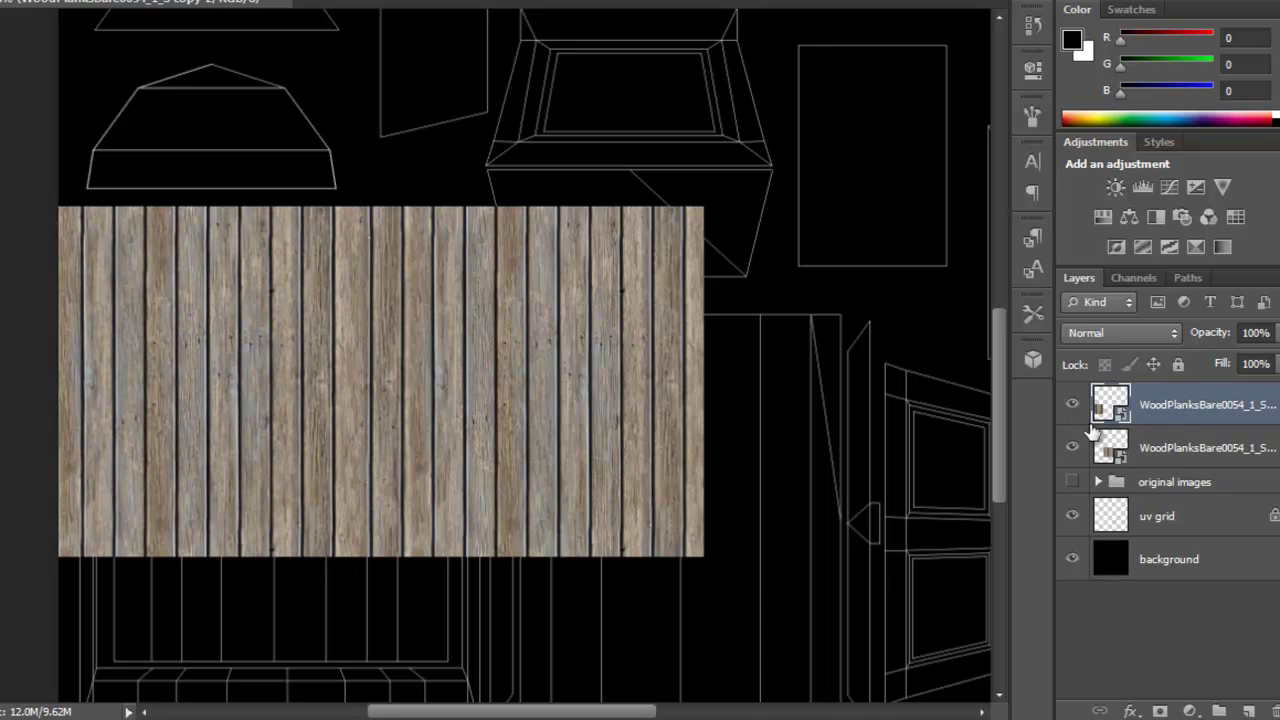
- Merge the two side-by-side planks layers into one layer
left_click(1157, 450, "shift")
right_click(1164, 419)
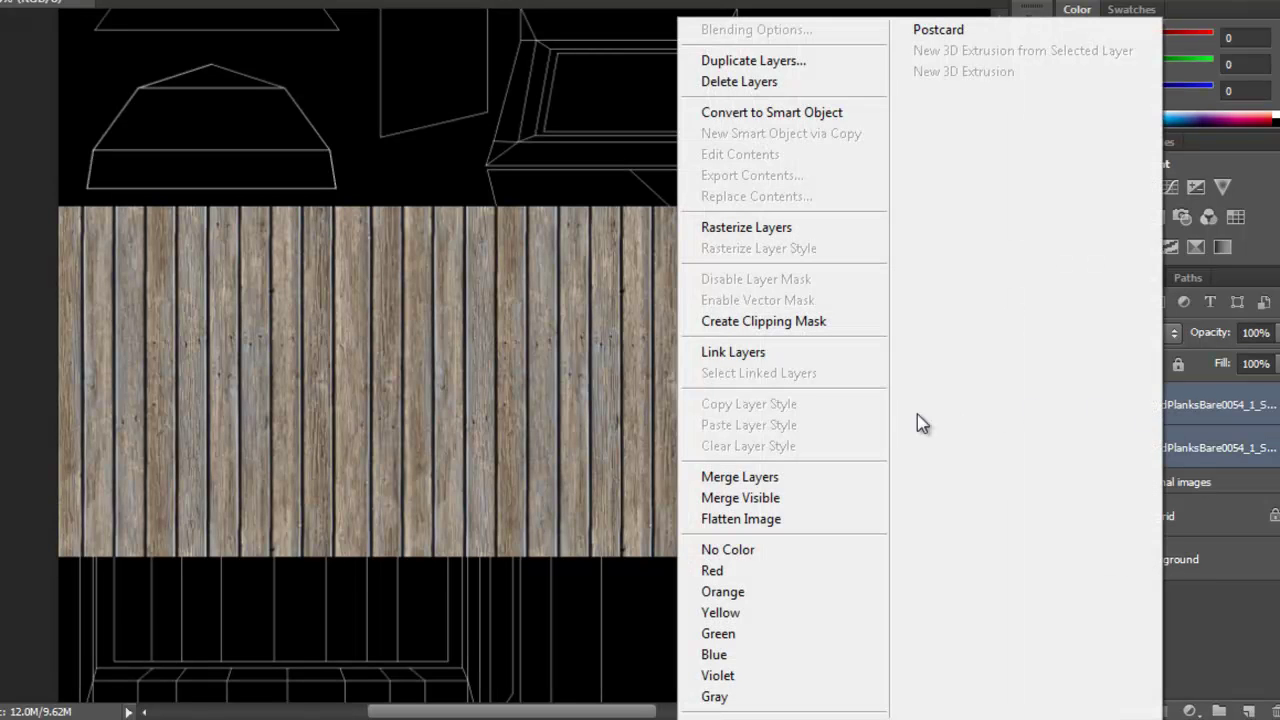
left_click(740, 477)
- Reposition the merged planks and place a duplicate directly beneath them to extend the wood to the layout's lower edge
left_click_drag(480, 423, 555, 343)
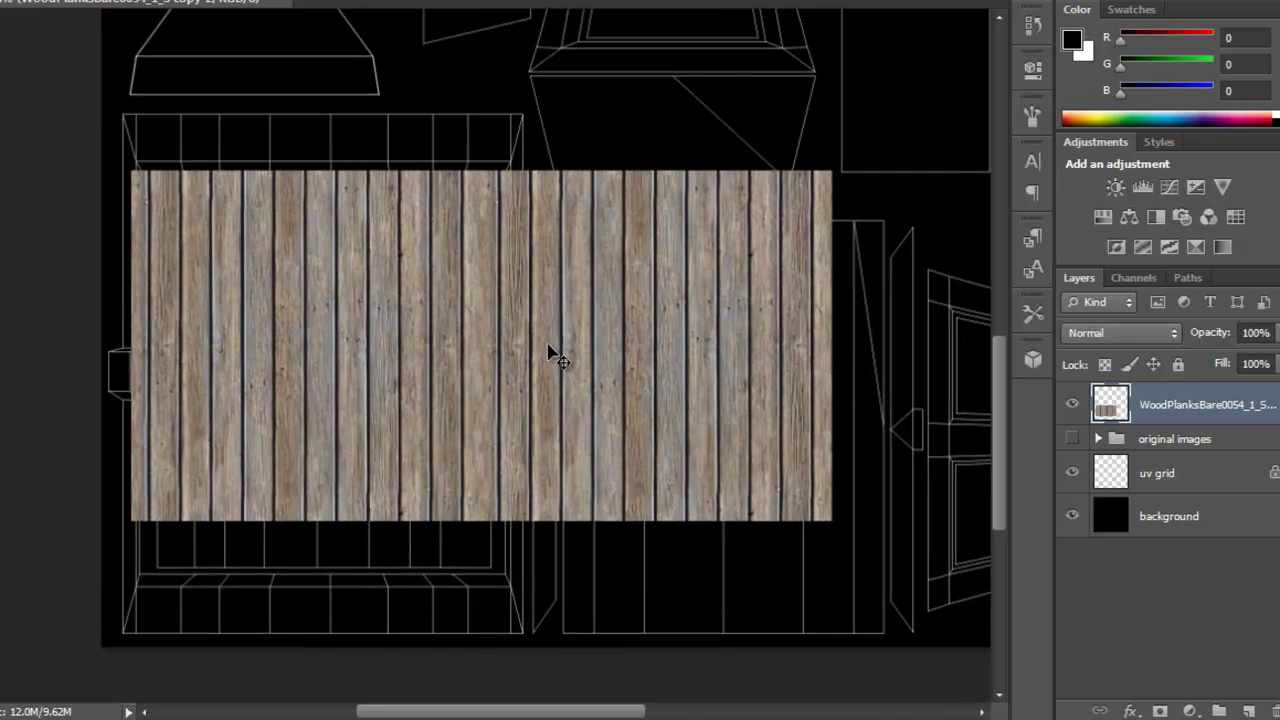
left_click_drag(553, 393, 530, 593)
left_click_drag(449, 472, 497, 484)
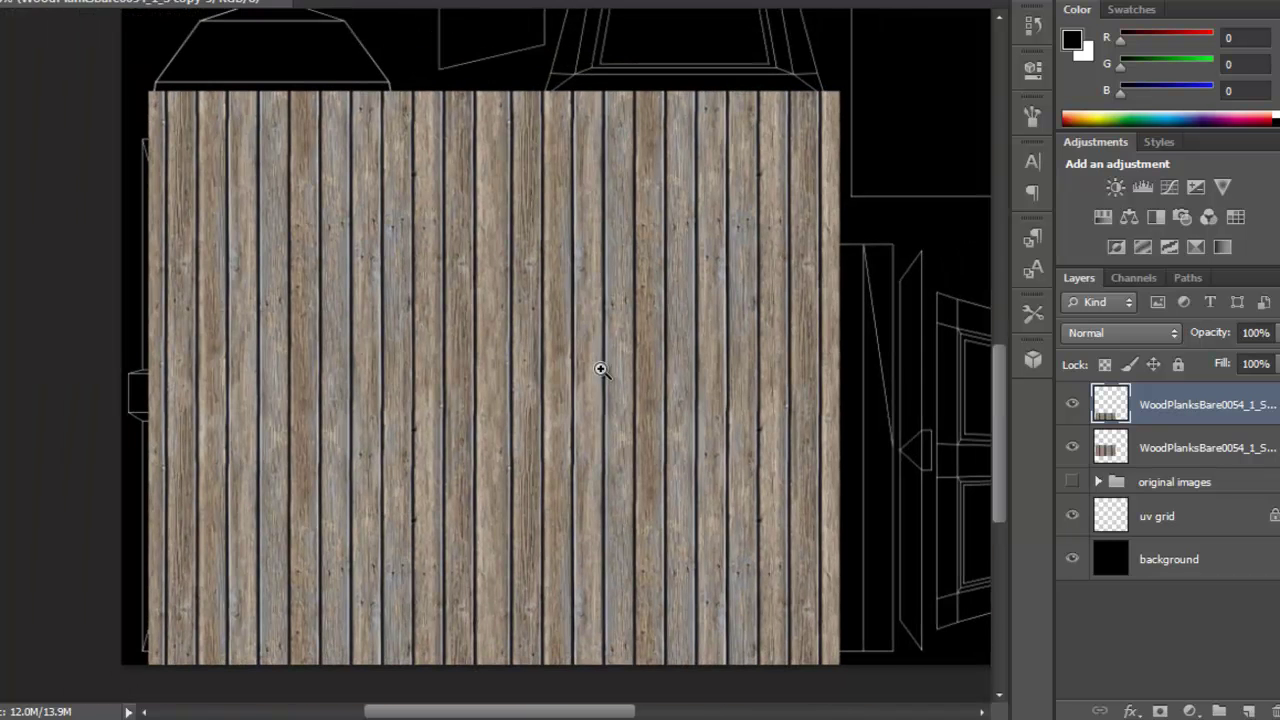
left_click_drag(790, 364, 787, 364)
- Merge the upper and lower planks layers and shift the merged wood left over the large panel shells
left_click(1162, 450, "shift")
right_click(1158, 426)
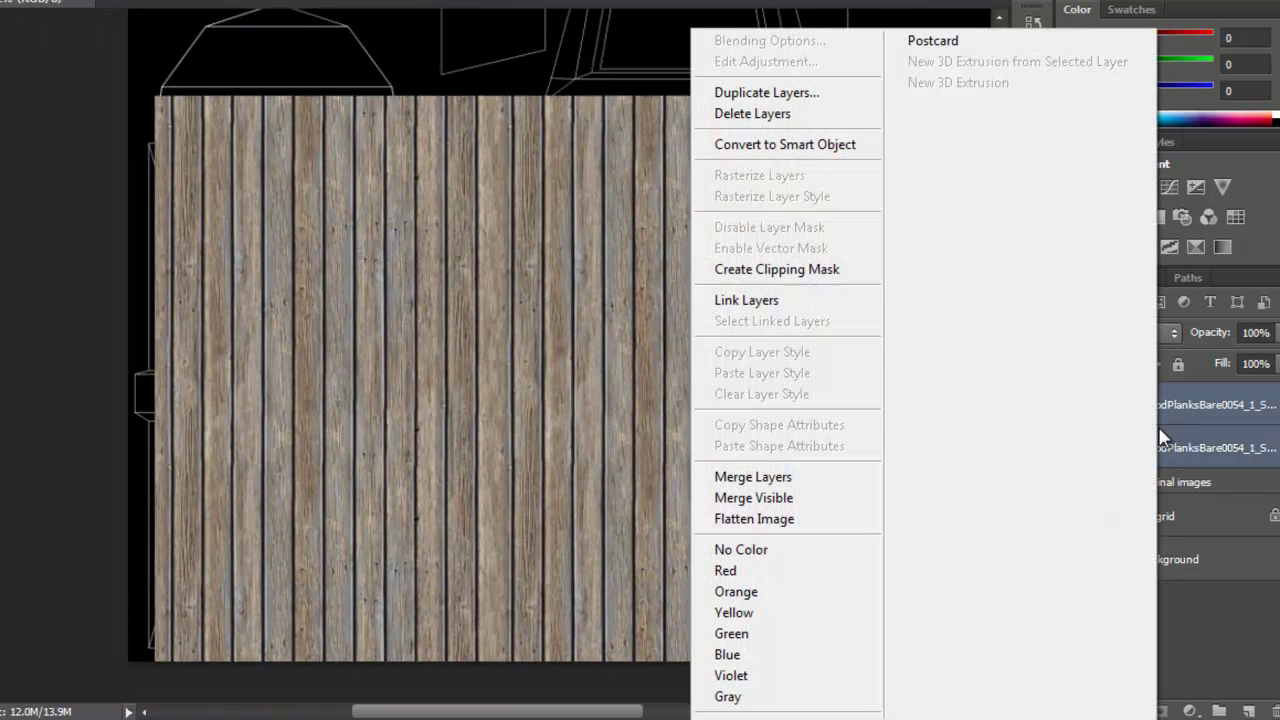
left_click(790, 477)
left_click_drag(531, 391, 478, 375)
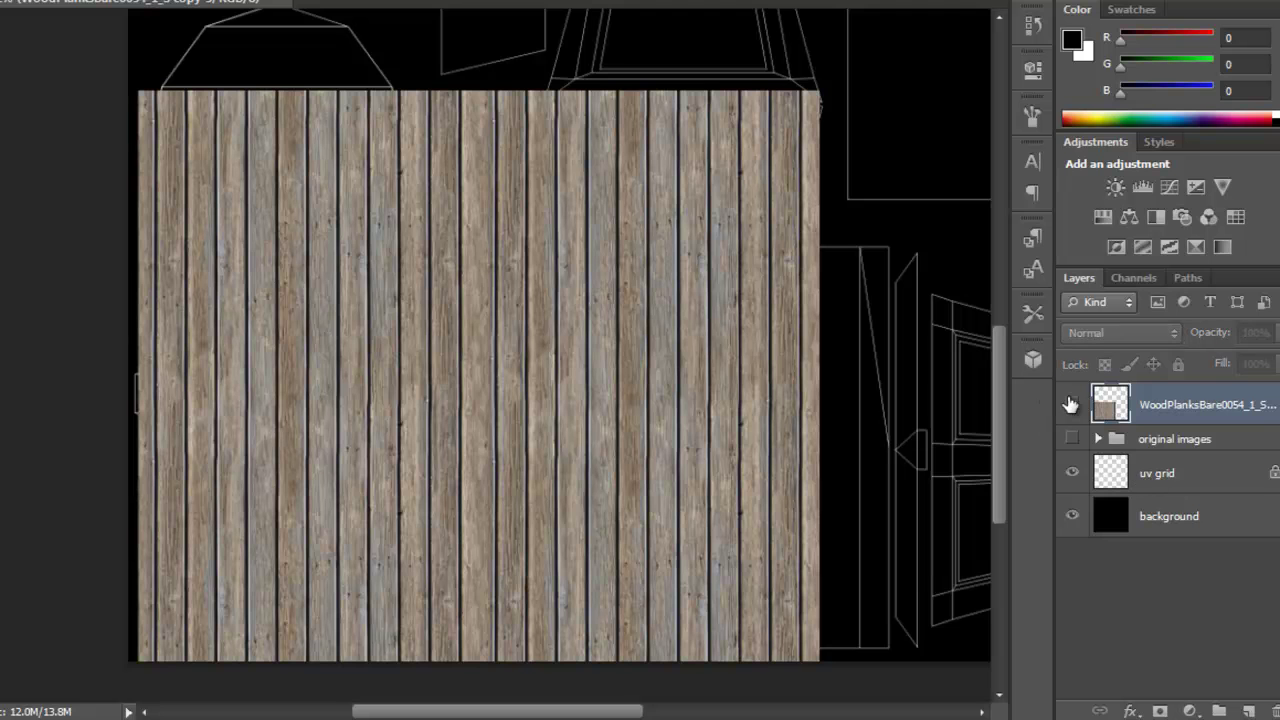
- Hide the planks and, on the uv grid layer, Magic Wand select the frames around both rectangular plank panels
left_click(1074, 402)
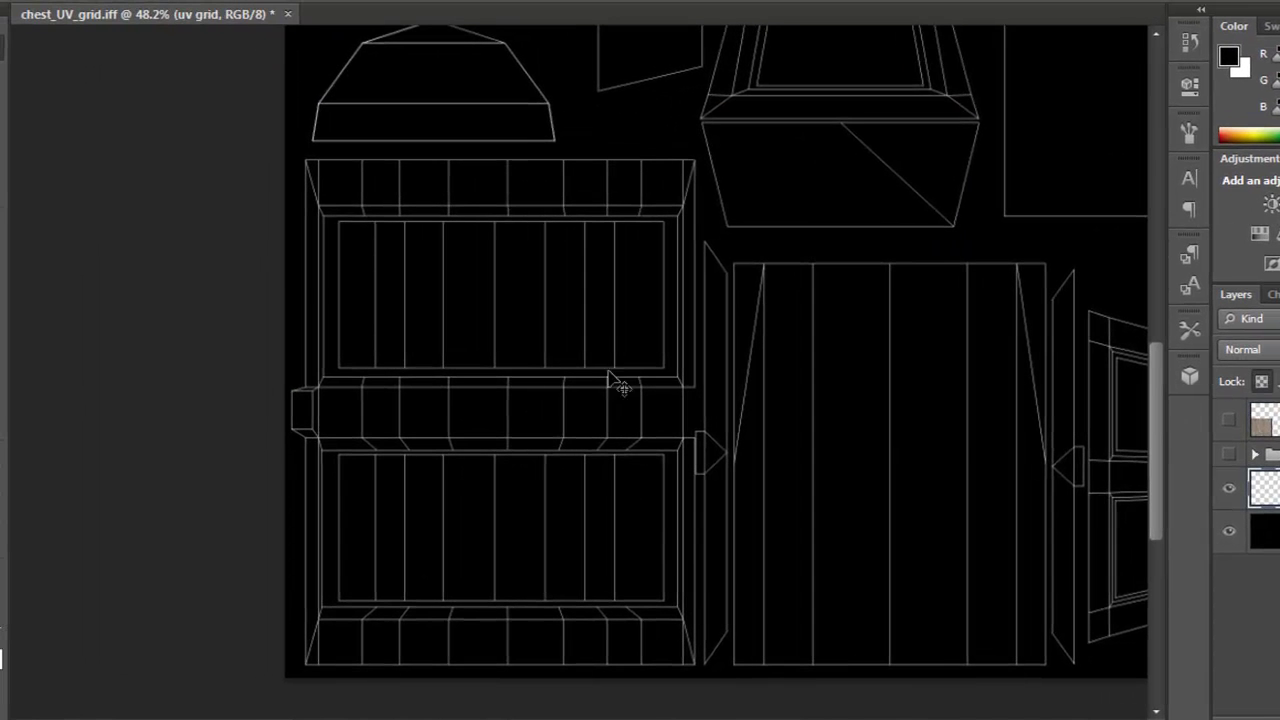
left_click(9, 144)
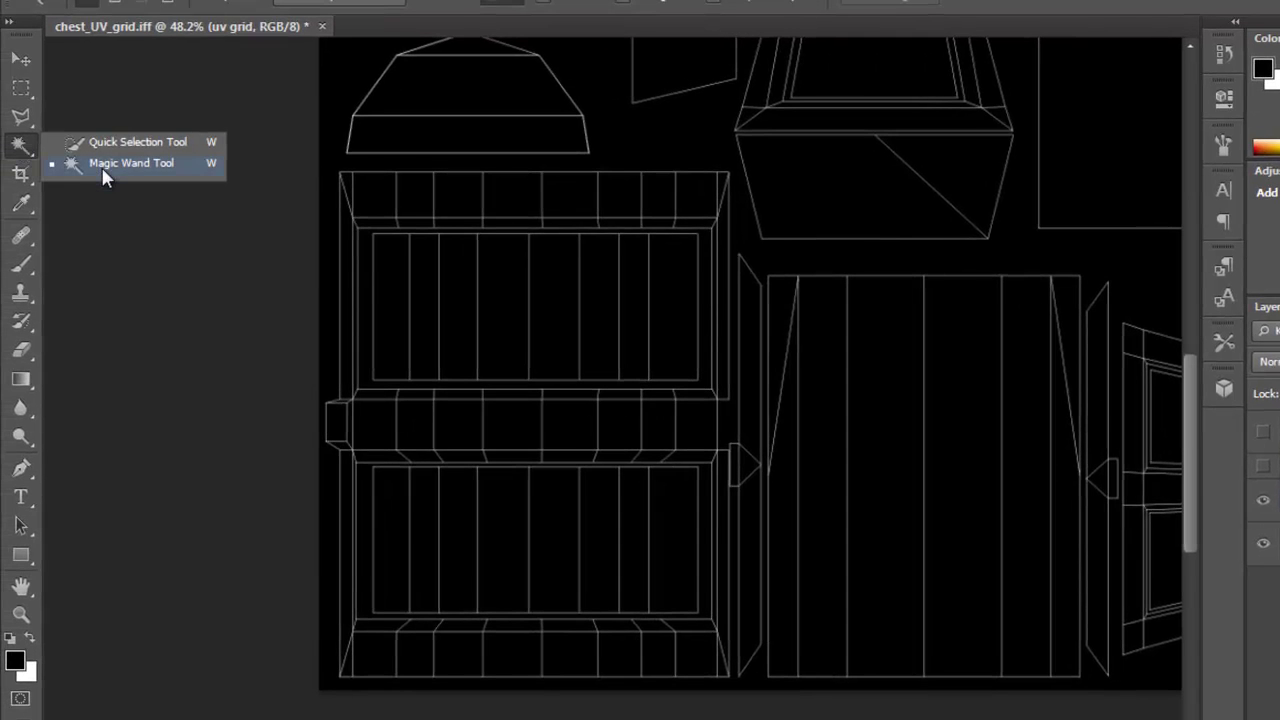
left_click(104, 170)
left_click_drag(325, 252, 400, 275)
left_click(393, 277)
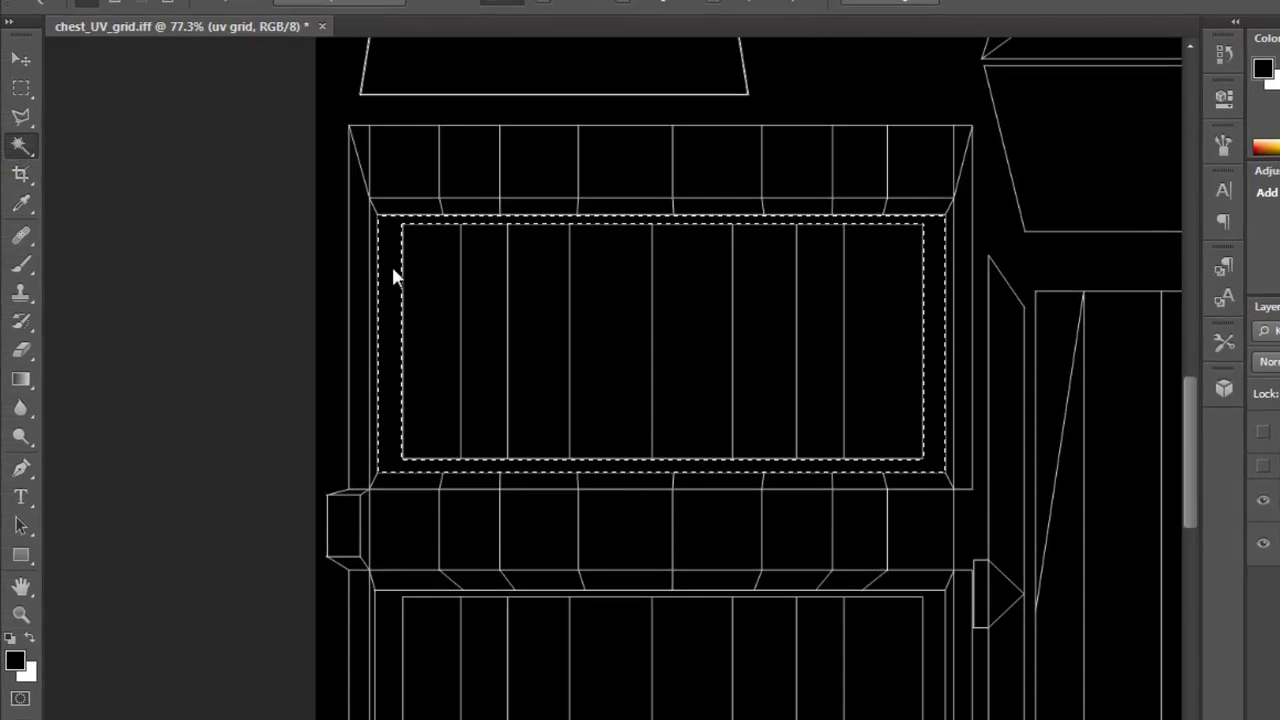
left_click_drag(486, 451, 449, 317)
left_click(360, 483, "shift")
left_click_drag(645, 343, 590, 379)
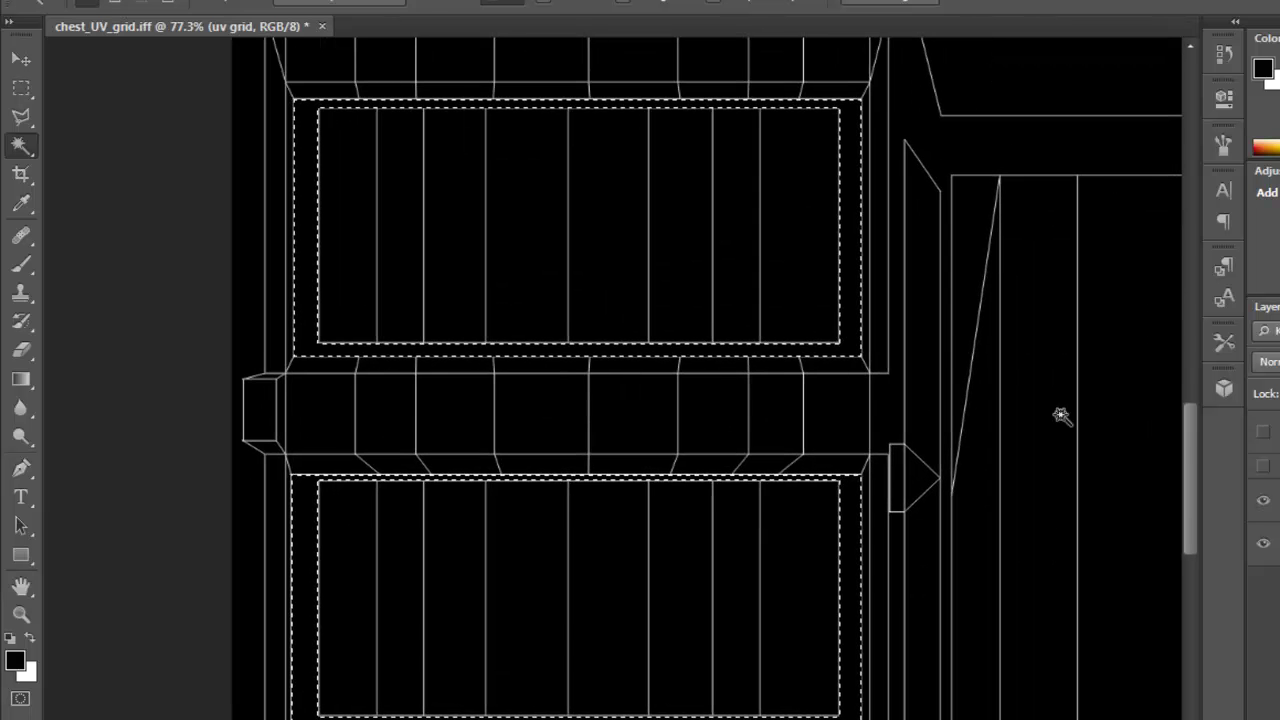
- Show the planks layer, delete the wood inside the two selected frame outlines, and deselect
left_click(1263, 432)
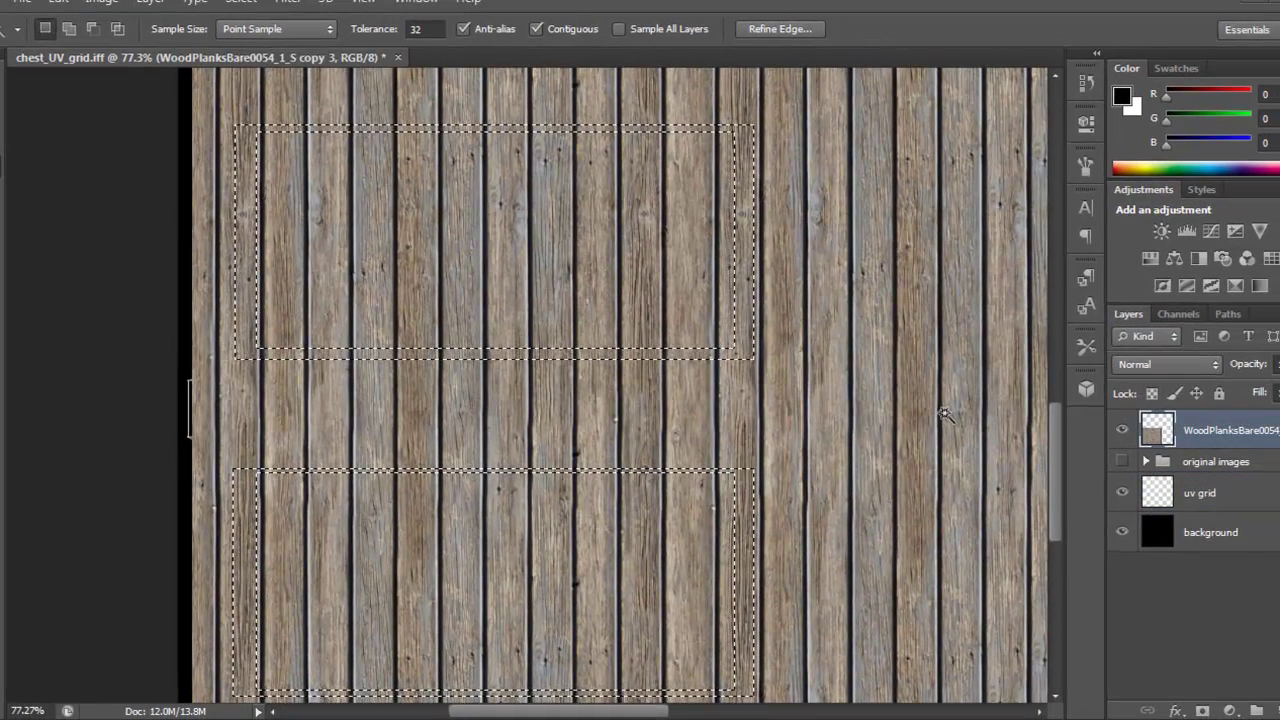
key("Delete")
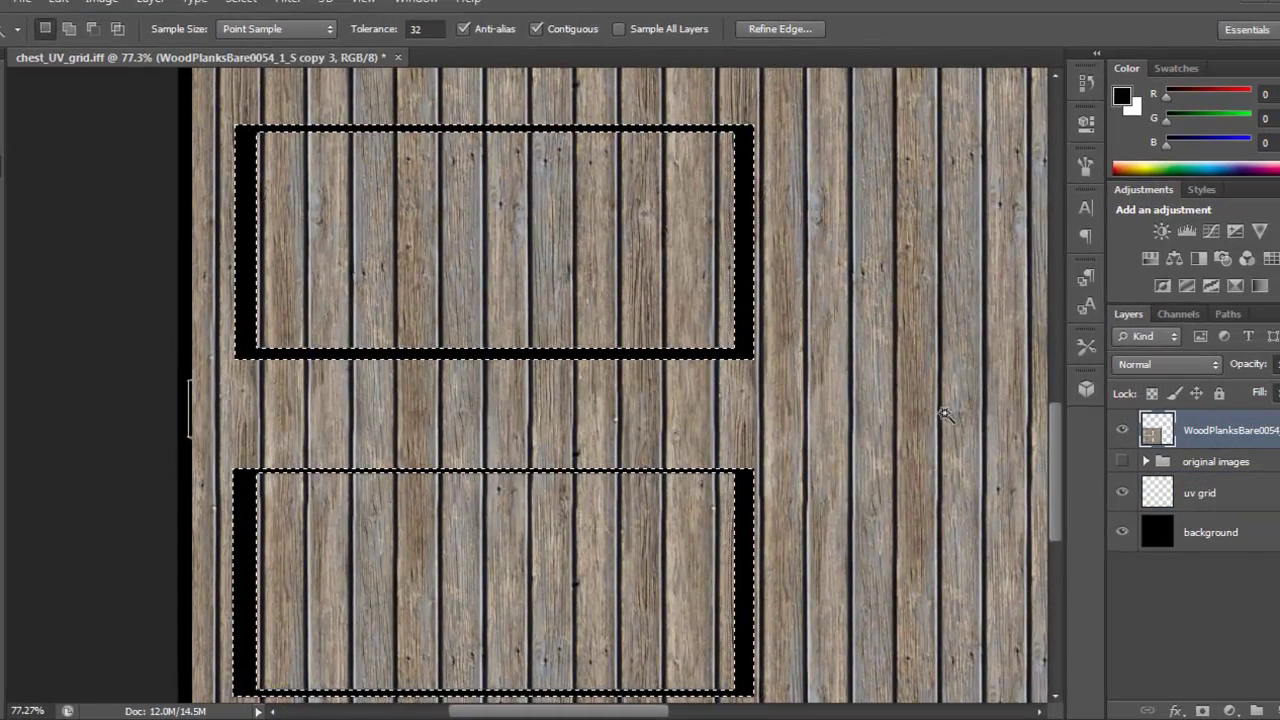
left_click_drag(826, 375, 806, 371)
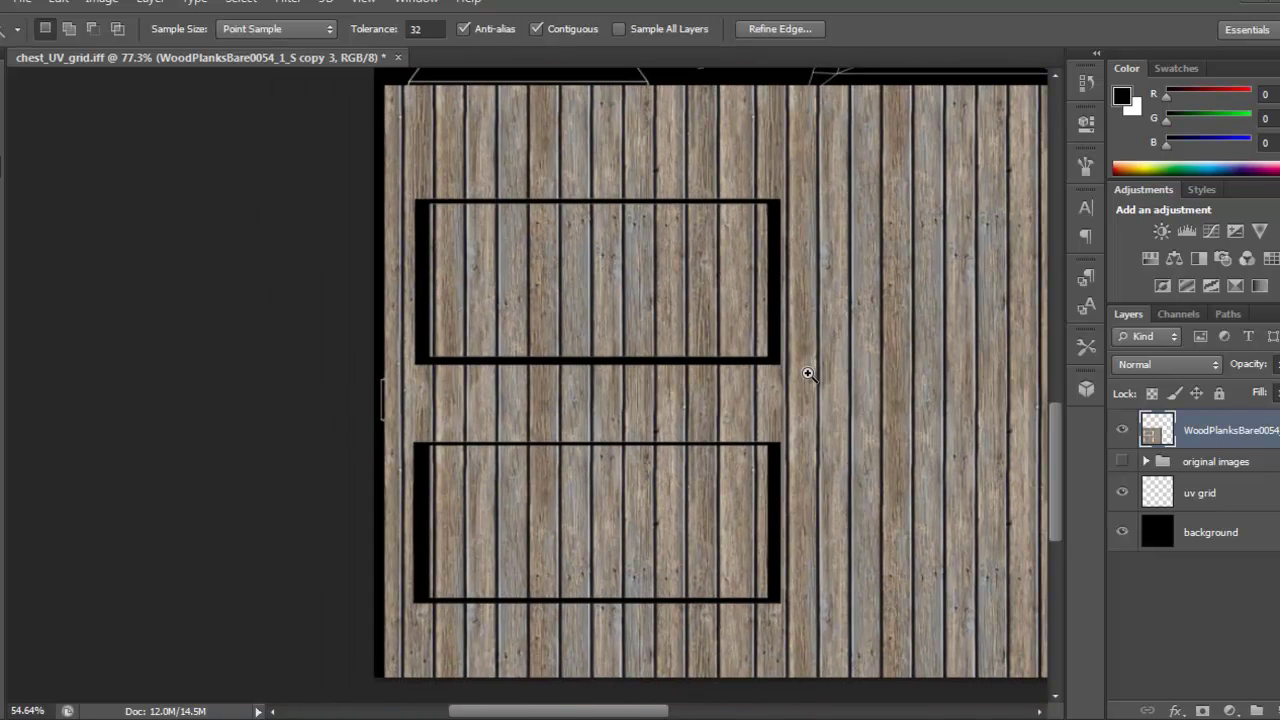
left_click_drag(746, 334, 610, 327)
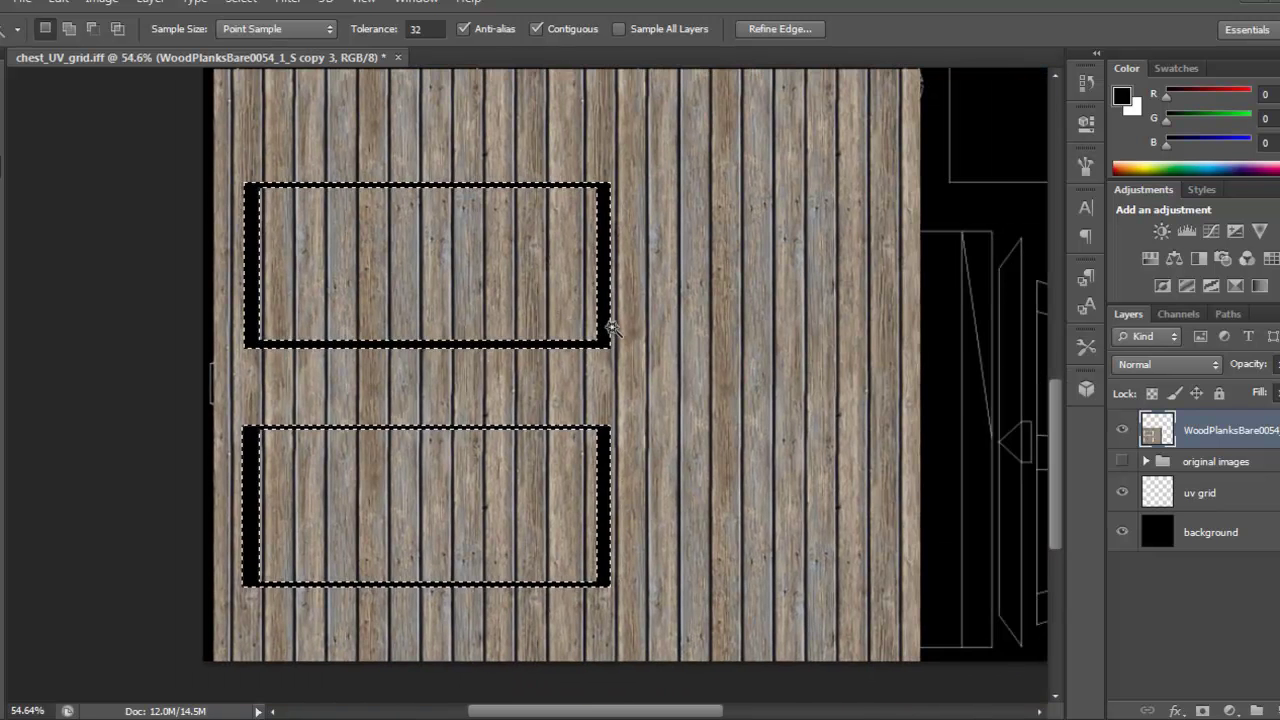
key("ctrl+d")
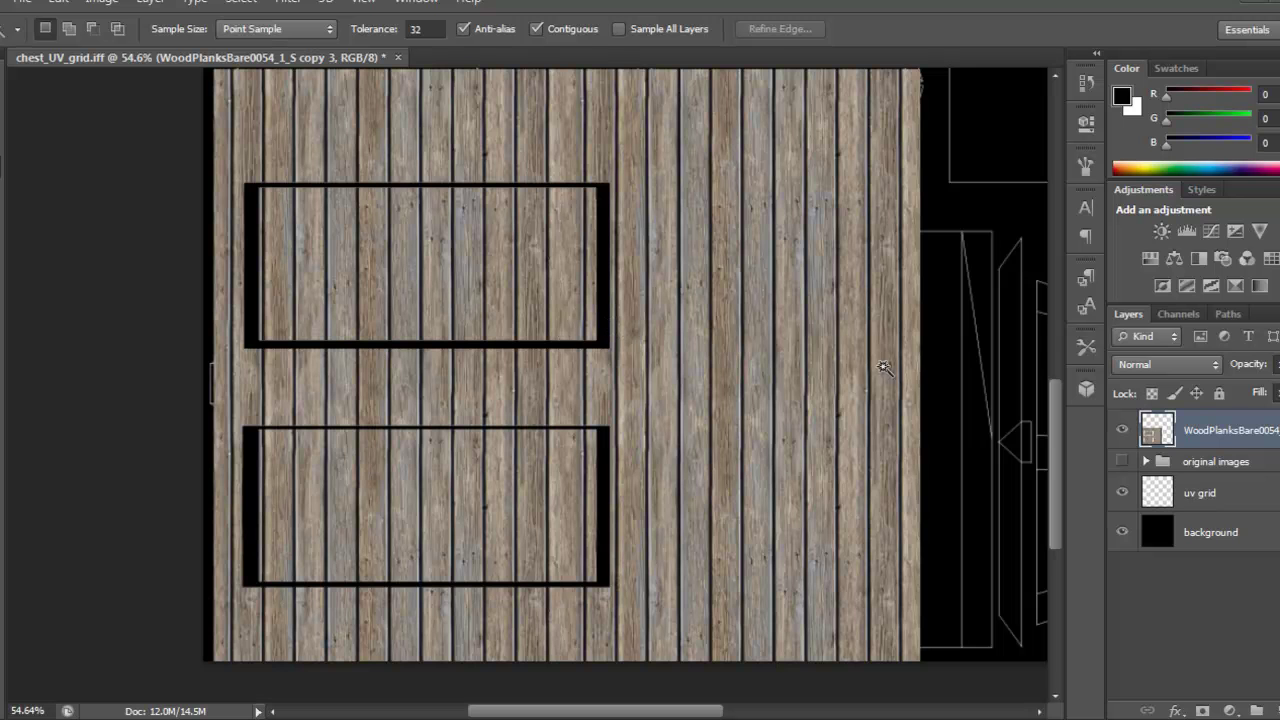
- Delete the horizontal strip of planks between the two rectangular panels using a rectangular marquee selection
left_click_drag(415, 344, 491, 374)
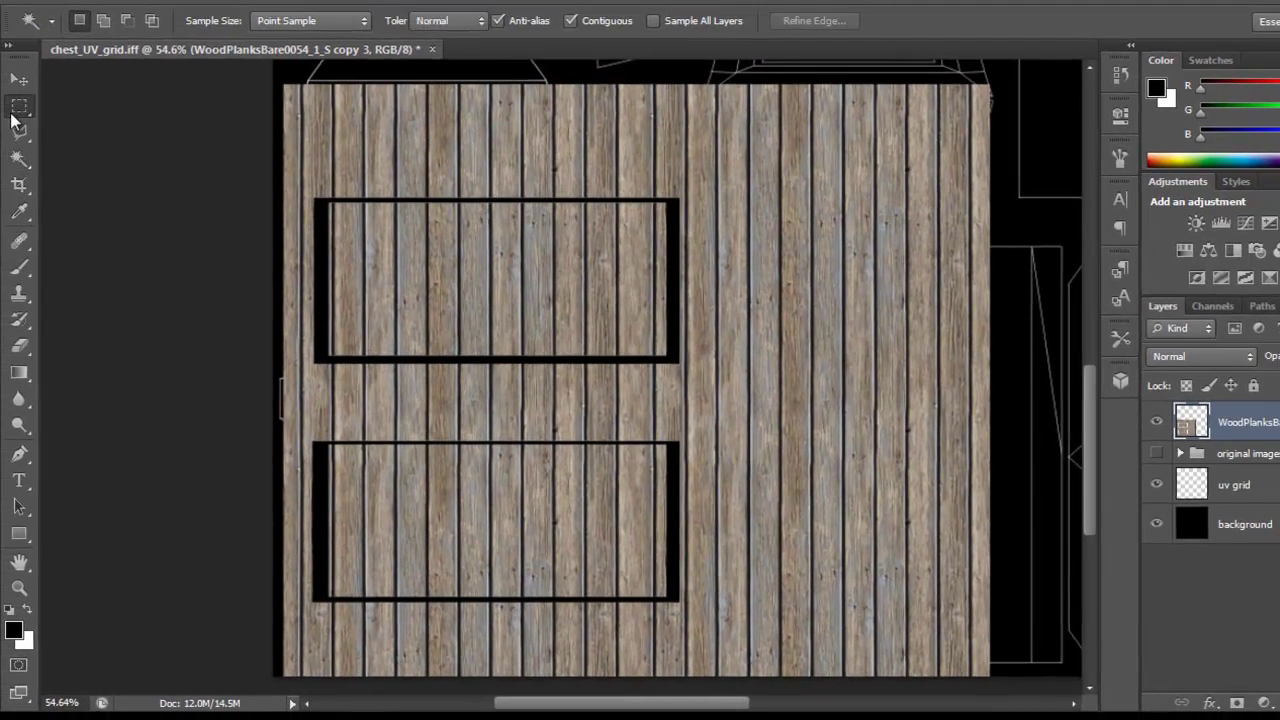
left_click(15, 110)
left_click(92, 104)
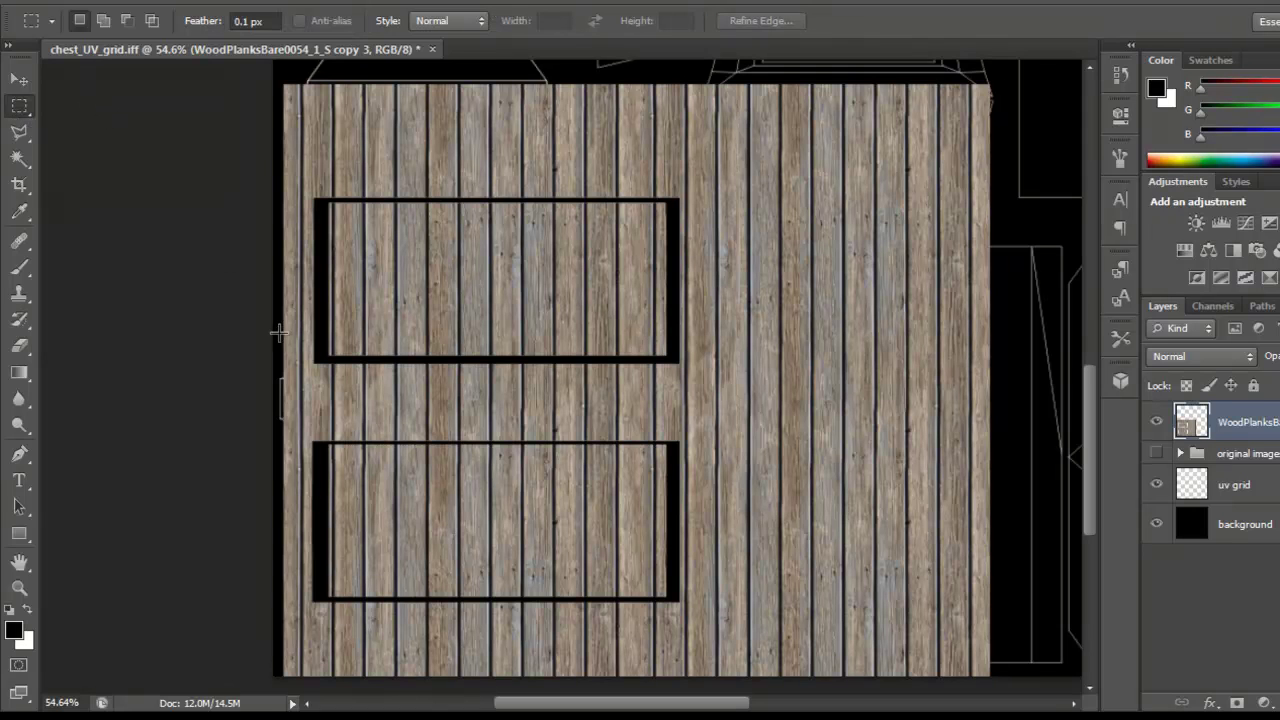
left_click_drag(272, 357, 727, 441)
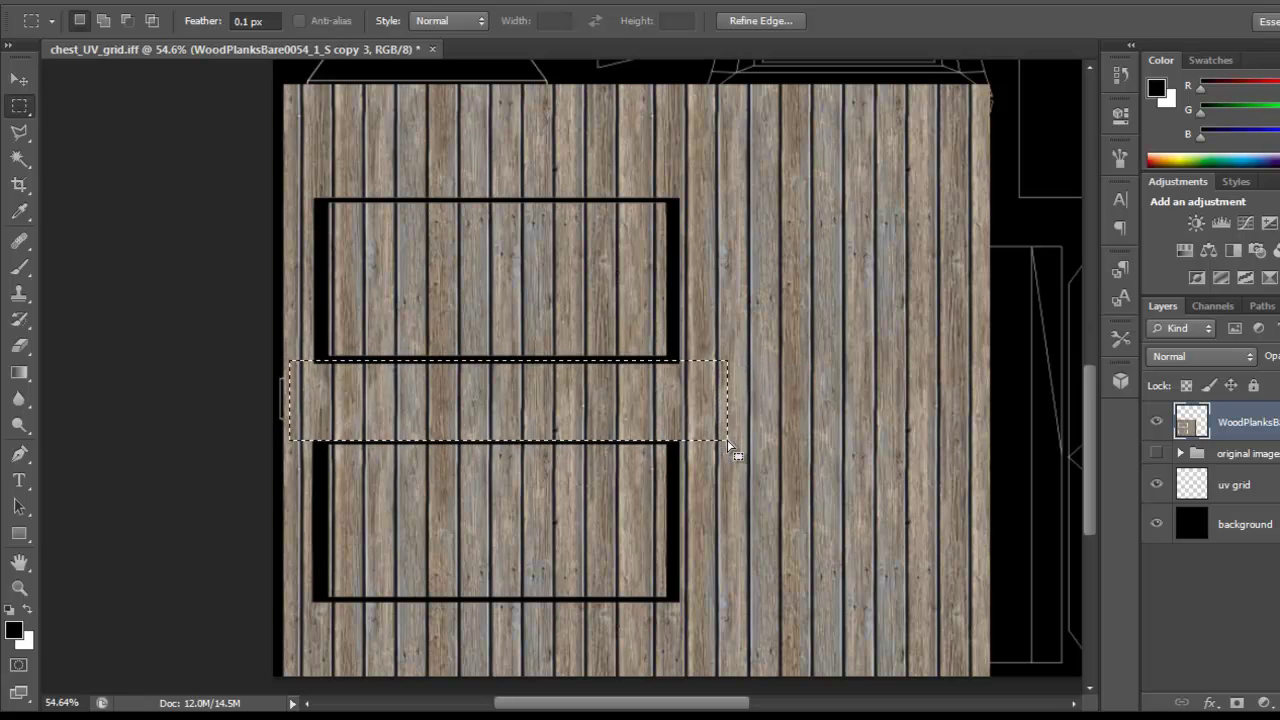
key("Delete")
left_click(492, 358)
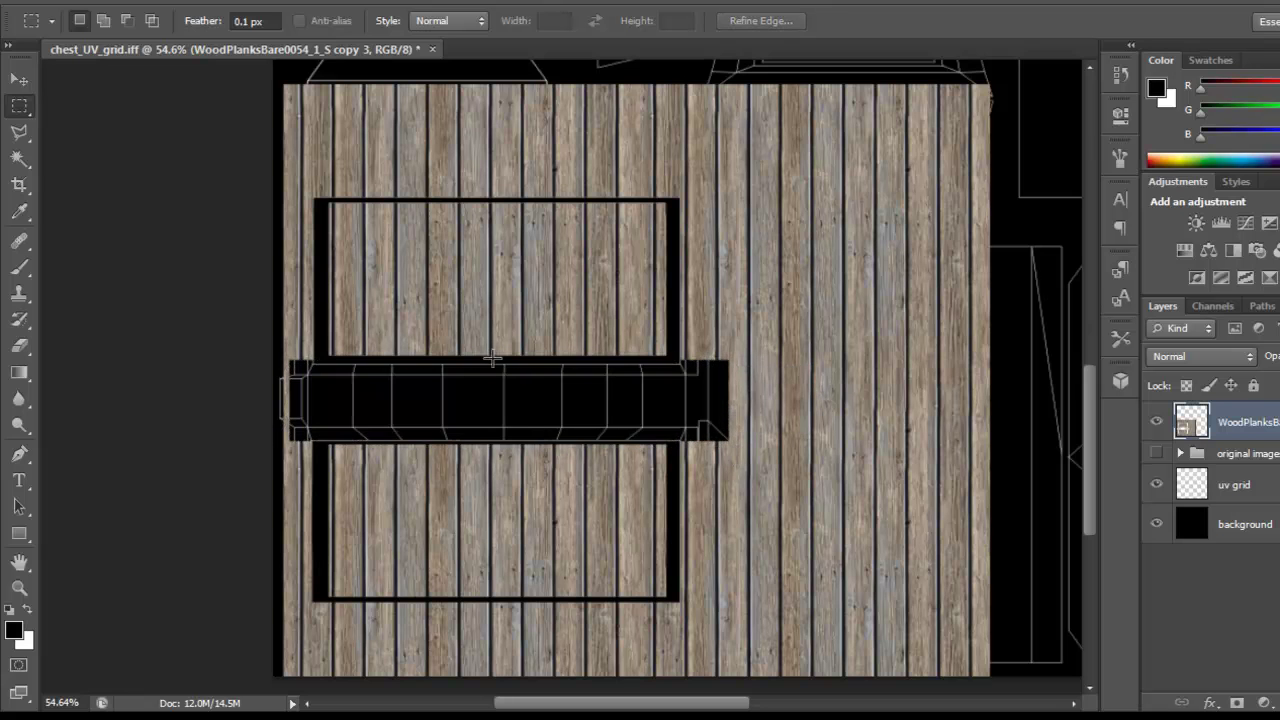
- Delete the full-height strip of planks to the left of the two rectangular panels and deselect
left_click_drag(234, 71, 320, 689)
key("Delete")
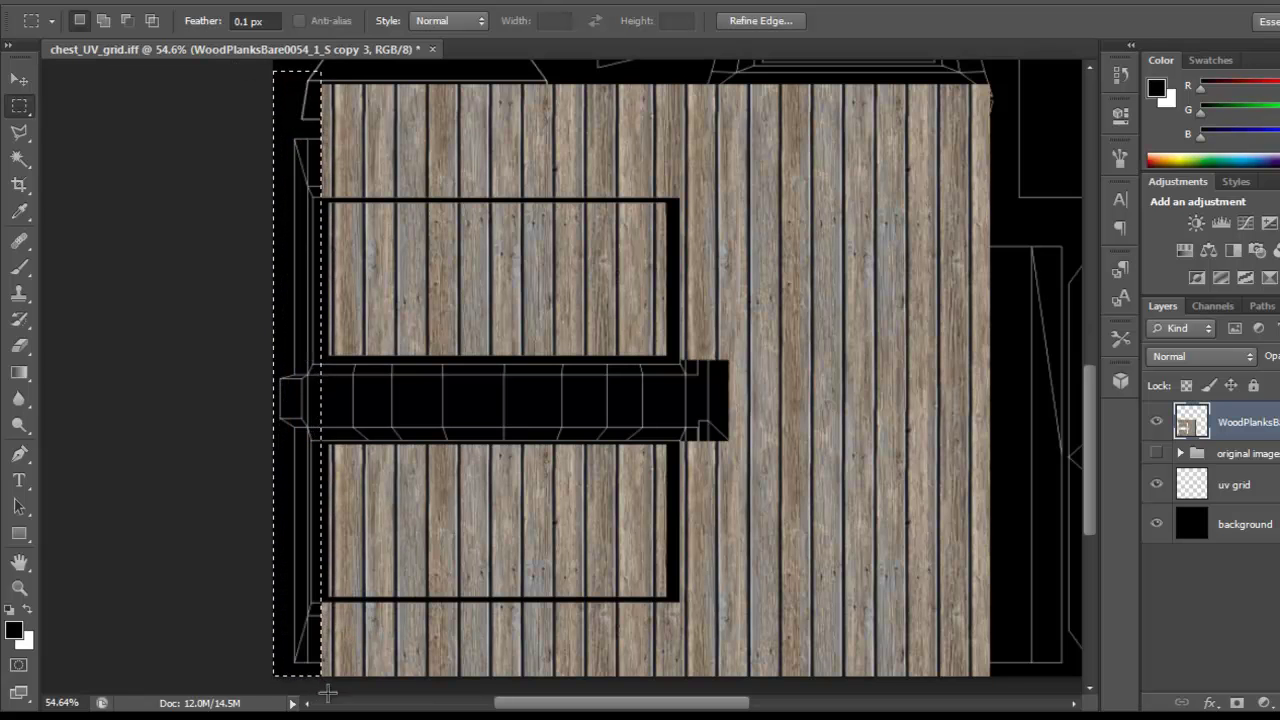
key("ctrl+d")
- Delete the strips of planks below the lower rectangular panel and above the upper one using rectangular marquee selections
left_click_drag(518, 270, 480, 266)
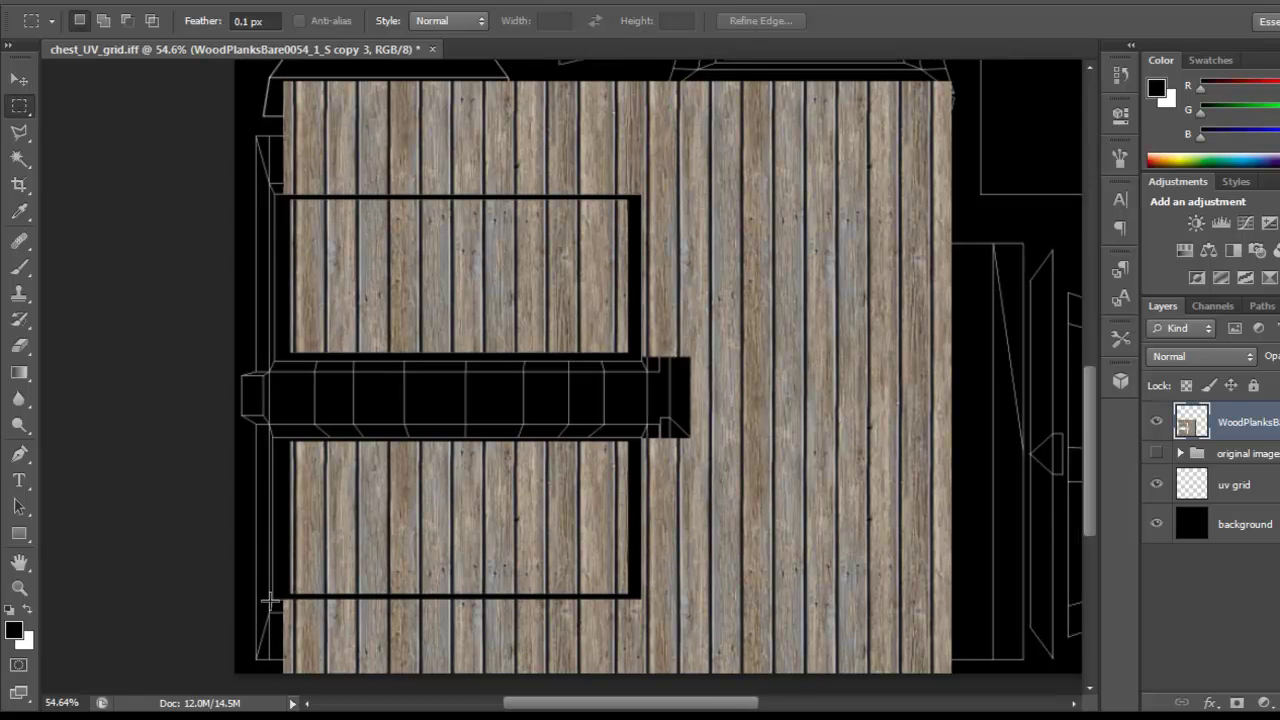
left_click_drag(268, 600, 645, 673)
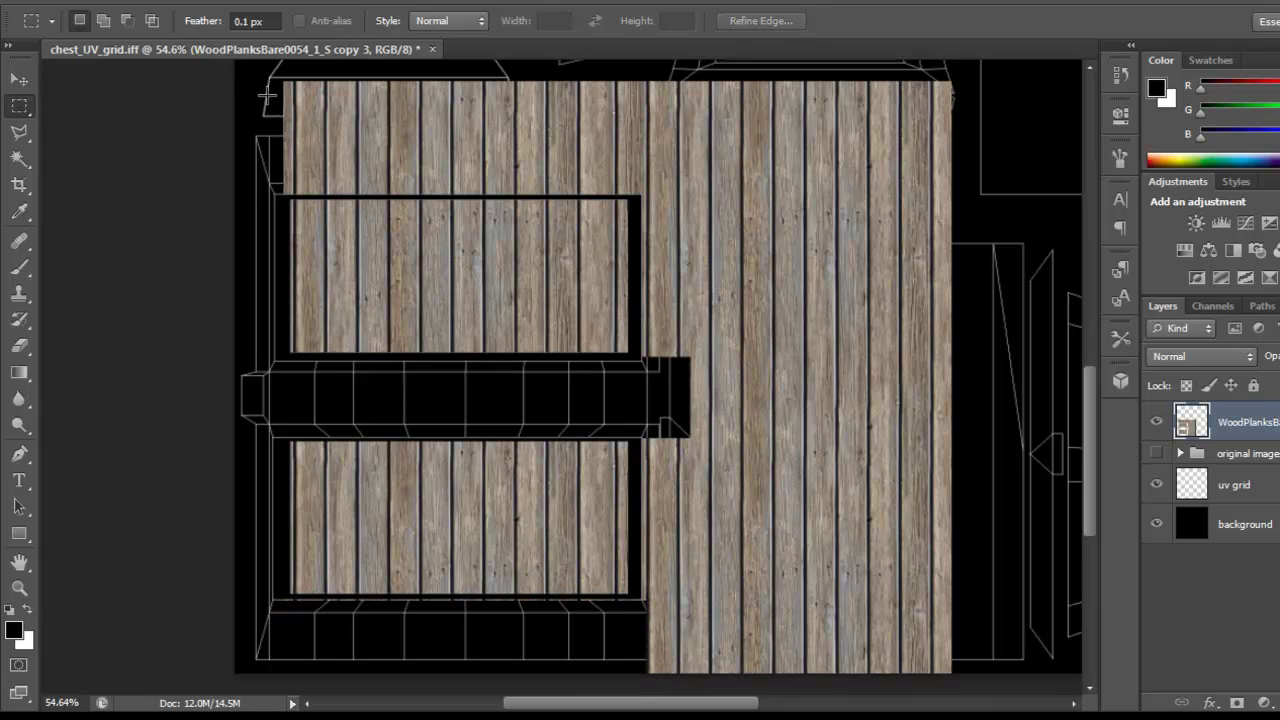
left_click_drag(243, 72, 642, 196)
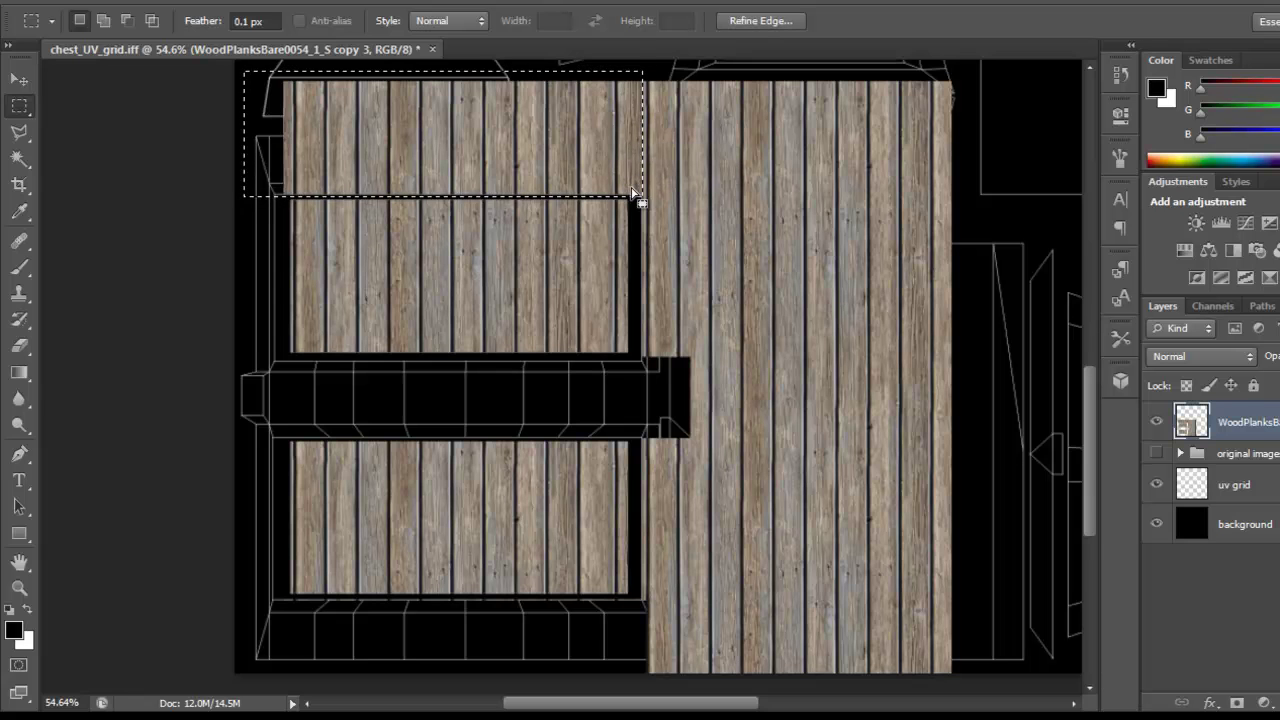
key("Delete")
- Delete the full-height block of planks to the right of the two rectangular panels and deselect
left_click_drag(742, 274, 709, 264)
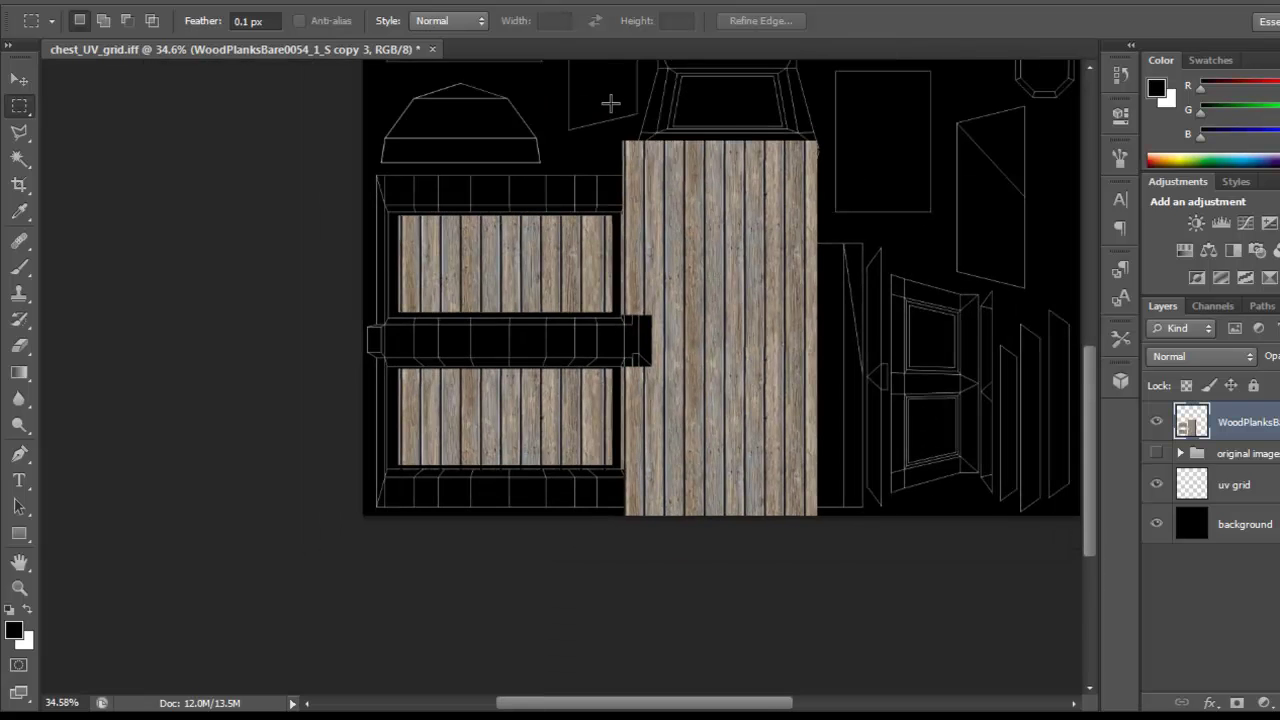
left_click_drag(617, 89, 863, 546)
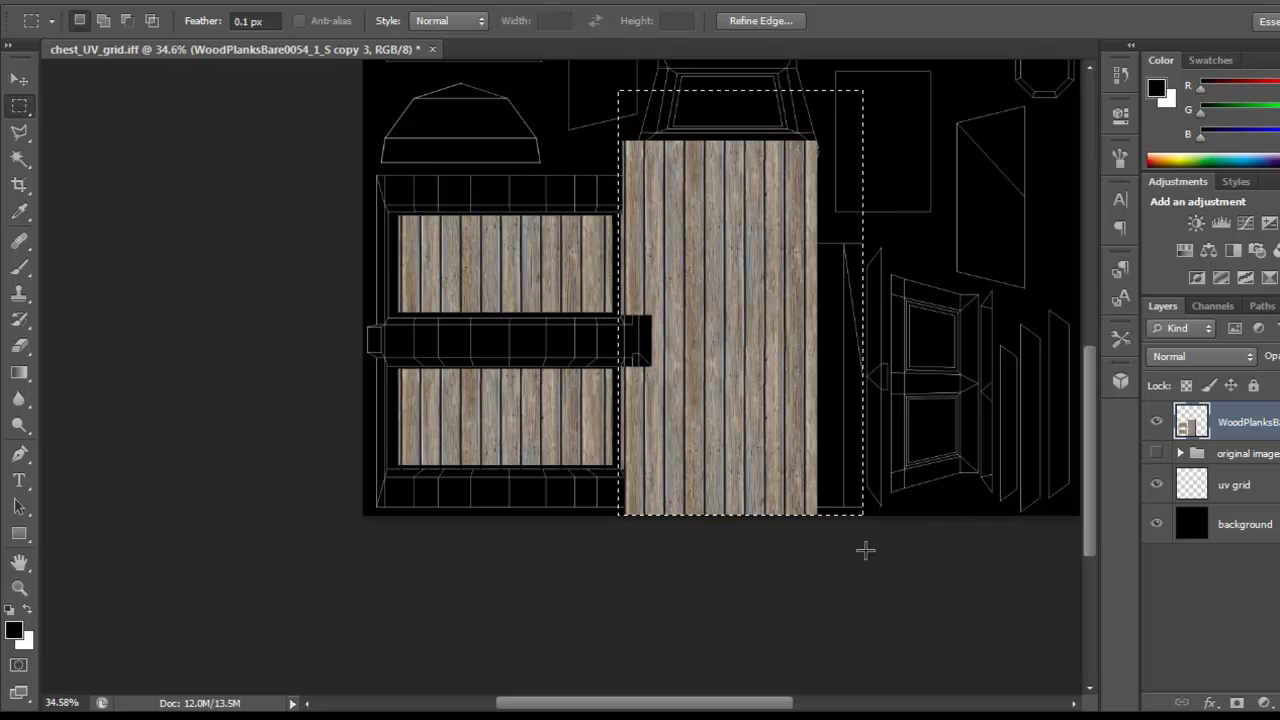
key("Delete")
key("ctrl+d")
- Clear the leftover wood edge beneath the lower rectangular plank panel with a rectangular marquee selection and deselect
left_click_drag(426, 483, 520, 512)
left_click_drag(295, 434, 951, 540)
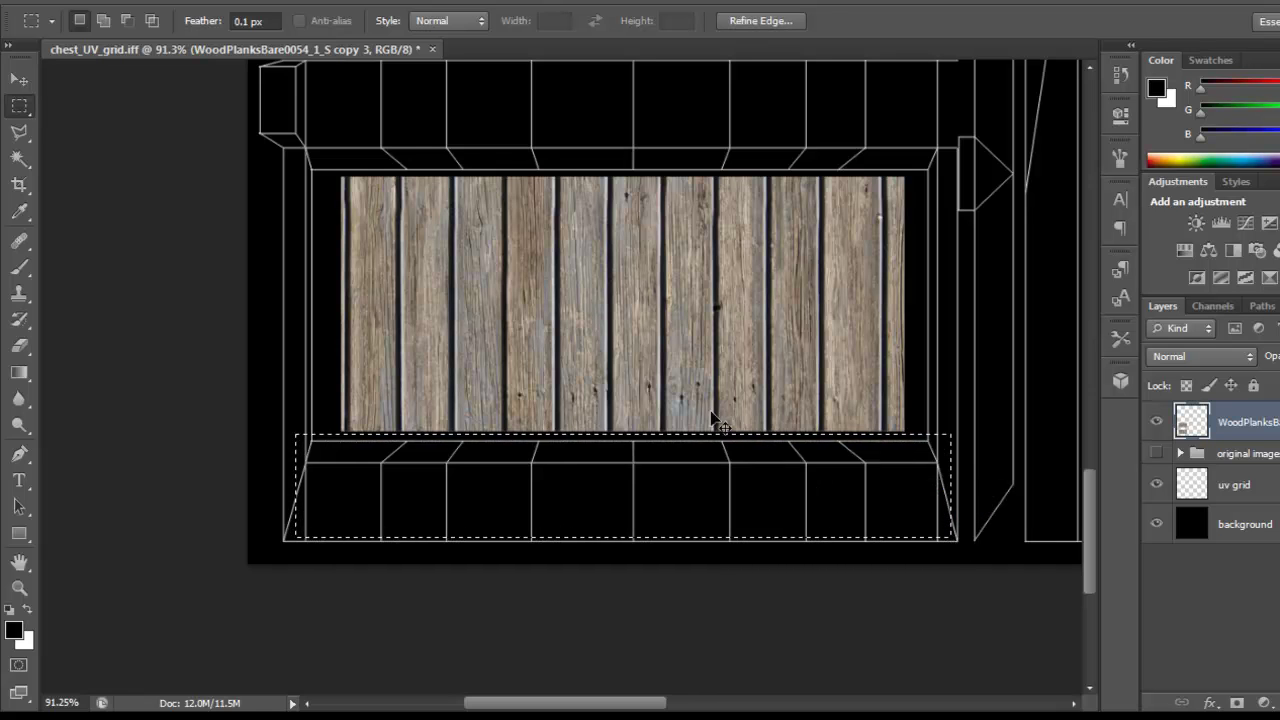
left_click_drag(795, 232, 731, 404)
left_click_drag(808, 315, 774, 409)
left_click_drag(858, 404, 765, 354)
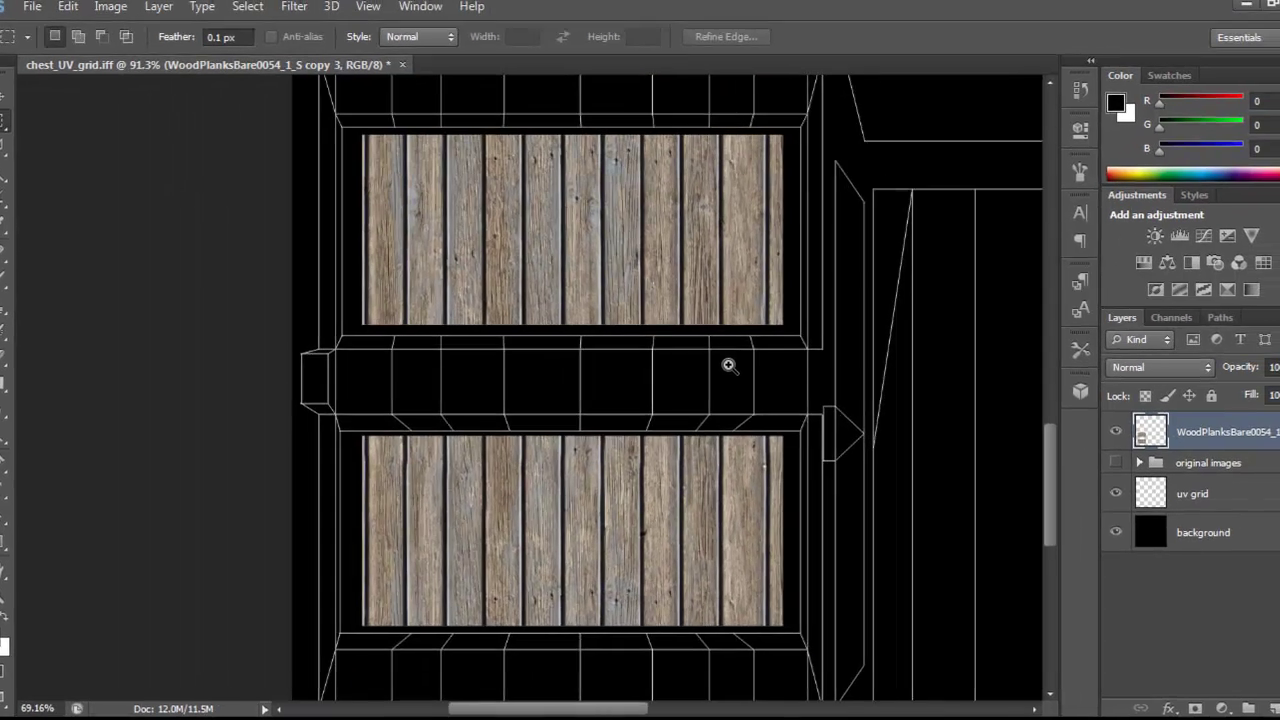
- Save the document in Photoshop format as chest_diffuse.psd, replacing the existing file and keeping Maximize Compatibility on
left_click(20, 13)
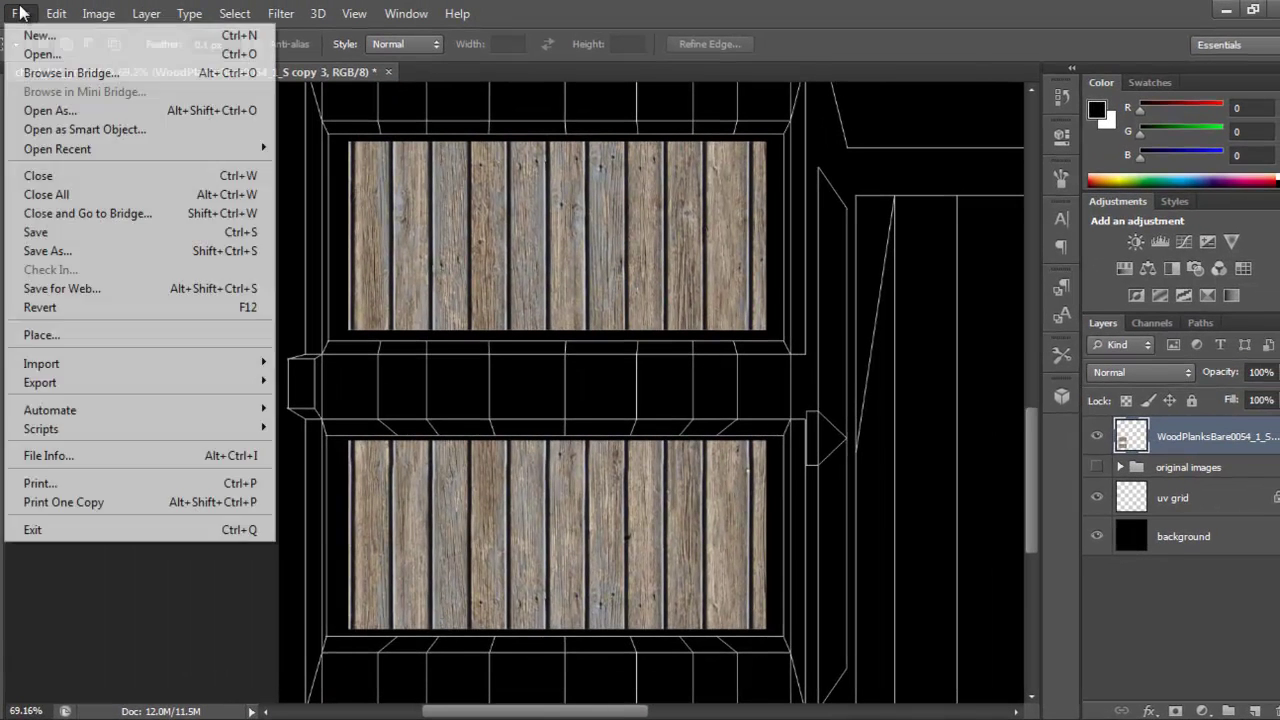
left_click(116, 251)
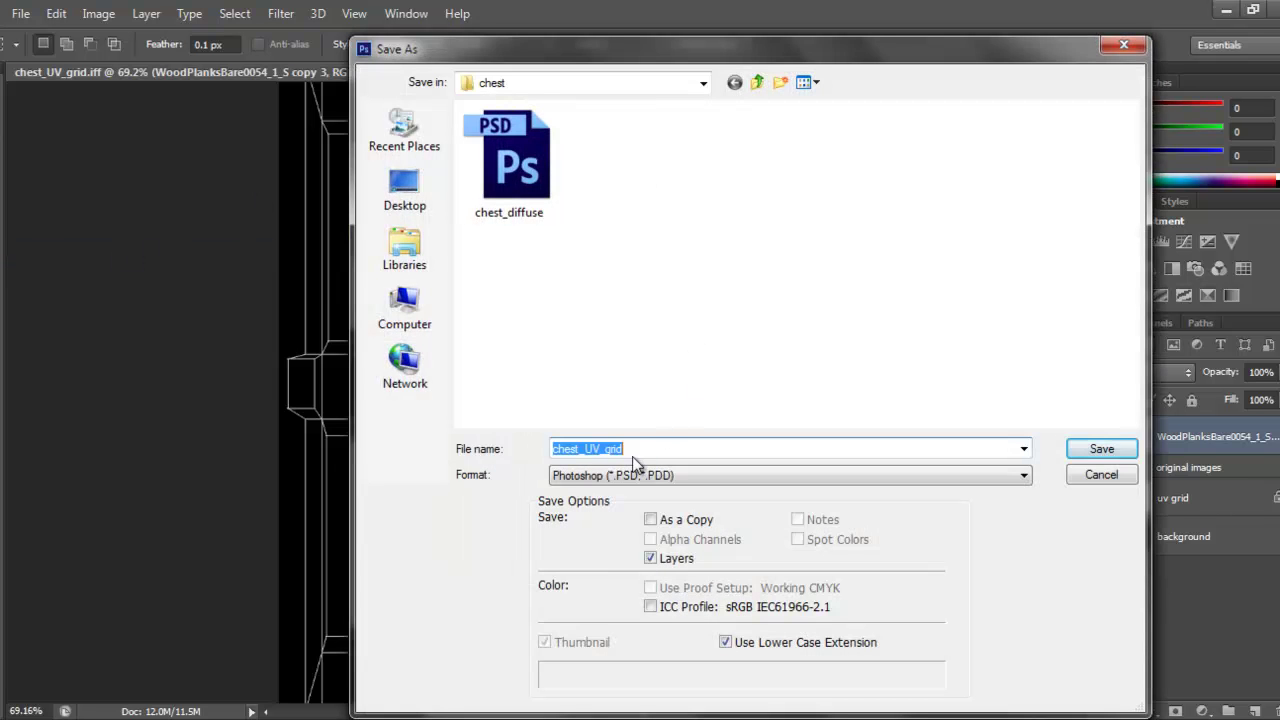
type("chest")
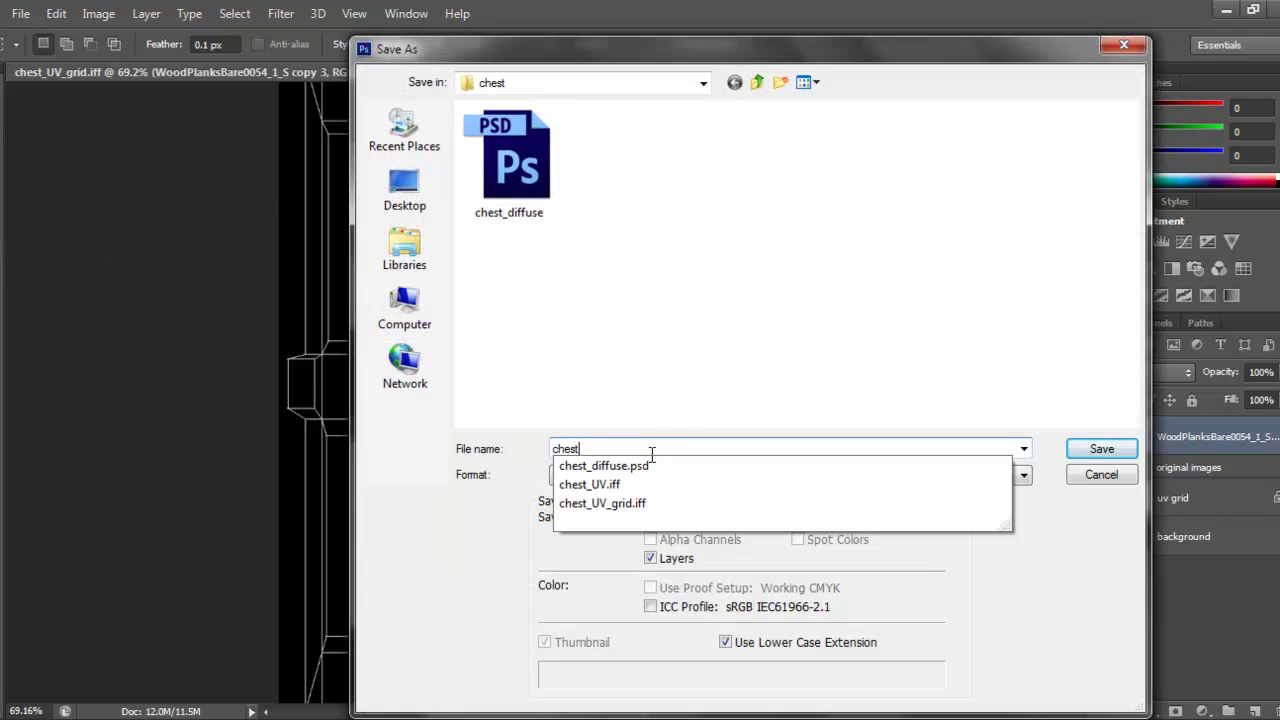
type("_diffuse")
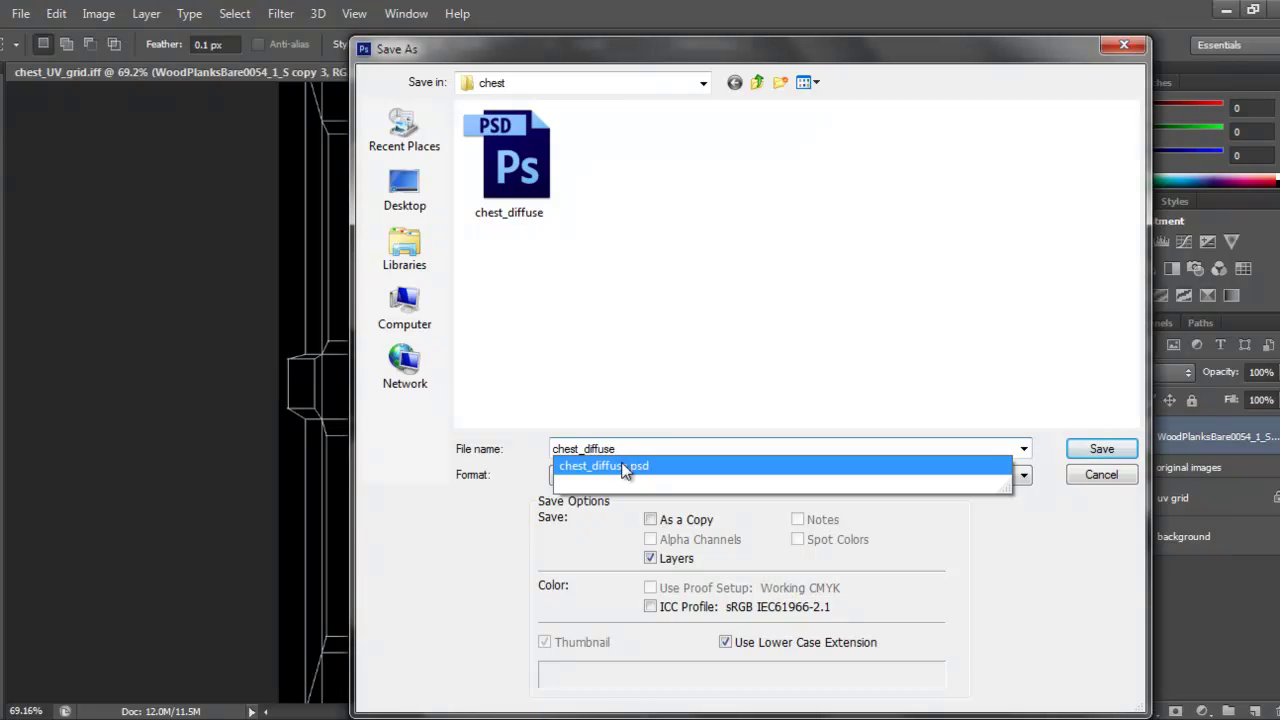
left_click(624, 467)
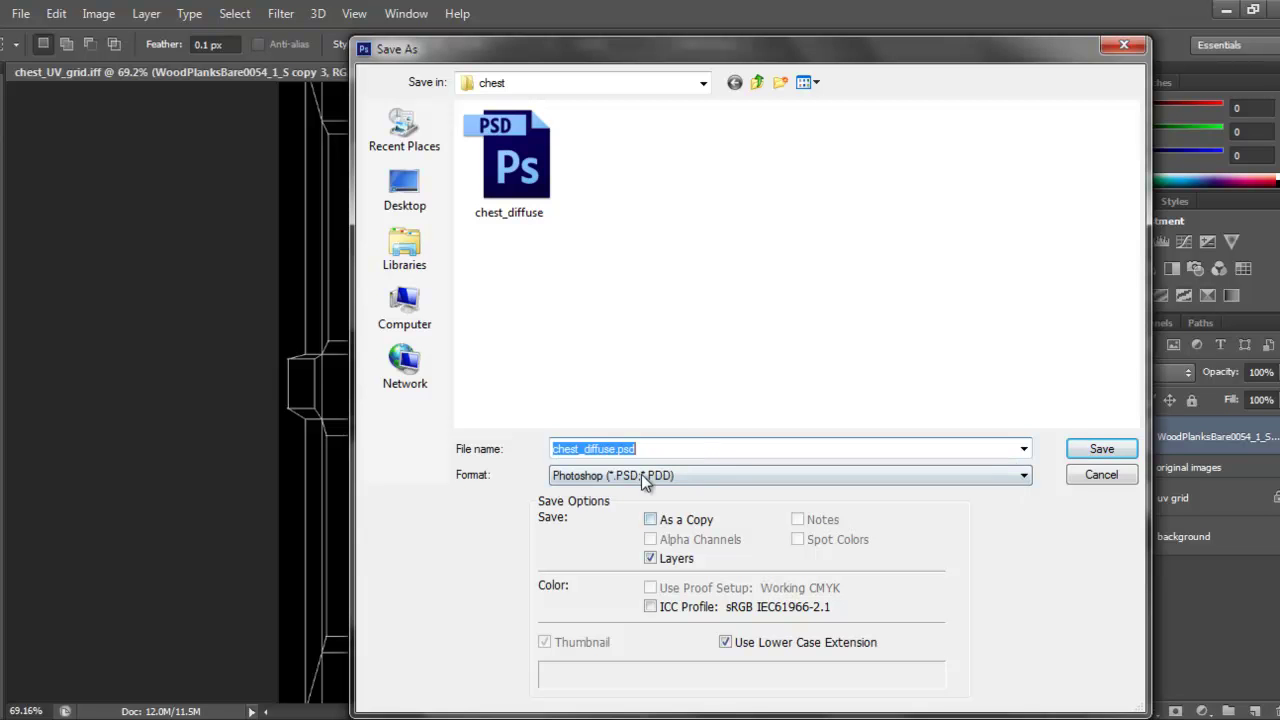
left_click(1078, 453)
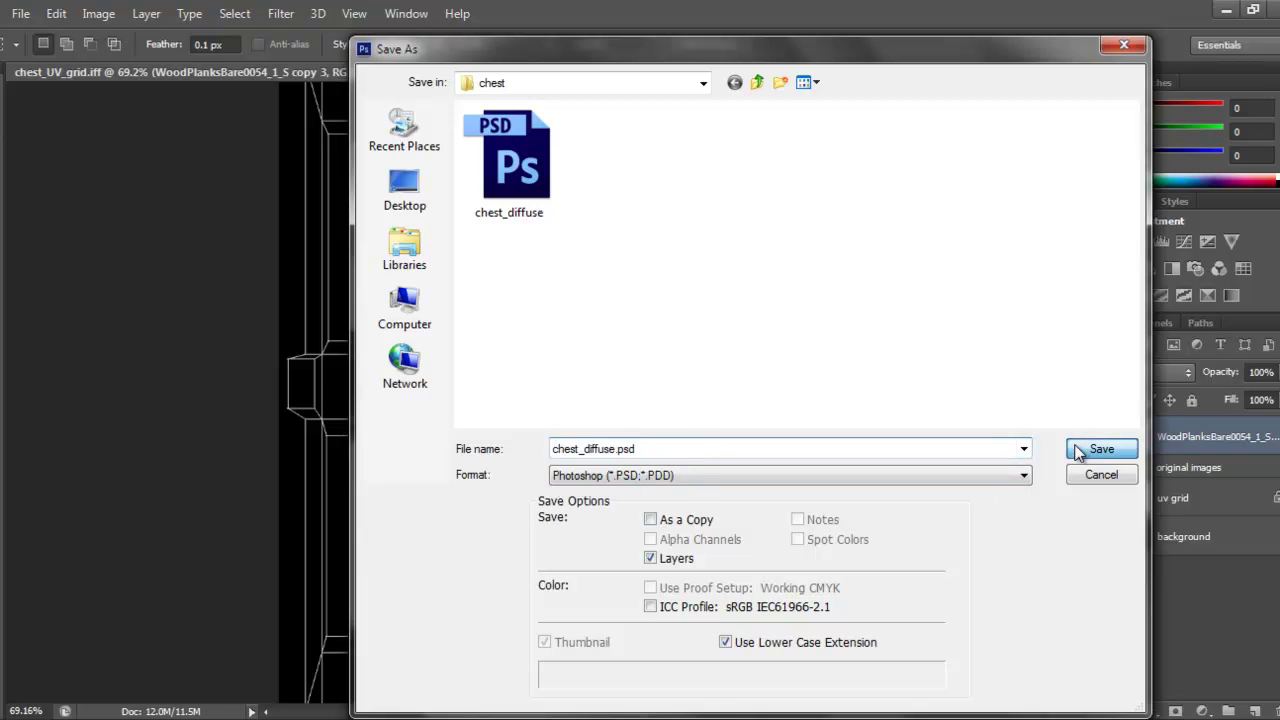
left_click(576, 296)
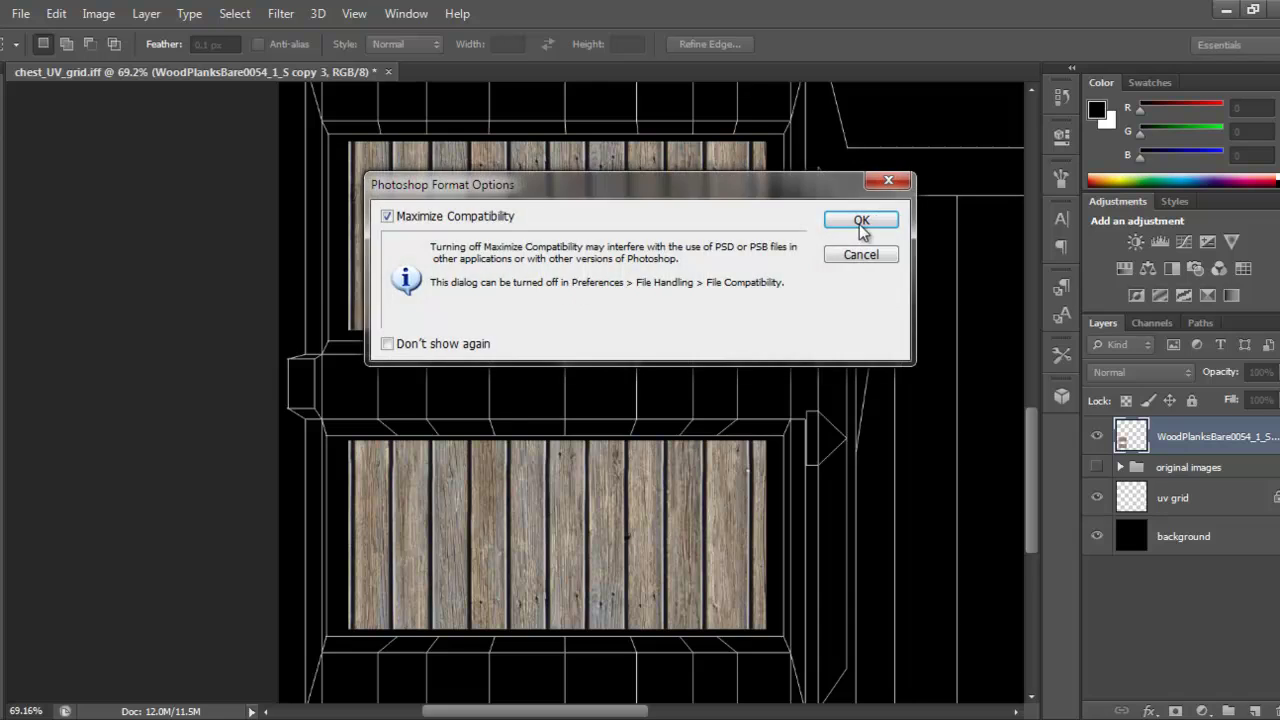
left_click(862, 226)
- Switch to Maya, close the UV Texture Editor, and assign a new Lambert material to the chest
left_click_drag(672, 341, 628, 342)
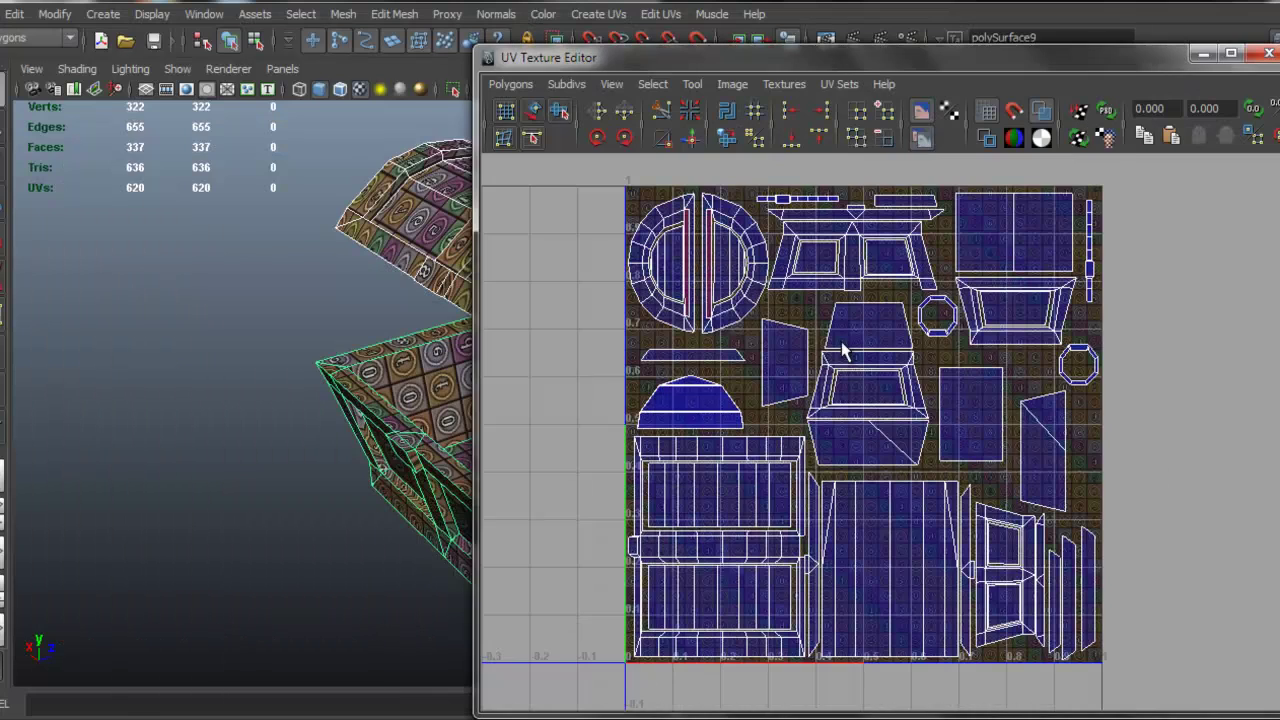
left_click(1270, 56)
left_click_drag(760, 300, 460, 284)
right_click(460, 284)
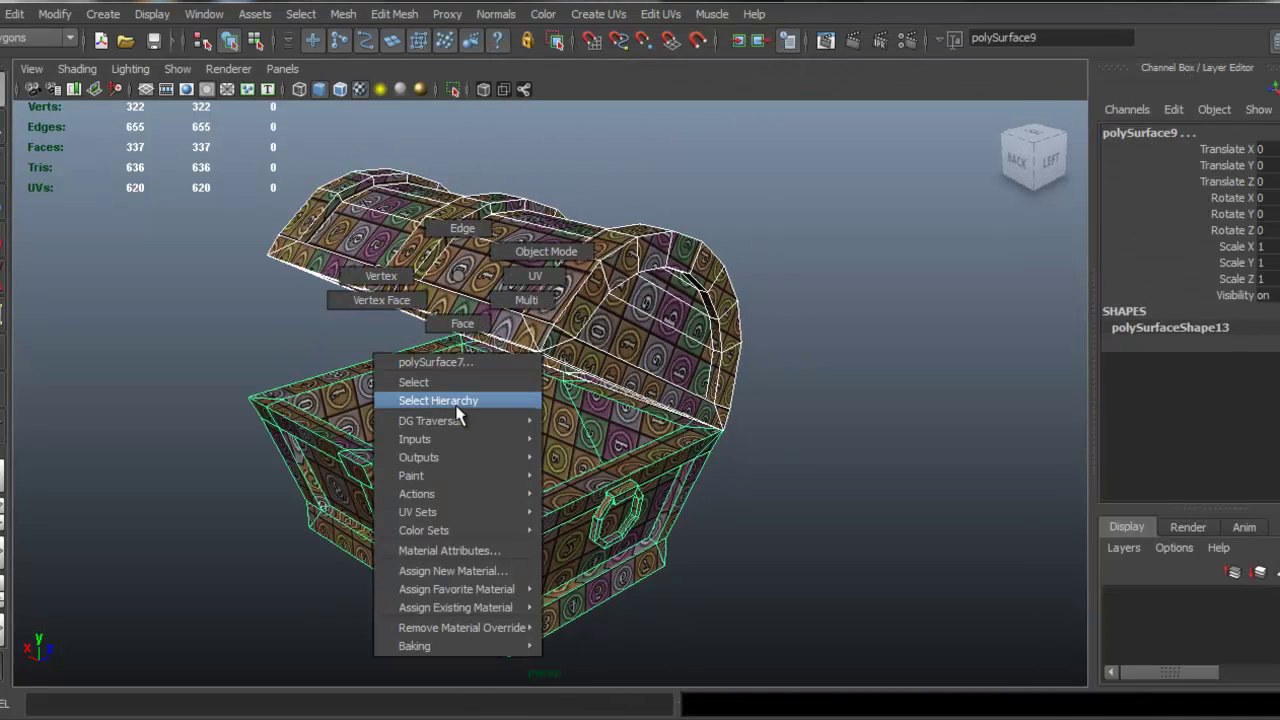
left_click(505, 571)
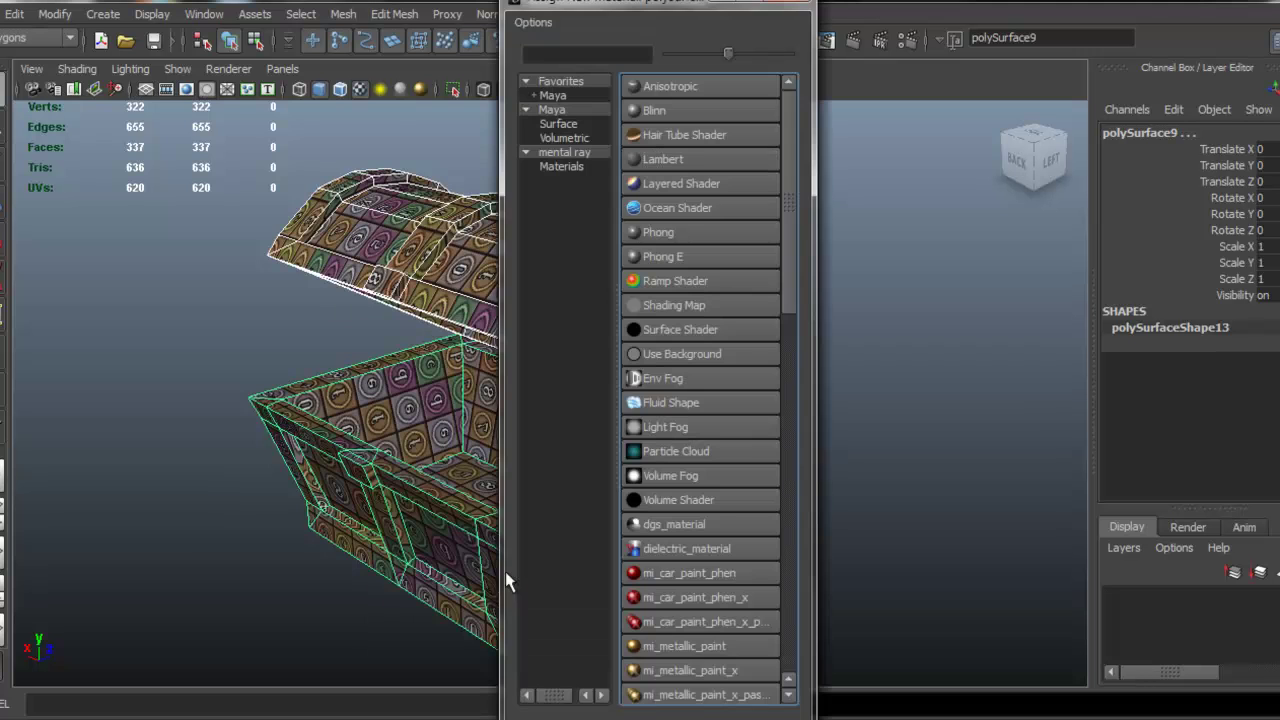
left_click(668, 161)
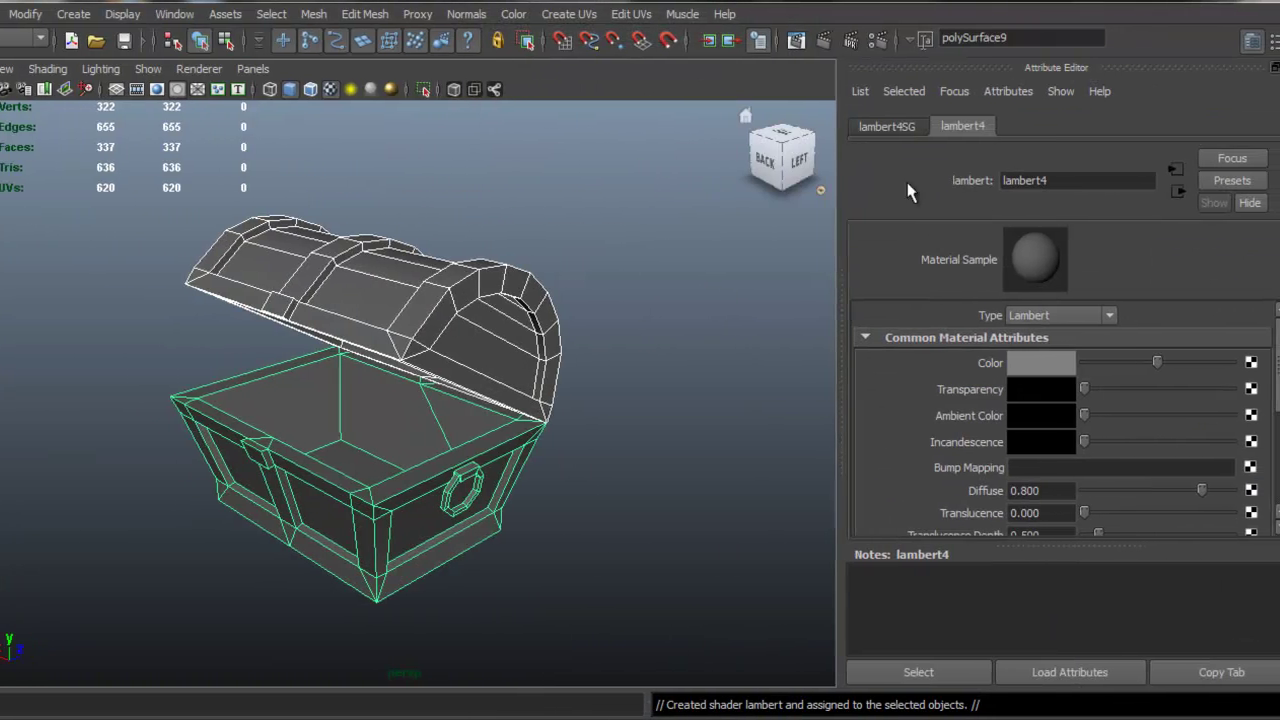
- Rename the chest's new Lambert material as chestMat1
double_click(1092, 180)
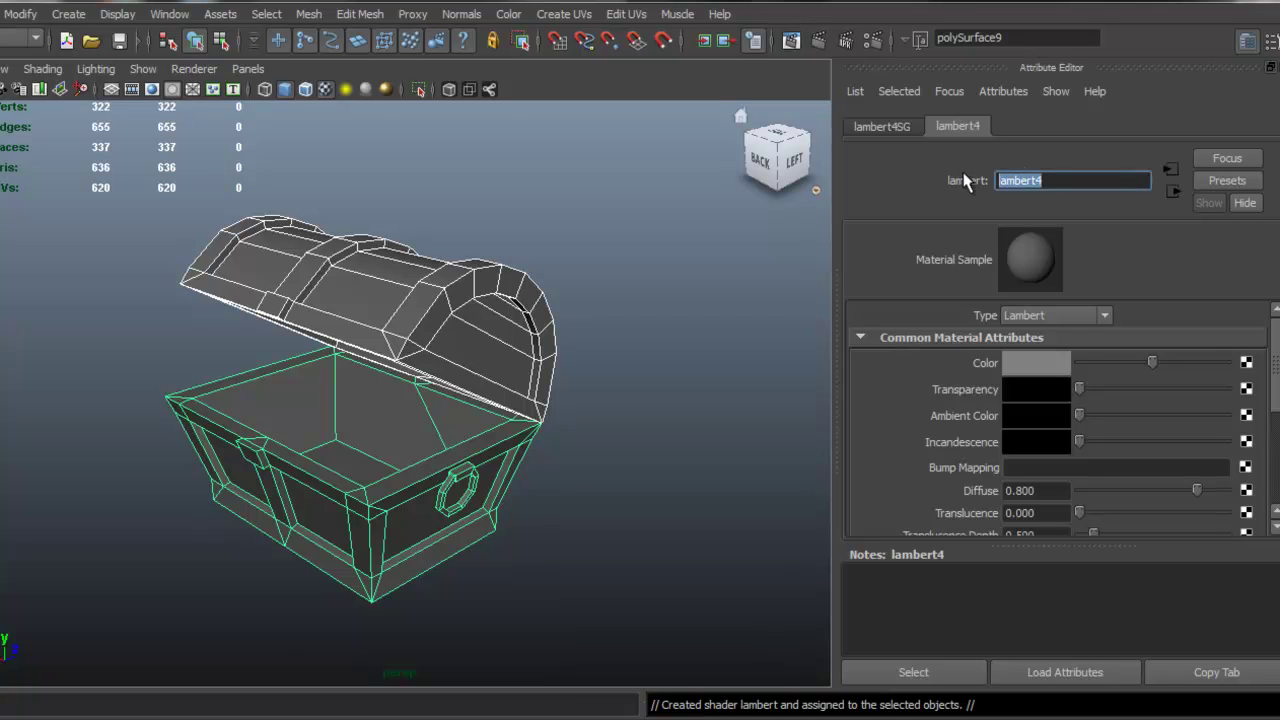
type("chestMat1")
key("Return")
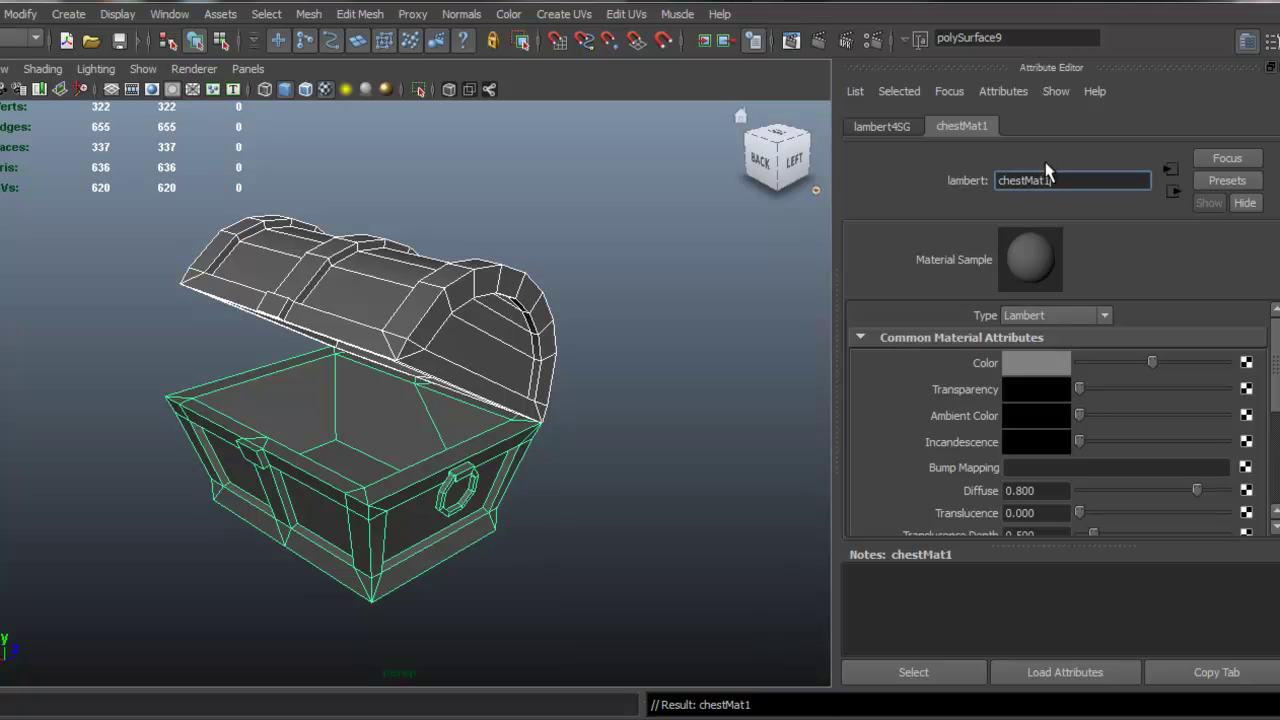
- Map the chestMat1 Color to a PSD File texture, load chest_diffuse.psd, and check the planks on the chest lid
left_click(1246, 363)
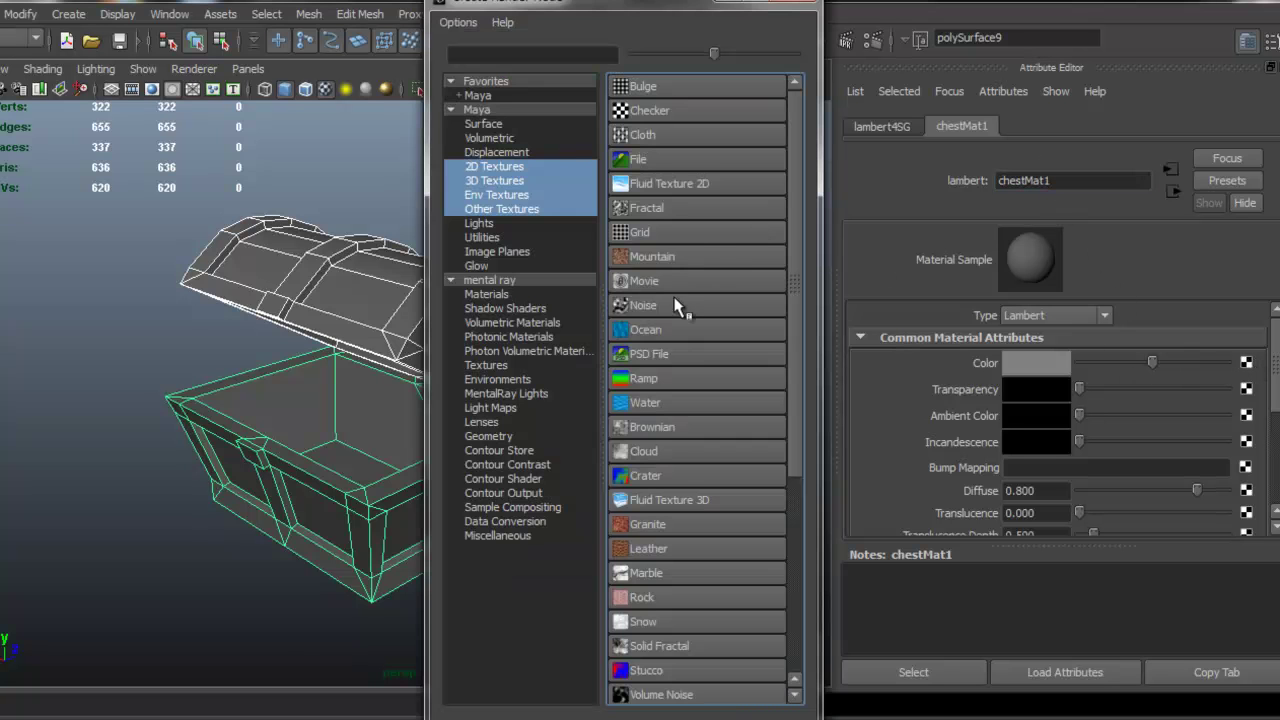
left_click(705, 352)
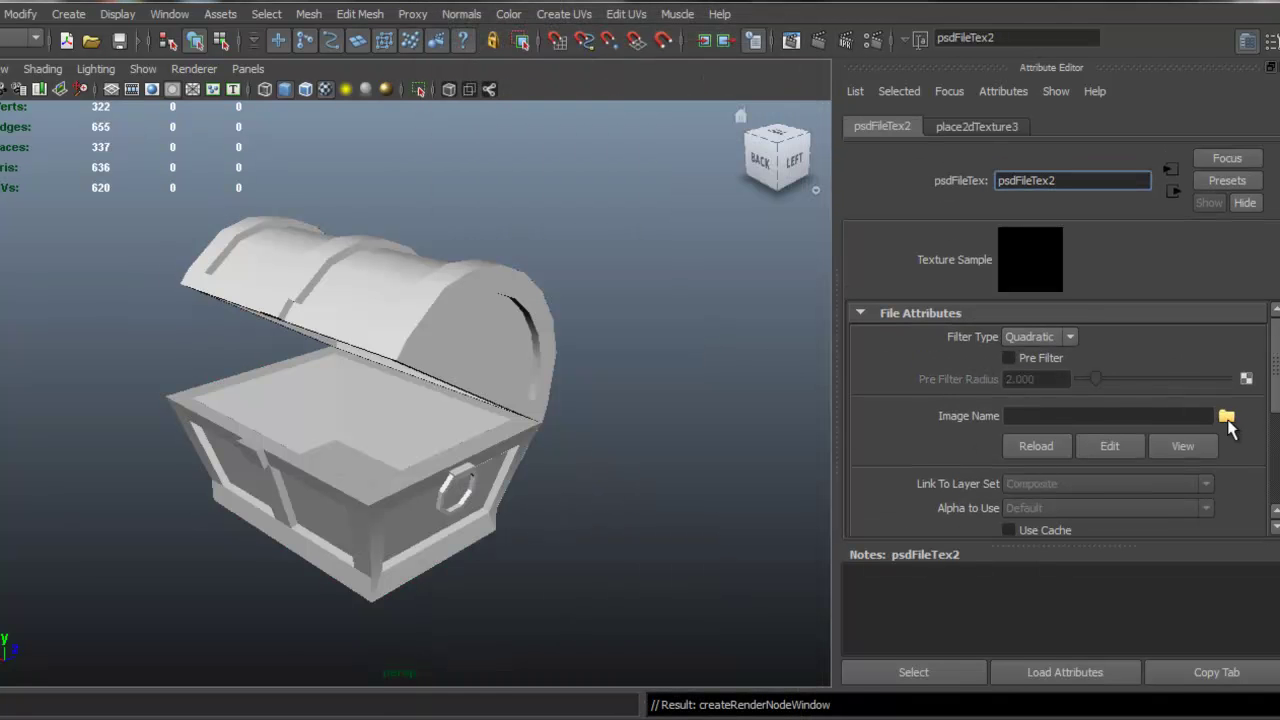
left_click(1227, 417)
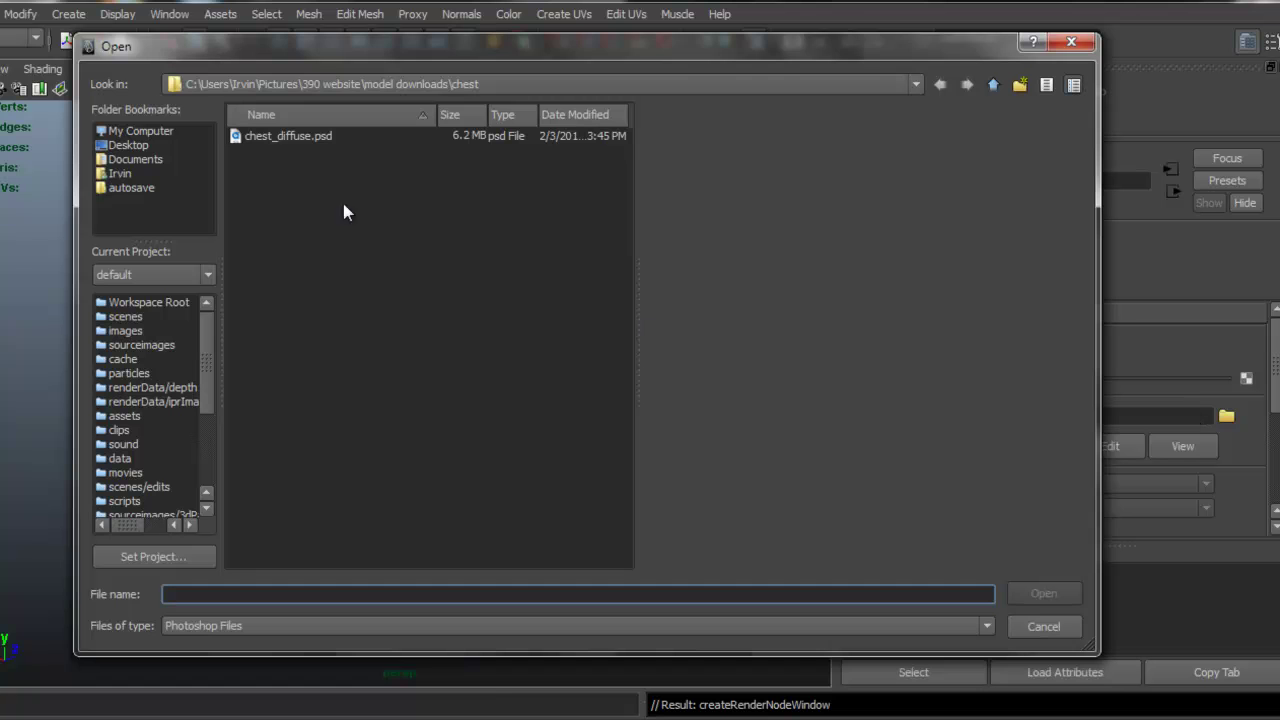
left_click(276, 135)
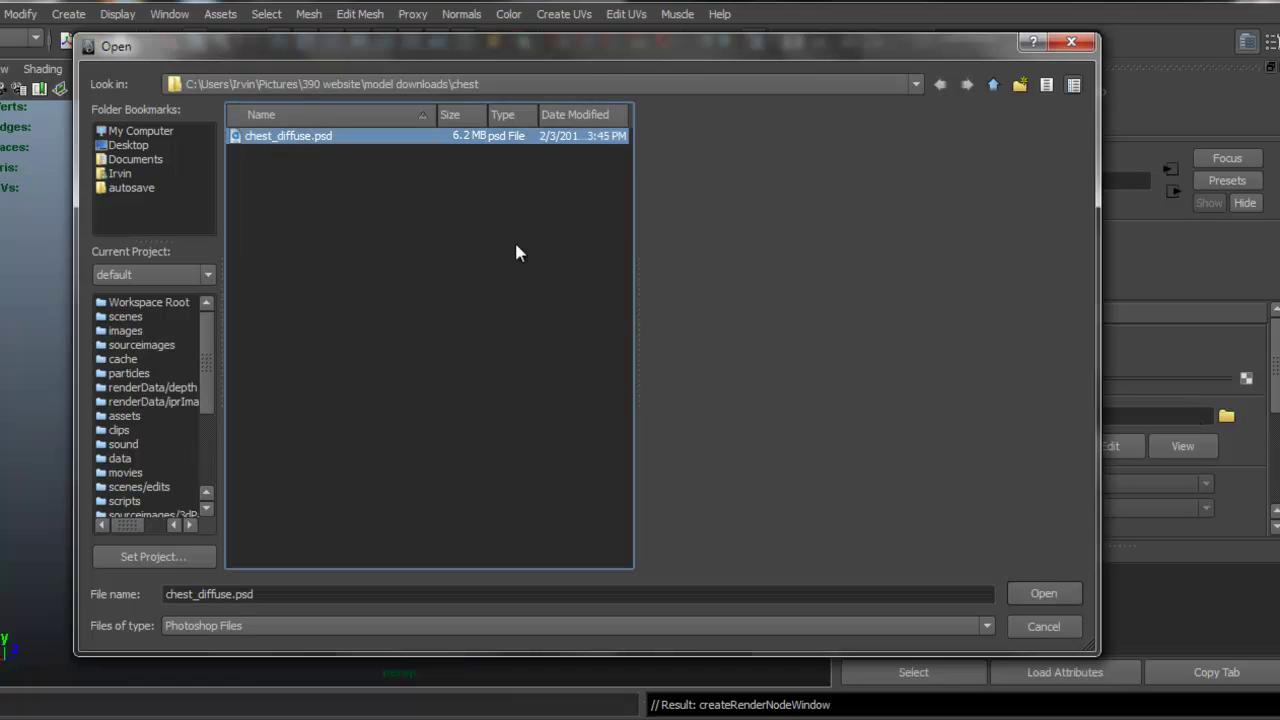
left_click(1043, 593)
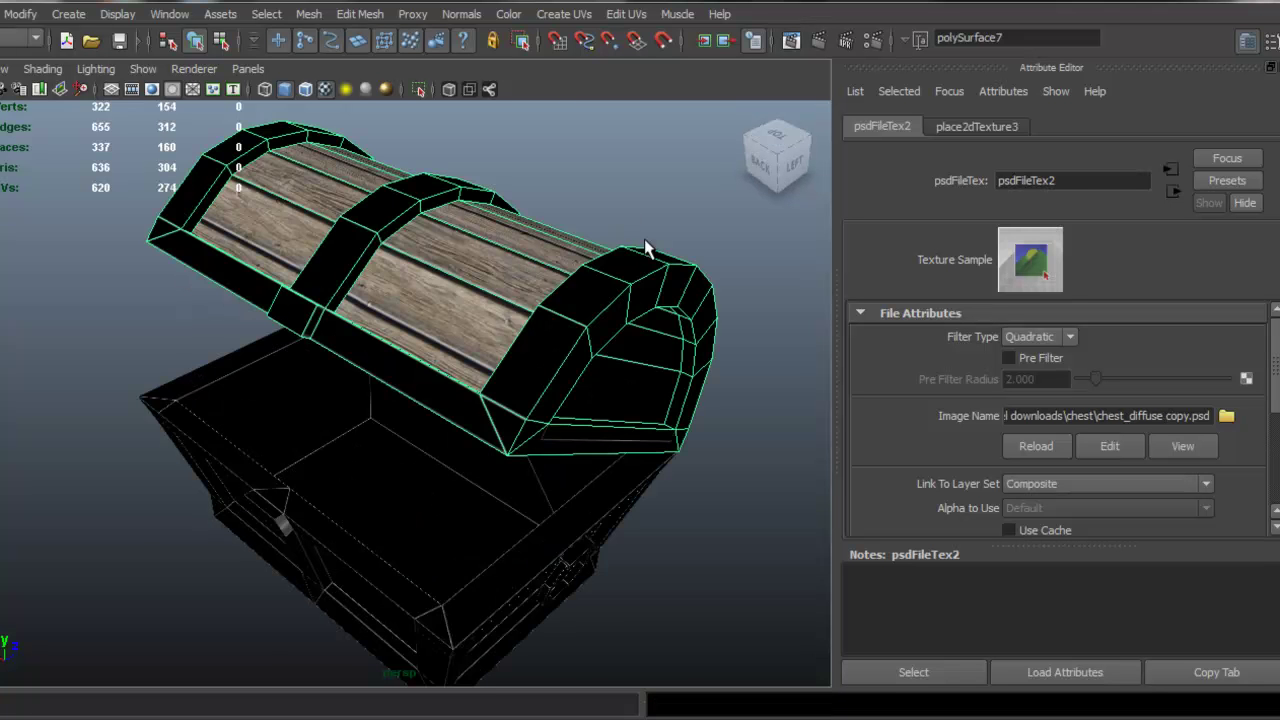
left_click_drag(645, 248, 565, 300)
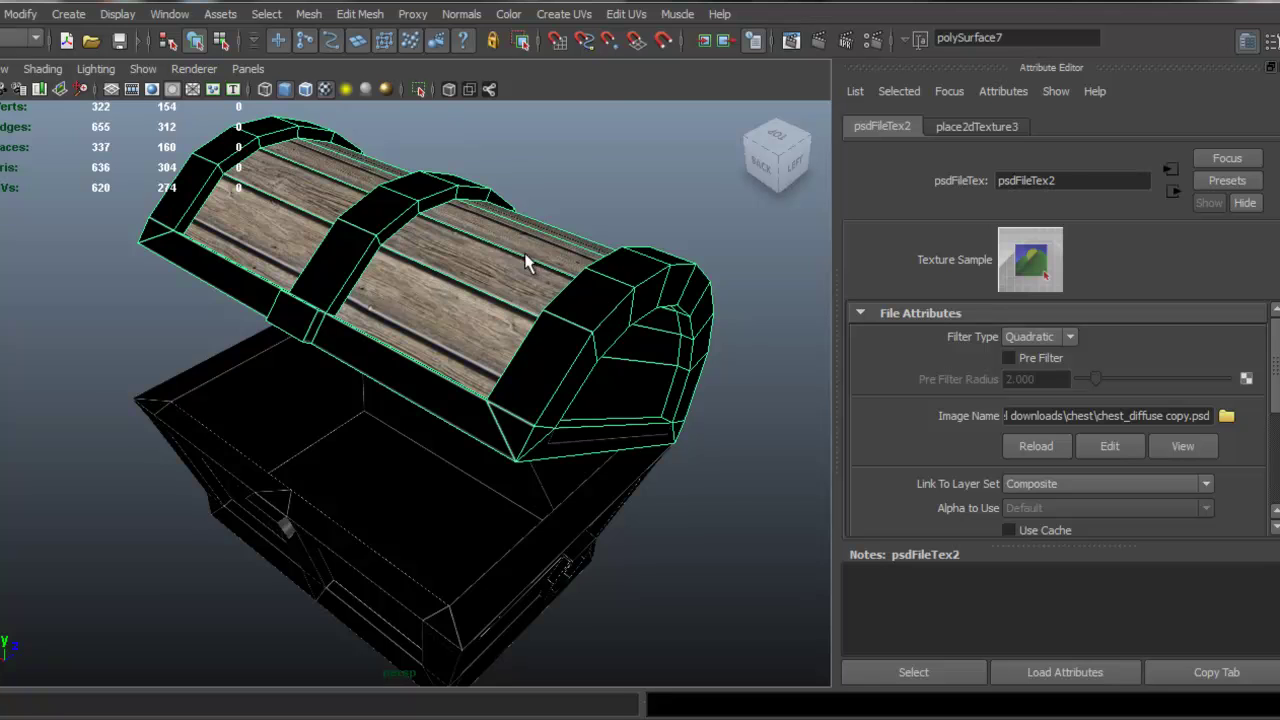
left_click_drag(527, 262, 538, 286)
left_click(622, 236)
left_click_drag(703, 360, 529, 401)
- Switch back to Photoshop, then make the original images layer group visible and expand it
scroll(452, 392, "down", 3)
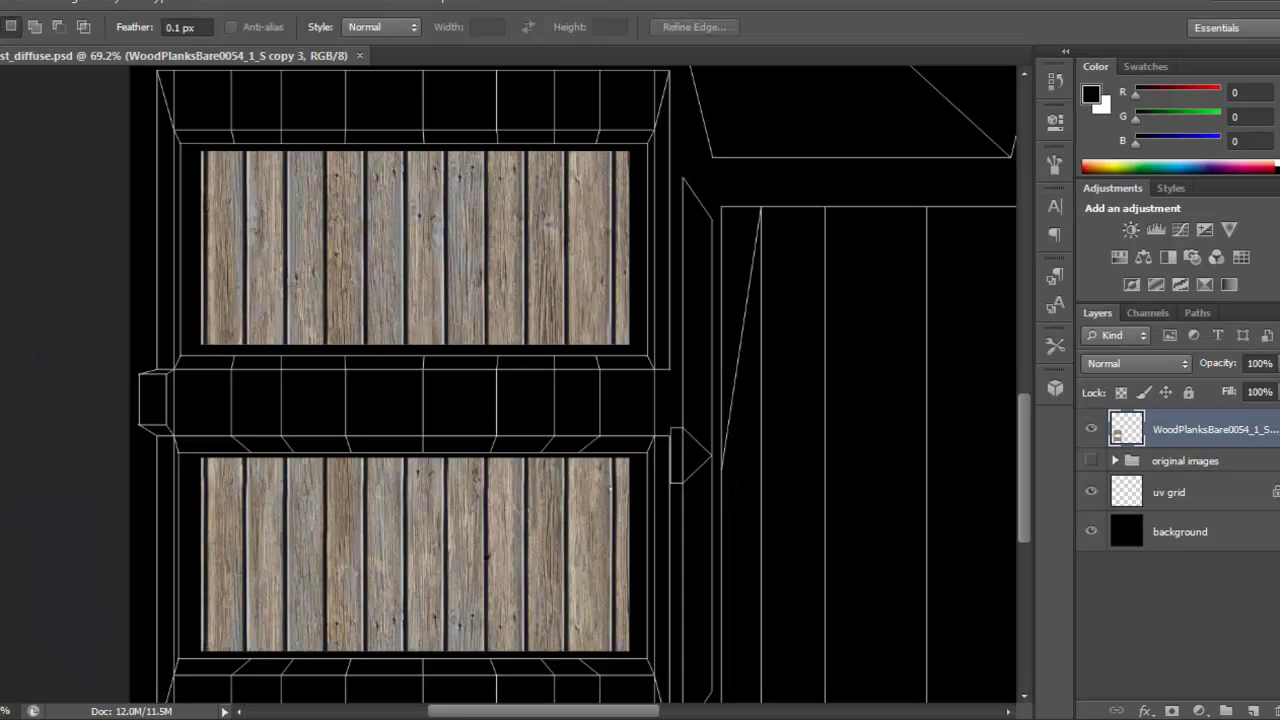
left_click_drag(600, 387, 569, 366)
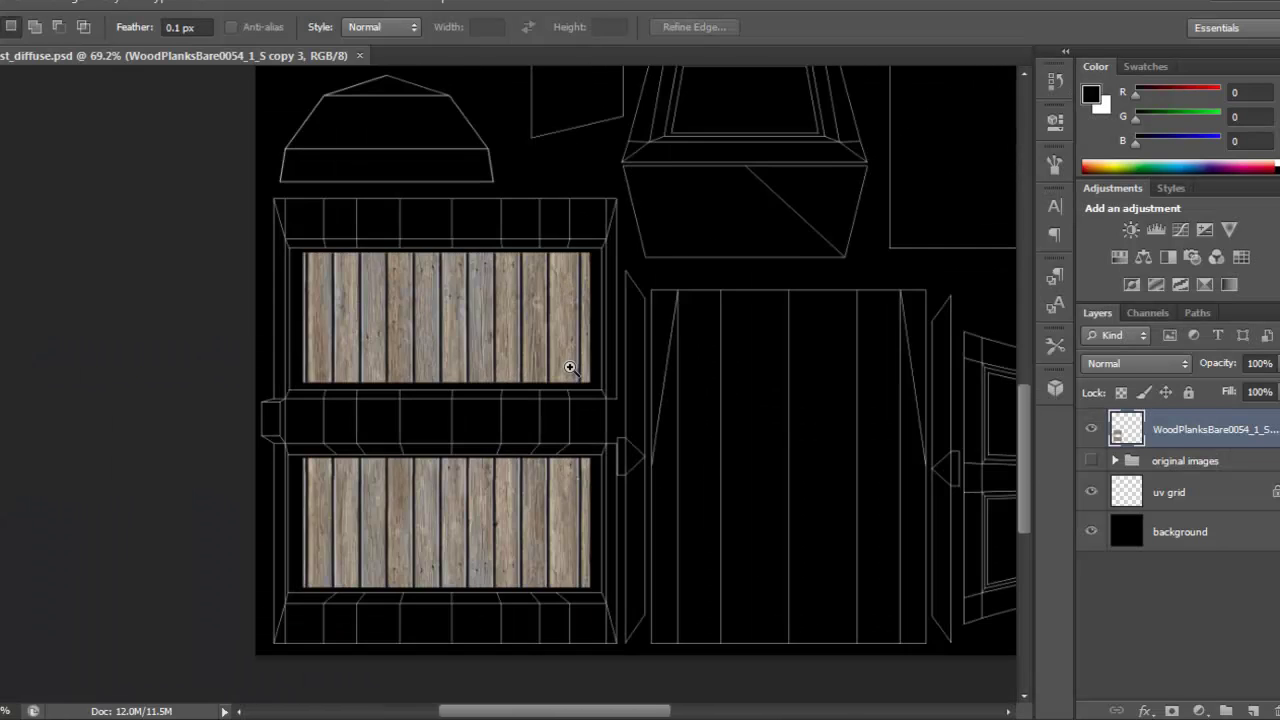
left_click_drag(538, 209, 563, 397)
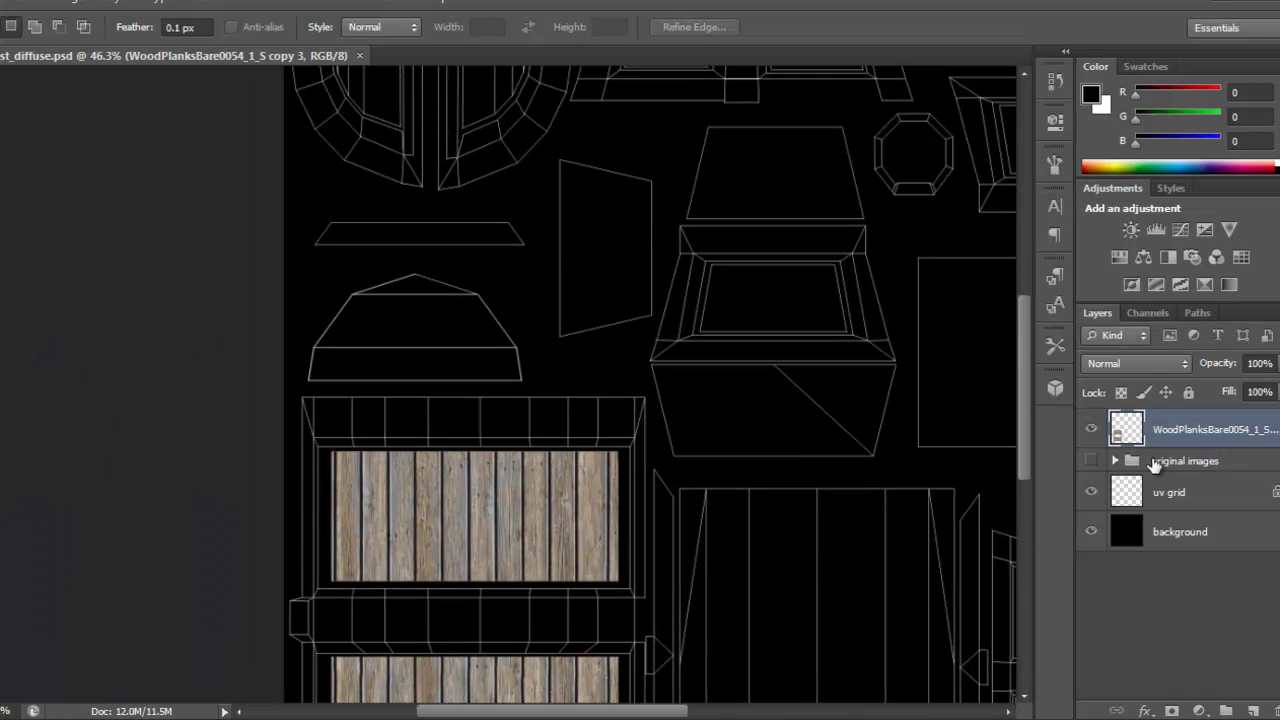
left_click(1166, 462)
left_click(1092, 461)
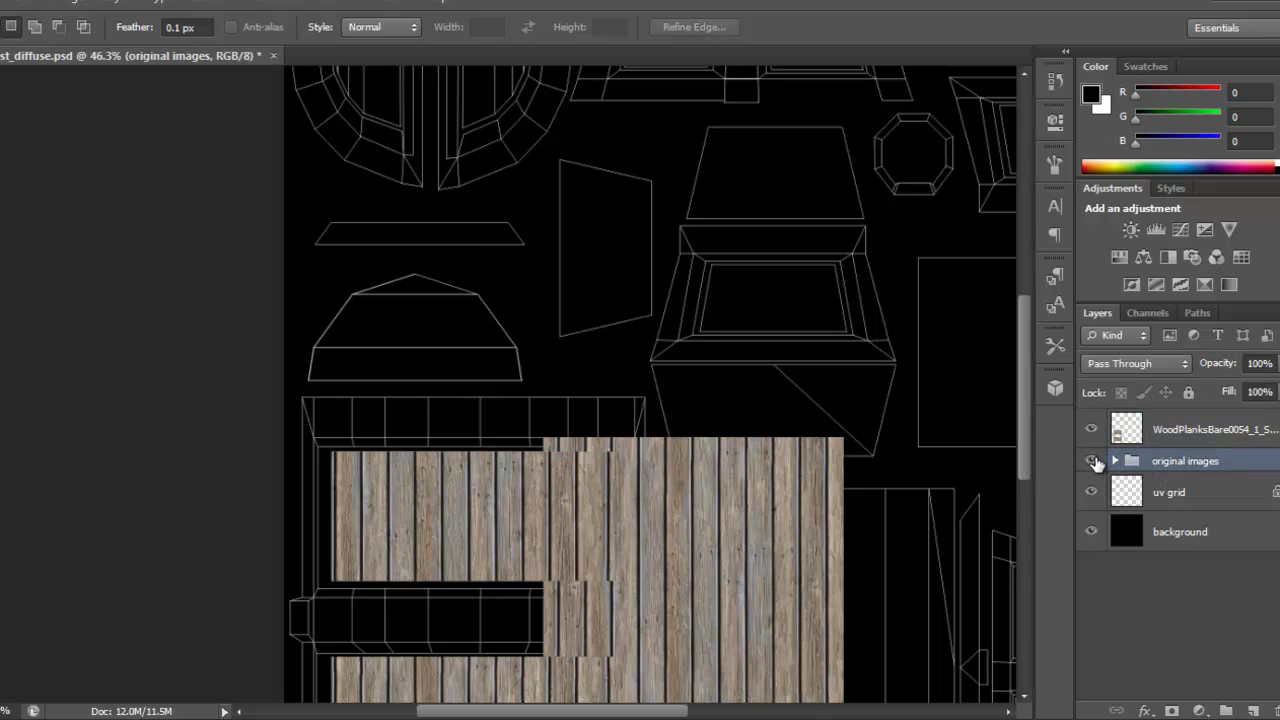
left_click(1099, 462)
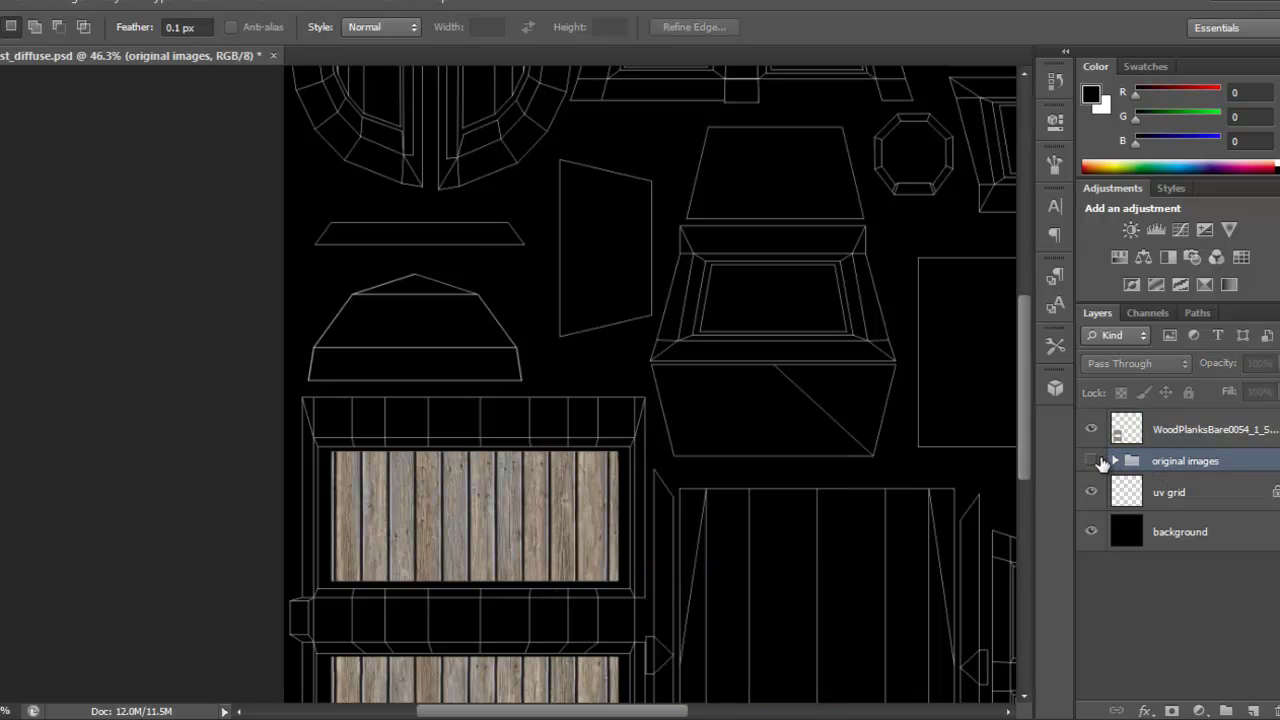
left_click(1092, 461)
left_click(1114, 461)
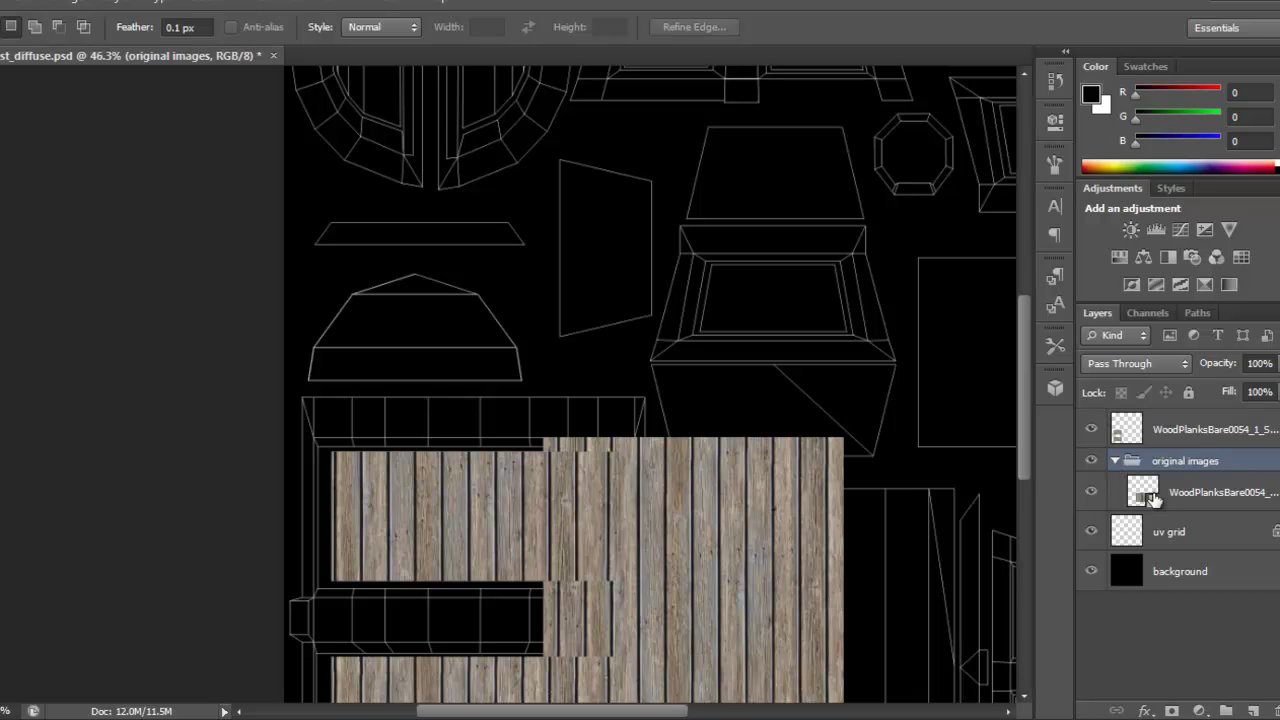
- Duplicate the WoodPlanksBare0054_1_S layer and move the copy out of the original images group, directly above it
left_click(1215, 502)
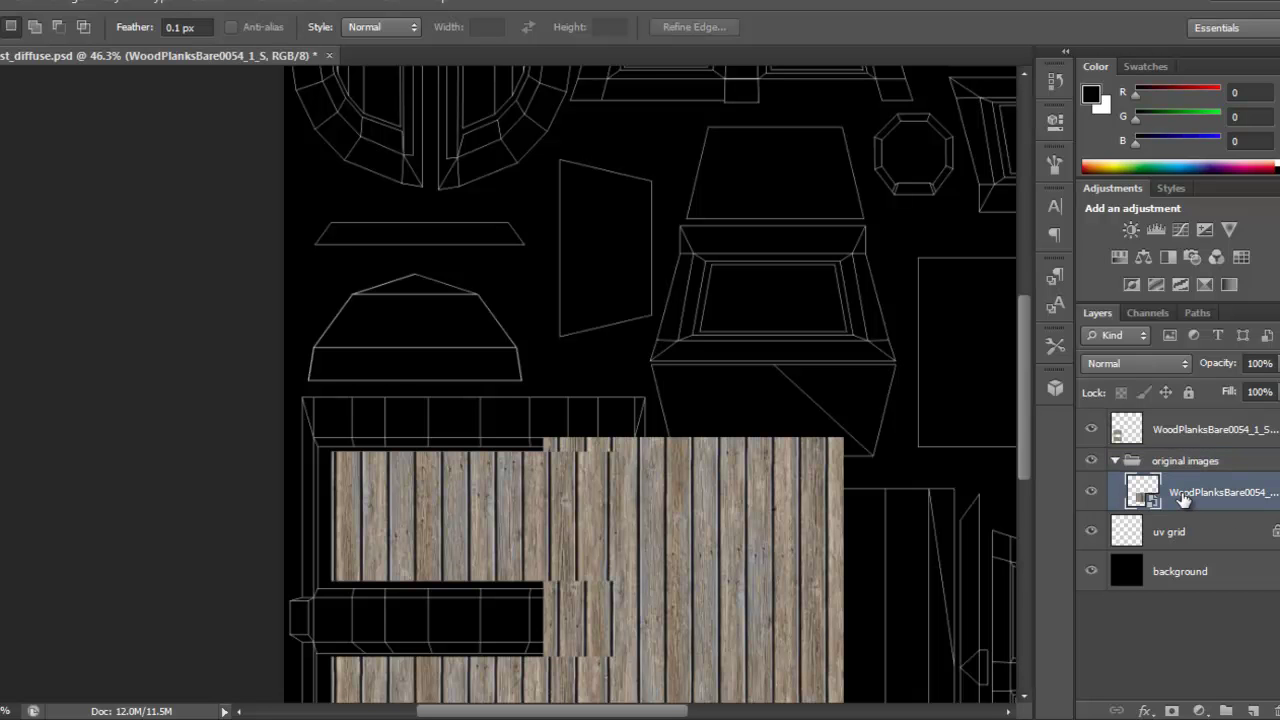
key("ctrl+j")
left_click_drag(1182, 500, 1195, 453)
- Hide and collapse the original images layer group
left_click(1110, 500)
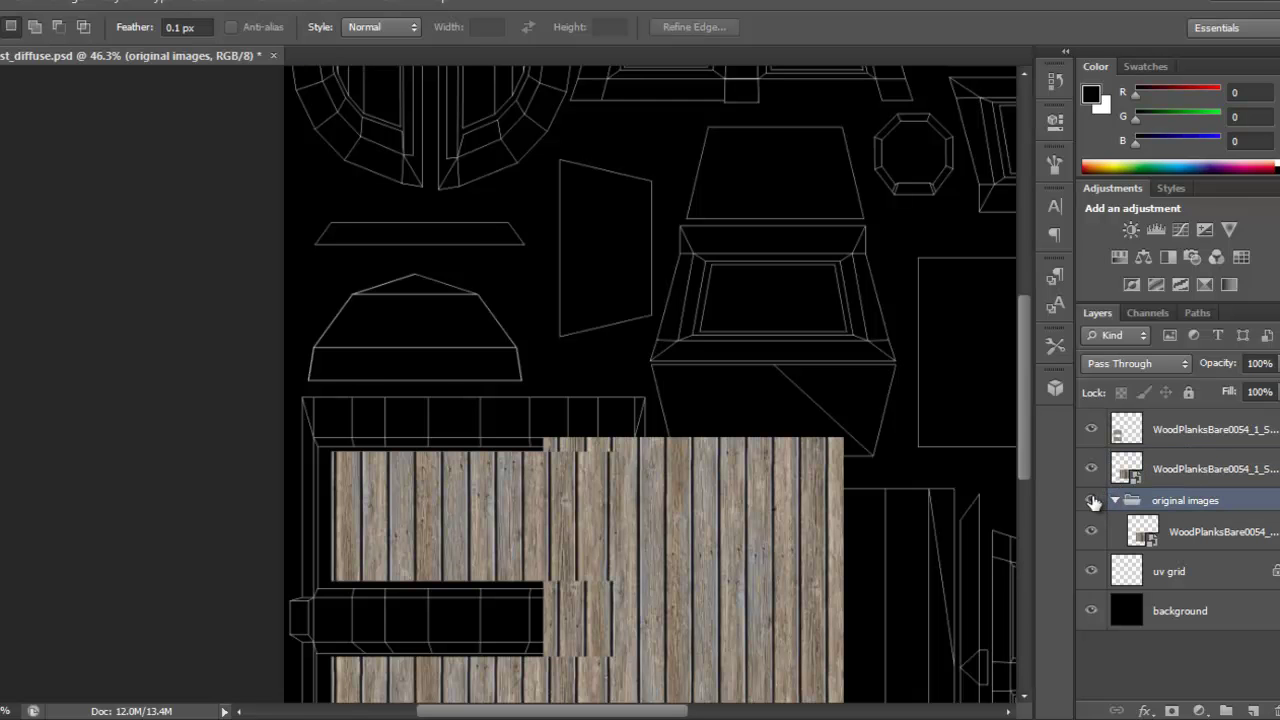
left_click(1097, 500)
left_click(1117, 500)
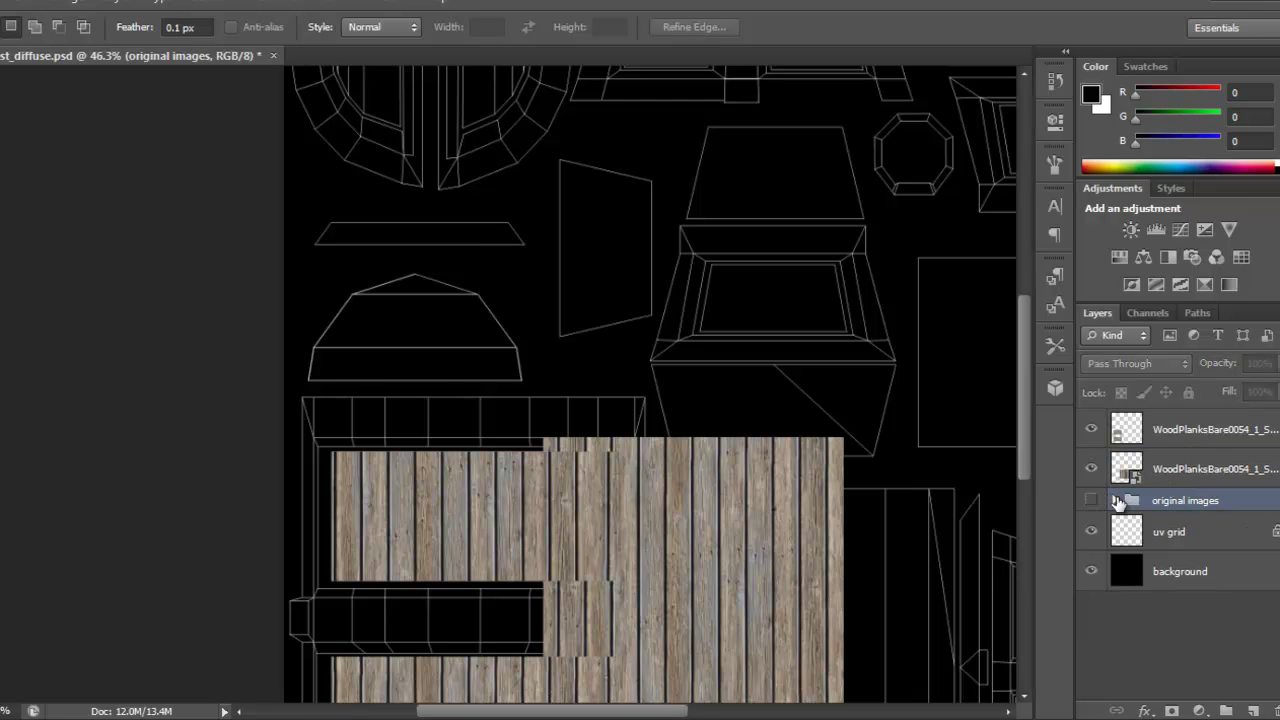
- Rotate the duplicated planks layer so its boards run horizontally, and place it over the dome-shaped UV shell
left_click(1178, 475)
key("v")
left_click_drag(746, 510, 500, 204)
key("ctrl+t")
left_click_drag(686, 292, 428, 428)
left_click_drag(487, 354, 526, 372)
key("Return")
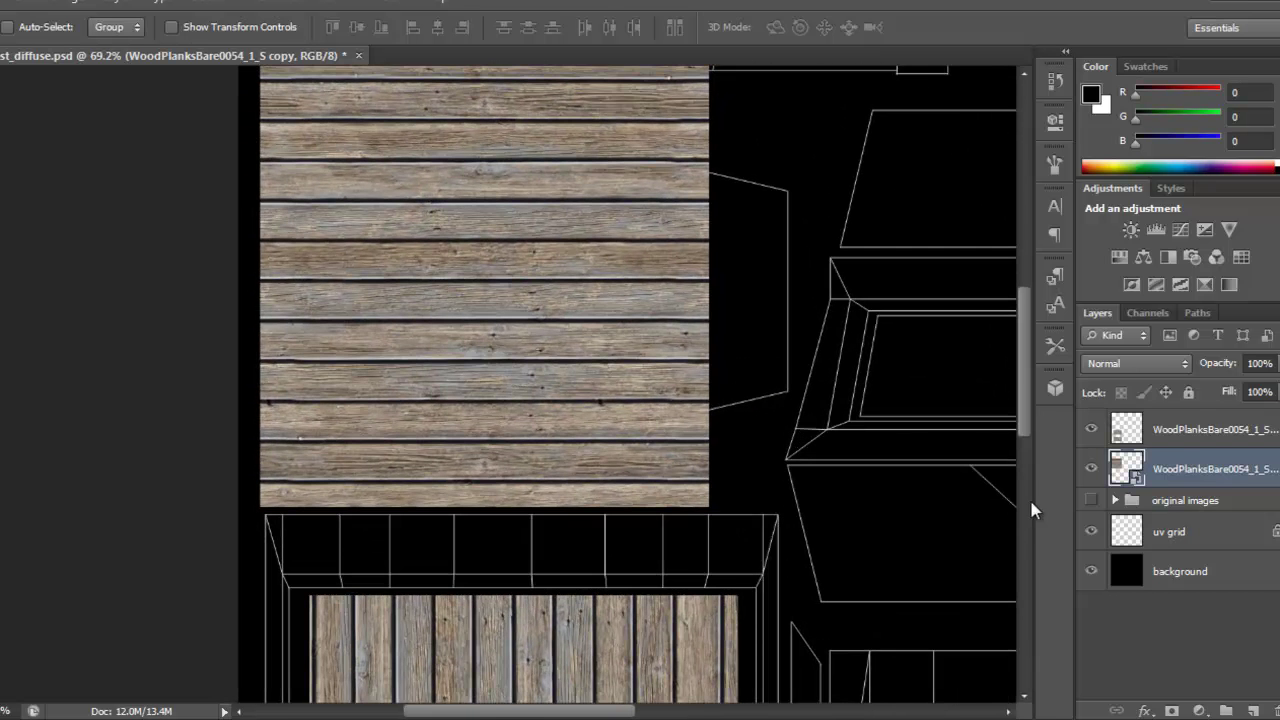
- Hide the rotated planks copy and select the empty area outside the UV shells on the uv grid layer with the Magic Wand
left_click(1091, 468)
left_click(1170, 532)
mouse_move(20, 183)
left_mouse_down()
mouse_move(47, 180)
mouse_move(70, 205)
left_mouse_up()
left_click(404, 336)
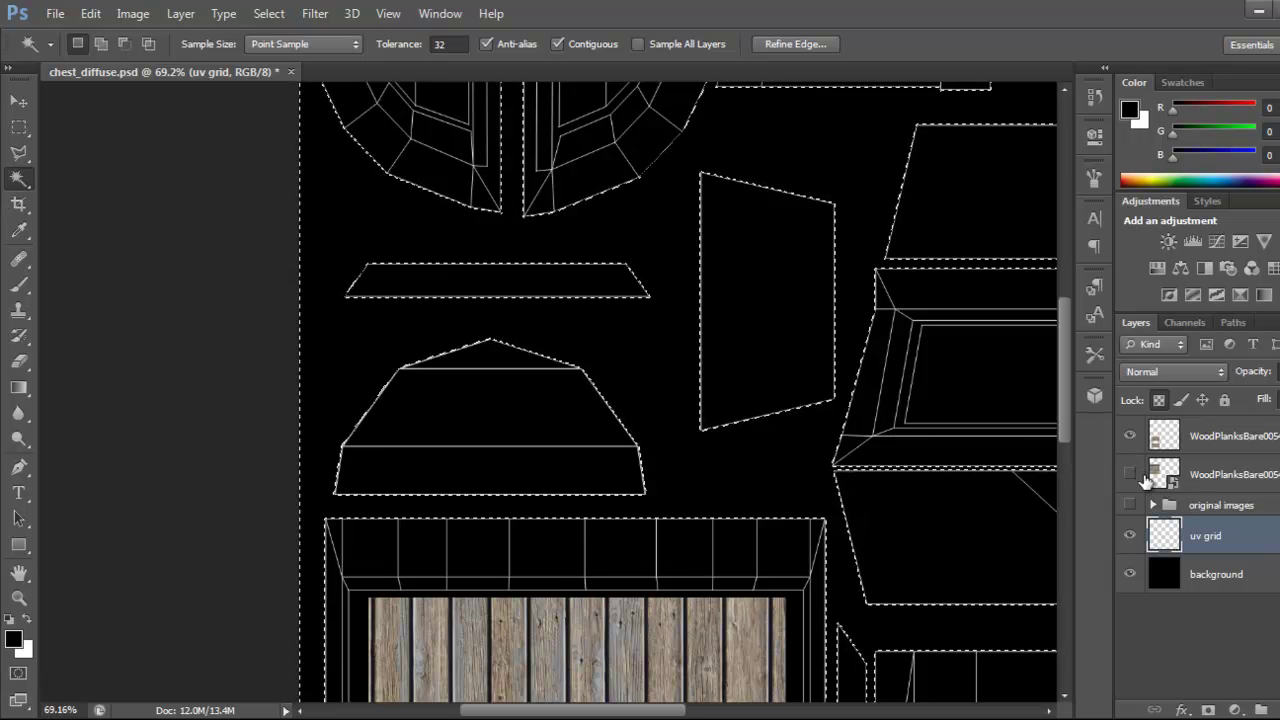
- Show the rotated planks copy again and try to delete the selected area from it
left_click(1131, 474)
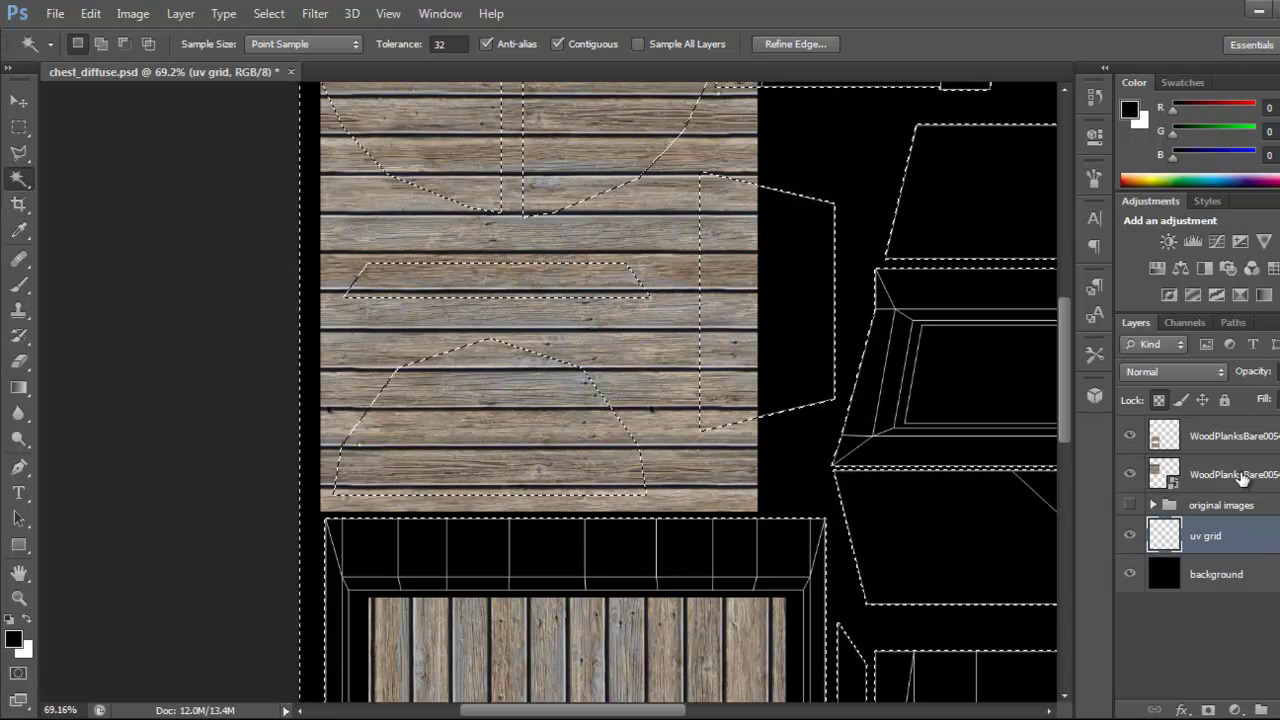
left_click(1245, 478)
key("Delete")
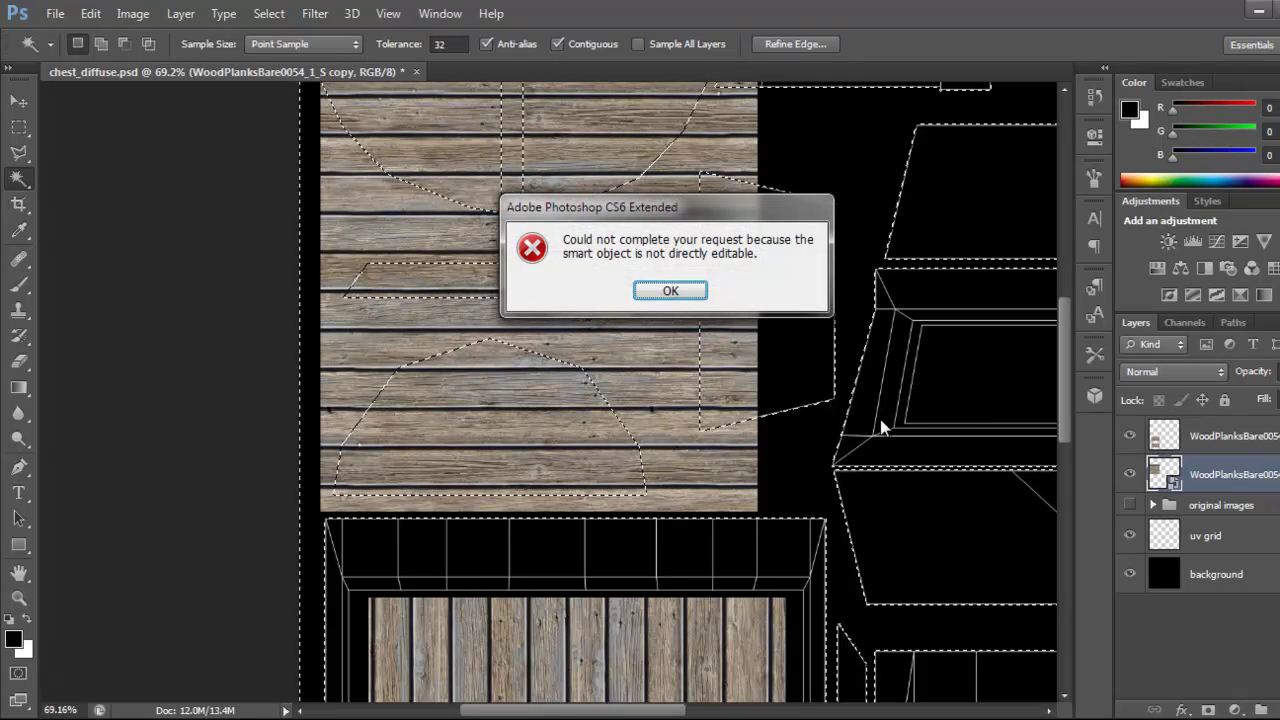
left_click(670, 294)
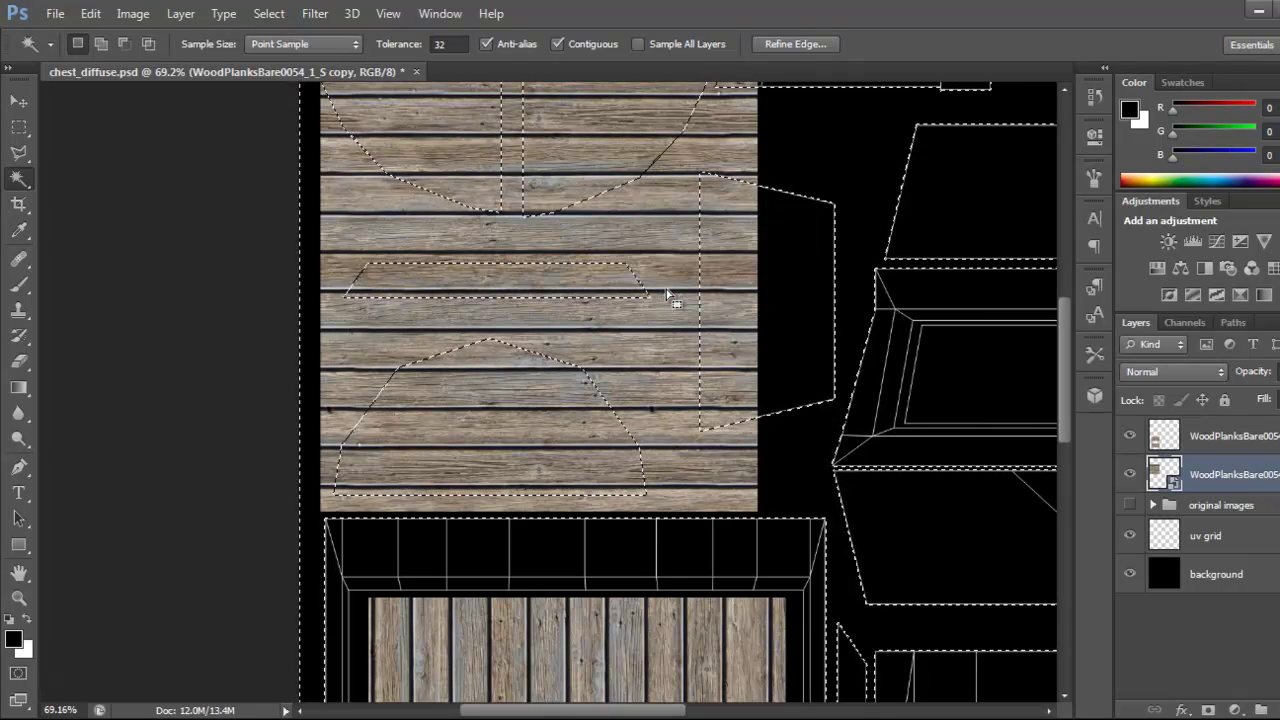
- Rasterize the rotated planks copy, delete the selected area outside the UV shells, and deselect
right_click(1206, 484)
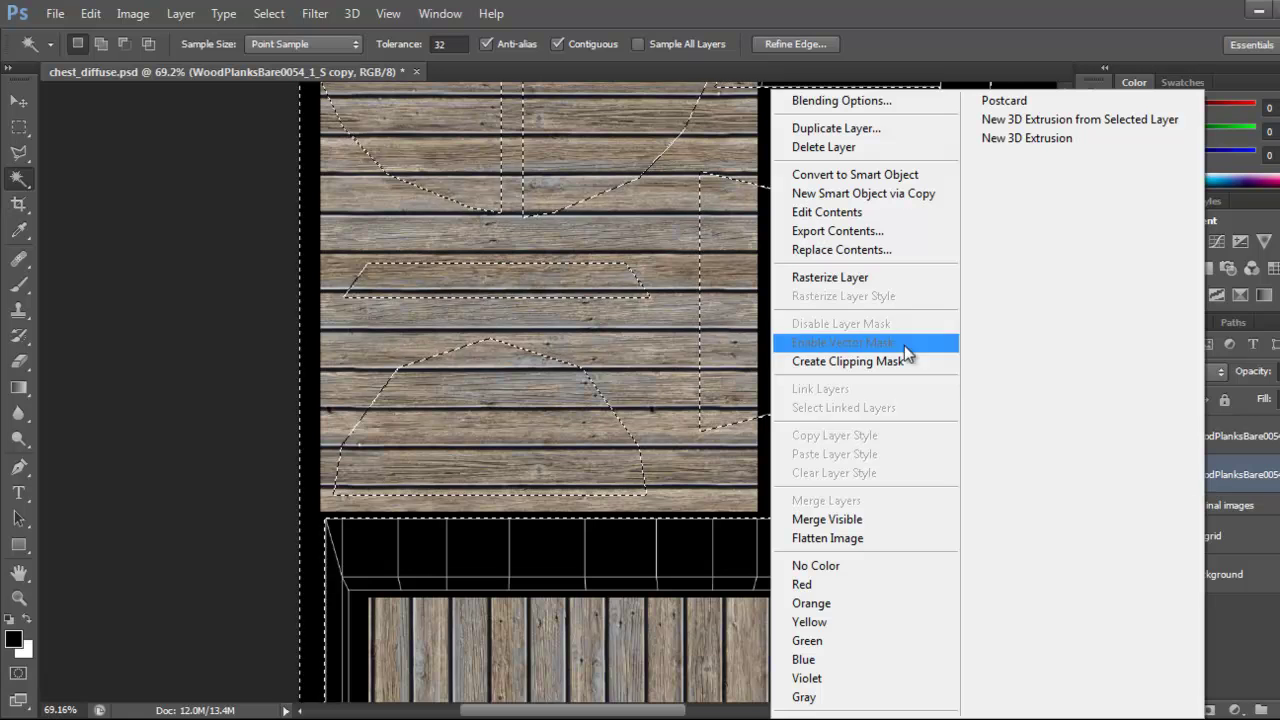
left_click(873, 278)
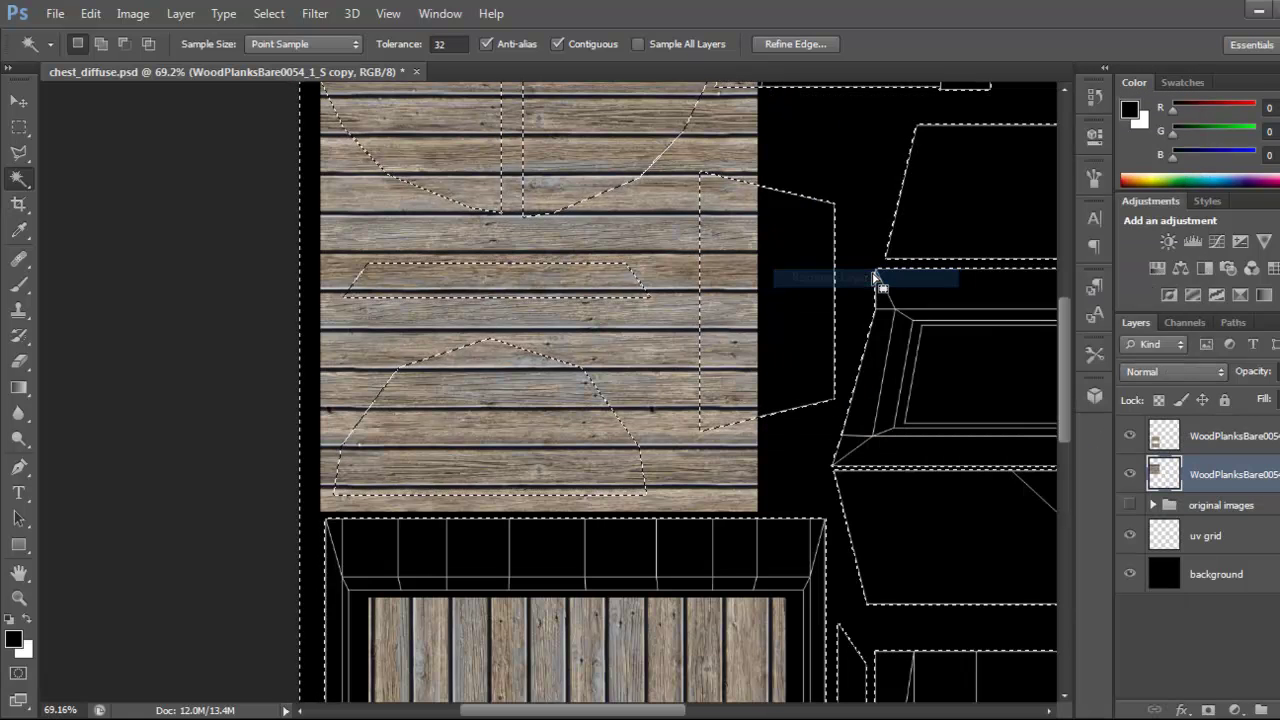
key("Delete")
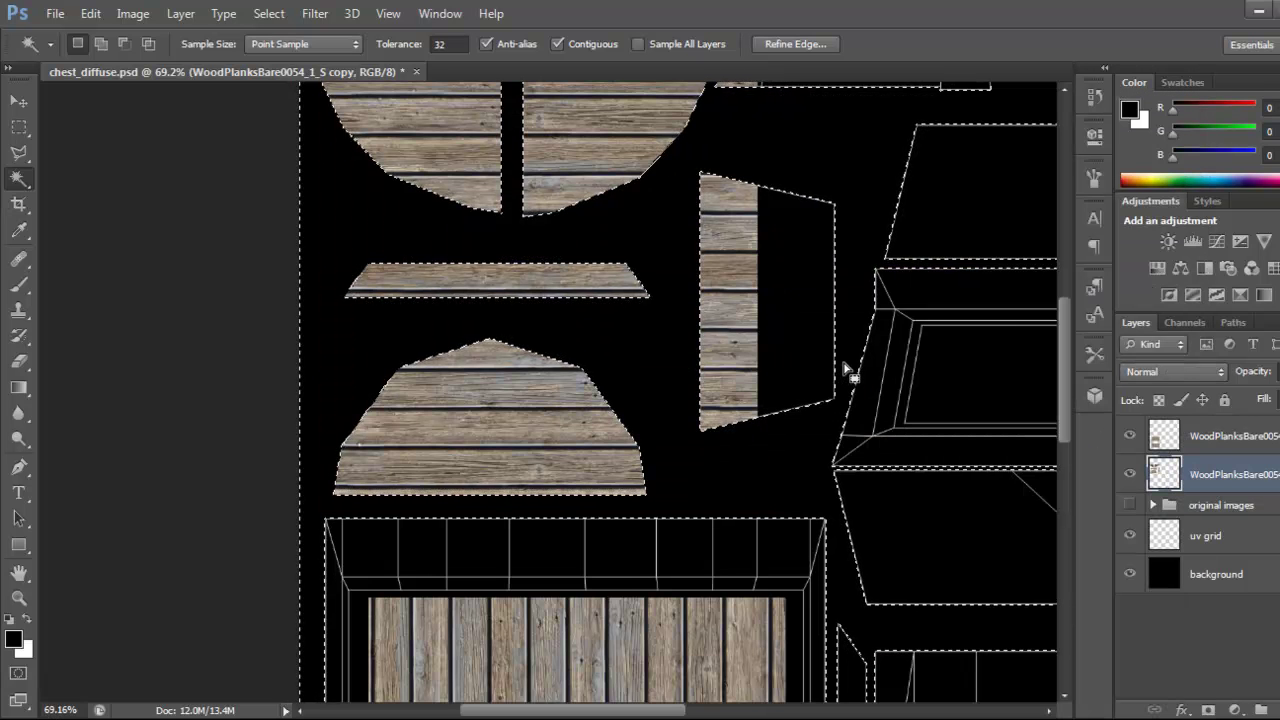
left_click_drag(771, 234, 785, 373)
scroll(785, 373, "down", 3)
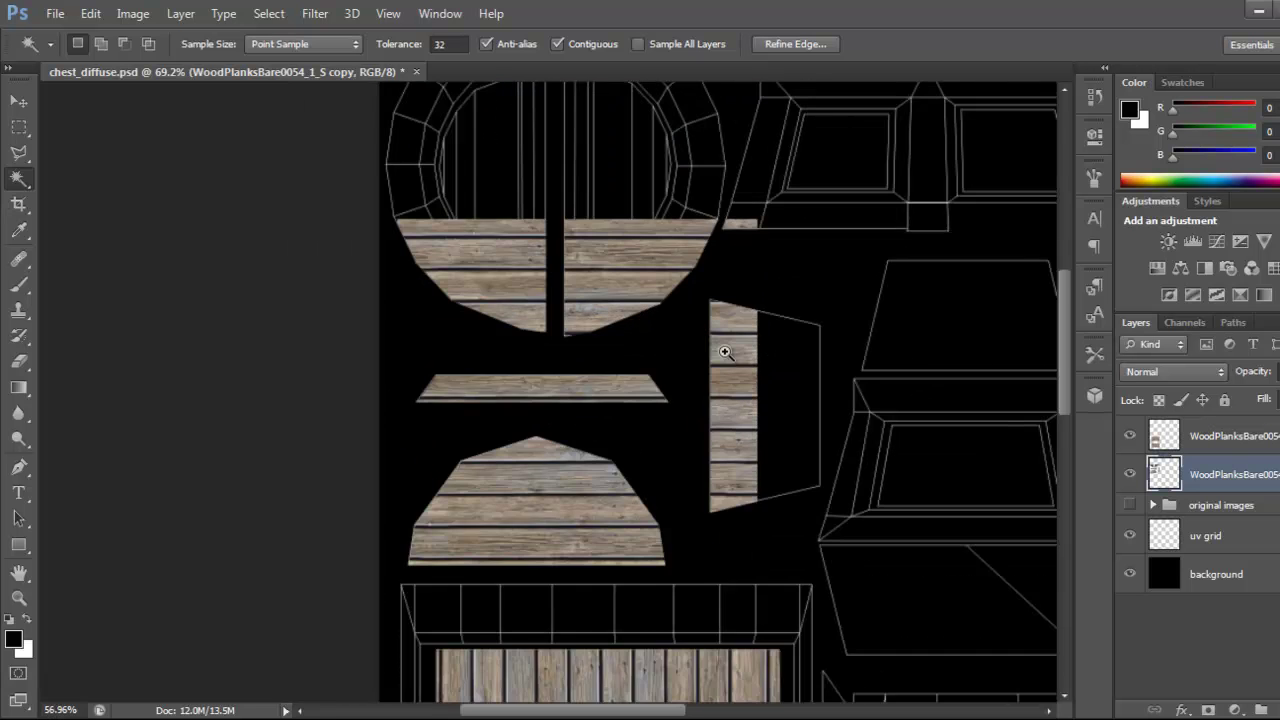
key("ctrl+d")
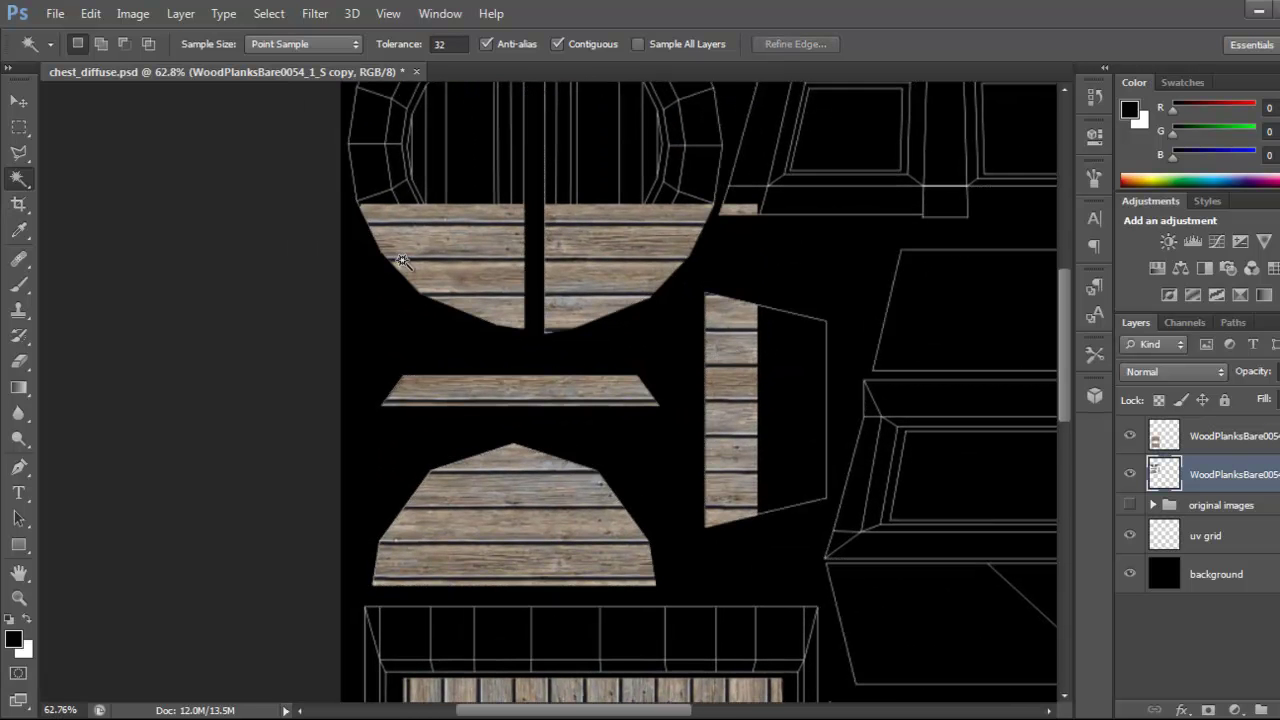
- Delete the leftover horizontal planks from the round, strip and side shells, leaving only those on the dome-shaped shell
left_click(20, 130)
left_click_drag(275, 147, 877, 427)
key("Delete")
left_click_drag(624, 326, 976, 448)
key("Delete")
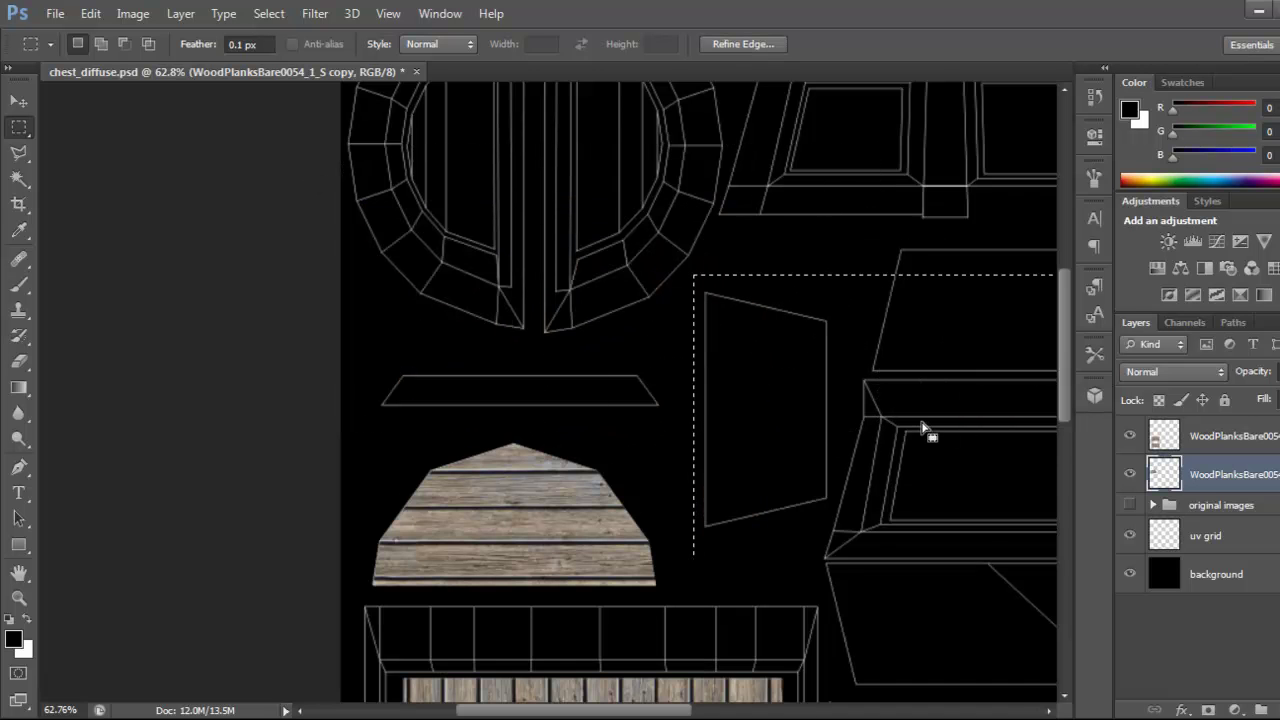
- Switch to Maya, reload the PSD texture of the chestMat1 Color, and check the planks on the underside of the lid
left_click_drag(734, 469, 674, 344)
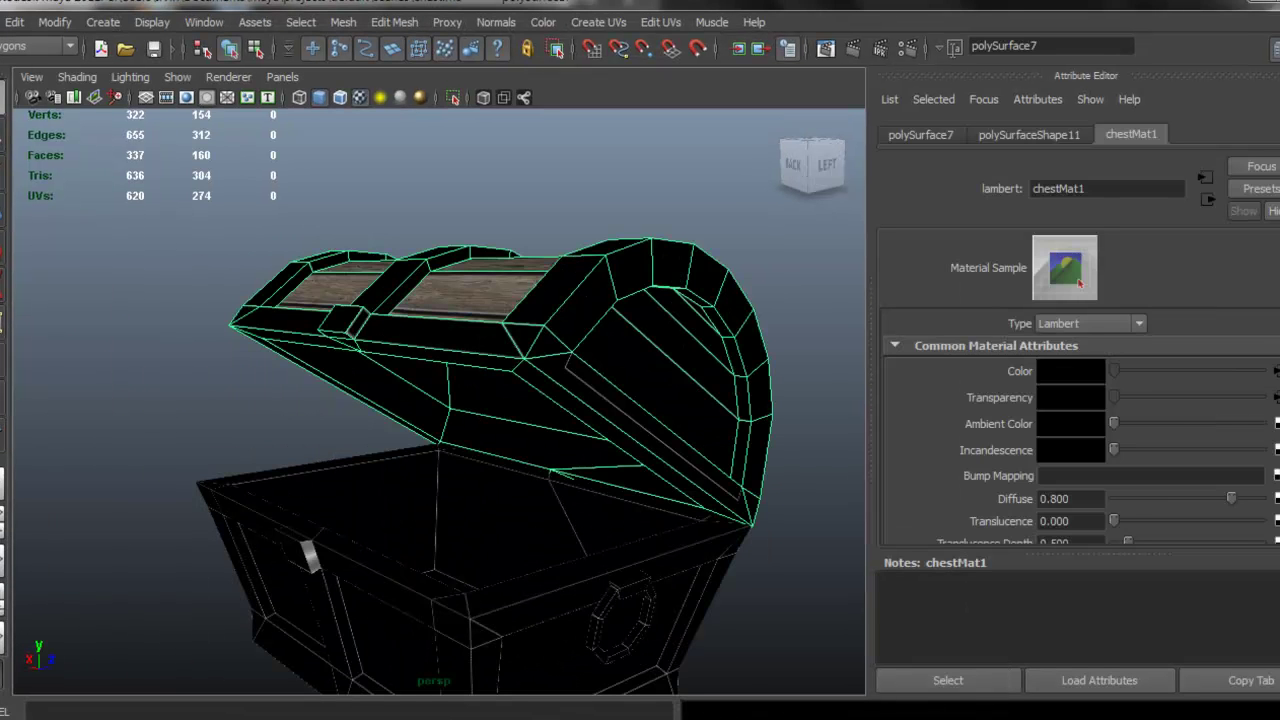
left_click(1277, 371)
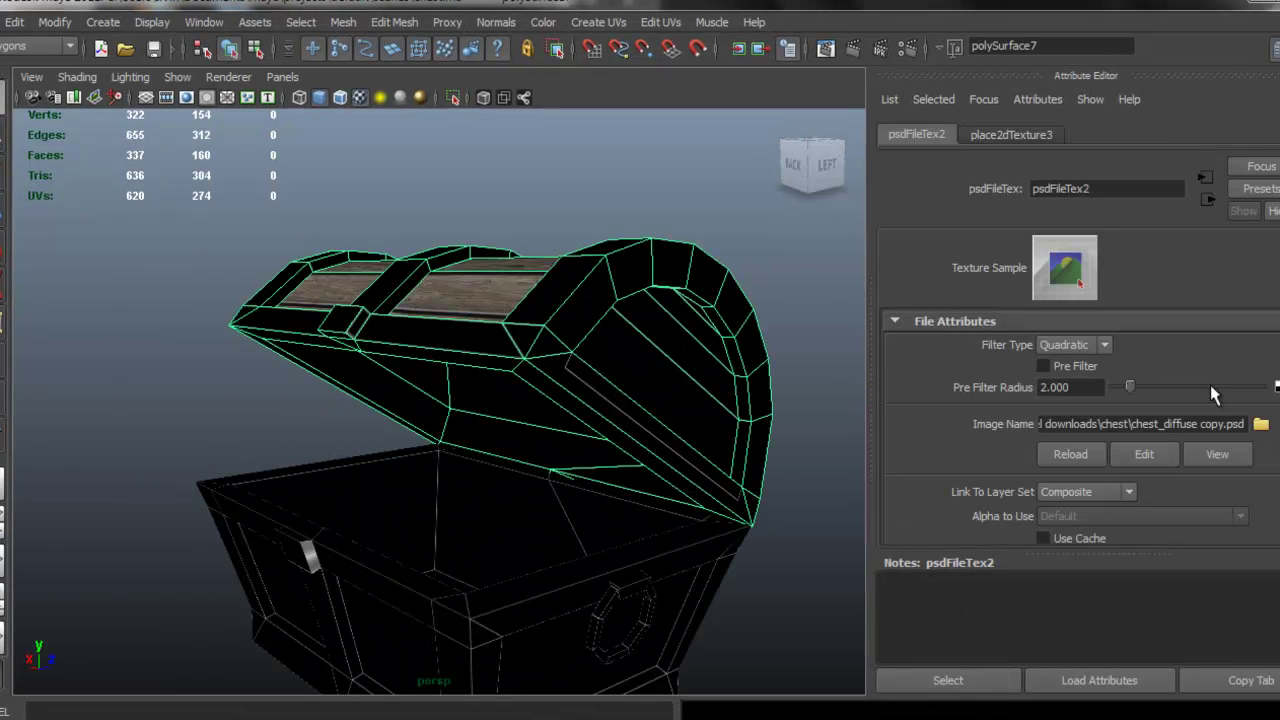
left_click(1071, 462)
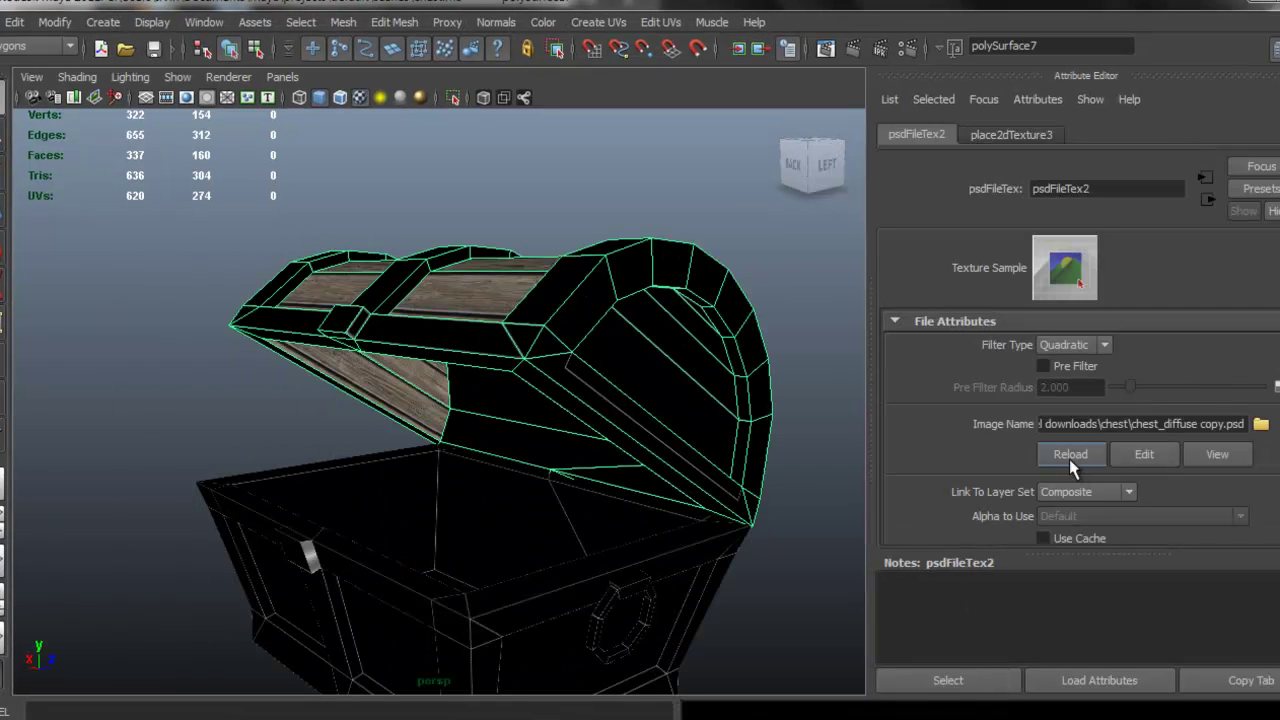
left_click_drag(463, 418, 495, 362)
left_click(688, 428)
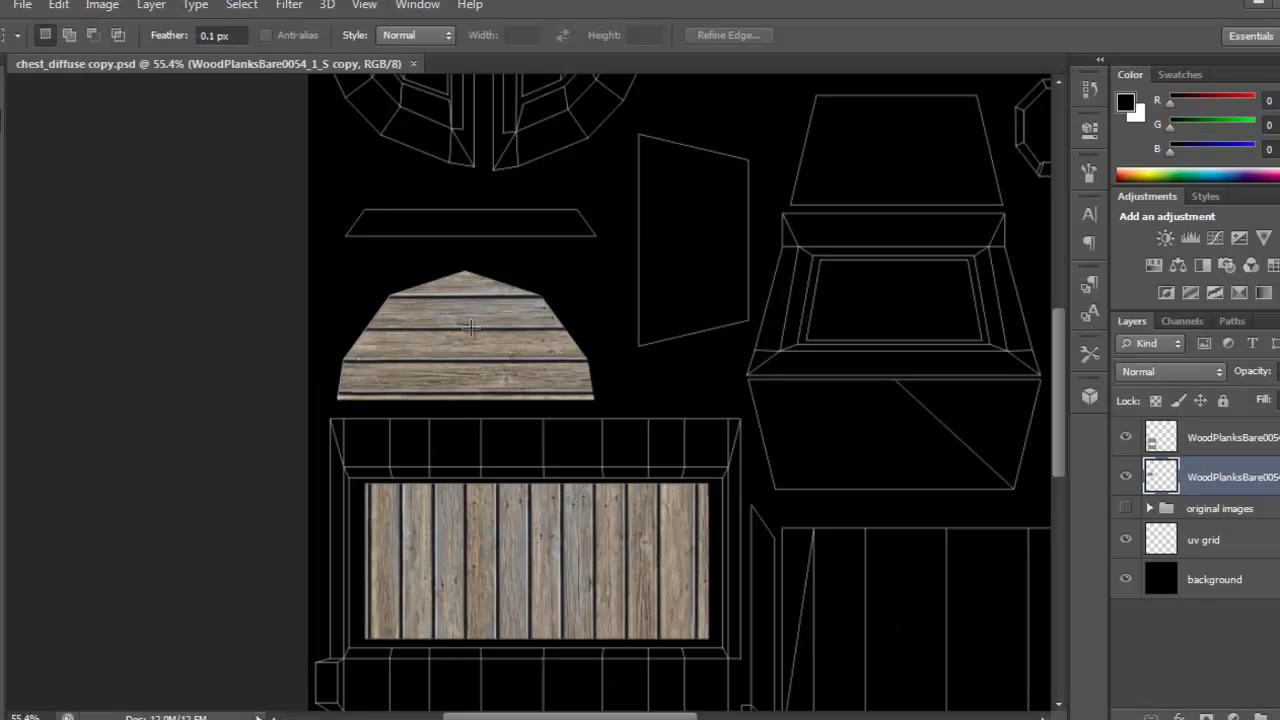
- Switch back to Photoshop, then show and expand the original images layer group in chest_diffuse copy.psd
left_click_drag(628, 300, 635, 444)
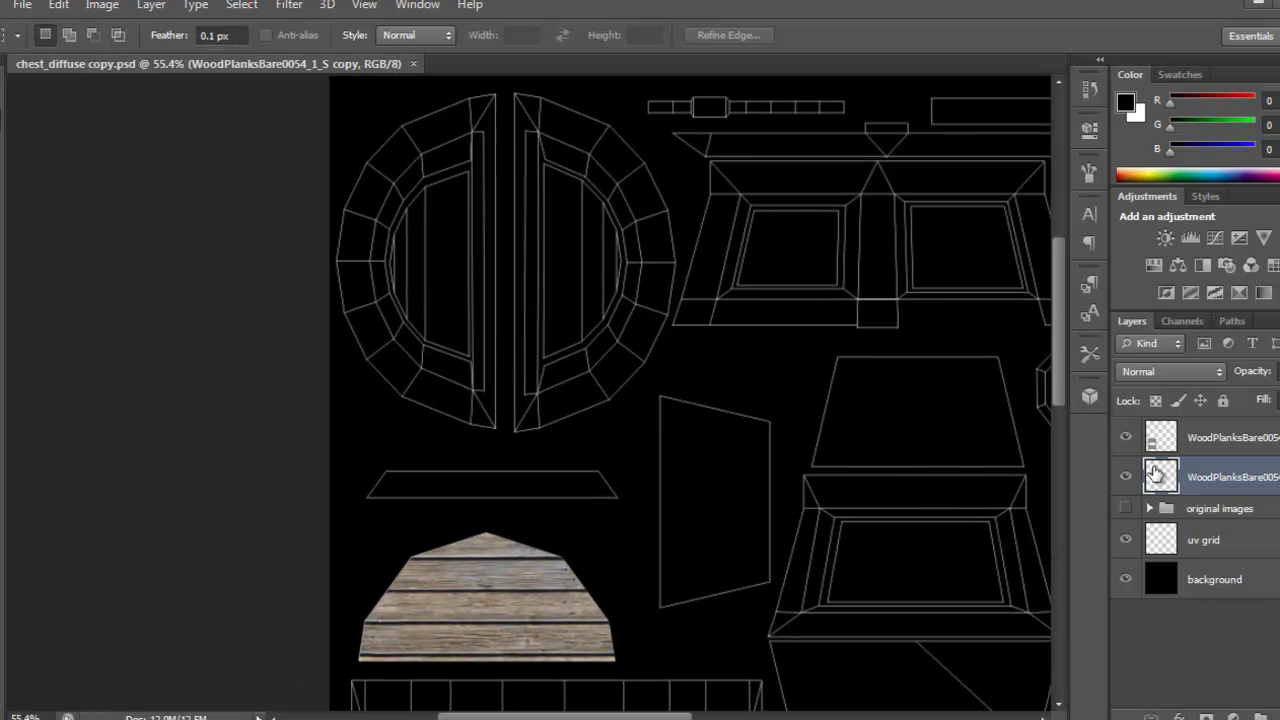
left_click(1126, 476)
left_click(1126, 476)
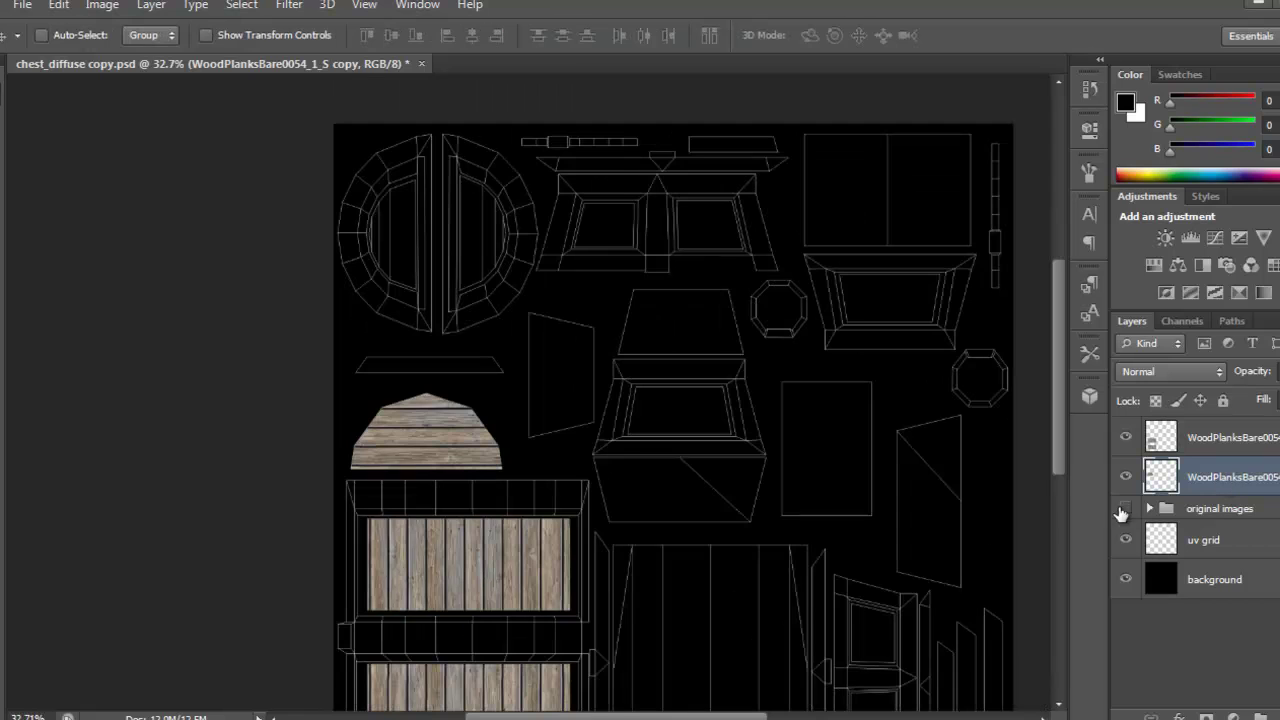
left_click(1127, 509)
left_click(1146, 509)
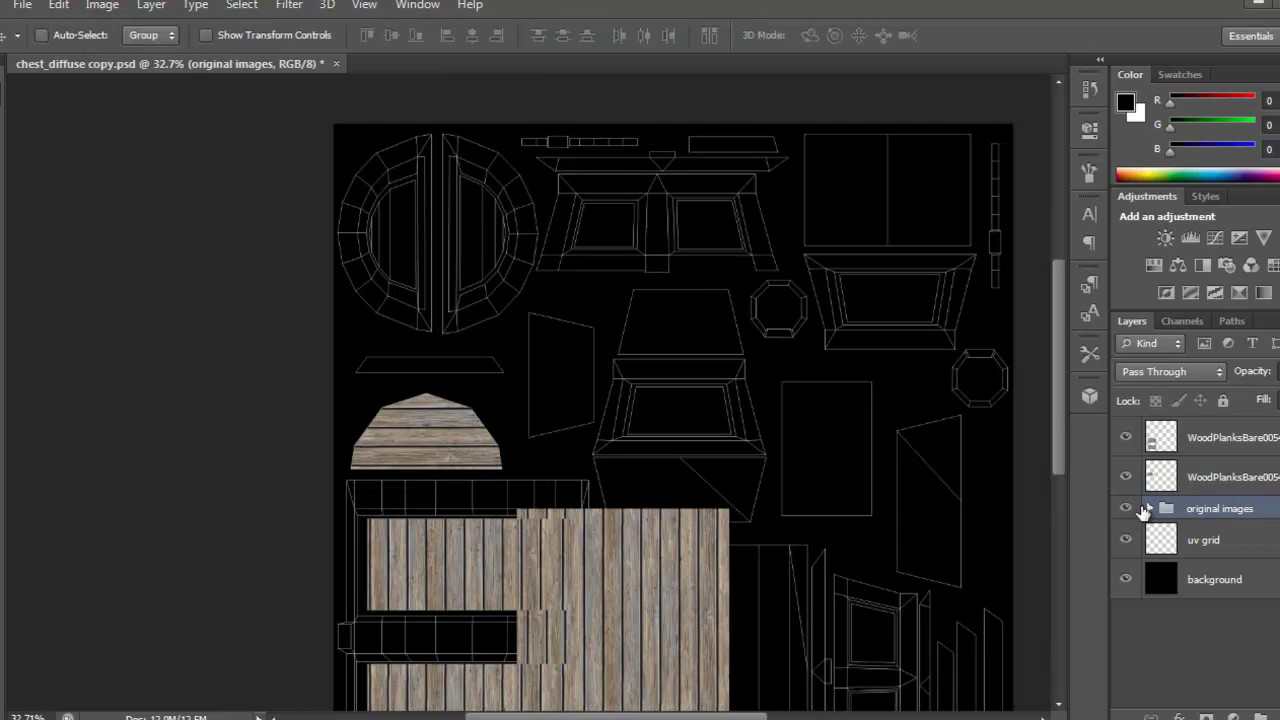
left_click(1150, 509)
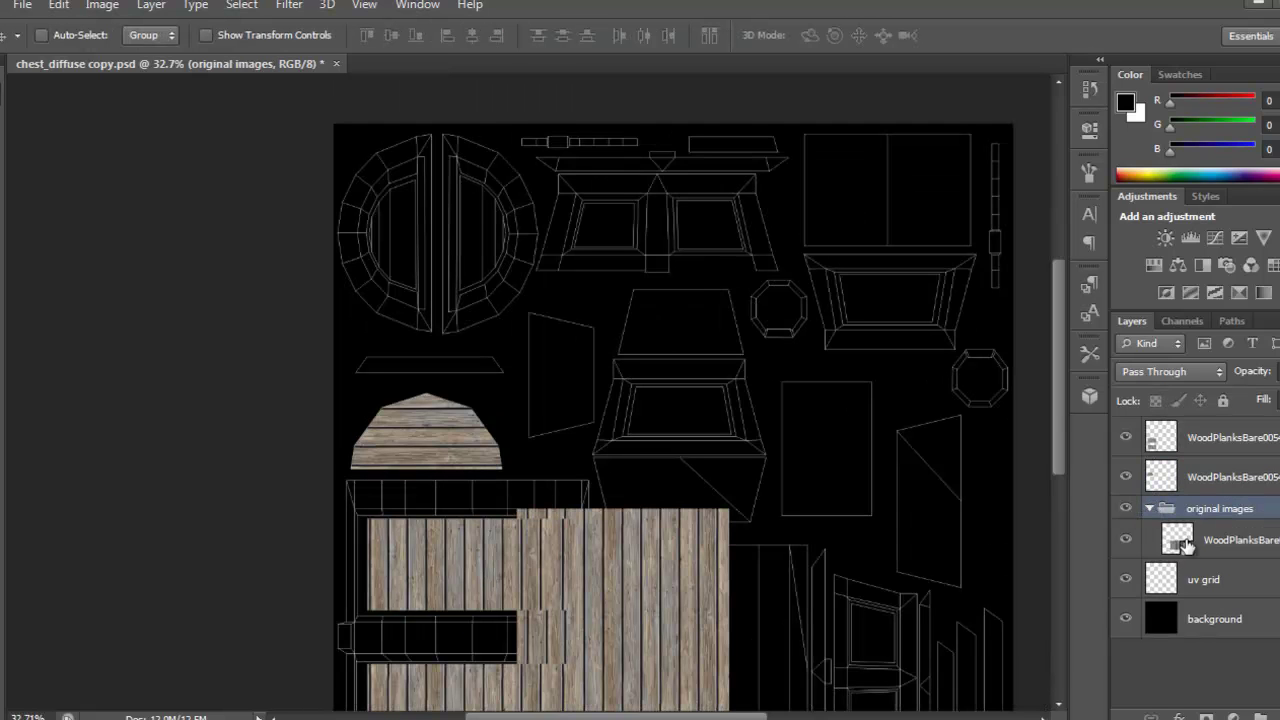
- Duplicate the planks layer inside the original images group, move the copy out directly above the group, and collapse the group
left_click(1207, 543)
key("ctrl+j")
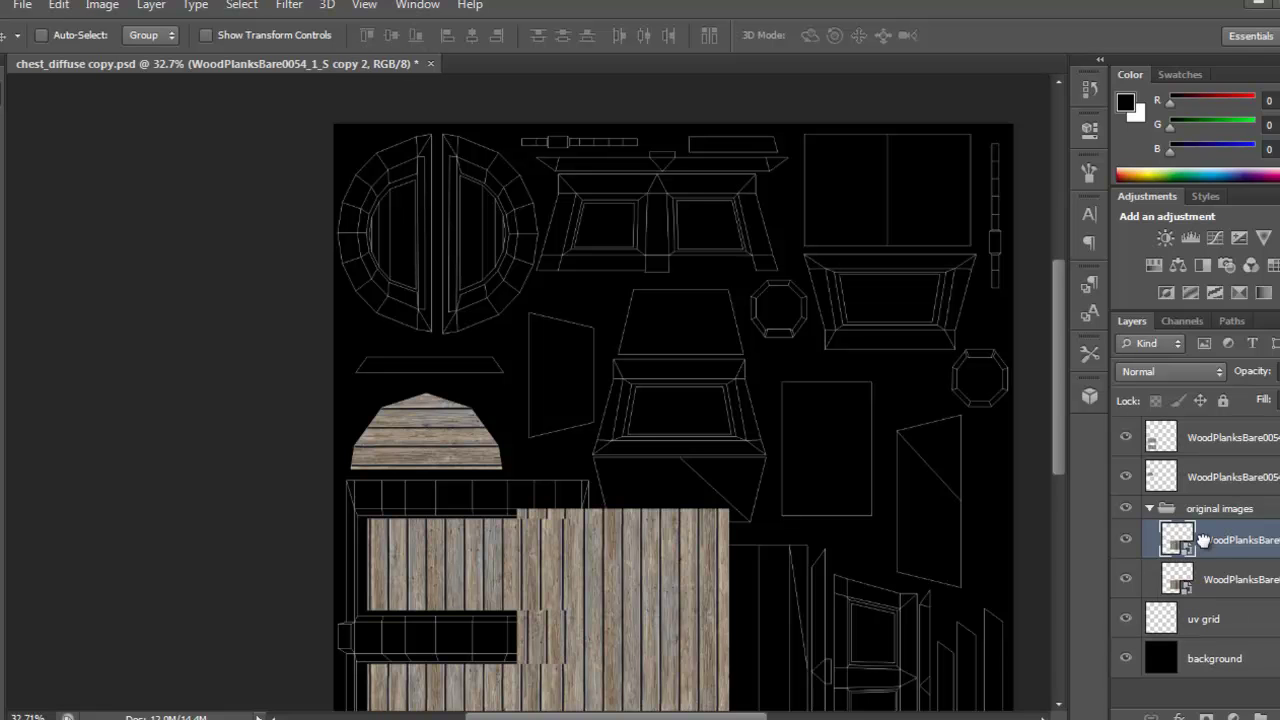
left_click_drag(1203, 540, 1219, 498)
left_click(1150, 549)
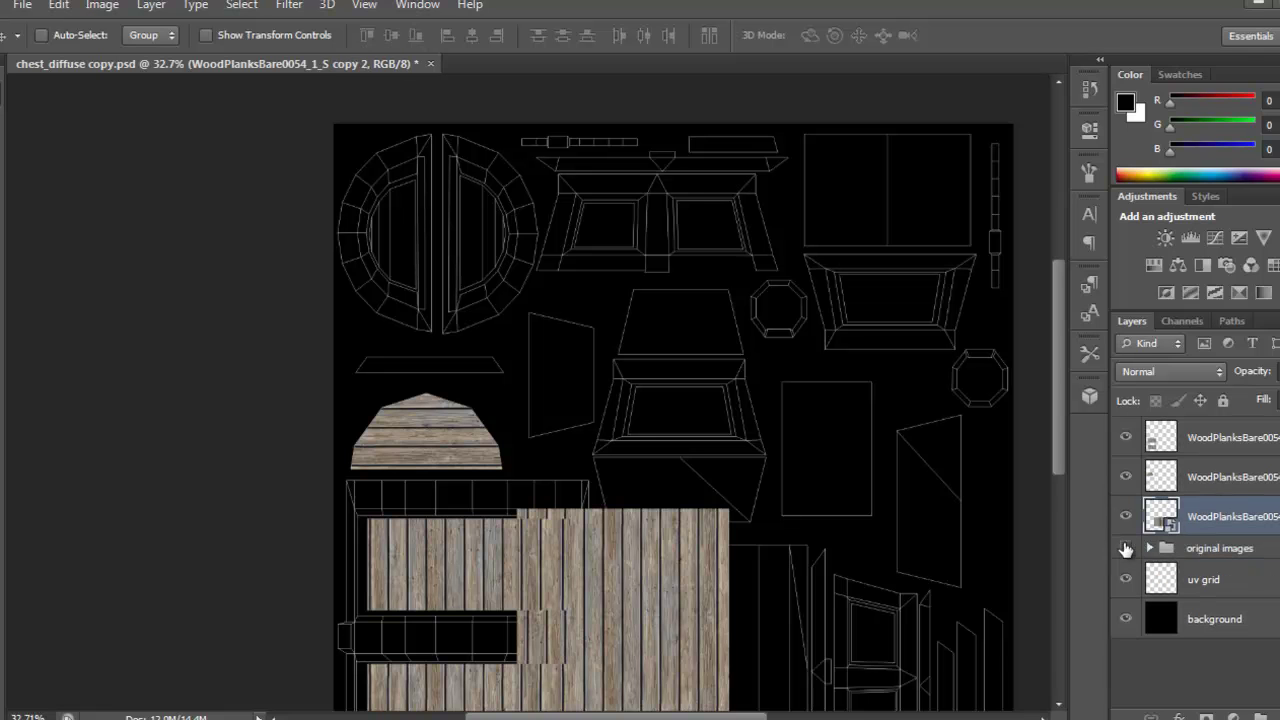
- Move the new vertical planks copy over the two half-circle UV shells and scale it down to 65.47%
left_click_drag(589, 563, 486, 246)
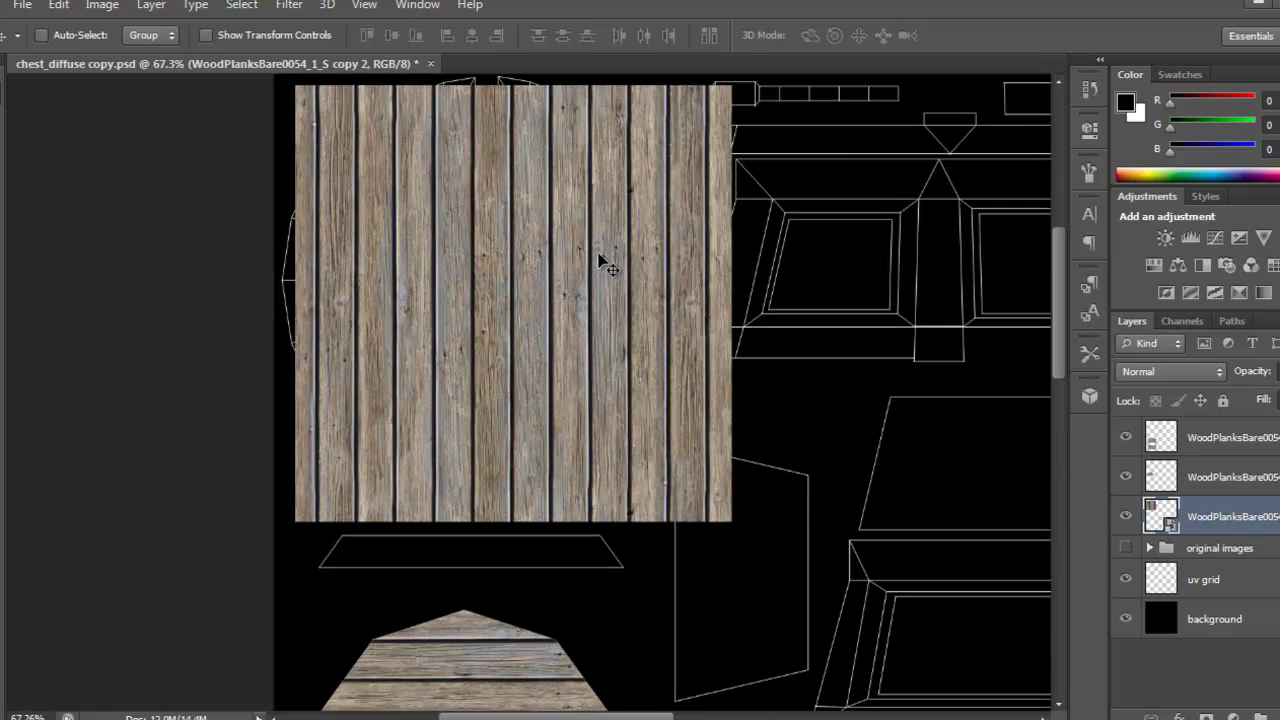
key("ctrl+t")
left_click_drag(734, 524, 591, 367)
key("shift+Right")
key("shift+Right")
key("shift+Right")
key("shift+Right")
key("shift+Right")
key("shift+Right")
key("shift+Right")
key("shift+Right")
key("shift+Right")
key("shift+Right")
key("shift+Down")
key("shift+Down")
key("shift+Down")
key("shift+Down")
key("shift+Down")
key("shift+Down")
key("shift+Down")
key("shift+Down")
key("shift+Down")
key("shift+Down")
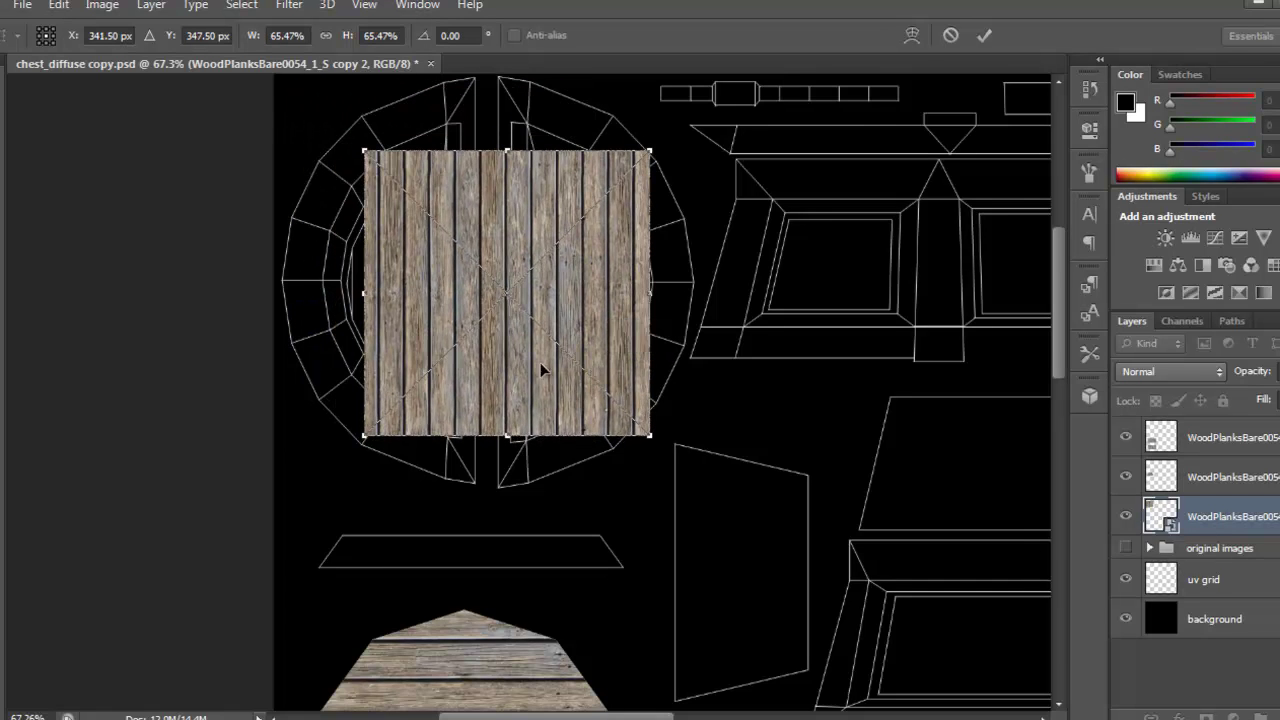
- Enlarge the vertical planks copy to 68.91% and recenter it over the half-circle shells
left_click_drag(527, 339, 565, 331)
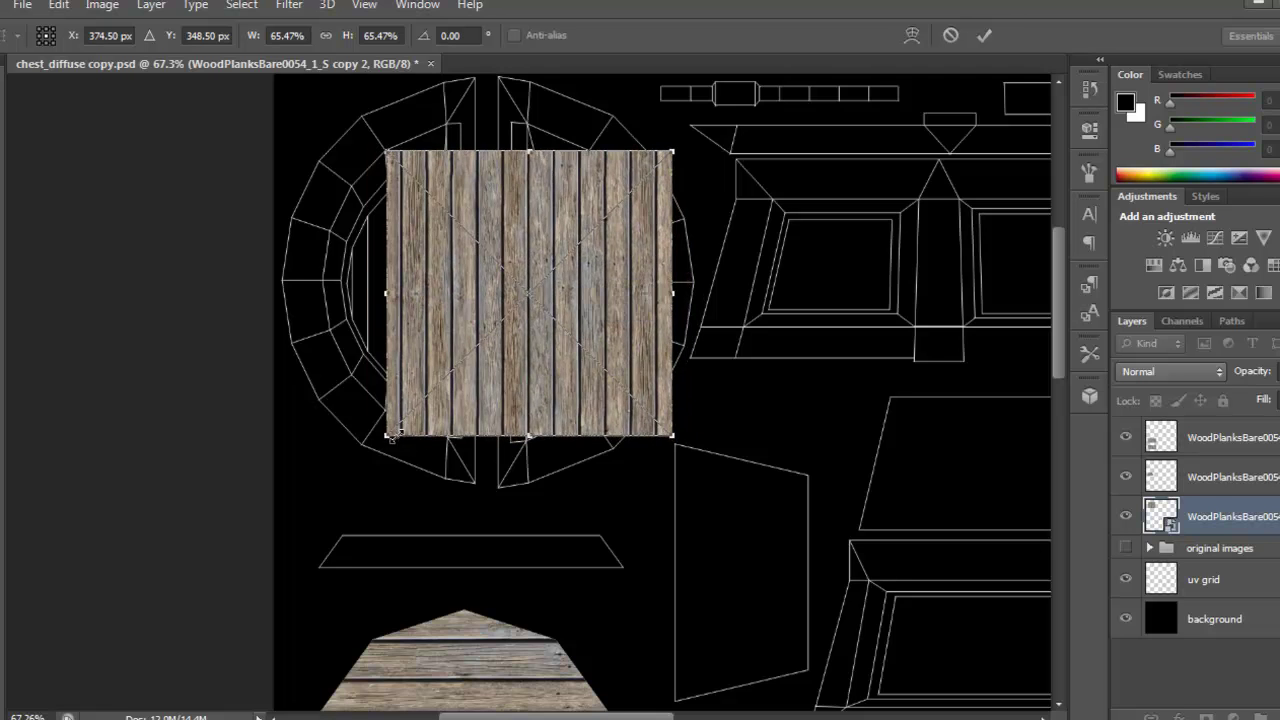
left_click_drag(386, 436, 372, 451)
left_click_drag(563, 359, 538, 342)
key("Return")
- Move the uv grid layer to the top of the layer stack, above all plank layers
left_click_drag(508, 228, 690, 370)
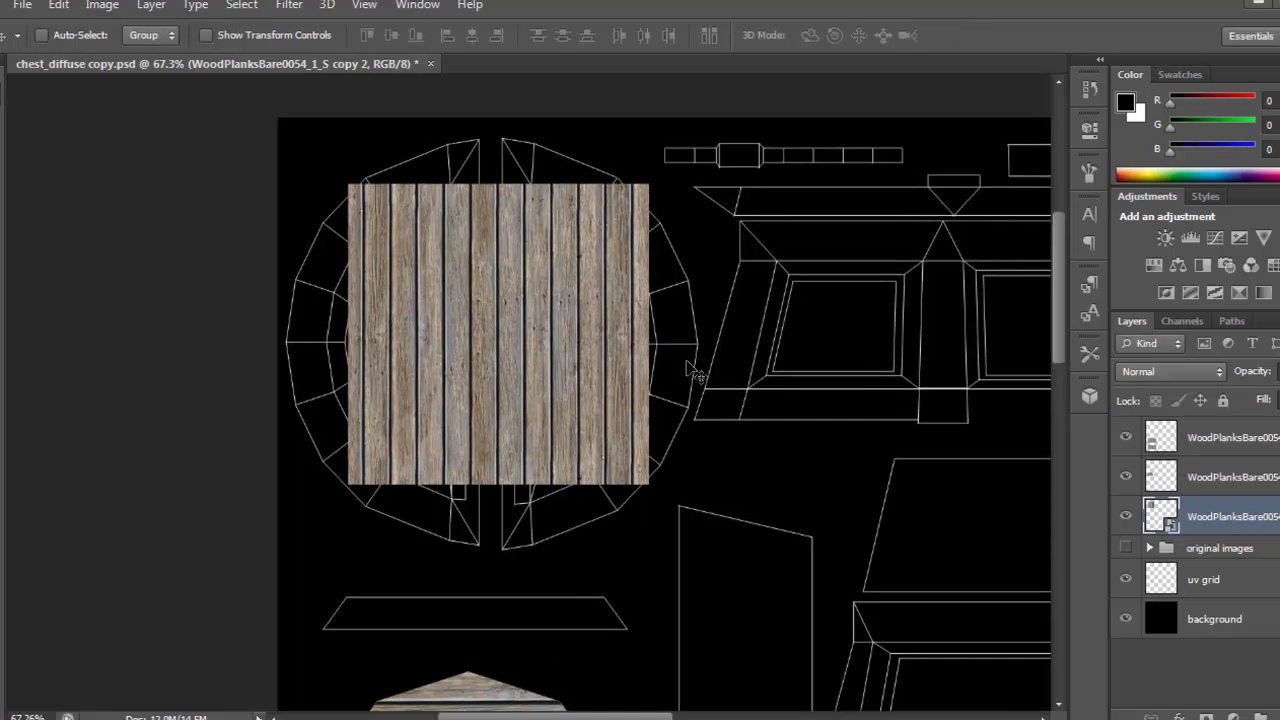
left_click_drag(1208, 597, 1200, 437)
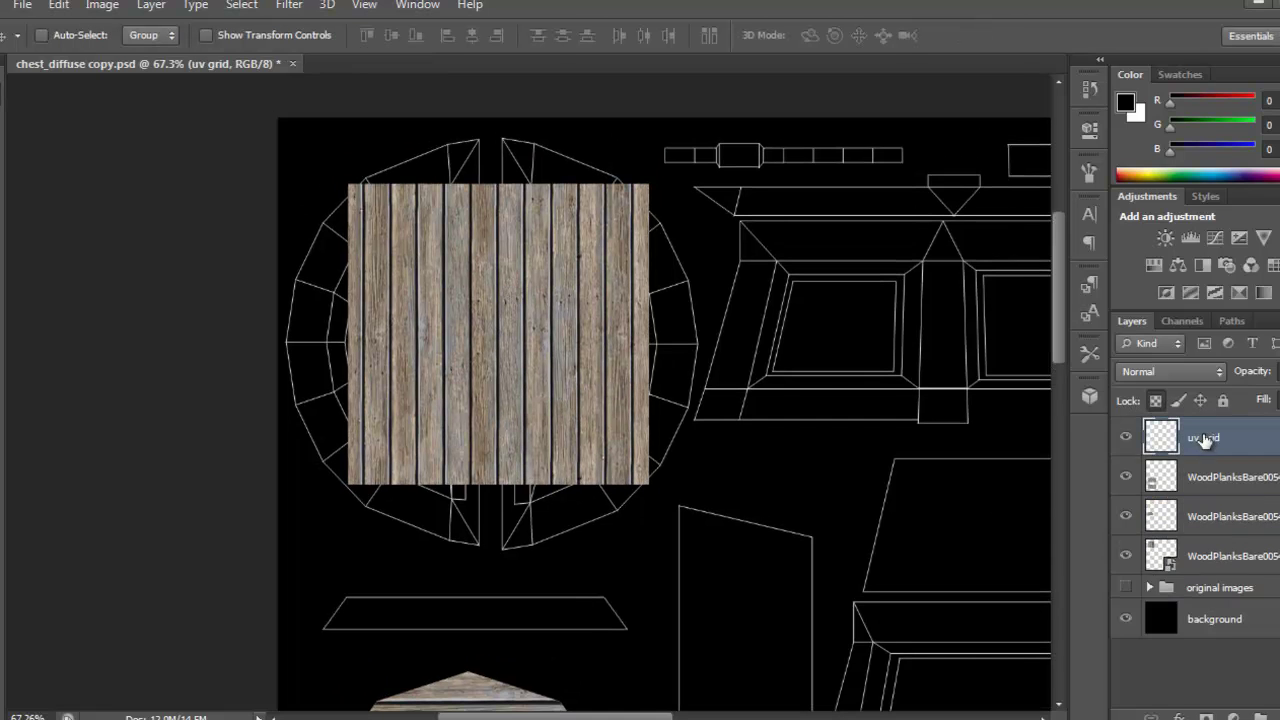
left_click_drag(478, 302, 518, 332)
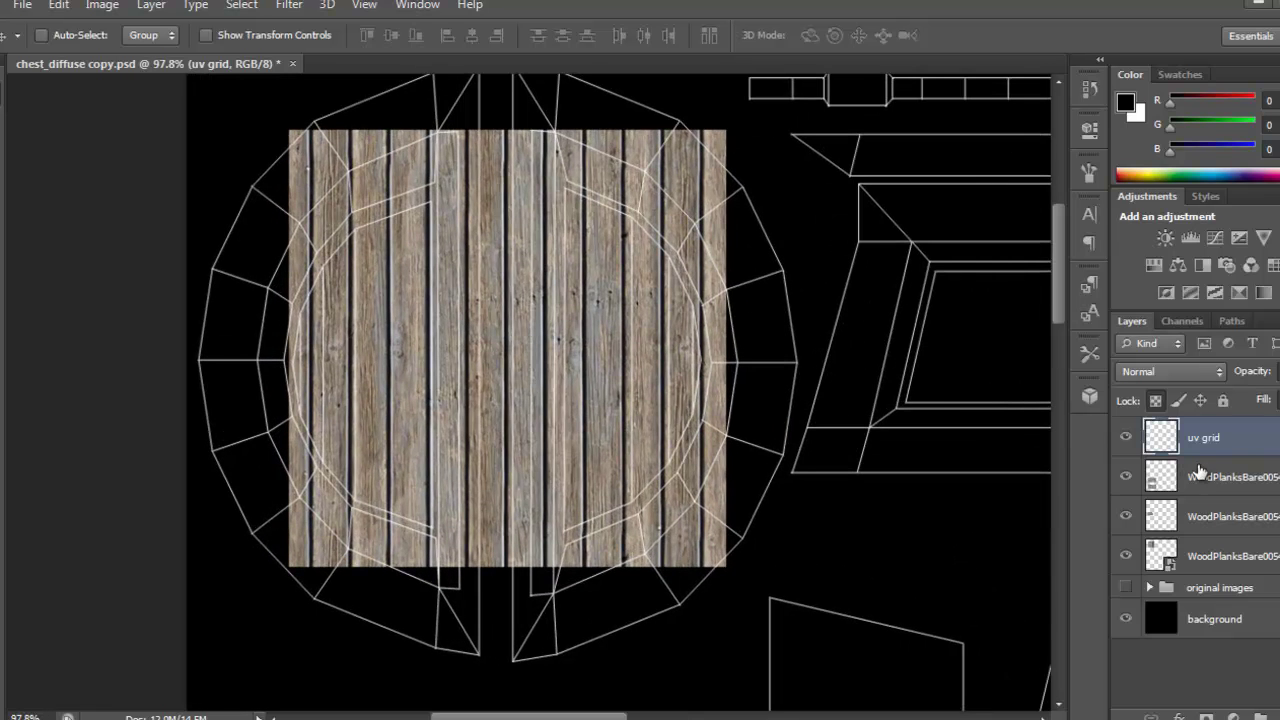
left_click(1208, 488)
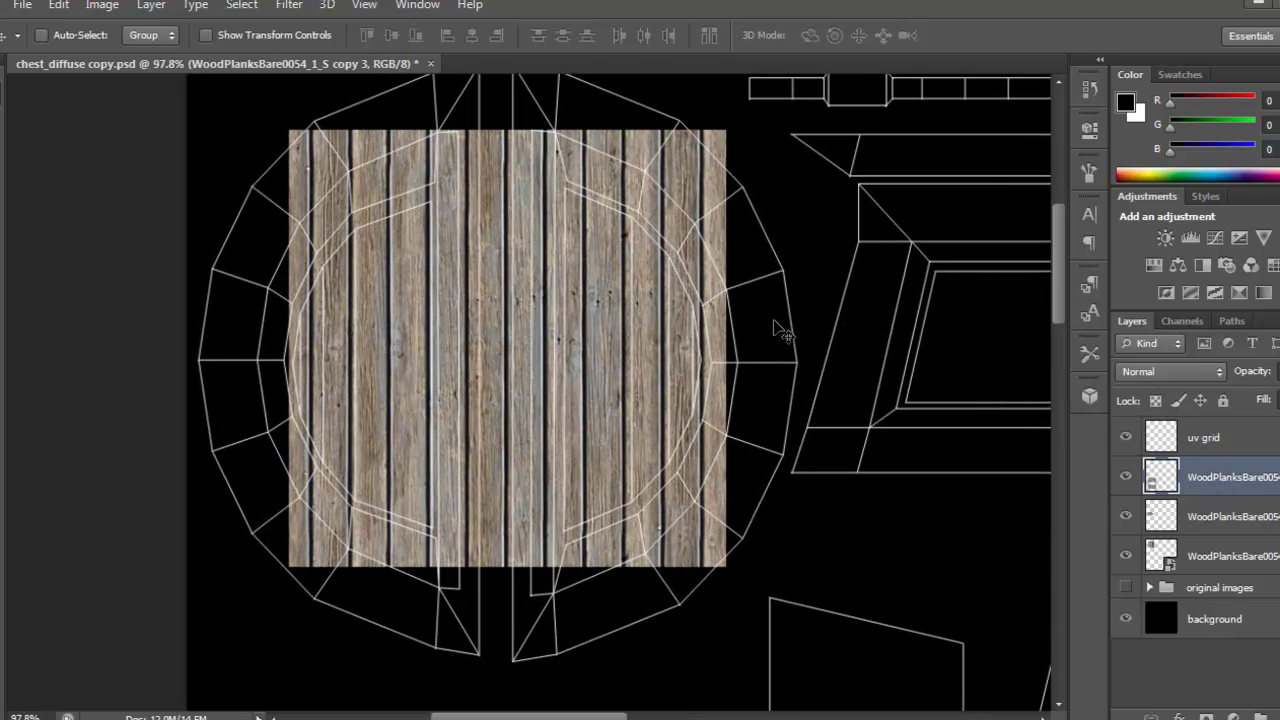
key("ctrl+t")
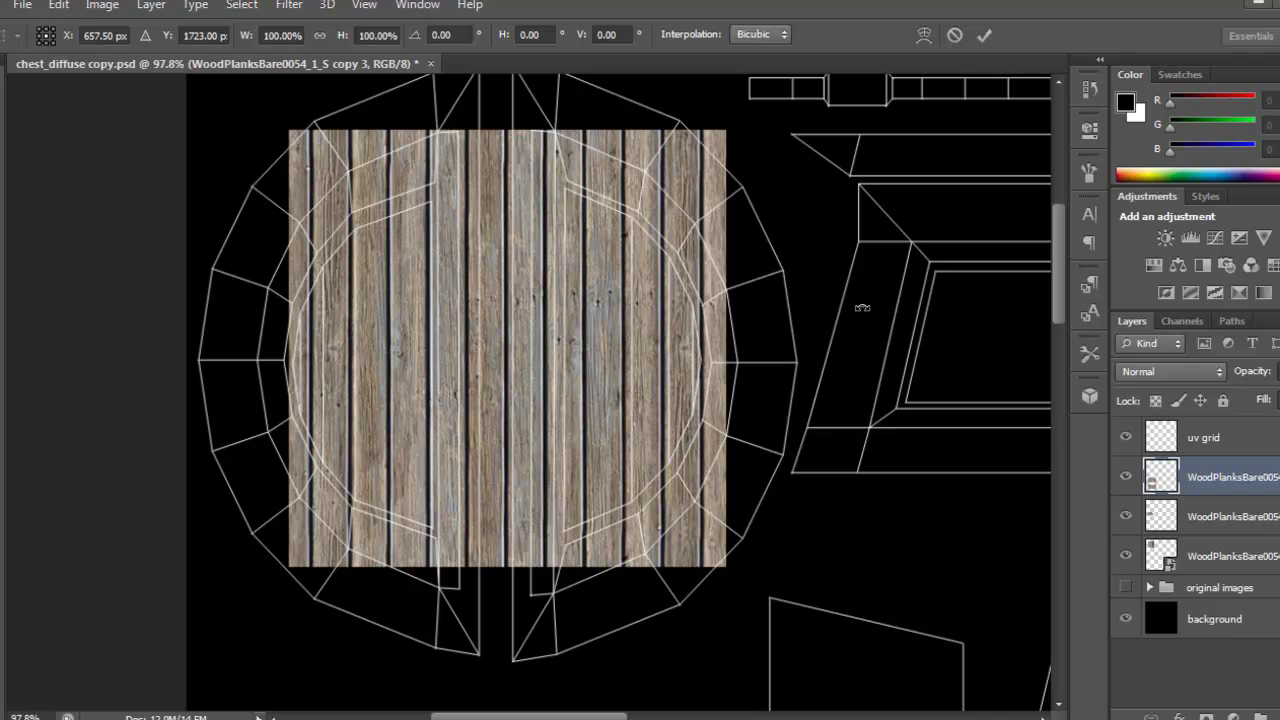
key("Escape")
left_click(1265, 513)
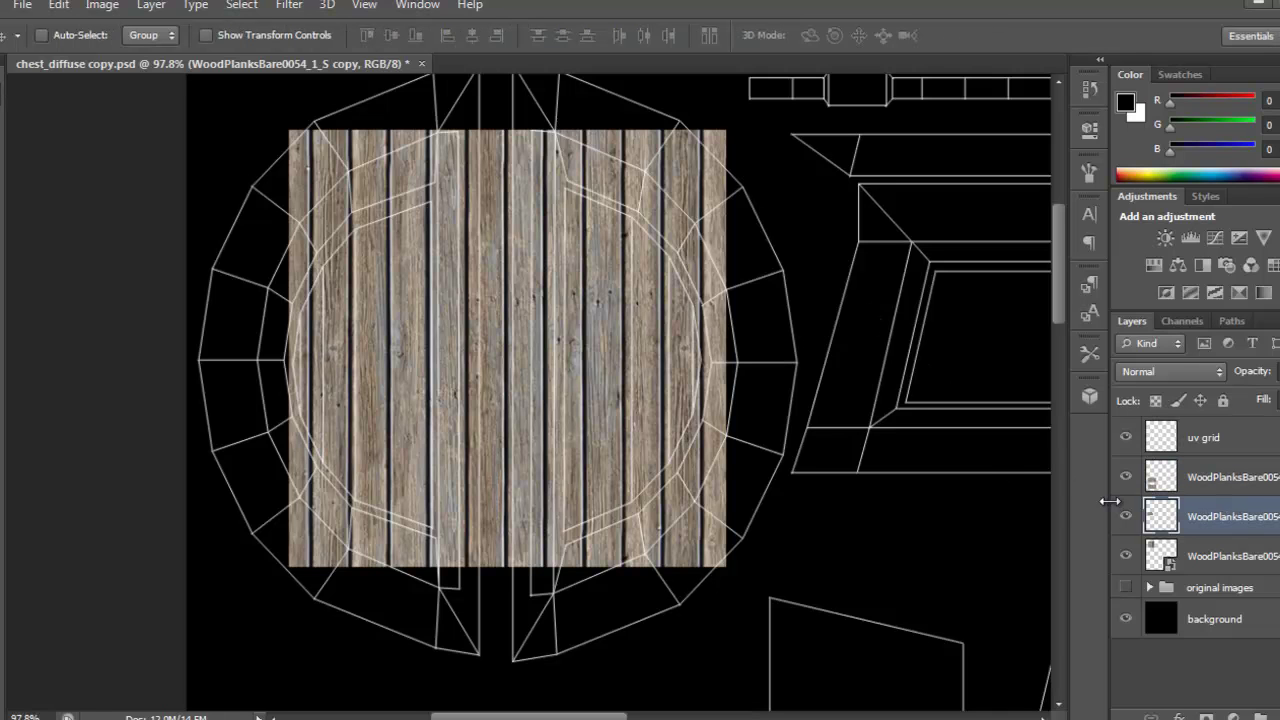
- Scale the vertical planks copy down to 66.09% so it fits the inner outlines of the half-circle shells
left_click(1130, 558)
left_click(1127, 556)
left_click(1200, 556)
key("ctrl+t")
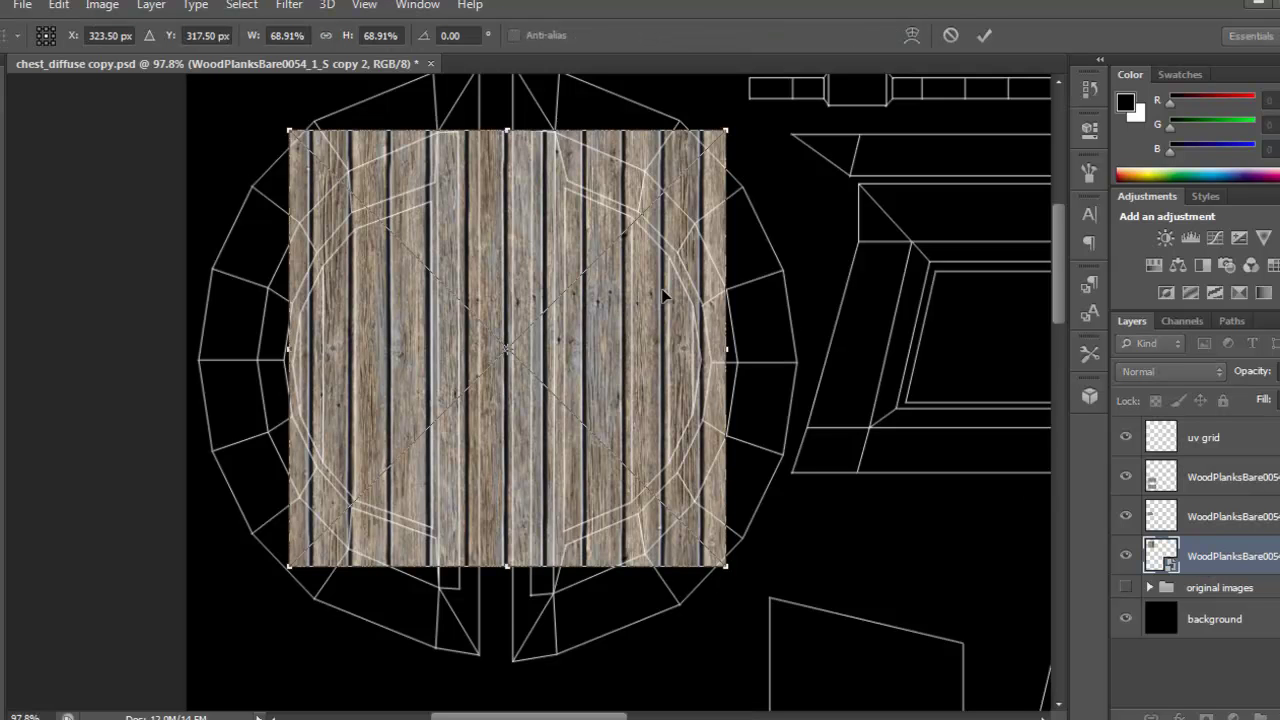
left_click_drag(727, 128, 709, 148)
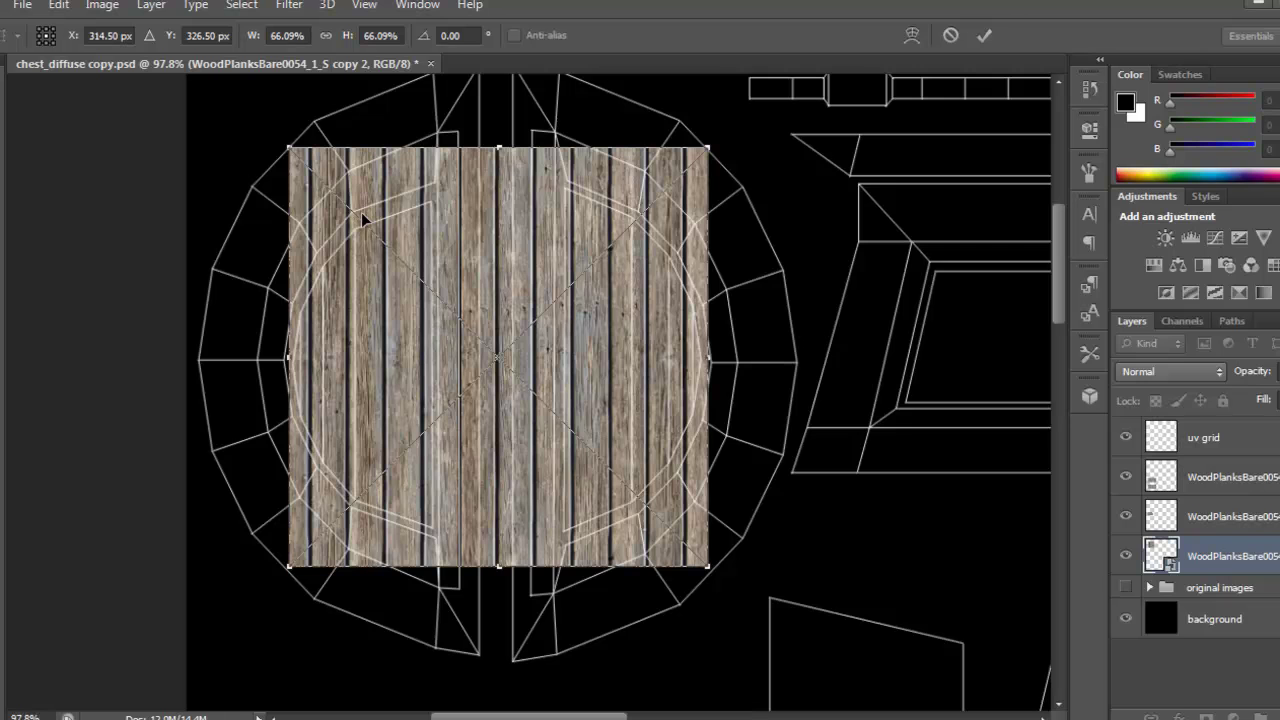
key("Return")
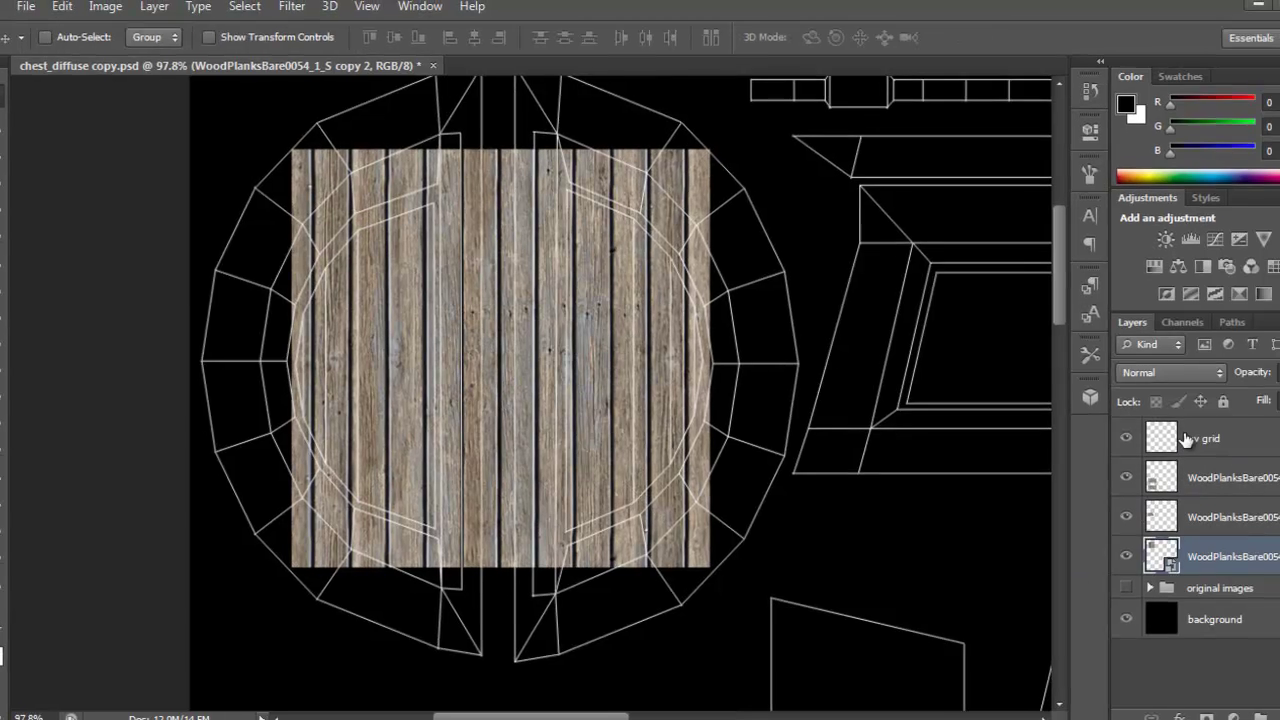
- Select the narrow bands between the double inner outlines of both half-circle shells on the uv grid layer with the Magic Wand
left_click(1165, 437)
left_click(20, 188)
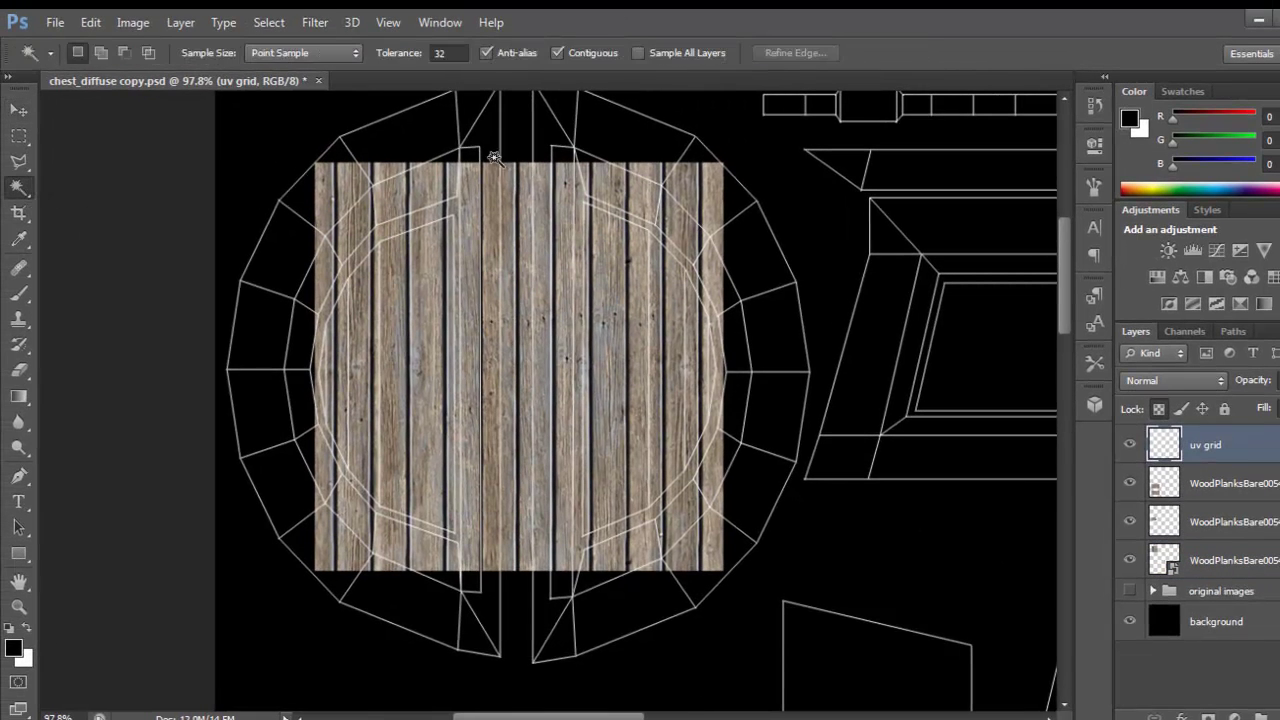
left_click(263, 172)
key("ctrl+d")
left_click(389, 233)
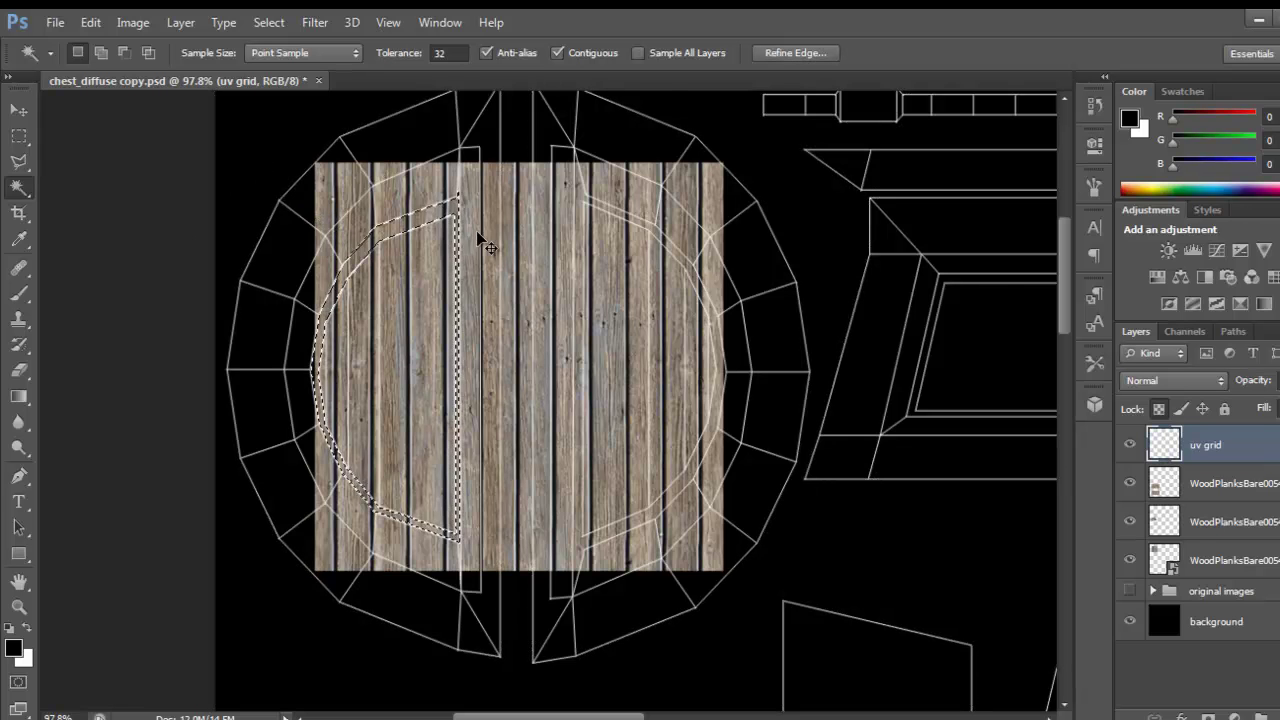
scroll(487, 246, "up", 2)
left_click(606, 224)
left_click_drag(650, 335, 628, 312)
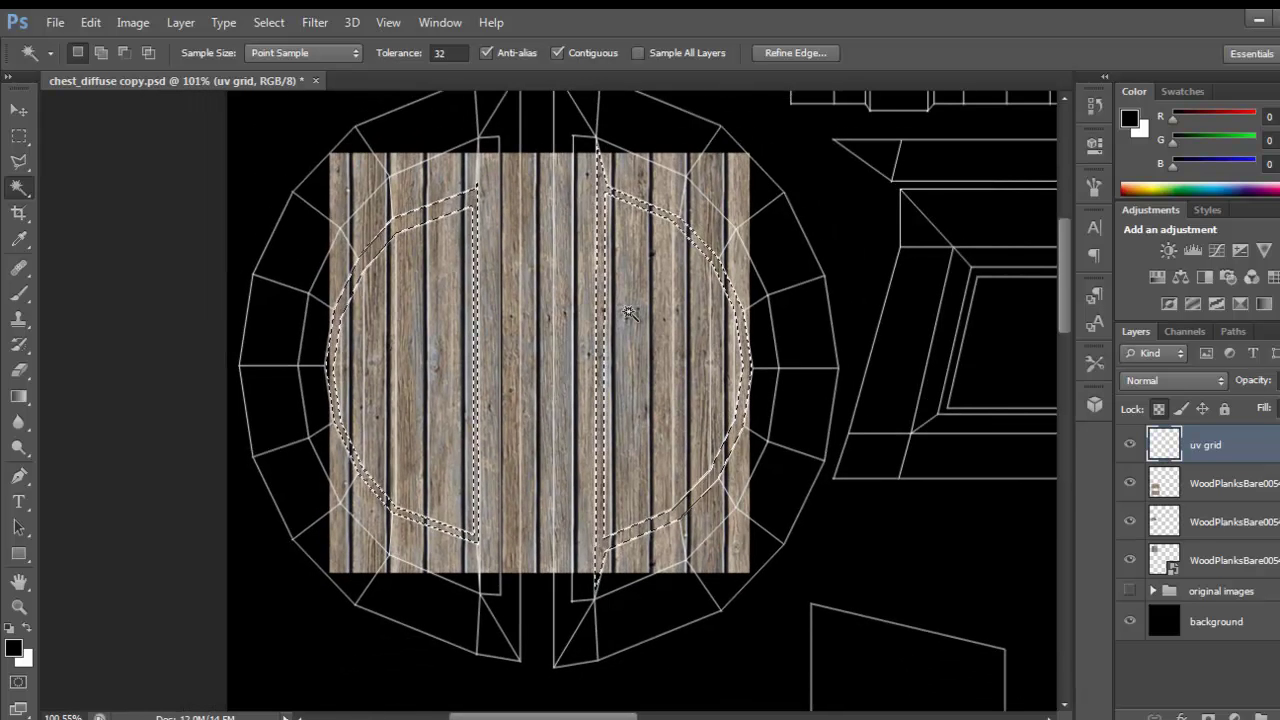
- Rasterize the vertical planks copy layer, delete the selected bands from it and clear the selection
left_click(1217, 558)
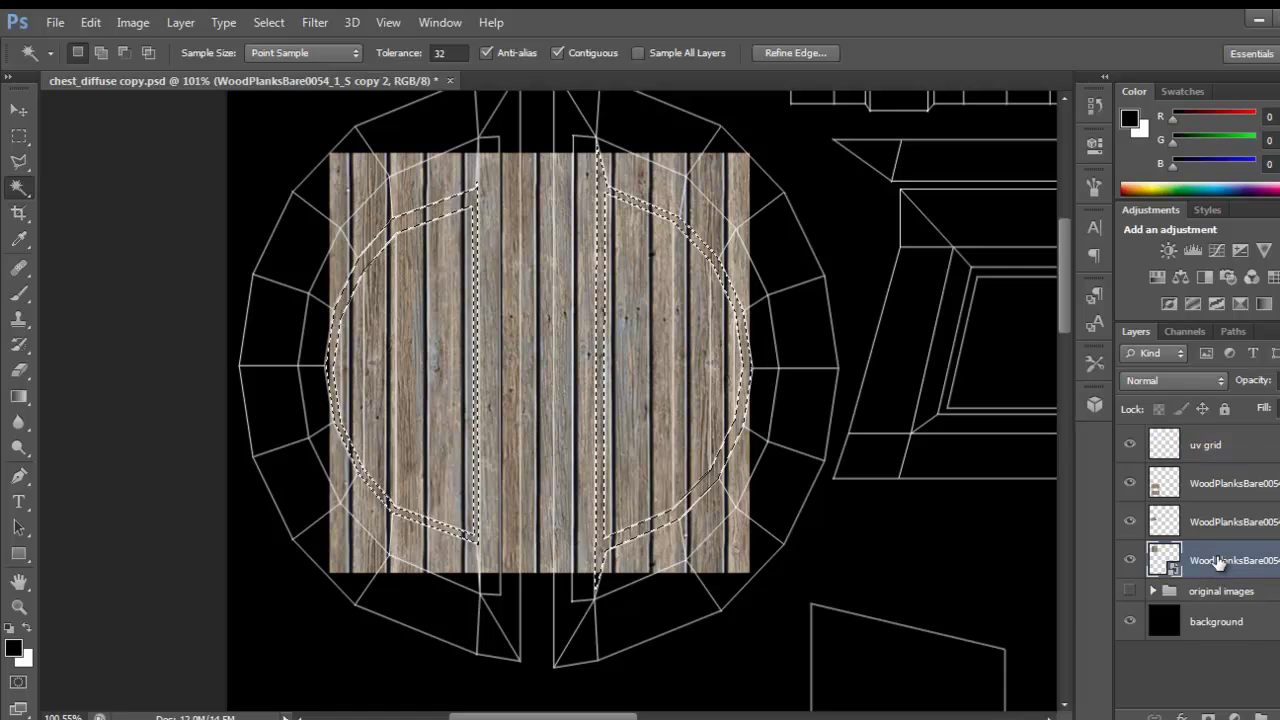
right_click(1217, 556)
left_click(856, 290)
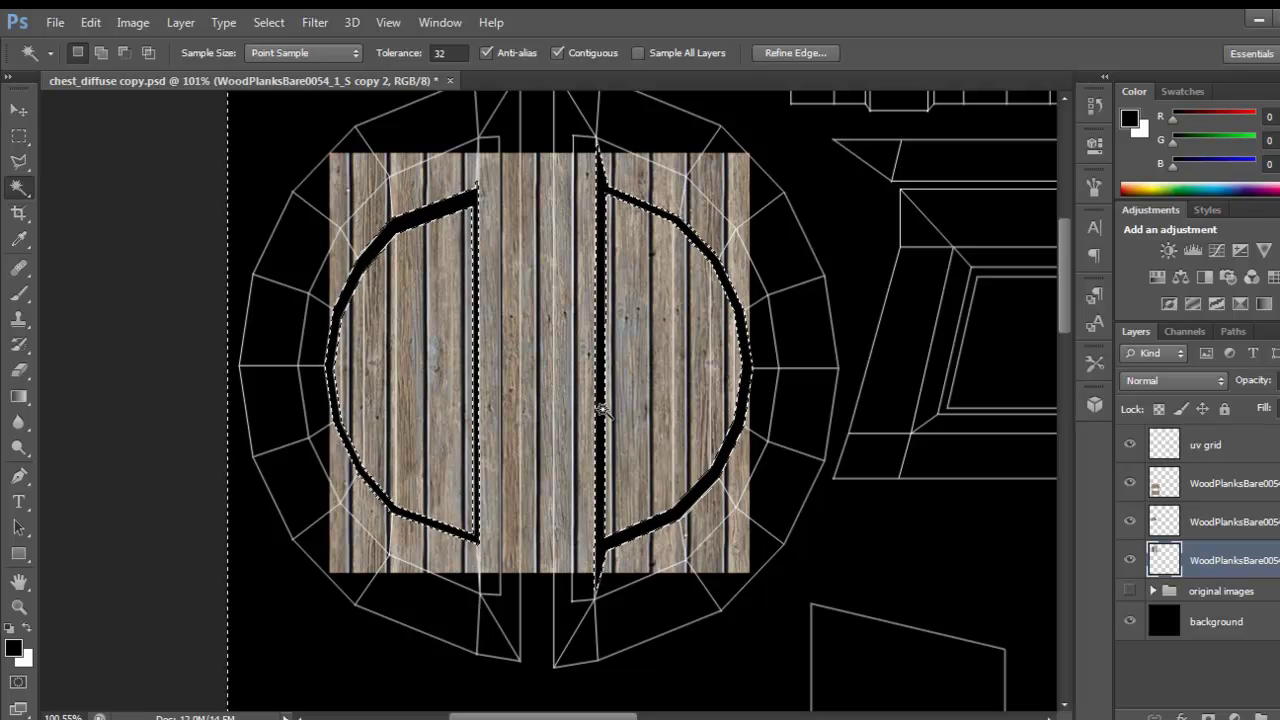
key("Delete")
key("ctrl+z")
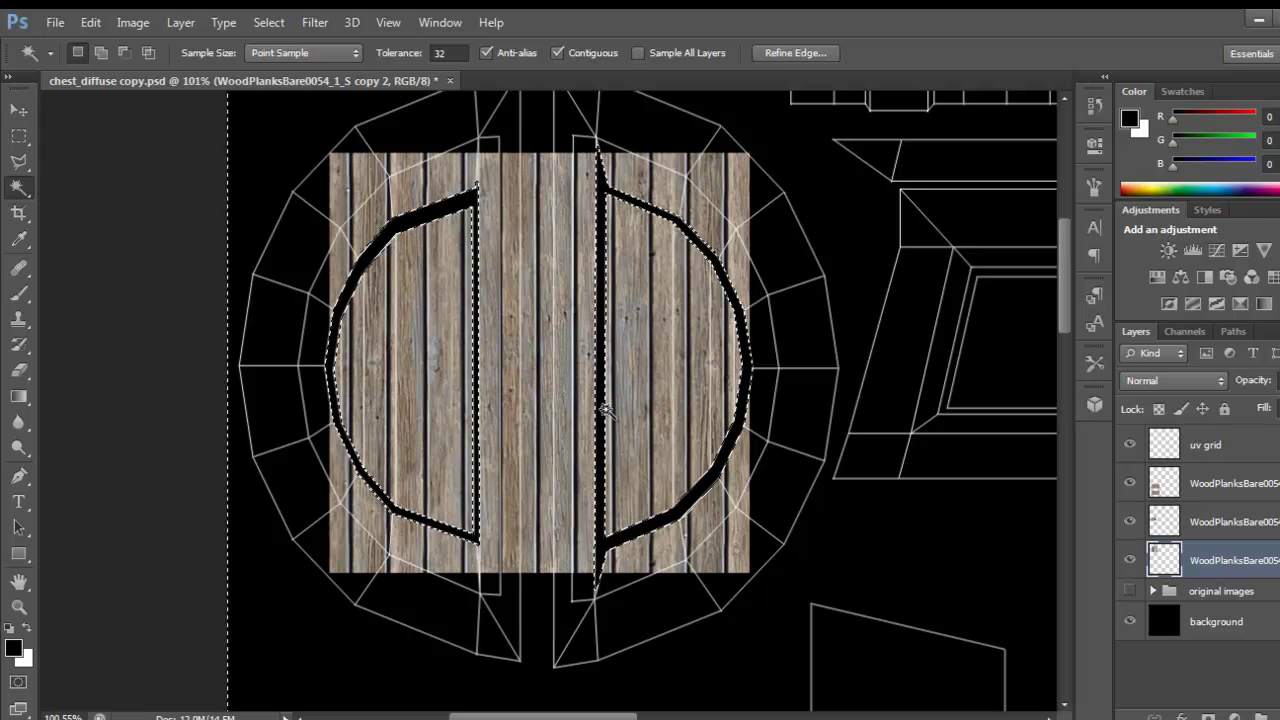
scroll(540, 300, "up", 3)
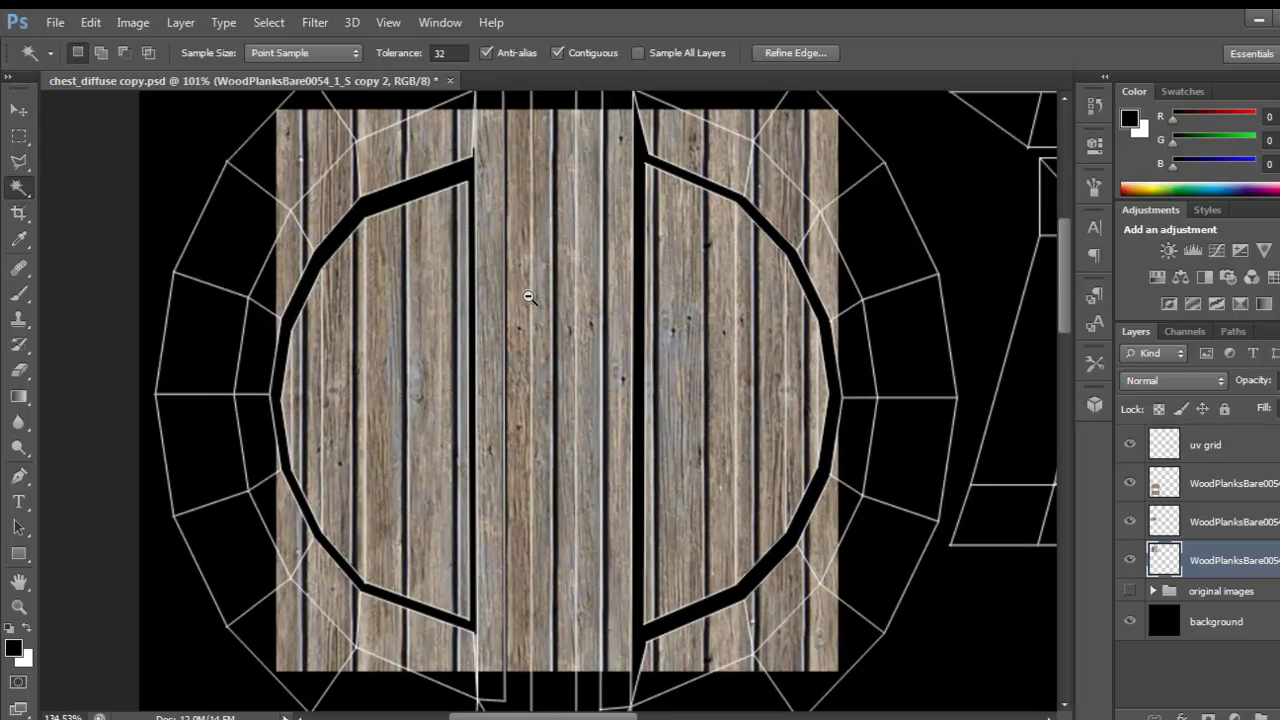
scroll(529, 297, "down", 1)
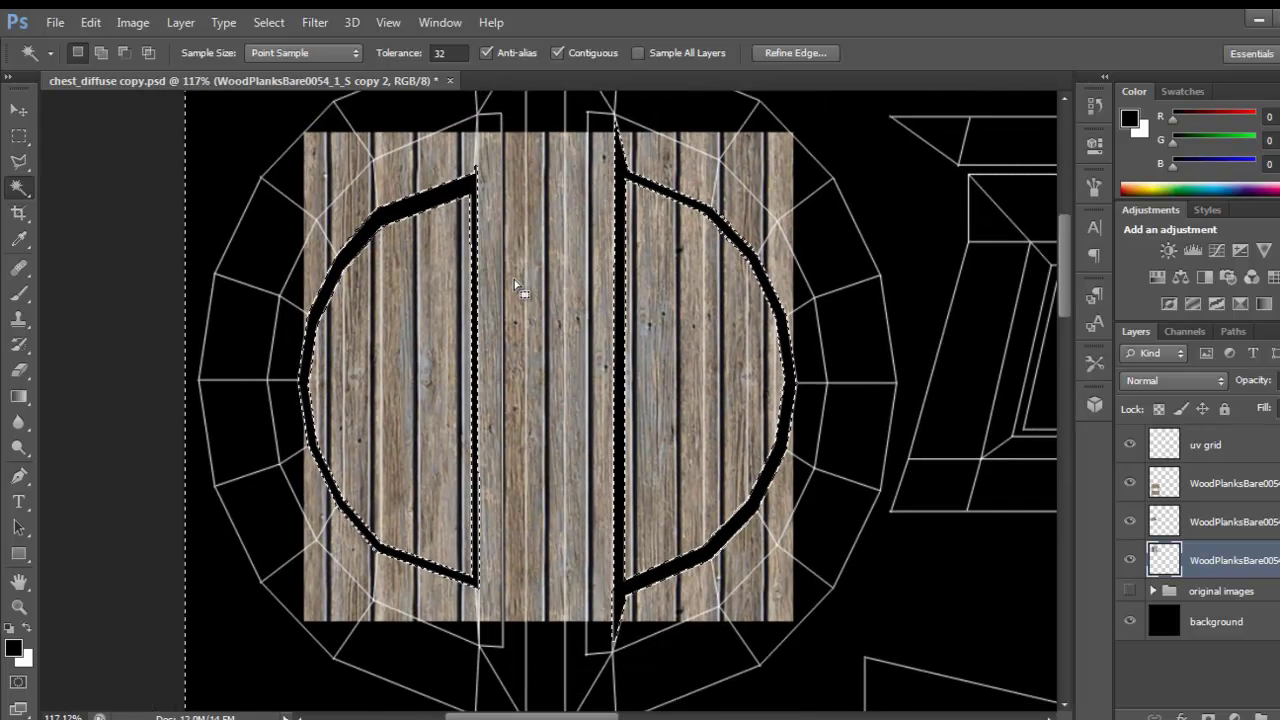
key("ctrl+d")
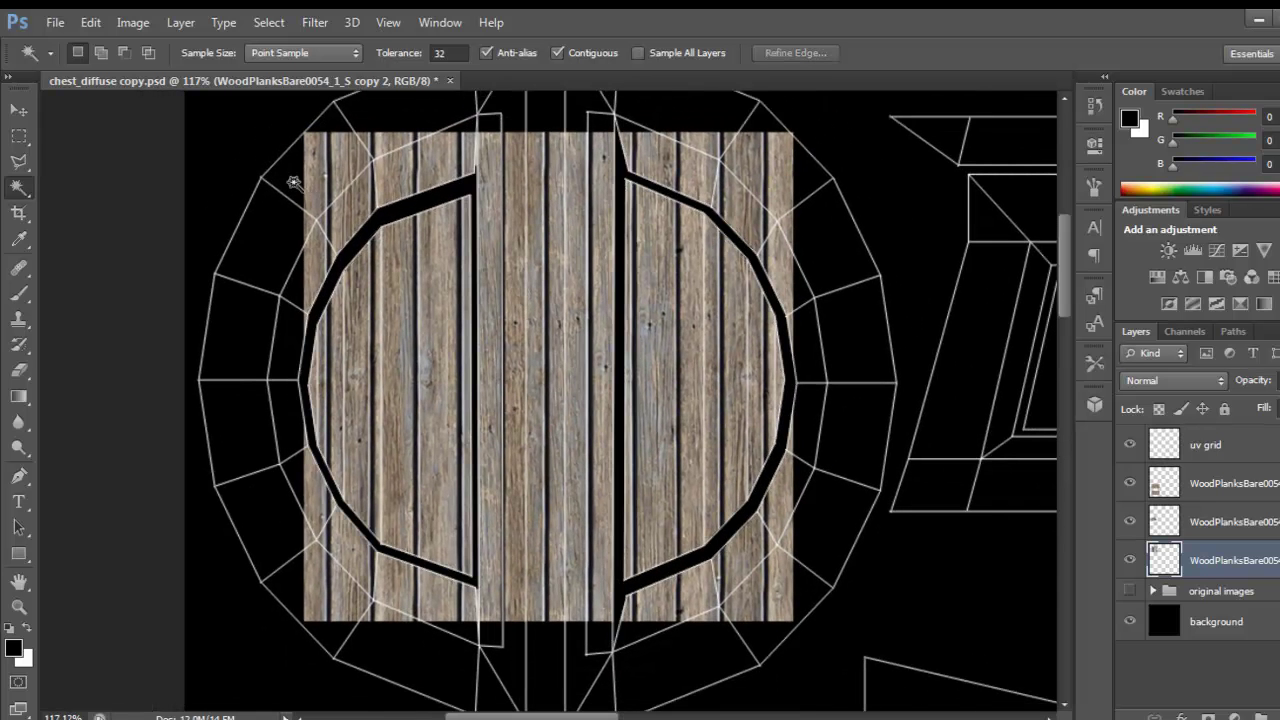
- Cut away rectangular chunks of planks outside the outer edges of the half-circle shells using the Rectangular Marquee
left_click(20, 136)
left_click_drag(258, 107, 785, 617)
key("Delete")
key("Delete")
key("Delete")
key("Delete")
key("Delete")
- Delete the vertical strip of planks between the two half-circle shells and clear the selection
left_click_drag(472, 147, 616, 672)
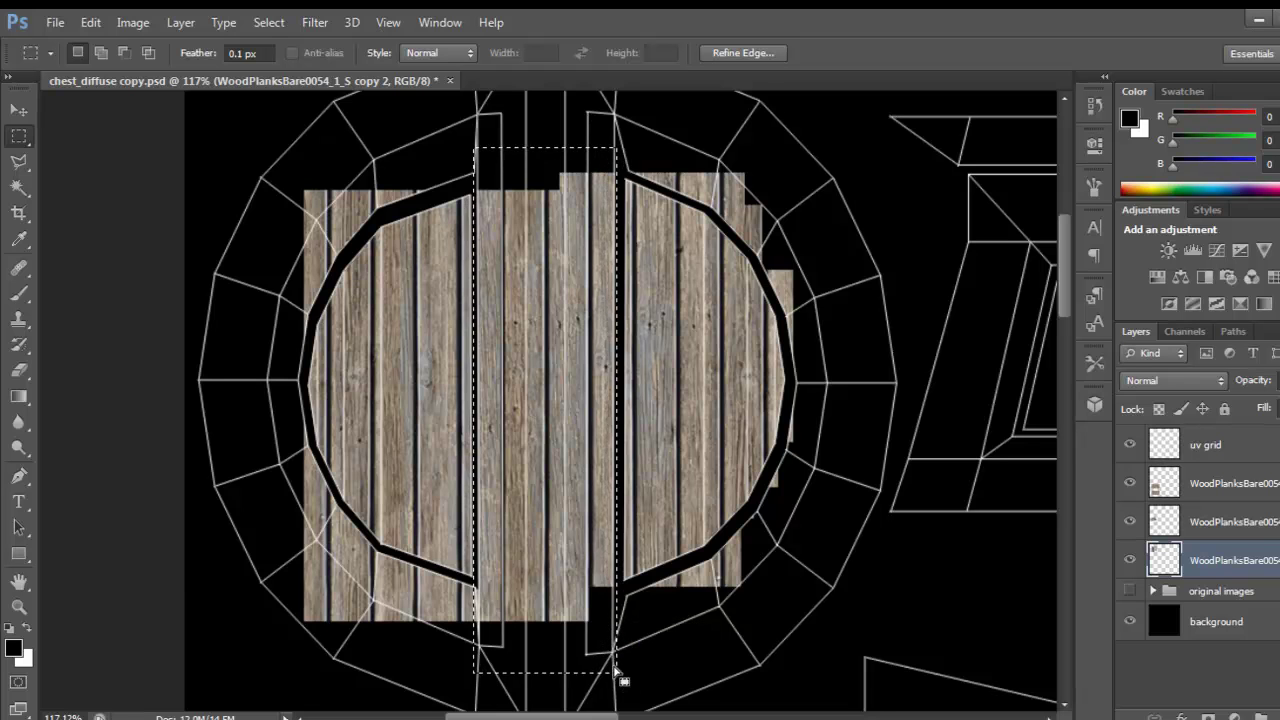
left_click_drag(550, 536, 553, 536)
key("Delete")
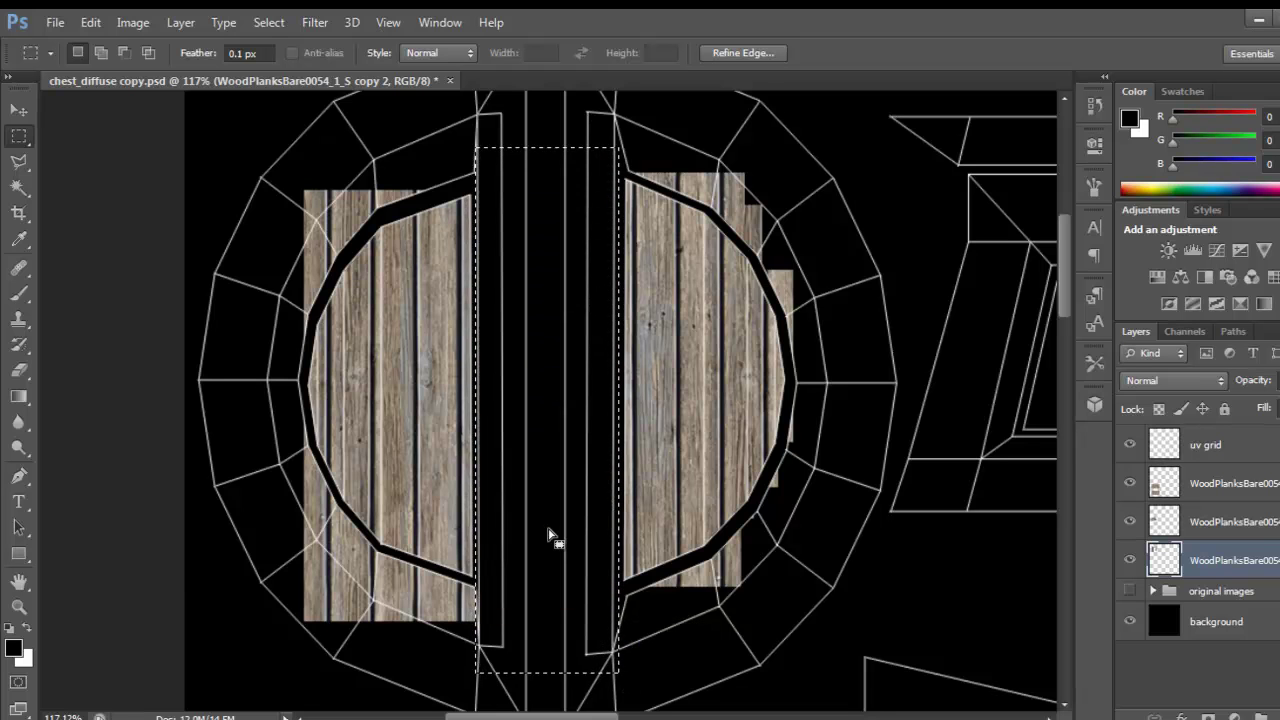
left_click_drag(571, 484, 567, 425)
left_click_drag(498, 404, 498, 472)
left_click_drag(596, 437, 581, 429)
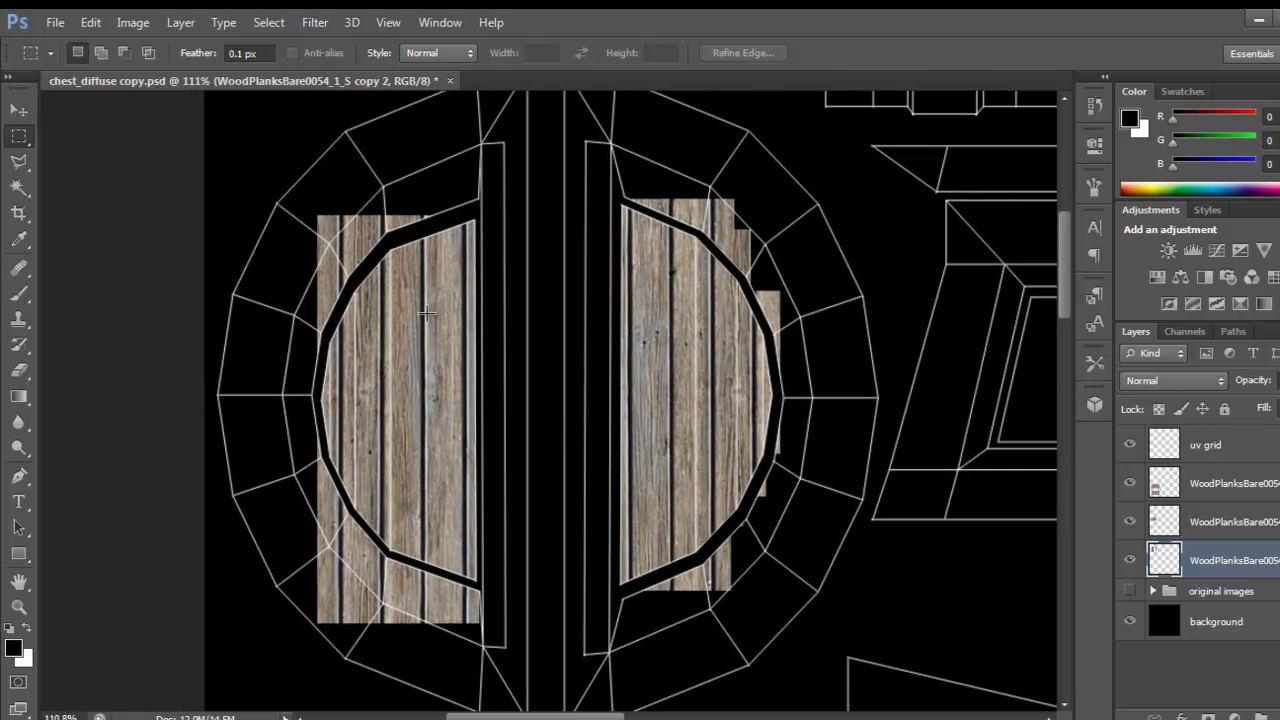
- Erase most of the leftover plank pieces outside the two half-circle outlines, reducing the Eraser to 33 px for the finer edges
key("e")
mouse_move(392, 200)
left_mouse_down()
mouse_move(357, 196)
mouse_move(305, 238)
mouse_move(329, 247)
mouse_move(375, 205)
mouse_move(313, 253)
mouse_move(267, 322)
mouse_move(319, 265)
mouse_move(284, 332)
left_mouse_up()
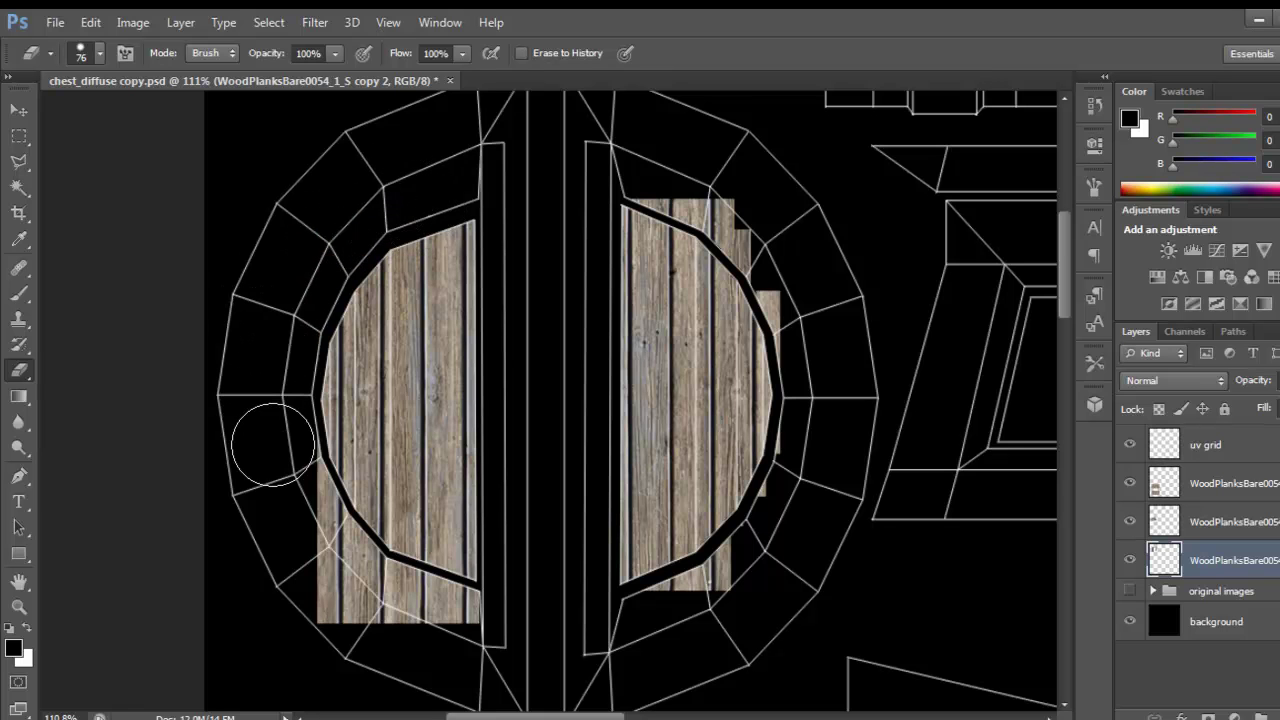
mouse_move(270, 470)
left_mouse_down()
mouse_move(242, 459)
mouse_move(259, 458)
mouse_move(350, 615)
mouse_move(300, 582)
left_mouse_up()
mouse_move(281, 521)
left_mouse_down()
mouse_move(387, 618)
mouse_move(401, 600)
mouse_move(328, 505)
left_mouse_up()
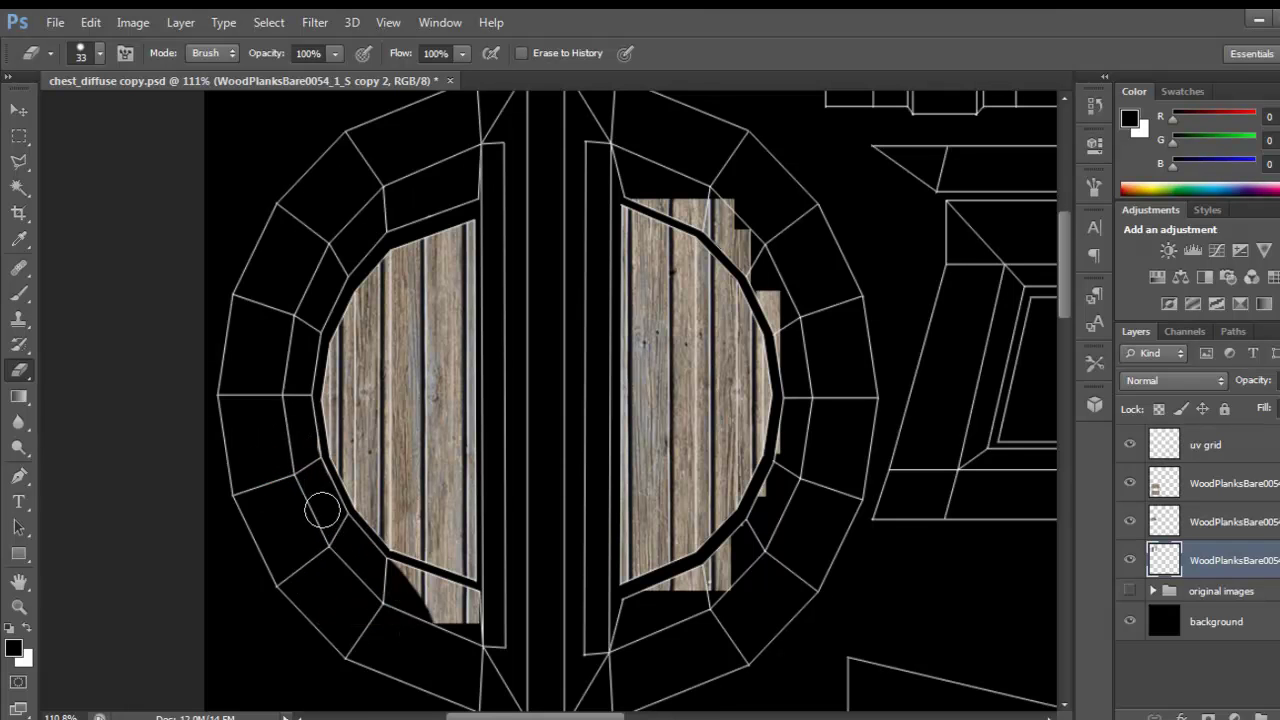
mouse_move(441, 611)
left_mouse_down()
mouse_move(476, 601)
mouse_move(337, 555)
mouse_move(468, 575)
mouse_move(464, 606)
mouse_move(443, 617)
mouse_move(280, 590)
left_mouse_up()
key("ctrl+alt+z")
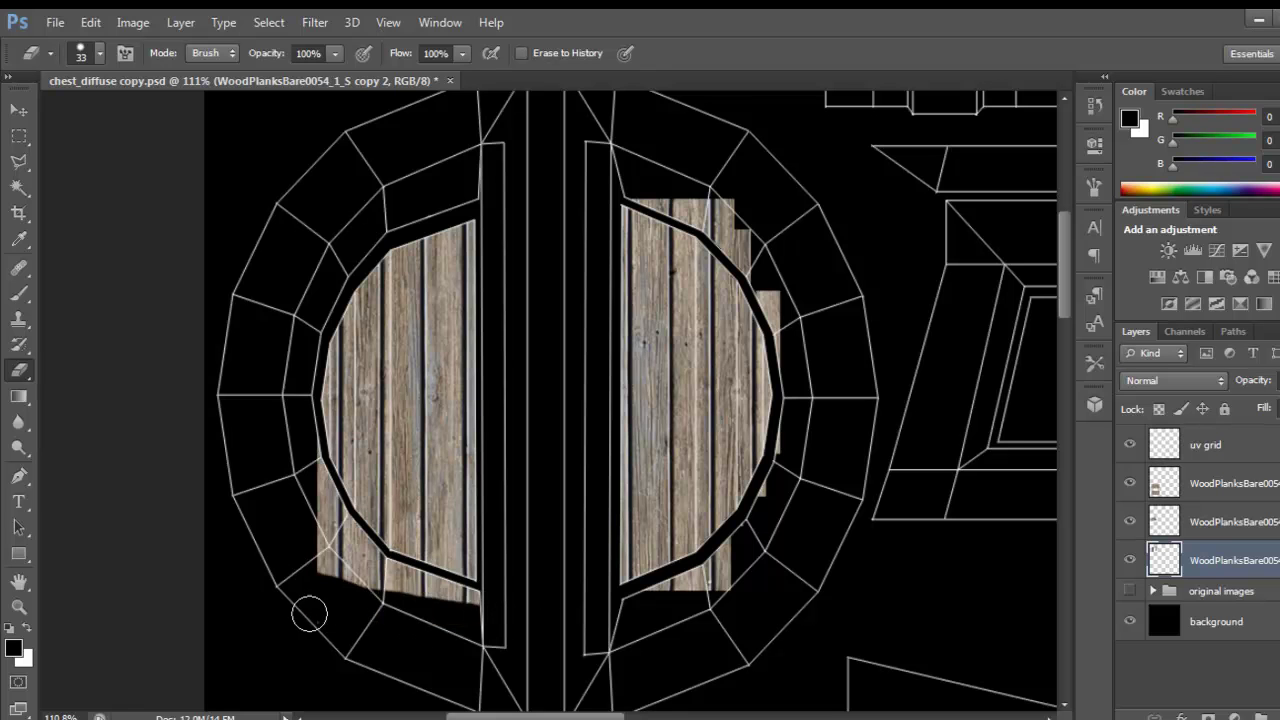
mouse_move(289, 526)
left_mouse_down()
mouse_move(374, 589)
mouse_move(459, 622)
mouse_move(293, 522)
left_mouse_up()
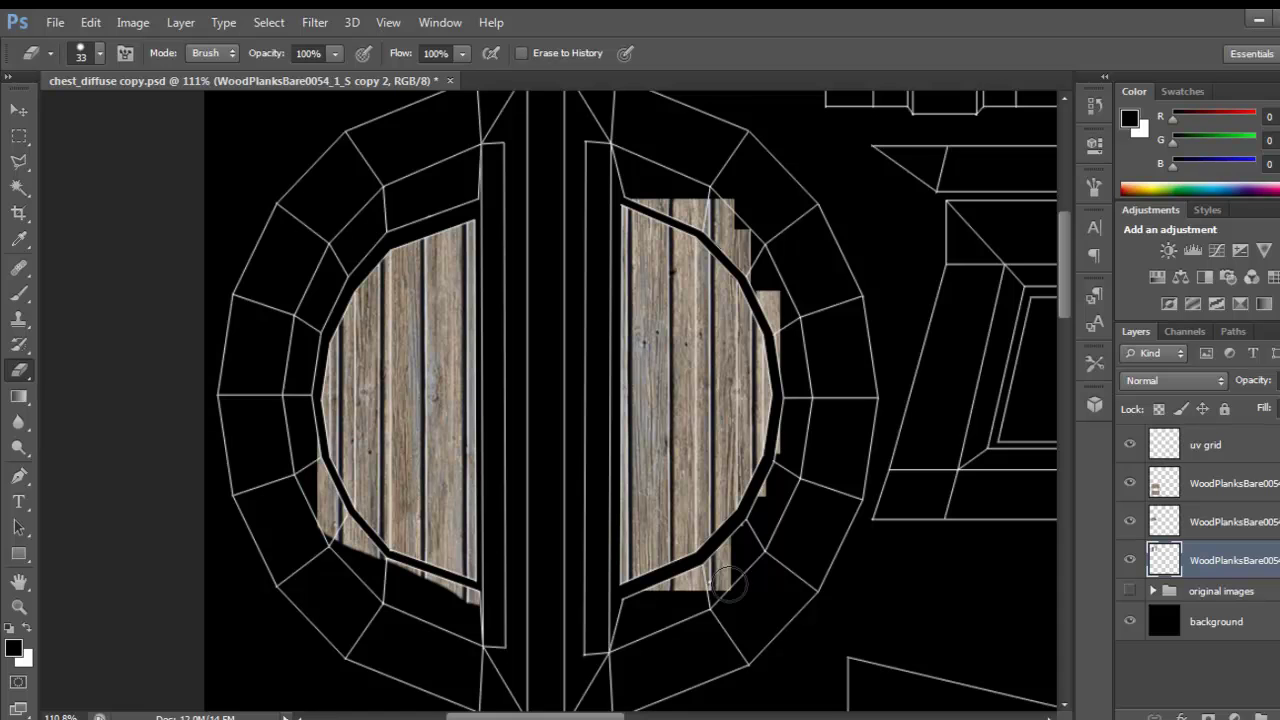
left_click_drag(724, 563, 748, 572)
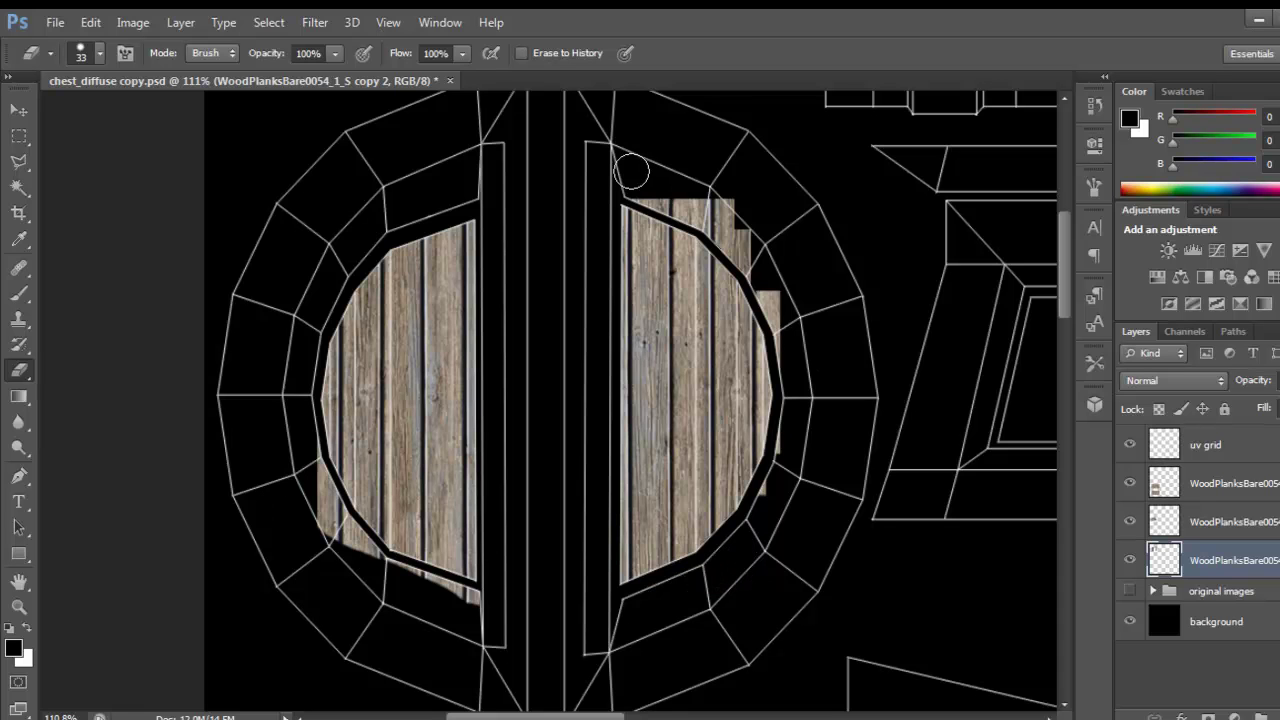
left_click_drag(631, 172, 729, 214)
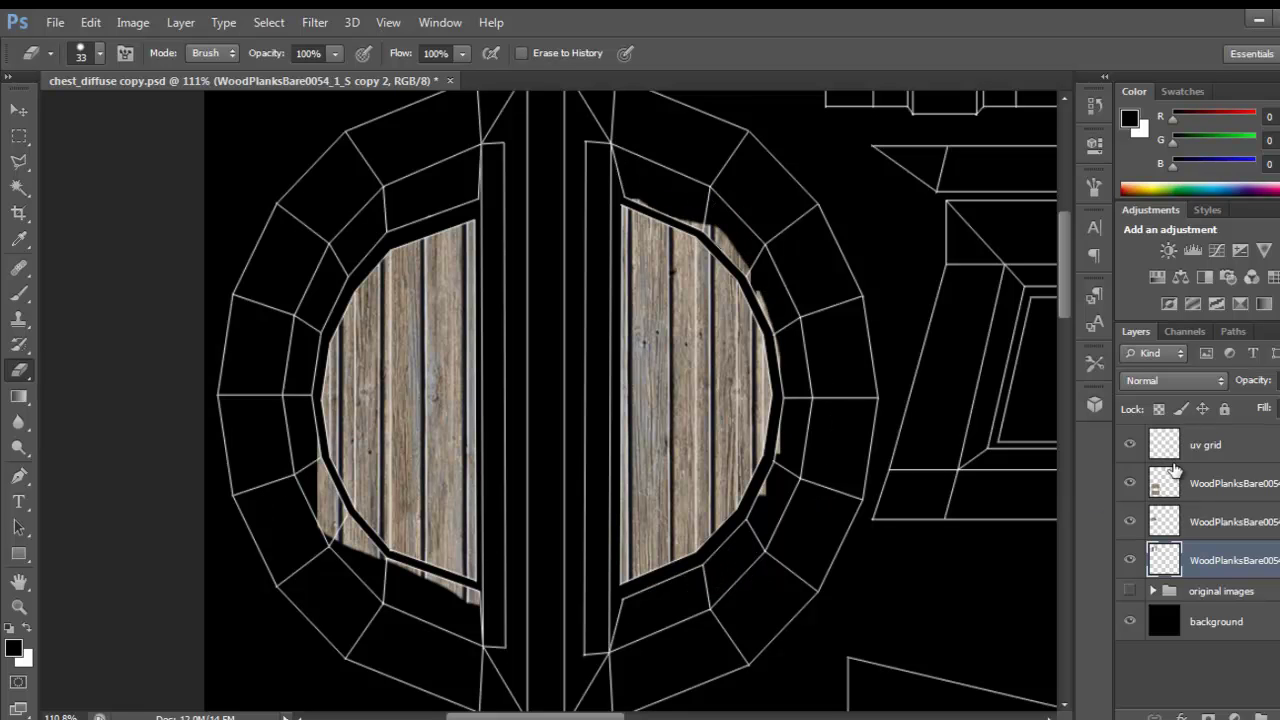
- Hide the uv grid layer and save over chest_diffuse copy.psd with Maximize Compatibility enabled
left_click(1130, 444)
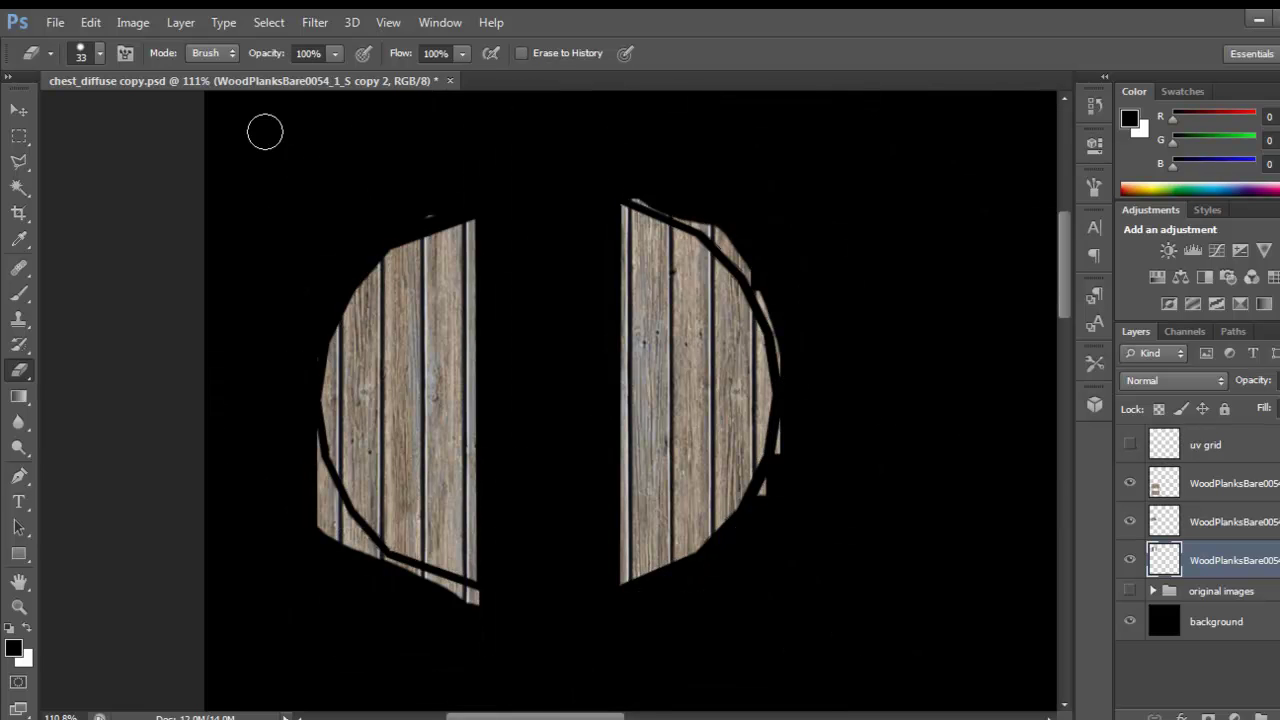
left_click(62, 24)
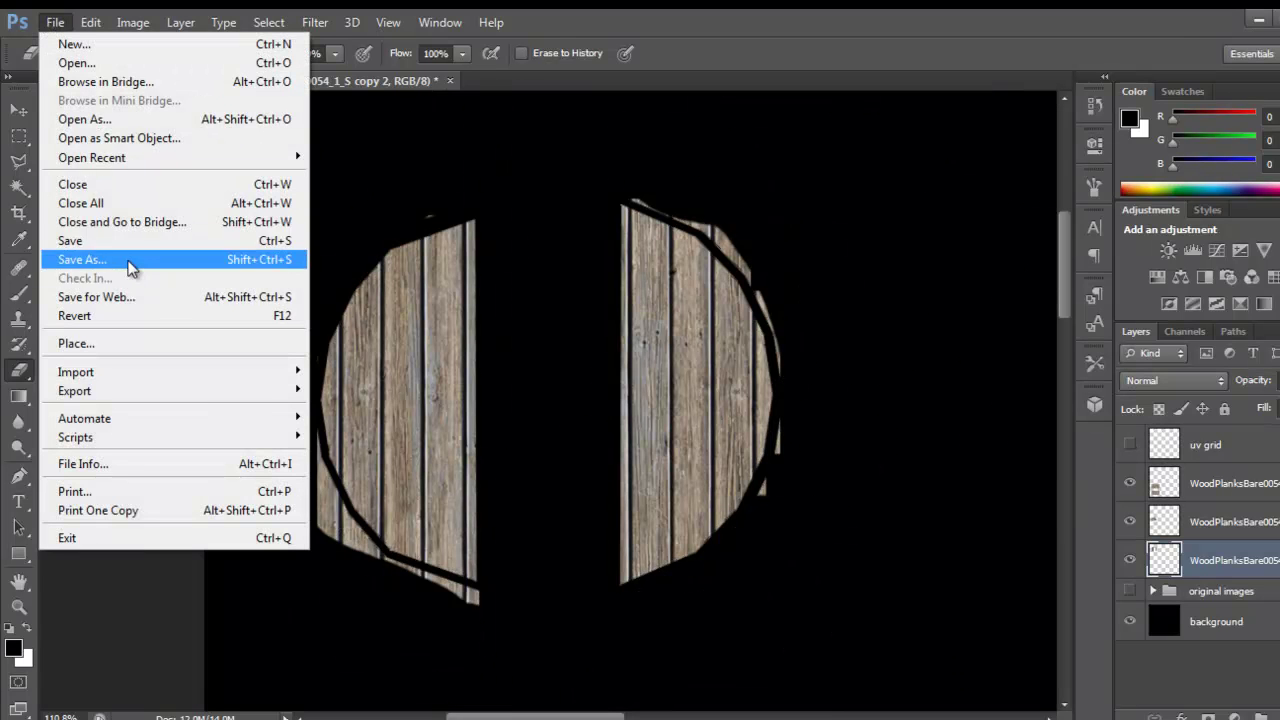
left_click(155, 259)
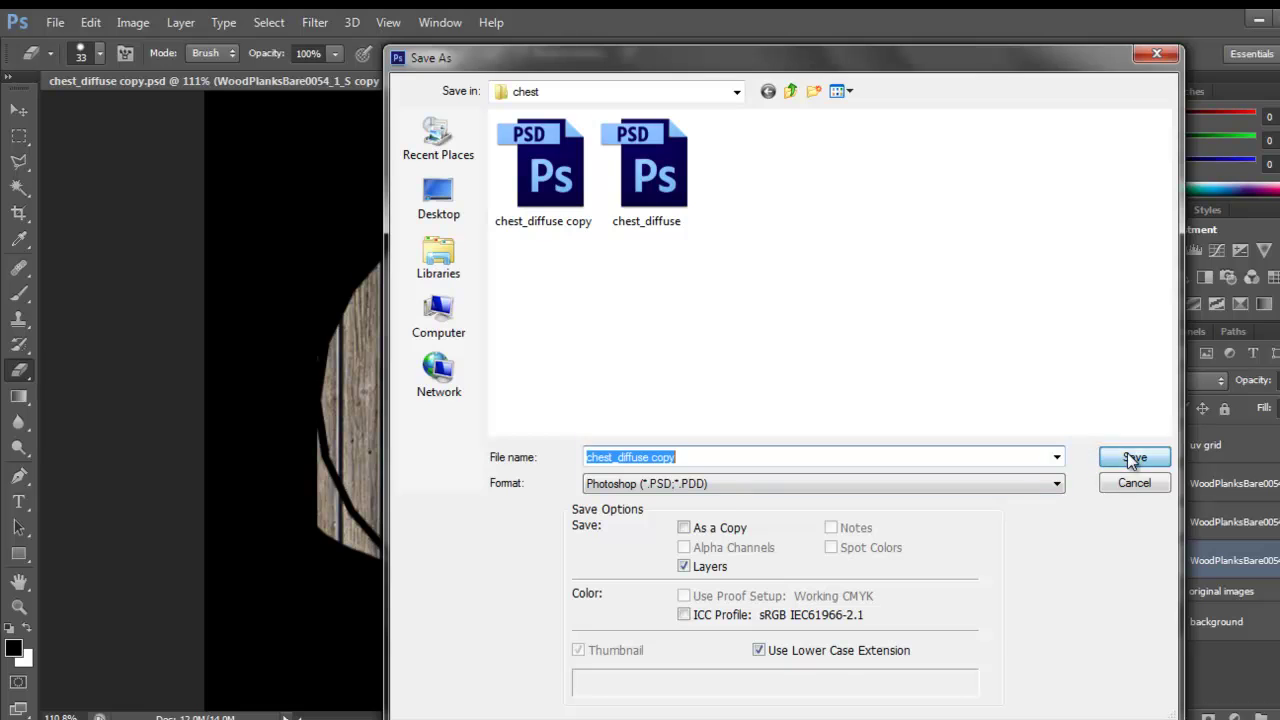
left_click(1133, 460)
left_click(643, 297)
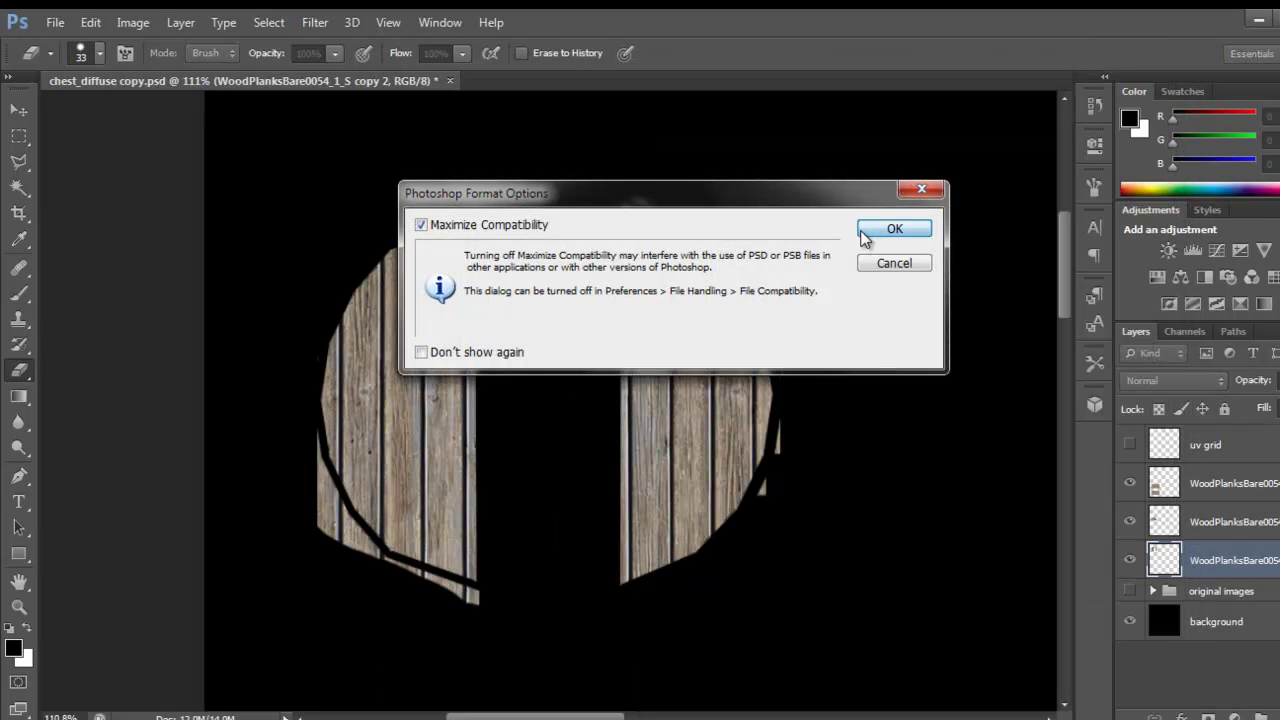
left_click(862, 232)
- Switch to Maya and reload the chest_diffuse copy.psd color texture on the lid's chestMat1 material
key("alt+Tab")
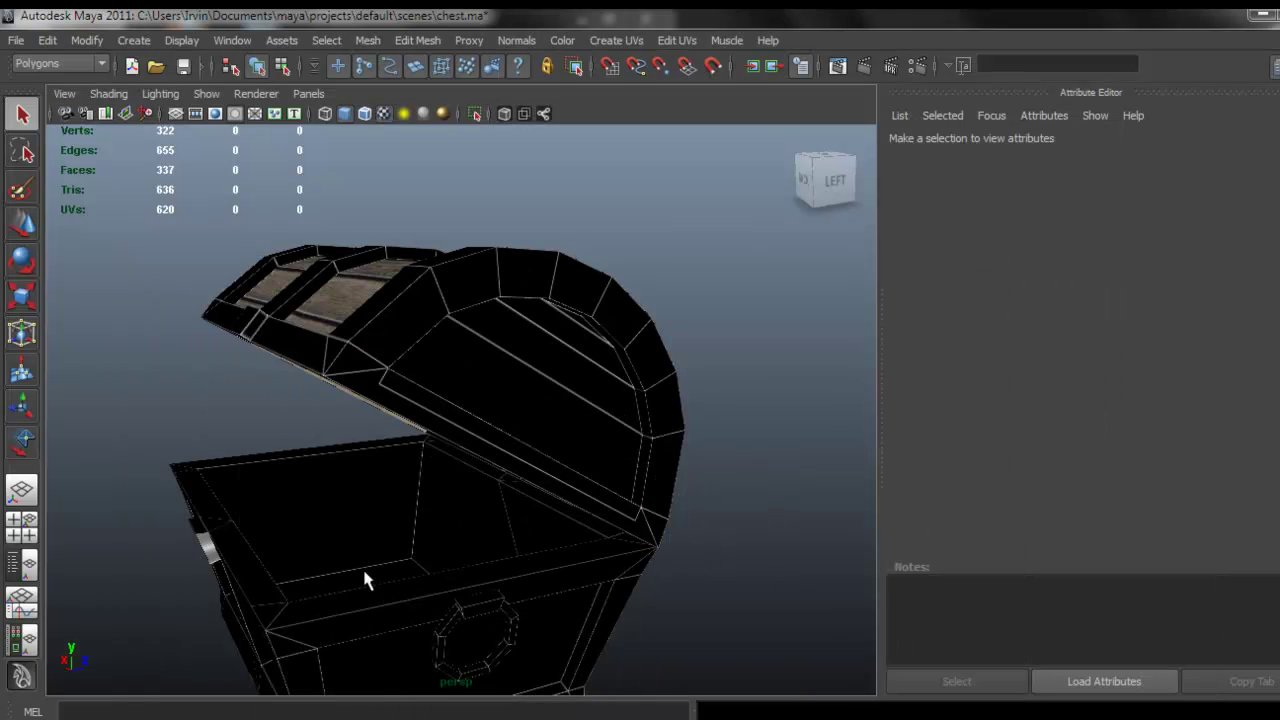
left_click(524, 371)
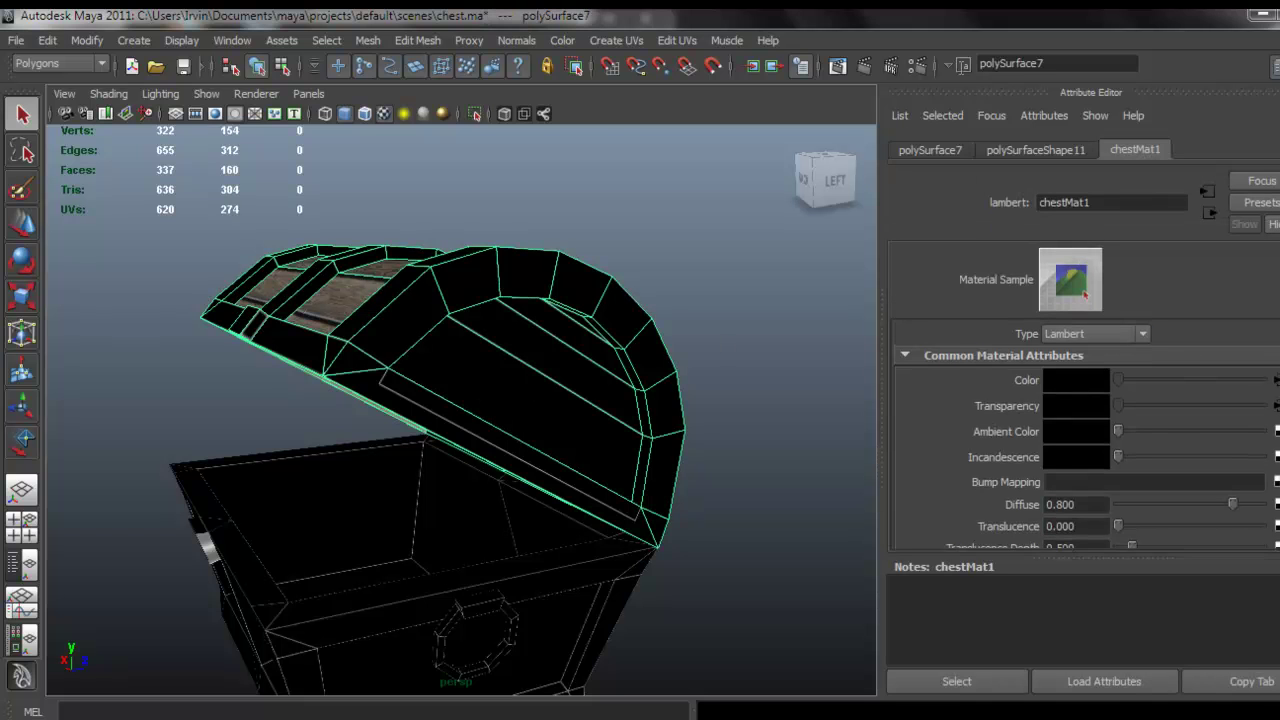
left_click(1276, 380)
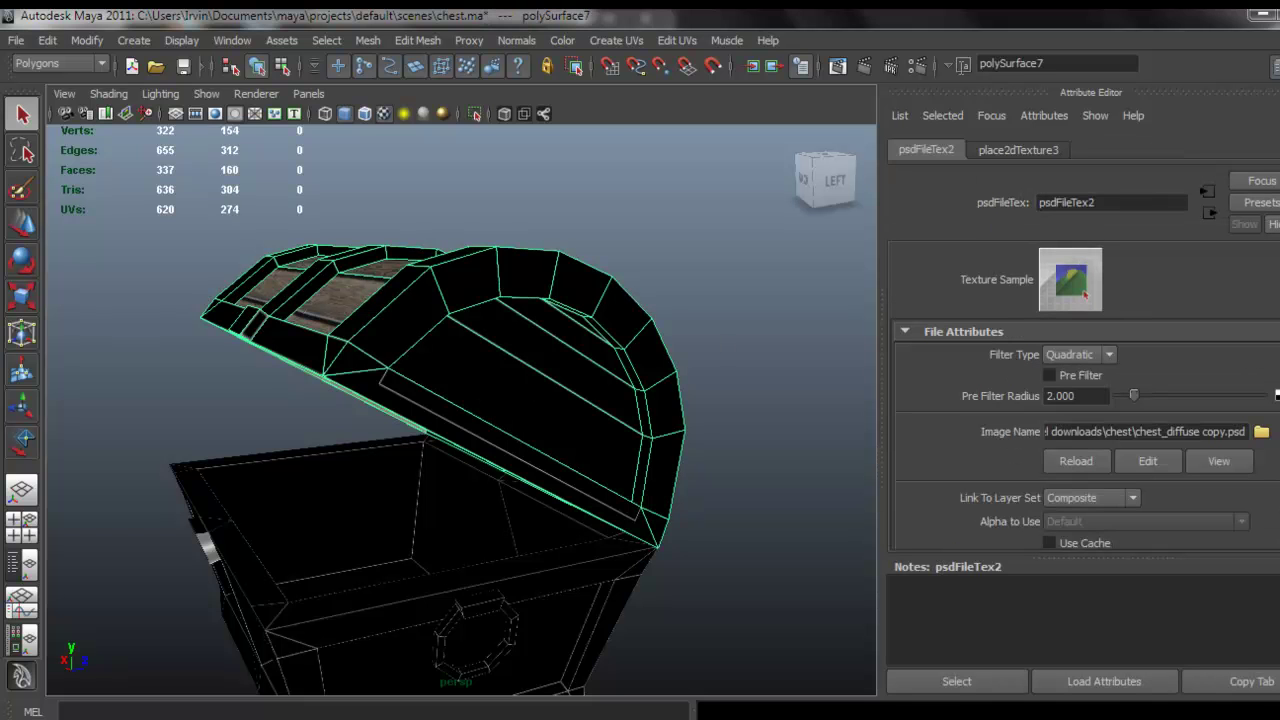
left_click(1076, 461)
- Deselect the lid and examine how the planks sit on its curved top and its half-circle ends
left_click_drag(638, 416, 698, 368)
left_click(701, 365)
left_click_drag(531, 367, 445, 468)
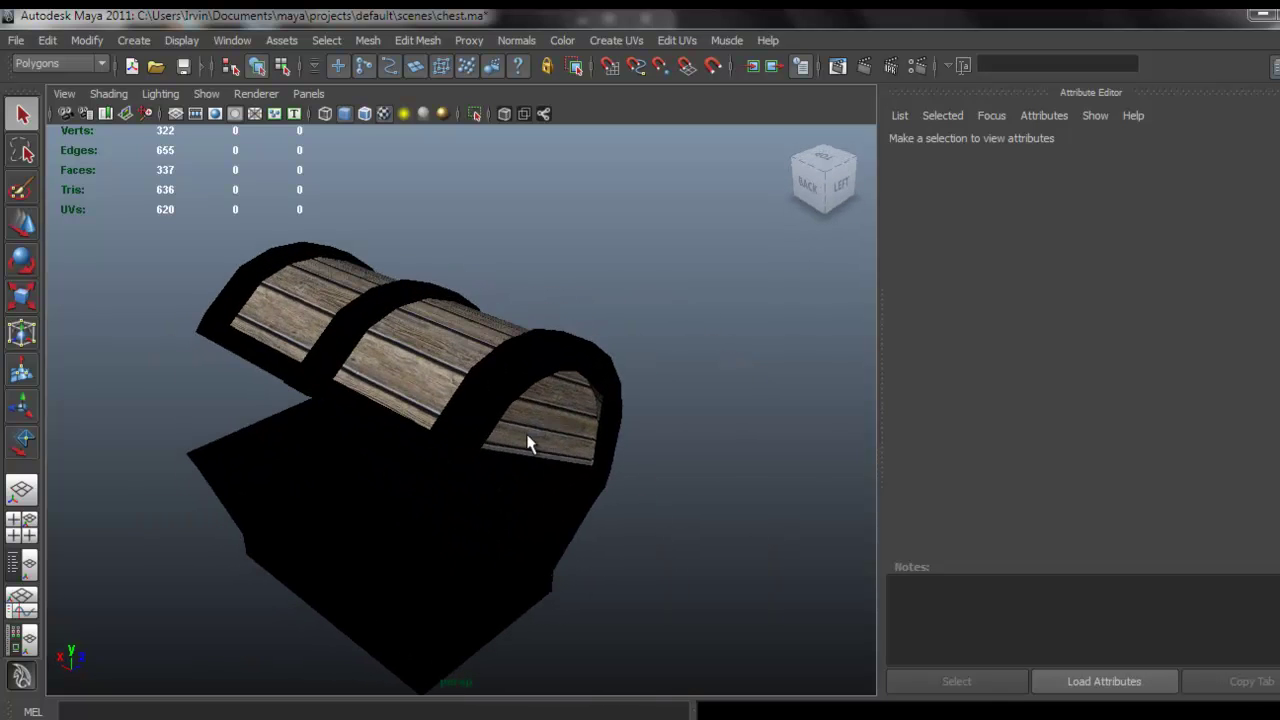
left_click_drag(565, 440, 617, 440)
left_click_drag(670, 472, 626, 460)
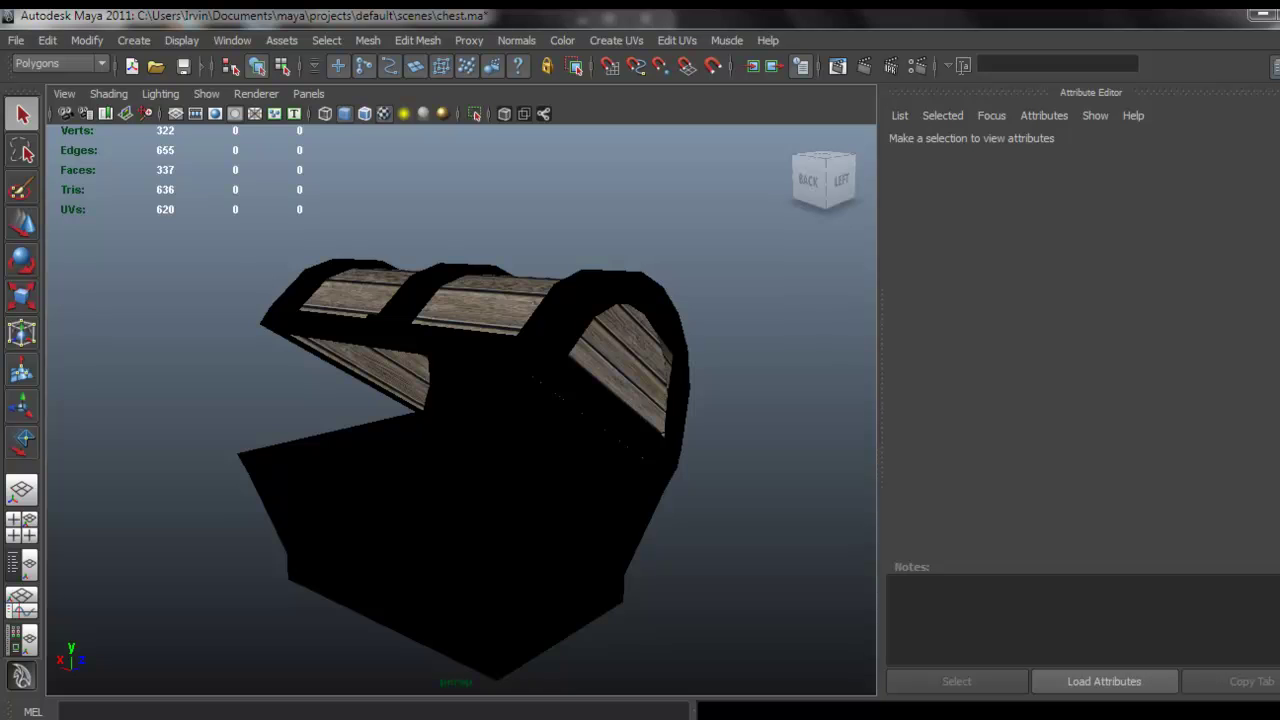
left_click_drag(669, 496, 720, 522)
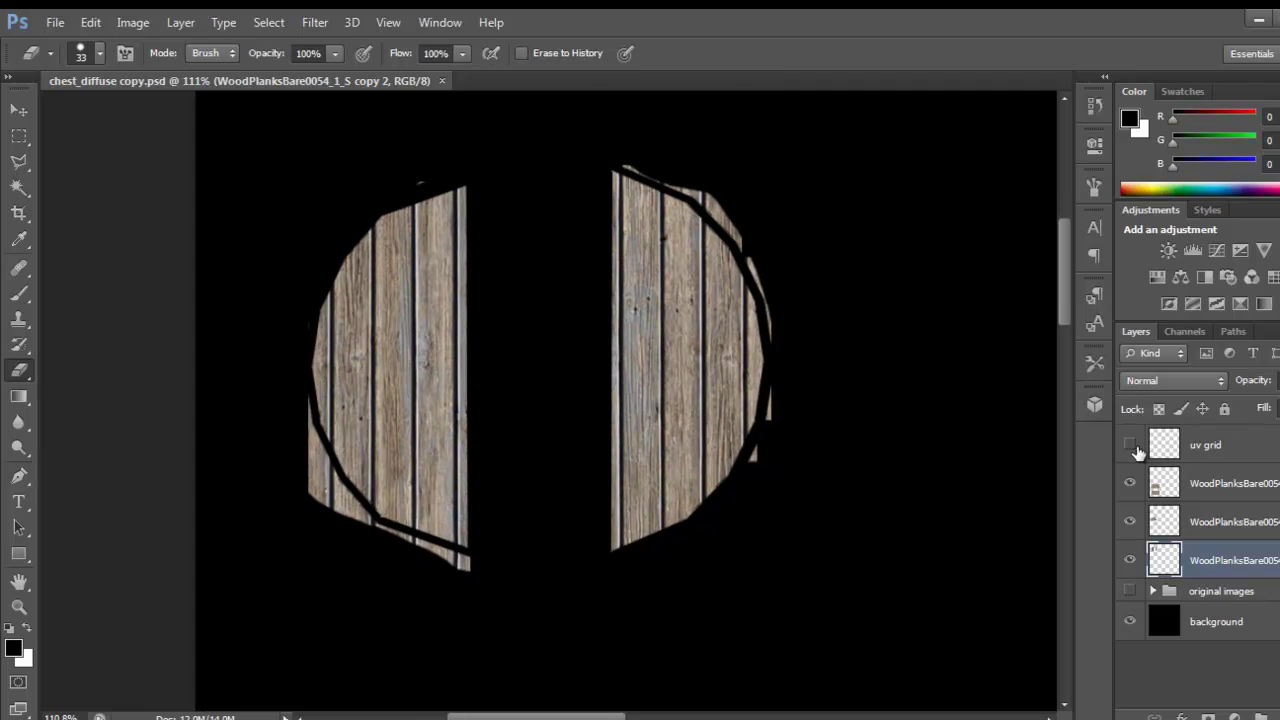
- Switch back to Photoshop and show the uv grid layer again over the plank shells
left_click(1134, 448)
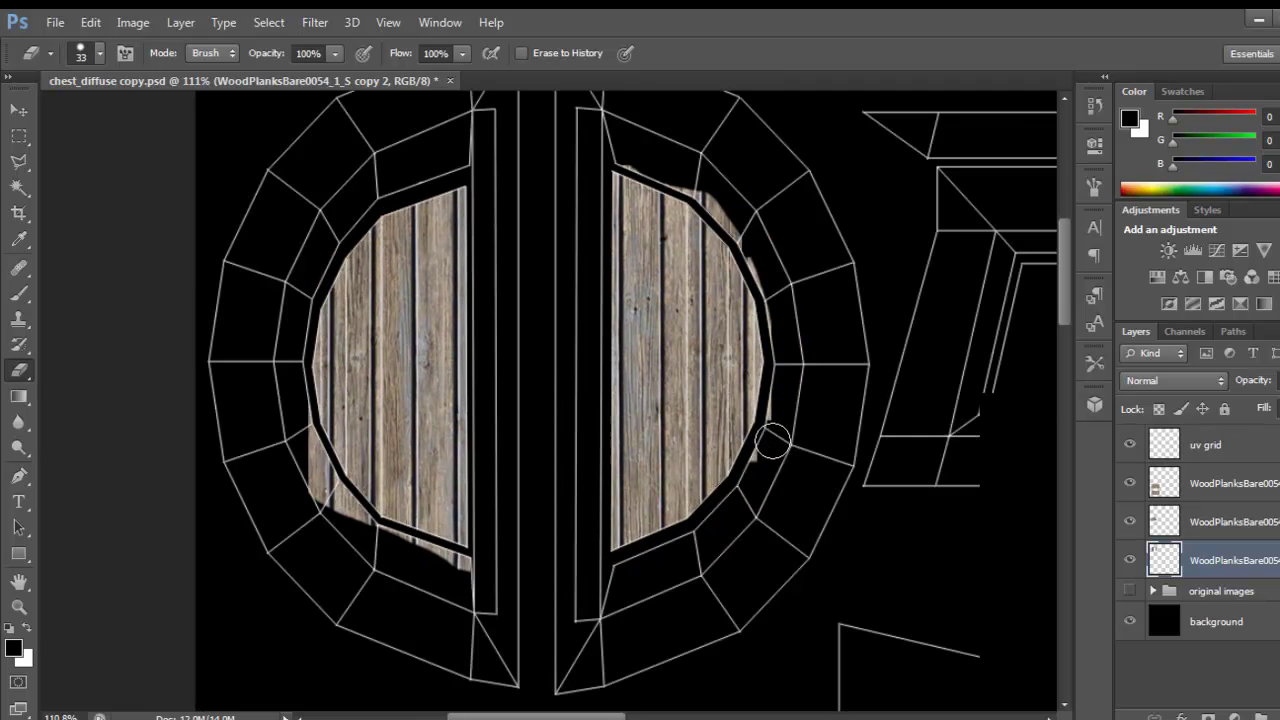
scroll(740, 434, "down", 4)
left_click_drag(774, 560, 667, 337)
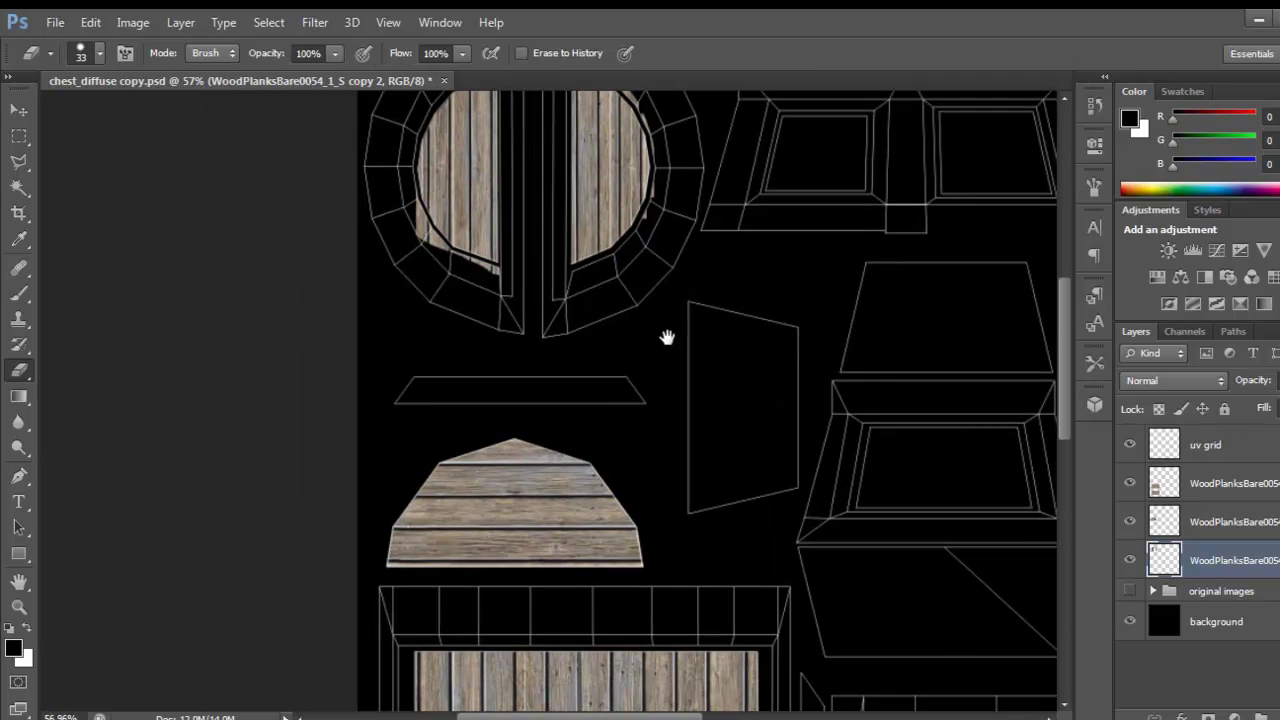
scroll(713, 501, "down", 2)
left_click_drag(726, 491, 615, 322)
left_click_drag(629, 451, 595, 520)
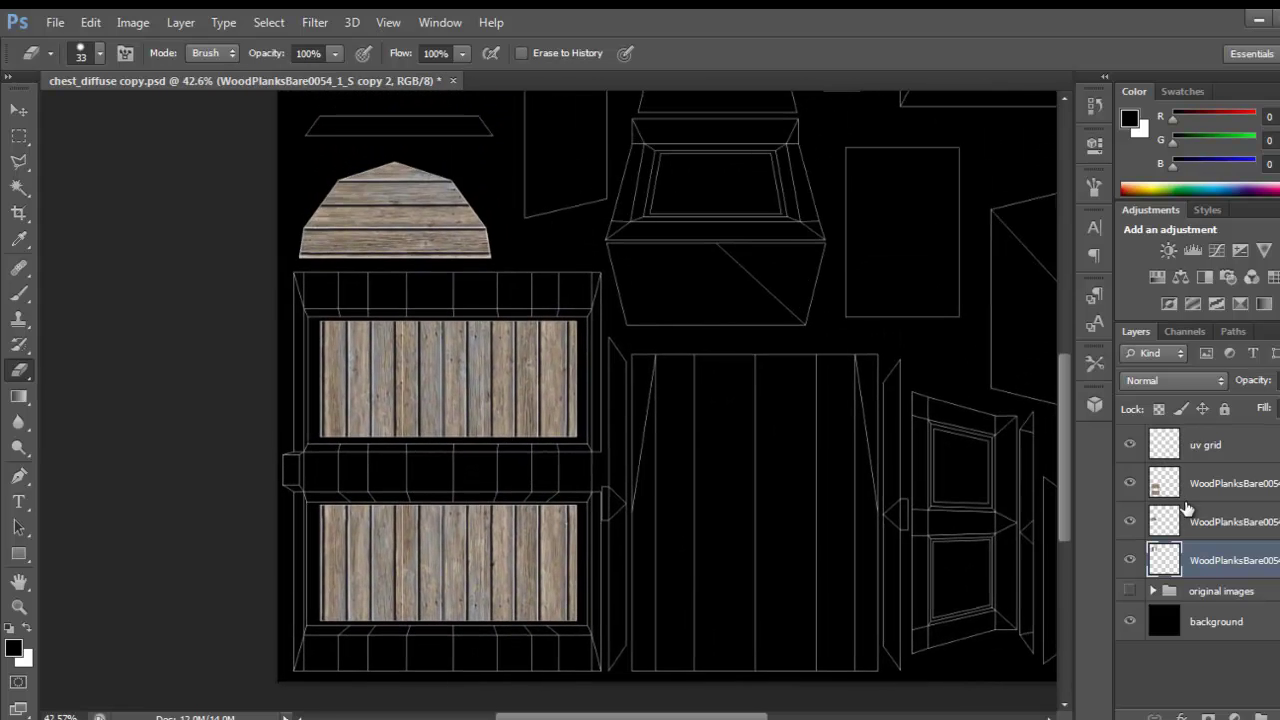
- Place the MetalBare0102_S image from the metals folder into the texture document
left_click(55, 22)
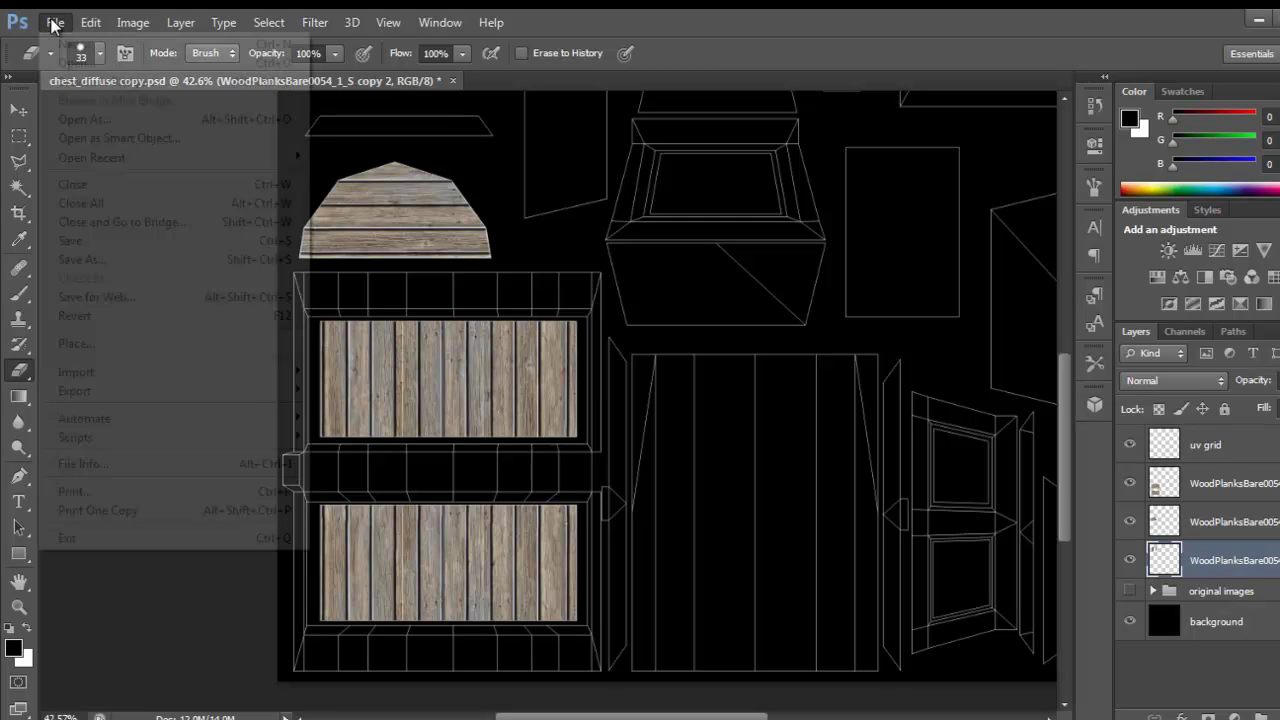
left_click(102, 350)
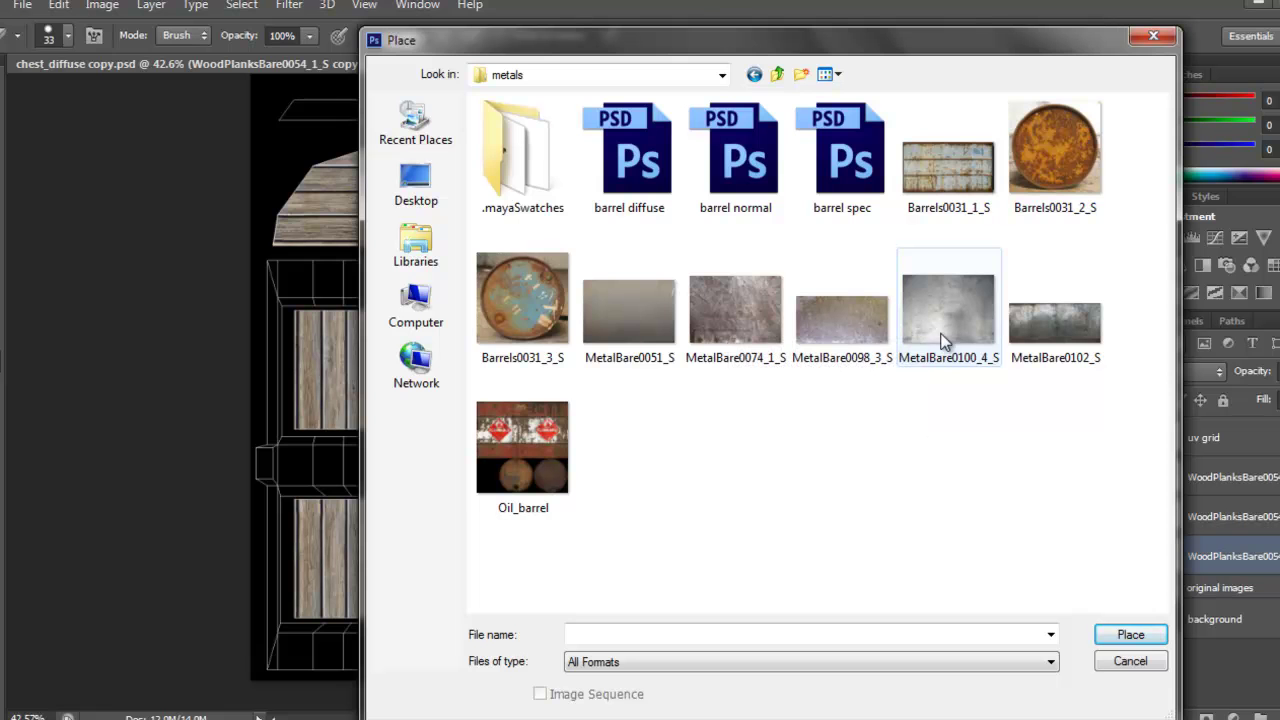
left_click(1075, 340)
double_click(1075, 340)
scroll(585, 405, "up", 3)
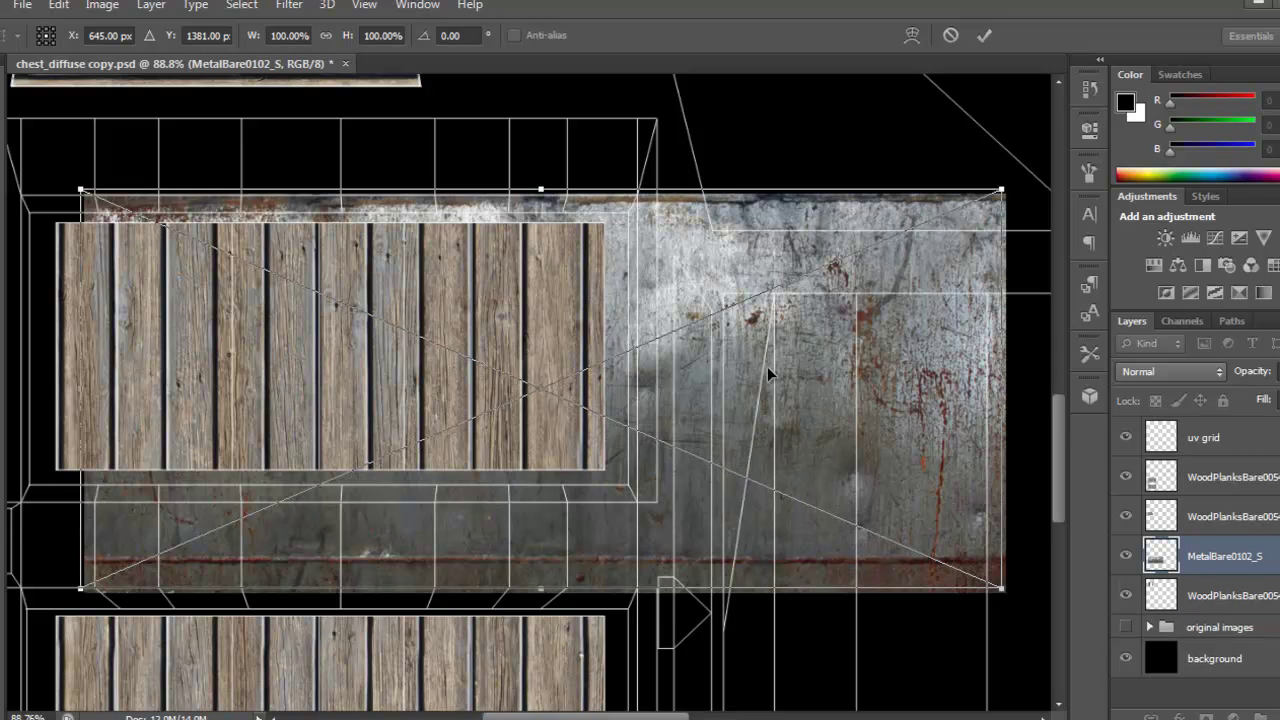
- Position the metal image behind the upper rectangular plank panel so it covers the surrounding frame shell, and commit the placement
left_click_drag(743, 355, 723, 311)
left_click_drag(616, 327, 708, 334)
left_click_drag(878, 326, 880, 323)
key("Return")
key("b")
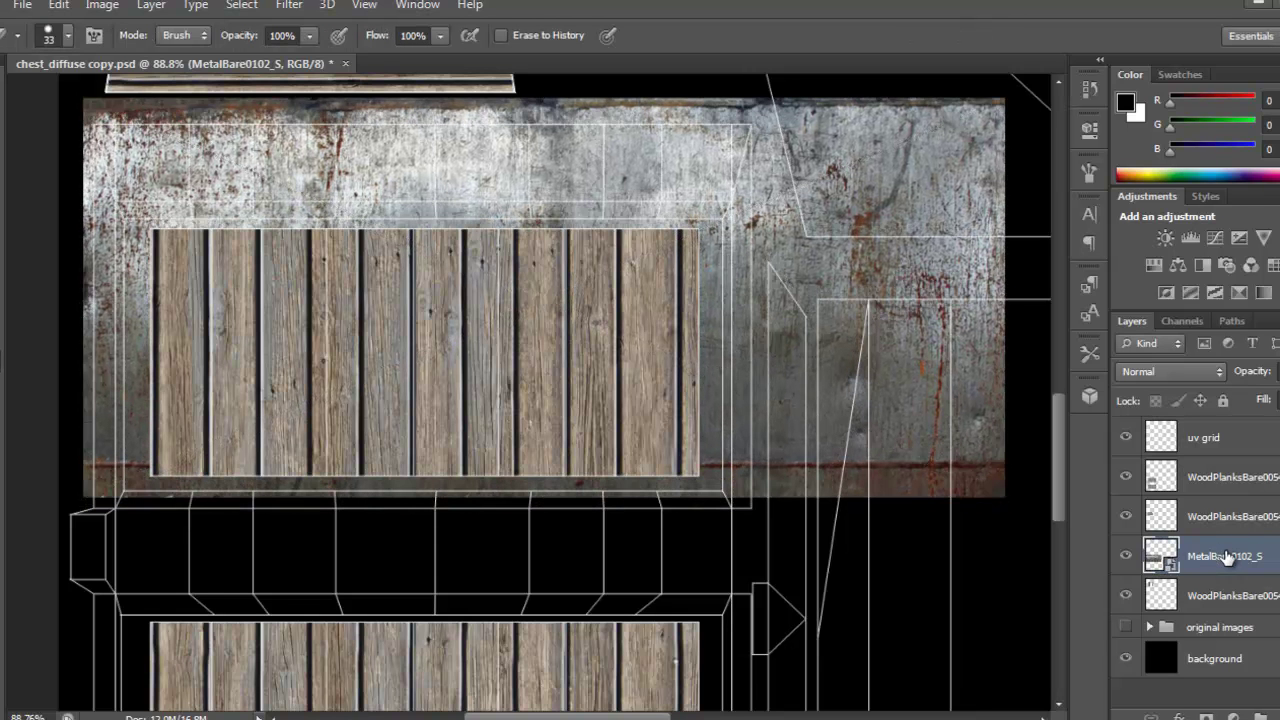
- Duplicate the MetalBare0102_S layer and store one copy in the original images group
key("ctrl+j")
left_click_drag(1226, 555, 1254, 668)
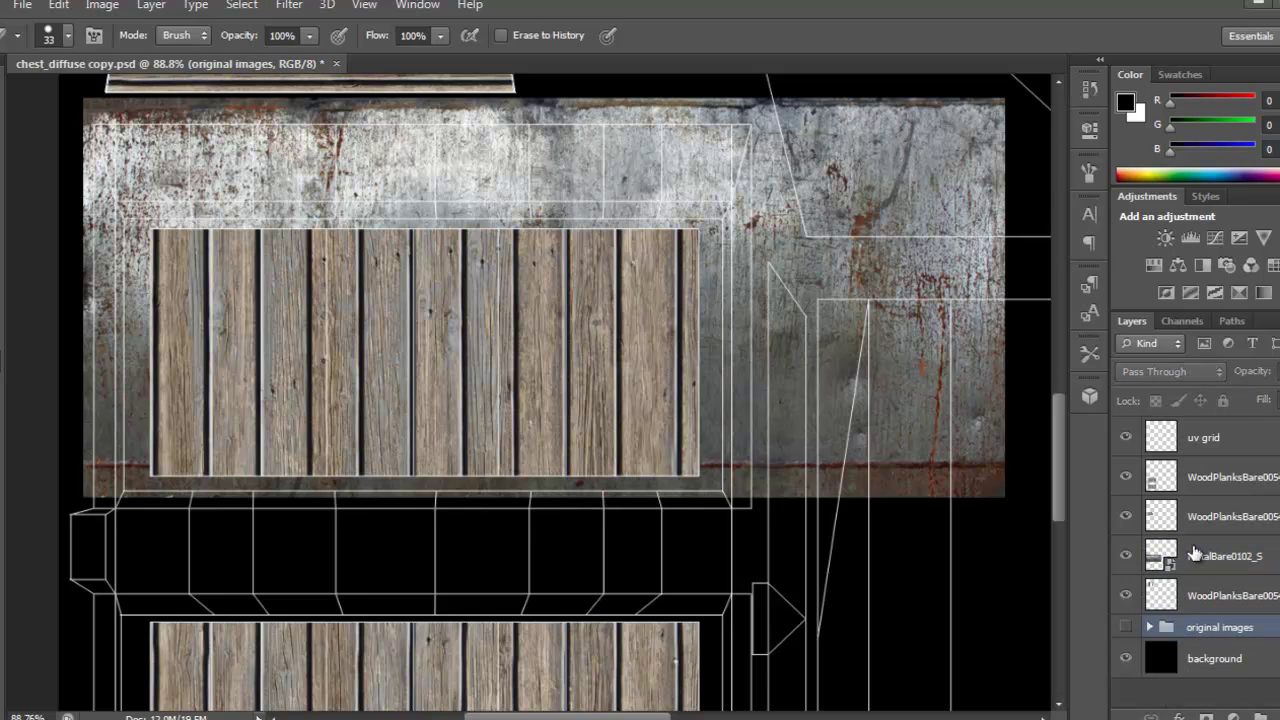
left_click(1148, 628)
left_click(1148, 628)
- Duplicate the metal image downward twice so it covers the lower plank panel's frame and the bottom strip shell
left_click(1213, 555)
left_click_drag(605, 379, 595, 321)
left_click_drag(685, 358, 627, 341)
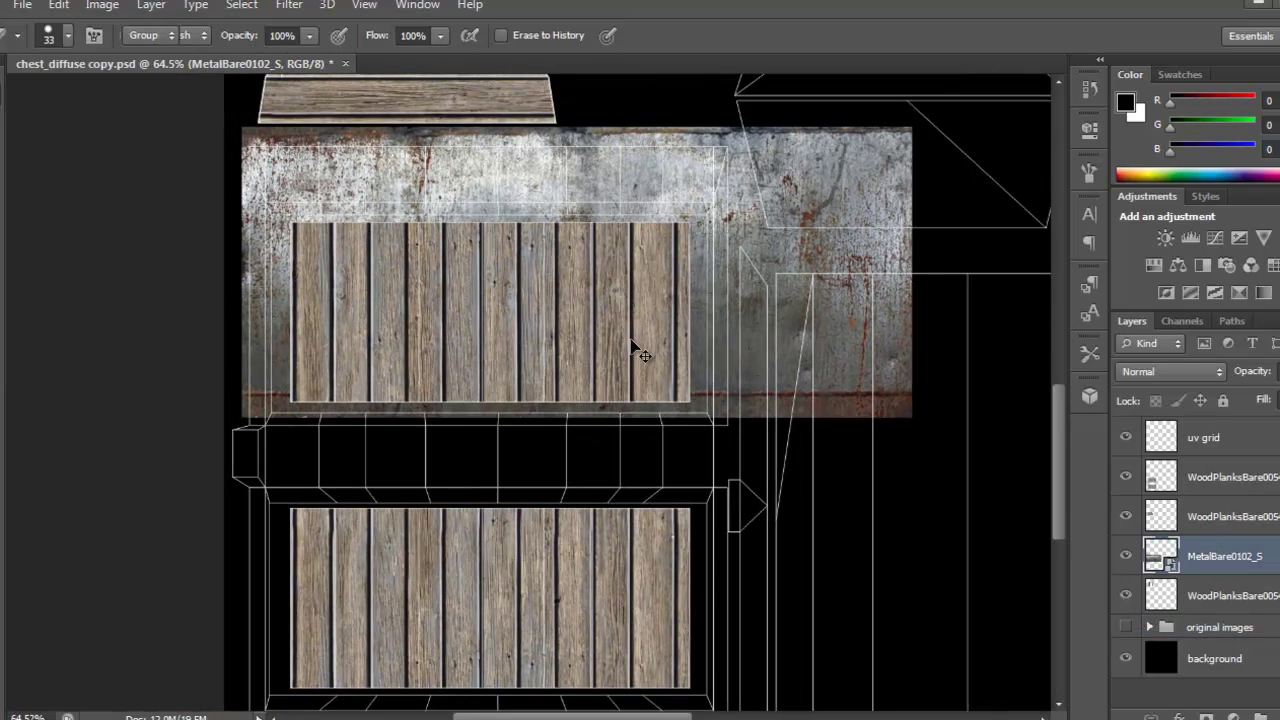
key("v")
mouse_move(761, 338)
left_mouse_down()
mouse_move(775, 600)
mouse_move(770, 582)
left_mouse_up()
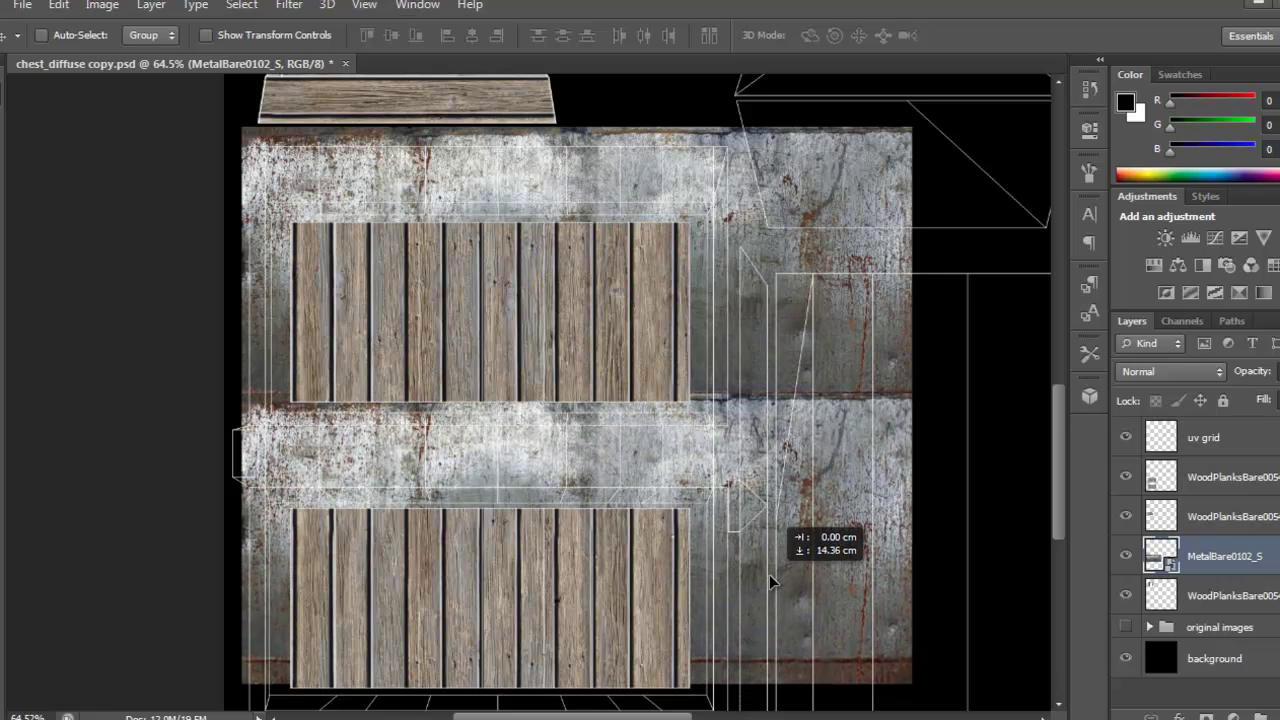
mouse_move(770, 577)
left_mouse_down()
mouse_move(770, 589)
mouse_move(763, 572)
left_mouse_up()
left_click_drag(750, 517, 773, 616)
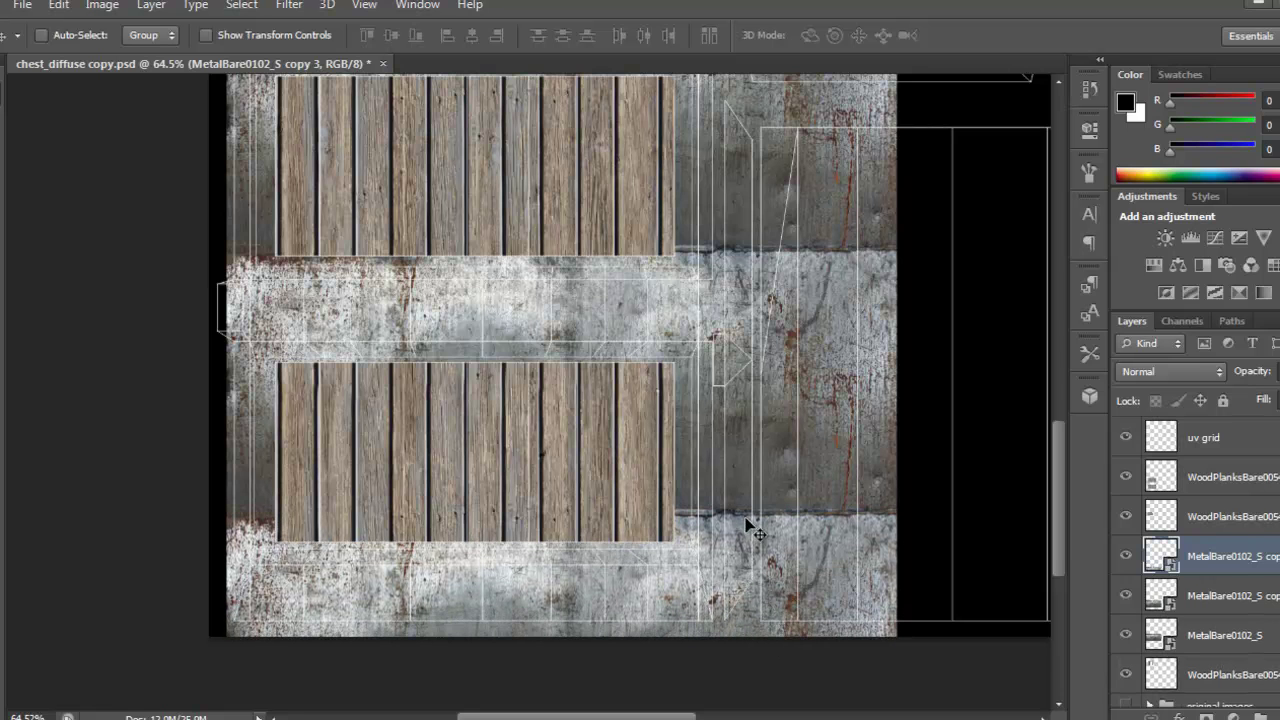
- Flip the bottommost metal copy vertically so its edge mirrors the piece above, and commit the transform
key("ctrl+t")
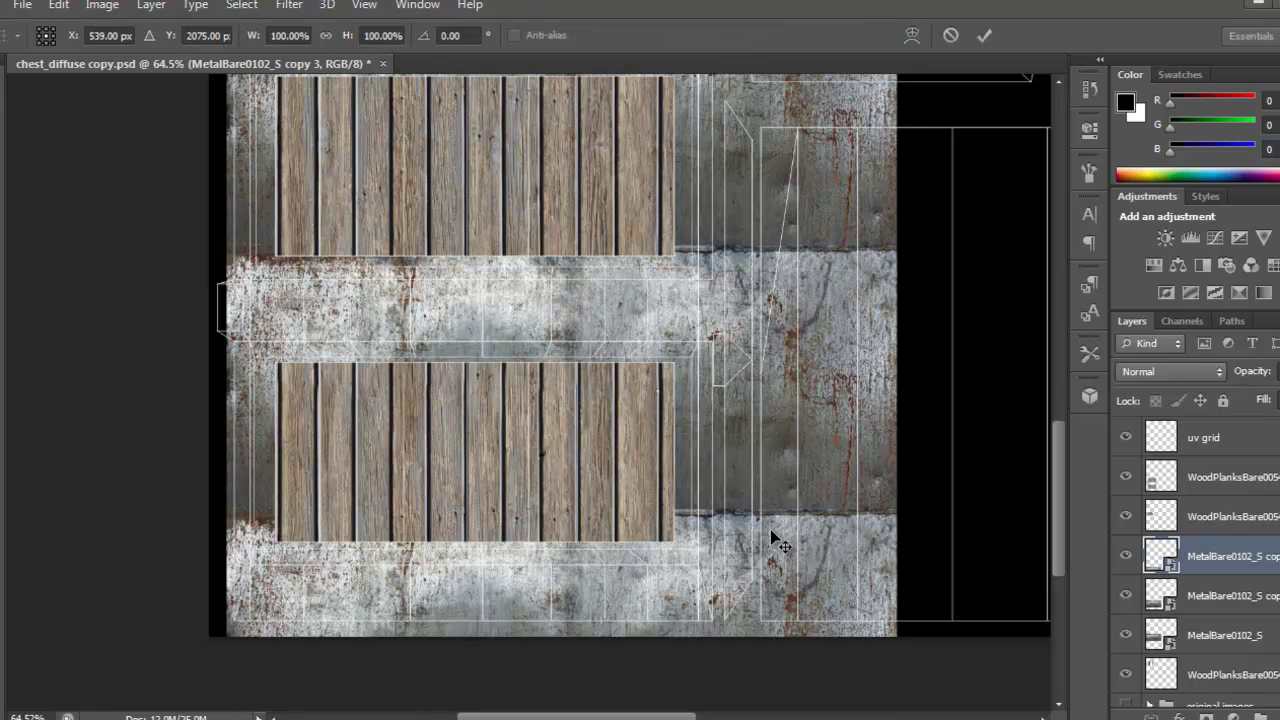
right_click(755, 550)
left_click(810, 536)
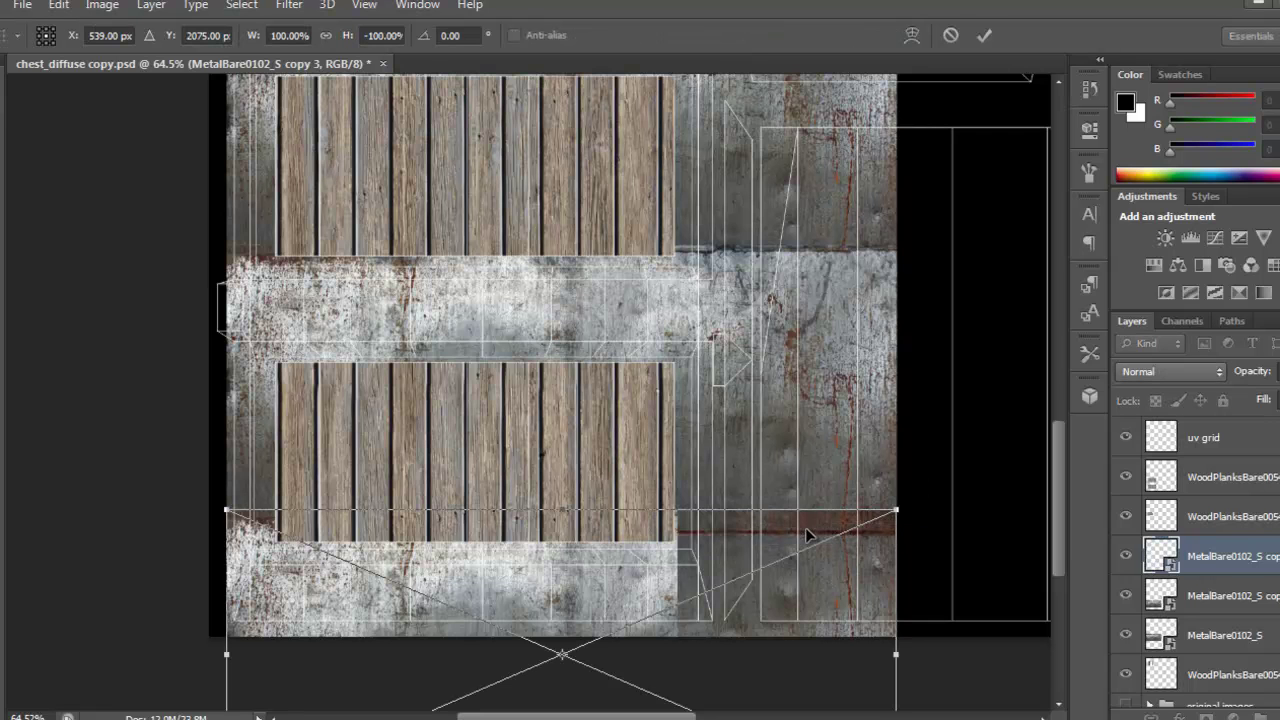
key("Return")
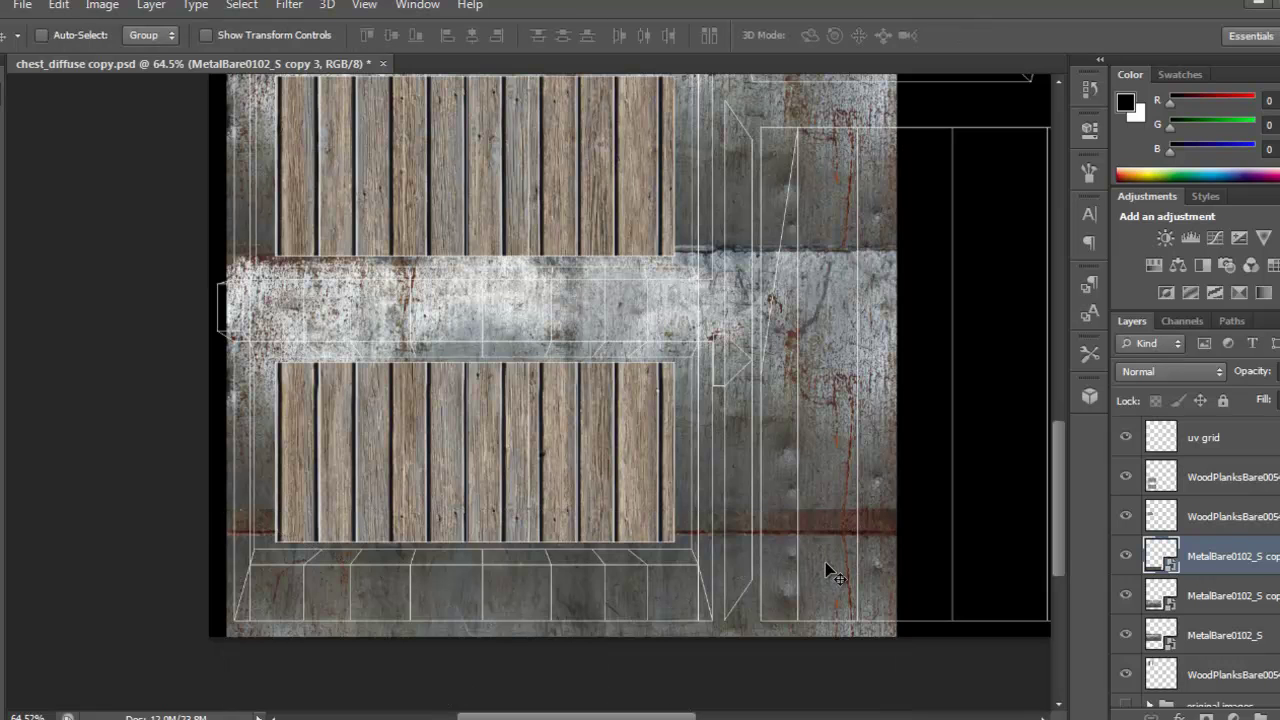
- Flip the uppermost metal piece vertically, nudge it slightly upward to Y 1264 px, and commit the transform
left_click_drag(632, 488, 617, 486)
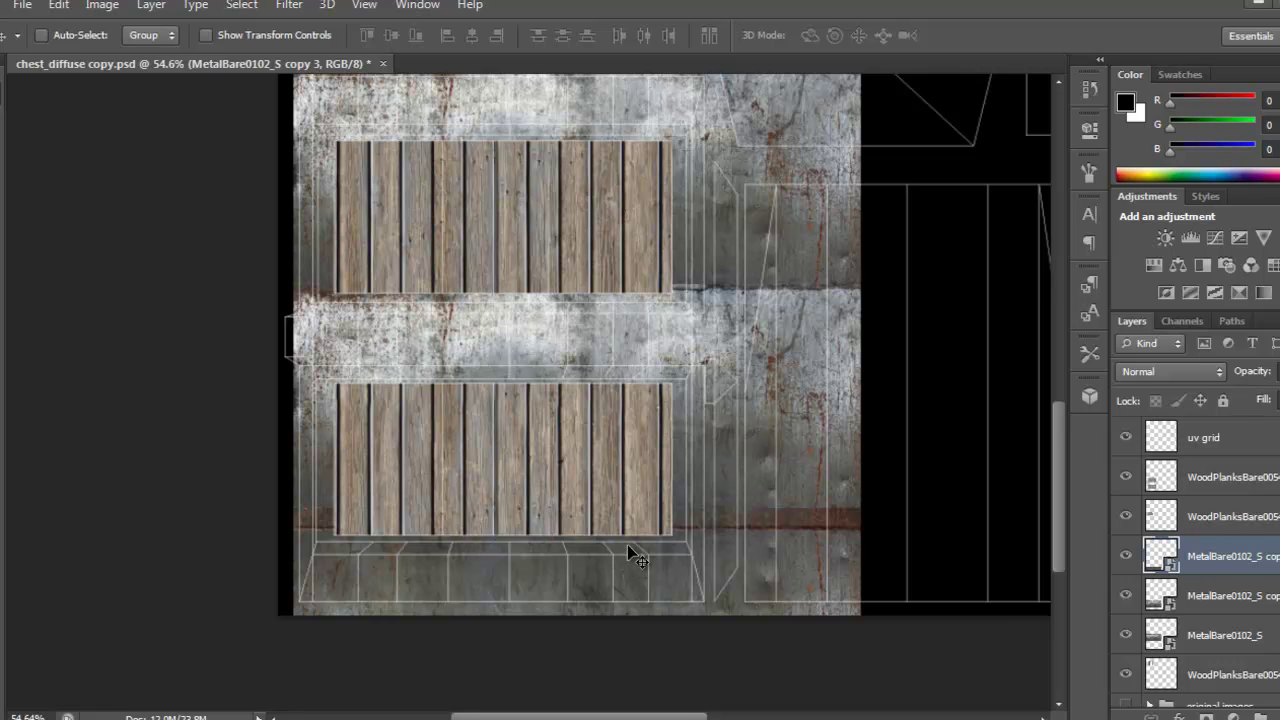
left_click_drag(739, 341, 752, 408)
left_click(1224, 590)
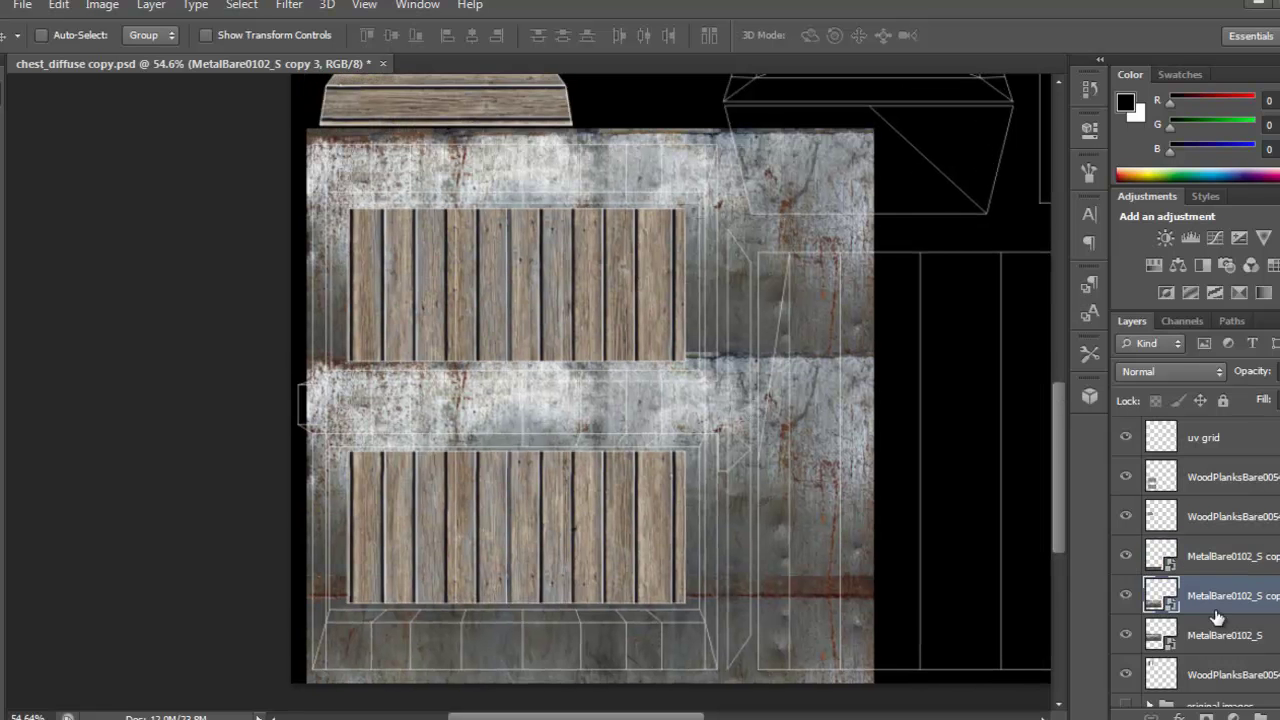
left_click(1210, 640)
key("ctrl+t")
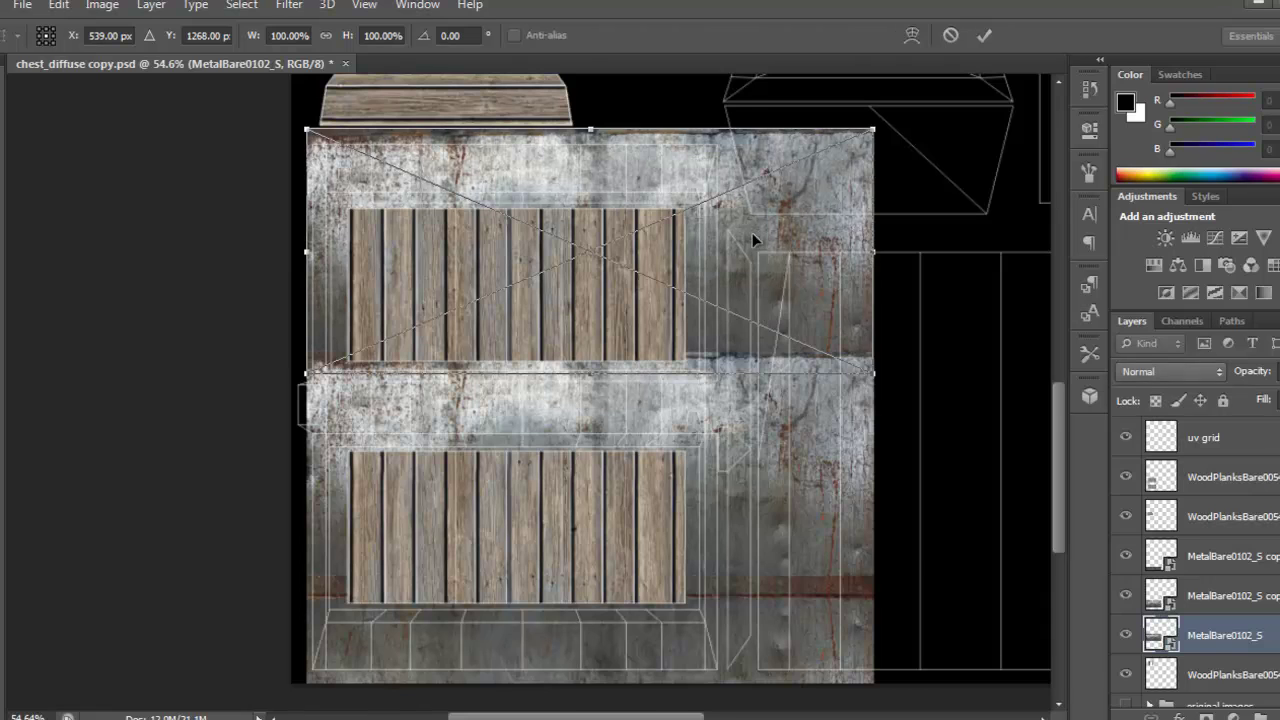
right_click(752, 234)
left_click(818, 541)
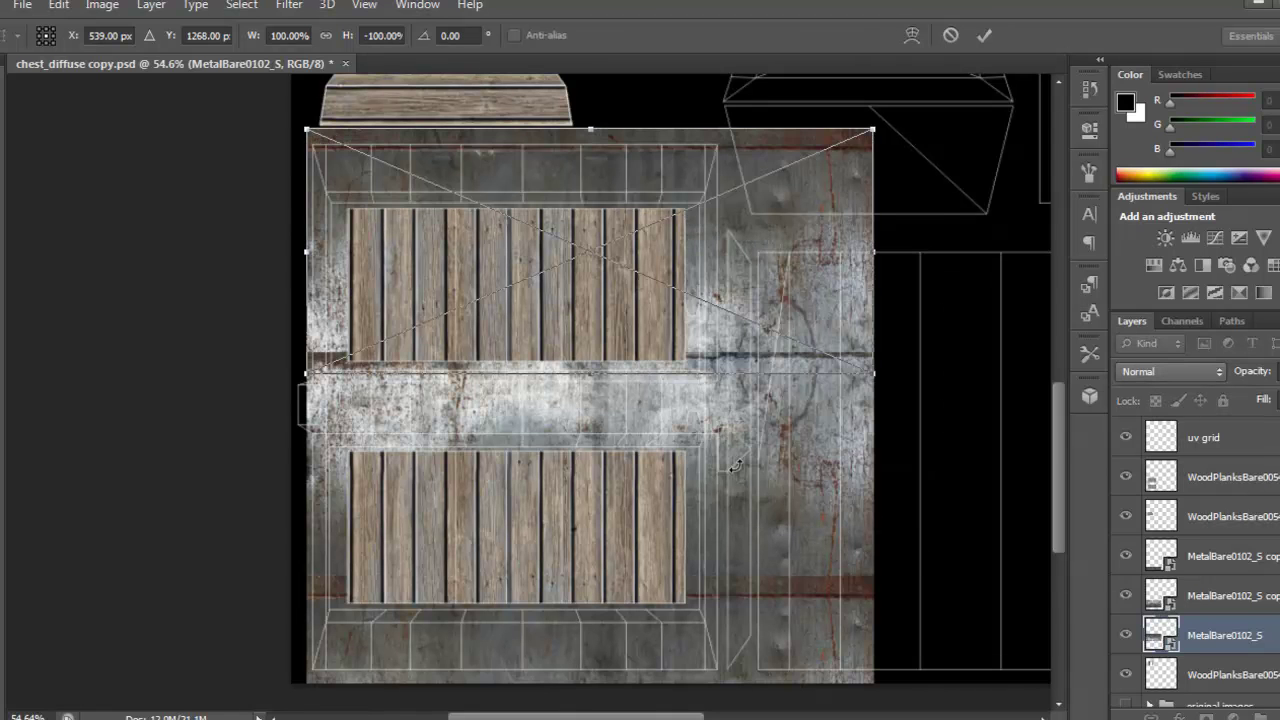
left_click_drag(752, 281, 754, 278)
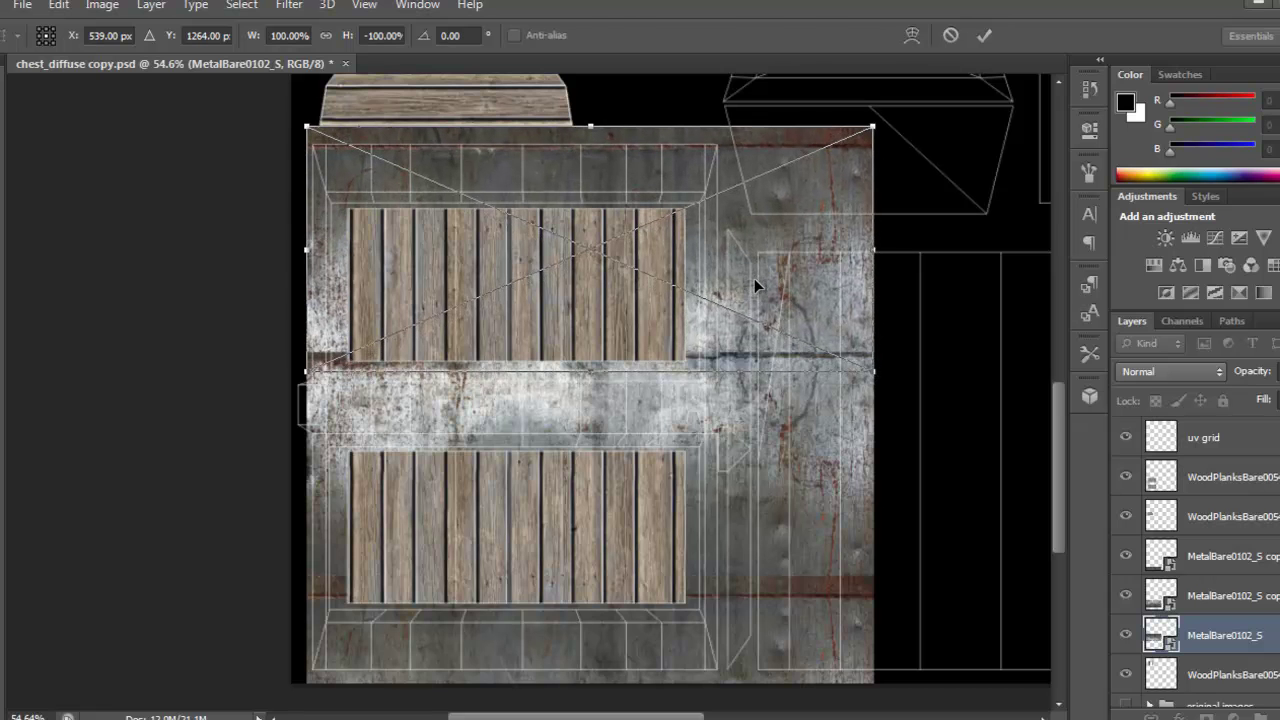
key("Return")
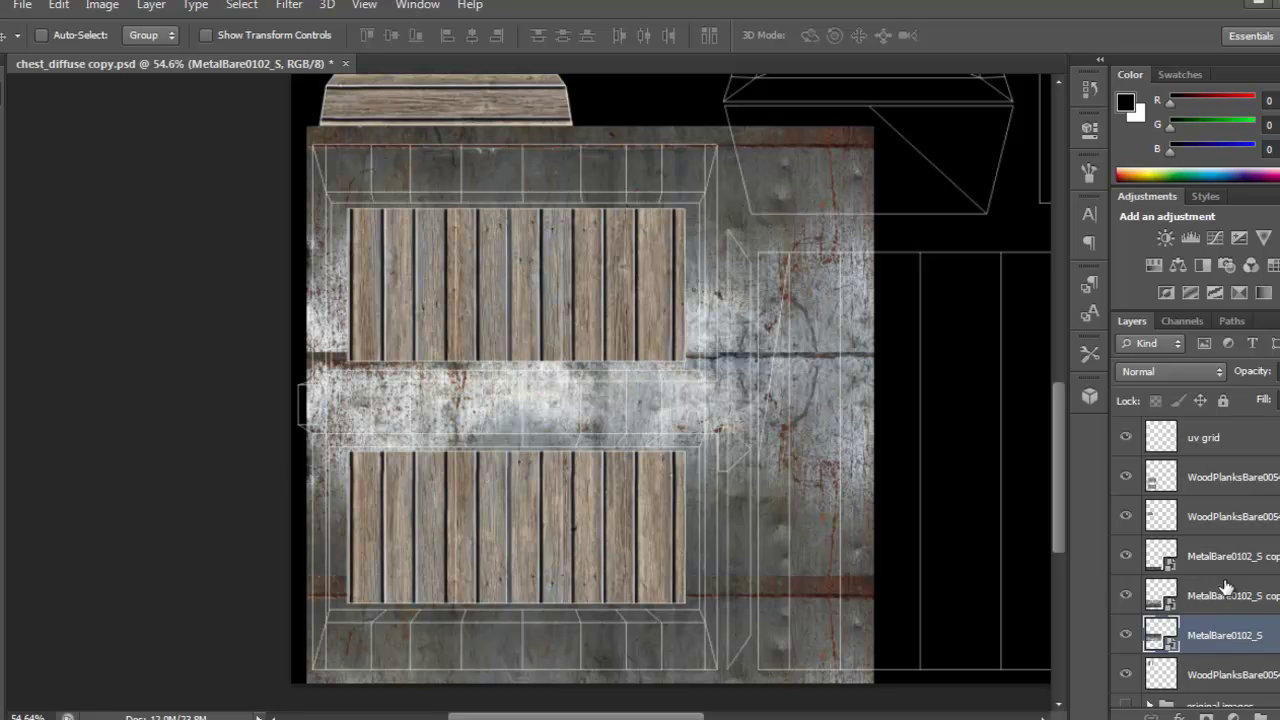
- Identify the middle metal copy by toggling its visibility, and rasterize that layer
left_click(1213, 598)
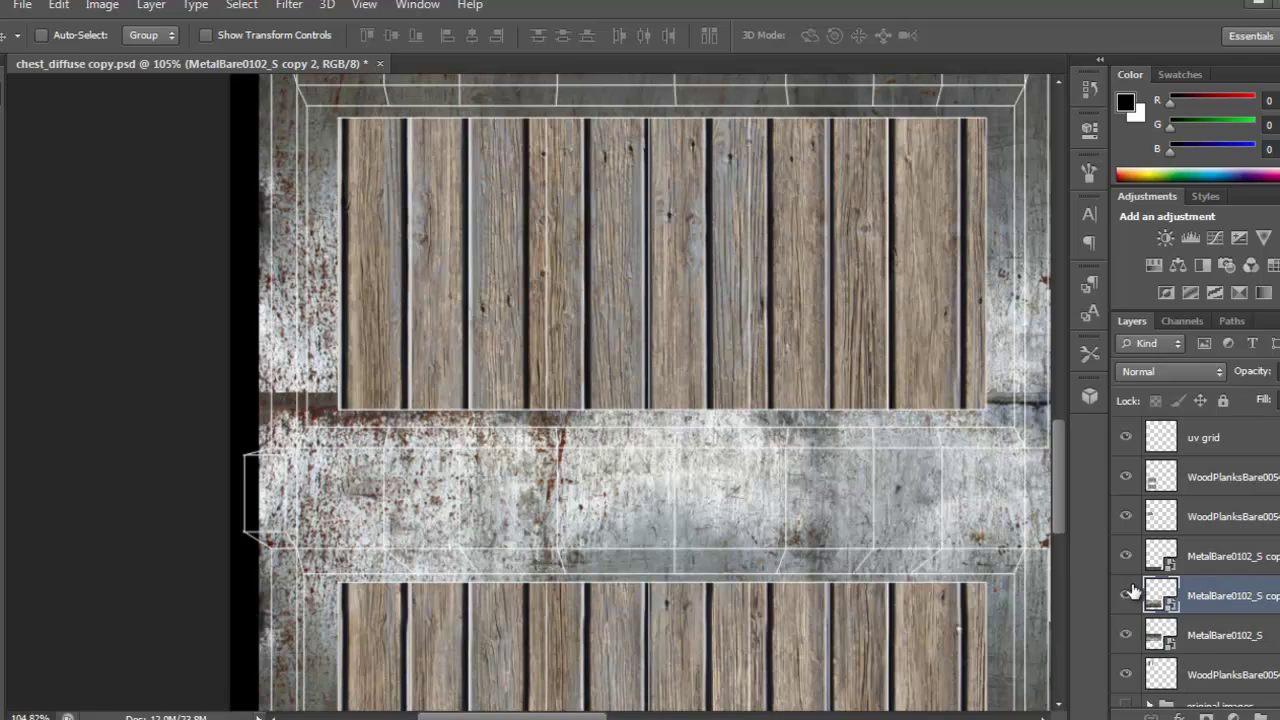
left_click(1130, 593)
left_click(1130, 593)
right_click(1193, 588)
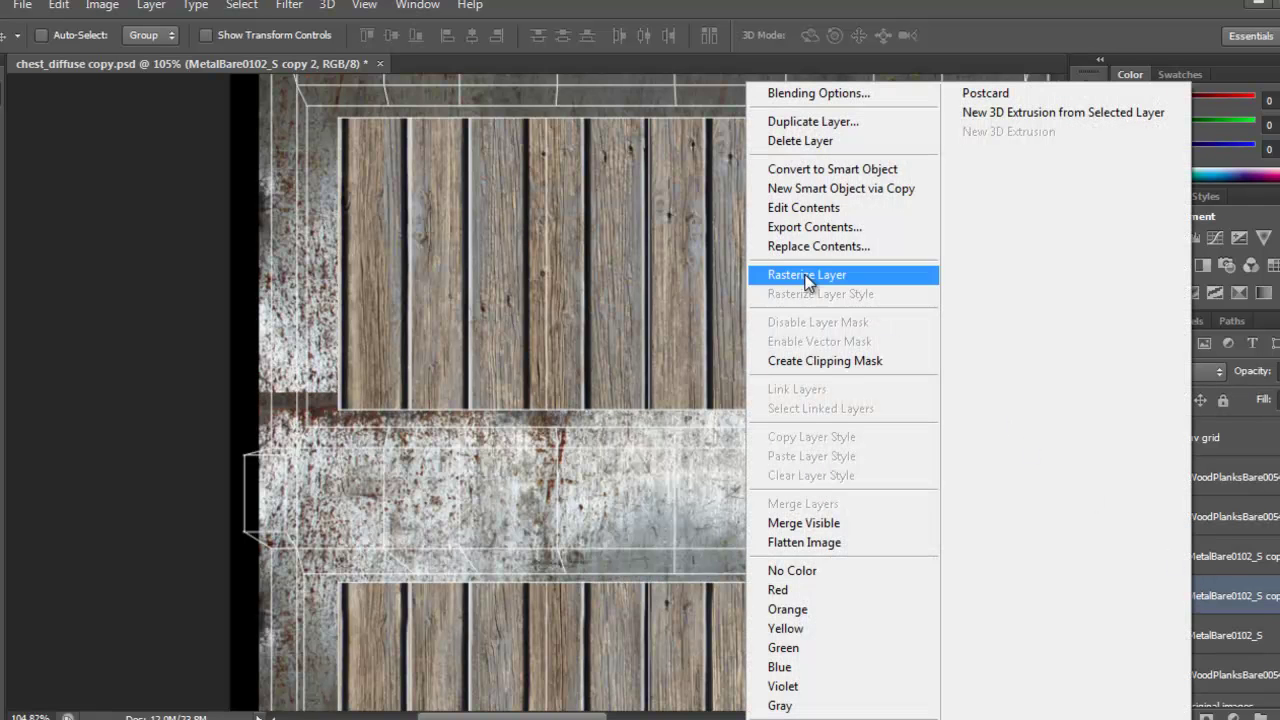
left_click(808, 276)
left_click_drag(750, 477, 673, 483)
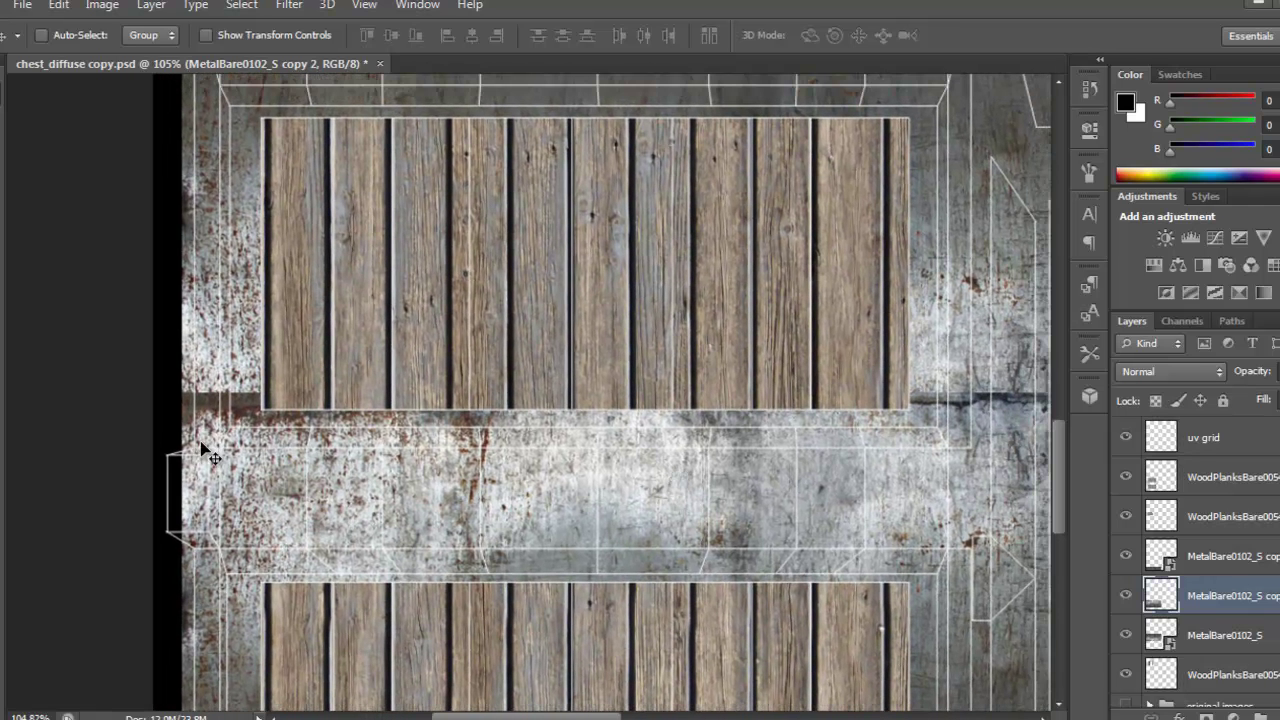
- Soften the seam between the upper and middle metal pieces using the Eraser at 34% opacity and 26% flow
key("b")
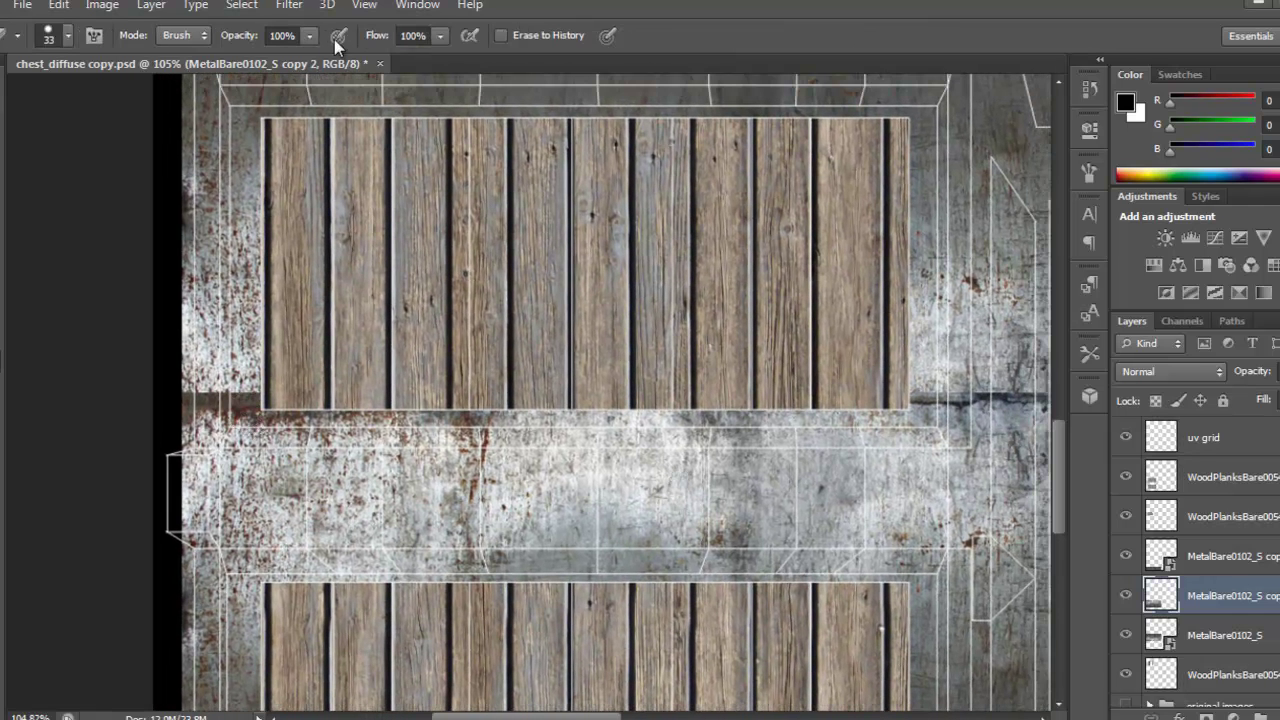
left_click(308, 40)
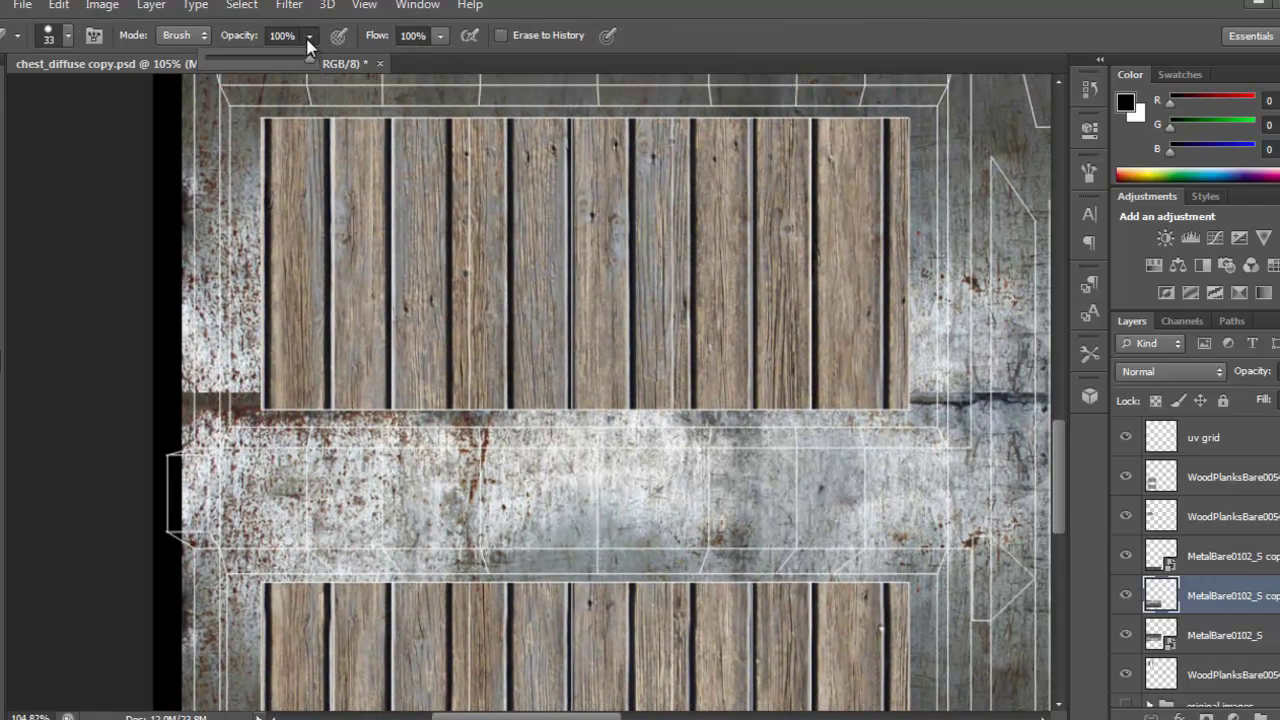
left_click(439, 37)
mouse_move(175, 403)
left_mouse_down()
mouse_move(227, 387)
mouse_move(195, 405)
mouse_move(191, 383)
mouse_move(243, 390)
mouse_move(208, 385)
mouse_move(206, 364)
mouse_move(268, 382)
mouse_move(197, 375)
mouse_move(200, 401)
mouse_move(225, 393)
mouse_move(226, 363)
mouse_move(272, 375)
mouse_move(208, 384)
mouse_move(295, 401)
left_mouse_up()
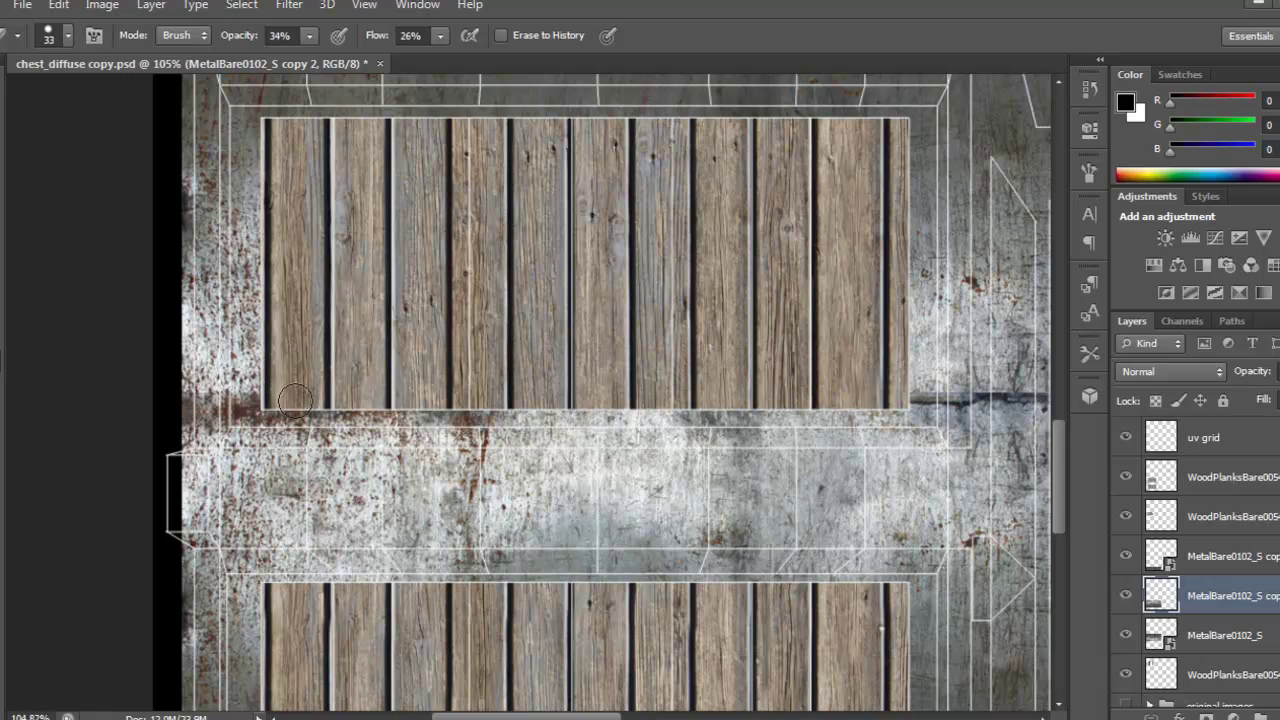
left_click_drag(791, 385, 366, 410)
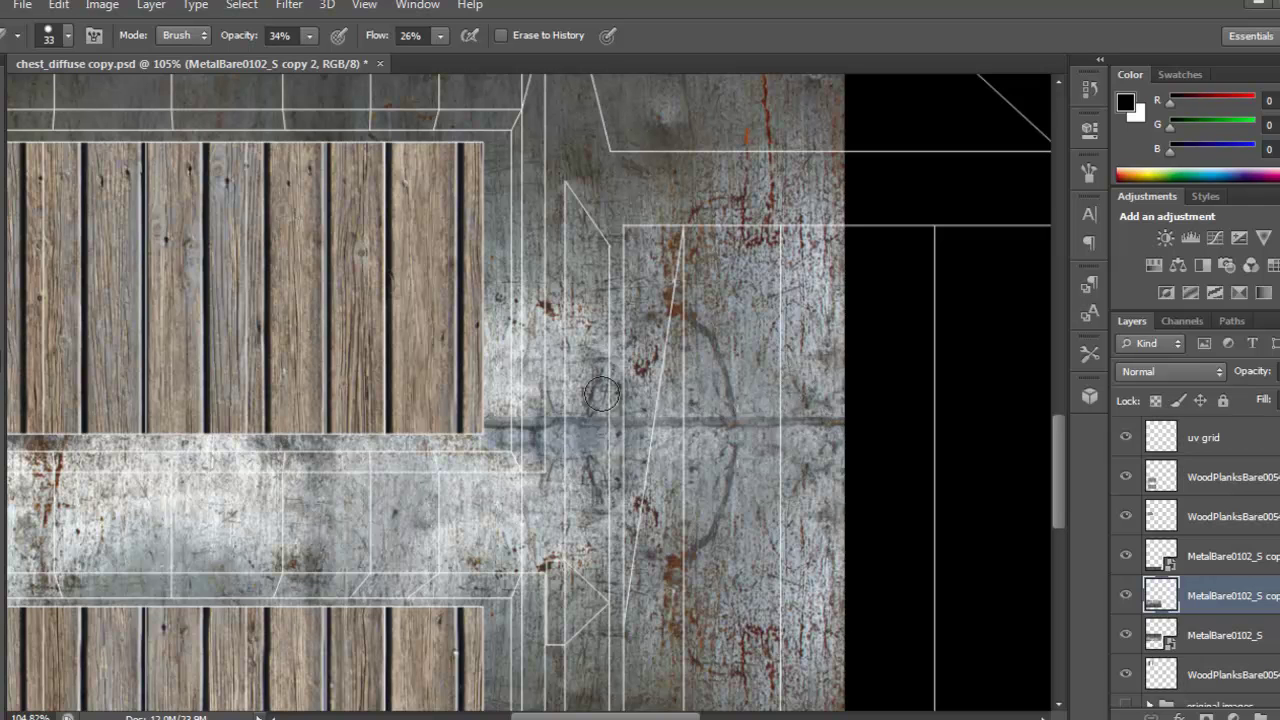
- Identify the bottommost metal copy by toggling its visibility, and rasterize that layer
left_click_drag(638, 502, 703, 403)
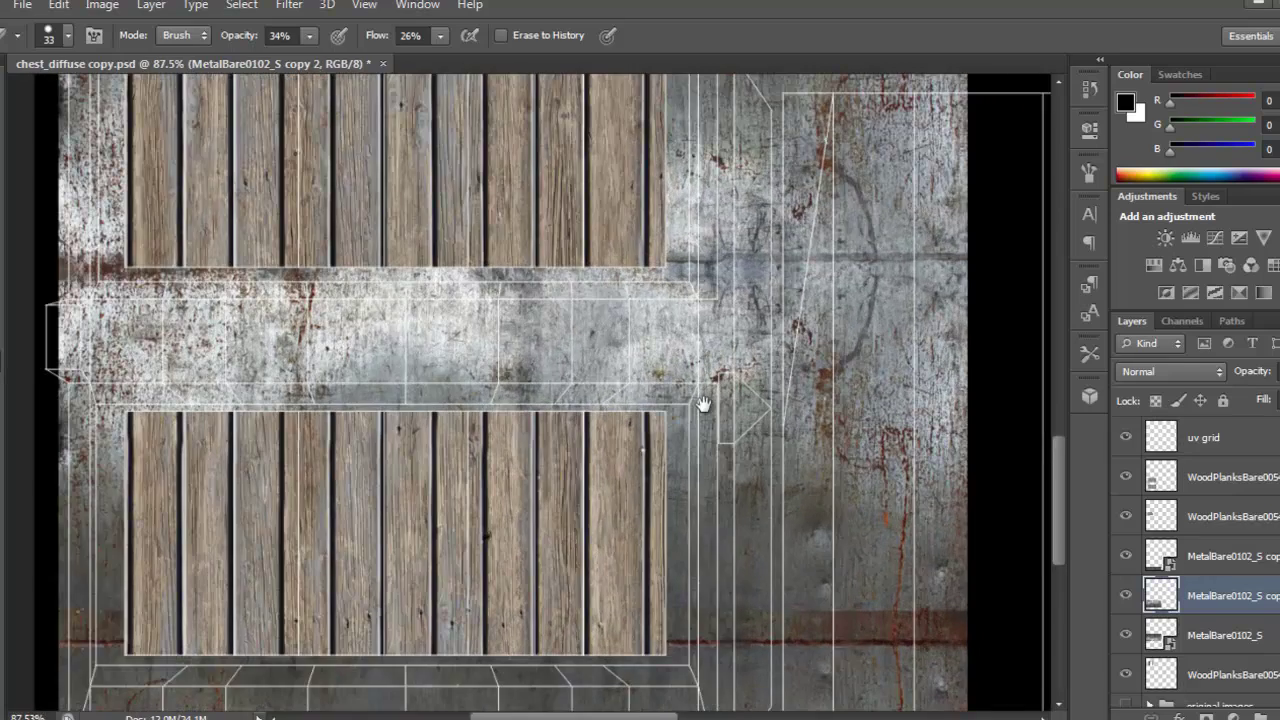
left_click_drag(578, 489, 680, 277)
left_click_drag(277, 436, 336, 450)
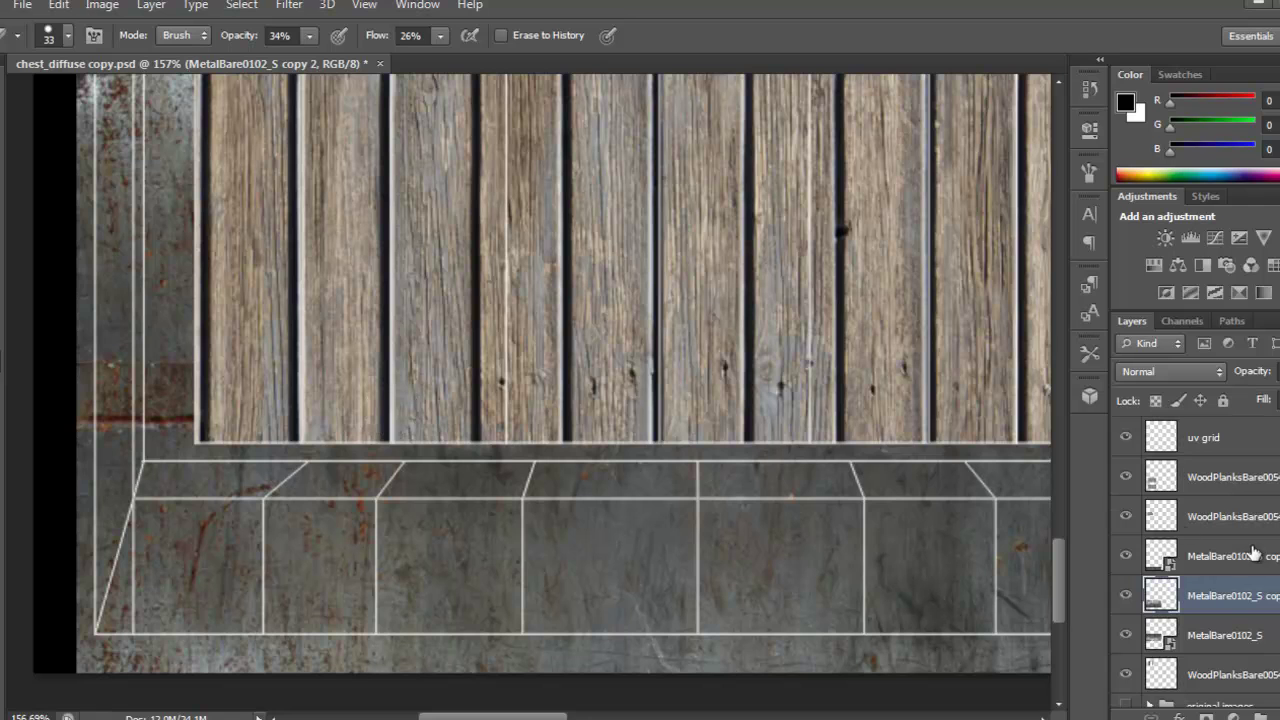
left_click(1210, 638)
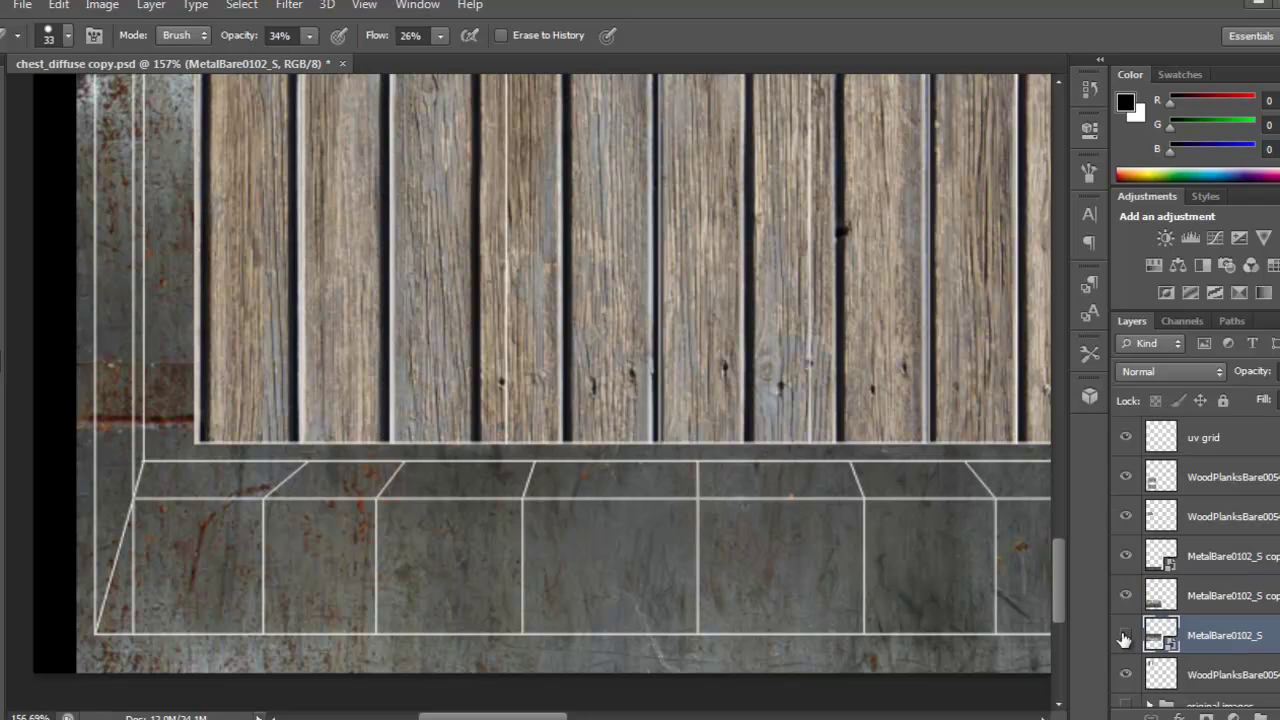
left_click(1128, 557)
left_click(1128, 557)
left_click(1212, 558)
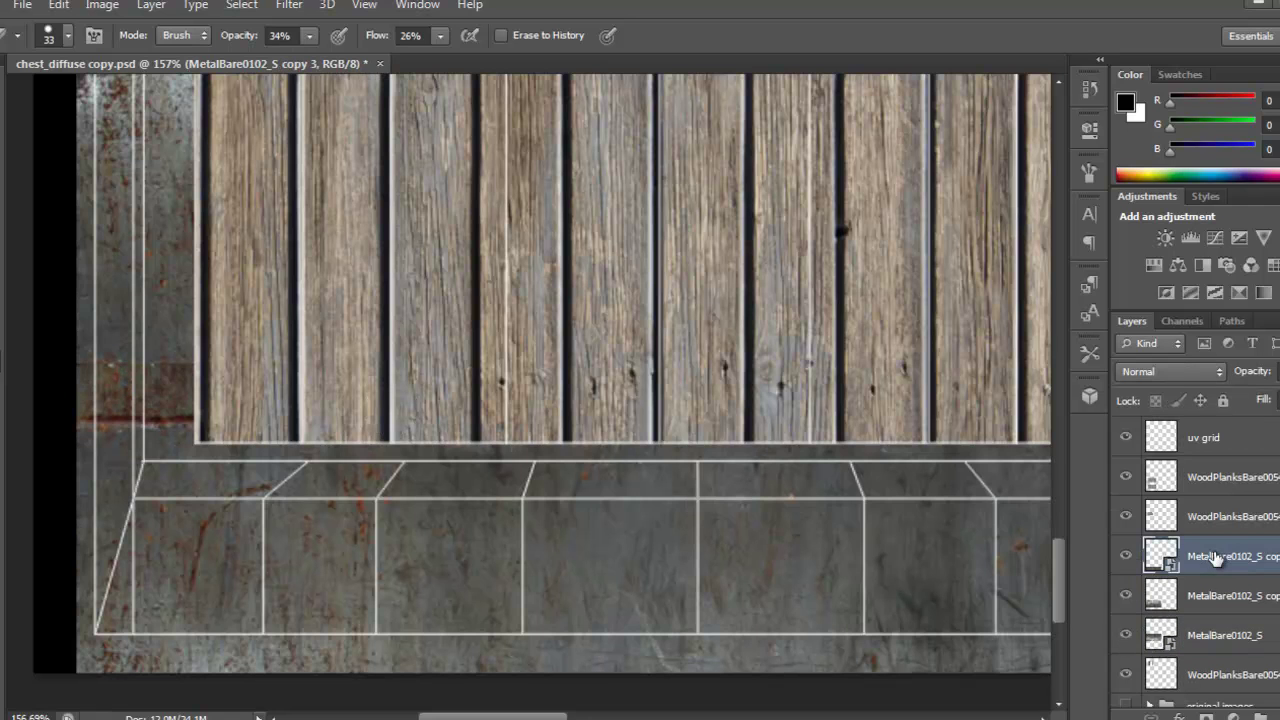
right_click(1215, 560)
left_click(858, 283)
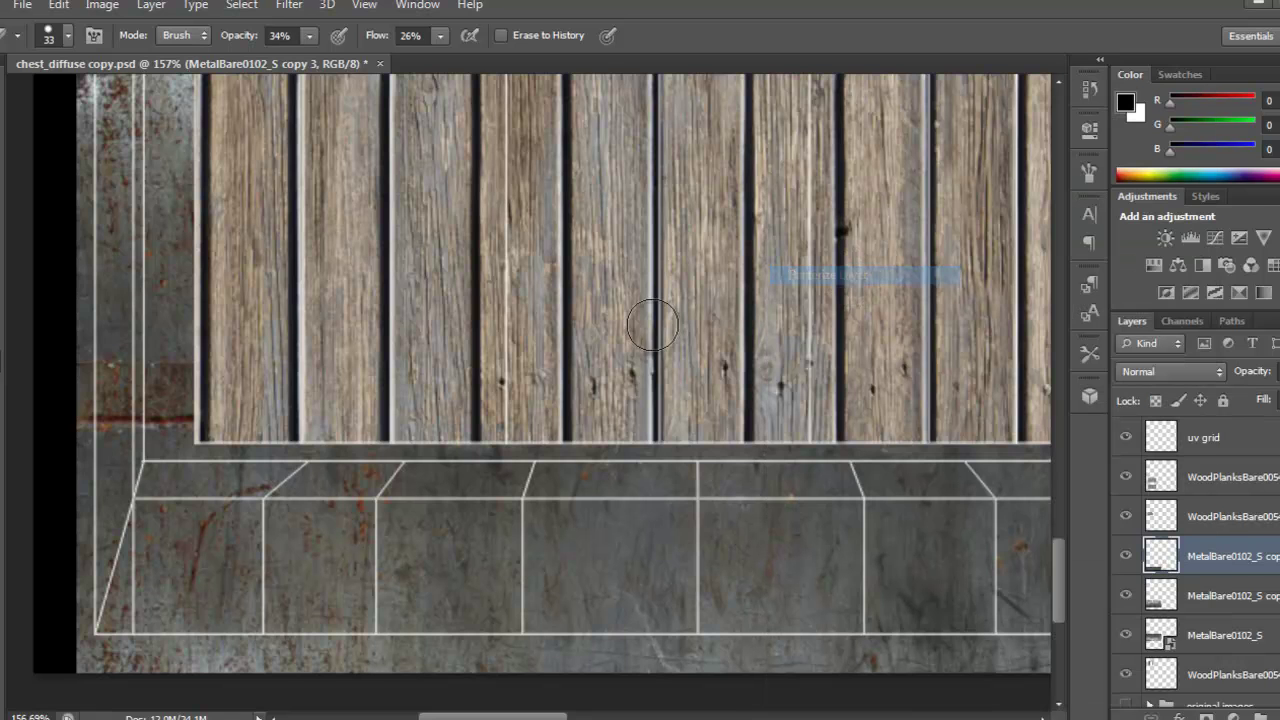
- Erase along the upper edge of the bottom metal copy to blend its seam with the middle piece
mouse_move(170, 389)
left_mouse_down()
mouse_move(186, 349)
mouse_move(114, 357)
mouse_move(93, 427)
mouse_move(114, 462)
mouse_move(198, 434)
left_mouse_up()
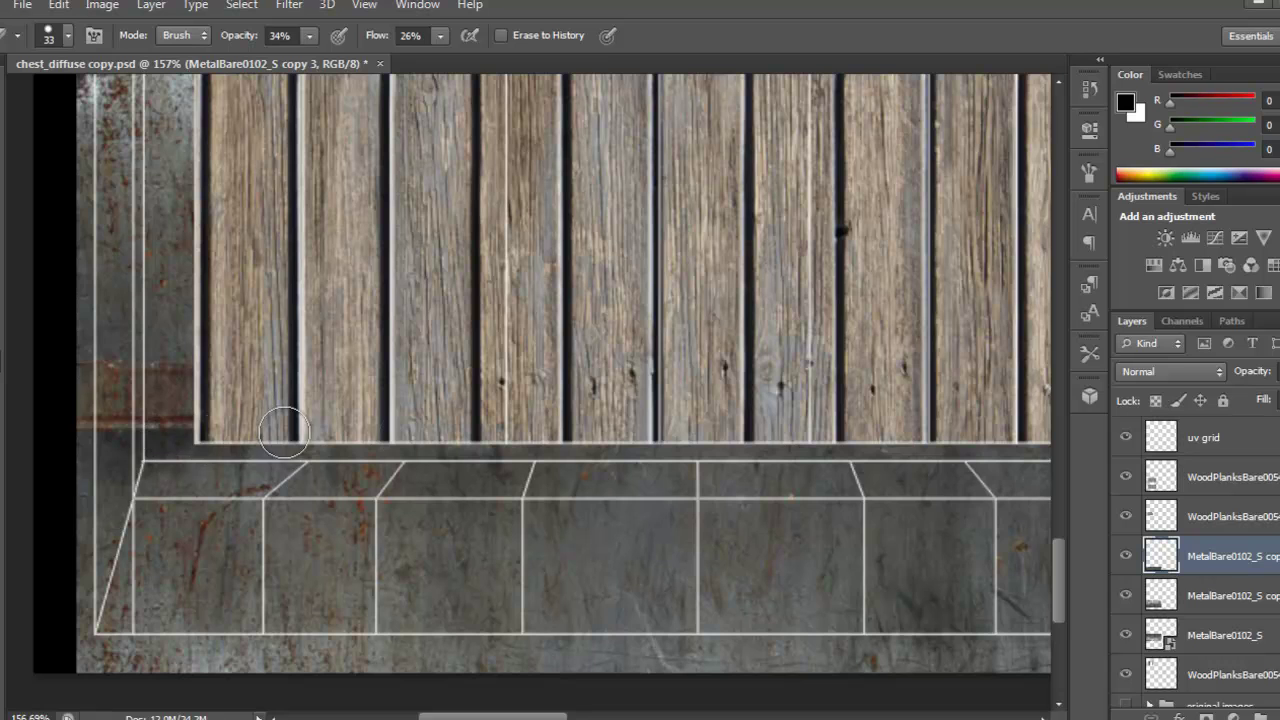
left_click_drag(800, 458, 205, 491)
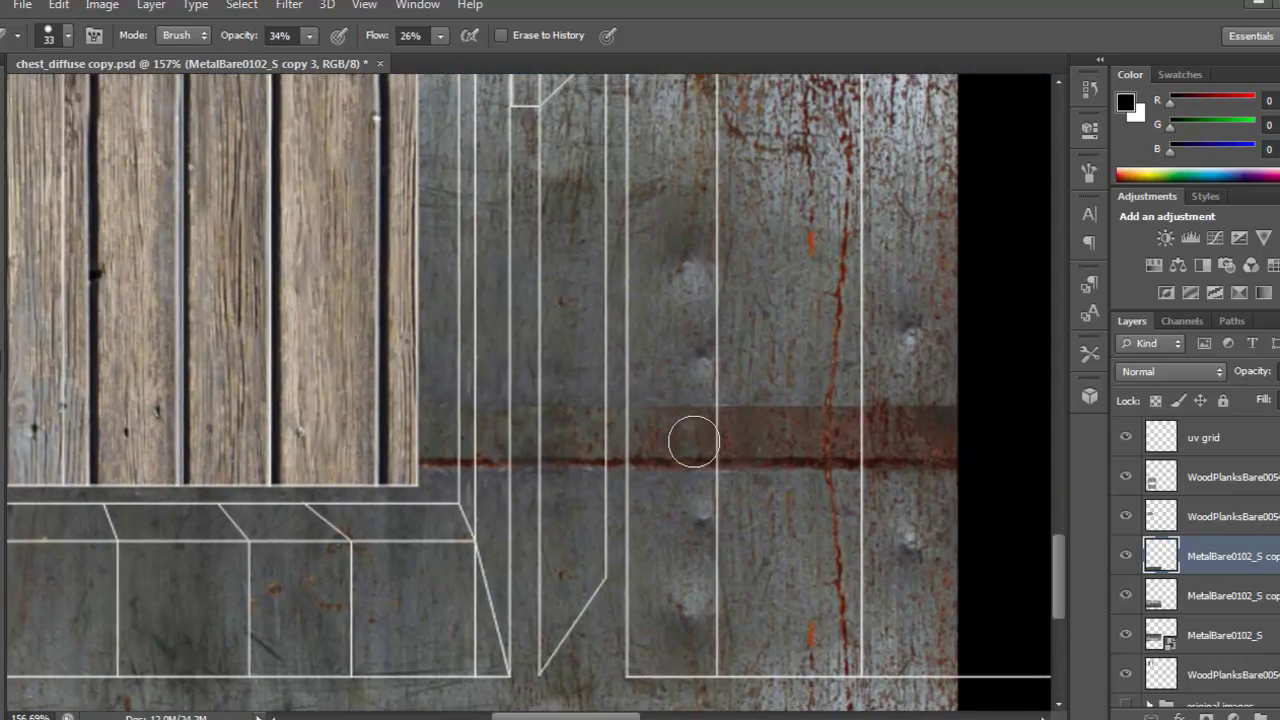
mouse_move(458, 417)
left_mouse_down()
mouse_move(369, 401)
mouse_move(484, 405)
mouse_move(376, 440)
mouse_move(437, 401)
mouse_move(563, 400)
mouse_move(375, 397)
mouse_move(397, 416)
mouse_move(645, 431)
left_mouse_up()
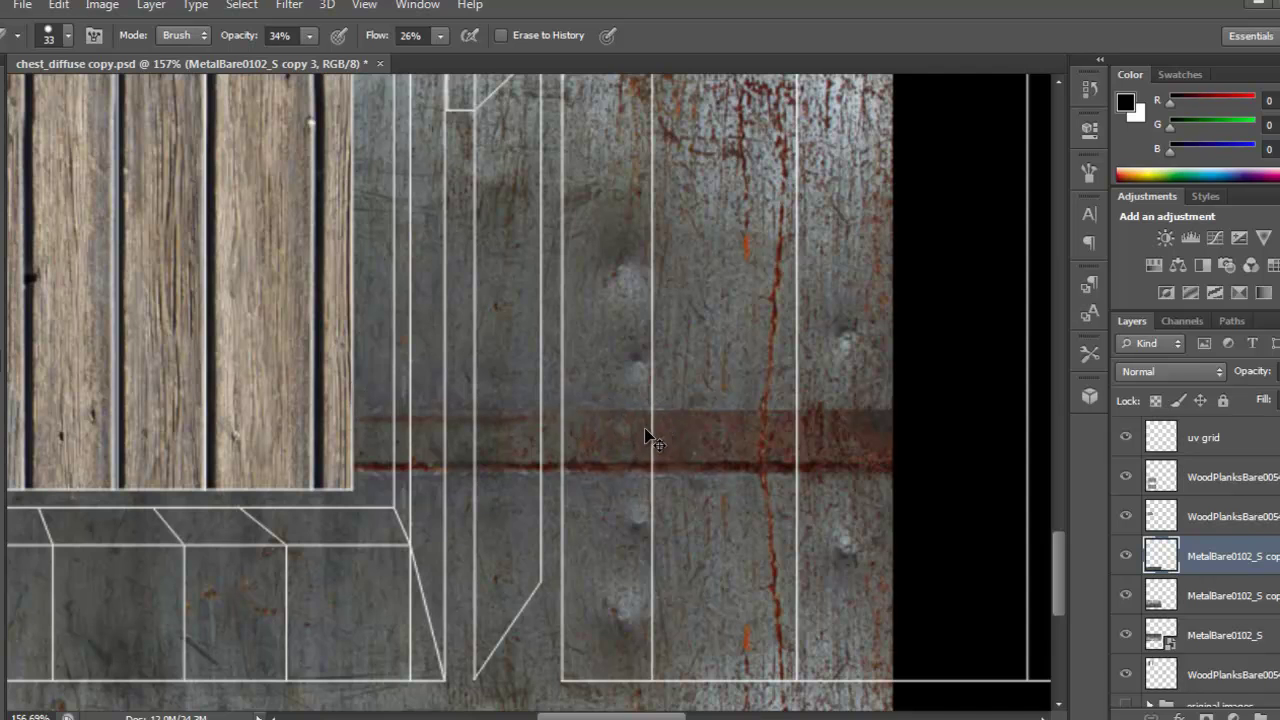
key("ctrl+0")
left_click_drag(328, 535, 417, 566)
left_click_drag(422, 500, 438, 322)
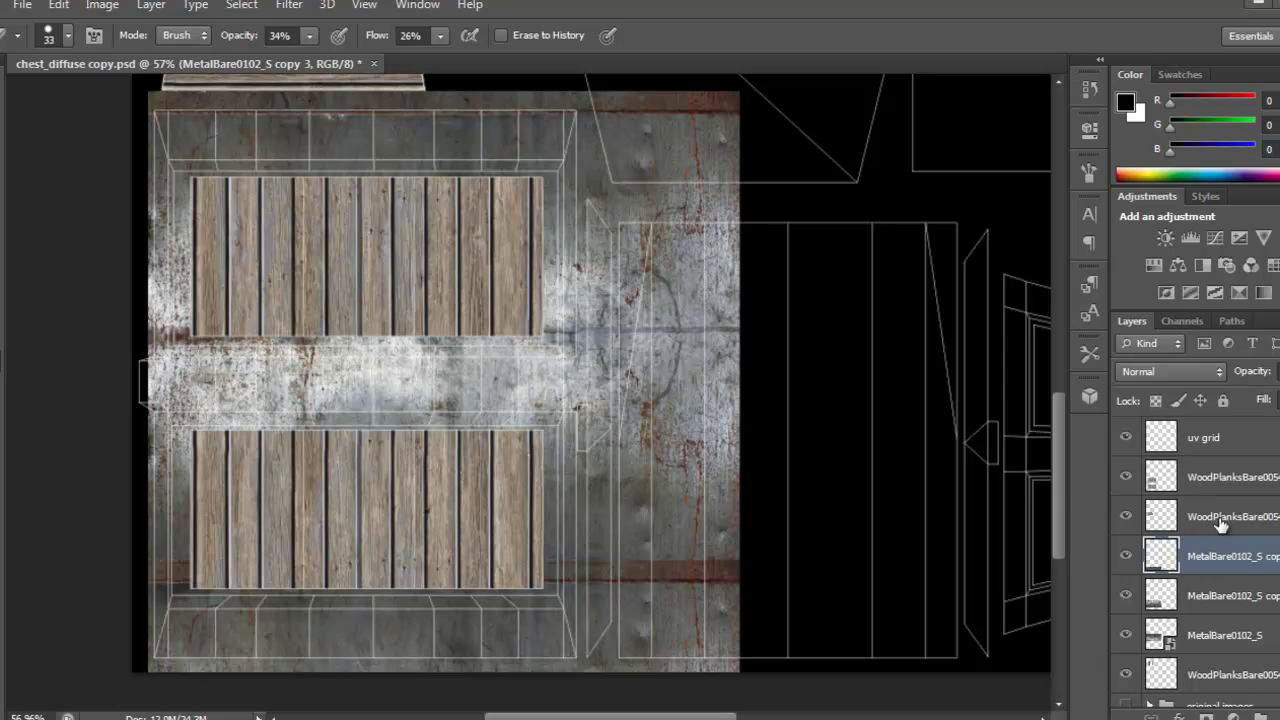
- Merge the three metal layers into one and rename the merged layer "metal"
left_click(1205, 645, "shift")
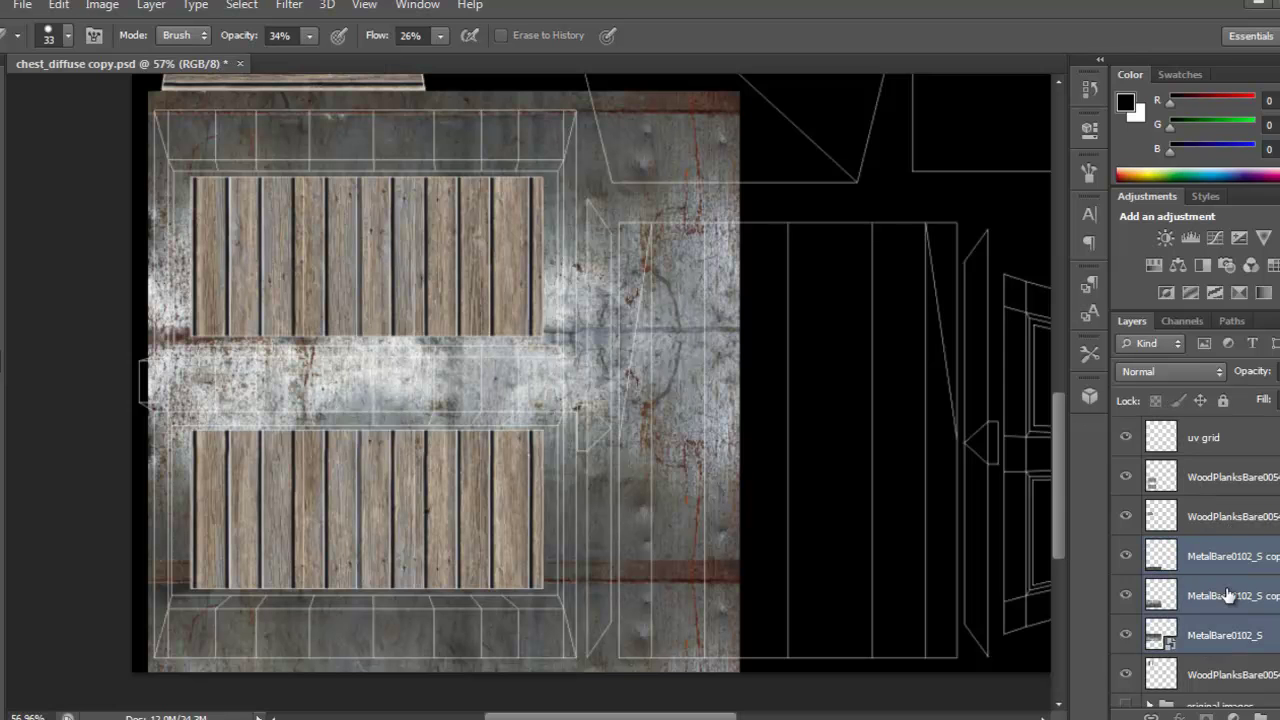
right_click(1262, 600)
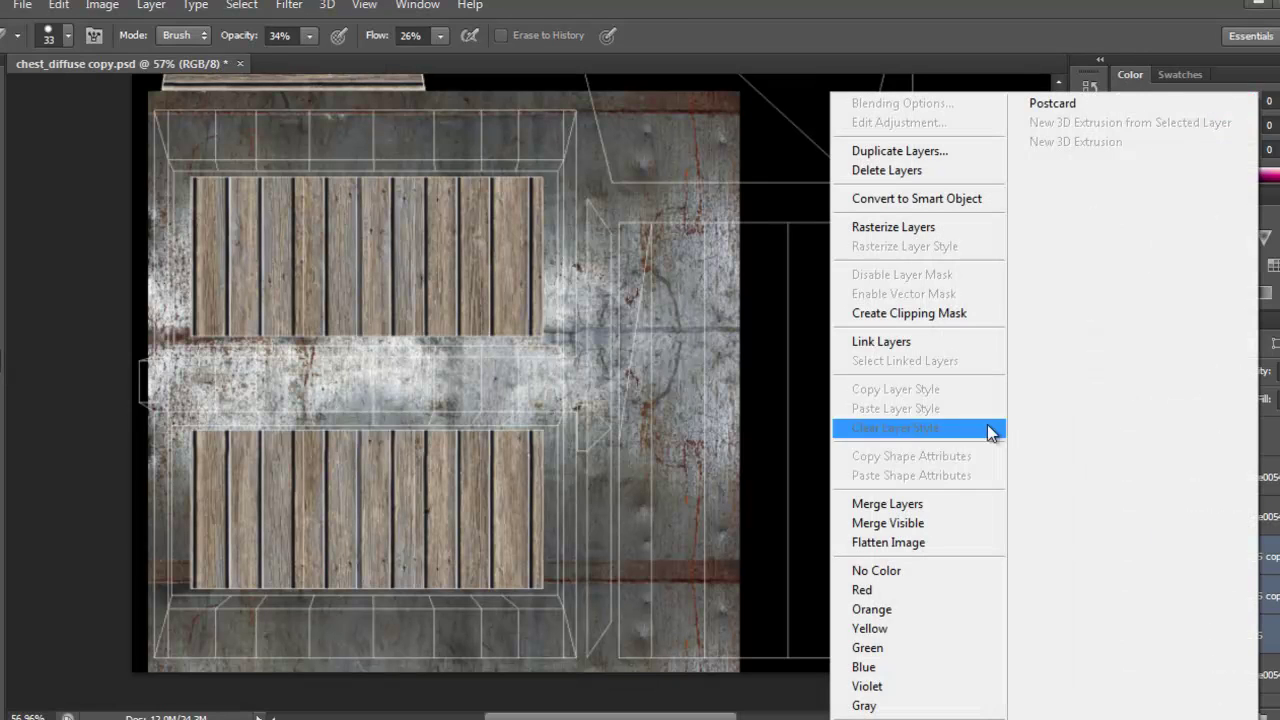
left_click(907, 503)
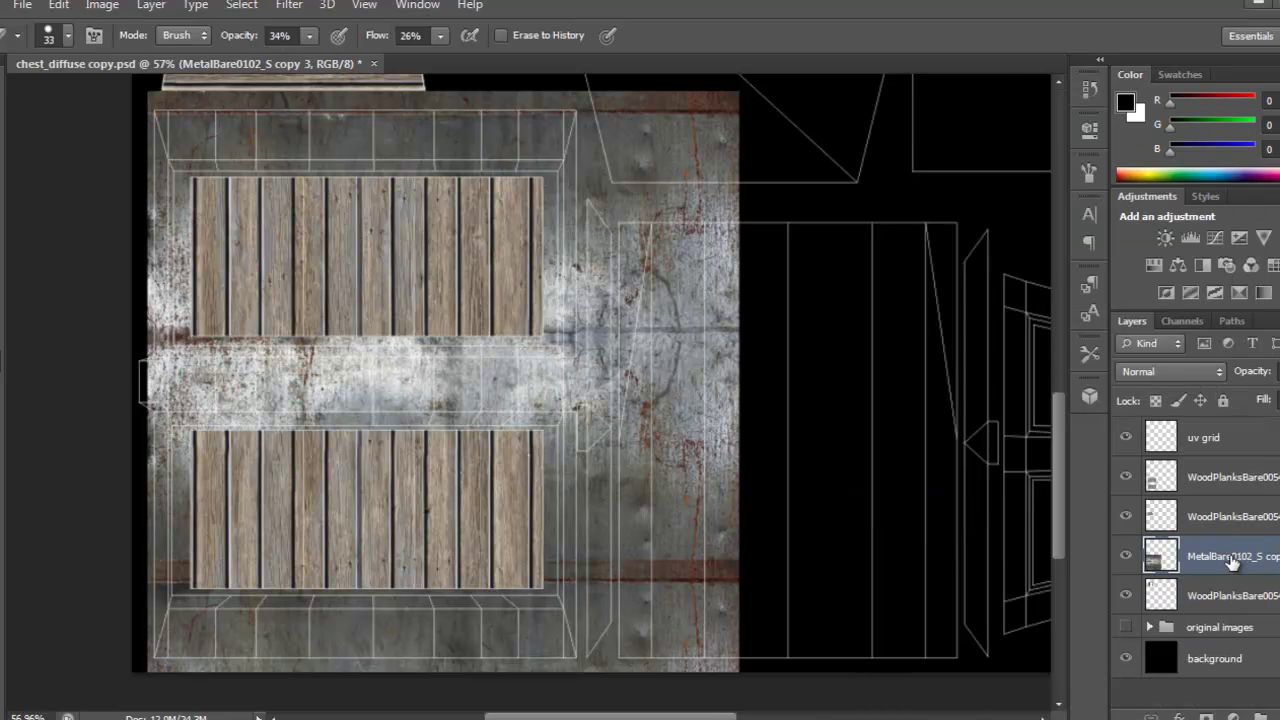
double_click(1232, 558)
type("metal")
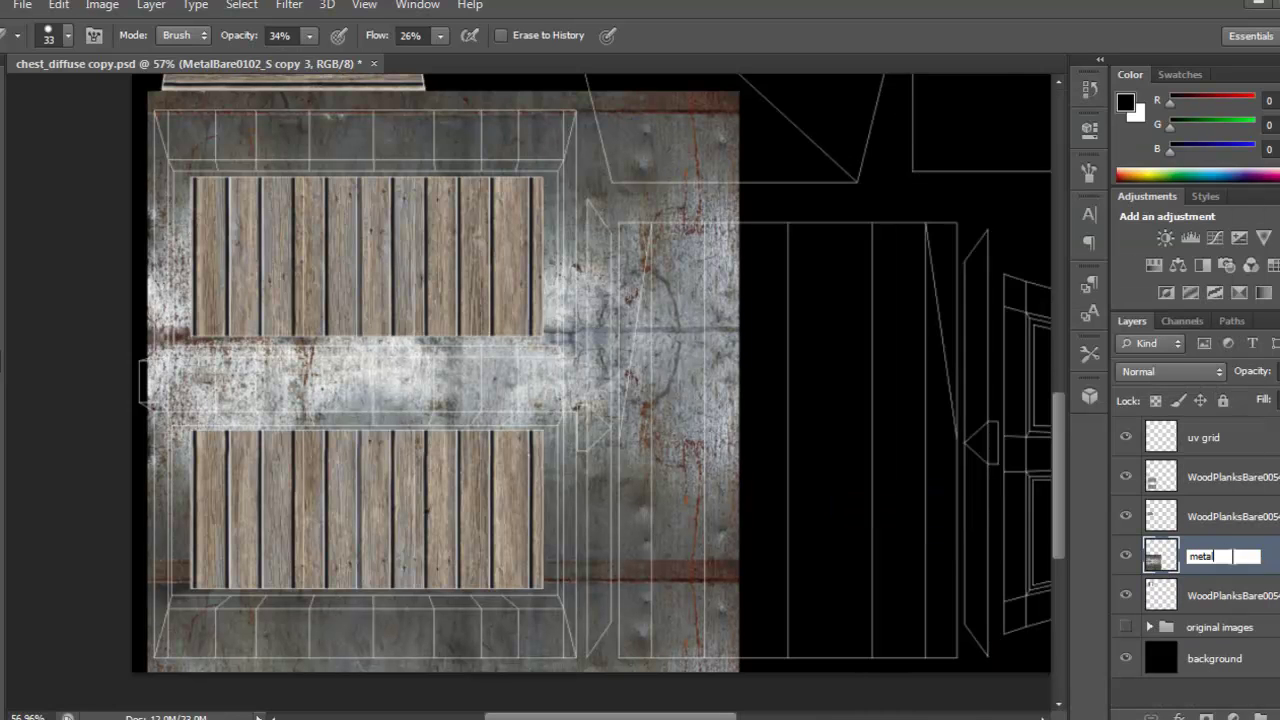
key("Return")
- Toggle the two wood plank layers above the metal off and on to check which shells each covers
left_click(1217, 516)
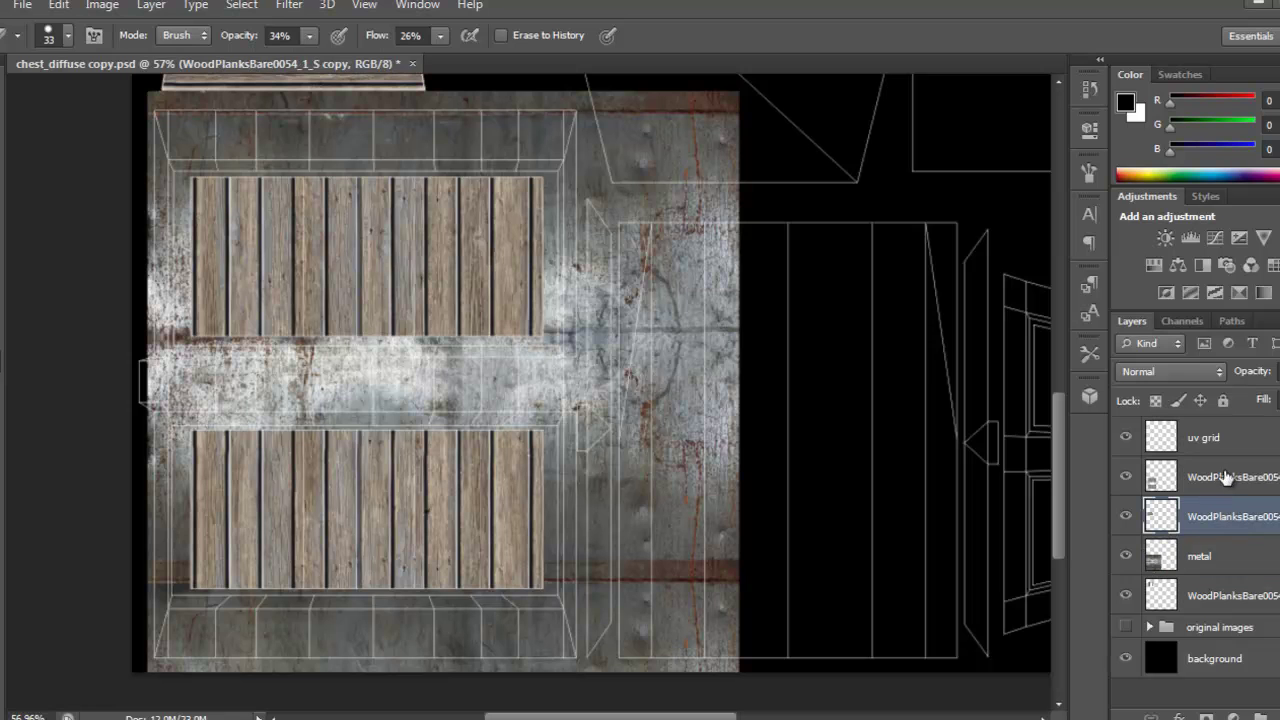
left_click_drag(656, 293, 671, 349)
left_click(1127, 517)
left_click(1129, 519)
left_click(1122, 478)
left_click(1124, 477)
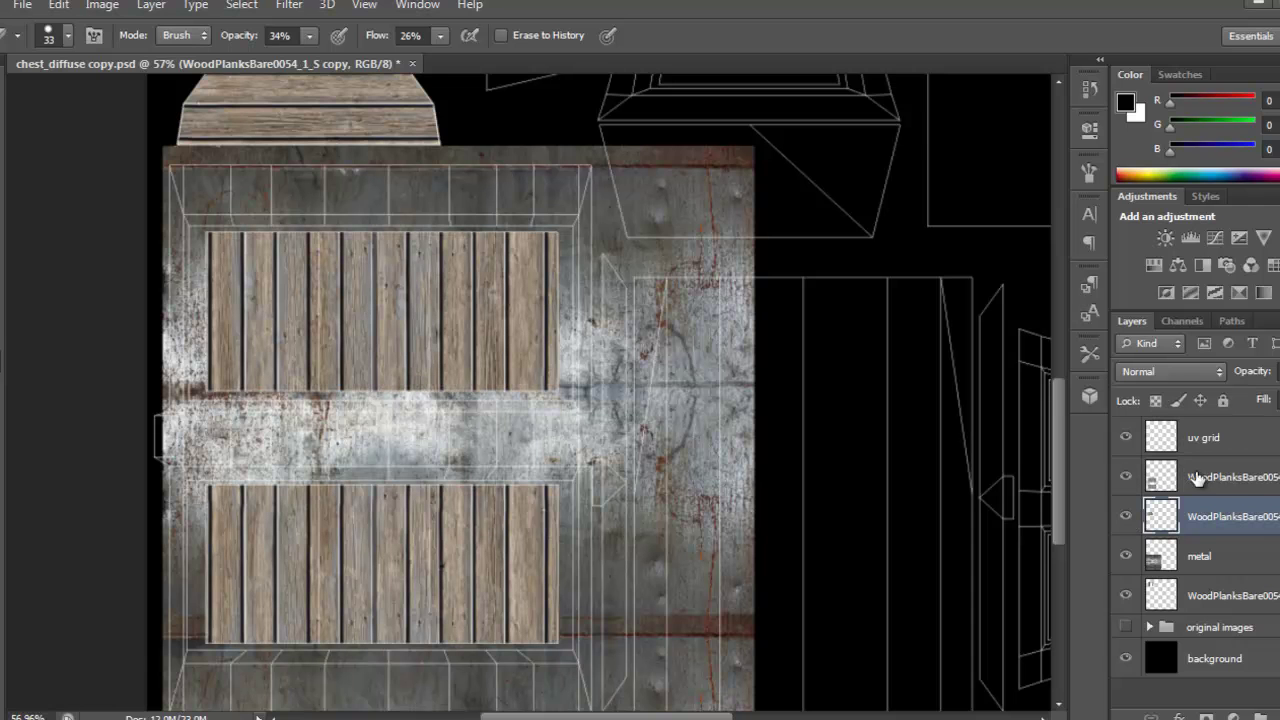
- Merge the two wood plank layers above the metal into one and rename the merged layer "wood"
left_click(1240, 481, "shift")
right_click(1238, 479)
left_click(889, 505)
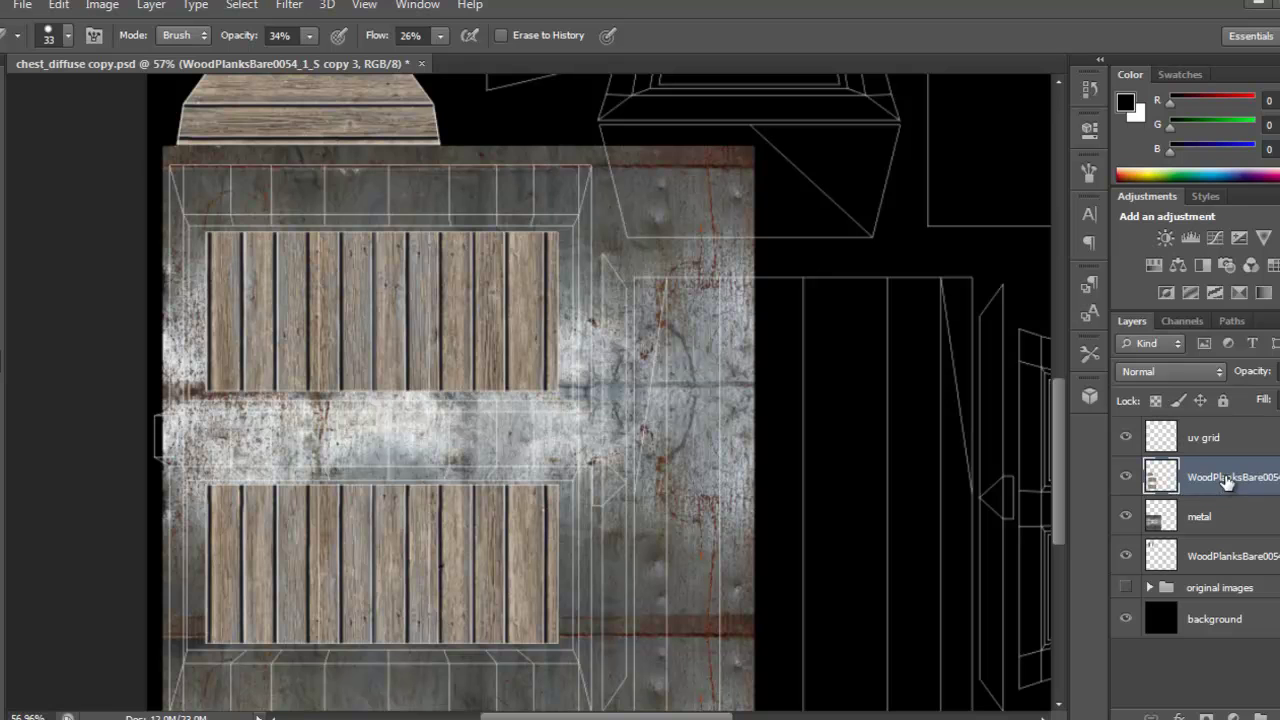
double_click(1228, 479)
type("w")
key("Return")
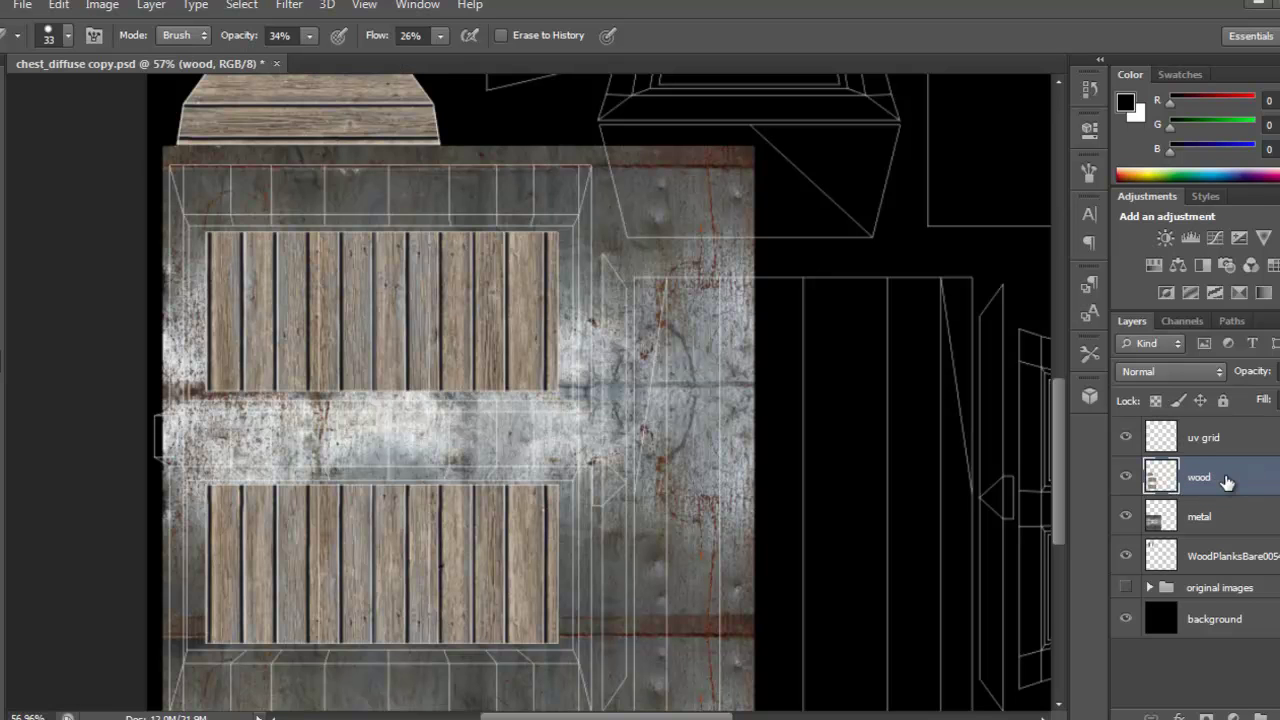
- Check the plank layer beneath the metal by toggling its visibility, then move it above the metal and merge it into the wood layer
left_click(1210, 517)
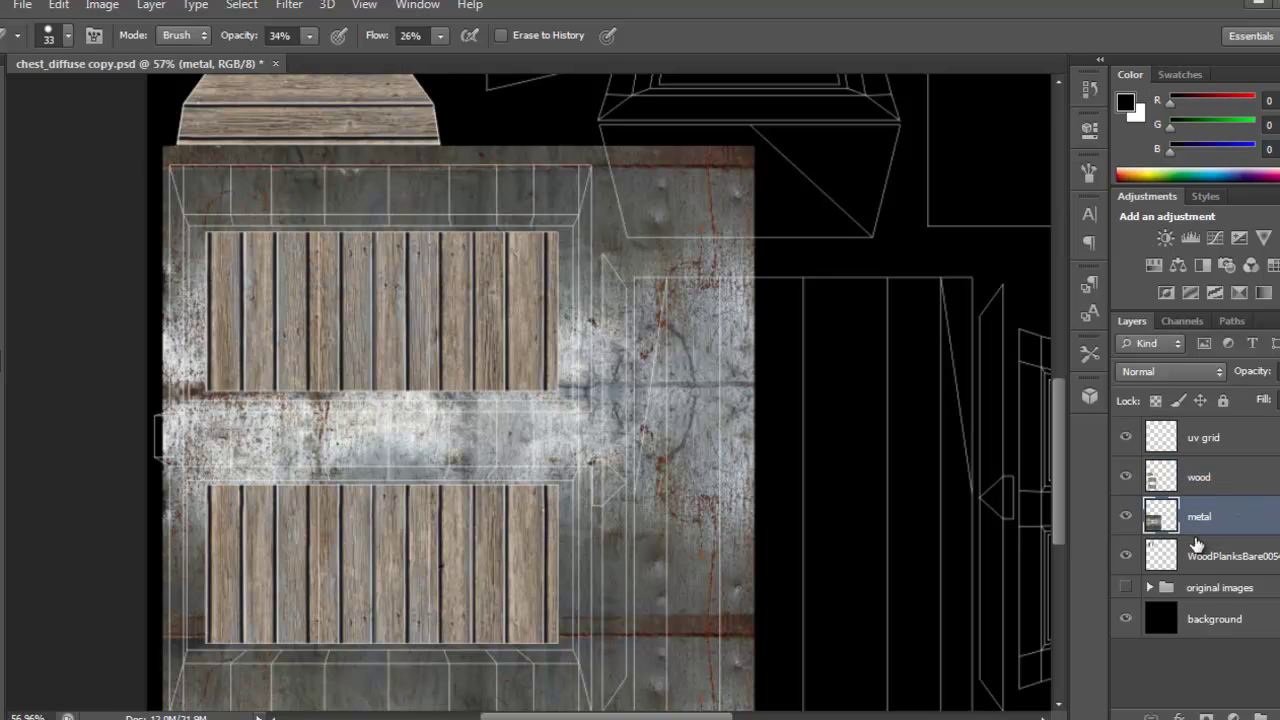
left_click(1197, 545)
left_click_drag(753, 439, 690, 394)
left_click(1126, 555)
left_click(1126, 555)
left_click(1126, 555)
left_click_drag(1160, 556, 1238, 497)
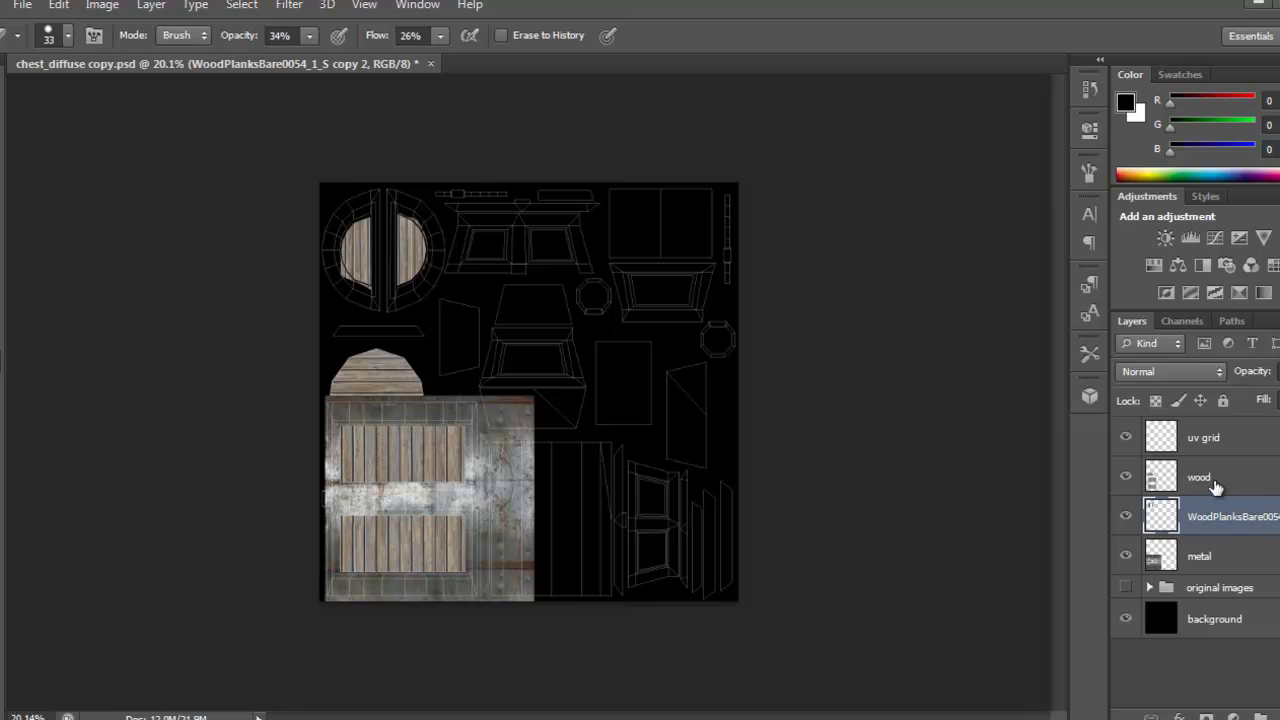
left_click(1220, 490, "ctrl")
right_click(1220, 490)
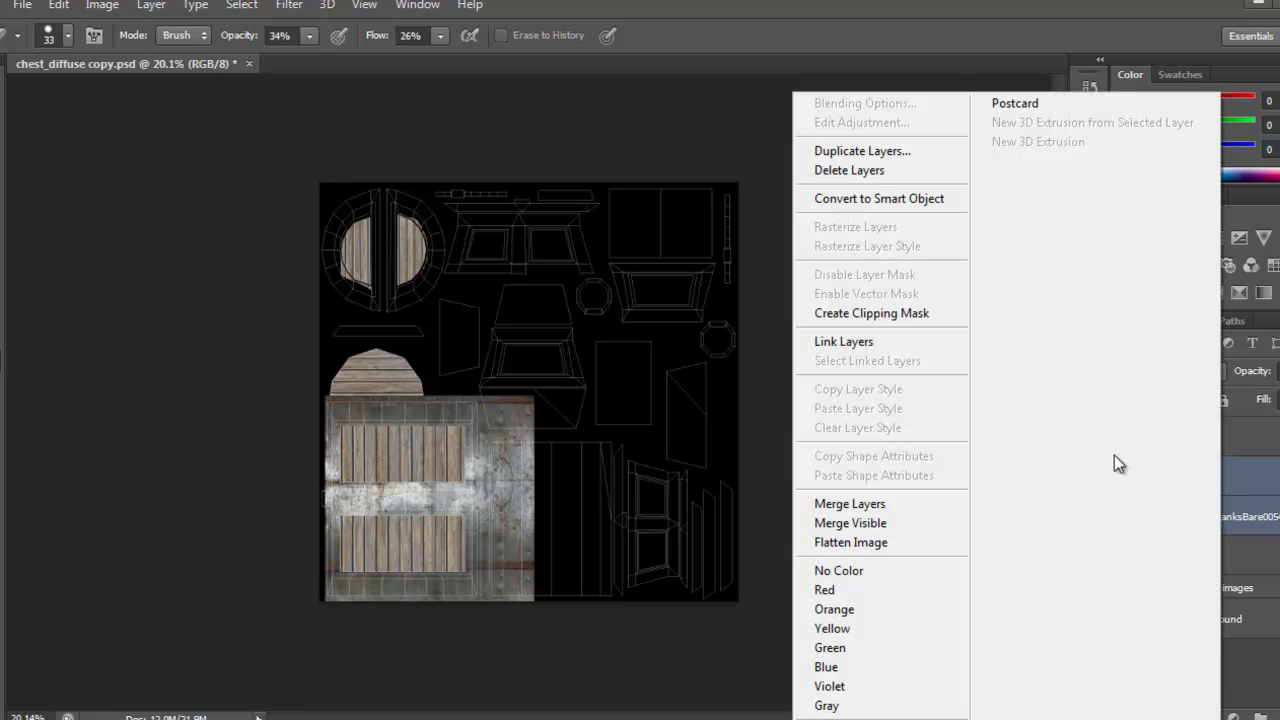
left_click(901, 503)
- Duplicate the metal layer as a backup, hide the duplicate, and make the original metal layer active
left_click(1199, 517)
left_click_drag(475, 490, 562, 504)
left_click_drag(503, 502, 543, 411)
left_click_drag(437, 416, 492, 438)
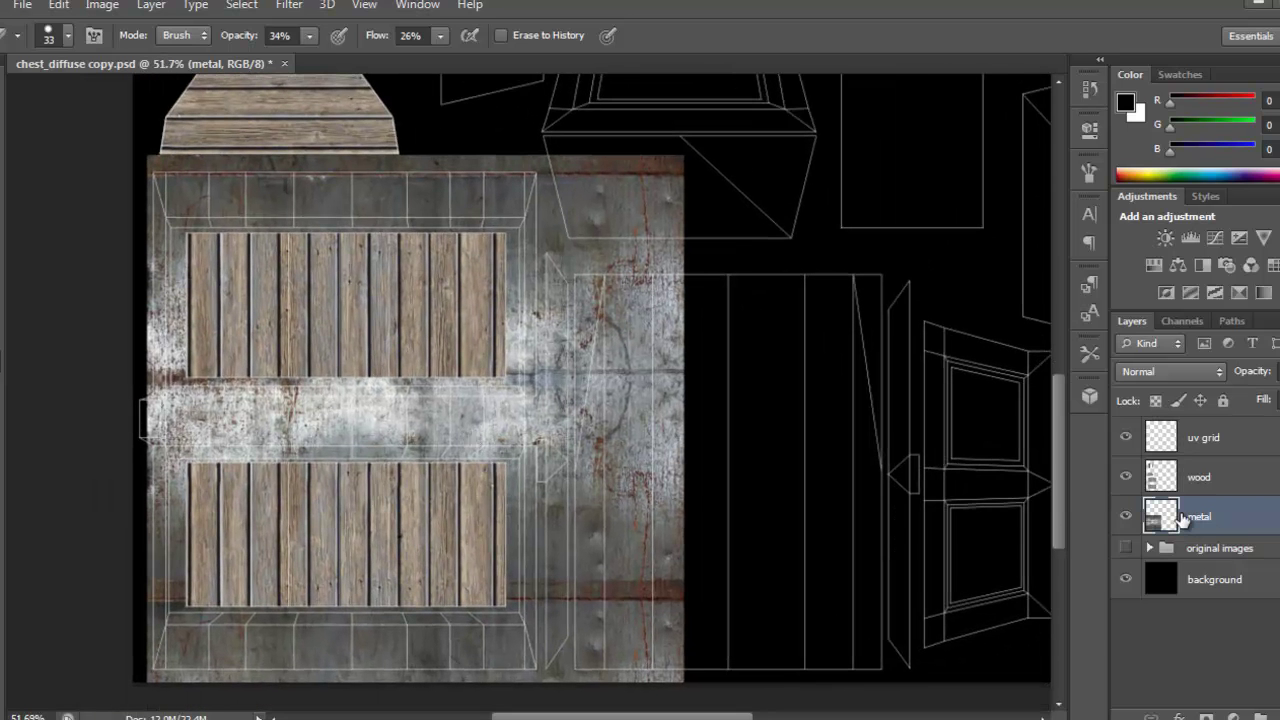
key("ctrl+j")
left_click(1124, 518)
left_click(1198, 553)
- Select the empty area outside the UV shells on the uv grid layer with the Magic Wand at tolerance 32
left_click(1213, 445)
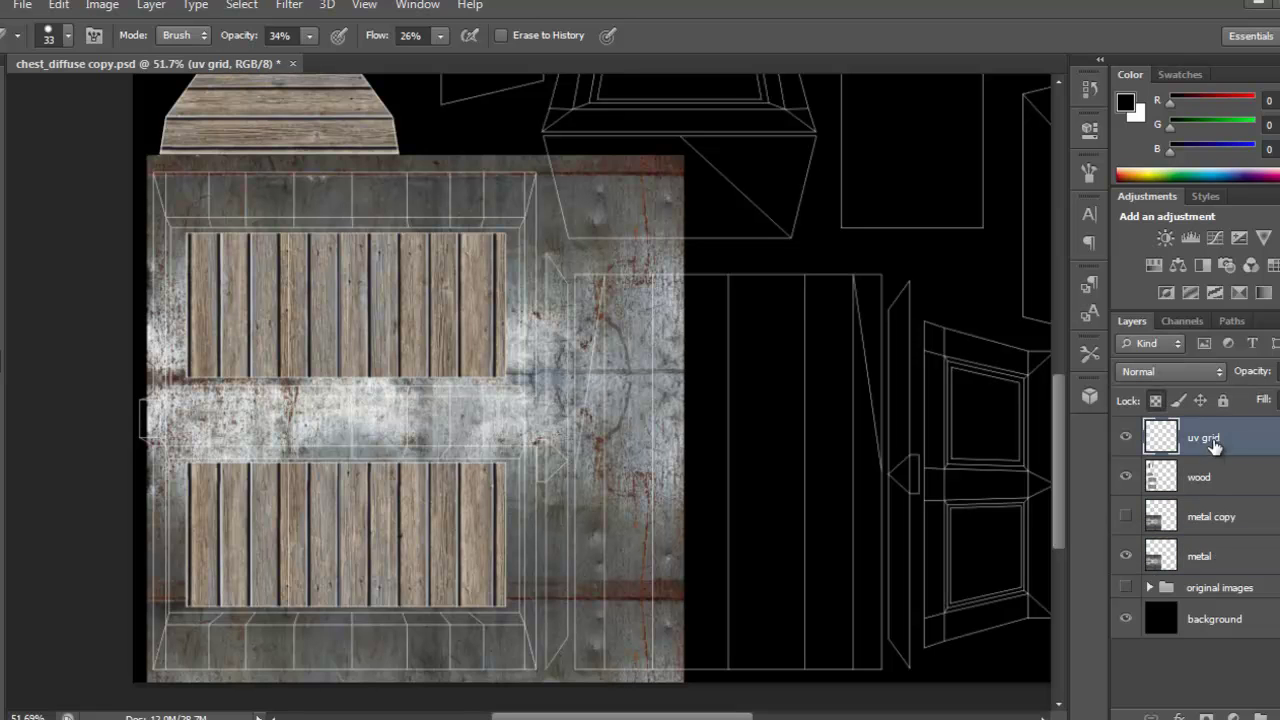
key("w")
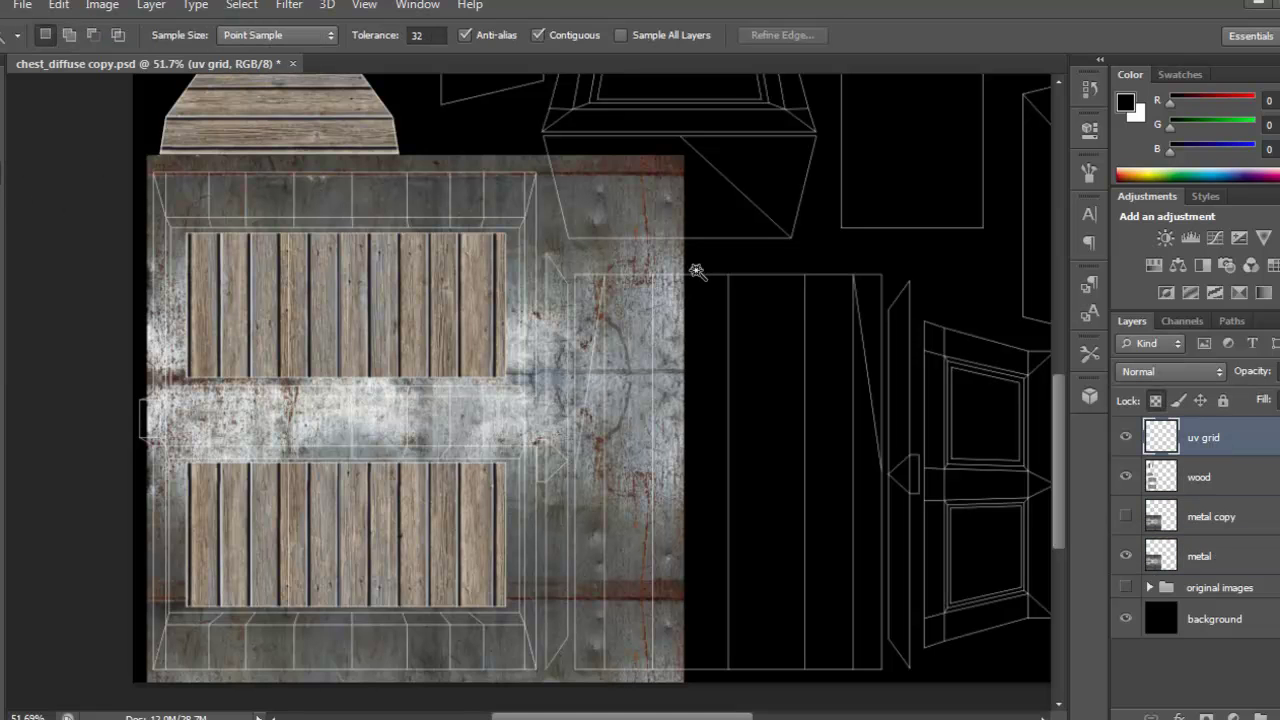
left_click(698, 270)
scroll(426, 331, "up", 1)
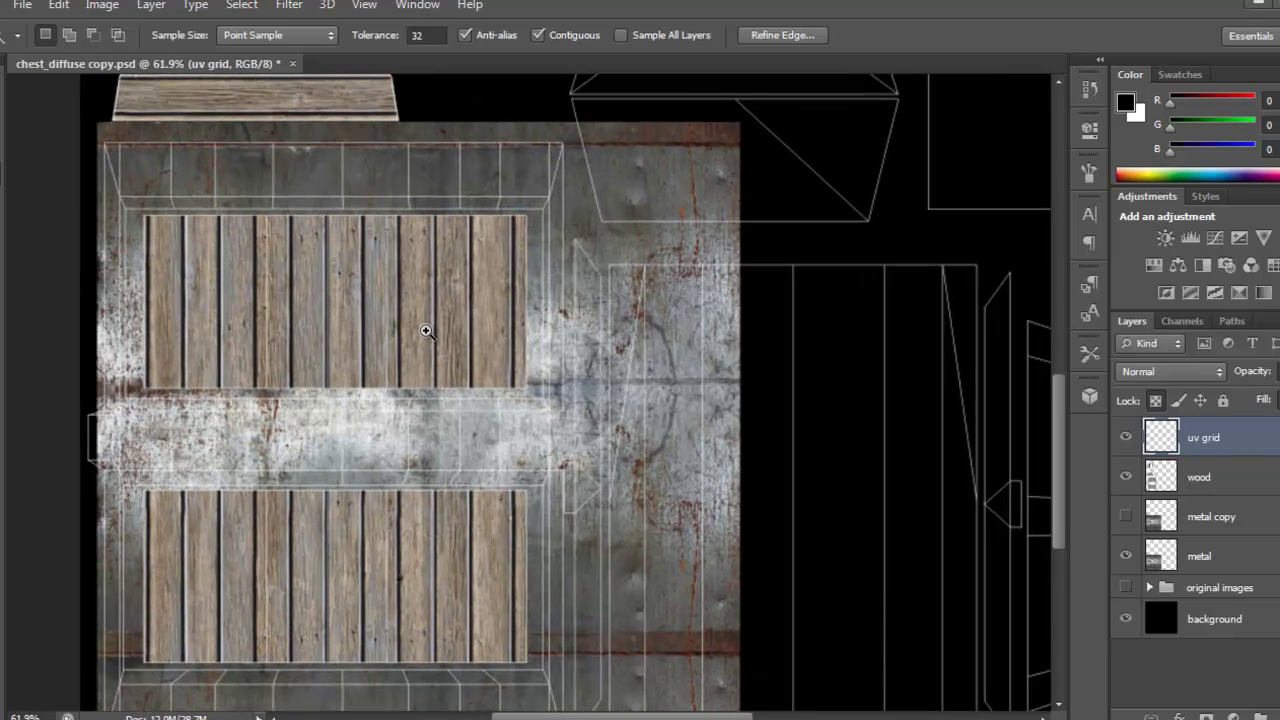
scroll(426, 331, "down", 1)
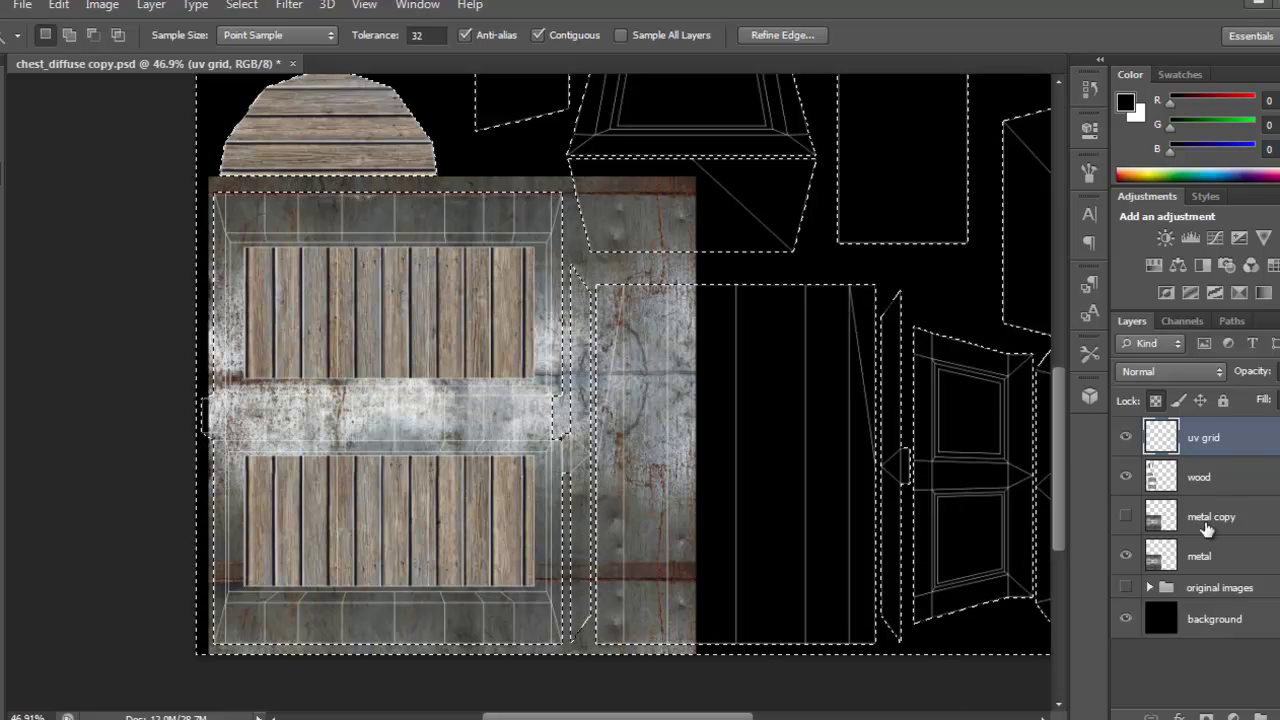
- Delete the metal layer's pixels outside the UV shells using the active selection, and deselect
left_click(1195, 555)
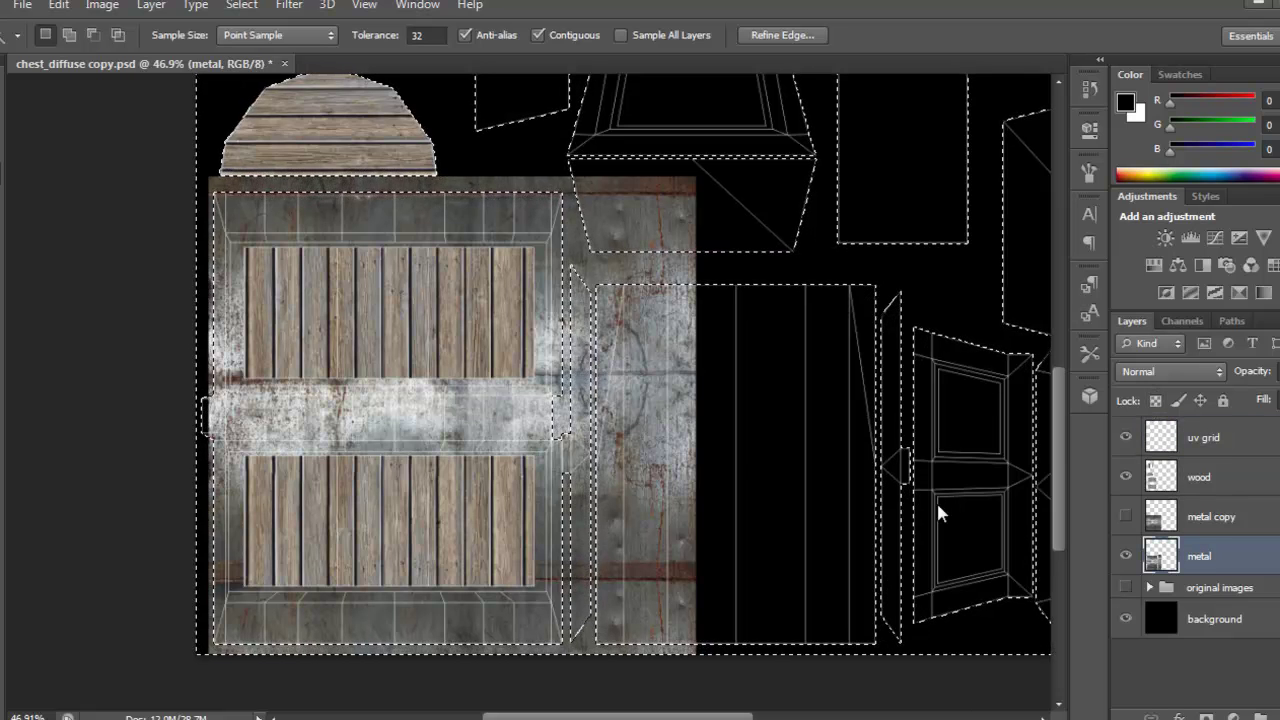
key("Delete")
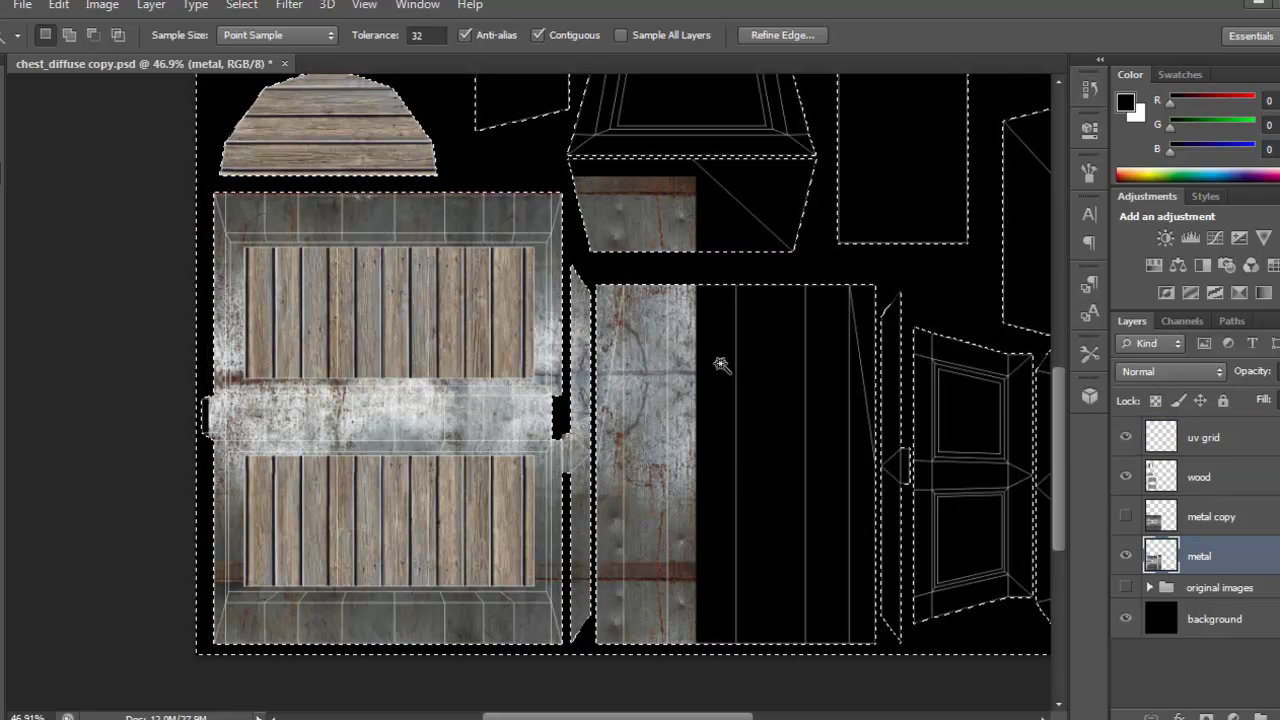
key("ctrl+d")
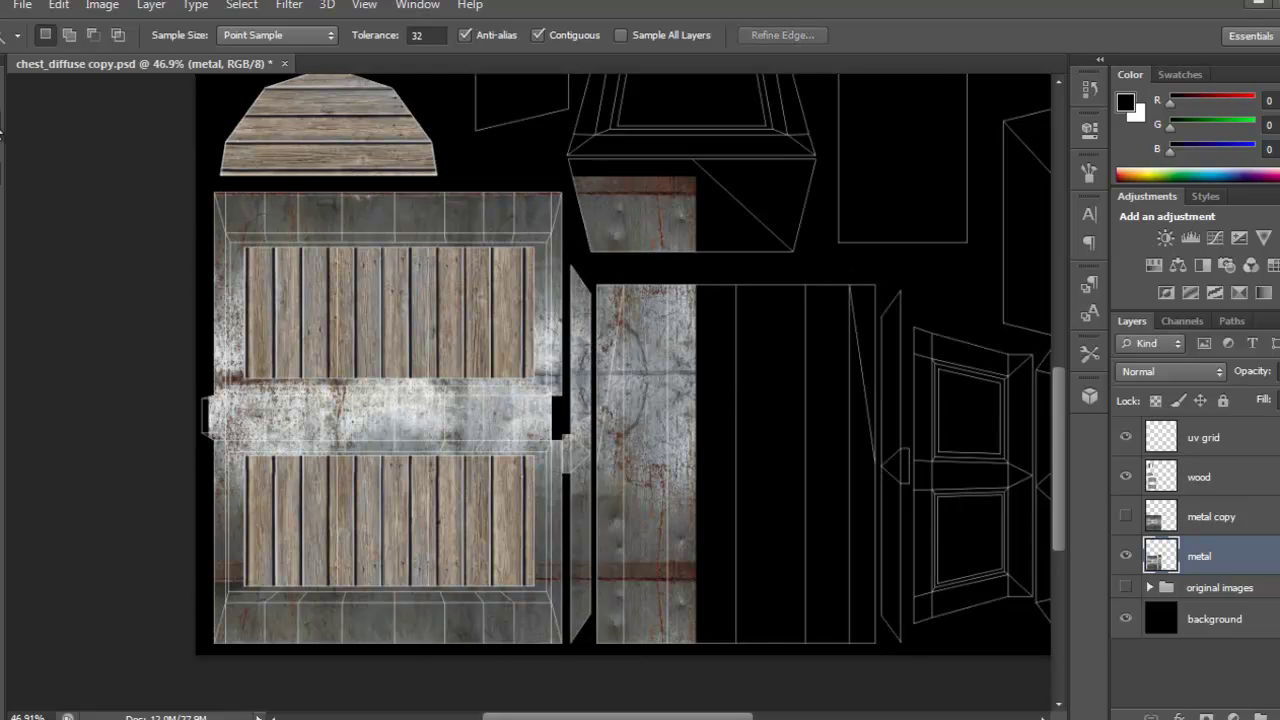
- Erase the leftover metal patch inside the trapezoid UV shell above the narrow metal panel, using rectangular selections
key("m")
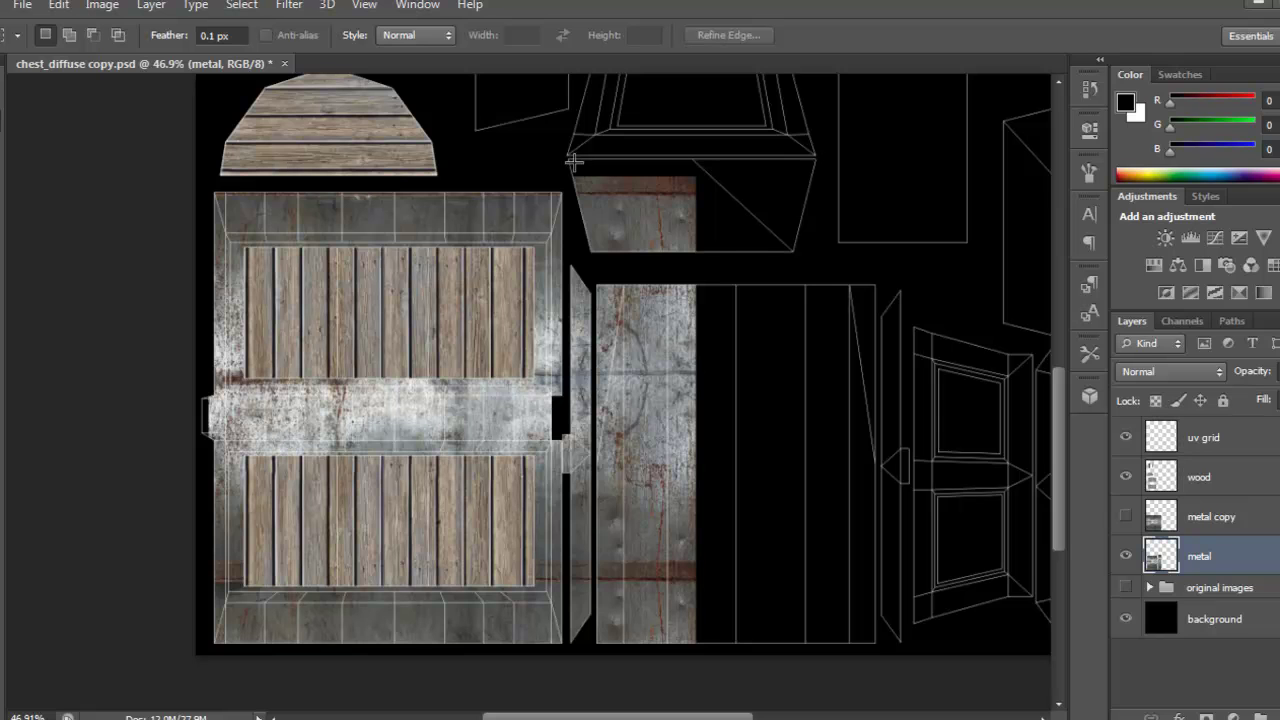
left_click_drag(657, 218, 708, 230)
key("Delete")
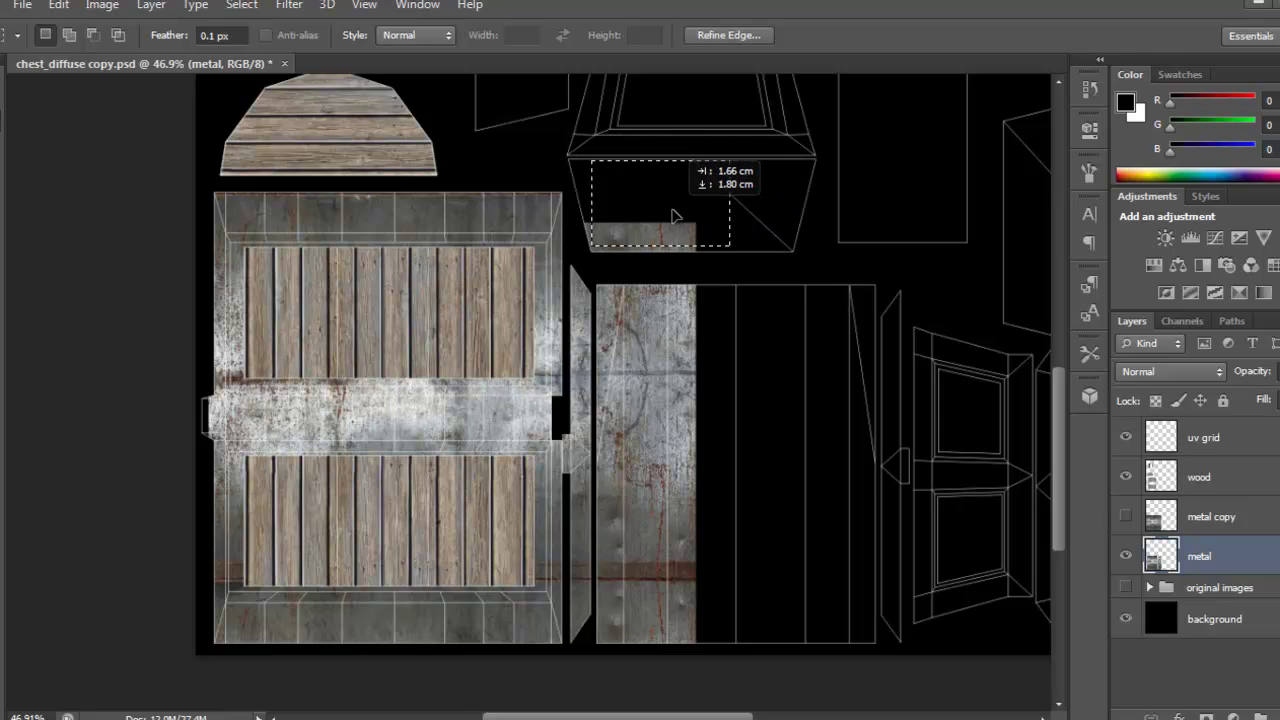
key("Delete")
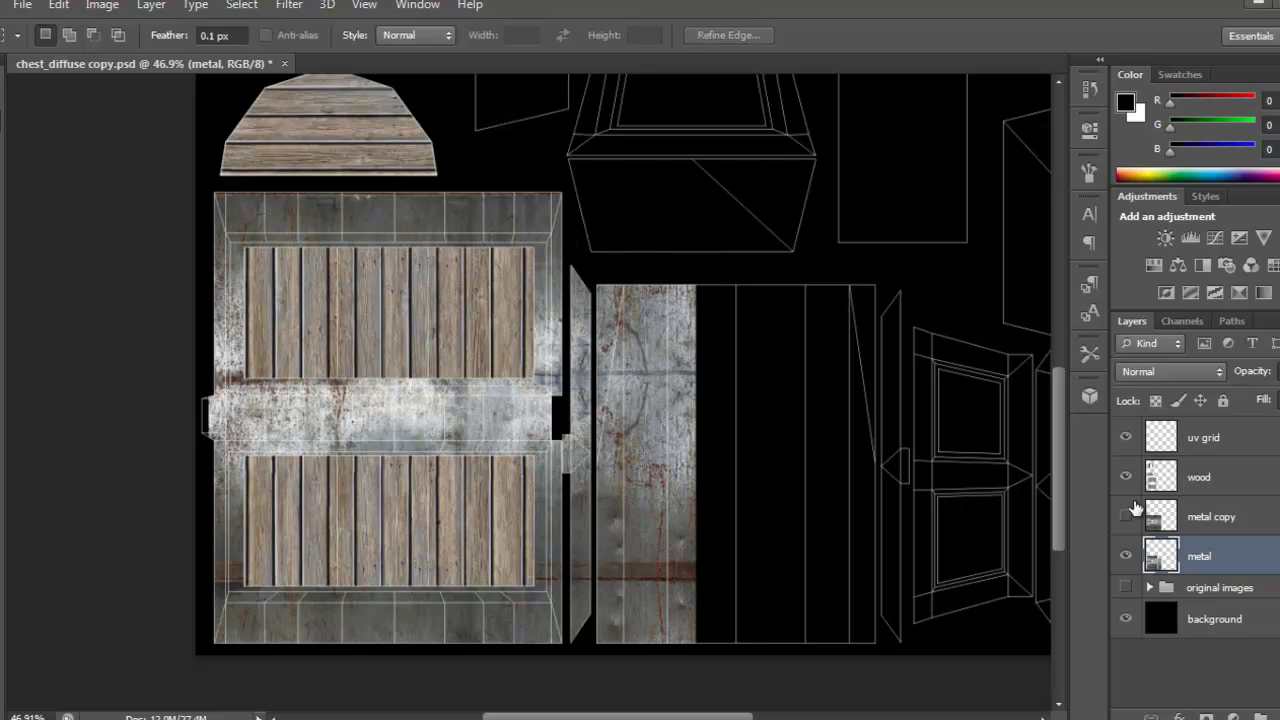
- Hide the uv grid layer and save the texture as chest_diffuse copy in Photoshop format, replacing the existing file
left_click(1126, 438)
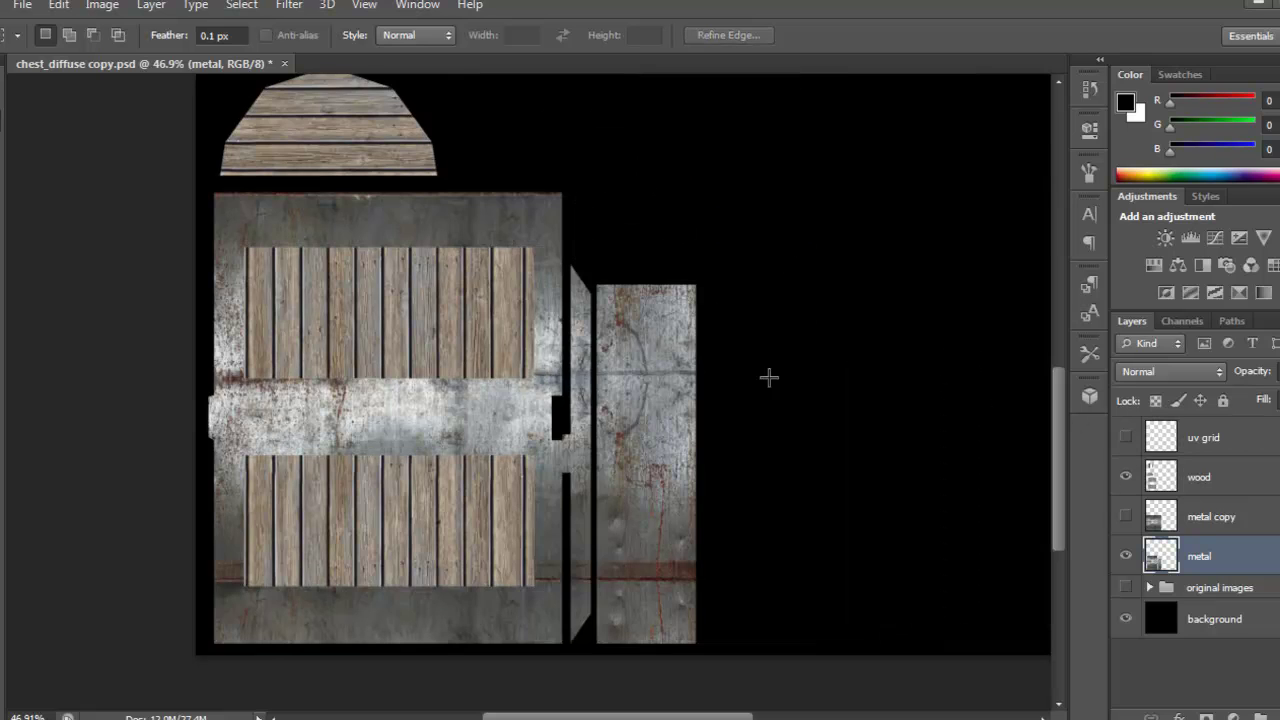
left_click(22, 6)
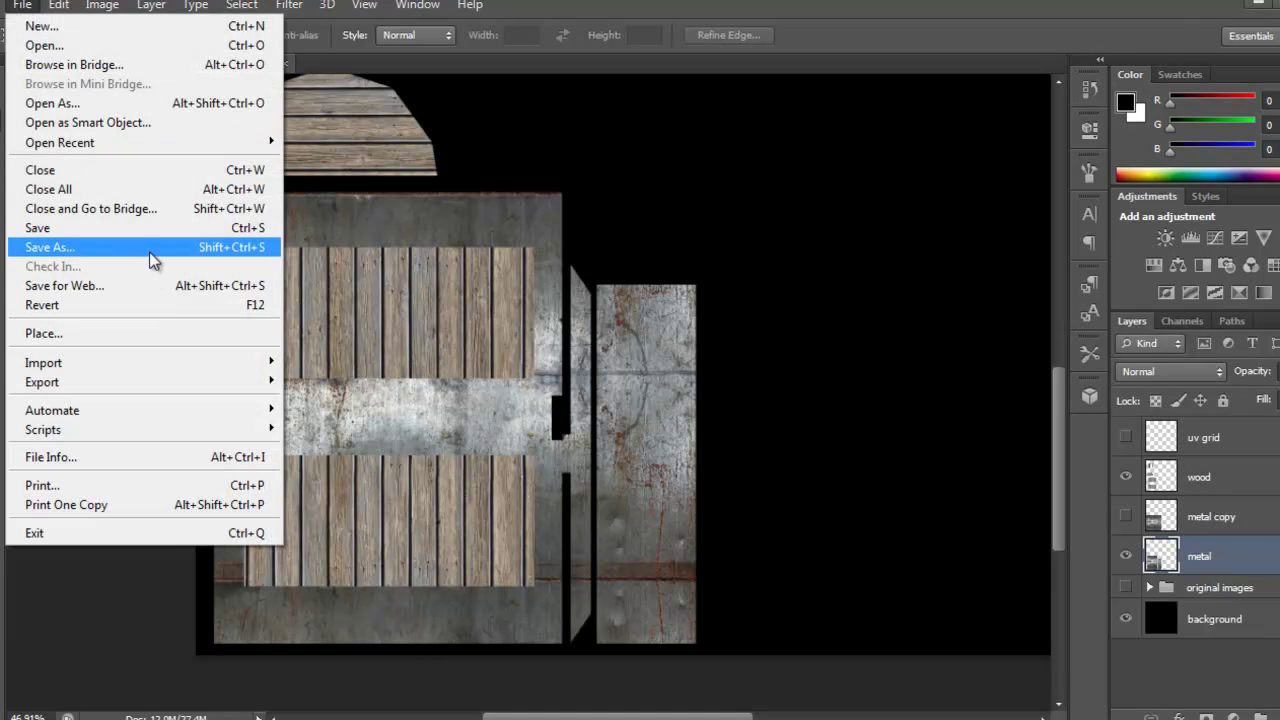
left_click(153, 260)
left_click(1128, 452)
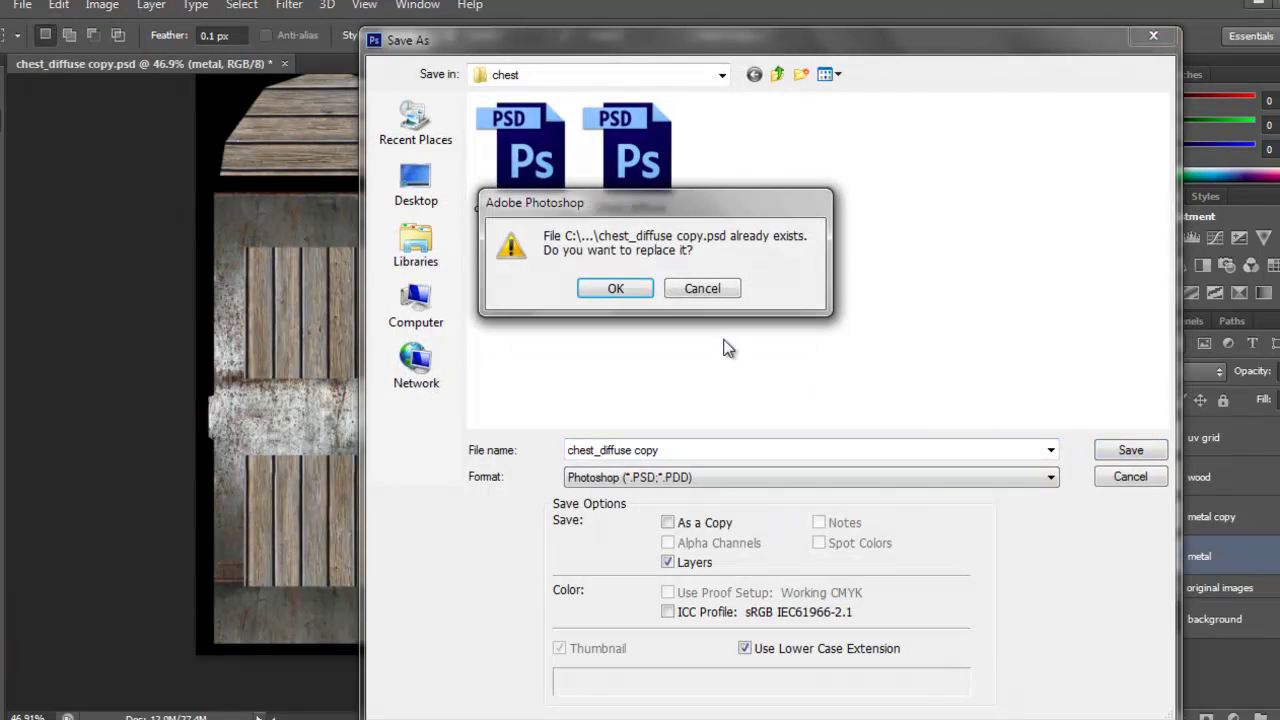
left_click(630, 289)
left_click(900, 214)
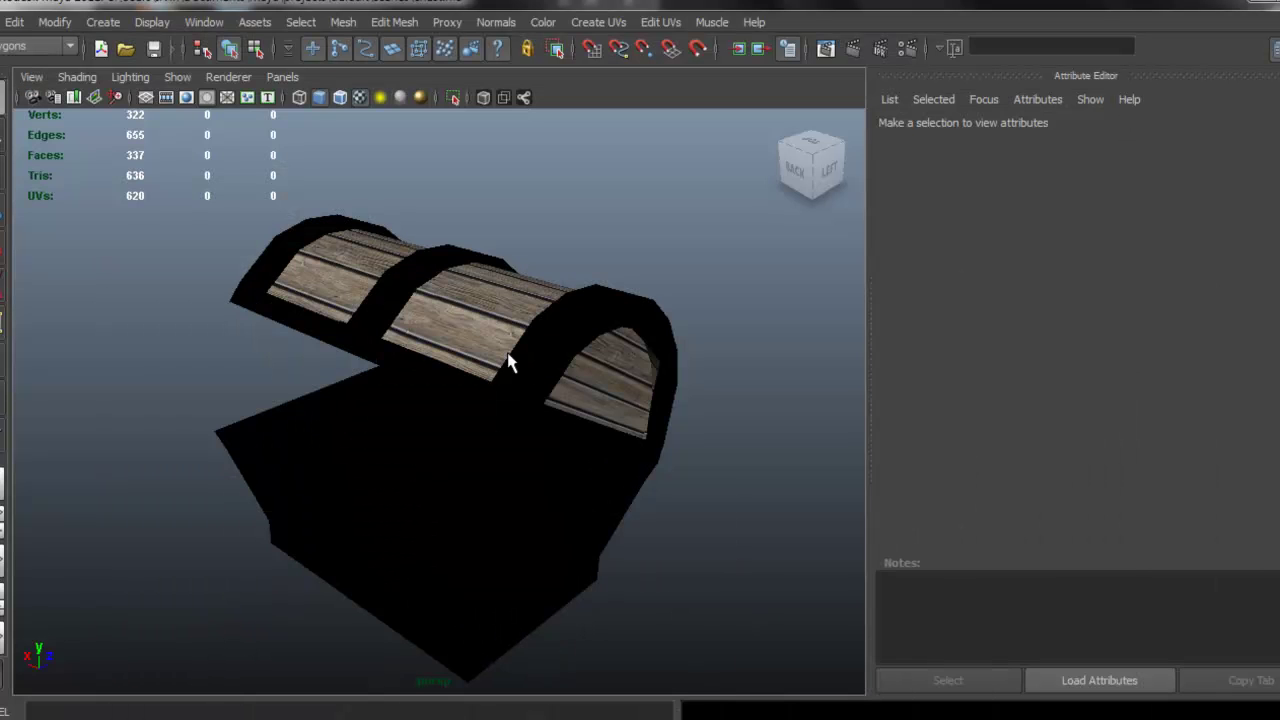
- Switch to Maya, save the scene with the chest lid selected, and open the color texture of chestMat1
left_click(508, 362)
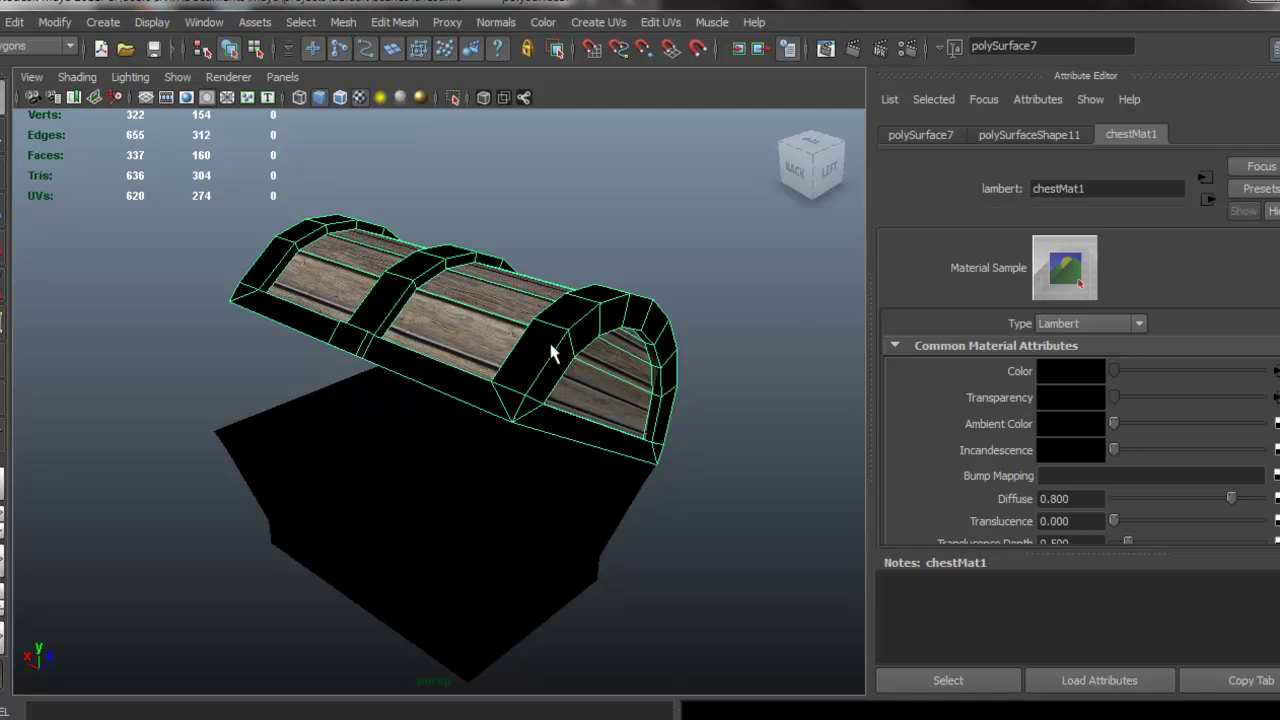
key("ctrl+s")
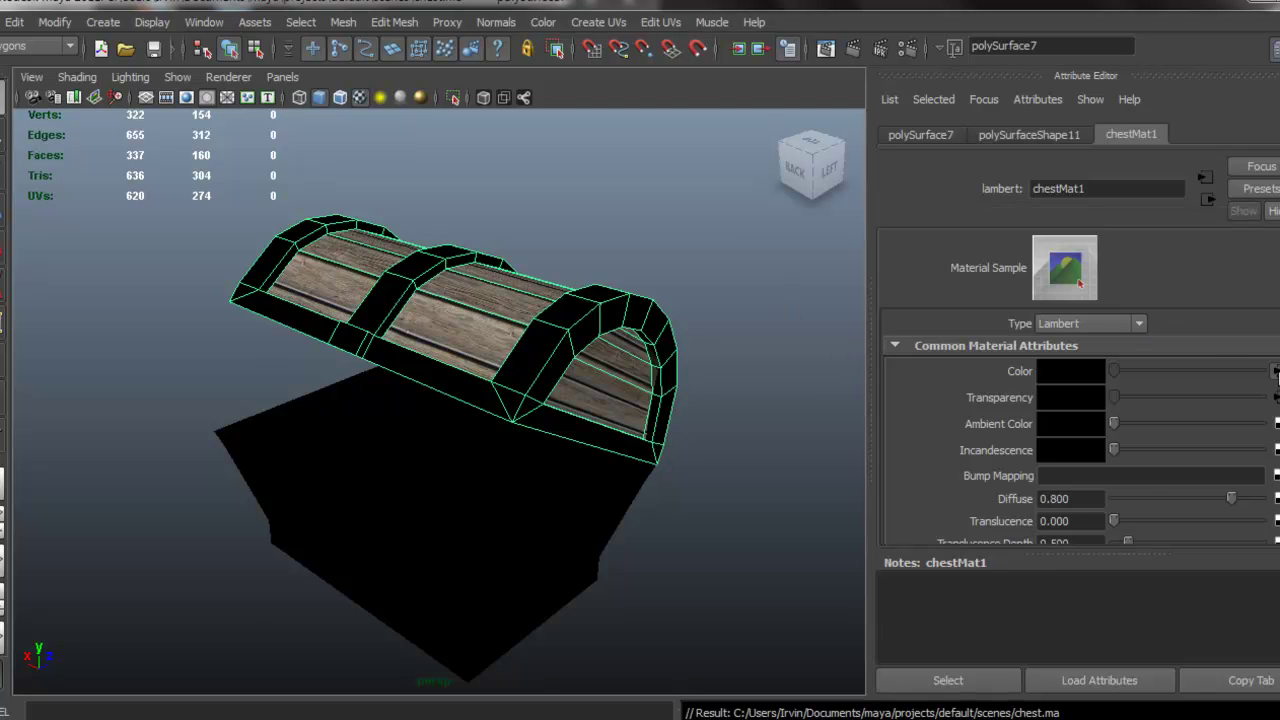
left_click(1276, 371)
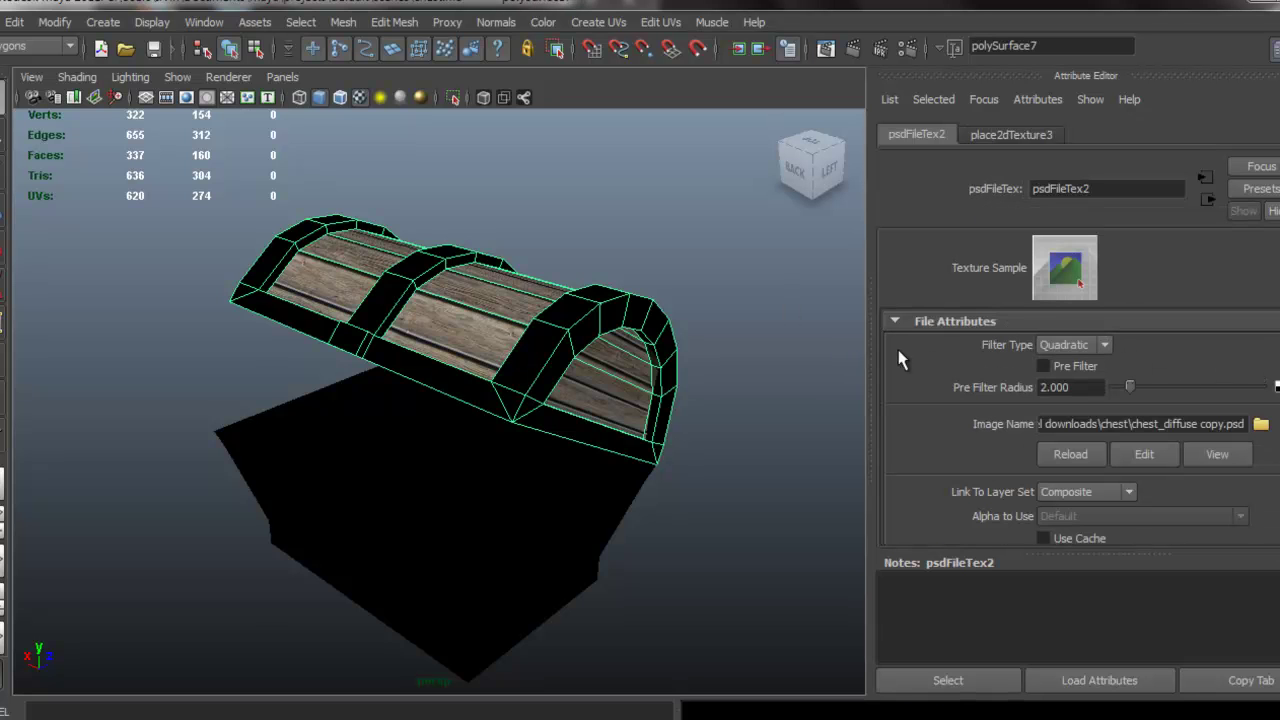
- Inspect the textured chest model from several sides in the perspective view
left_click_drag(671, 271, 622, 179)
left_click(622, 179)
left_click_drag(658, 300, 531, 385)
left_click_drag(617, 357, 198, 363)
left_click_drag(457, 353, 478, 370)
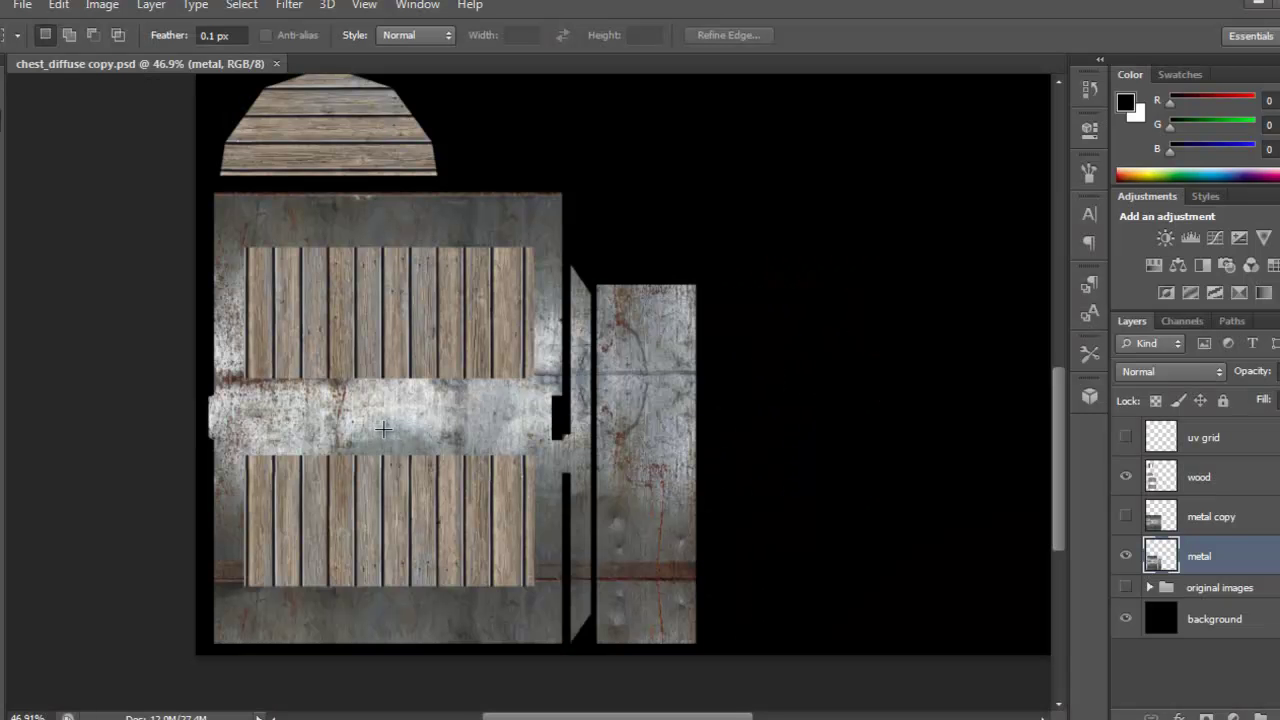
- Switch back to Photoshop, duplicate the WoodPlanksBare0054 layer out of the original images group, and hide the group
left_click_drag(416, 431, 463, 431)
left_click_drag(329, 407, 352, 425)
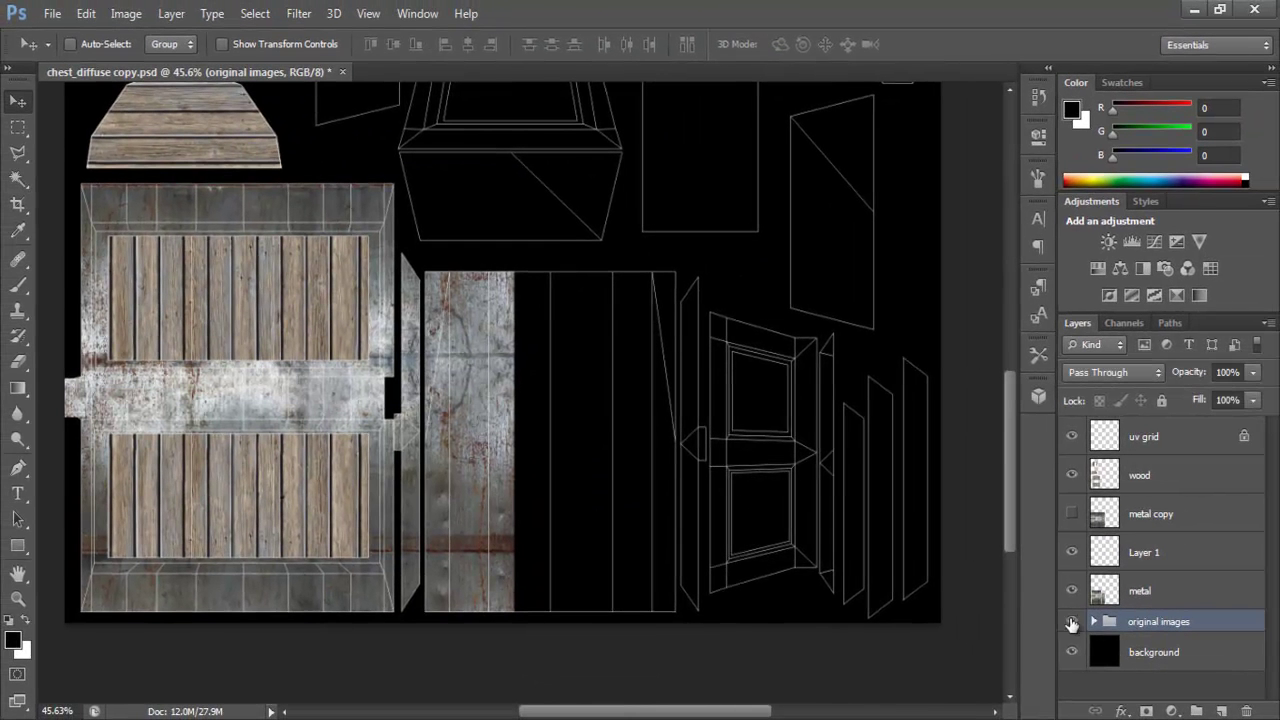
left_click(1071, 623)
left_click(1094, 622)
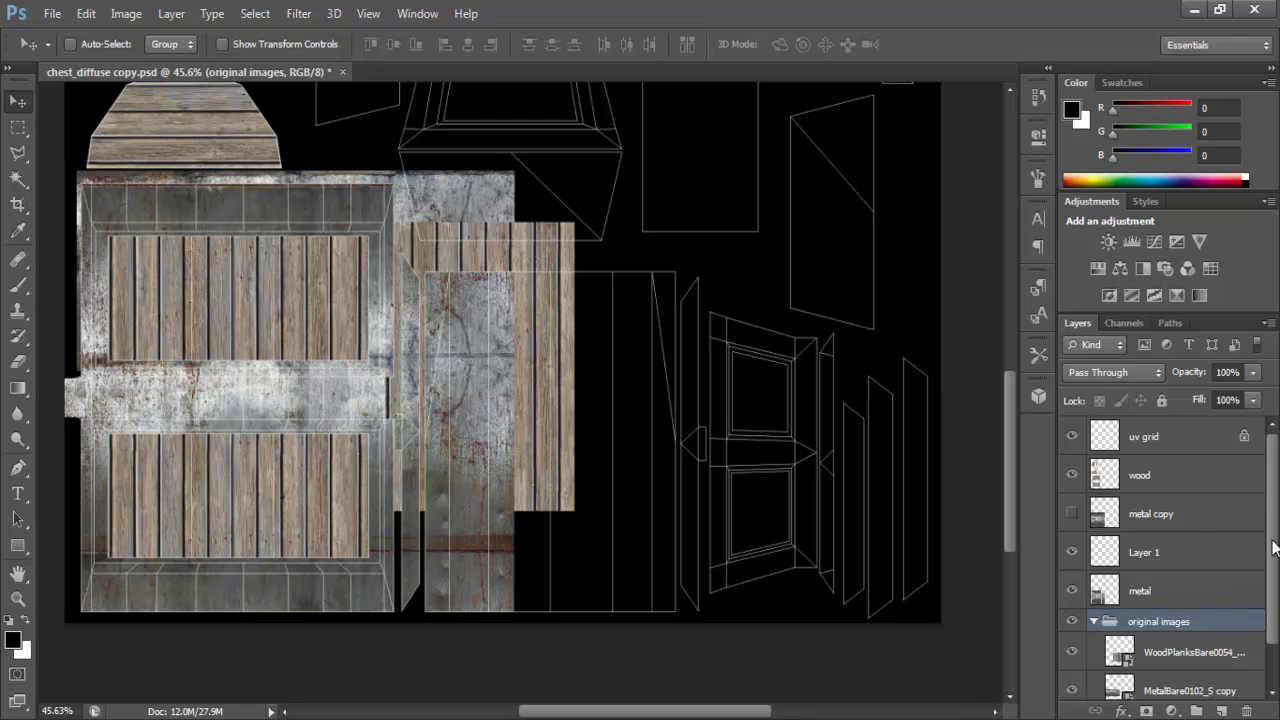
scroll(1275, 548, "down", 1)
left_click(1183, 608)
key("ctrl+j")
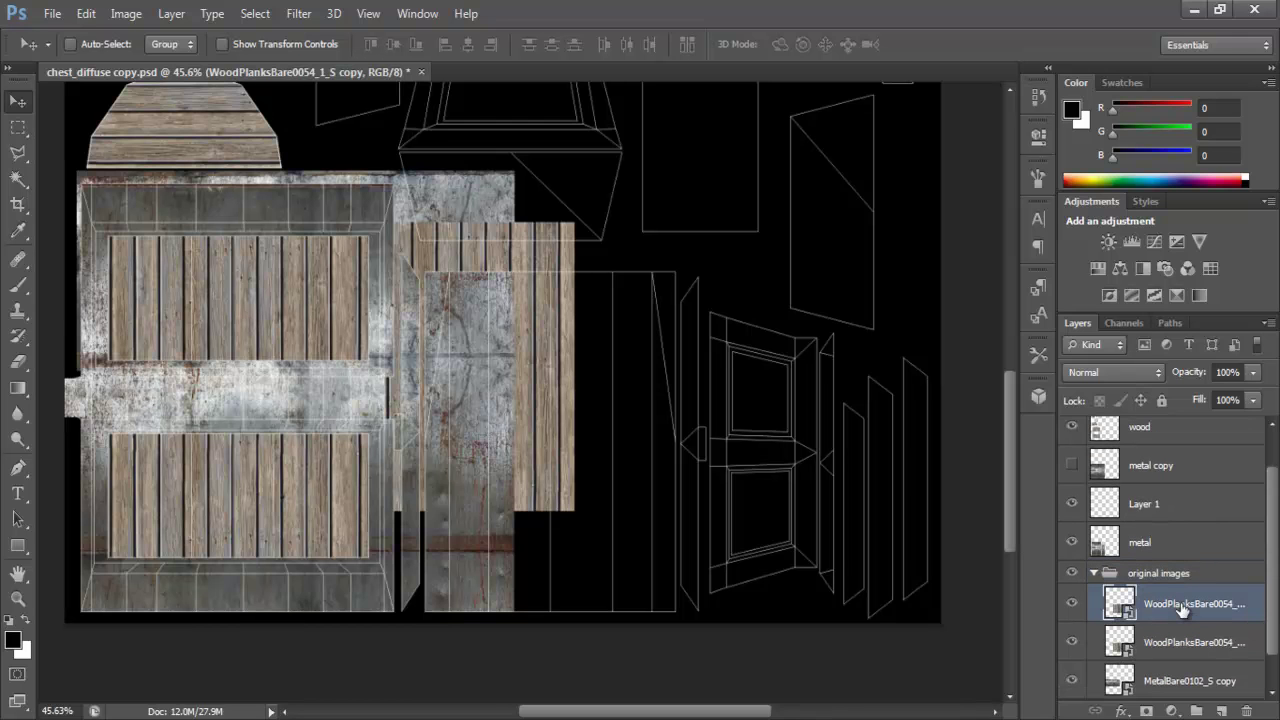
left_click_drag(1170, 548, 1172, 555)
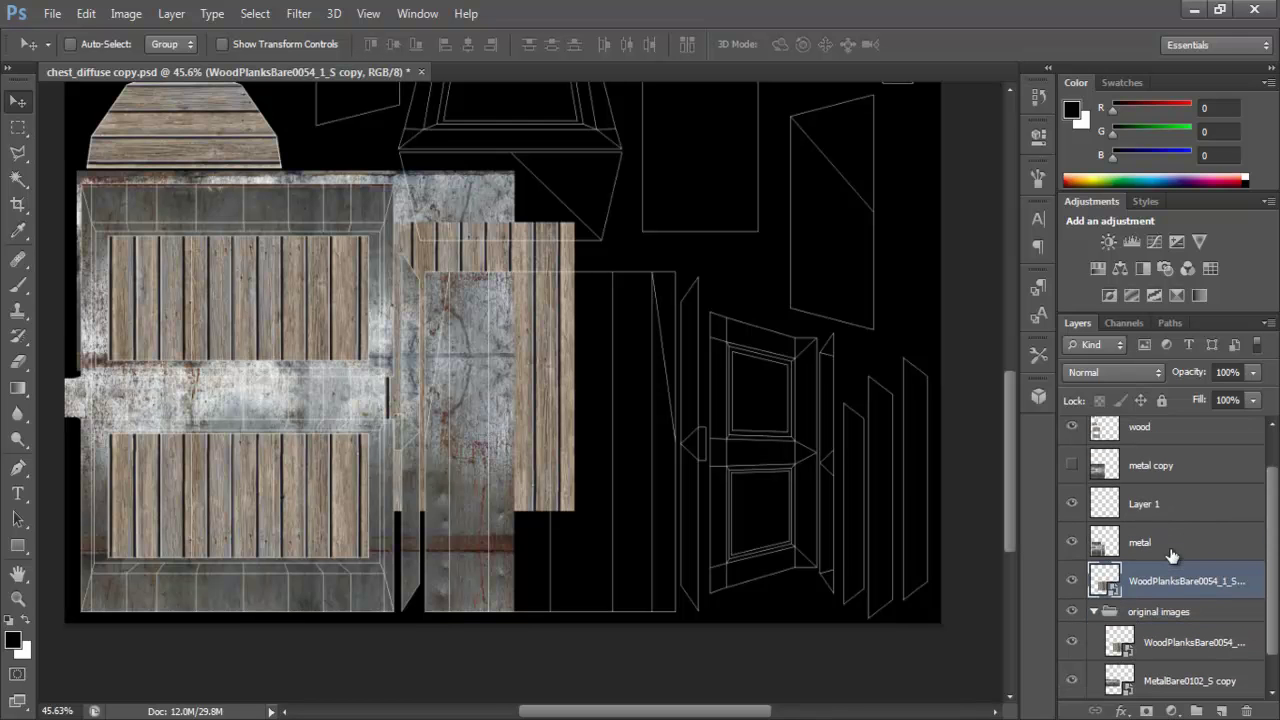
left_click(1096, 610)
left_click(1073, 650)
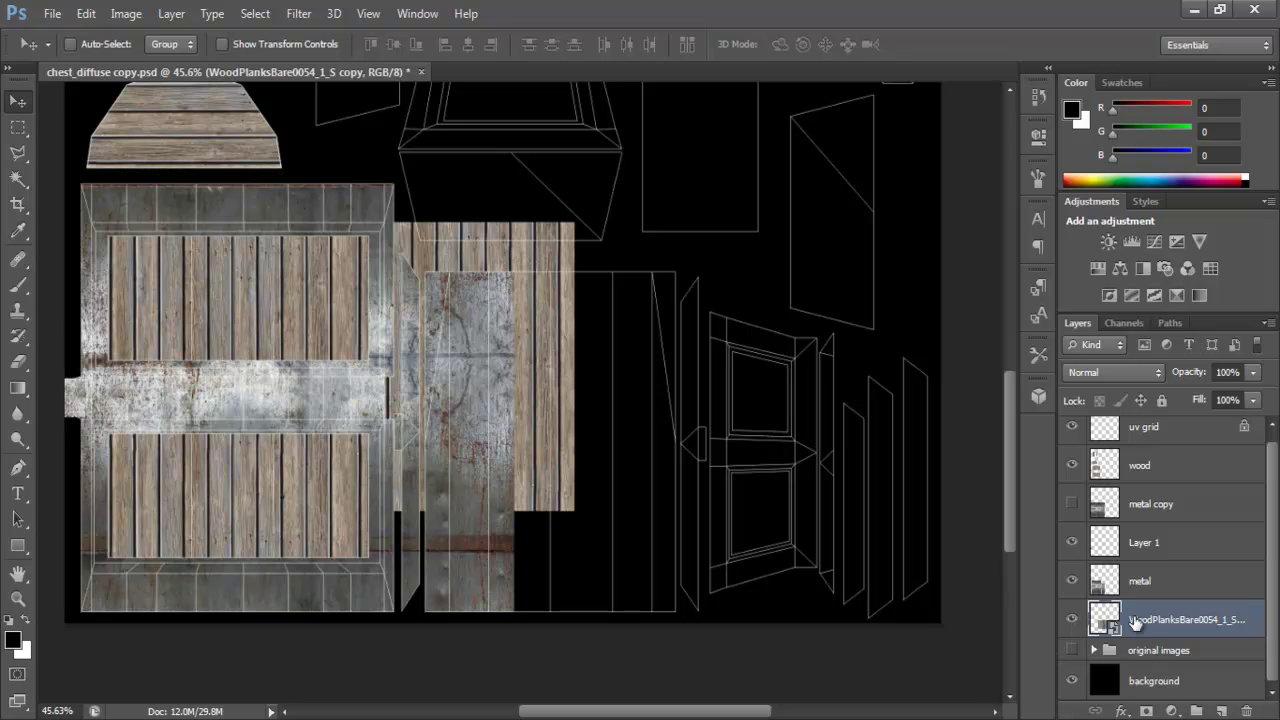
- Place the wood planks copy over the large rectangular UV shell and reorder its layer above metal copy
left_click_drag(545, 412, 718, 468)
left_click_drag(1152, 549, 1150, 486)
left_click_drag(533, 399, 539, 397)
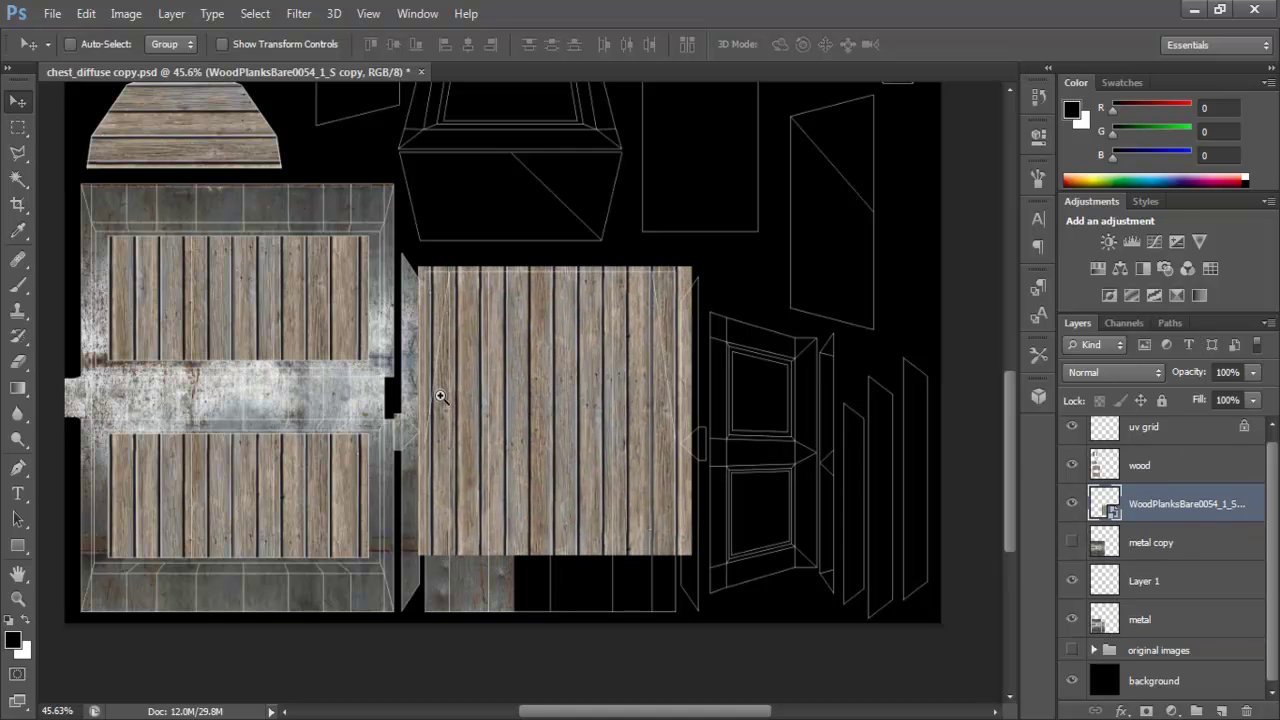
- Duplicate the wood planks downward so the two pieces line up and cover the full height of the rectangular shell
scroll(445, 425, "up", 3)
left_click_drag(602, 428, 603, 363)
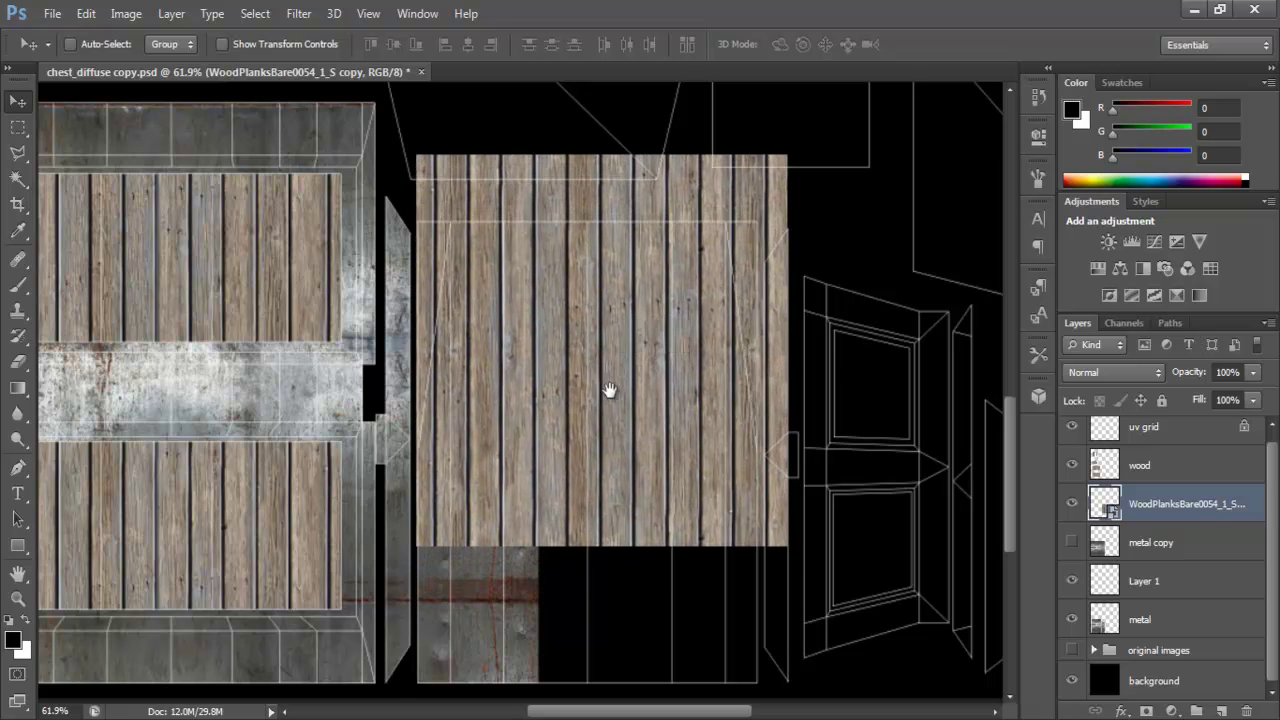
left_click_drag(643, 442, 637, 378)
left_click_drag(620, 309, 616, 658)
left_click_drag(619, 498, 620, 543)
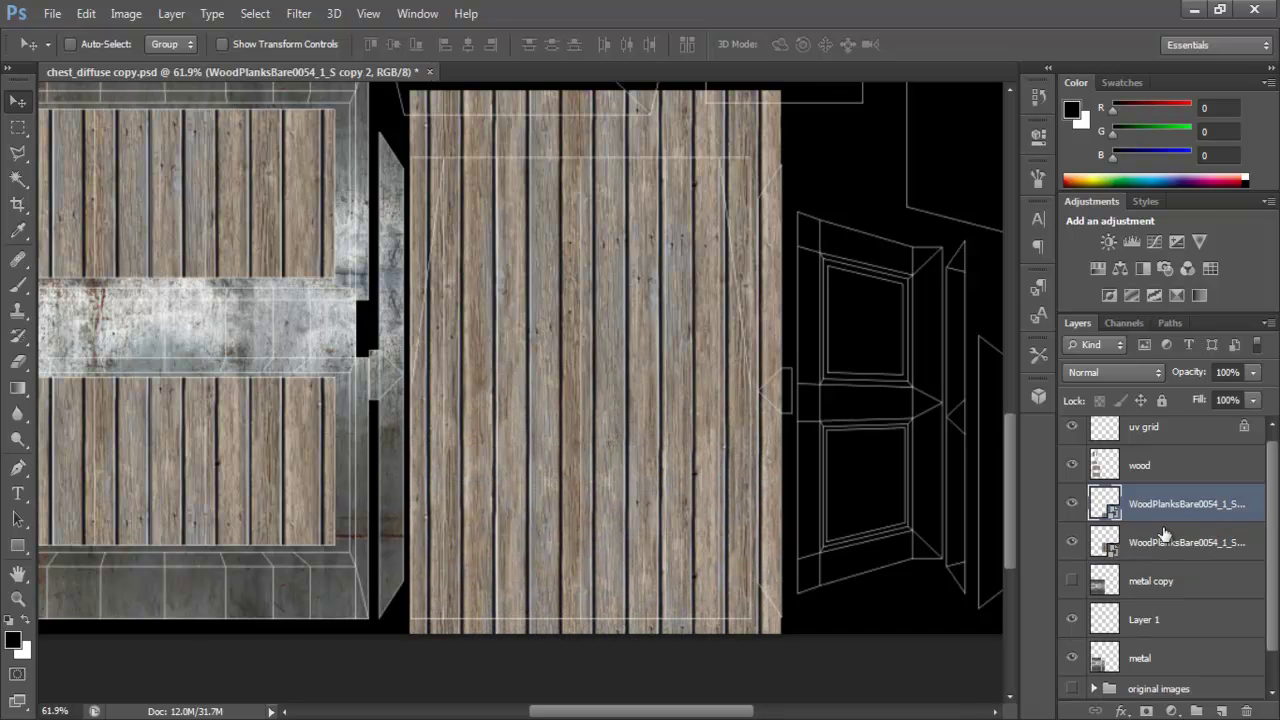
- Merge the two WoodPlanksBare0054 copies into a single layer
left_click(1166, 541, "shift")
right_click(1163, 535)
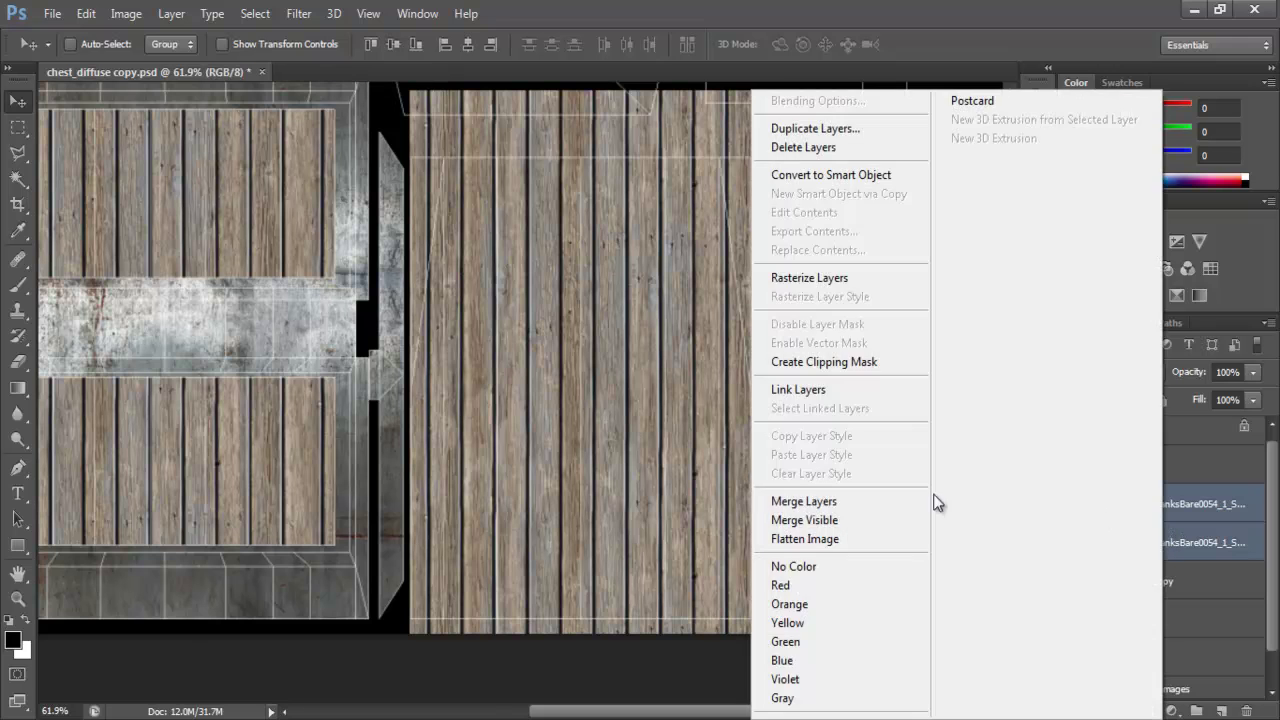
left_click(848, 494)
left_click_drag(645, 312, 642, 380)
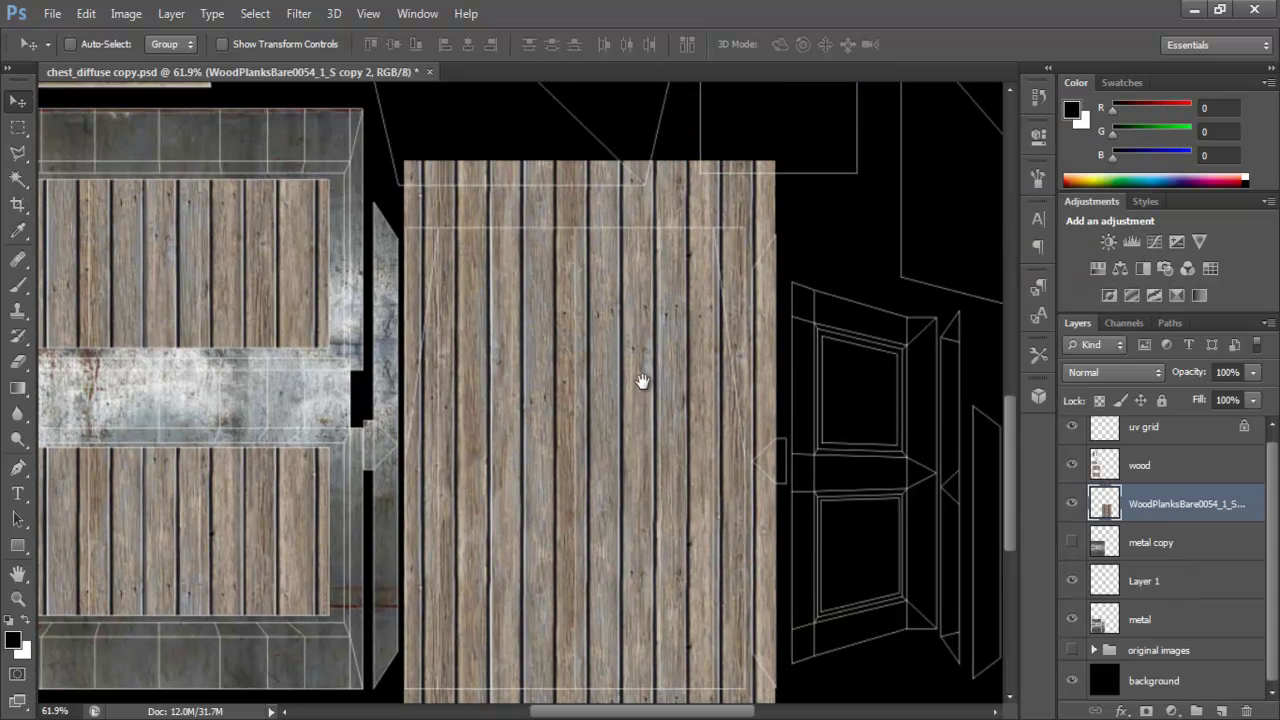
left_click_drag(689, 500, 687, 463)
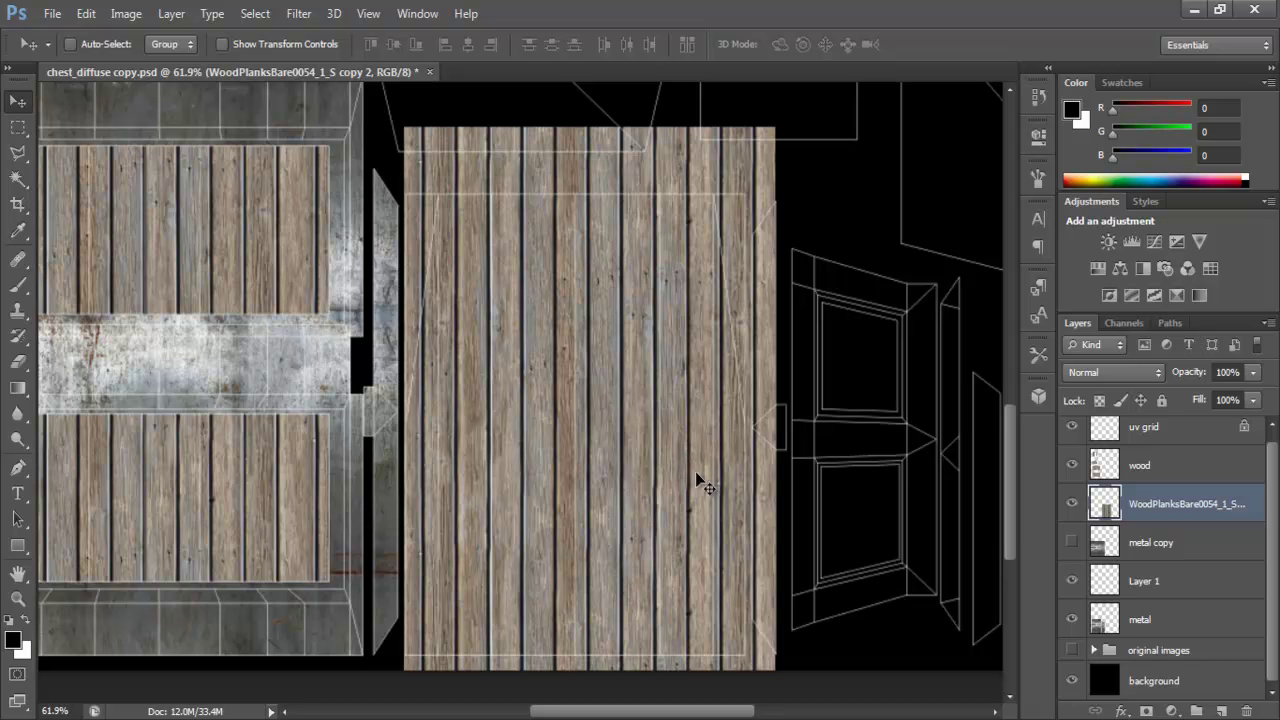
- Select the area outside the UV shells on the uv grid layer with the Magic Wand and delete it from the merged planks layer
left_click_drag(751, 439, 684, 449)
left_click_drag(752, 477, 740, 437)
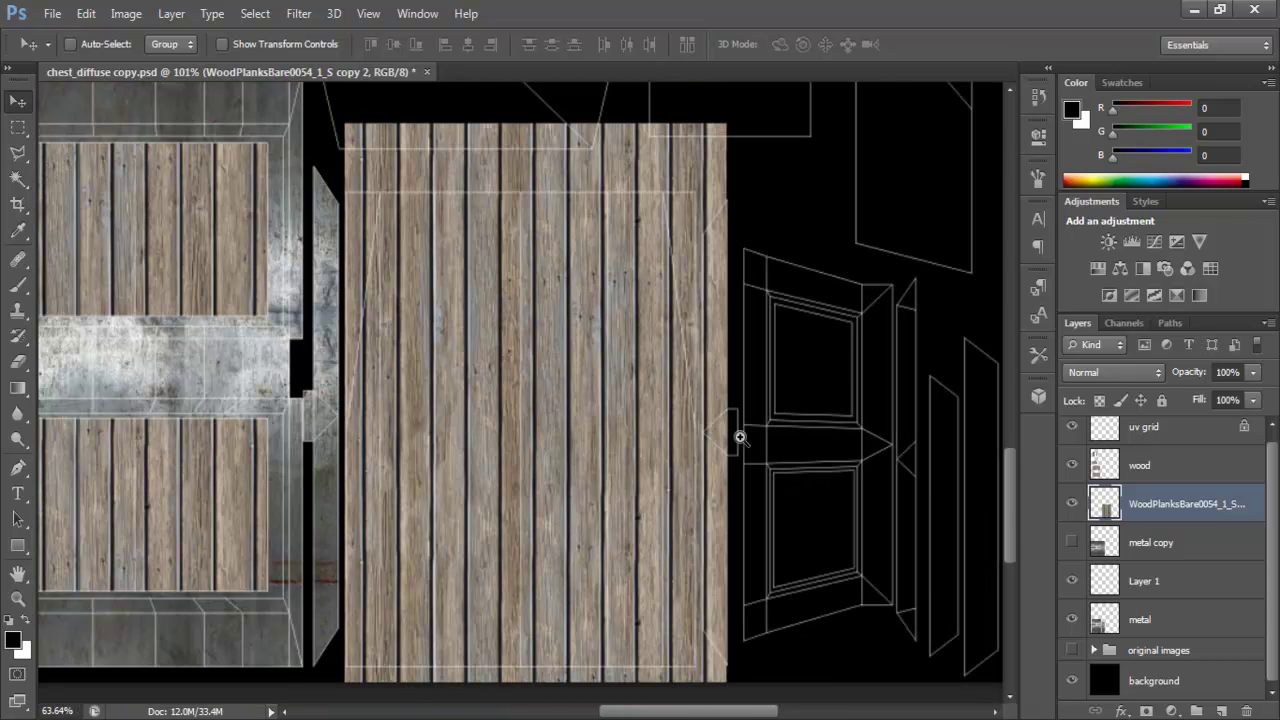
left_click(1150, 432)
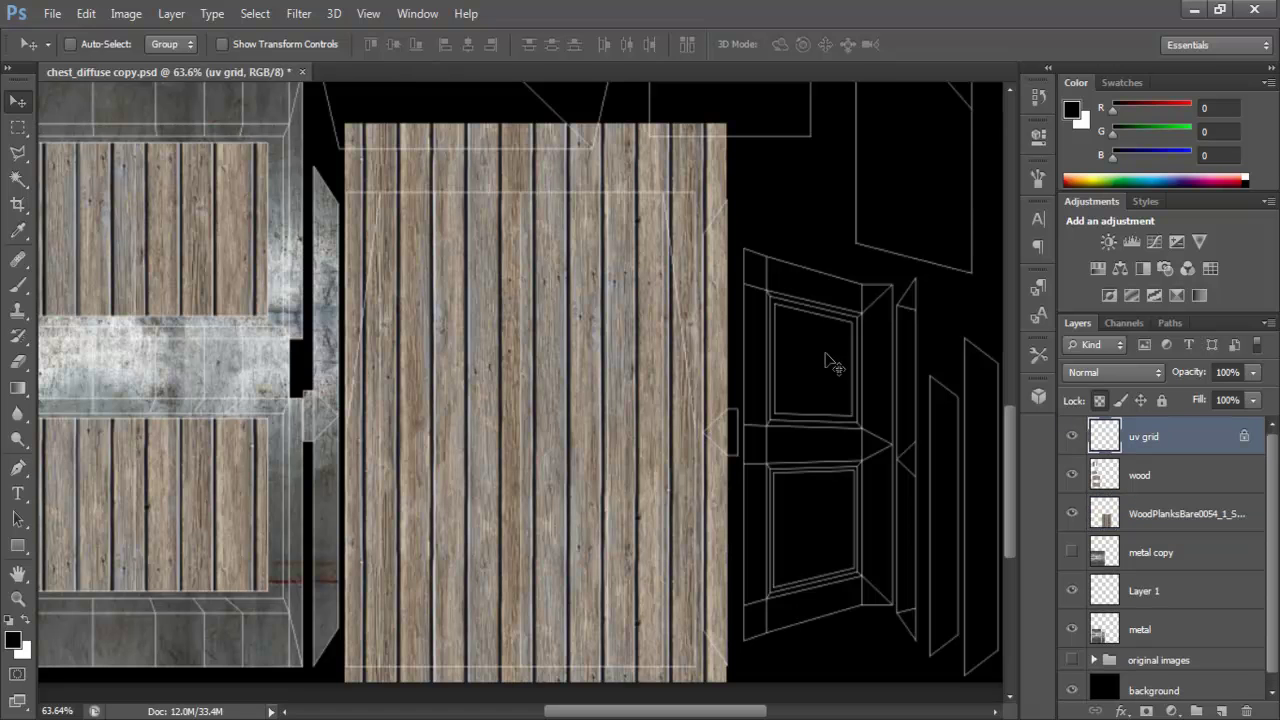
left_click(18, 178)
left_click(752, 178)
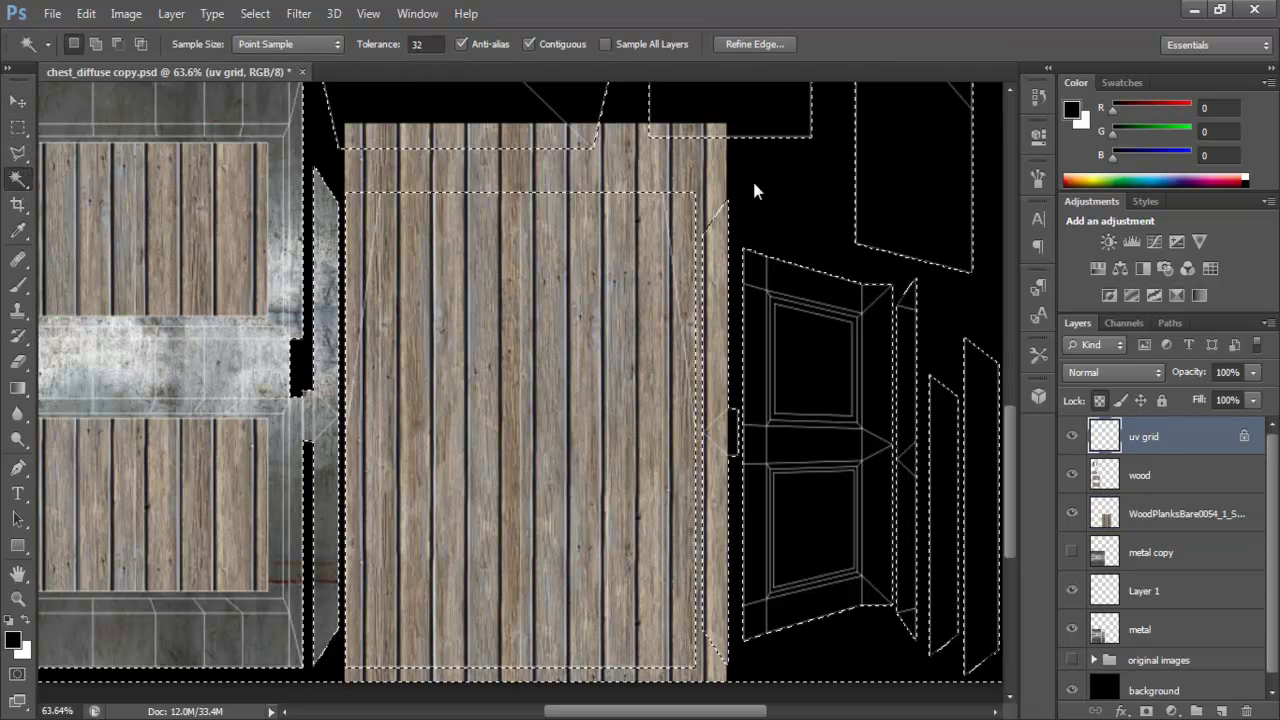
left_click(1167, 520)
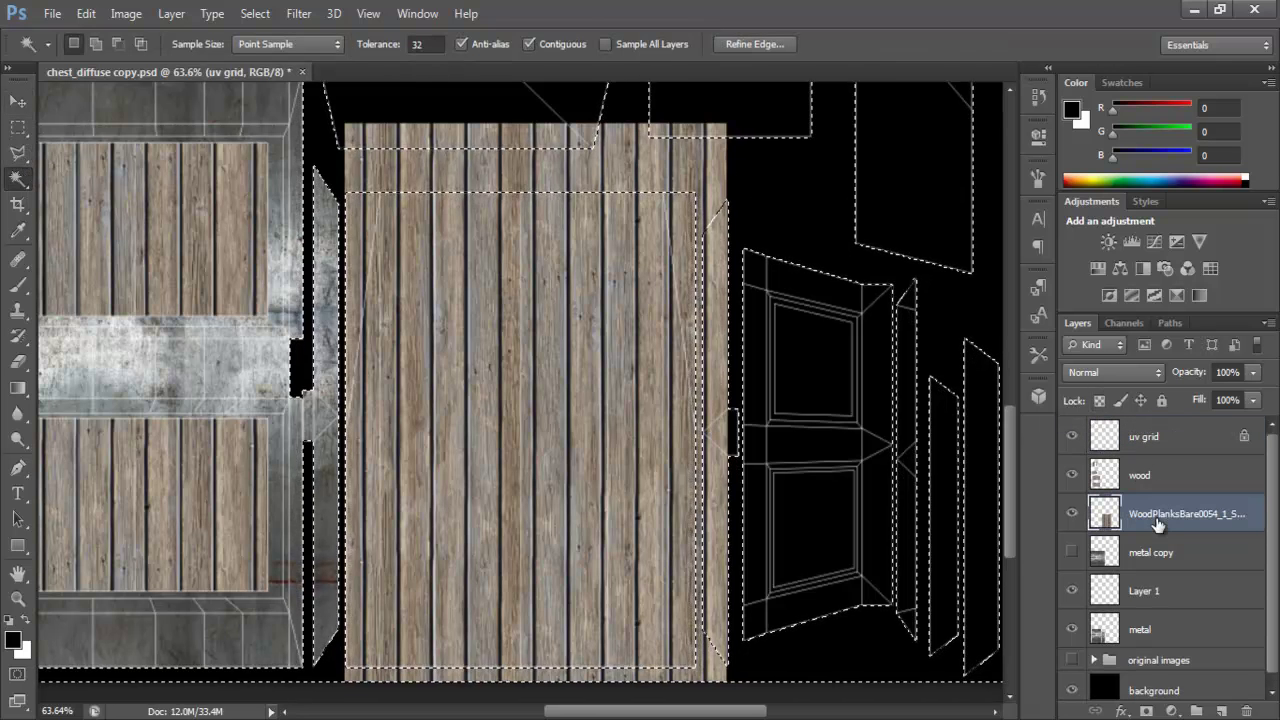
key("Delete")
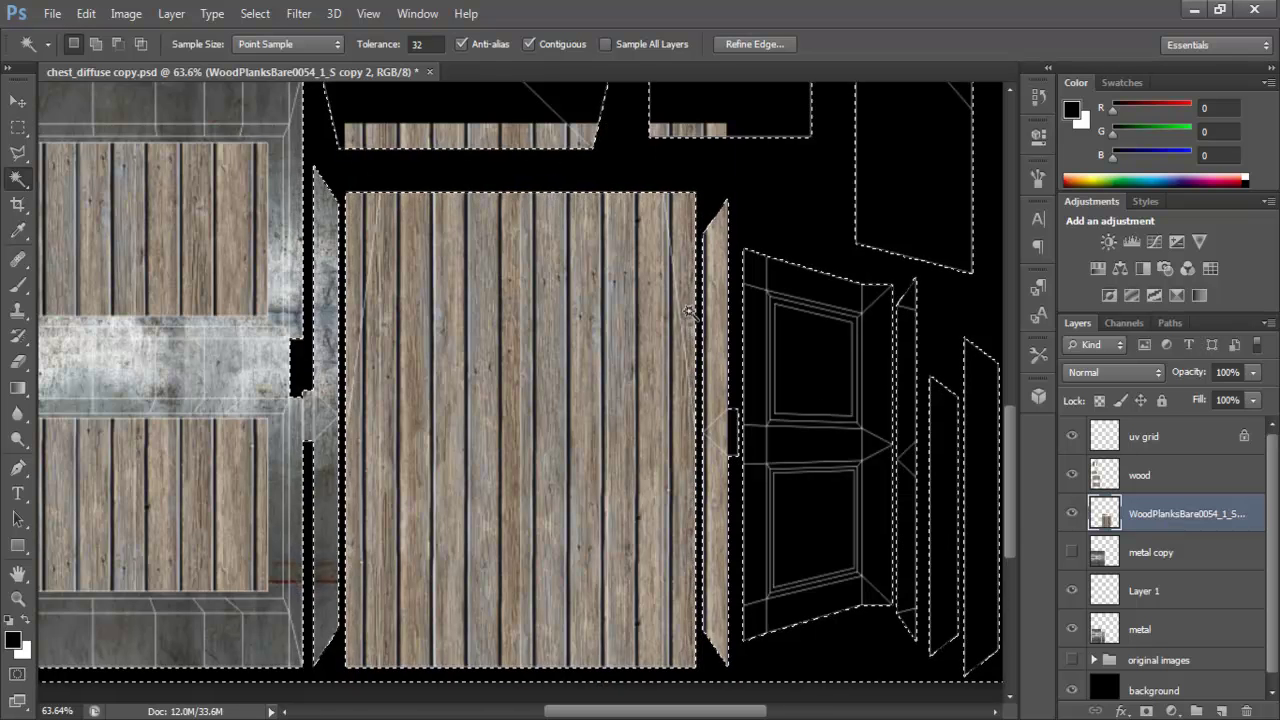
key("ctrl+d")
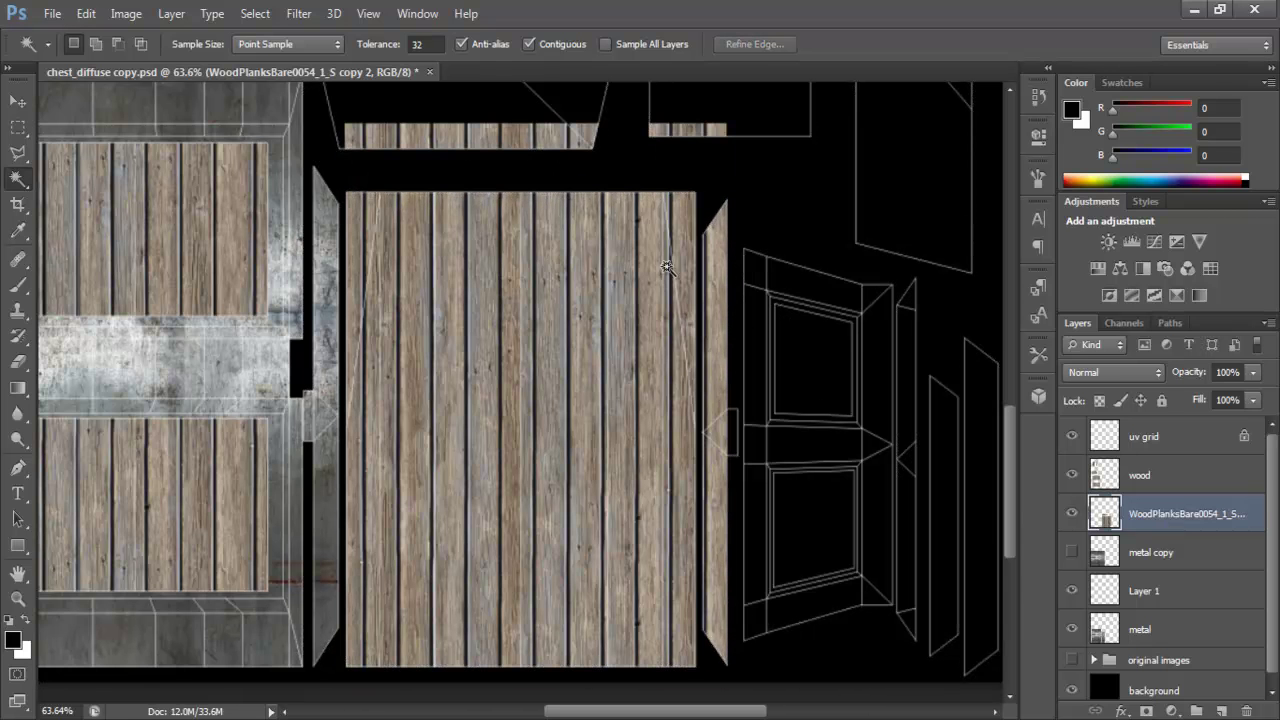
- Delete the leftover planks in the shells above and in the narrow shell beside the large rectangle using rectangular selections
left_click(18, 127)
left_click_drag(585, 148, 755, 157)
key("Delete")
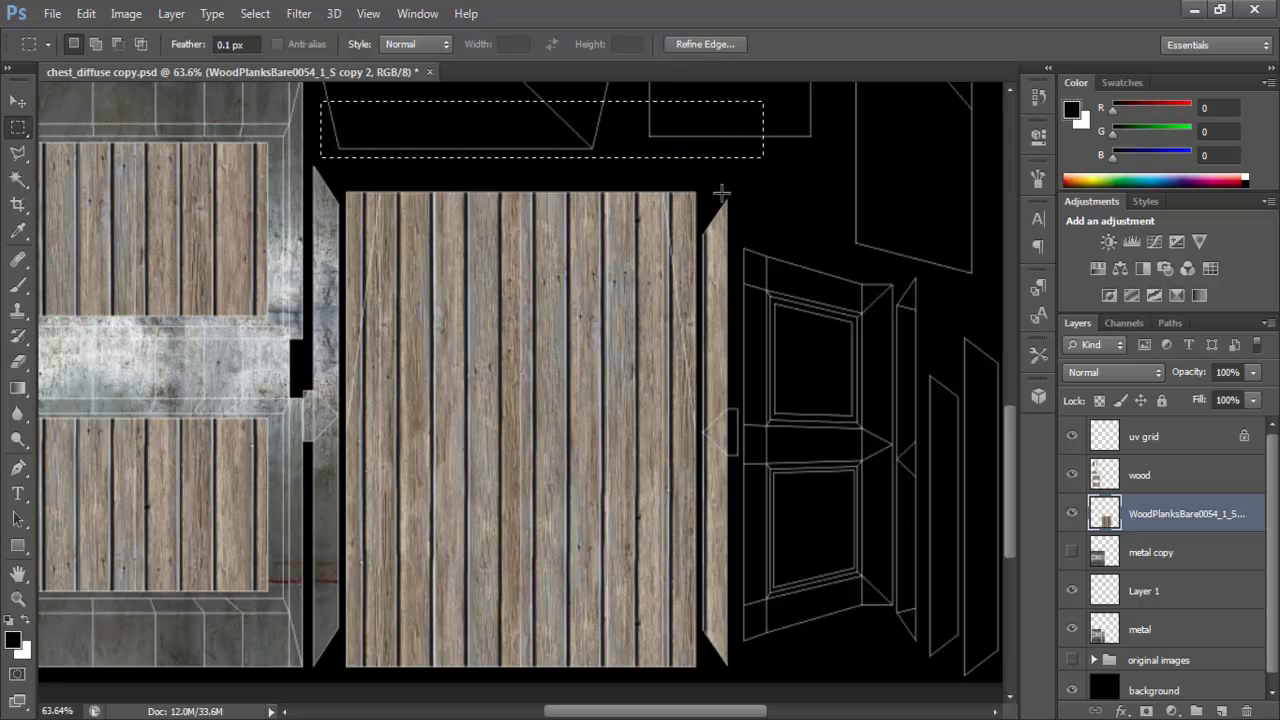
left_click_drag(751, 330, 815, 681)
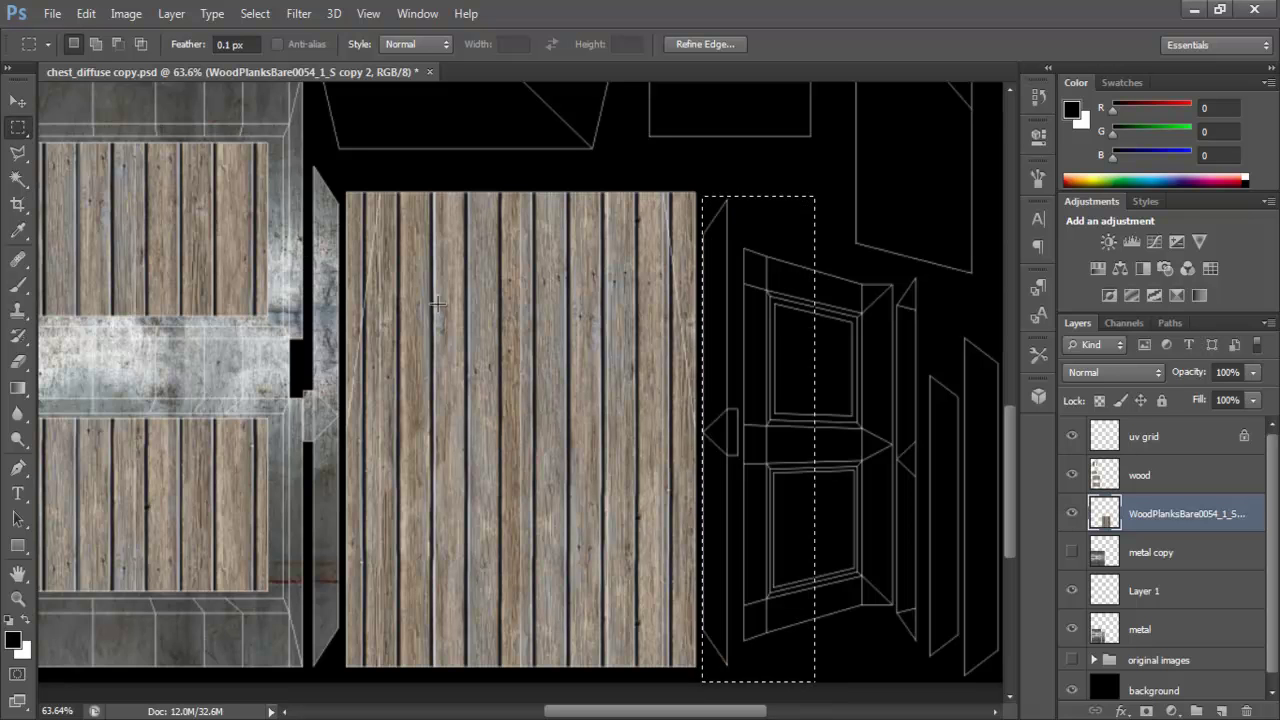
- Hide the uv grid layer and save the texture as chest_diffuse copy in Photoshop format with Maximize Compatibility enabled
left_click(1076, 436)
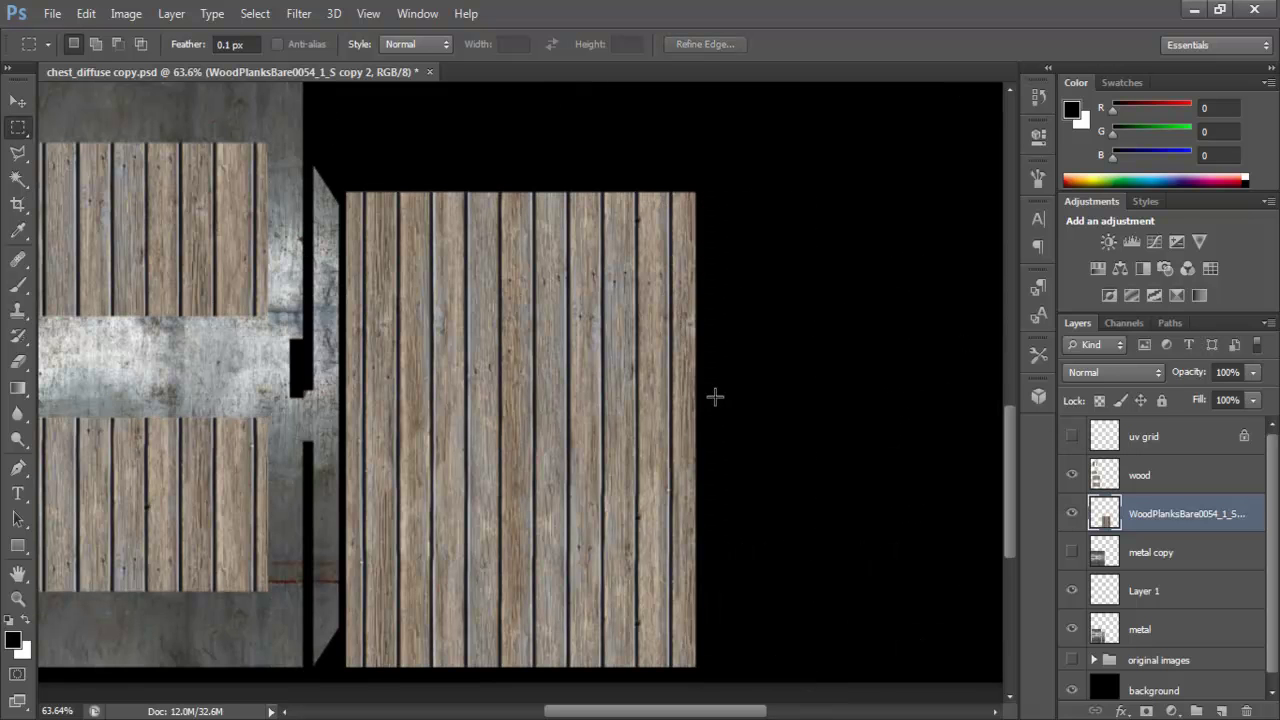
left_click(53, 14)
left_click(160, 252)
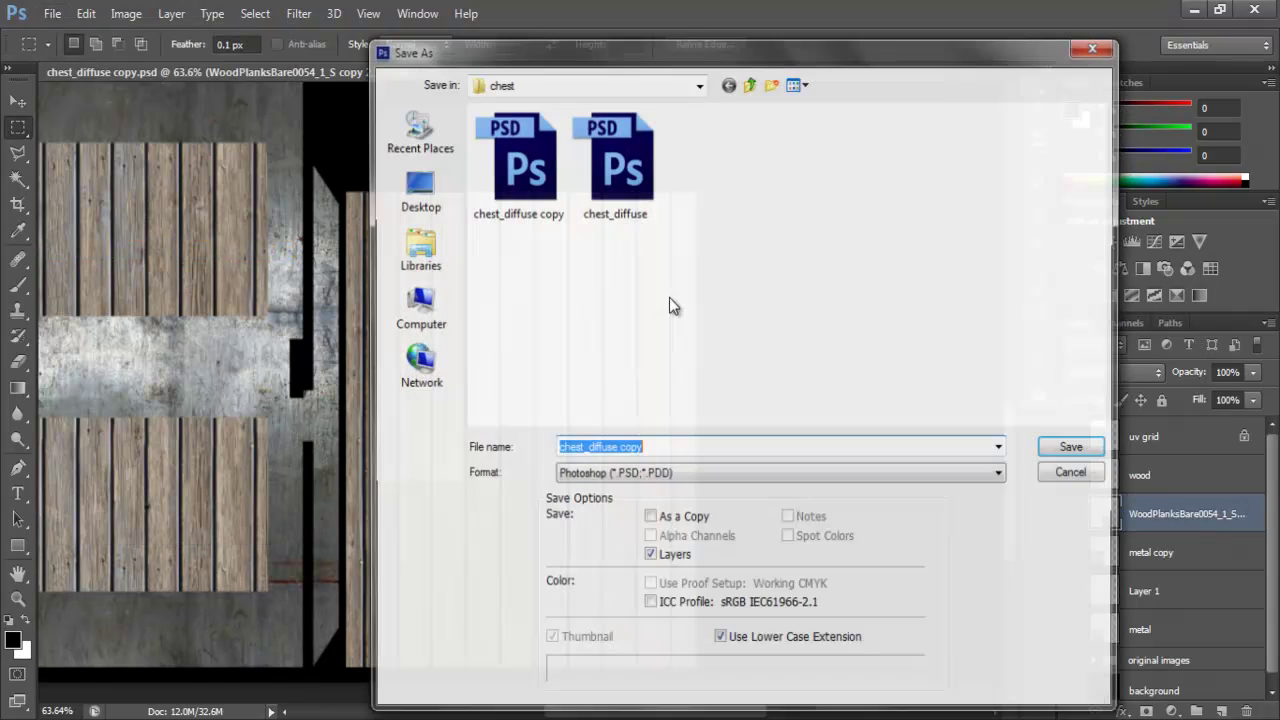
key("Return")
left_click(600, 291)
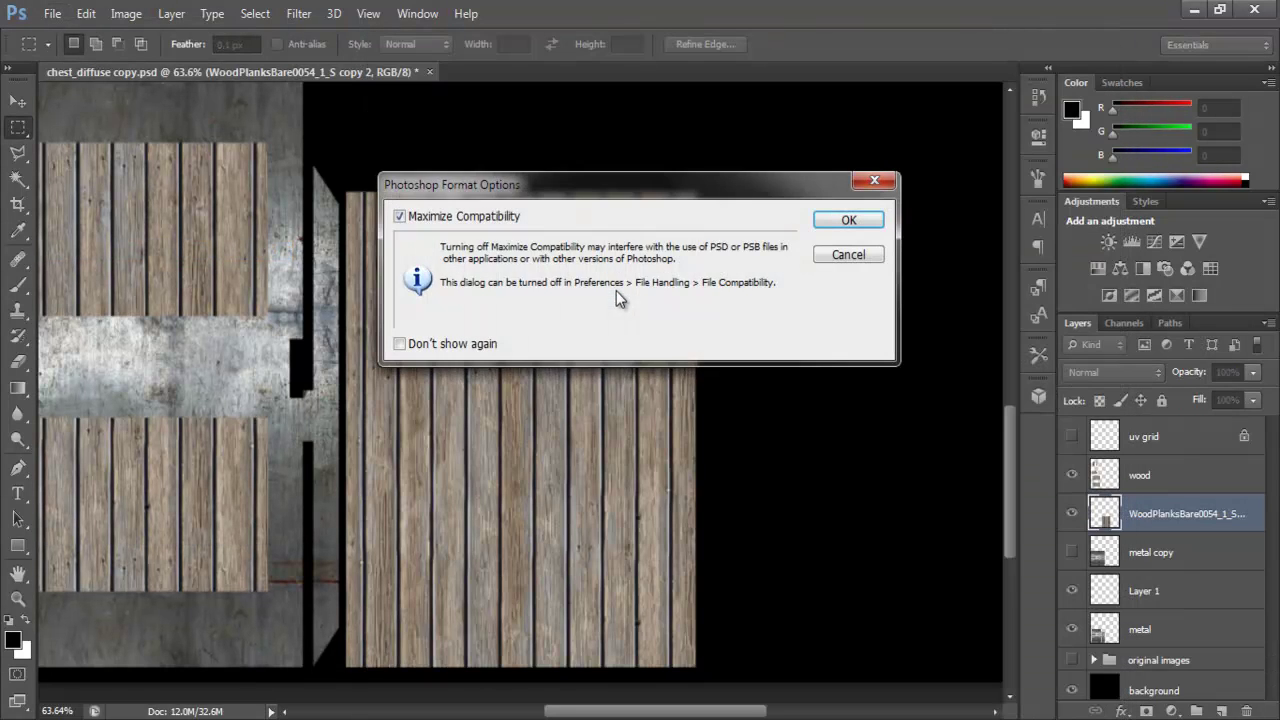
left_click(820, 221)
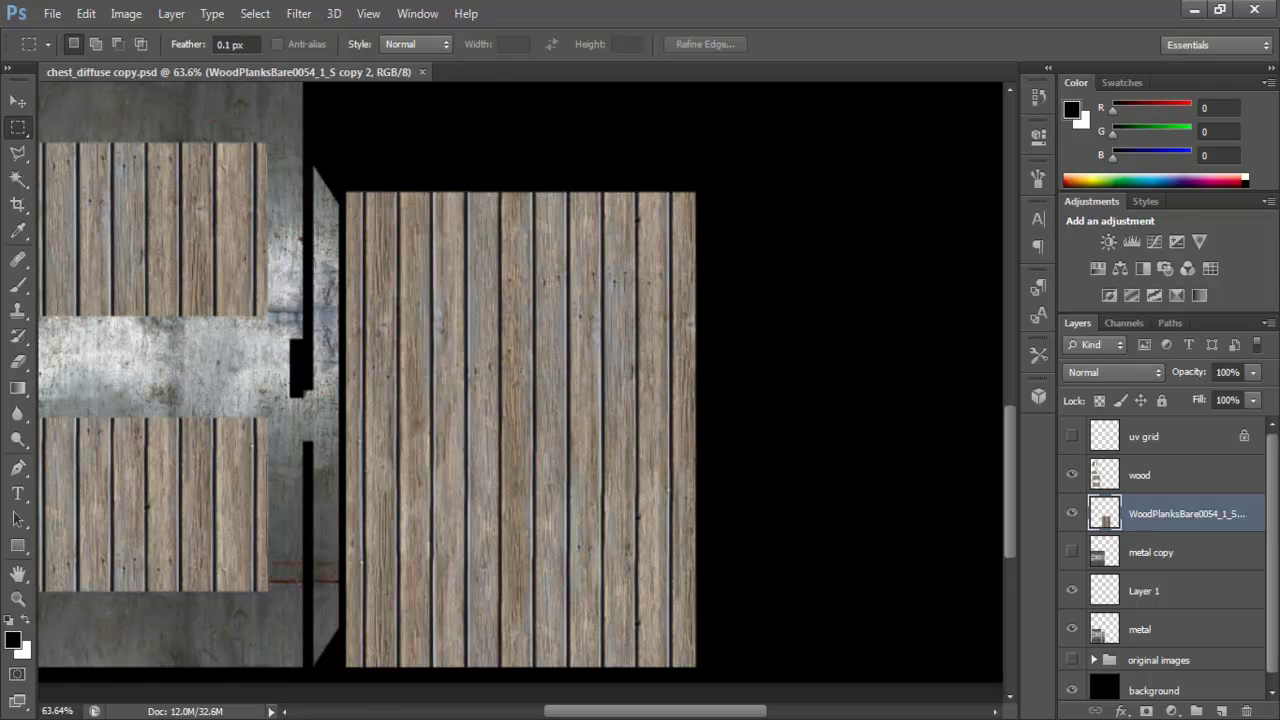
- Switch to Maya, reload chest_diffuse copy.psd in the color texture of chestMat1, and inspect the planks on the chest
key("alt+Tab")
left_click(590, 310)
right_click(560, 290)
left_click(632, 268)
left_click(657, 274)
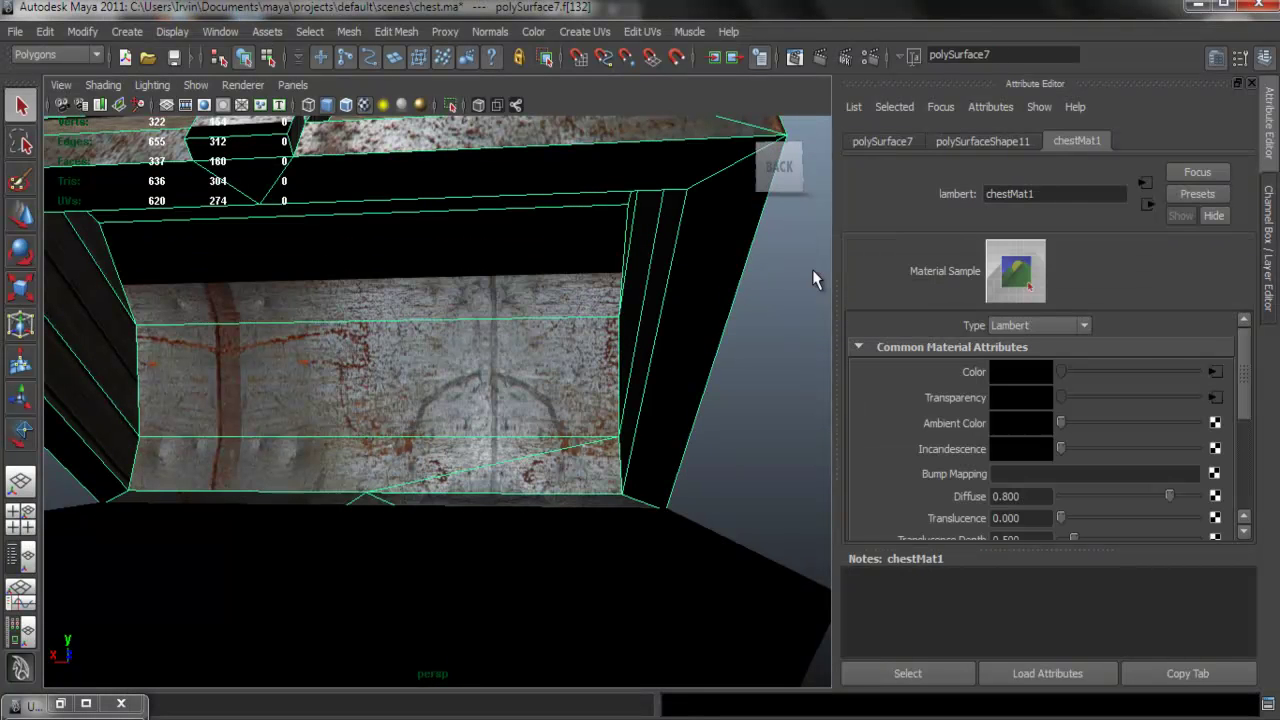
left_click(1216, 373)
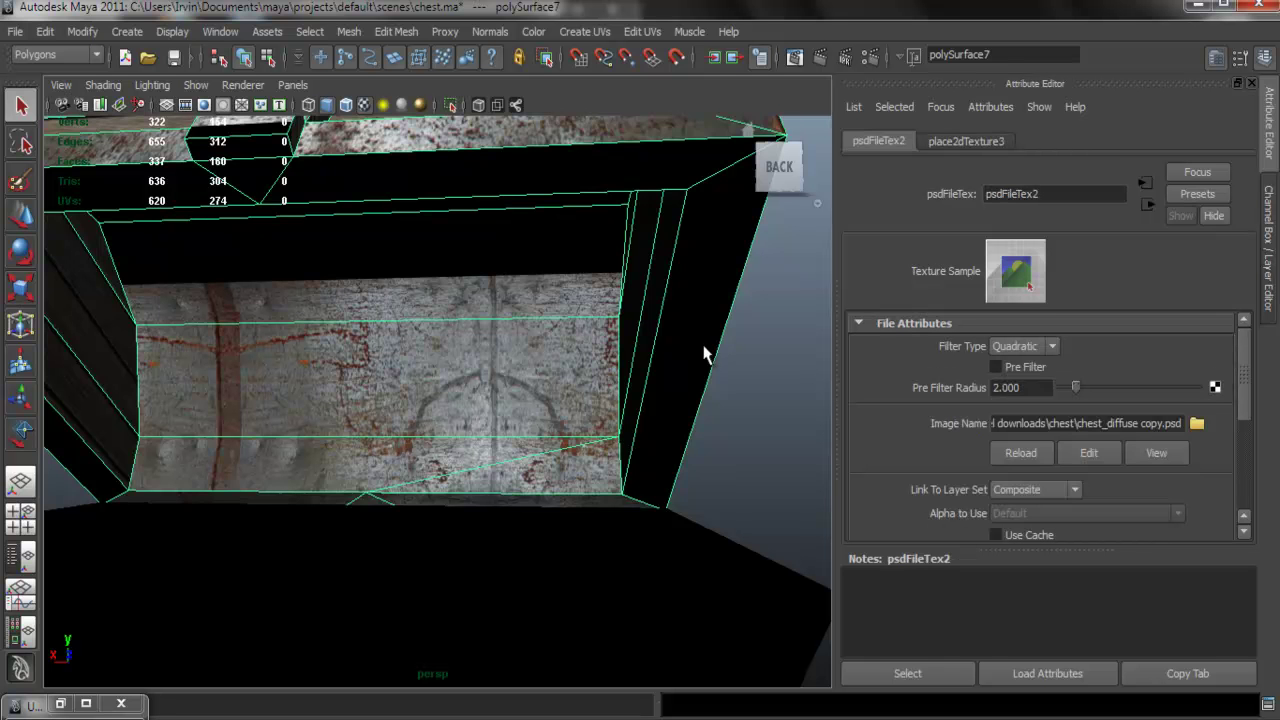
left_click_drag(695, 372, 701, 315)
left_click(702, 308)
left_click_drag(569, 374, 440, 531)
- Switch back to Photoshop, show the uv grid and metal copy layers, and make metal copy the active layer
key("alt+Tab")
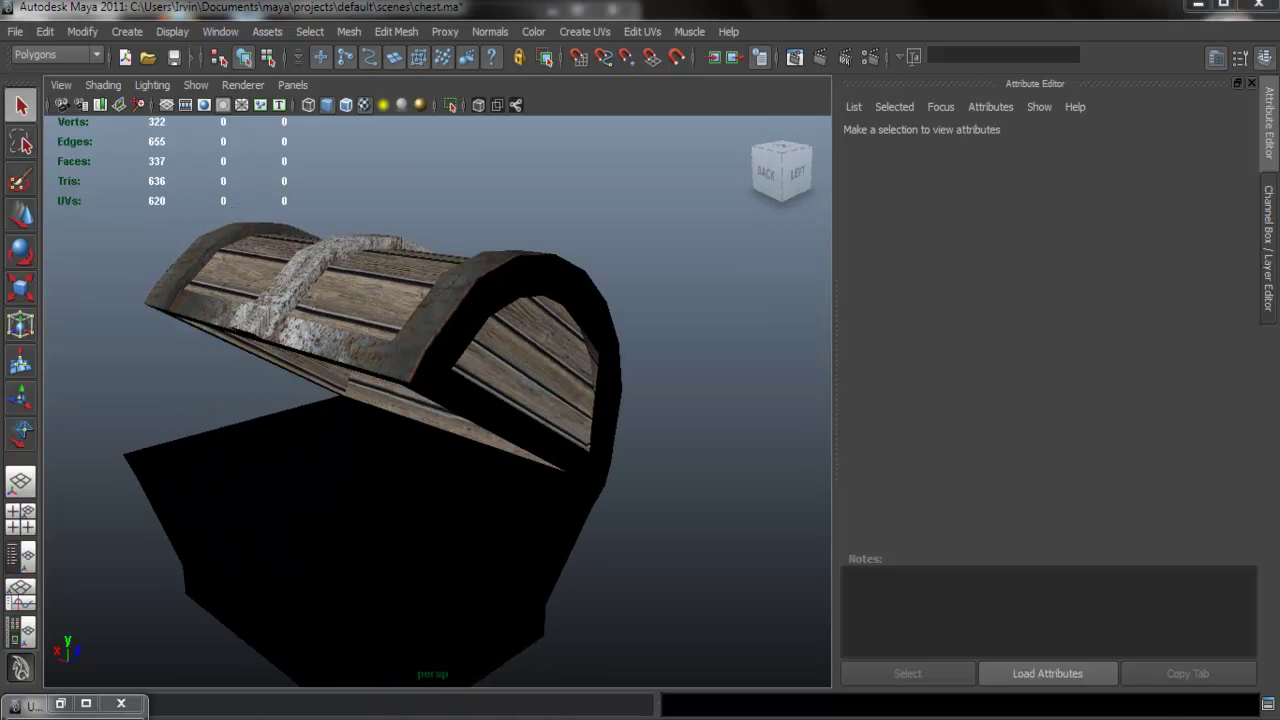
left_click_drag(370, 344, 726, 560)
mouse_move(525, 252)
left_mouse_down()
mouse_move(523, 400)
mouse_move(538, 456)
left_mouse_up()
left_click(1071, 436)
left_click_drag(606, 180, 622, 456)
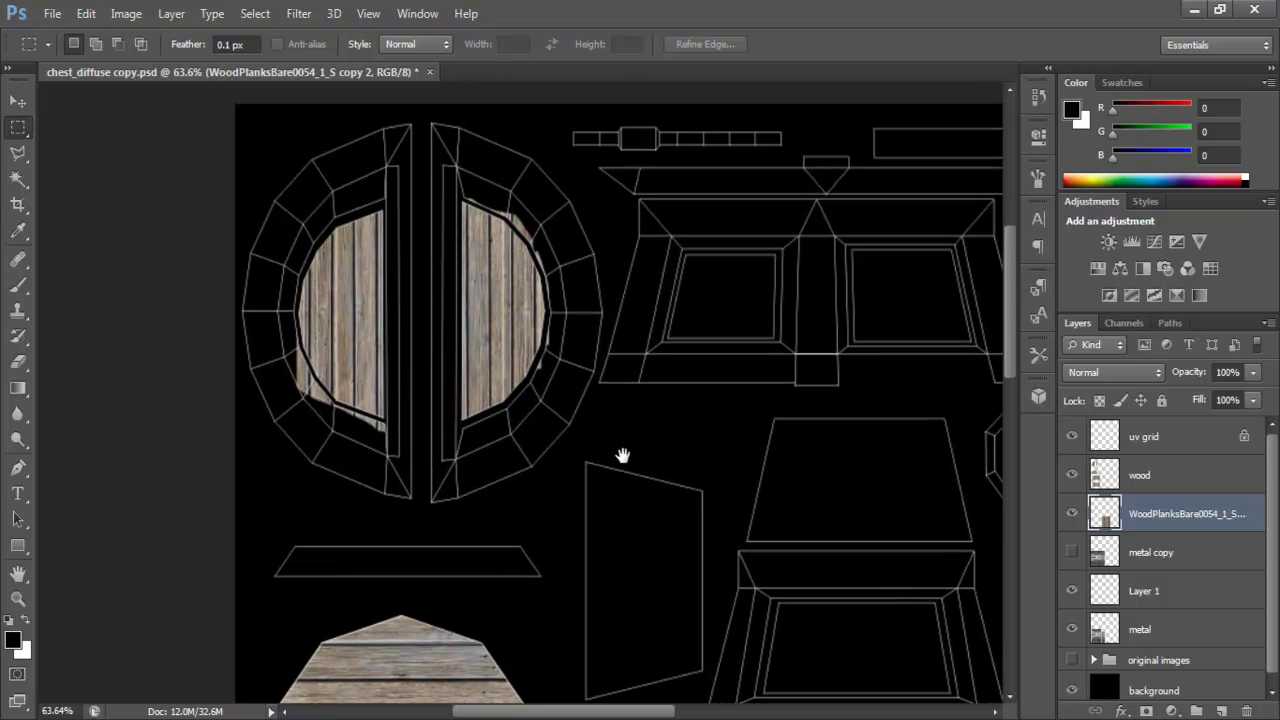
left_click(1141, 558)
left_click_drag(779, 543, 722, 562)
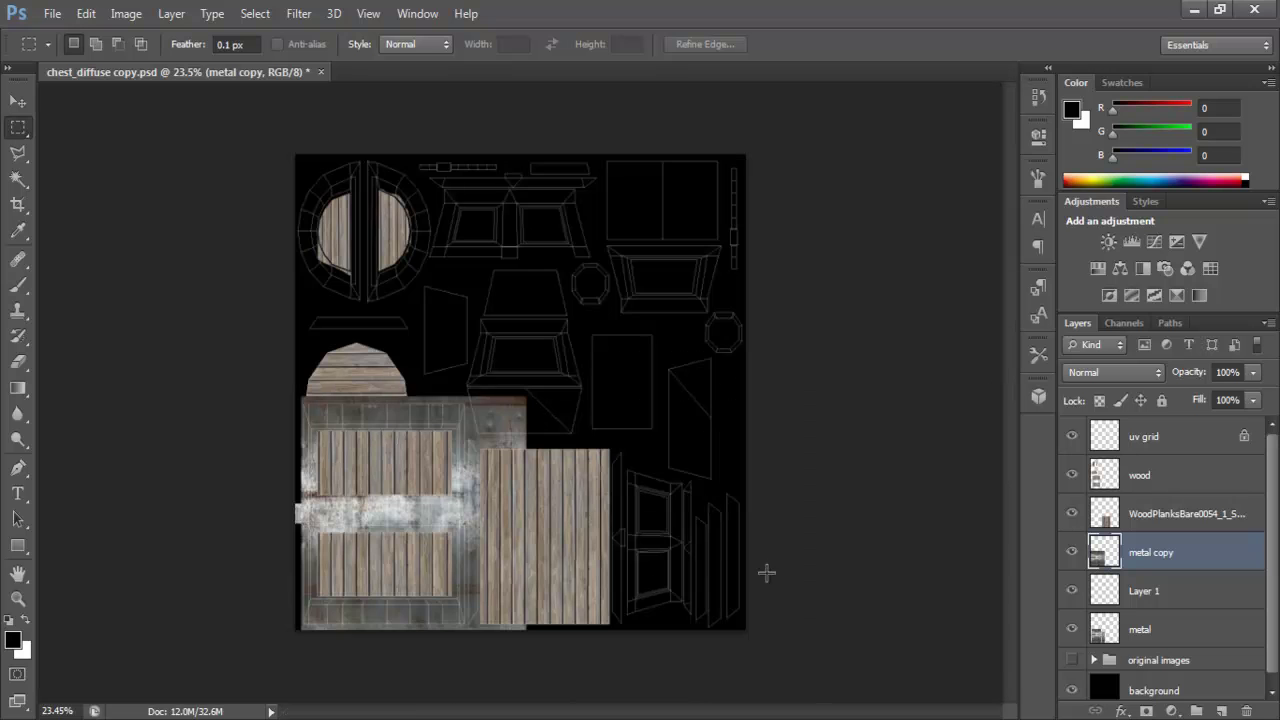
- Move the metal copy image over the two semicircular shells and rotate it by -90°
key("v")
left_click_drag(426, 470, 480, 402)
left_click_drag(645, 414, 642, 500)
key("ctrl+t")
left_click_drag(918, 450, 577, 159)
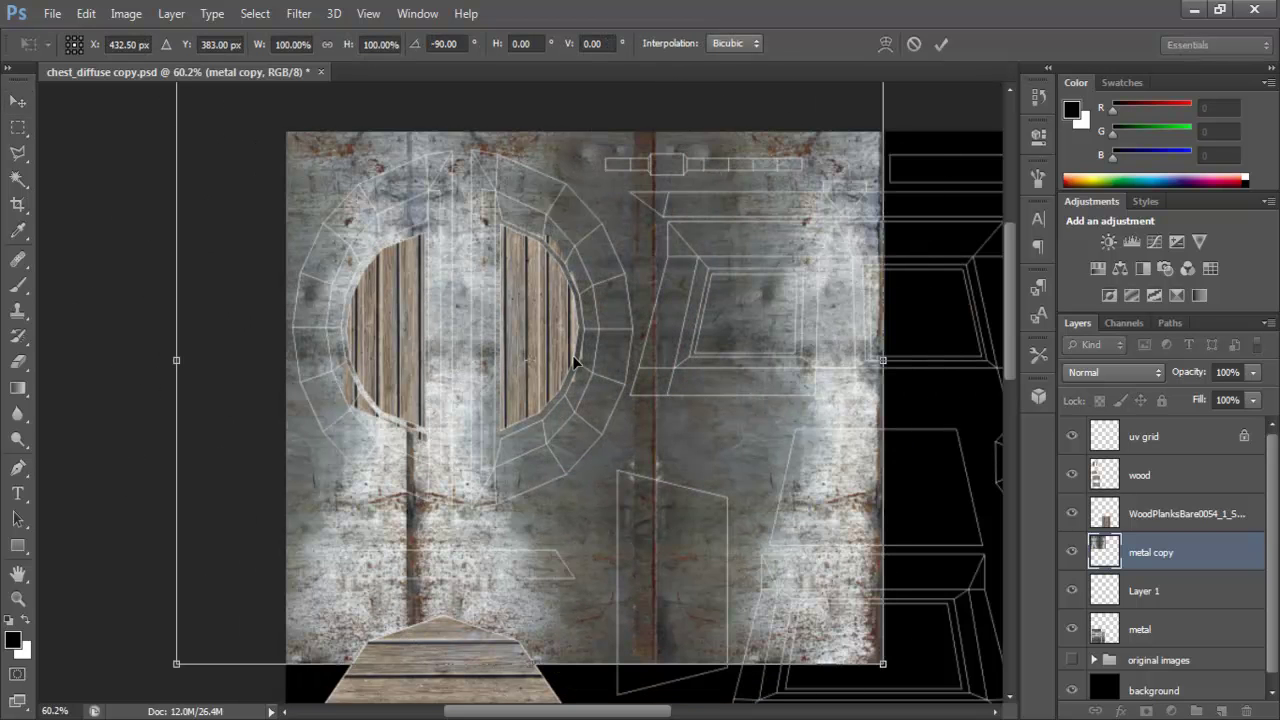
left_click_drag(588, 362, 595, 352)
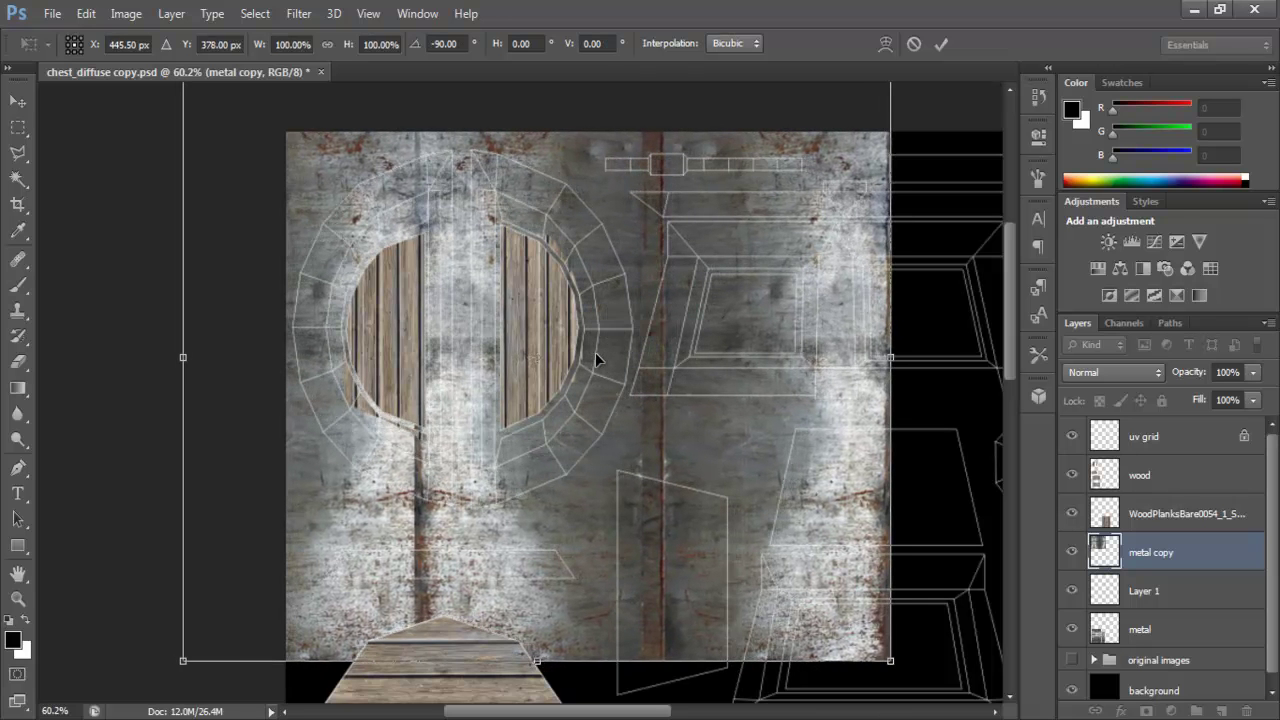
key("Return")
- Select the area outside the UV shells on the uv grid layer with the Magic Wand and delete it from metal copy
left_click(1146, 440)
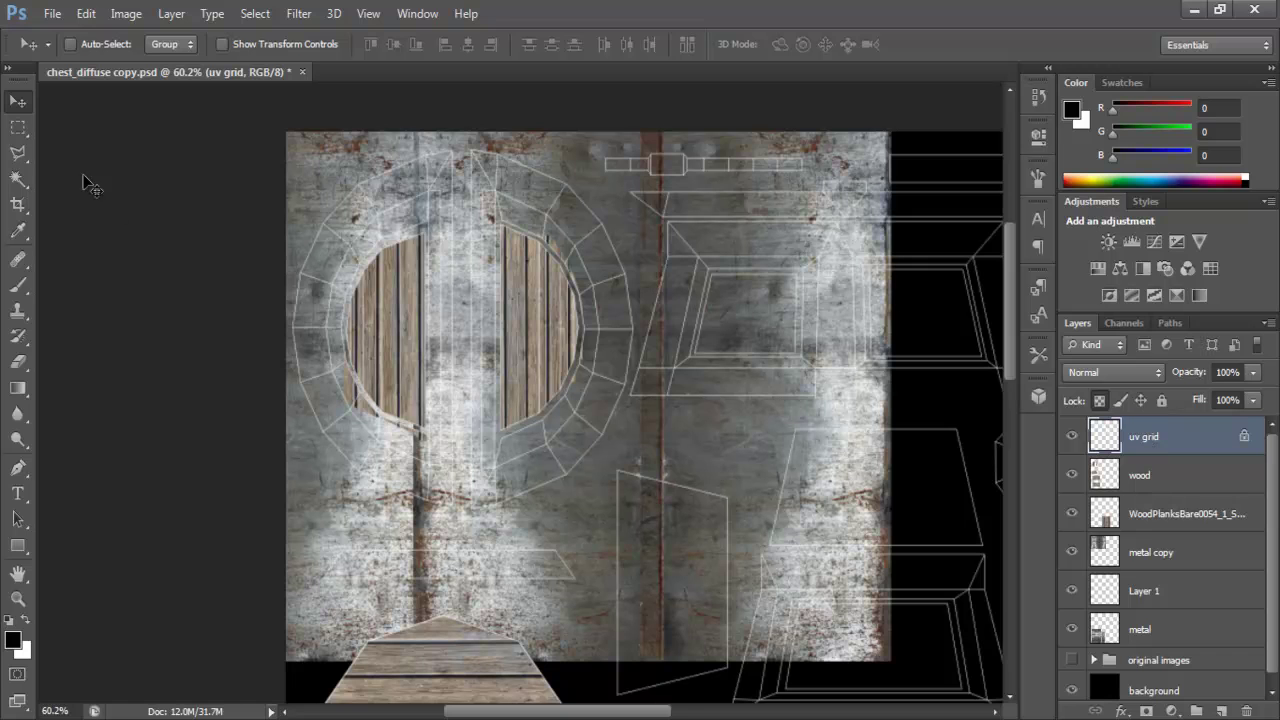
left_click(17, 178)
left_click(344, 174)
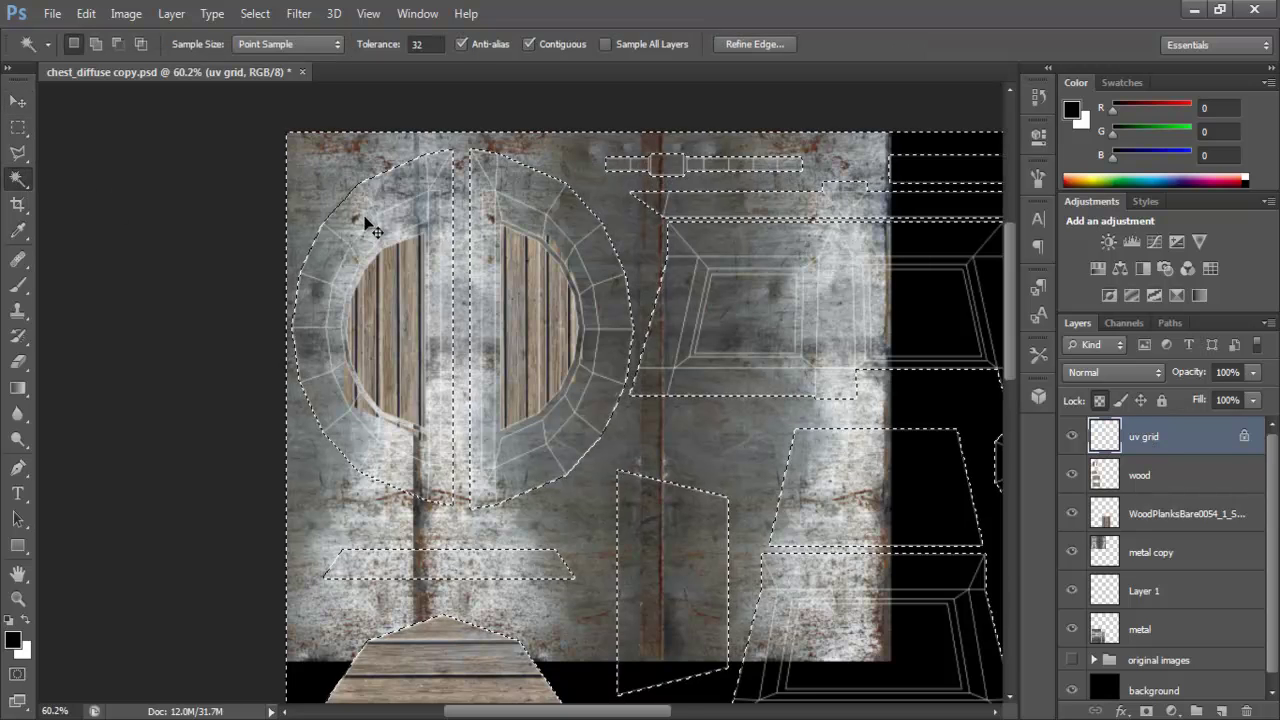
scroll(391, 240, "up", 1)
scroll(391, 240, "down", 1)
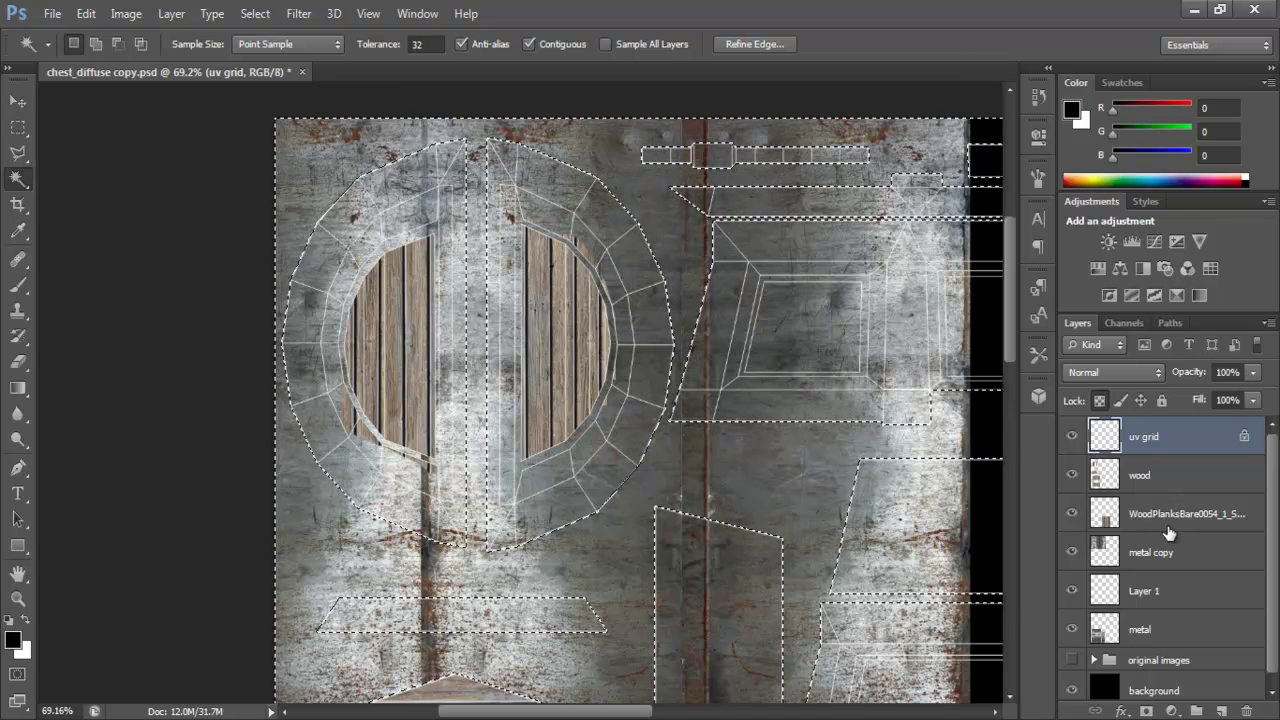
left_click(1150, 552)
key("Delete")
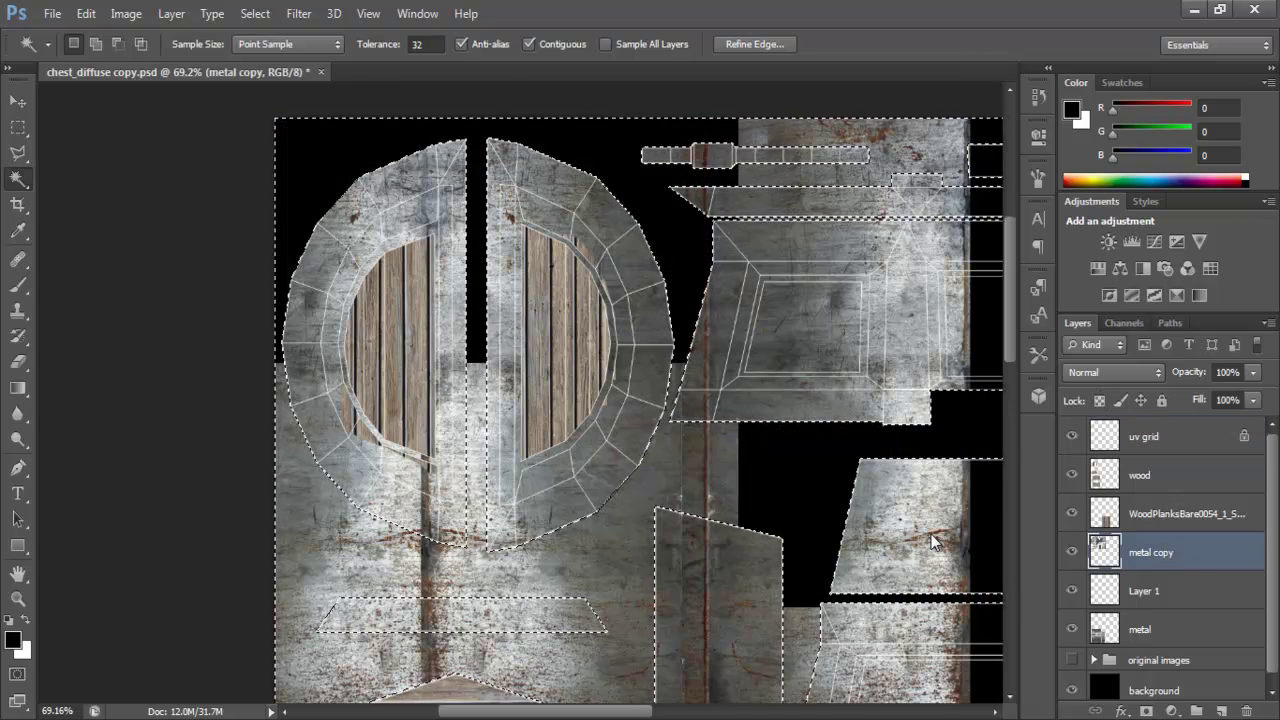
scroll(843, 494, "down", 5)
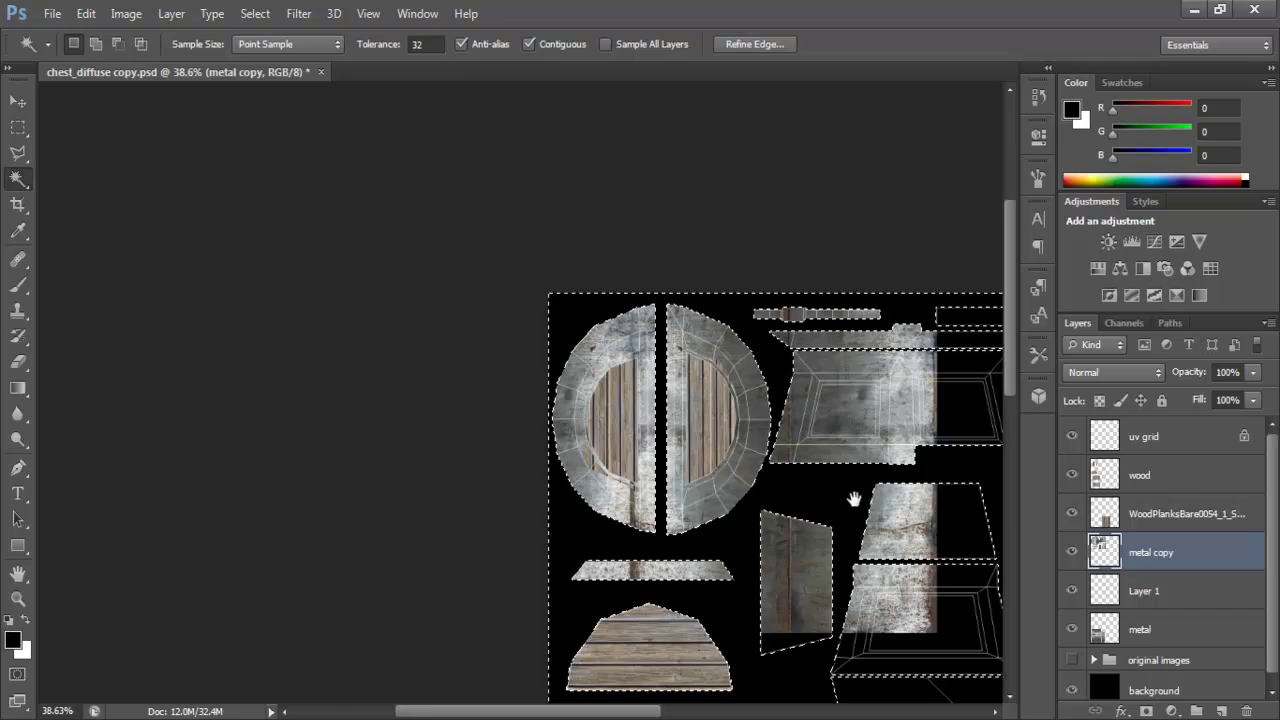
scroll(851, 500, "up", 3)
key("ctrl+d")
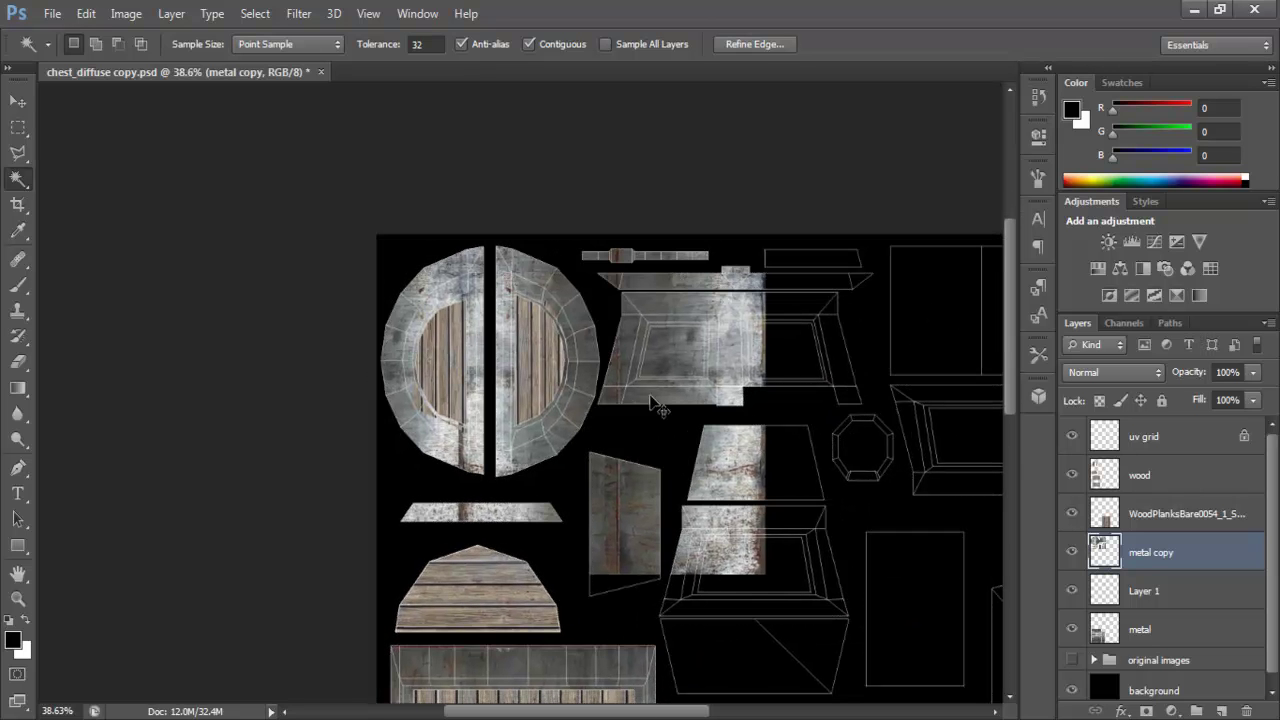
- Delete the leftover metal from all shells around the two semicircular ones on metal copy using rectangular selections
left_click(18, 127)
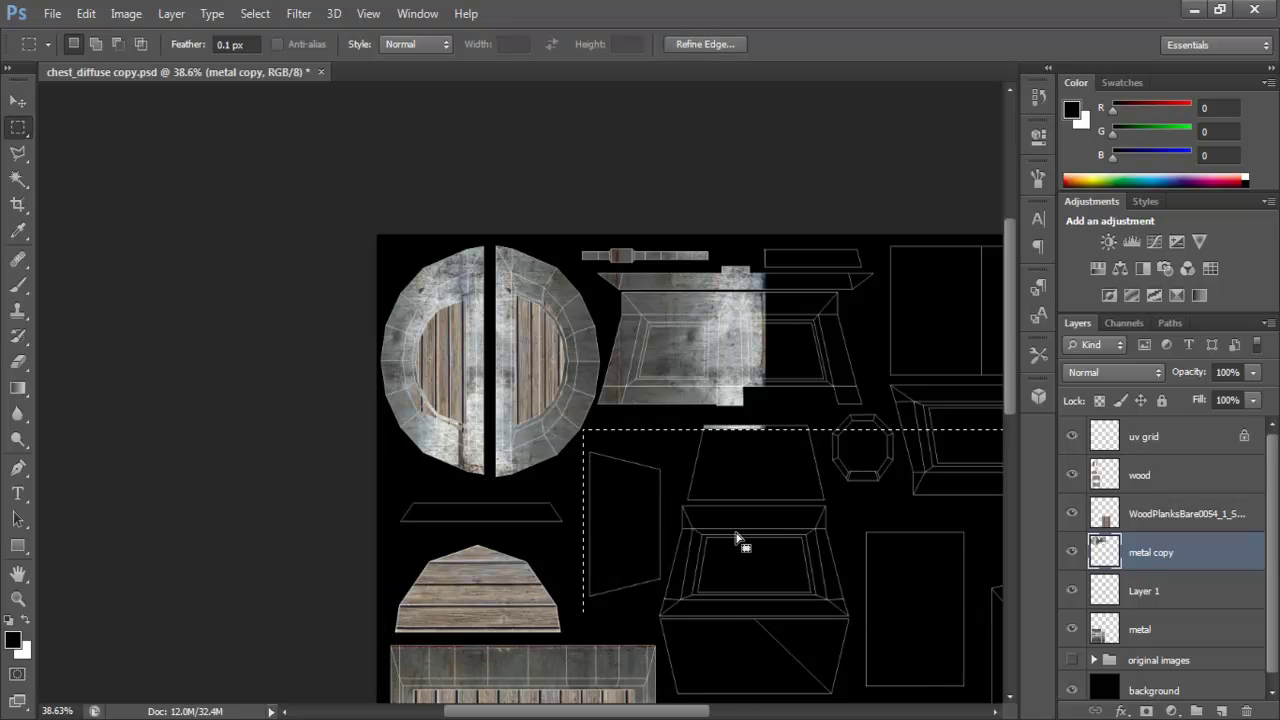
left_click_drag(808, 404, 816, 390)
left_click_drag(800, 380, 798, 338)
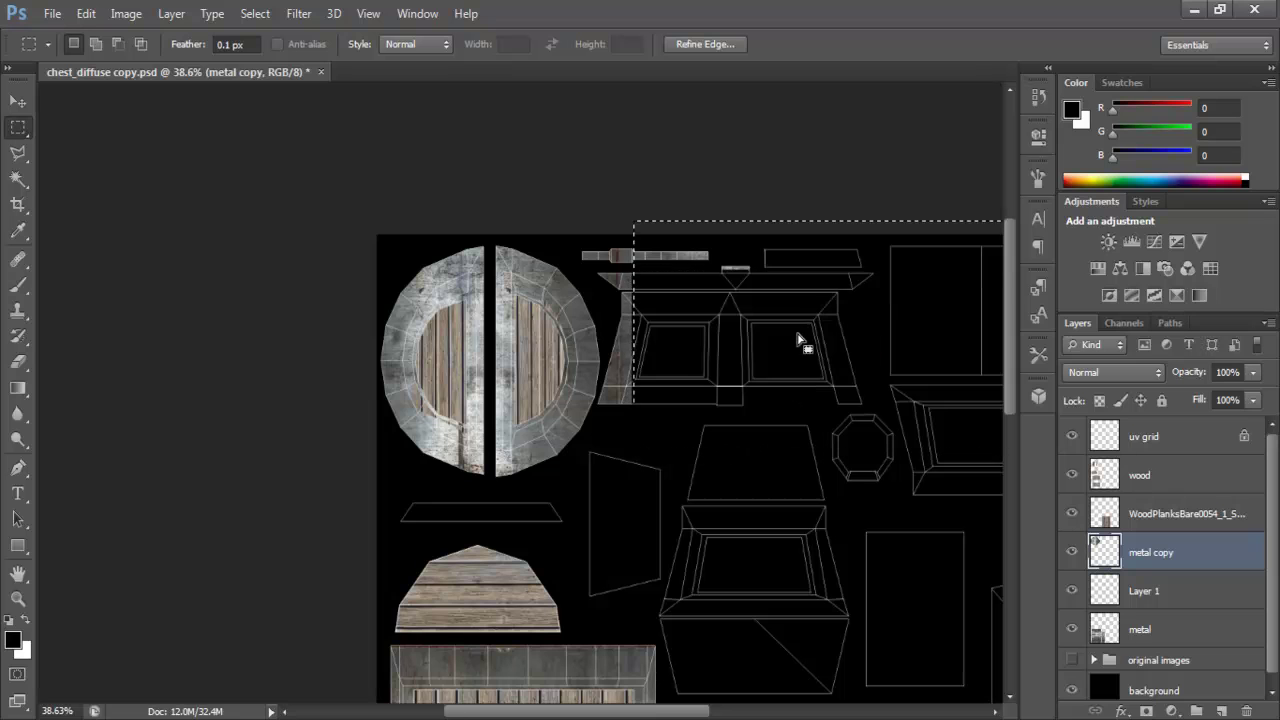
left_click_drag(580, 236, 651, 305)
left_click_drag(613, 343, 697, 443)
left_click_drag(716, 532, 617, 444)
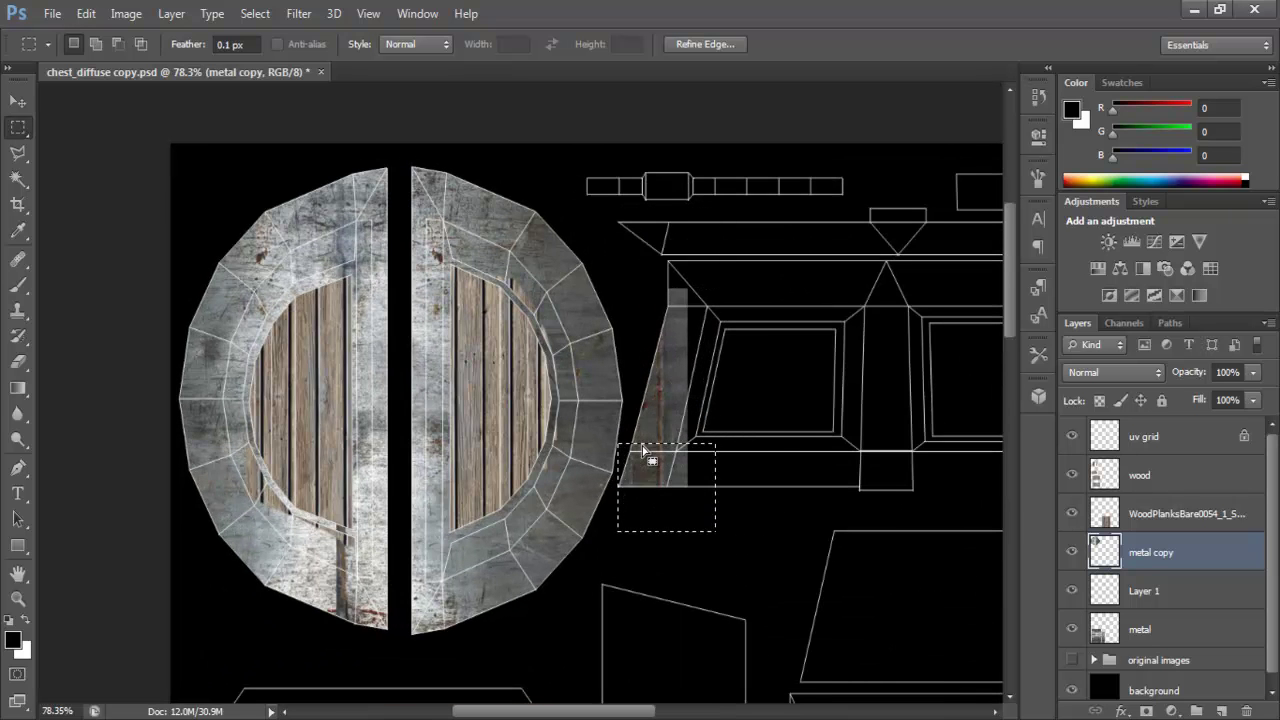
left_click_drag(694, 487, 706, 360)
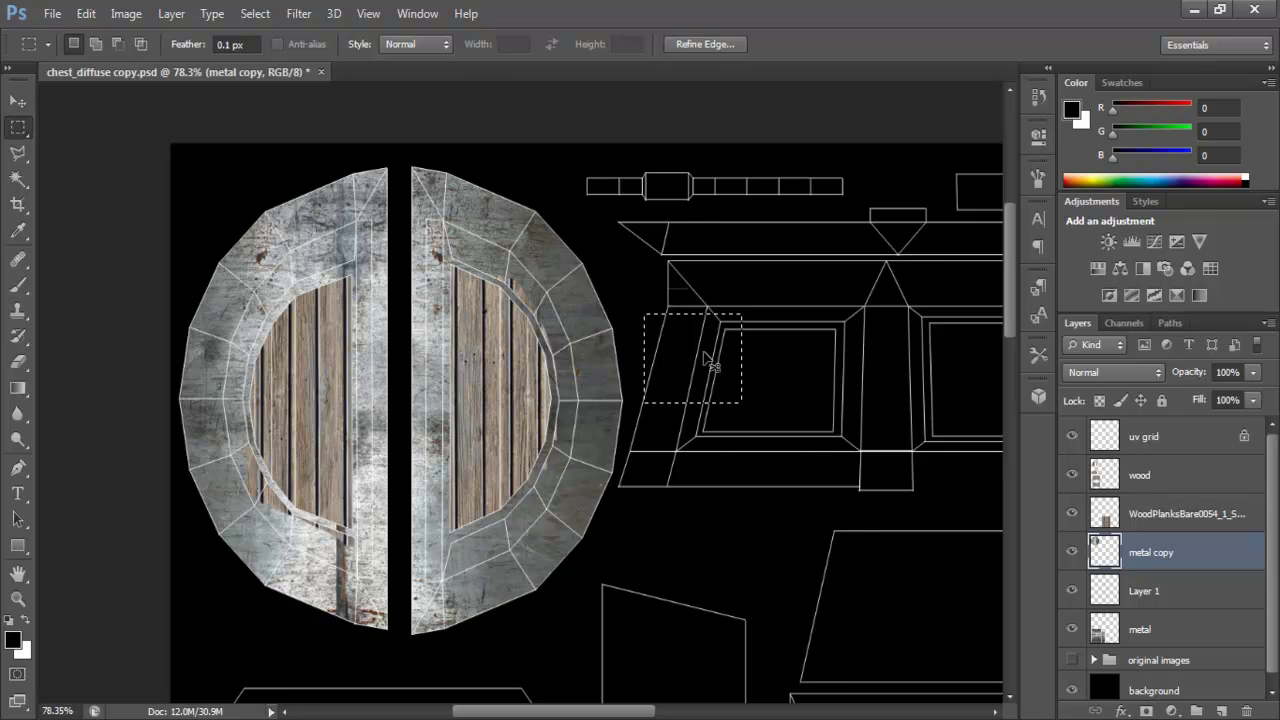
- Select the area around the semicircular plank pieces on the wood layer with the Magic Wand
left_click_drag(543, 374, 576, 370)
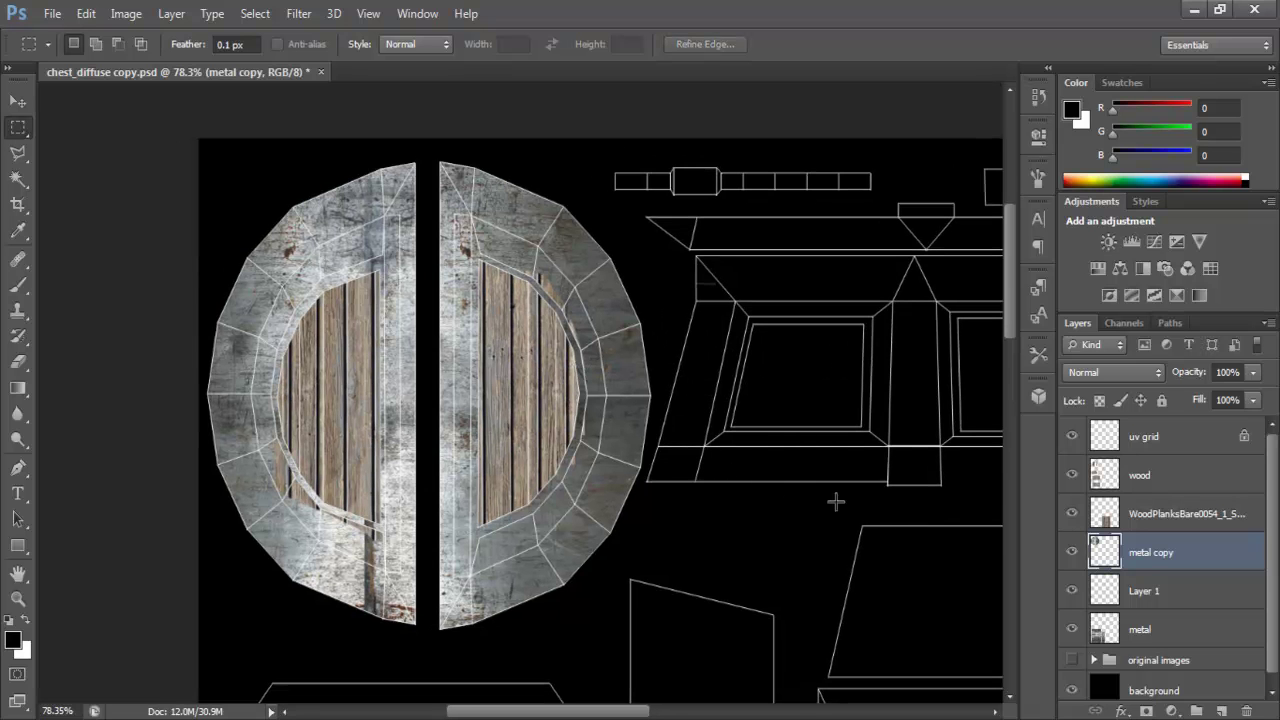
left_click_drag(462, 496, 523, 464)
left_click_drag(343, 511, 379, 521)
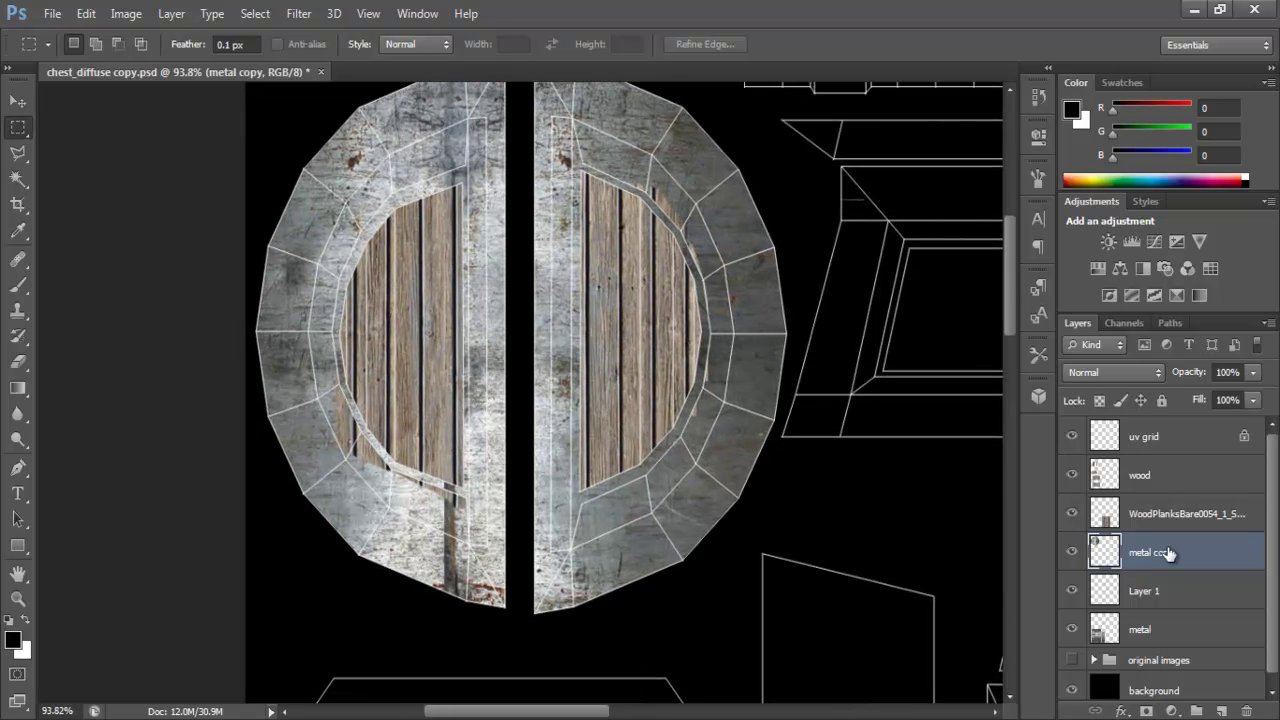
left_click(1146, 478)
left_click(1072, 478)
left_click(1072, 478)
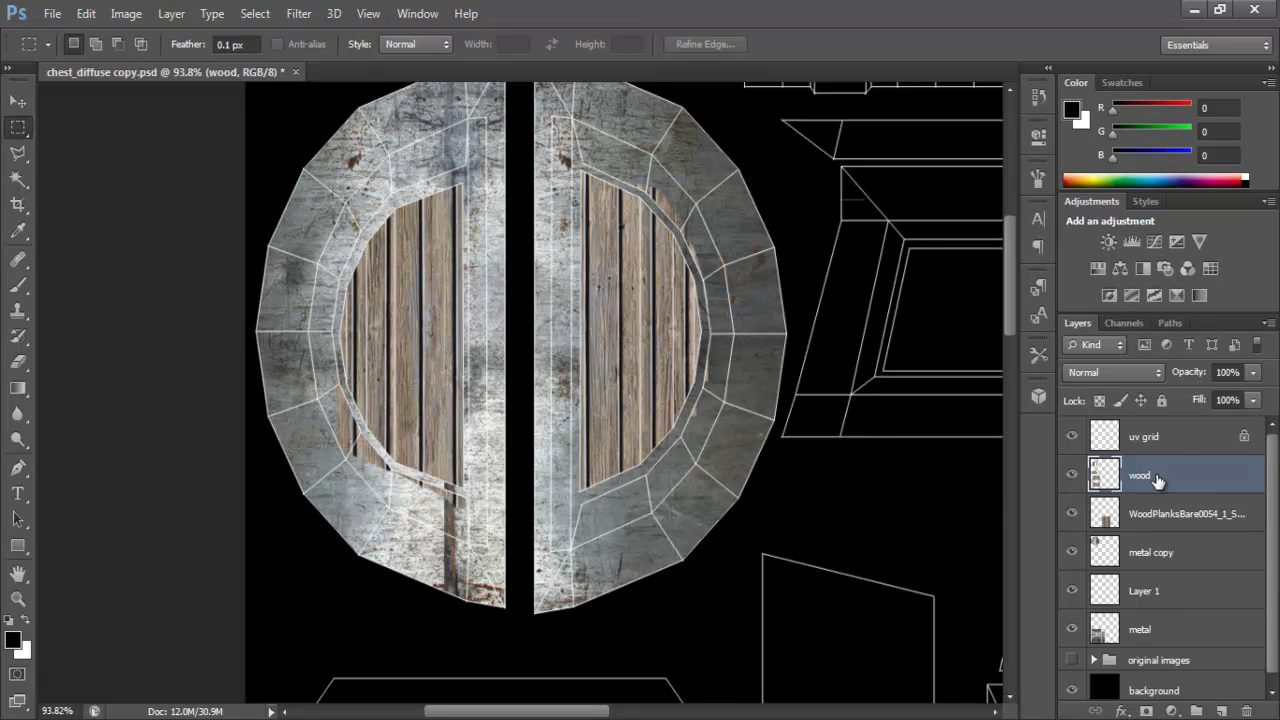
left_click(18, 202)
left_click(19, 184)
left_click(291, 174)
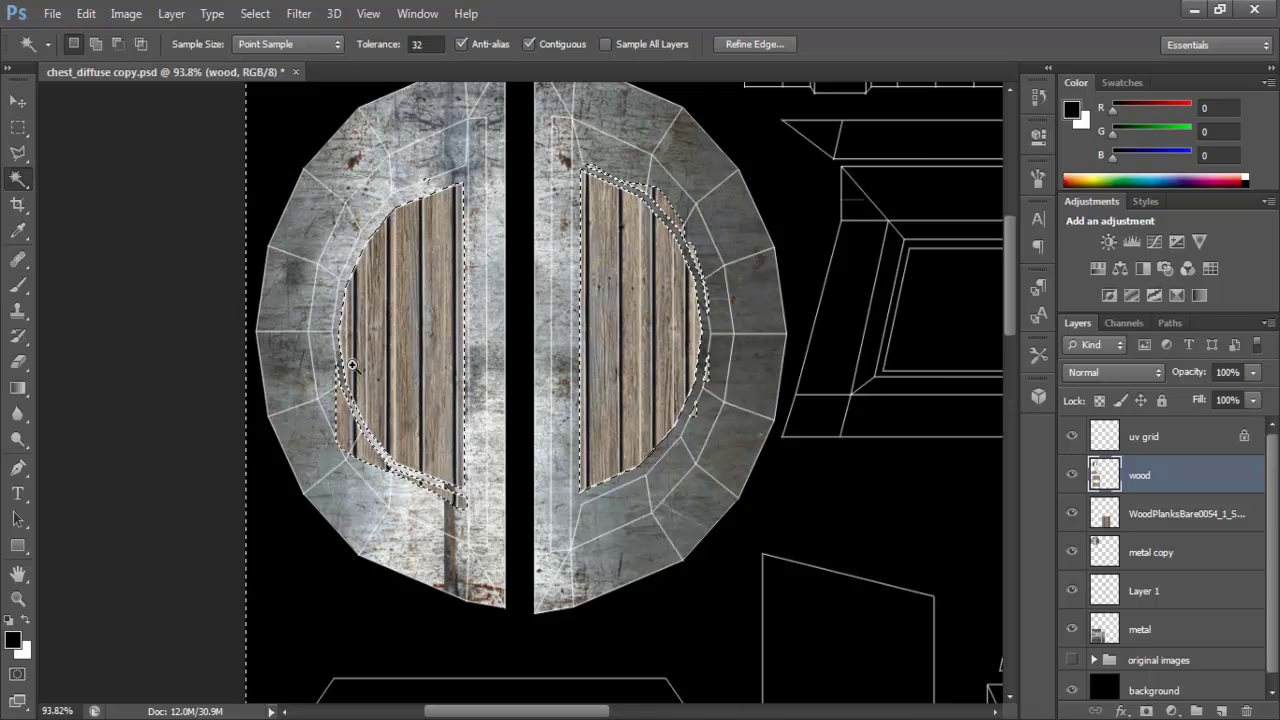
scroll(367, 385, "up", 2)
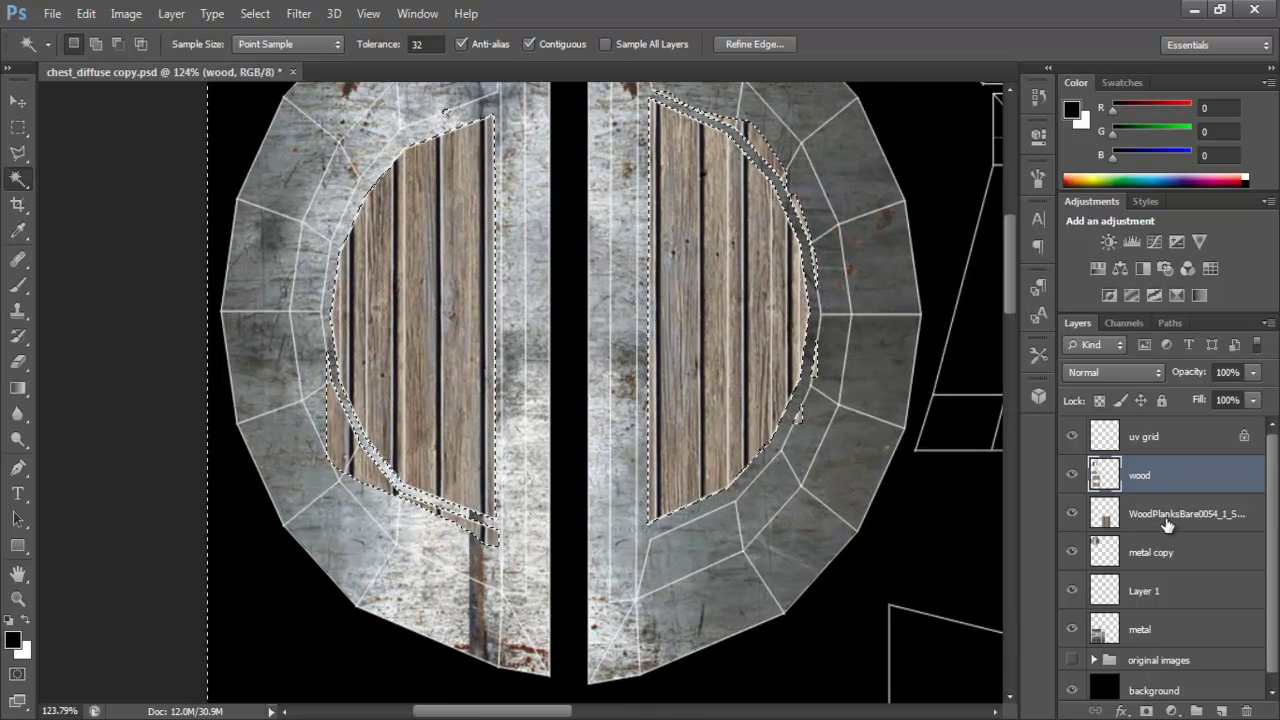
- Set the Eraser to 100% opacity and 100% flow and erase the stray wood along the left semicircle's lower curve
key("e")
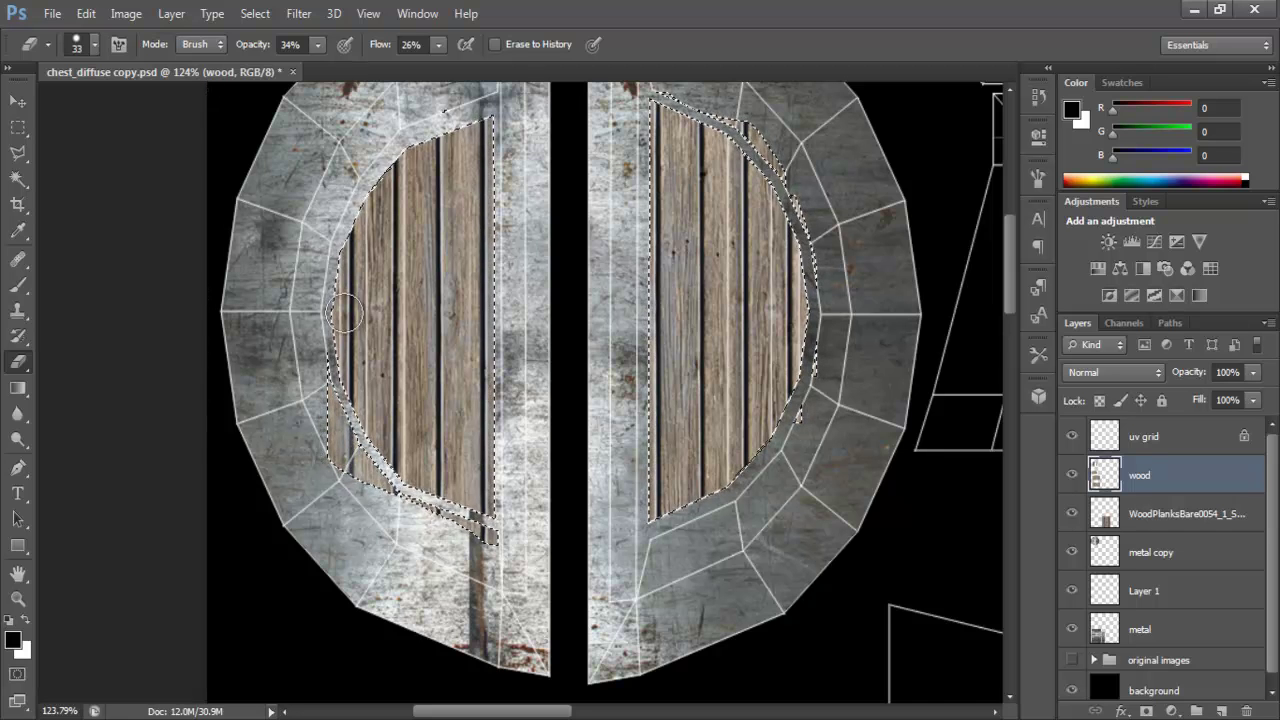
left_click(317, 44)
left_click_drag(318, 62, 541, 84)
left_click(438, 44)
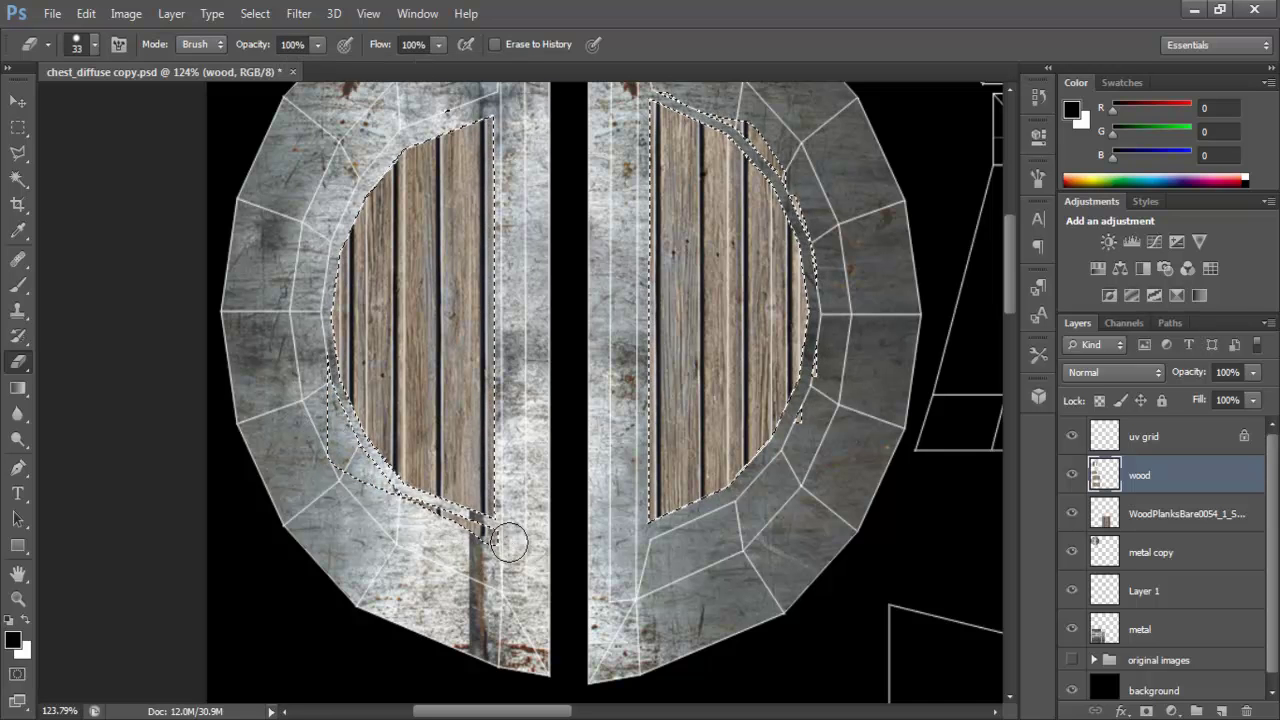
scroll(473, 564, "up", 5)
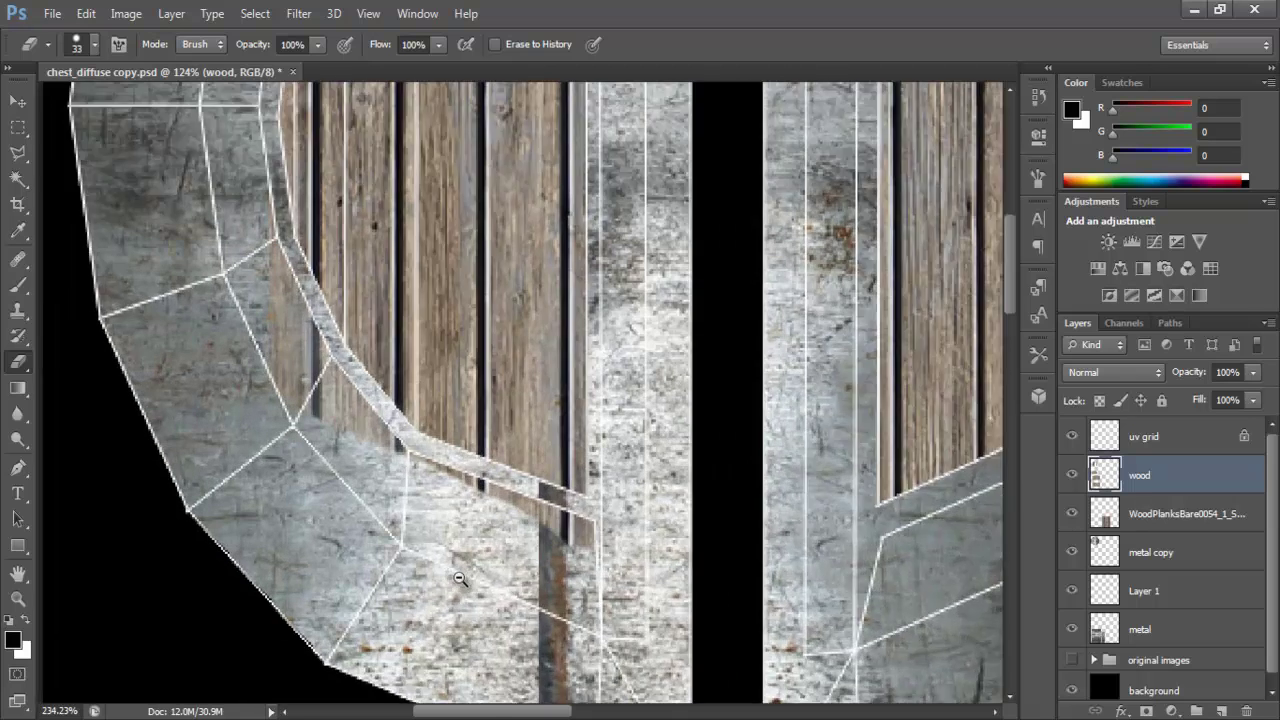
mouse_move(475, 470)
left_mouse_down()
mouse_move(354, 424)
mouse_move(293, 357)
mouse_move(248, 289)
mouse_move(182, 129)
mouse_move(322, 363)
left_mouse_up()
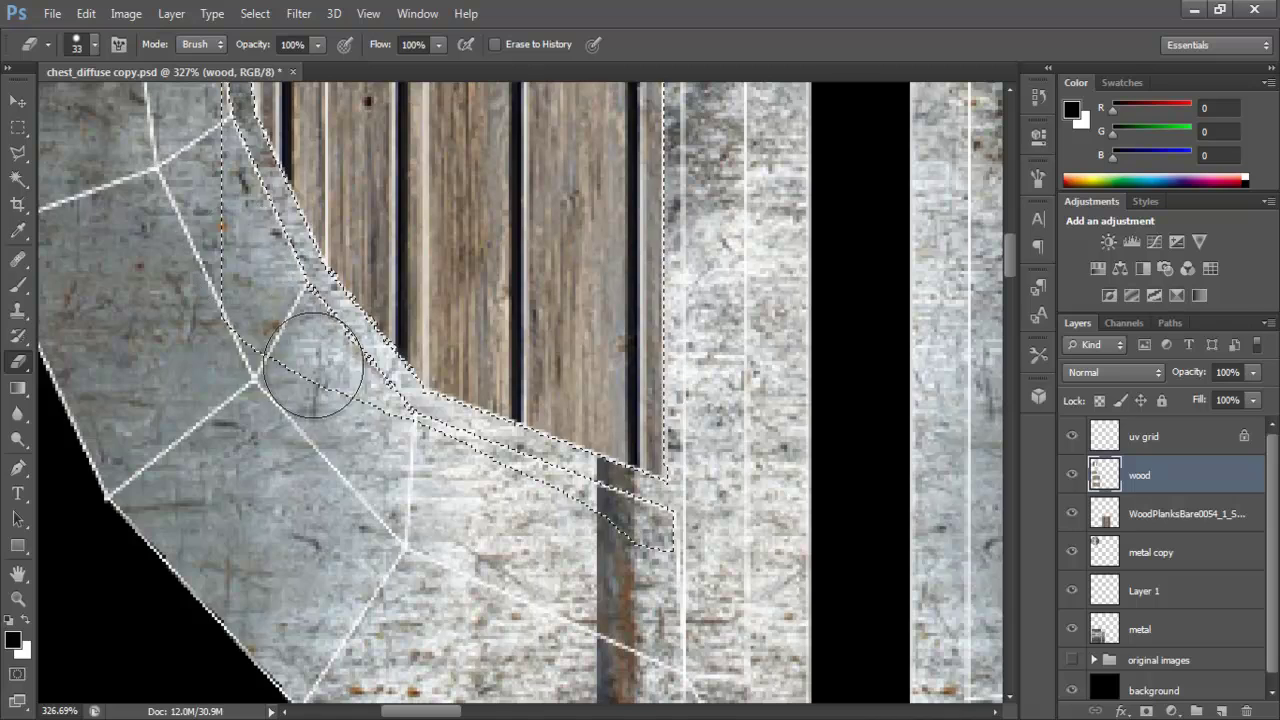
left_click_drag(300, 245, 330, 451)
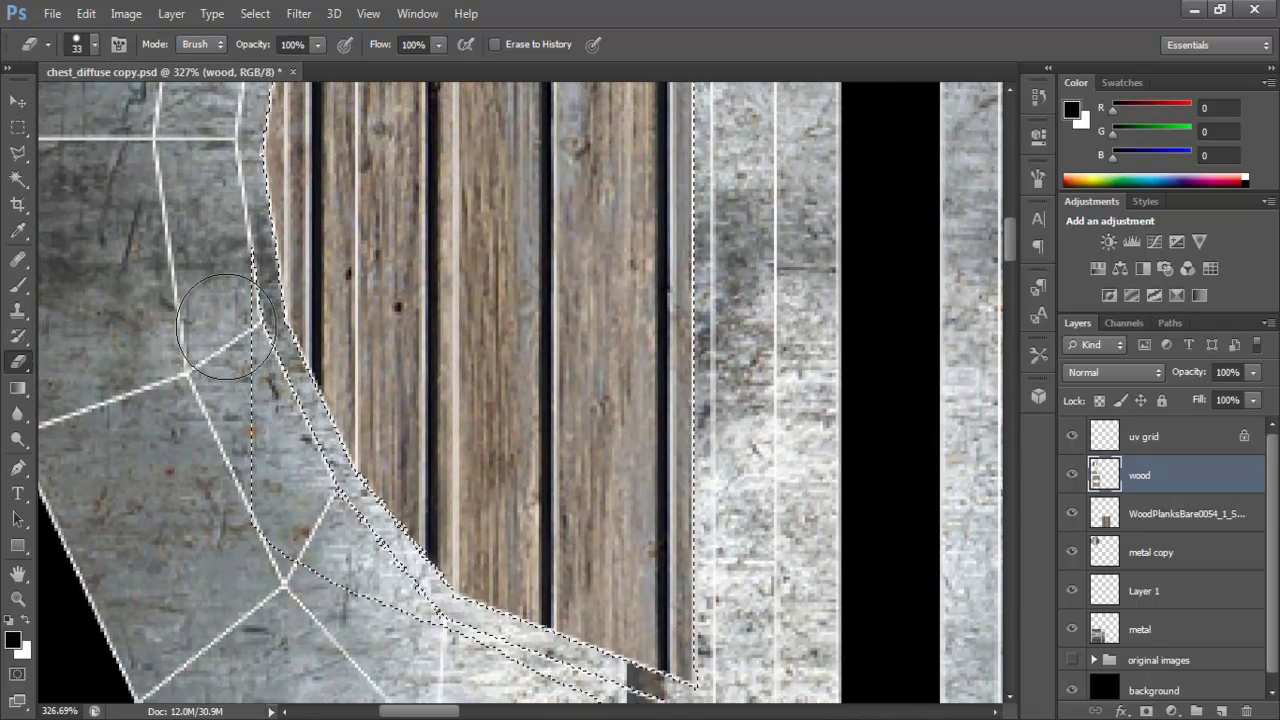
- Erase the stray wood along the right semicircle's curved edge and clear the selection
scroll(385, 266, "down", 5)
scroll(508, 337, "up", 5)
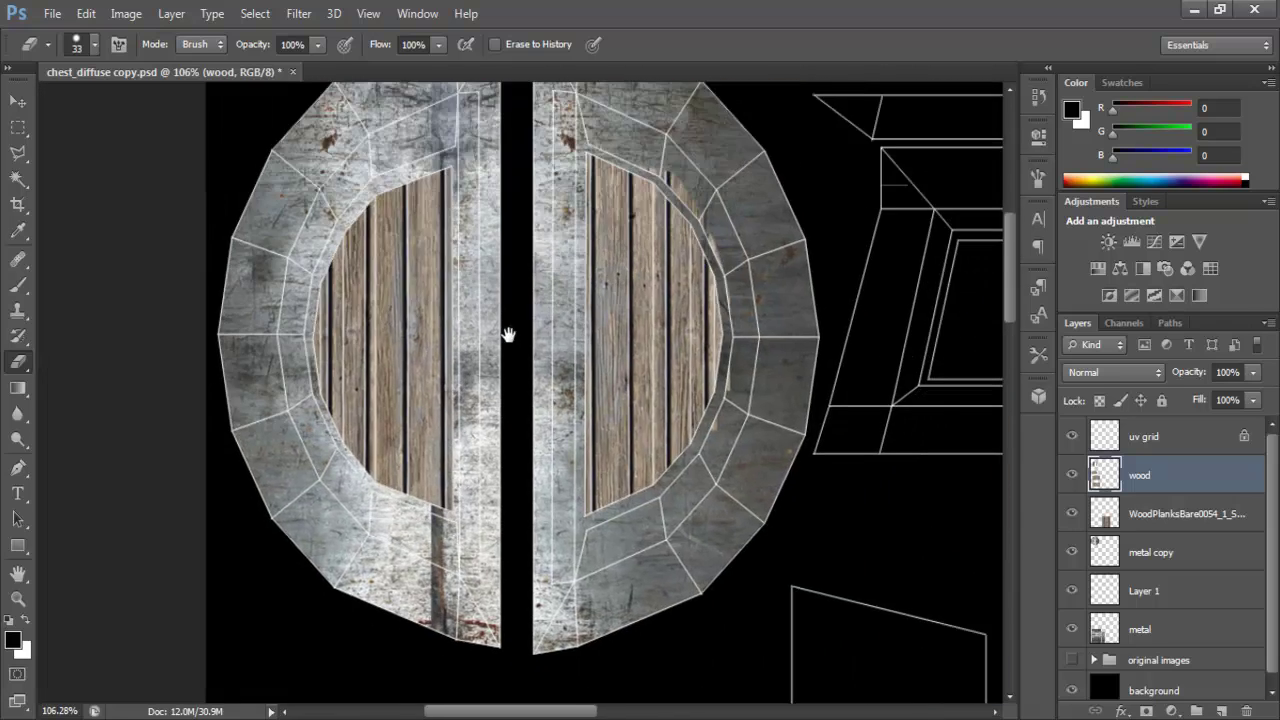
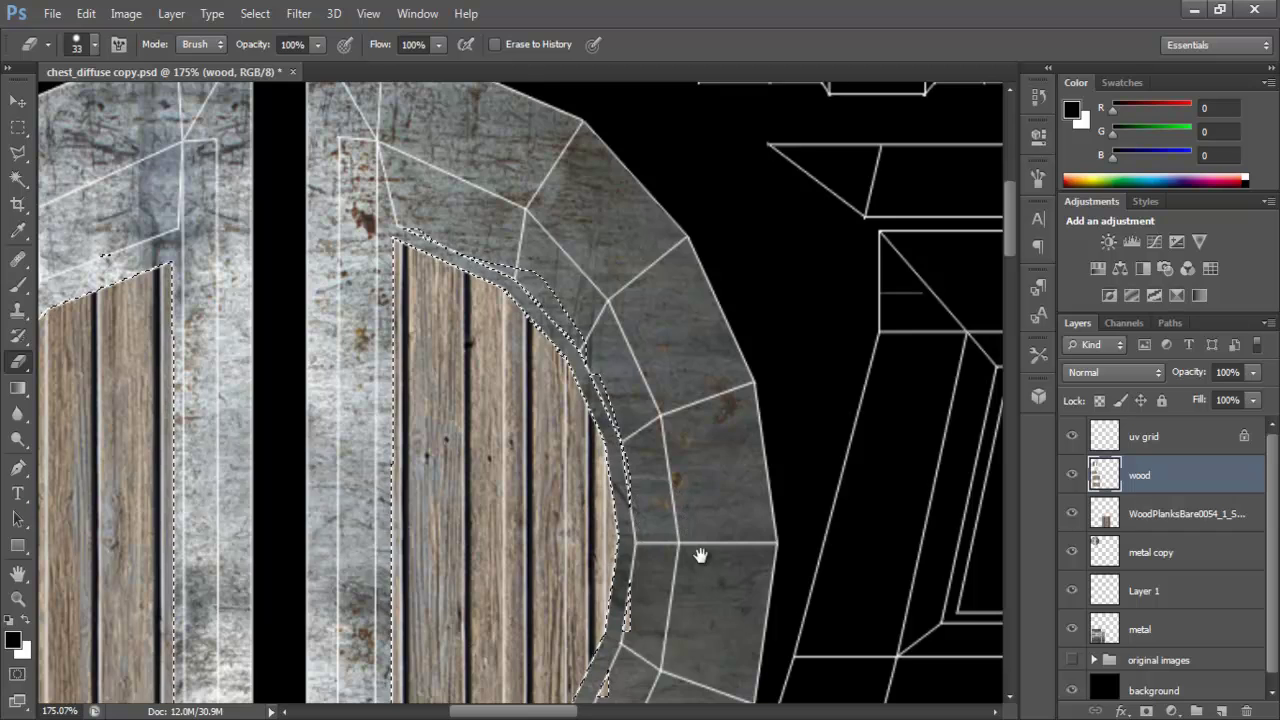
left_click_drag(700, 551, 700, 345)
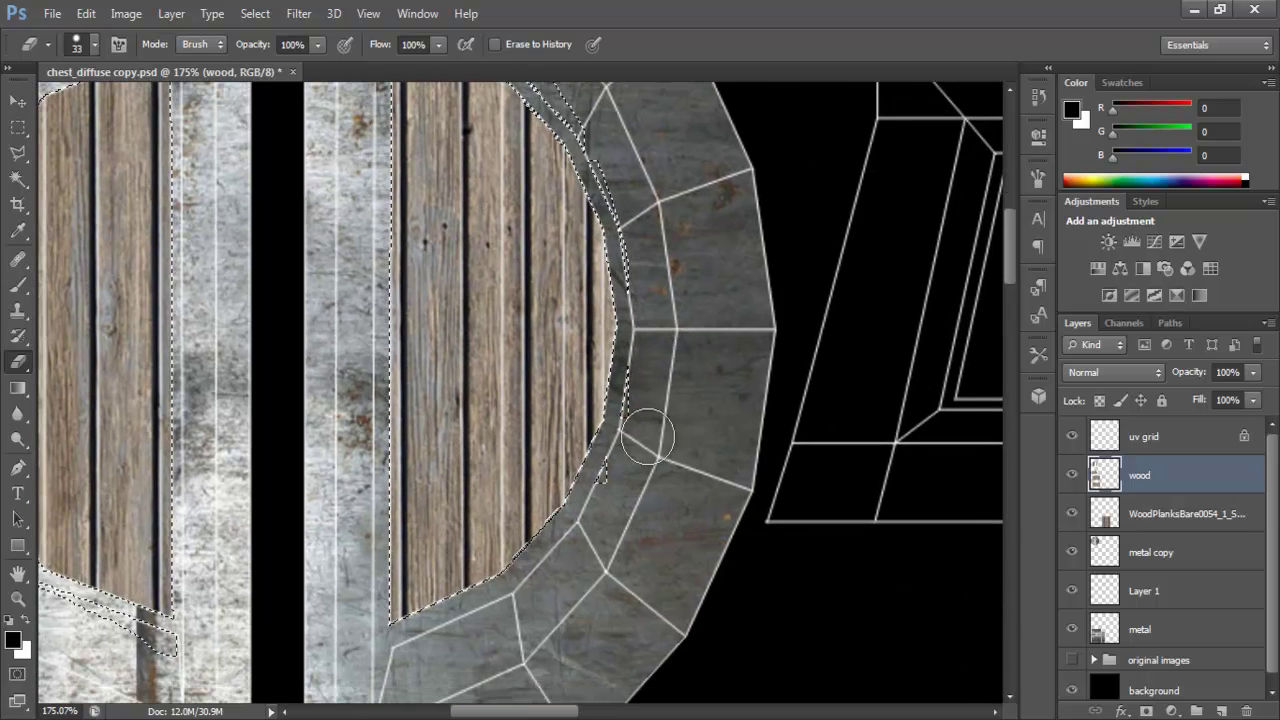
scroll(622, 450, "down", 3)
key("ctrl+d")
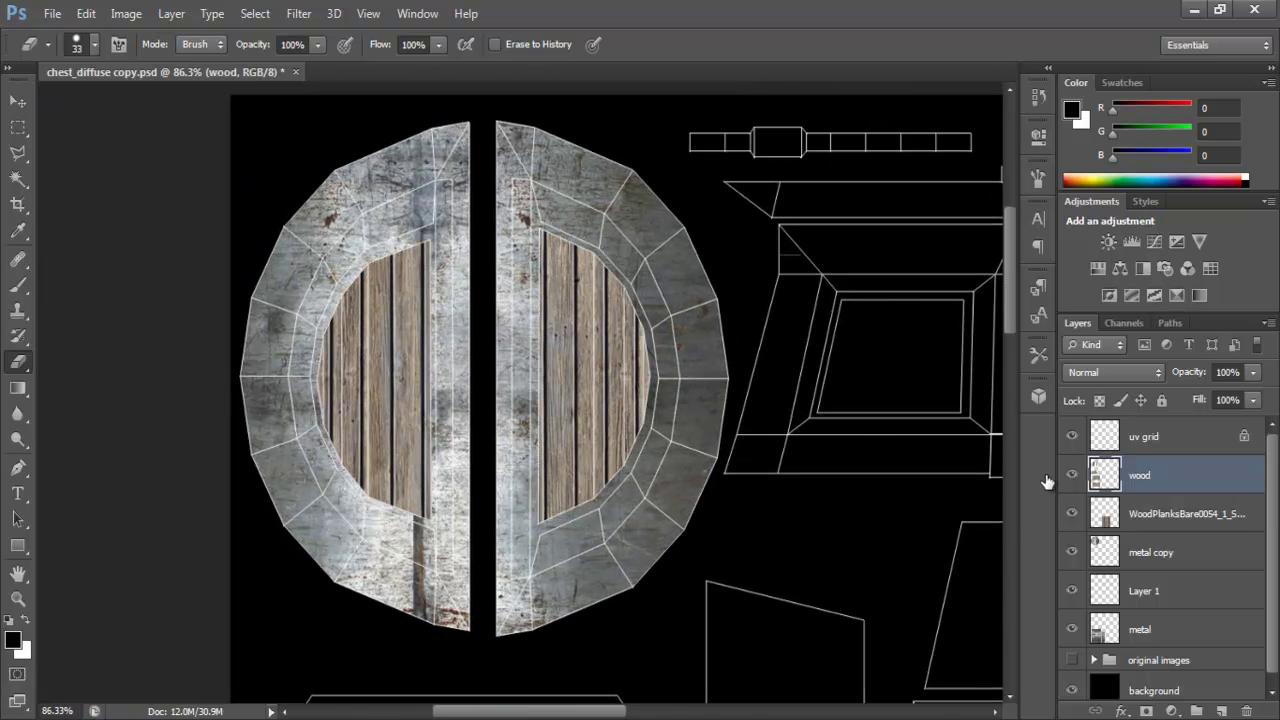
- Hide the uv grid layer and save the texture over chest_diffuse copy.psd in the chest folder with layers kept
left_click(1073, 436)
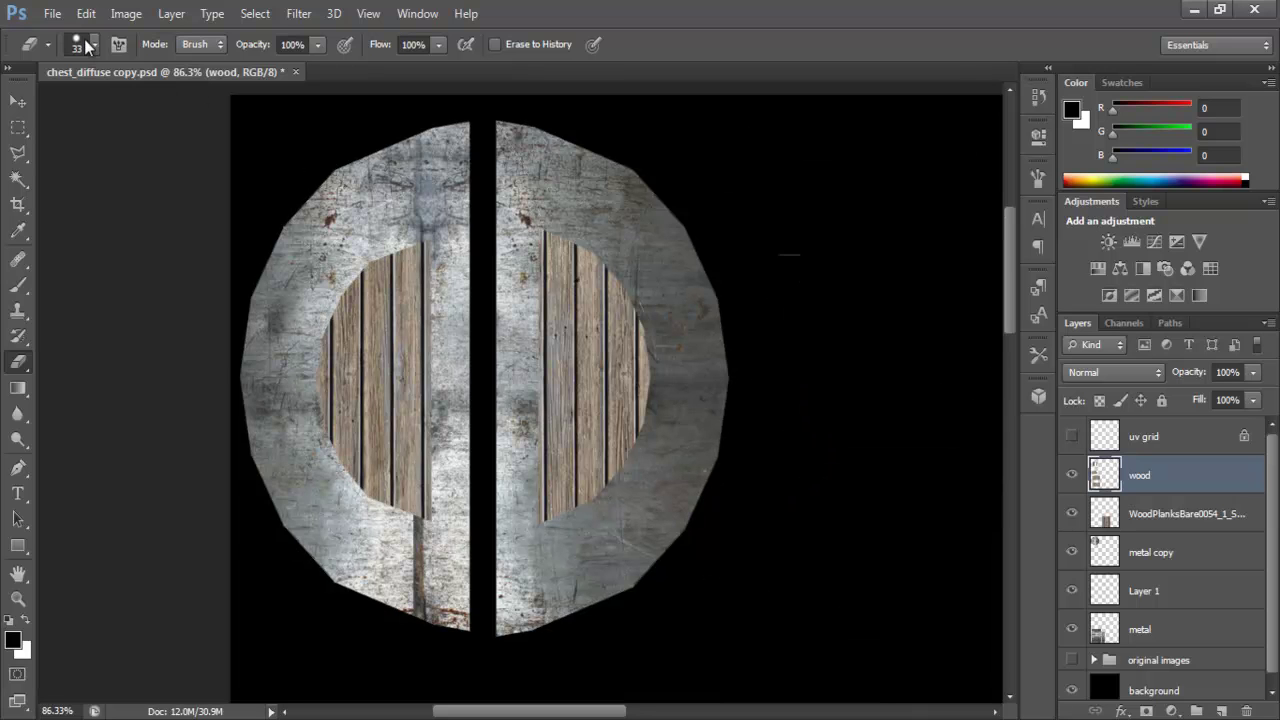
left_click(53, 14)
left_click(136, 251)
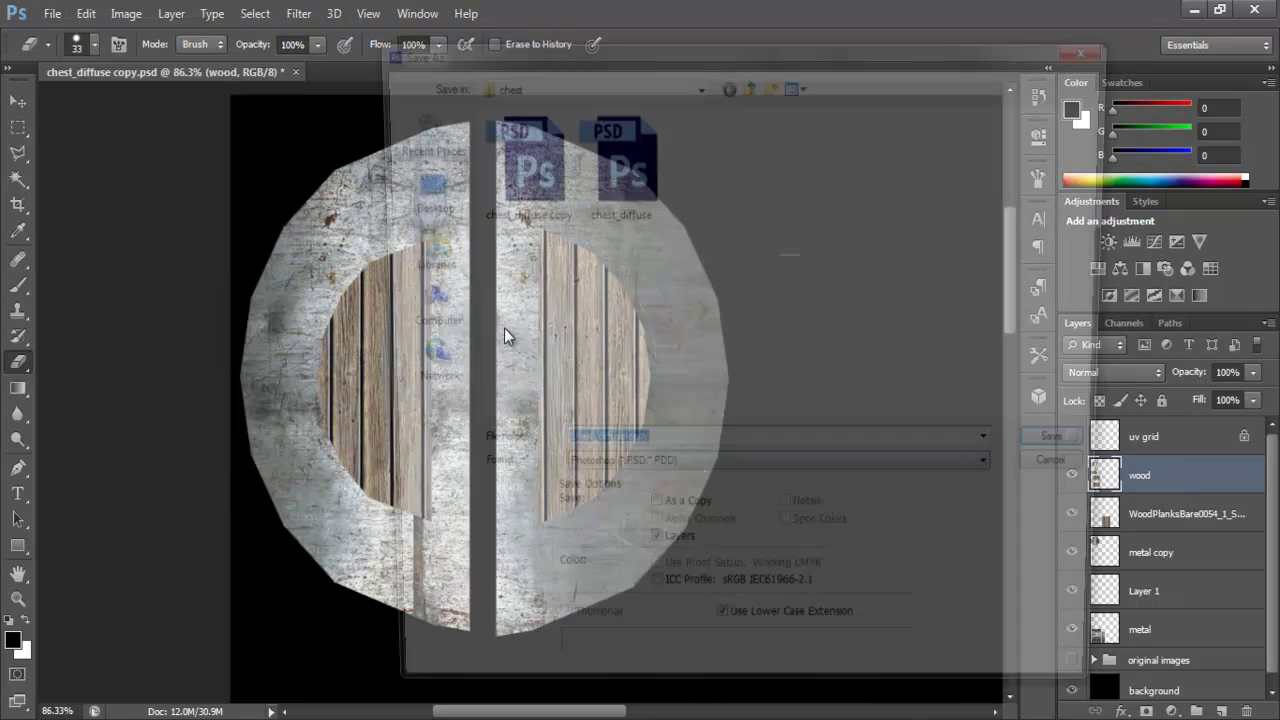
left_click(1075, 449)
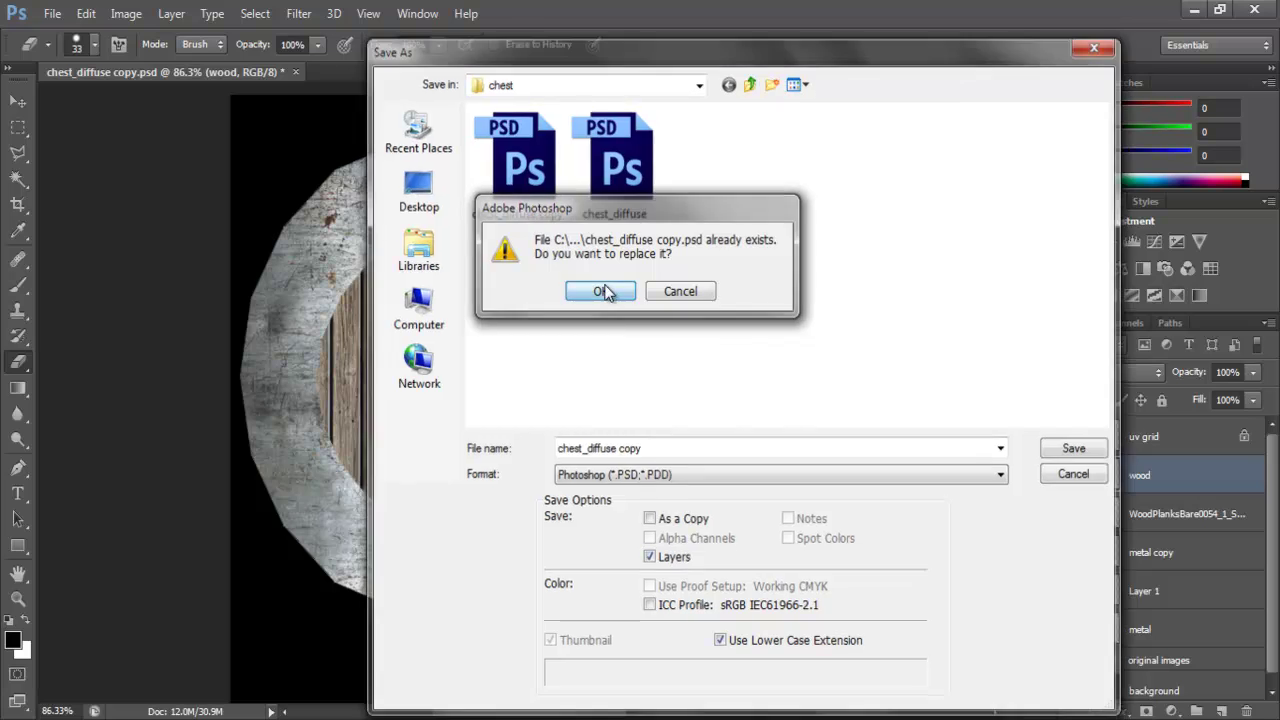
left_click(600, 291)
left_click(846, 222)
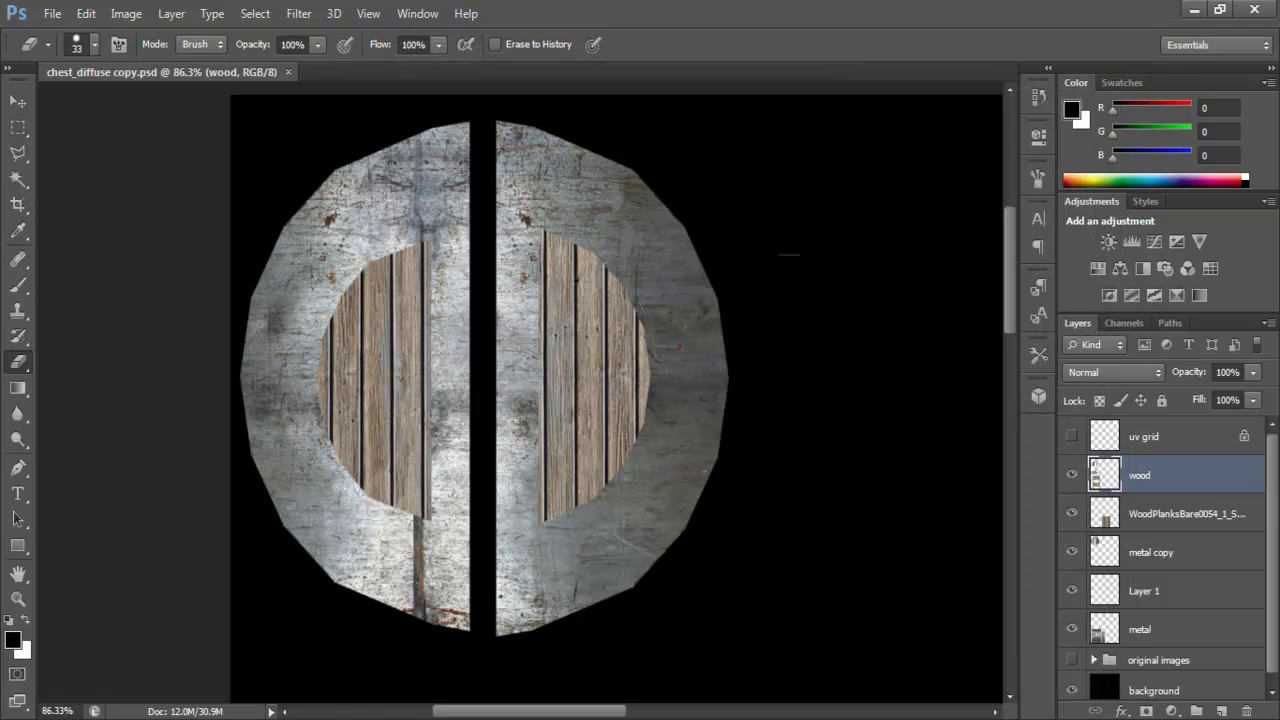
- Switch to Maya, reload the chest material's PSD color texture and inspect the lid's side and inside
key("alt+Tab")
left_click(494, 331)
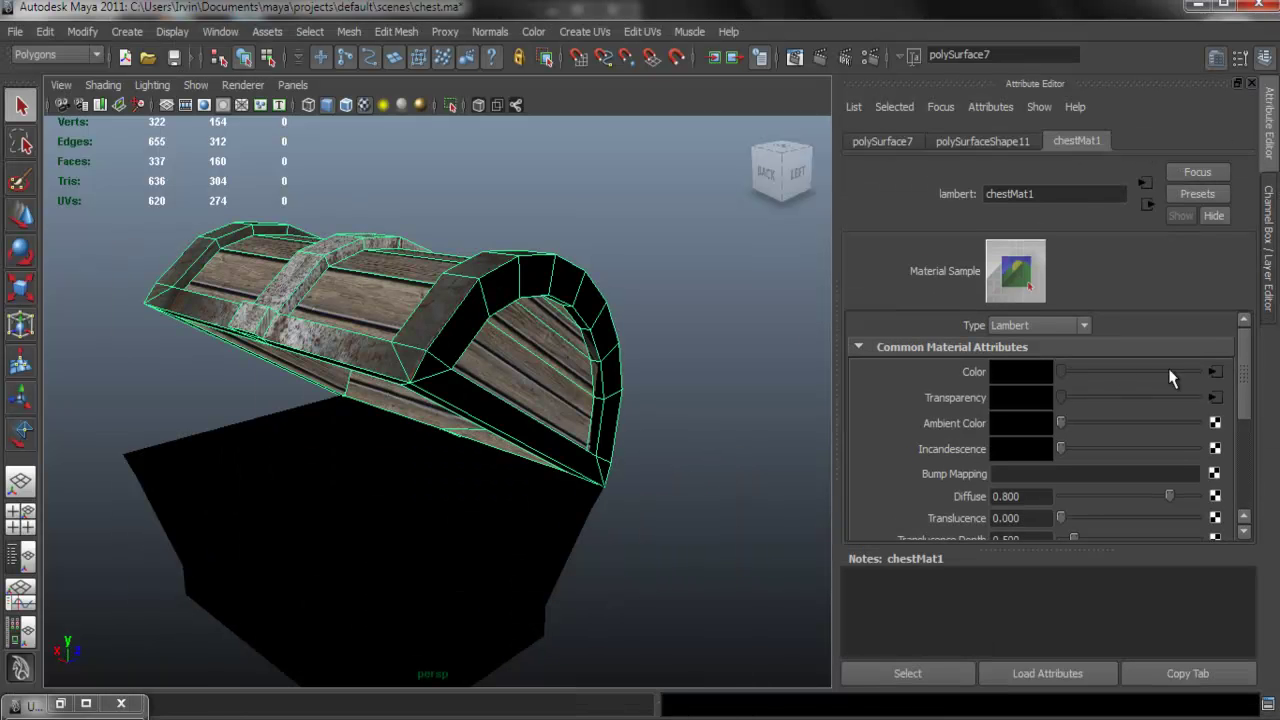
left_click(1214, 375)
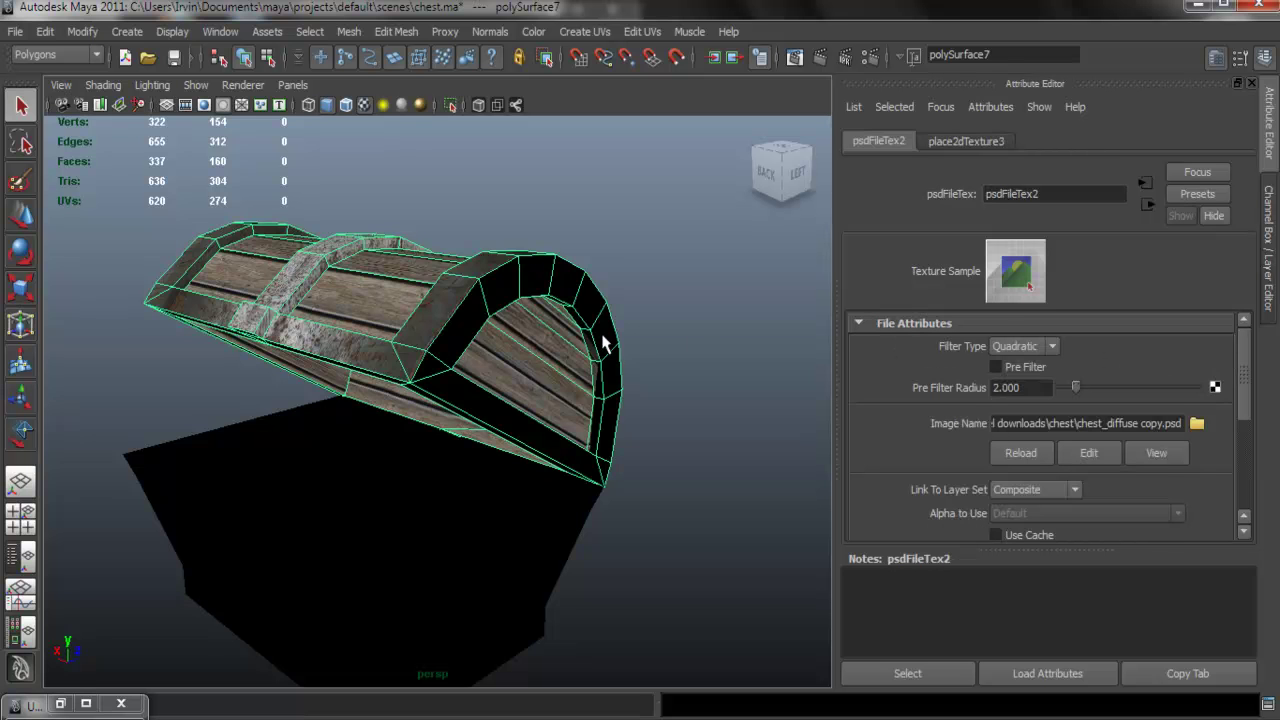
left_click_drag(623, 297, 505, 306)
left_click(660, 271)
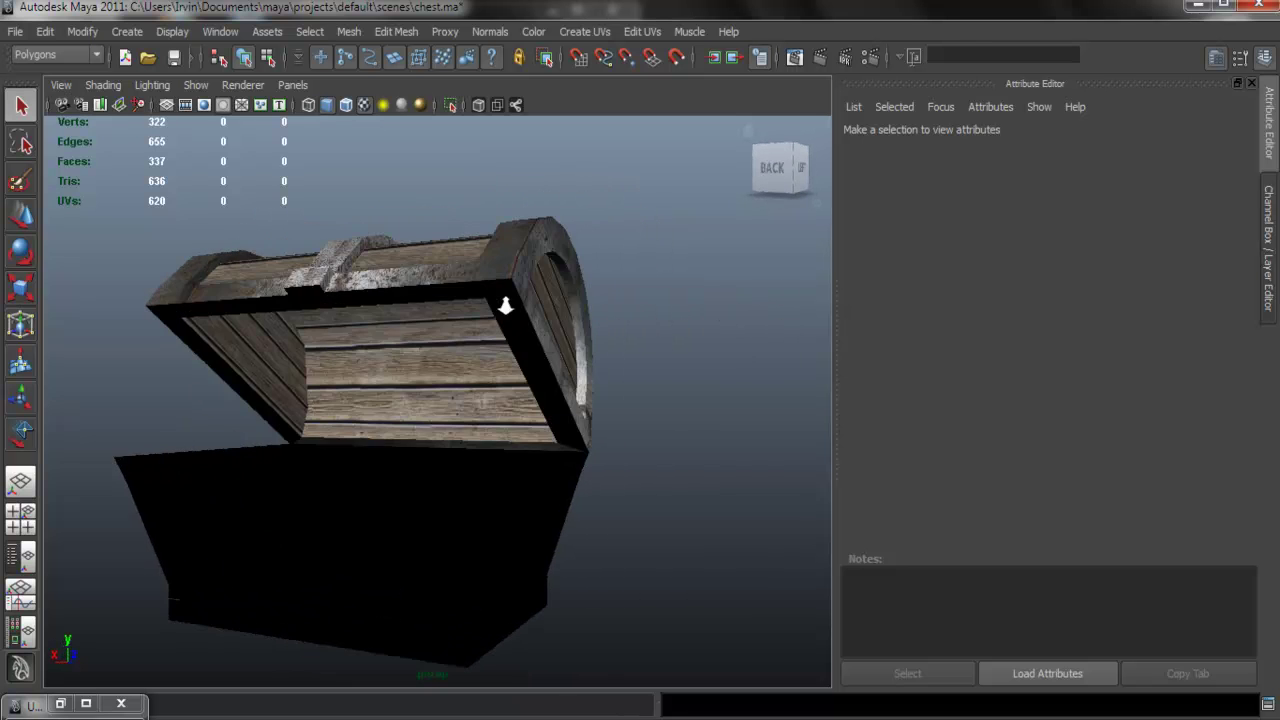
scroll(505, 306, "up", 3)
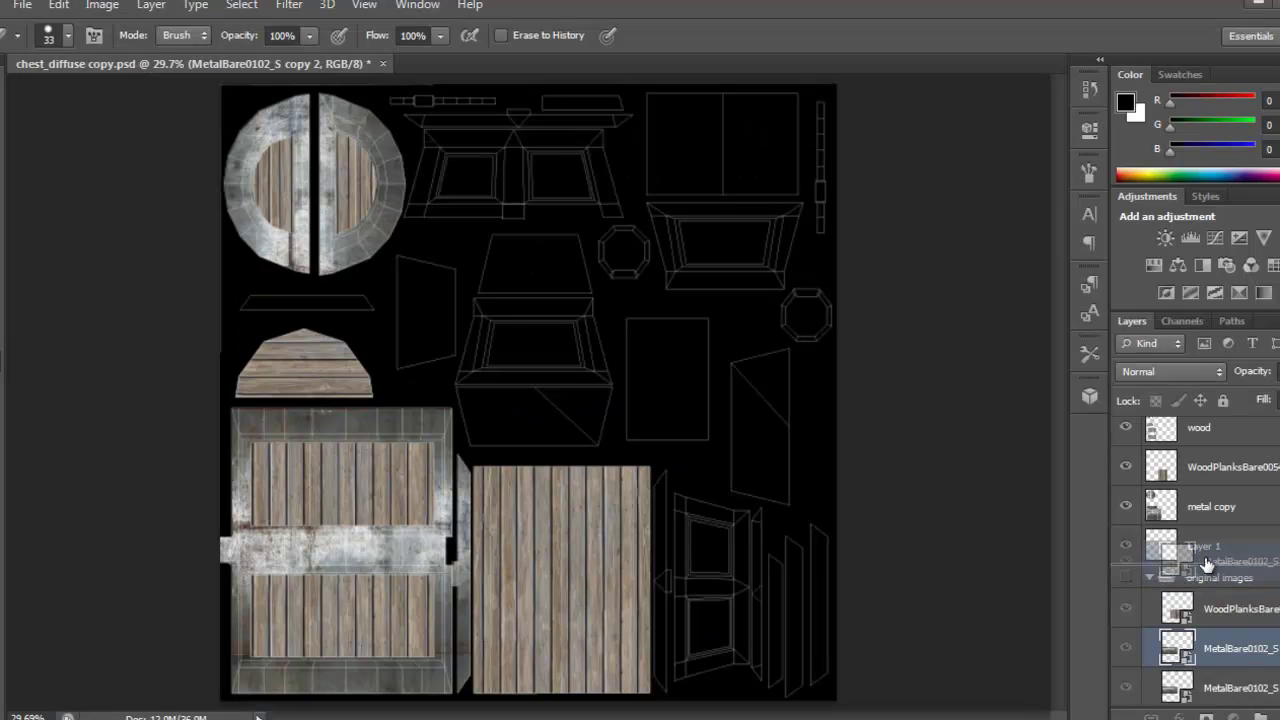
- Switch to Photoshop, move a MetalBare0102_S copy out of the original images group below Layer 1 and place it over the lower-right shells
left_click(1172, 585)
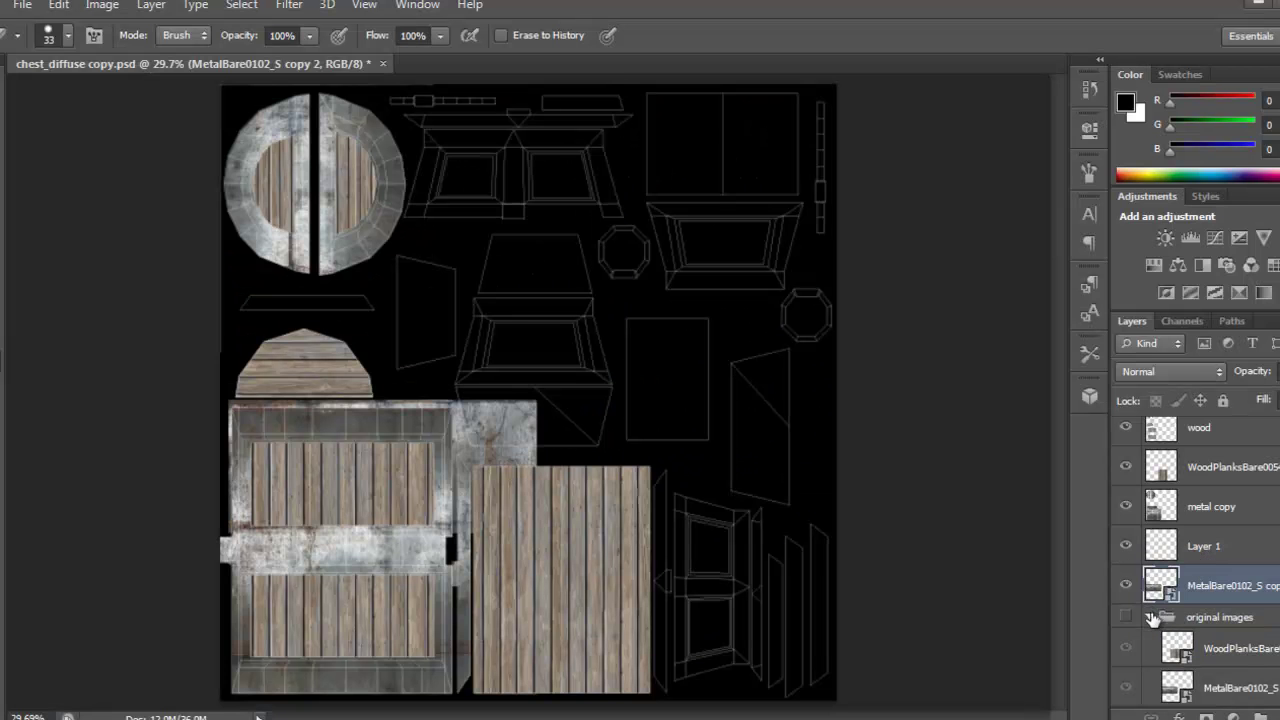
left_click(1151, 618)
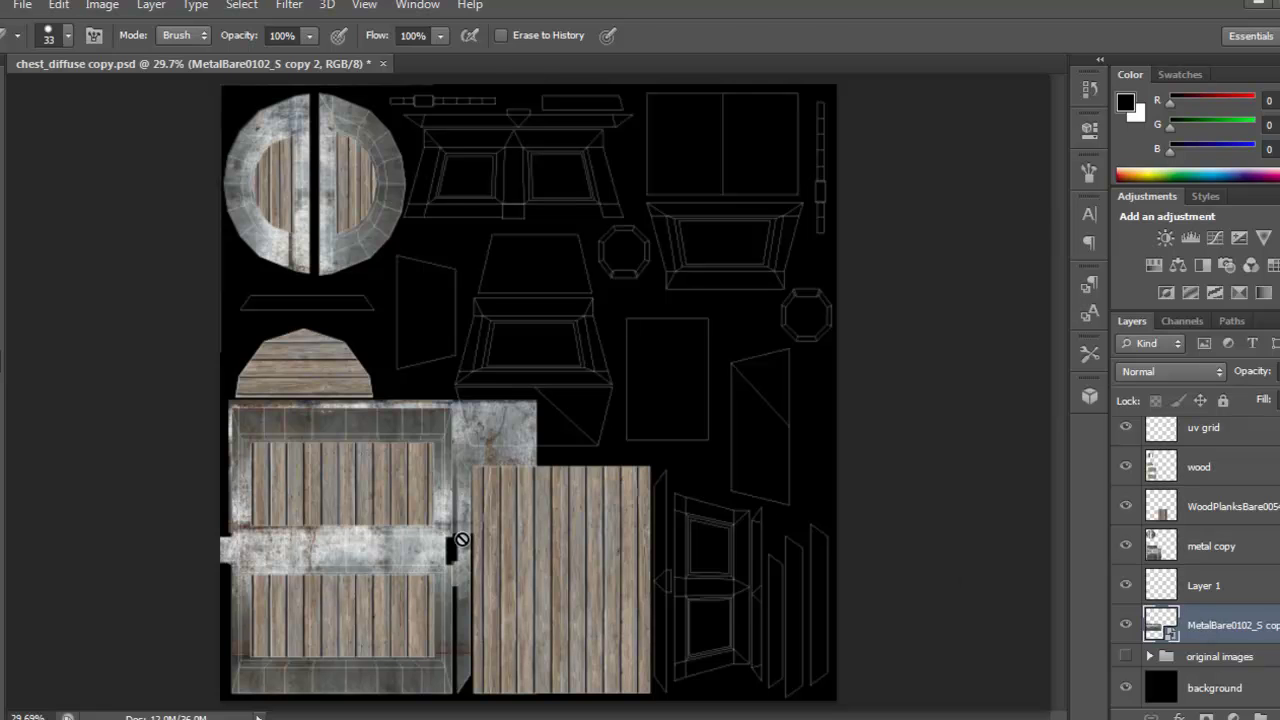
key("v")
mouse_move(614, 504)
left_mouse_down()
mouse_move(694, 517)
mouse_move(812, 580)
left_mouse_up()
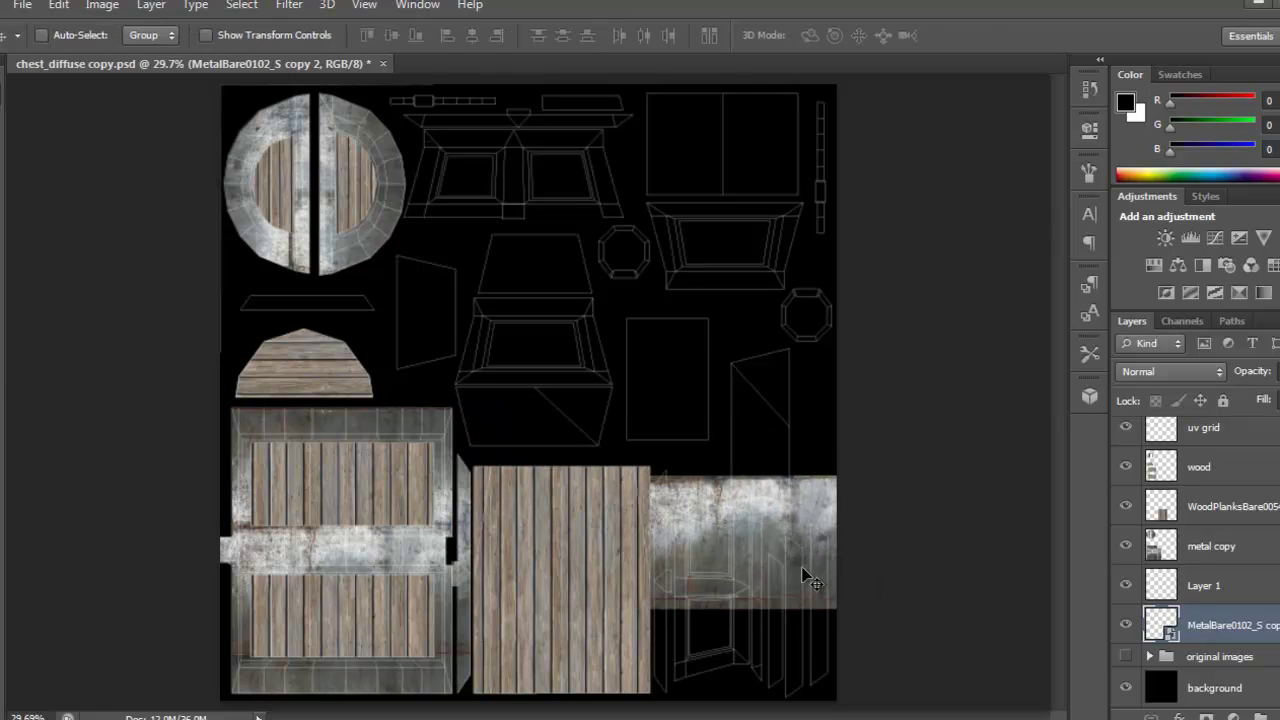
- Rotate the metal image 90 degrees and align it over the narrow strip shells at the texture's right edge
key("ctrl+t")
left_click_drag(771, 466, 958, 507)
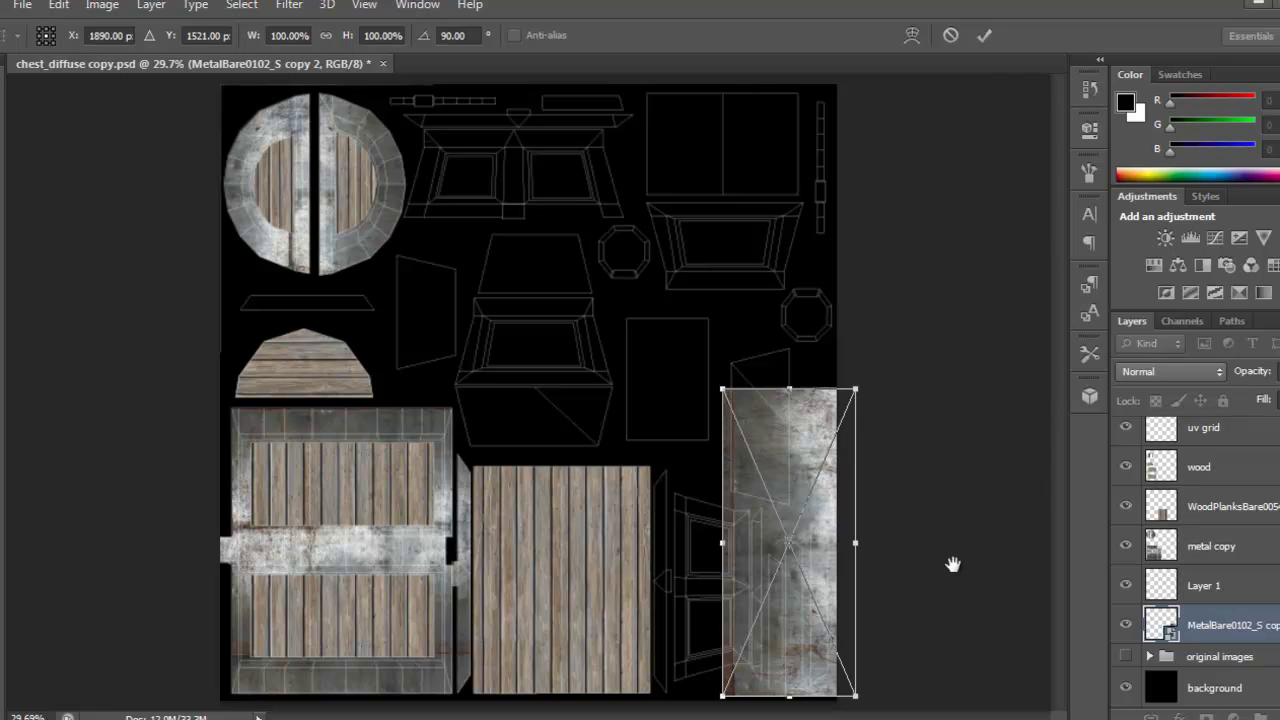
left_click_drag(830, 618, 897, 637)
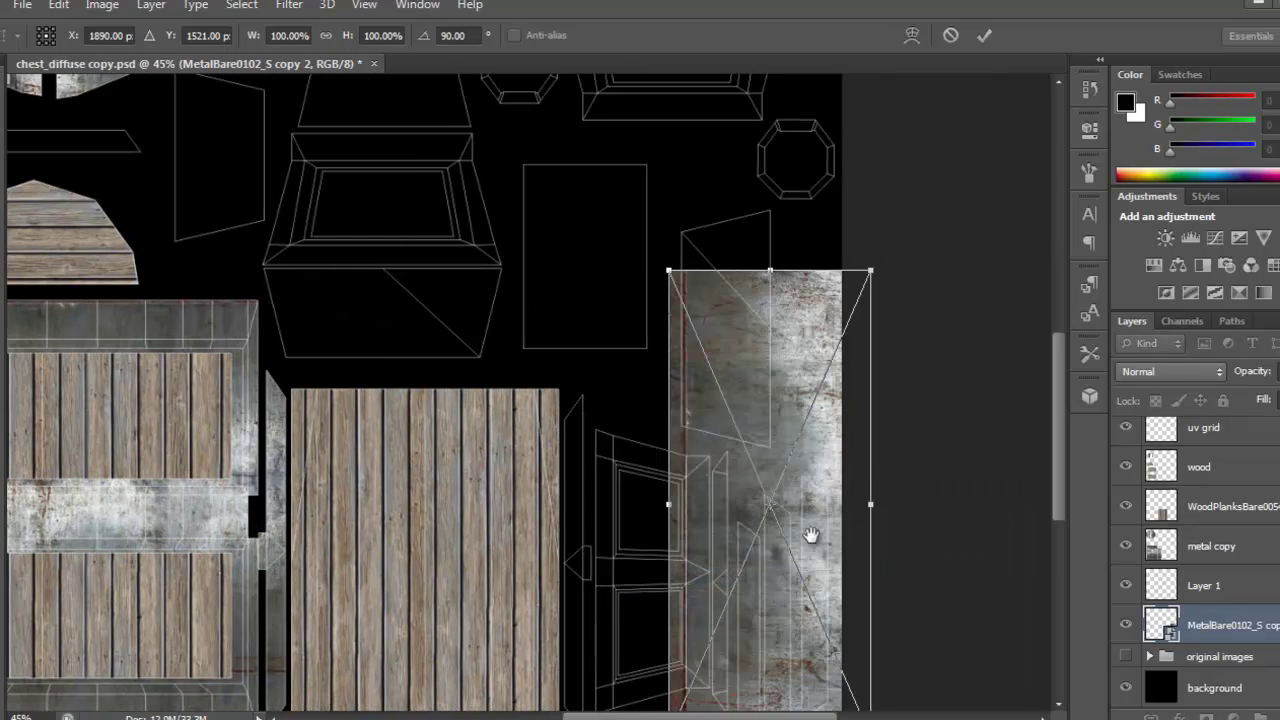
left_click_drag(812, 537, 751, 422)
left_click_drag(649, 461, 692, 466)
mouse_move(671, 402)
left_mouse_down()
mouse_move(708, 408)
mouse_move(665, 405)
left_mouse_up()
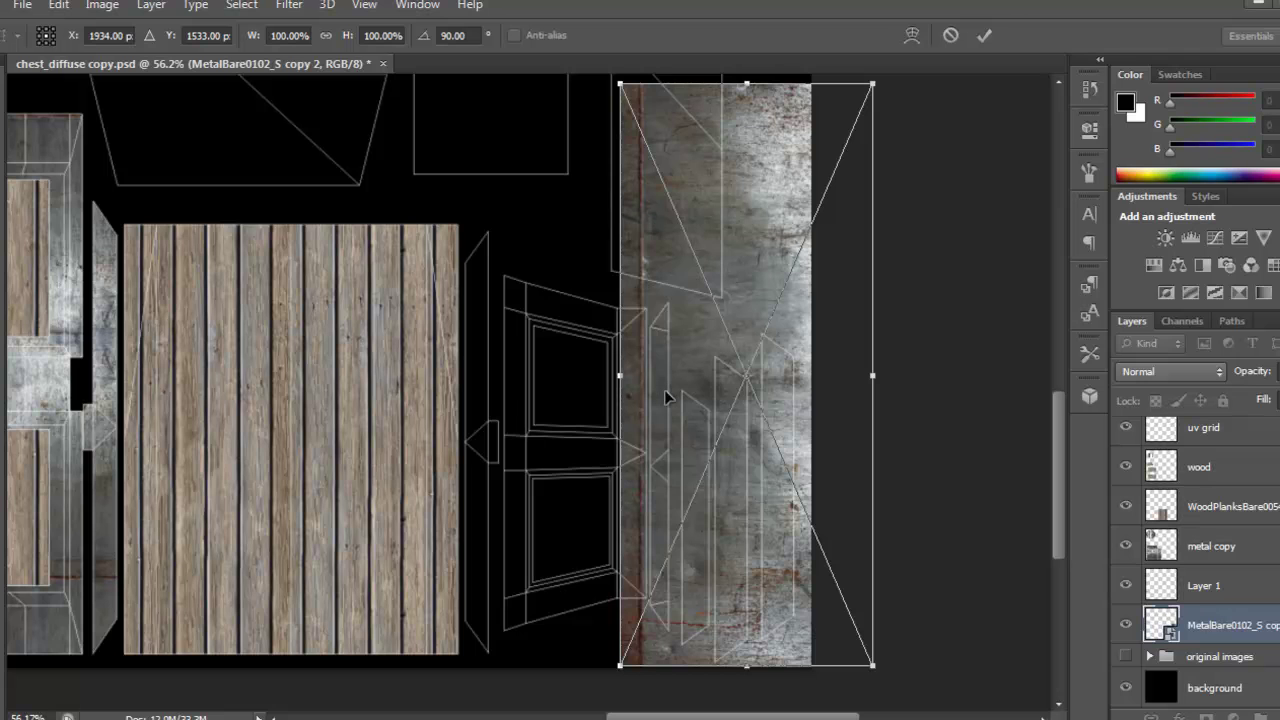
key("Return")
- Duplicate the metal image over the strip beside the large plank rectangle and merge the two metal layers
left_click_drag(745, 440, 446, 432)
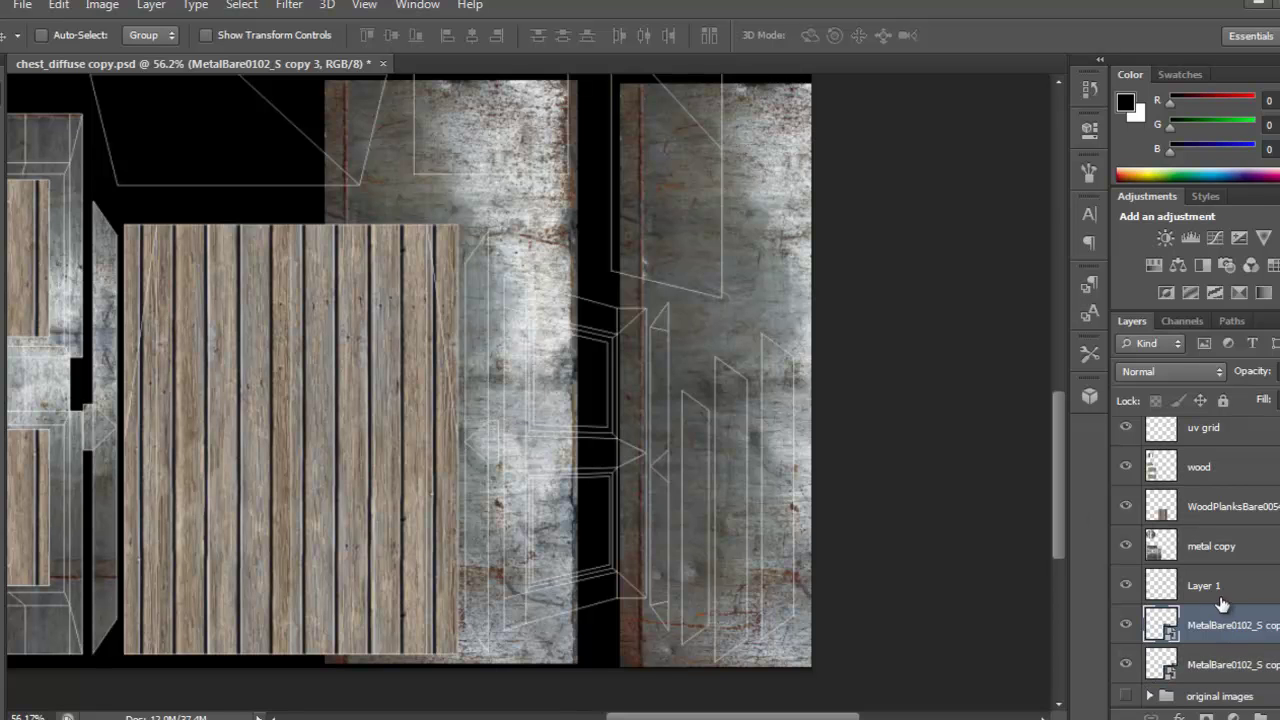
left_click(1247, 663, "shift")
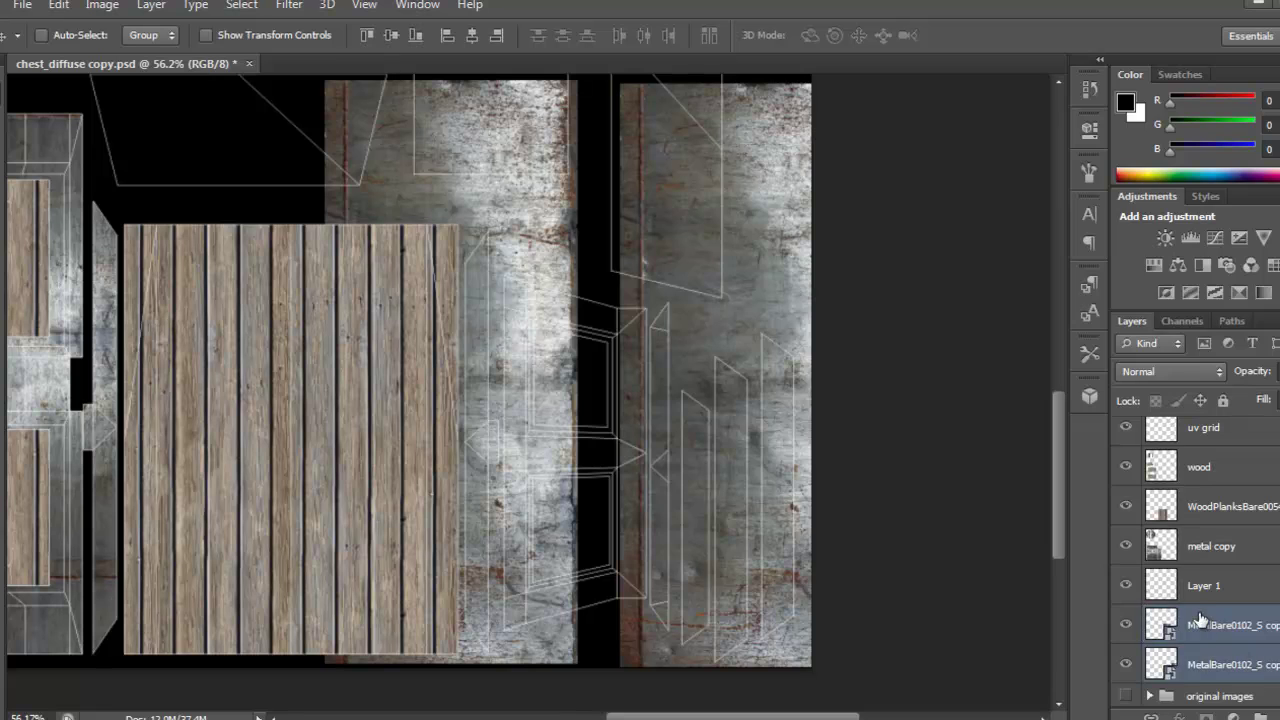
right_click(1200, 650)
left_click(842, 505)
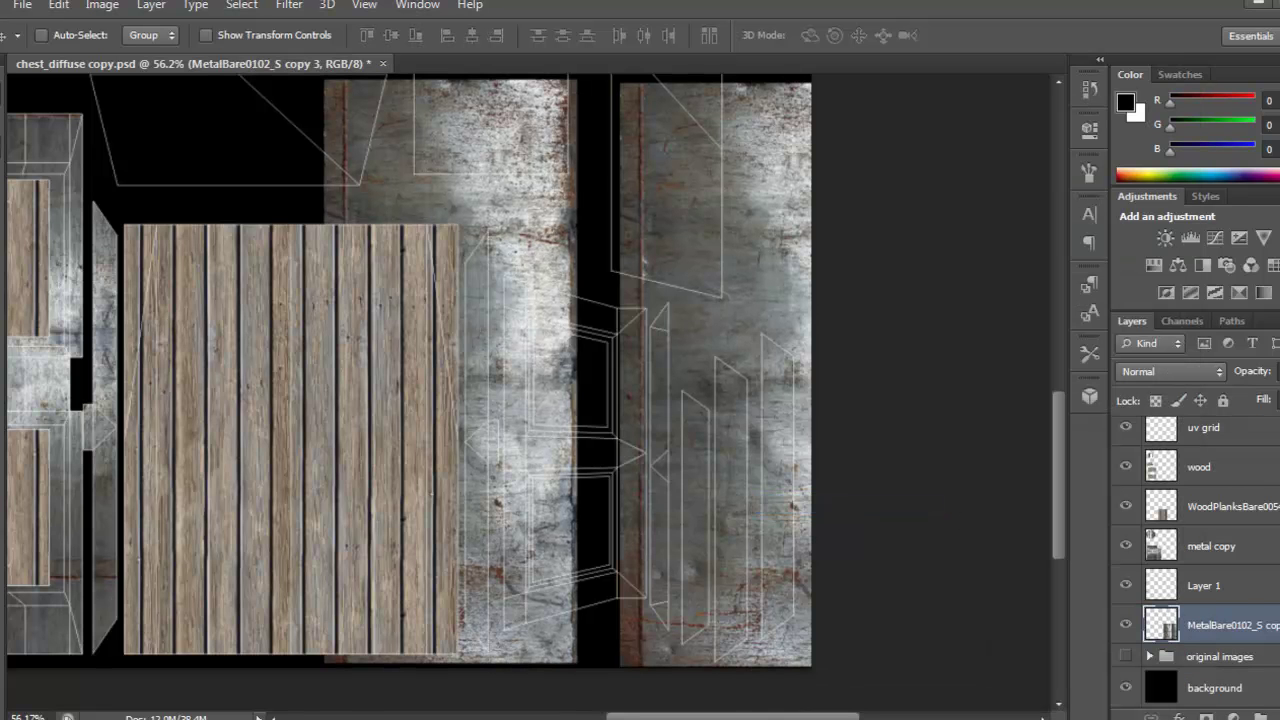
- Select the area outside the UV shells on uv grid with the Magic Wand, delete it from the merged metal layer and deselect
key("w")
left_click(1210, 430)
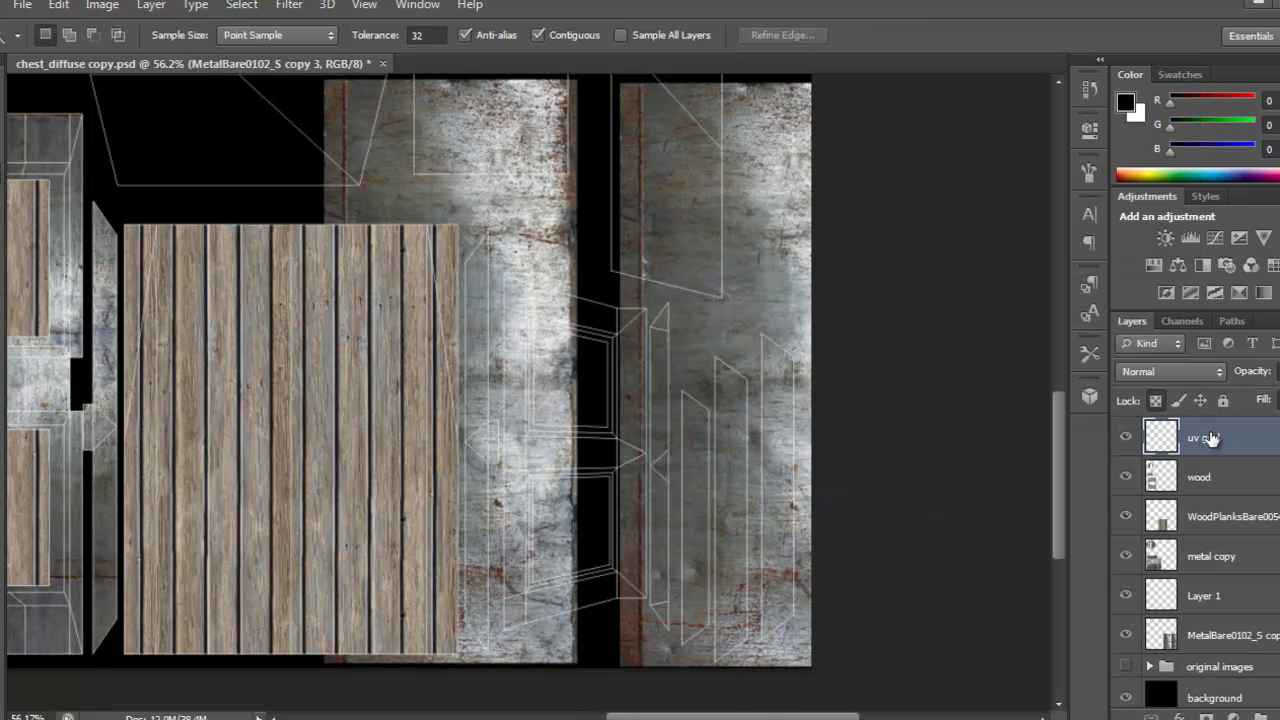
left_click(690, 335)
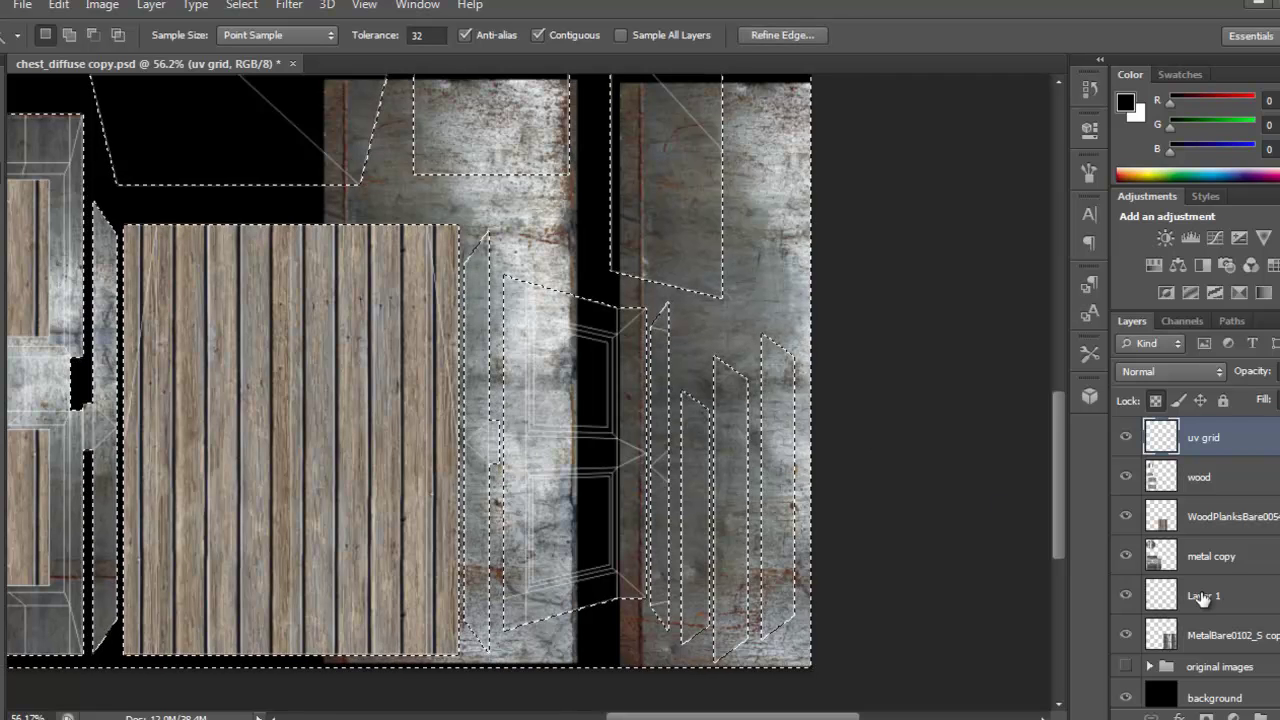
left_click(1210, 635)
key("Delete")
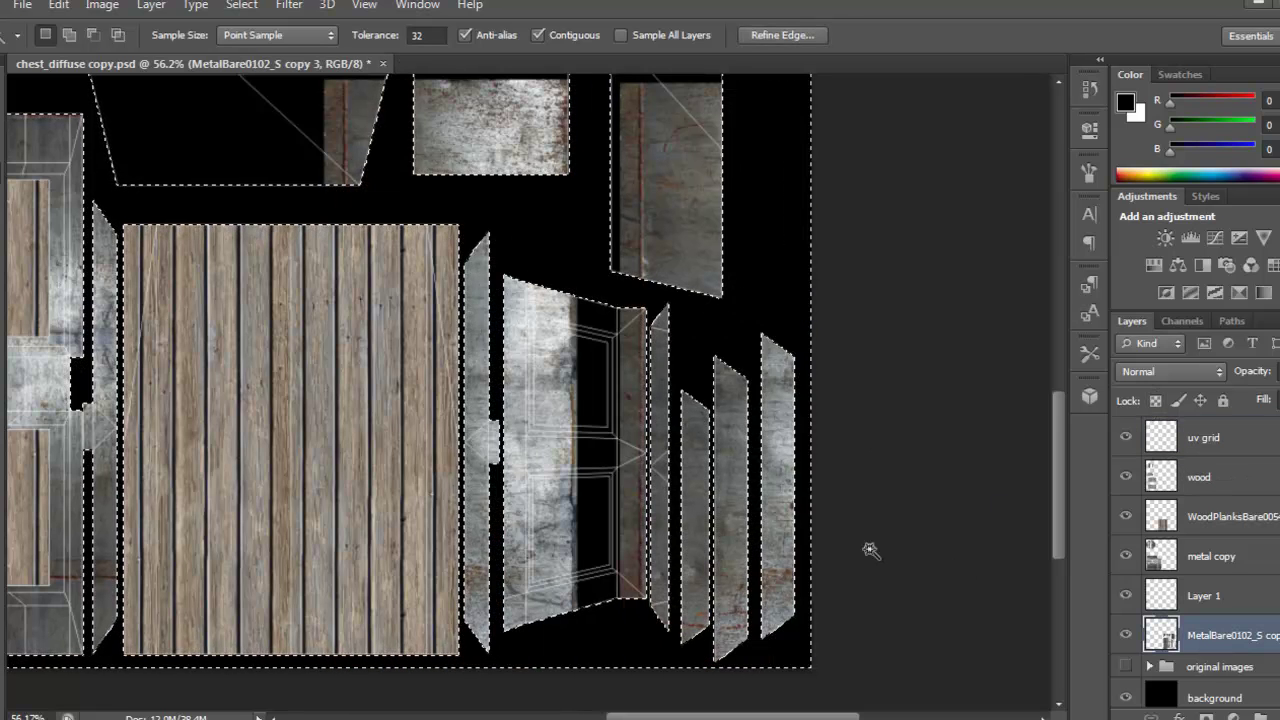
key("ctrl+d")
left_click_drag(630, 260, 653, 312)
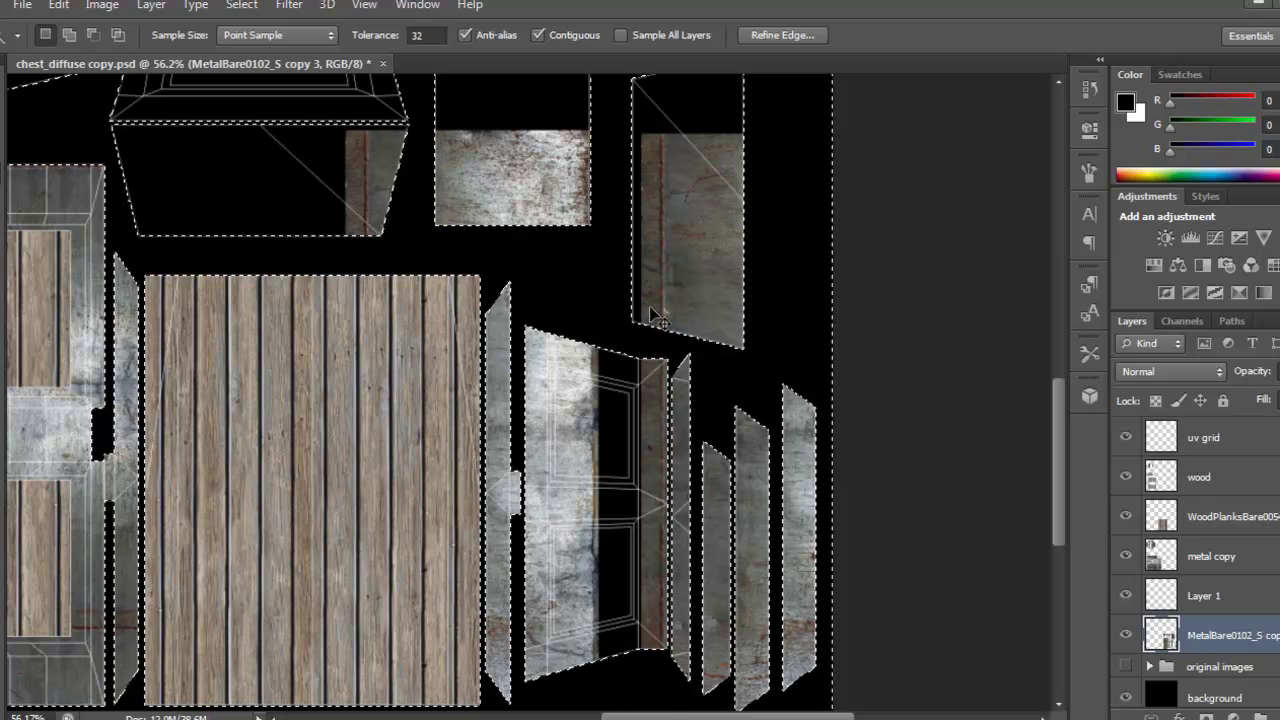
key("ctrl+d")
- Delete the leftover metal from the shells above the strips using rectangular selections
key("m")
left_click_drag(313, 102, 793, 259)
key("Delete")
left_click_drag(560, 195, 870, 274)
left_click_drag(725, 280, 808, 297)
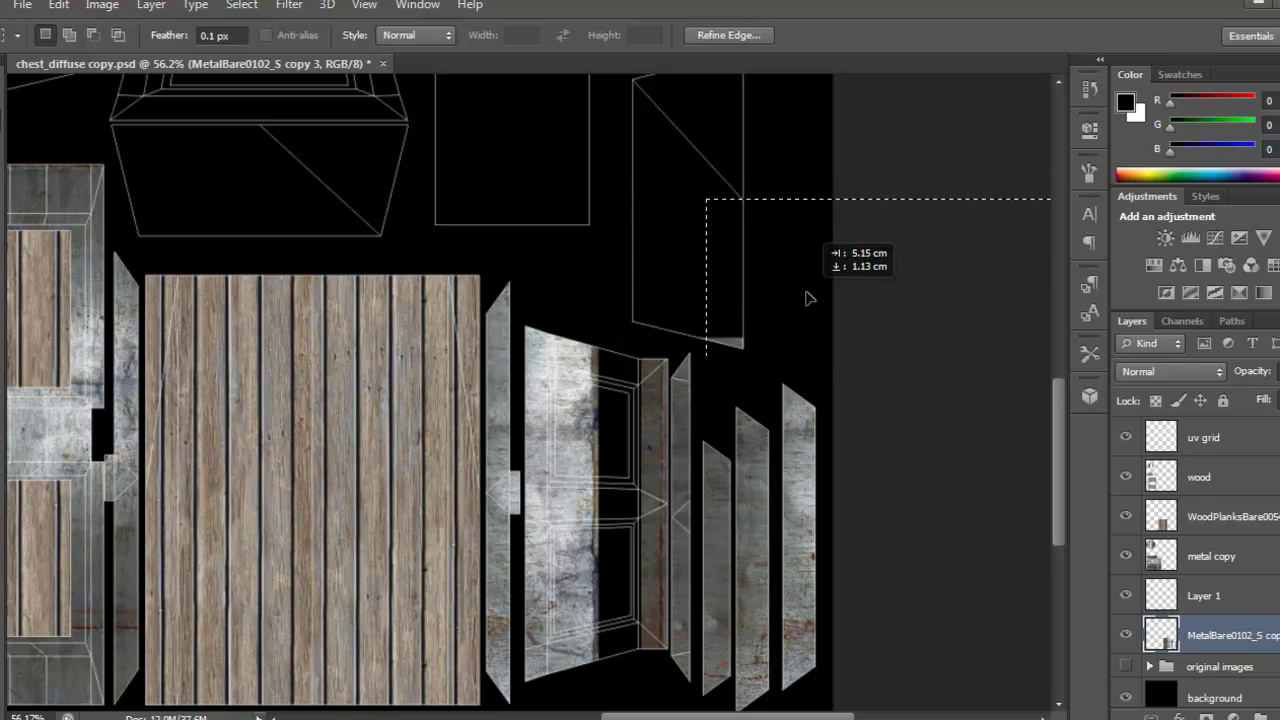
- Delete the metal from the two-panel shell between the strips using a rectangular selection
left_click_drag(521, 313, 666, 703)
left_click_drag(630, 574, 667, 602)
left_click_drag(680, 536, 656, 473)
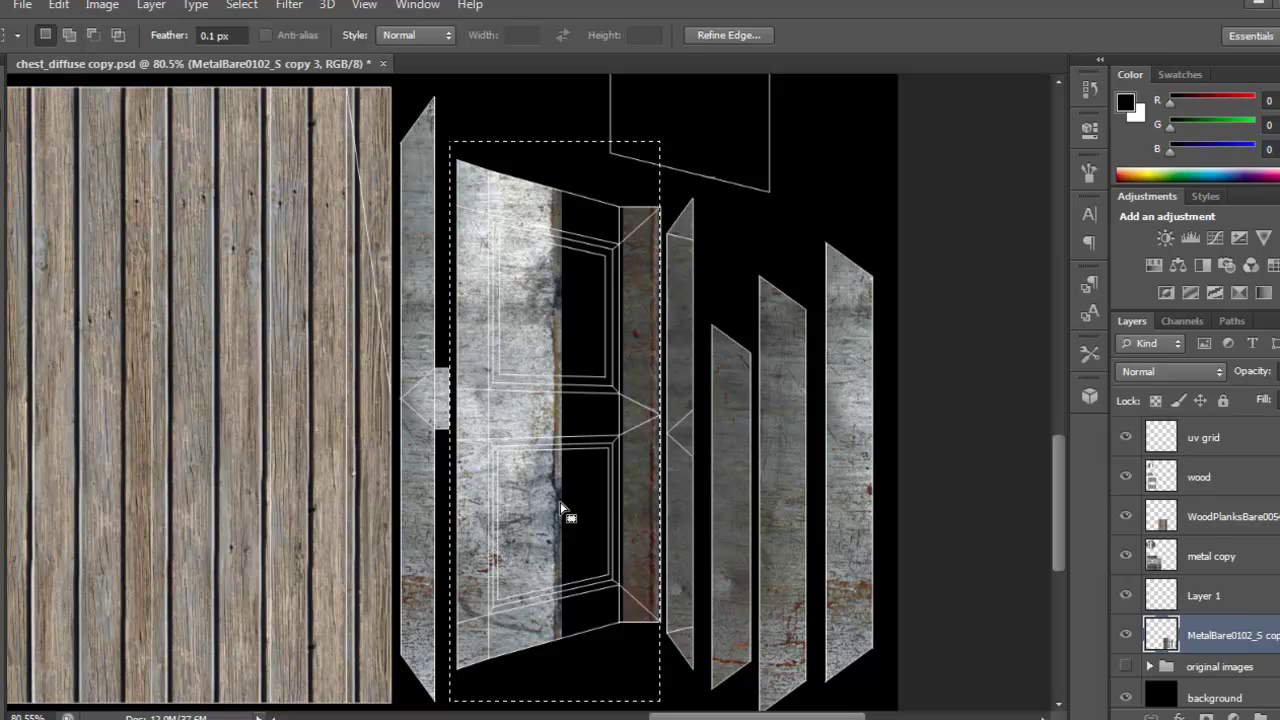
key("Delete")
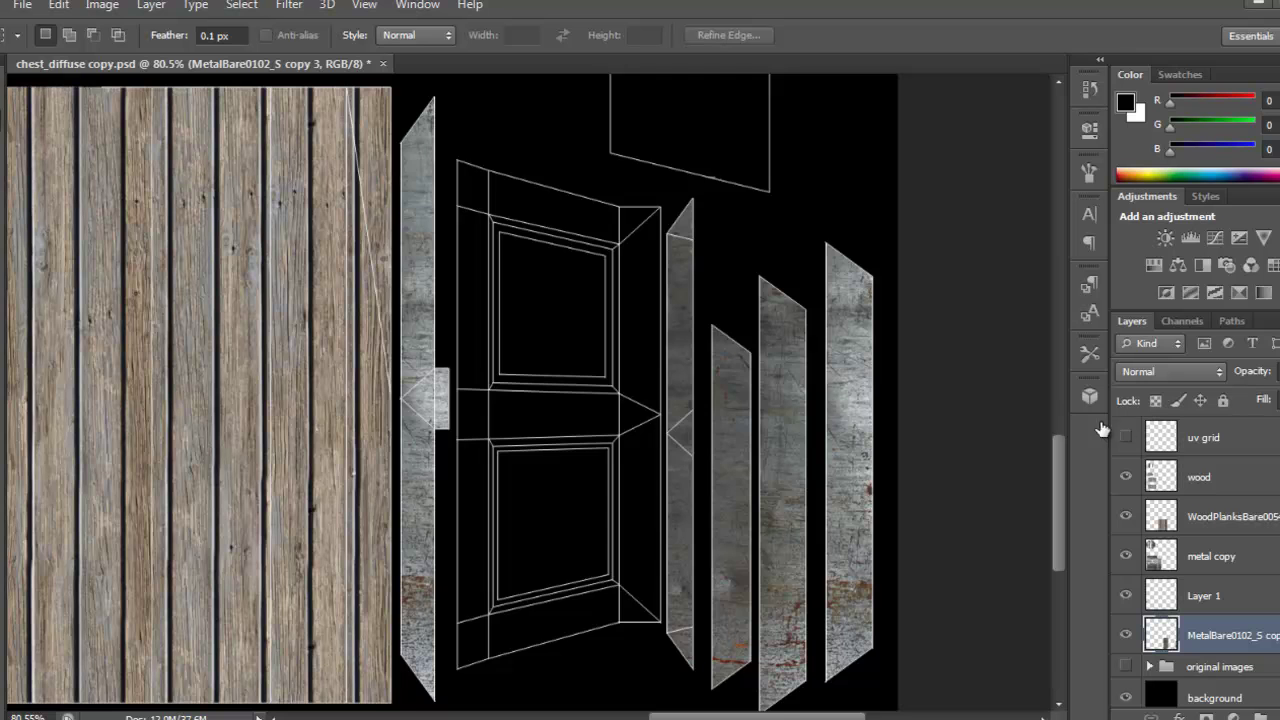
- Hide the uv grid and save the updated texture over the existing chest_diffuse copy.psd
key("ctrl+s")
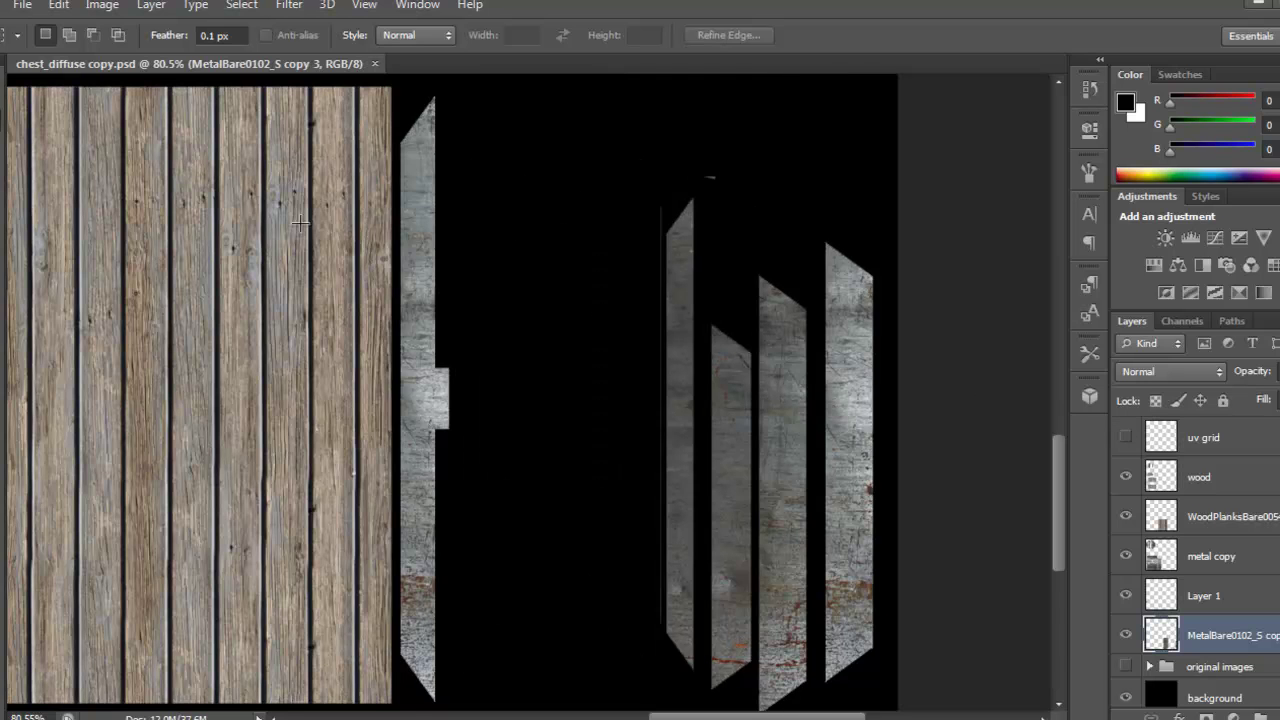
left_click(22, 5)
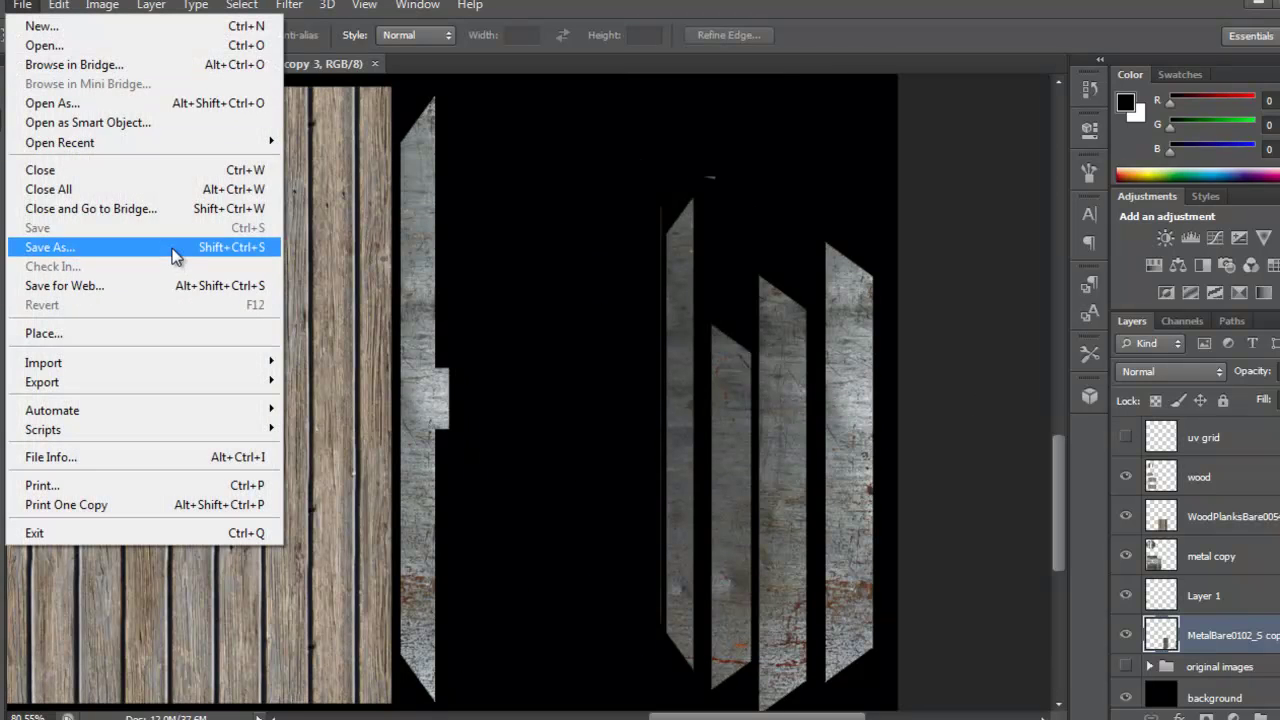
left_click(171, 246)
left_click(1130, 451)
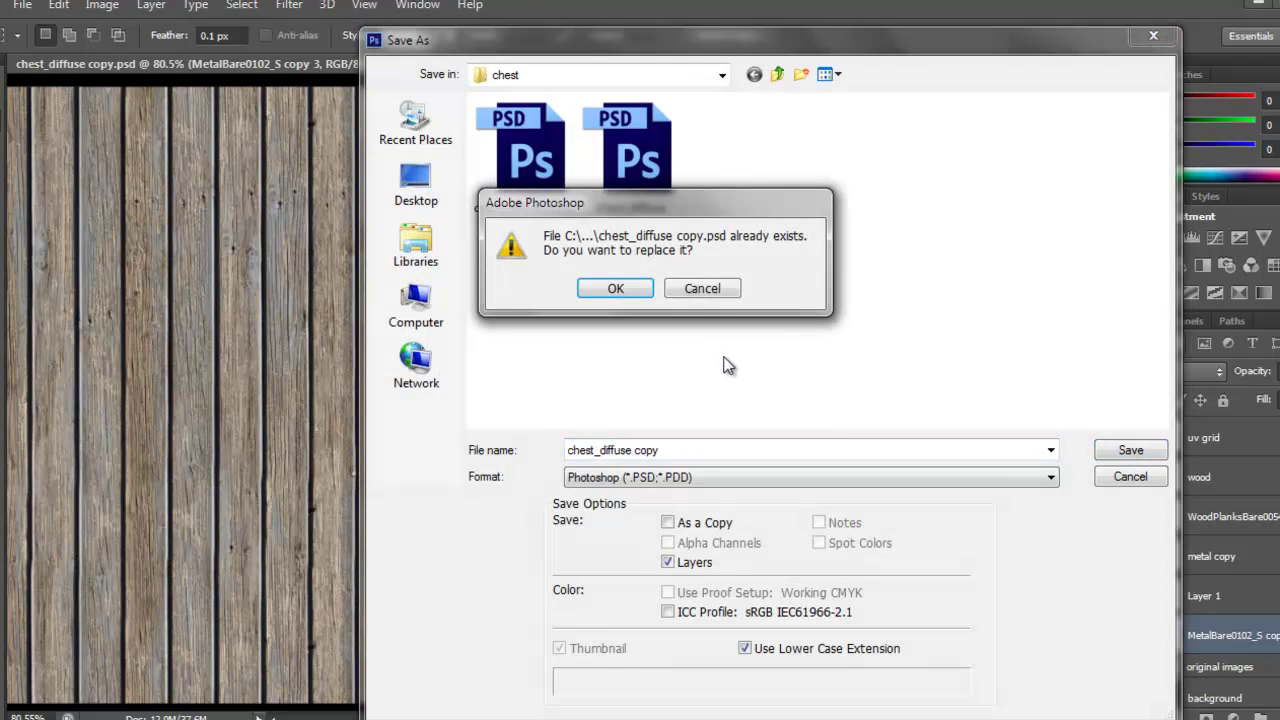
left_click(615, 289)
left_click(884, 216)
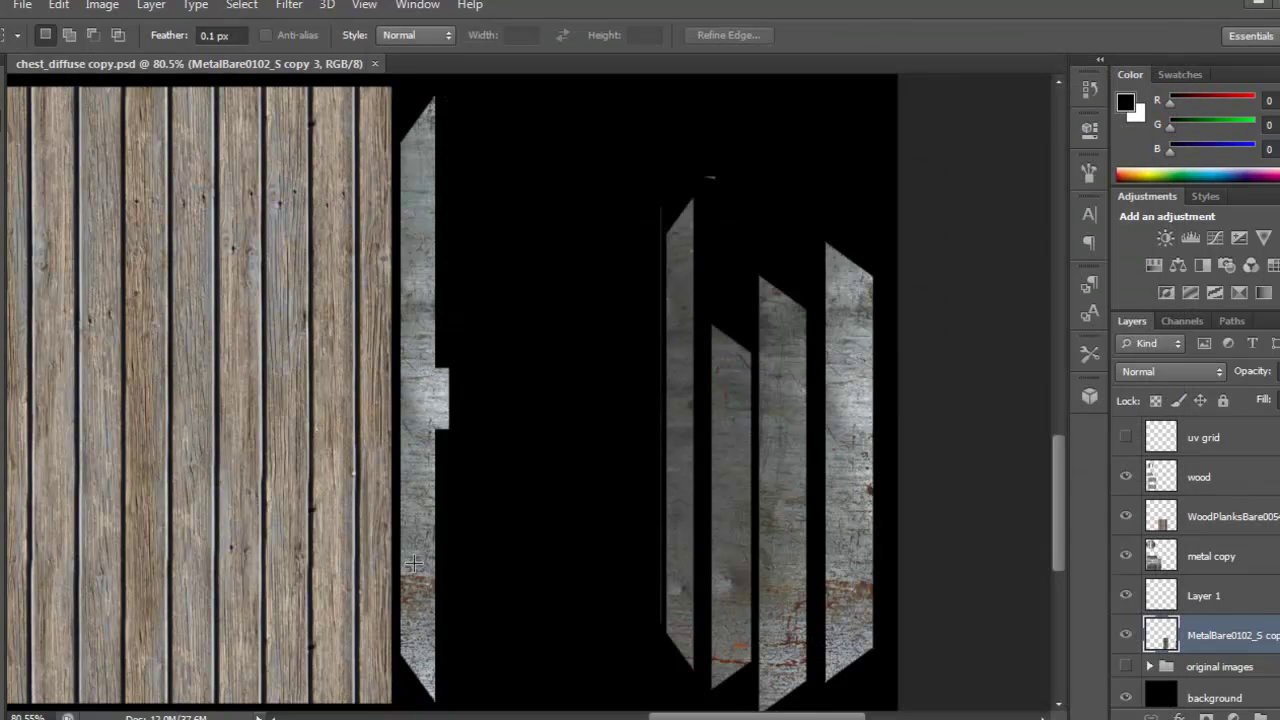
- Switch to Maya, select the lid in object mode, reload its PSD texture and inspect the metal rim from below
left_click(1258, 4)
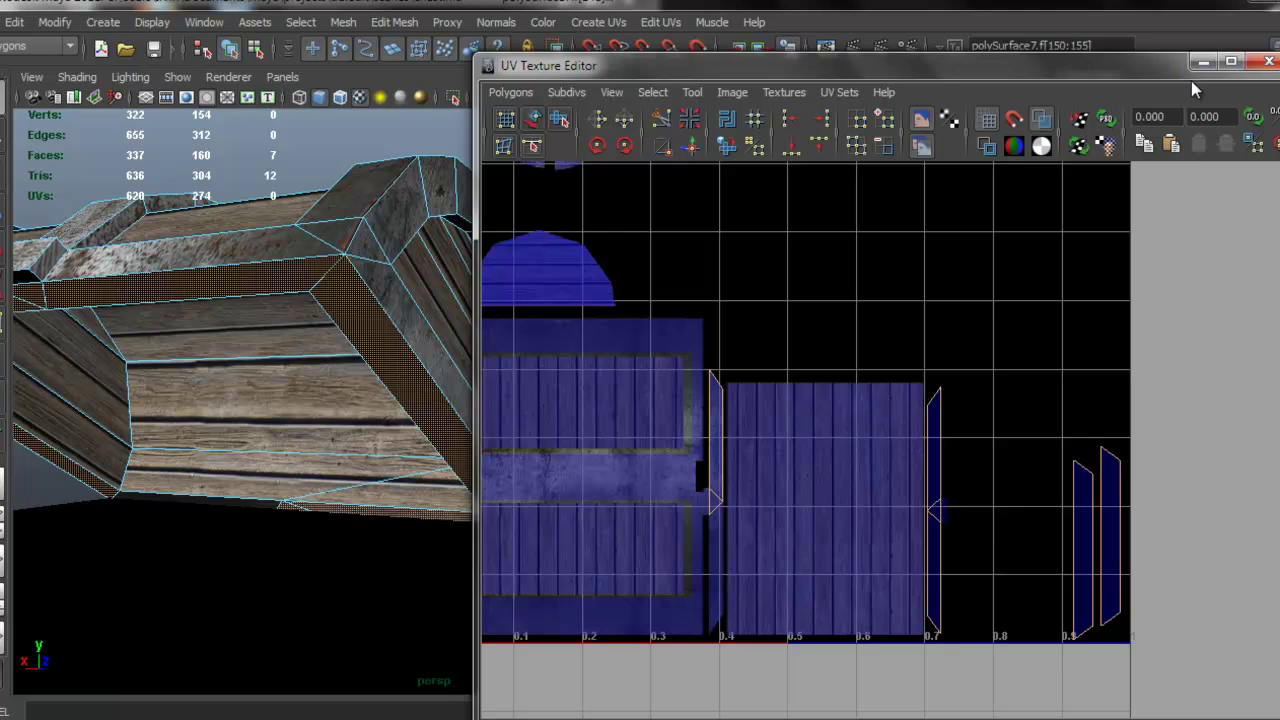
left_click(1203, 63)
right_click(493, 265)
left_click(579, 241)
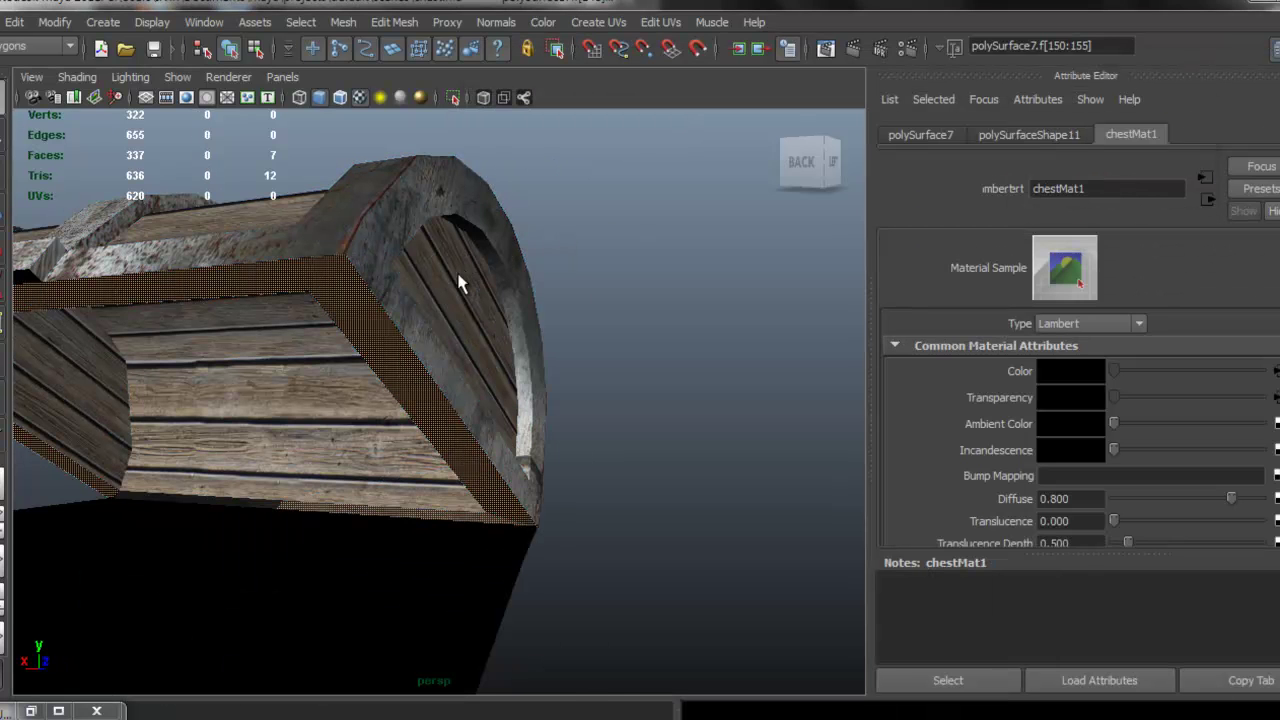
left_click(459, 284)
left_click(1277, 371)
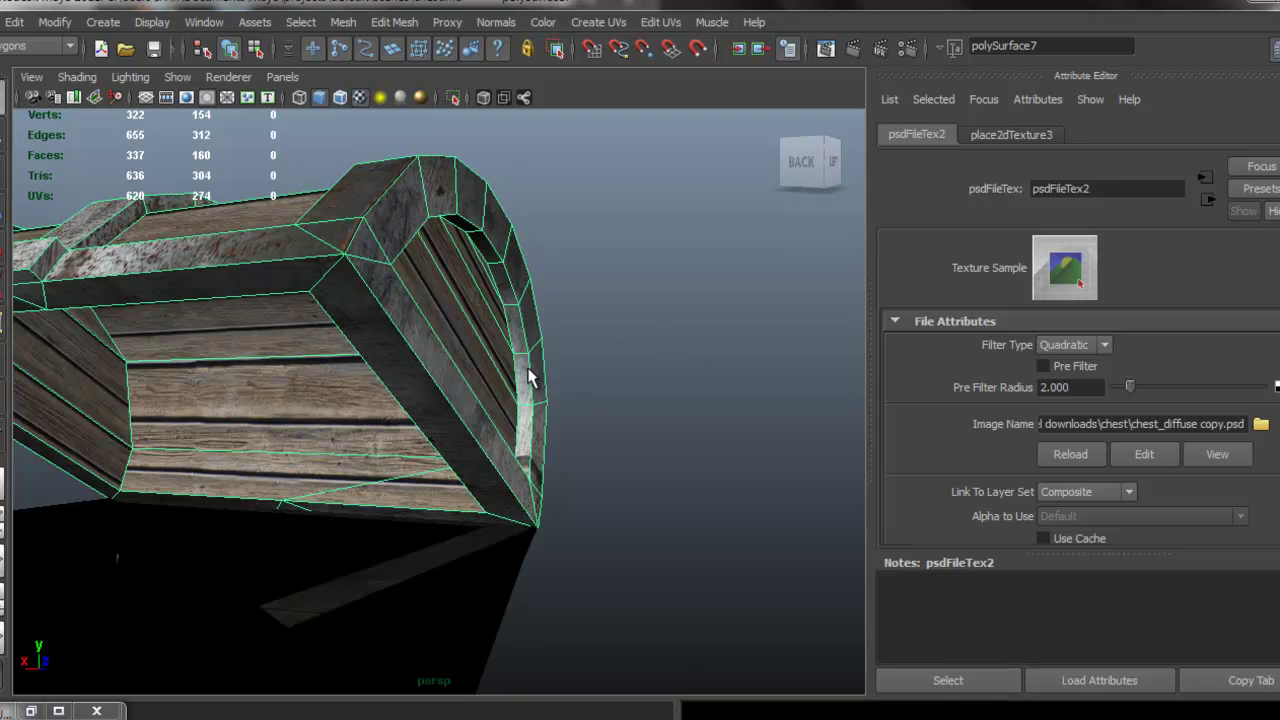
left_click_drag(418, 364, 783, 357)
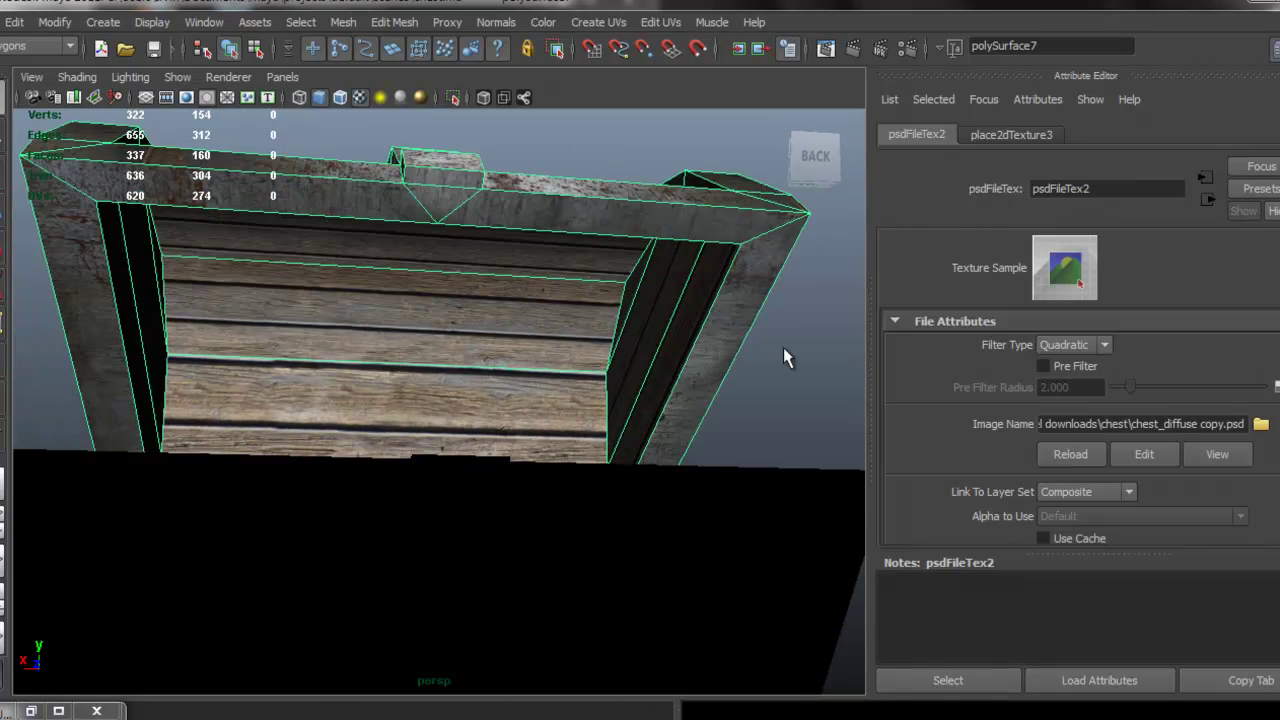
left_click(757, 343)
left_click_drag(457, 314, 400, 365)
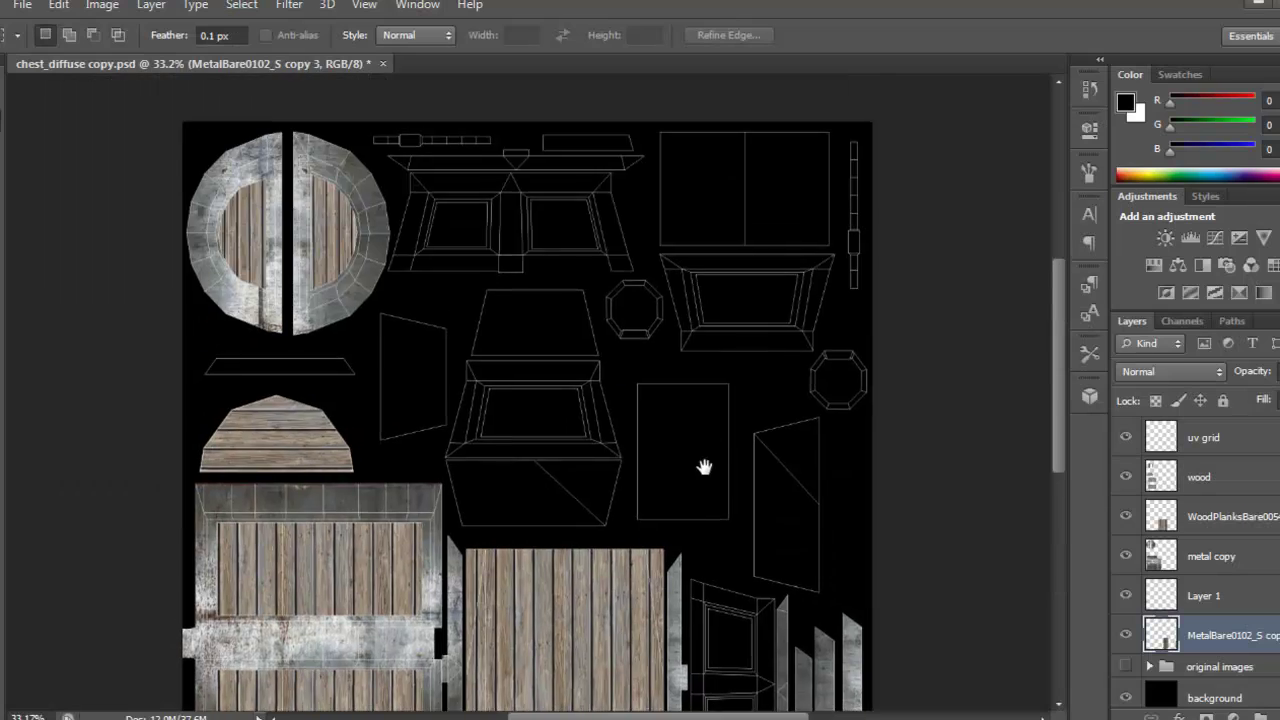
- In Photoshop, merge the metal strips layer with metal copy and the WoodPlanksBare0054 layer with wood
scroll(703, 466, "down", 2)
left_click_drag(1183, 622, 1222, 580)
left_click(1215, 549, "ctrl")
right_click(1215, 550)
left_click(1216, 525)
left_click(1199, 478, "ctrl")
right_click(1199, 479)
left_click(1224, 526)
- Bring another MetalBare0102_S copy out of the original images group and place it over the central shells
left_click(1149, 588)
key("ctrl+plus")
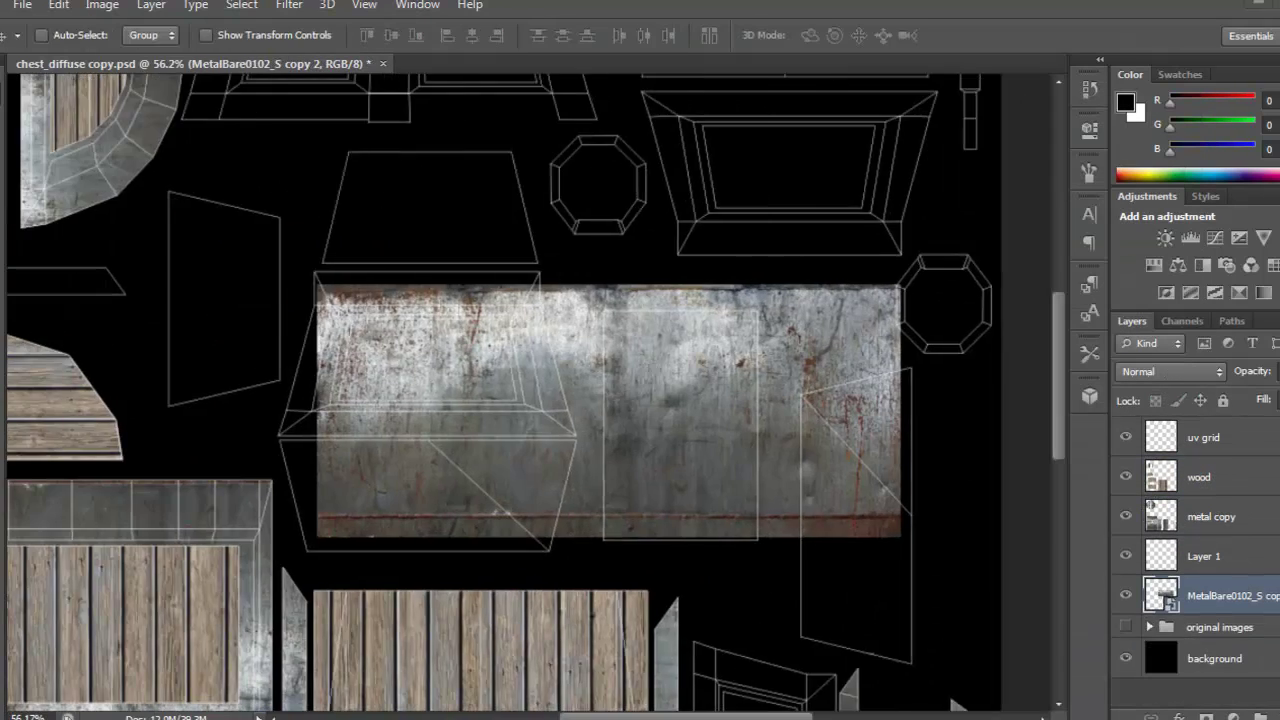
- In Maya, select the front and corner rim faces of the chest base to locate their shells in the UV Texture Editor
right_click(608, 382)
left_click(612, 427)
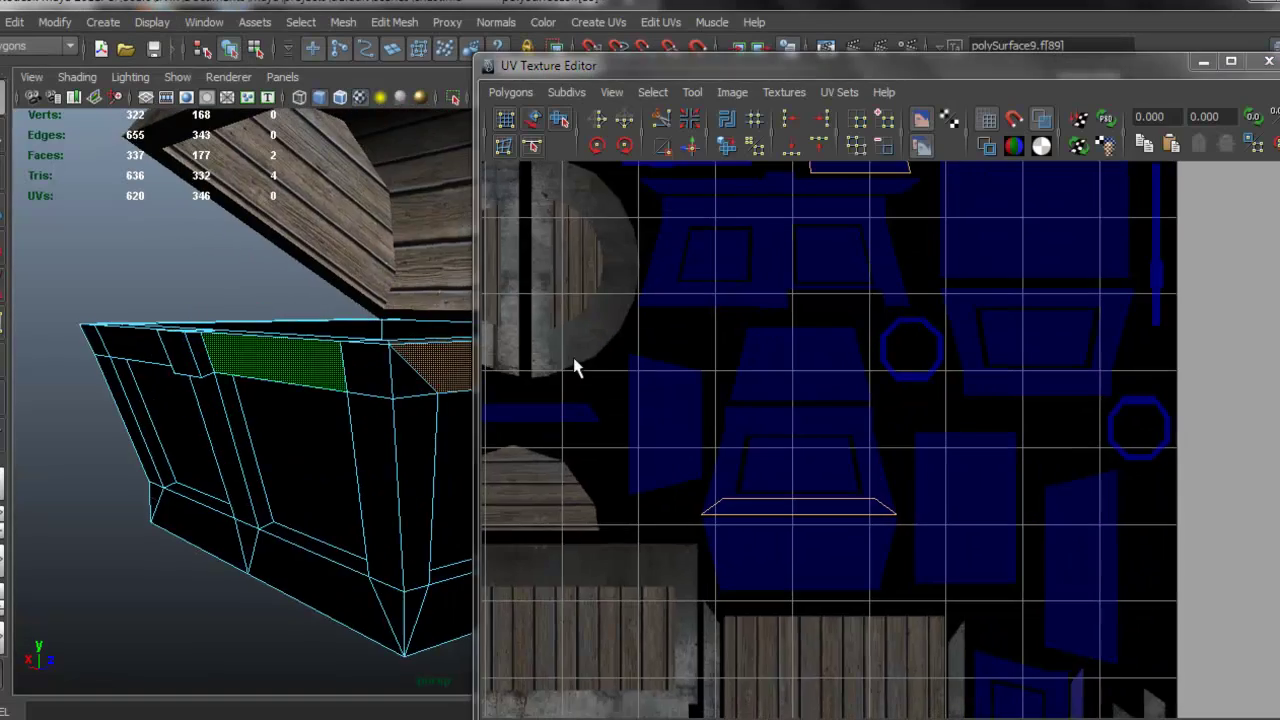
left_click_drag(890, 200, 885, 385)
left_click(368, 371, "shift")
left_click(391, 440, "shift")
left_click(335, 585, "shift")
left_click(228, 445, "shift")
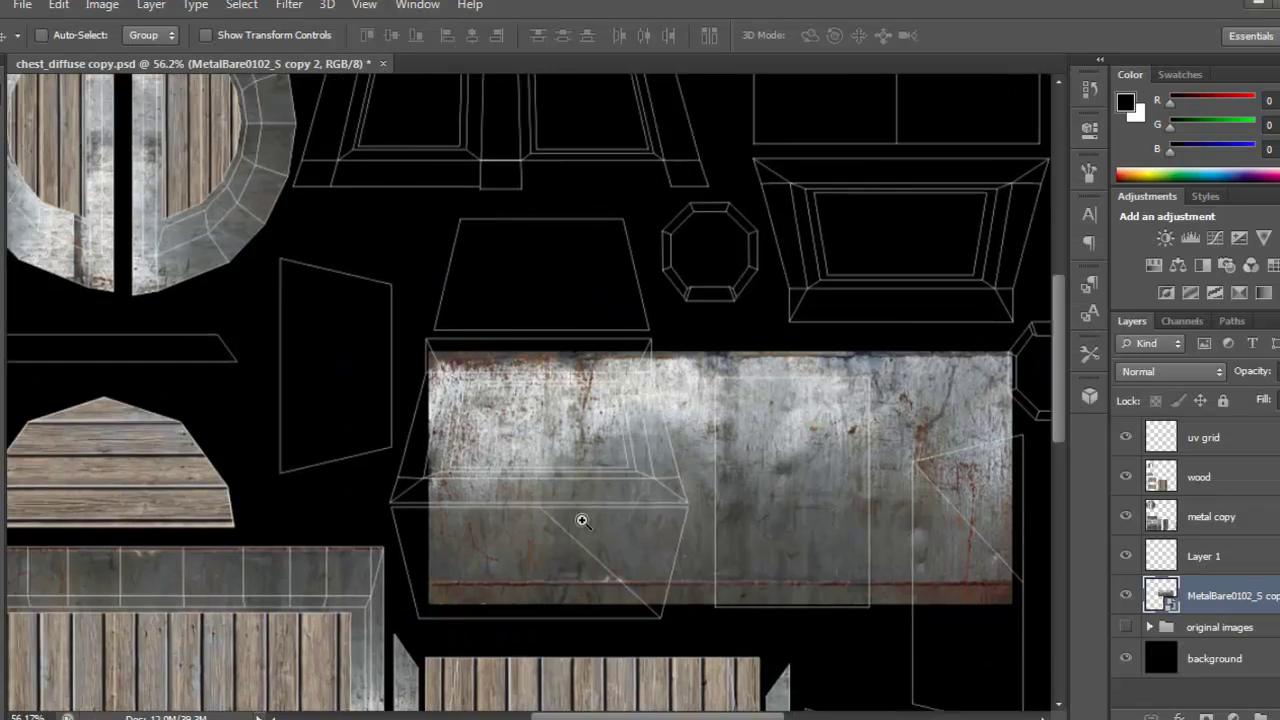
- In Photoshop, align the metal image with the central body shells and duplicate it upward over the trapezoid shell
left_click_drag(580, 517, 726, 526)
left_click_drag(902, 478, 680, 423)
scroll(680, 423, "up", 1)
left_click_drag(588, 525, 621, 519)
left_click_drag(612, 485, 651, 493)
scroll(620, 370, "down", 4)
left_click_drag(663, 431, 663, 200)
scroll(663, 215, "up", 4)
left_click_drag(676, 324, 627, 337)
- Fit a metal copy over the large two-panel shell with Free Transform
scroll(677, 365, "down", 4)
scroll(563, 340, "up", 4)
left_click_drag(654, 273, 643, 369)
key("ctrl+t")
left_click_drag(971, 132, 998, 108)
key("Return")
- Rasterize a metal copy and erase along its edge where it overlaps the neighbouring metal
scroll(886, 316, "down", 4)
left_click_drag(886, 316, 660, 297)
mouse_move(1212, 596)
left_mouse_down()
mouse_move(1212, 650)
mouse_move(1212, 588)
left_mouse_up()
scroll(1186, 560, "down", 2)
right_click(1184, 536)
left_click(816, 276)
key("e")
mouse_move(576, 143)
left_mouse_down()
mouse_move(564, 392)
mouse_move(601, 352)
left_mouse_up()
left_click_drag(648, 260, 652, 160)
- Duplicate the metal across to the upper-right rectangular shell and again below it over the single-panel shell
key("v")
left_click_drag(417, 302, 912, 296)
left_click_drag(762, 302, 763, 474)
scroll(766, 477, "up", 2)
- Delete the rusty seam strip along the lower edge of the metal copy covering the single-panel shell
key("m")
left_click_drag(499, 265, 968, 319)
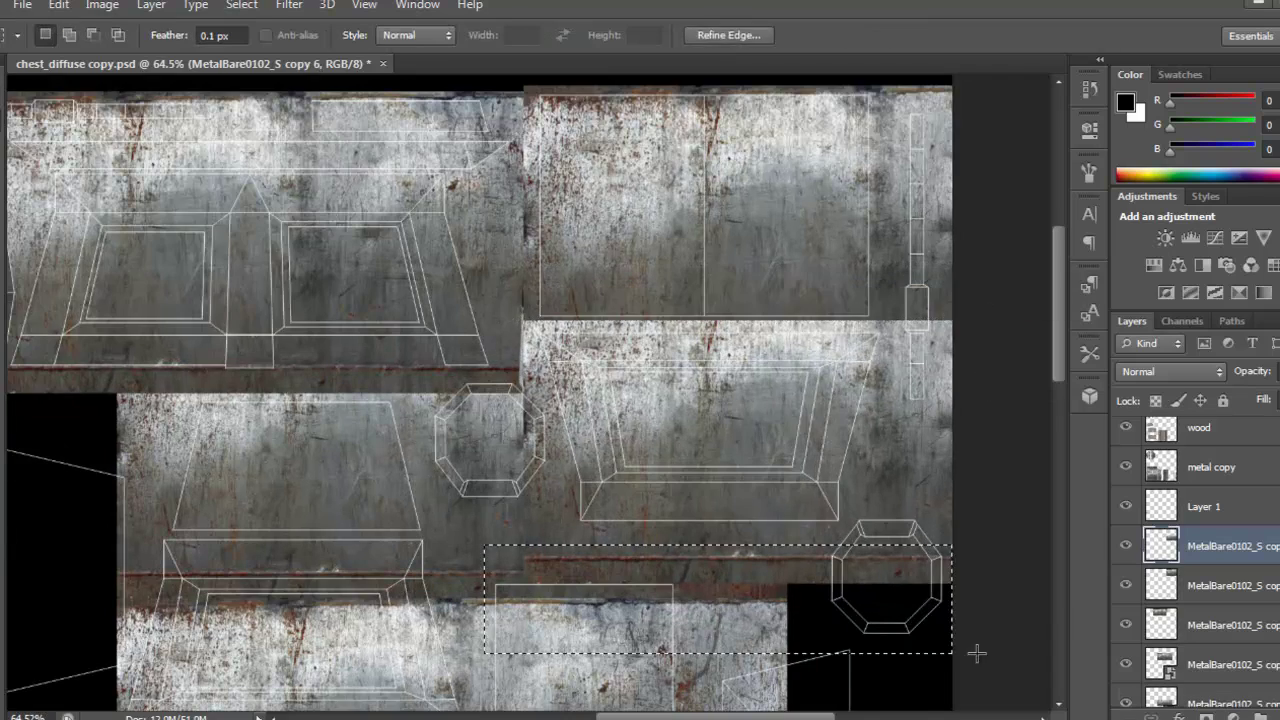
key("Delete")
key("ctrl+d")
left_click_drag(722, 440, 634, 434)
left_click_drag(794, 223, 935, 580)
key("Delete")
key("ctrl+z")
key("ctrl+d")
- Copy a metal patch onto a new layer, move it over the gap between shells and order the metal layers
left_click_drag(850, 401, 815, 401)
key("ctrl+j")
key("v")
left_click_drag(811, 484, 751, 222)
left_click(1130, 547)
left_click_drag(762, 270, 764, 490)
left_click_drag(1217, 547, 1229, 632)
left_click_drag(815, 530, 797, 414)
left_click_drag(797, 414, 751, 414)
mouse_move(305, 385)
left_mouse_down()
mouse_move(360, 385)
mouse_move(372, 323)
left_mouse_up()
- Rasterize the MetalBare0102_S copy 2 layer and shift its area around the central rectangular shell upward
key("m")
left_click_drag(445, 358, 709, 642)
scroll(1212, 588, "down", 3)
left_click(1212, 586)
left_click(1126, 587)
left_click(1126, 587)
left_click(1212, 626)
right_click(1246, 624)
left_click_drag(603, 492, 609, 464)
left_click(863, 275)
key("ctrl+t")
key("Return")
key("ctrl+d")
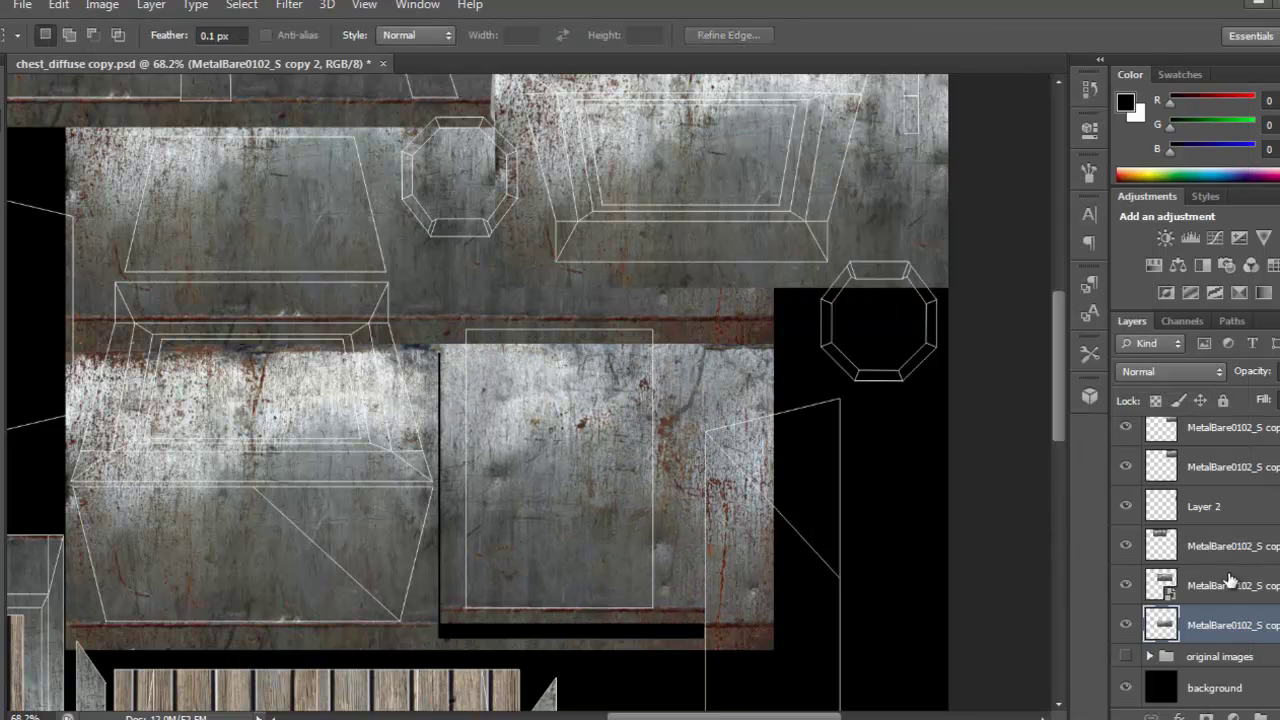
- Rasterize the next metal copy, delete its overlap at the rectangular shell and copy a patch there onto a new layer
right_click(1231, 581)
left_click(863, 275)
key("Delete")
key("ctrl+d")
left_click_drag(456, 322, 660, 385)
left_click(1208, 625)
key("ctrl+j")
key("v")
- Merge the loose metal copies and patches into one layer and check its coverage by toggling its visibility
left_click(1218, 664)
left_click(1219, 556, "shift")
key("ctrl+e")
left_click(1215, 512, "shift")
right_click(1215, 512)
left_click(950, 505)
scroll(870, 480, "down", 5)
left_click(1127, 596)
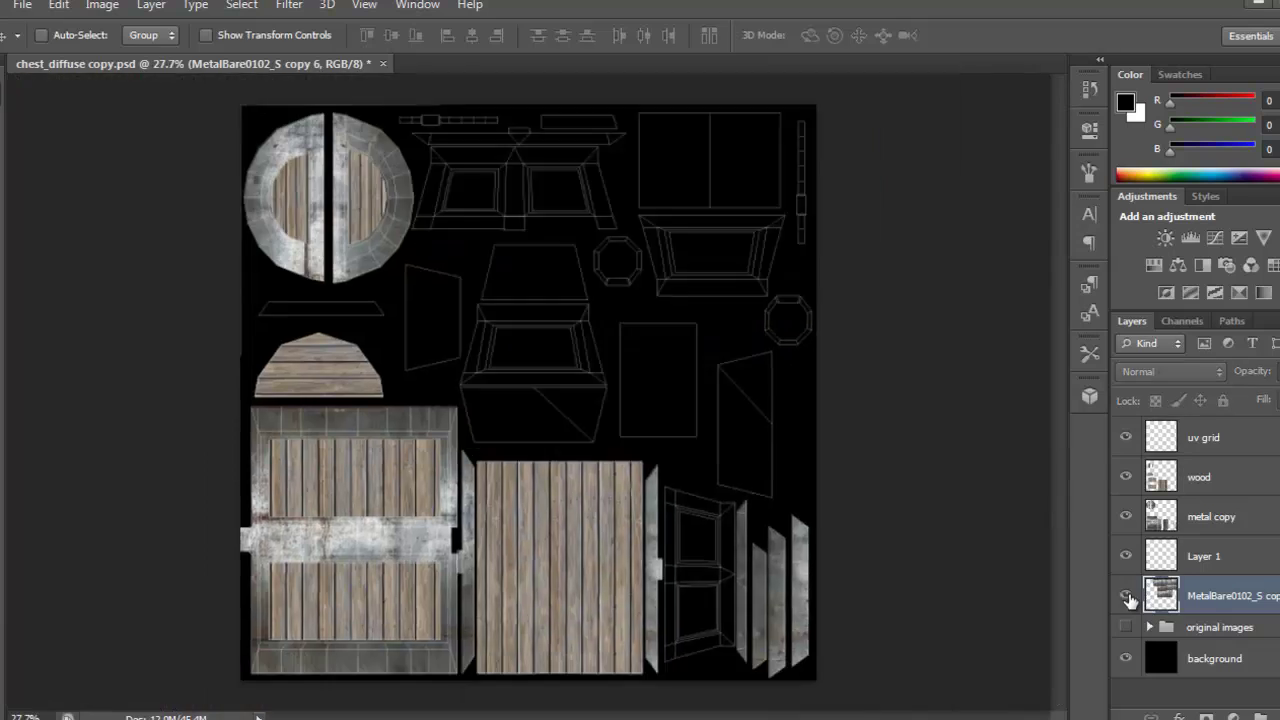
left_click(1127, 597)
- Select the empty space outside the shells on the uv grid layer and delete it from the merged metal layer
scroll(655, 135, "up", 3)
left_click(1240, 437)
key("w")
left_click(745, 420)
left_click(1203, 602)
key("Delete")
key("ctrl+d")
- Delete the leftover metal from the right-hand octagonal ring, the tall quadrilateral shell and the narrow vertical bar
key("m")
left_click_drag(814, 606, 901, 499)
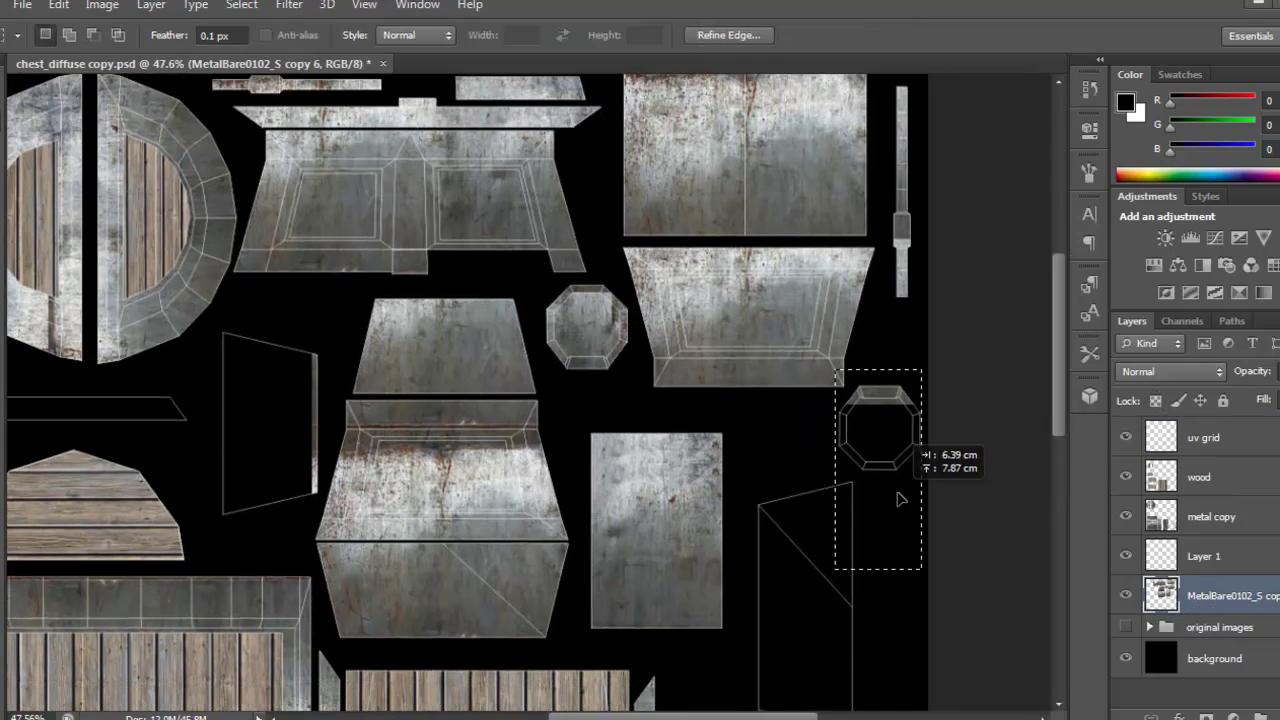
key("Delete")
key("ctrl+d")
left_click_drag(780, 300, 799, 434)
left_click_drag(894, 202, 945, 448)
left_click_drag(696, 554, 716, 461)
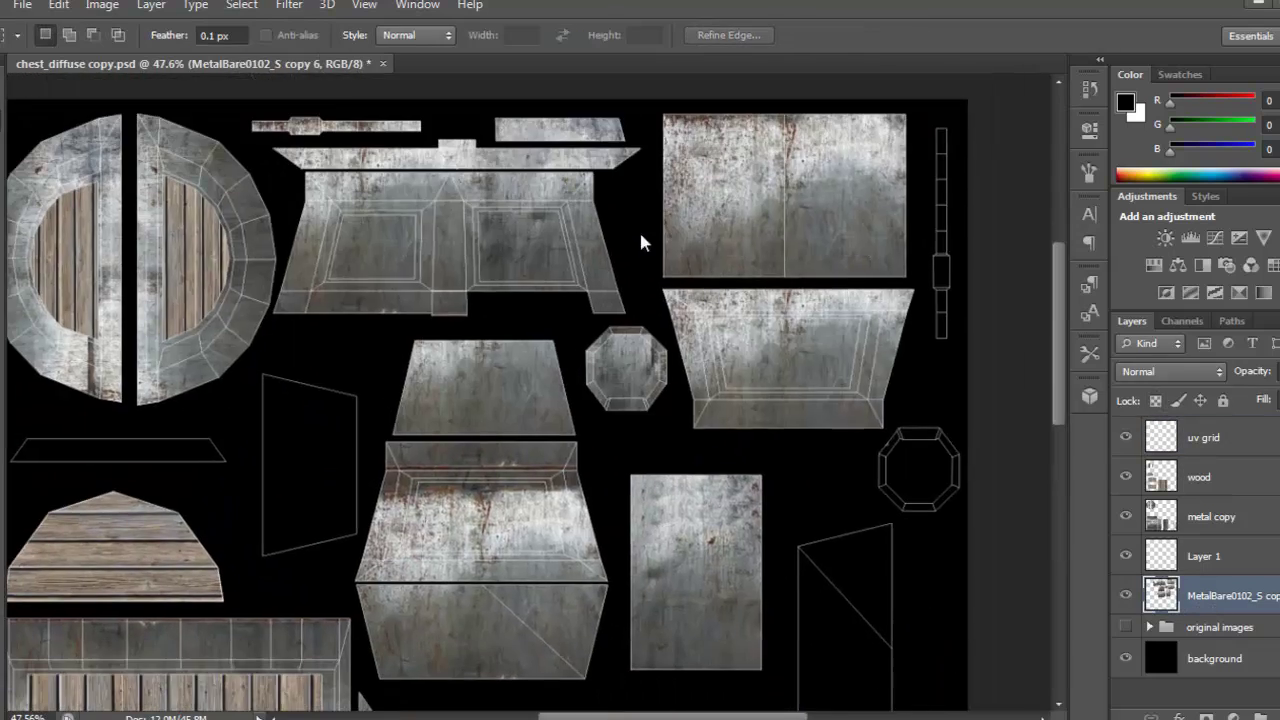
- Save the updated texture over chest_diffuse copy.psd with the uv grid hidden
left_click(22, 5)
left_click(60, 255)
left_click(1128, 449)
left_click(617, 286)
- Switch to Maya, reload the PSD texture used by the chest base and inspect the base from around the model
left_click(403, 719)
left_click(1041, 135)
left_click(1273, 377)
left_click(1071, 454)
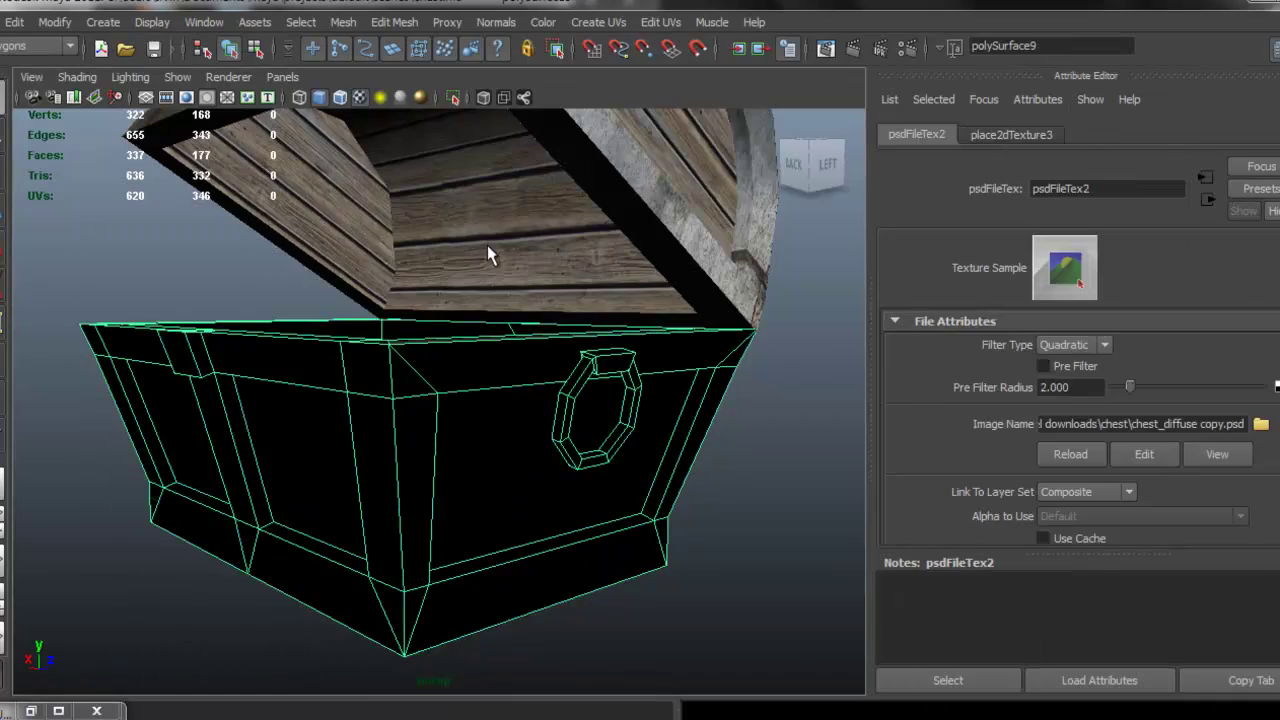
scroll(487, 245, "down", 3)
left_click_drag(487, 300, 506, 371)
left_click(705, 455)
left_click_drag(640, 440, 623, 509)
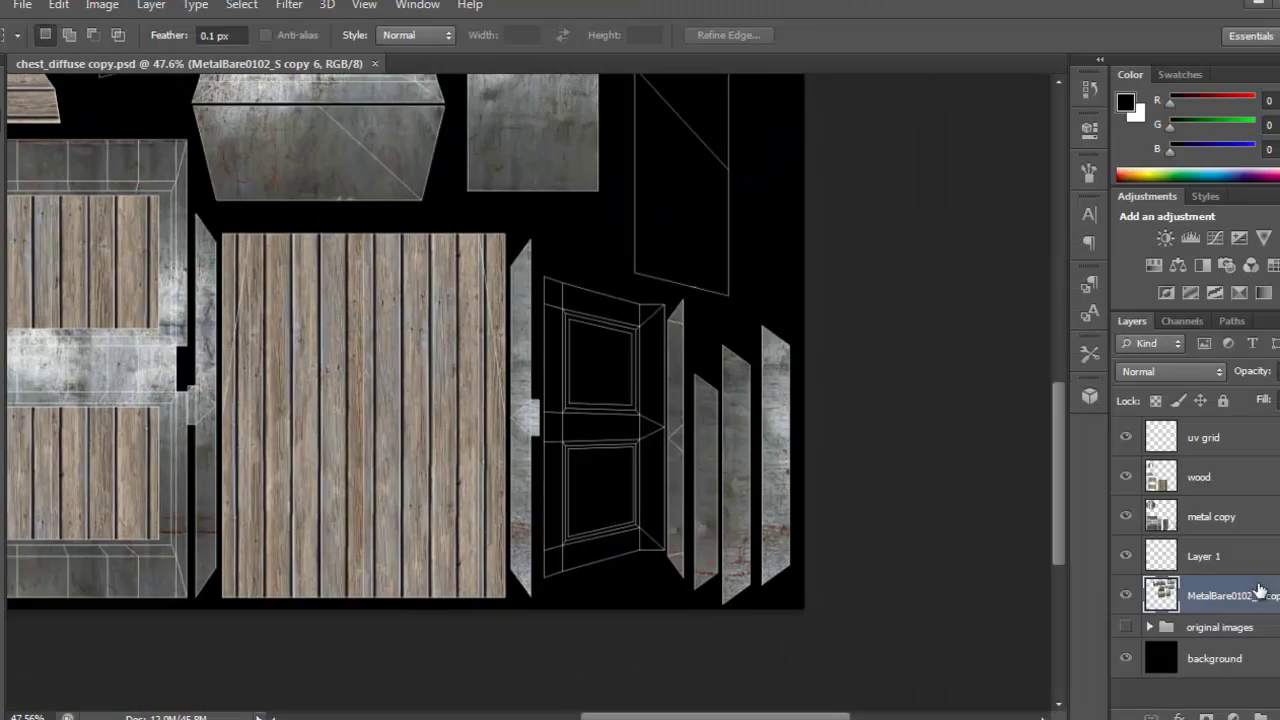
- In Photoshop, bring another MetalBare0102_S copy out of the original images group and fit it over the lower-right two-panel shell
left_click(1150, 627)
left_click(1223, 656)
left_click_drag(1223, 656, 1215, 563)
left_click(1150, 577)
key("ctrl+t")
left_click_drag(140, 270, 674, 497)
scroll(644, 486, "up", 2)
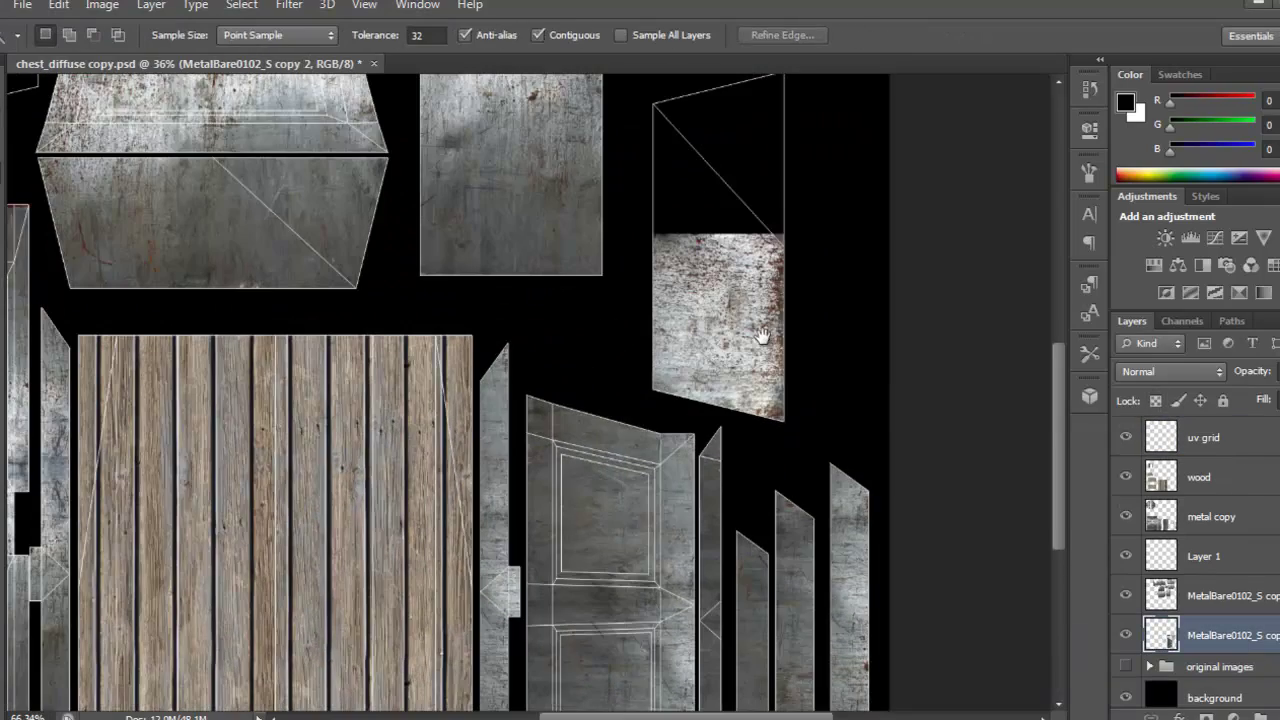
- Delete the leftover metal from the tall quadrilateral shell and save the texture with the uv grid hidden
key("m")
left_click_drag(646, 214, 797, 414)
left_click_drag(730, 327, 790, 333)
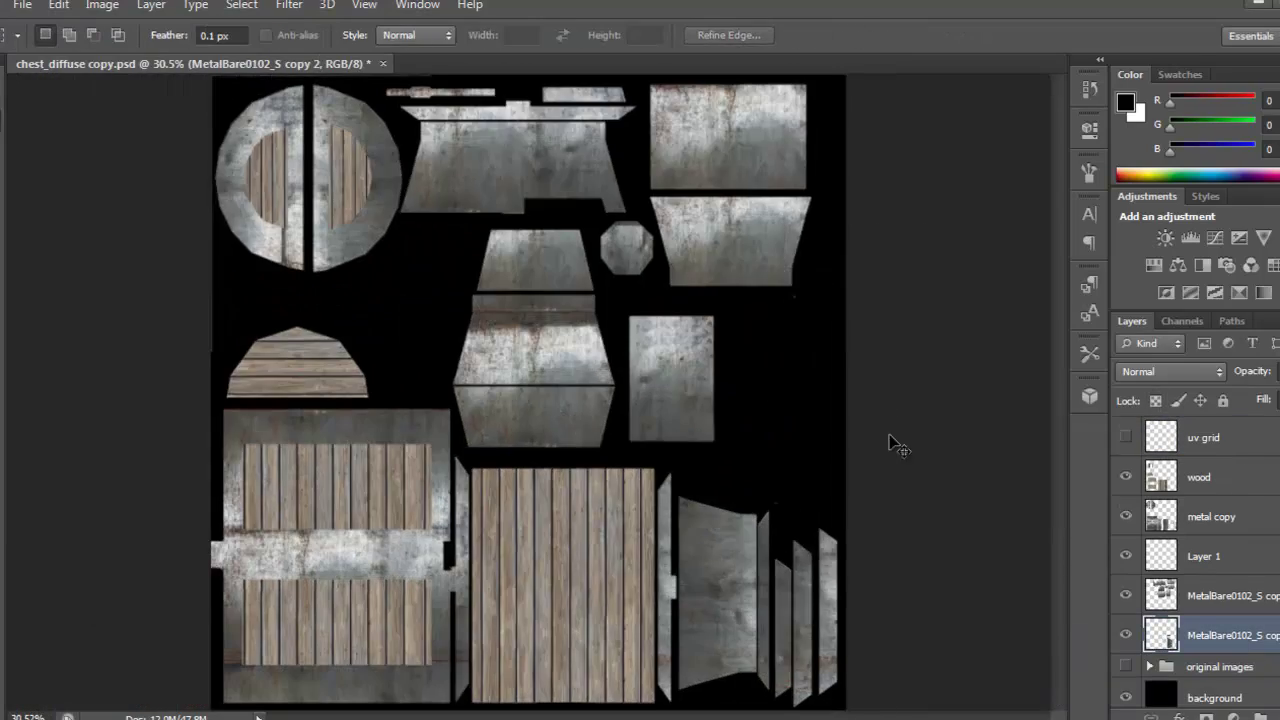
key("ctrl+shift+s")
left_click(1120, 452)
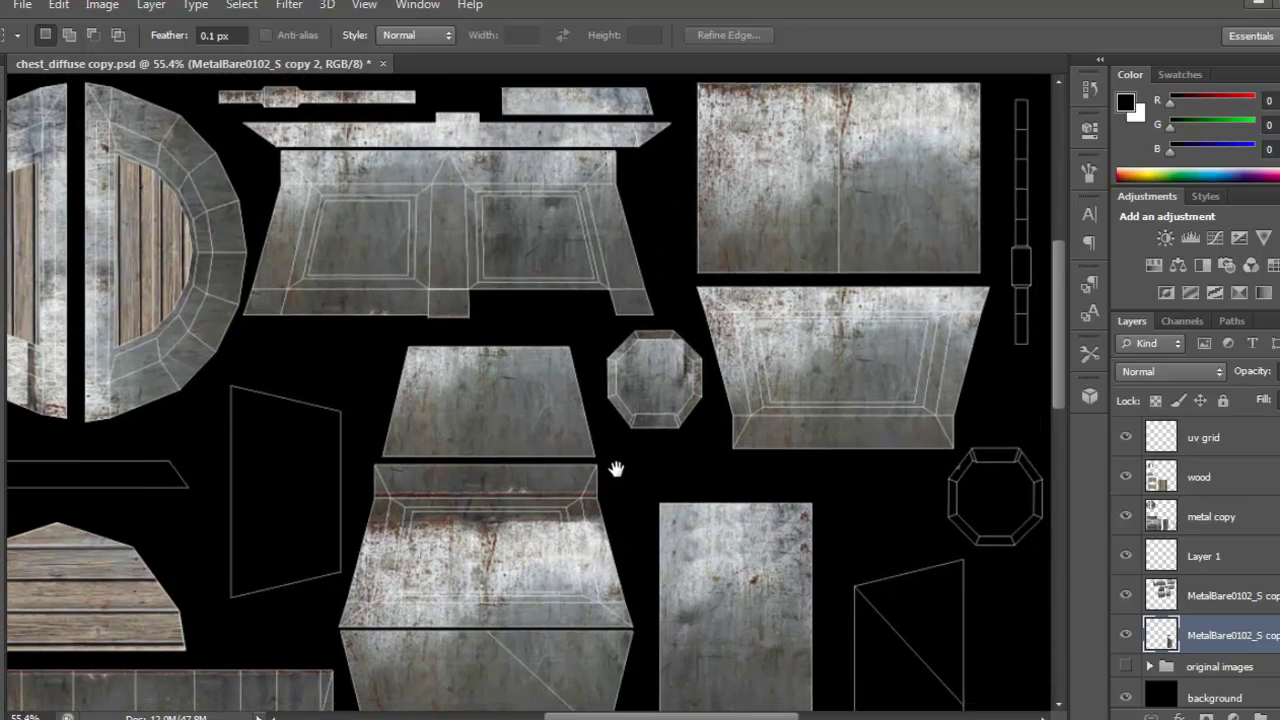
- Merge the metal layers into metal copy and lay WoodPlanksBare0054 copies over the base shells, rotated so the planks run horizontally
left_click(1212, 475, "shift")
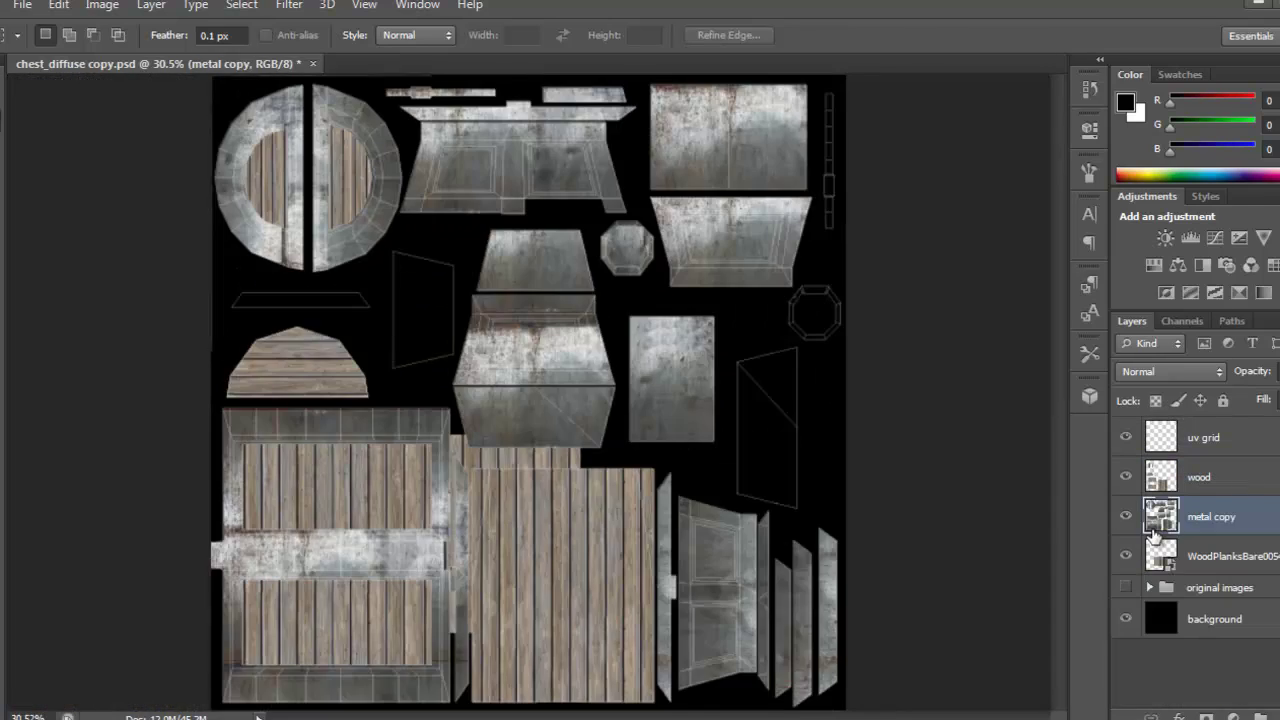
left_click_drag(575, 430, 585, 440)
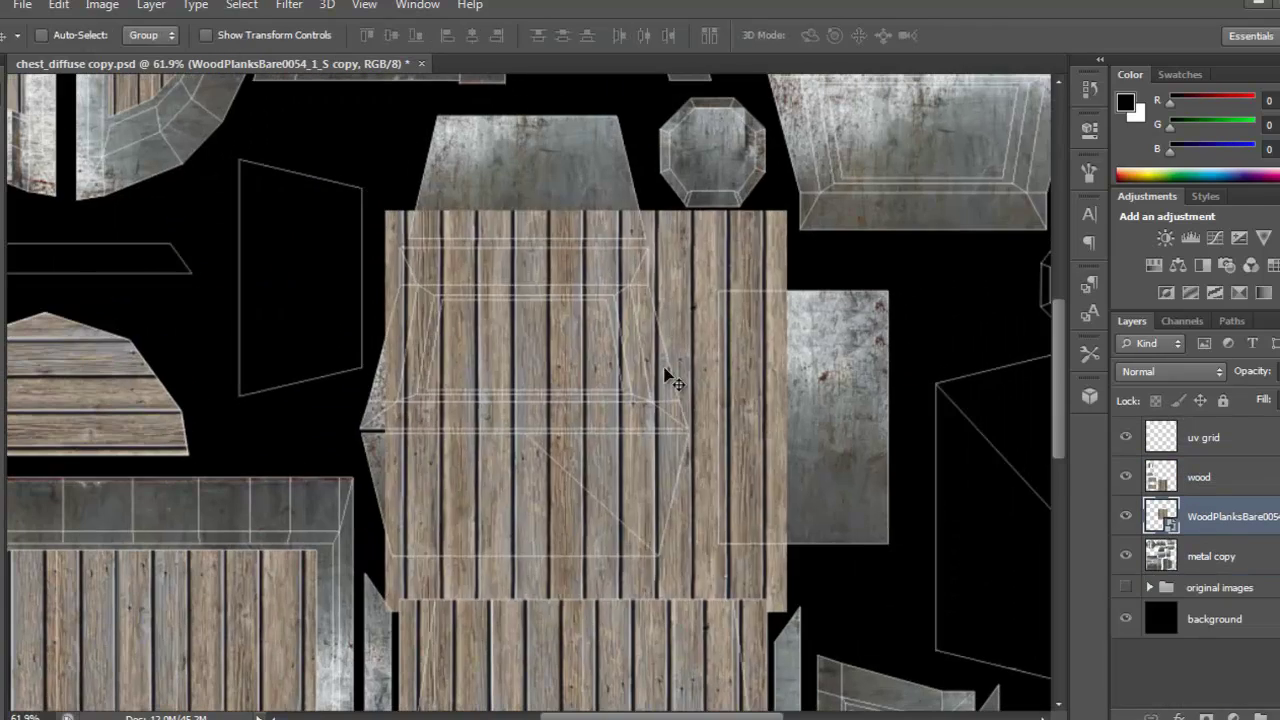
left_click_drag(666, 374, 643, 462)
key("Return")
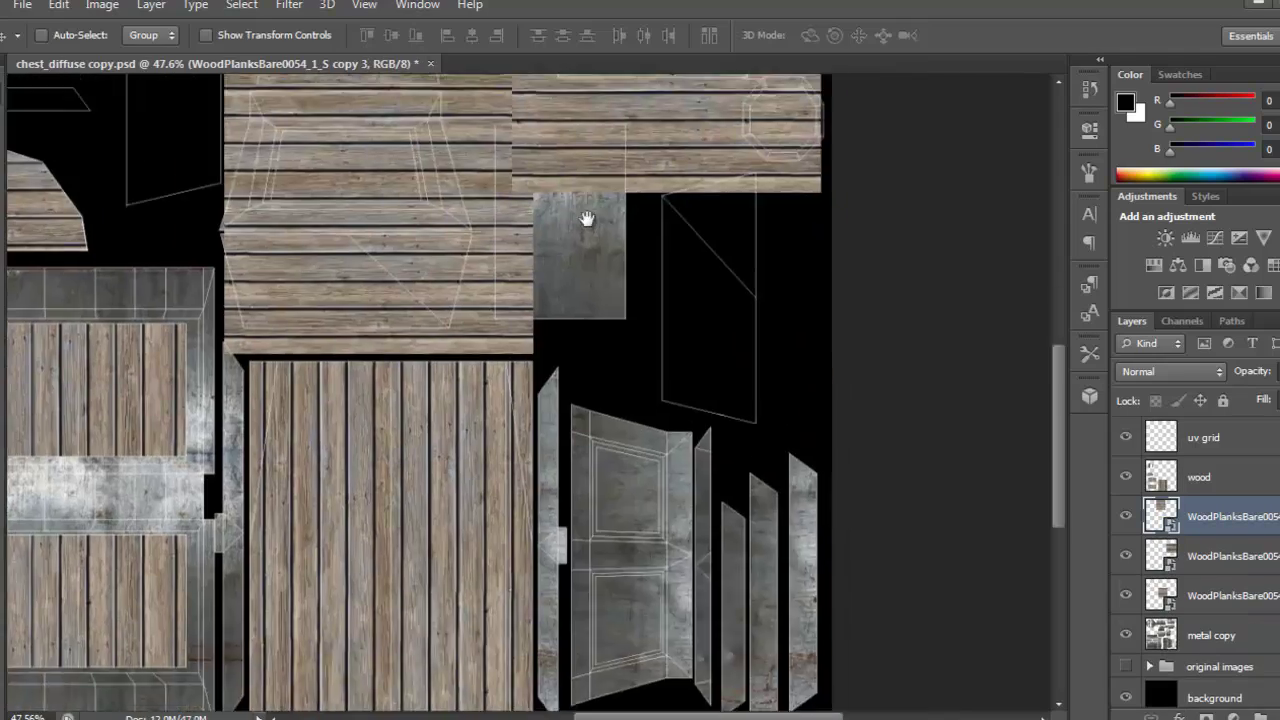
key("ctrl+t")
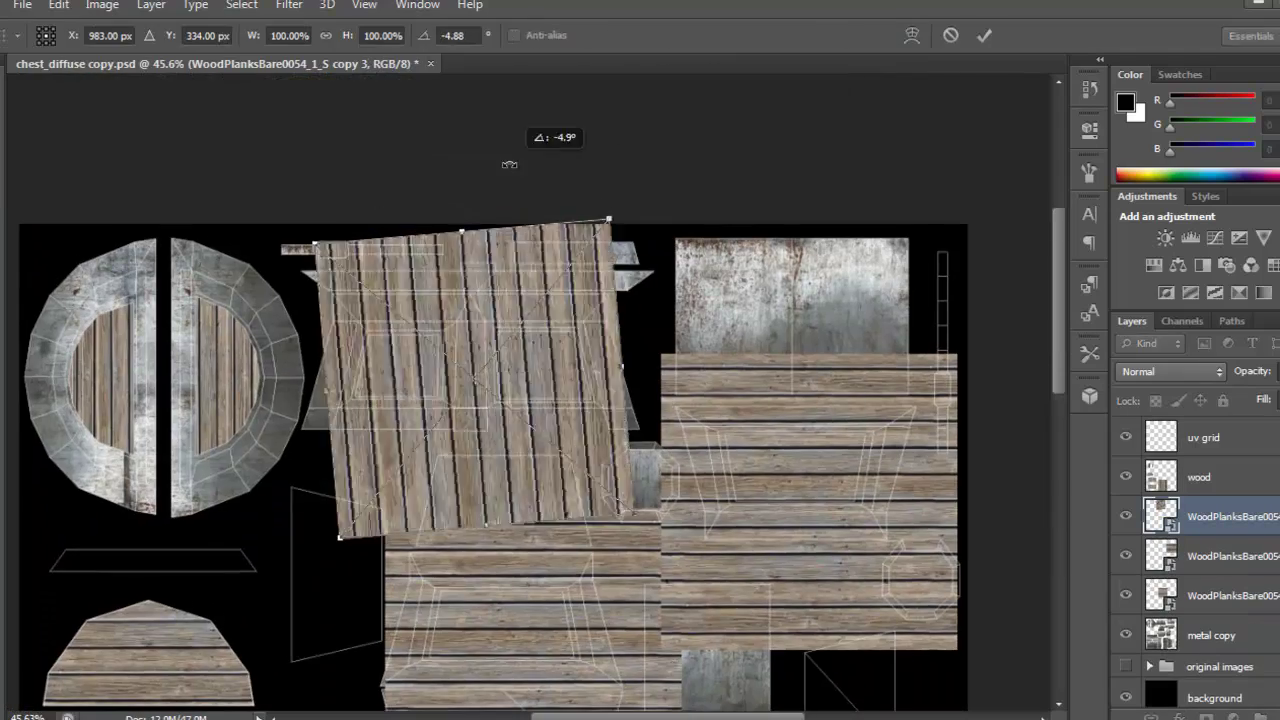
left_click_drag(517, 166, 518, 167)
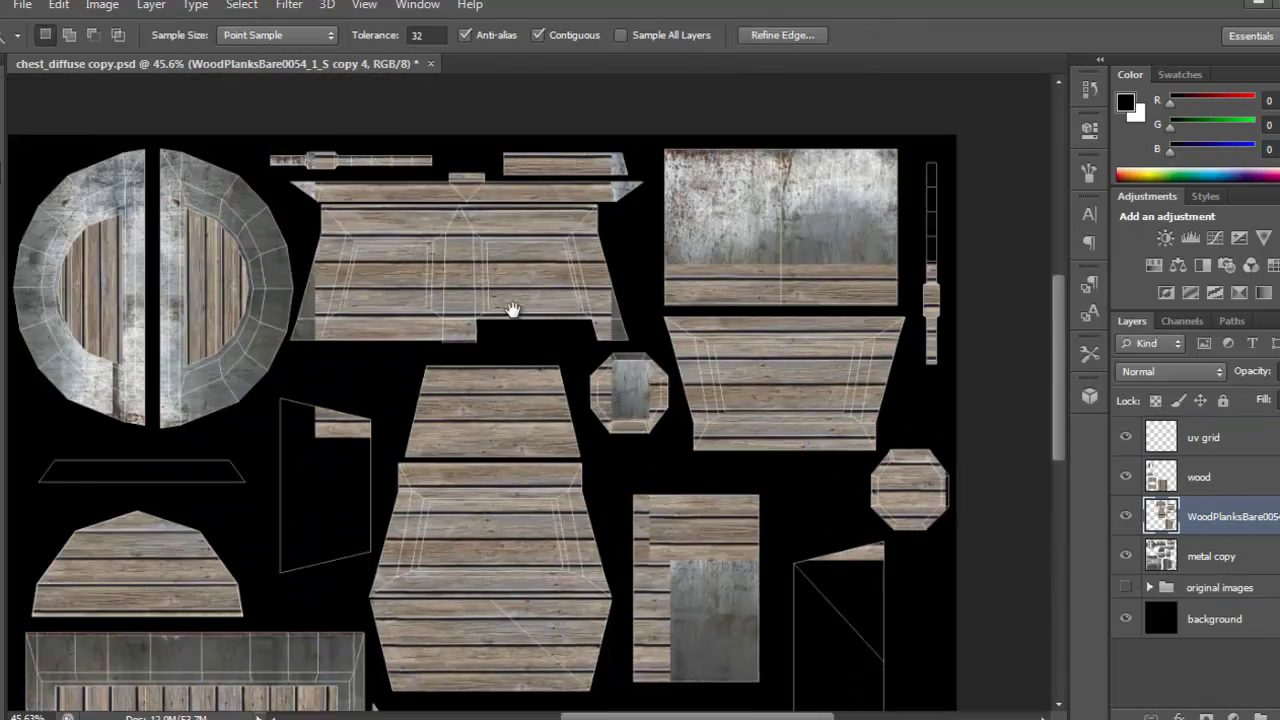
- Select the thin frames around the base panels on the uv grid and cut them out of the WoodPlanksBare0054 layer
scroll(514, 306, "up", 3)
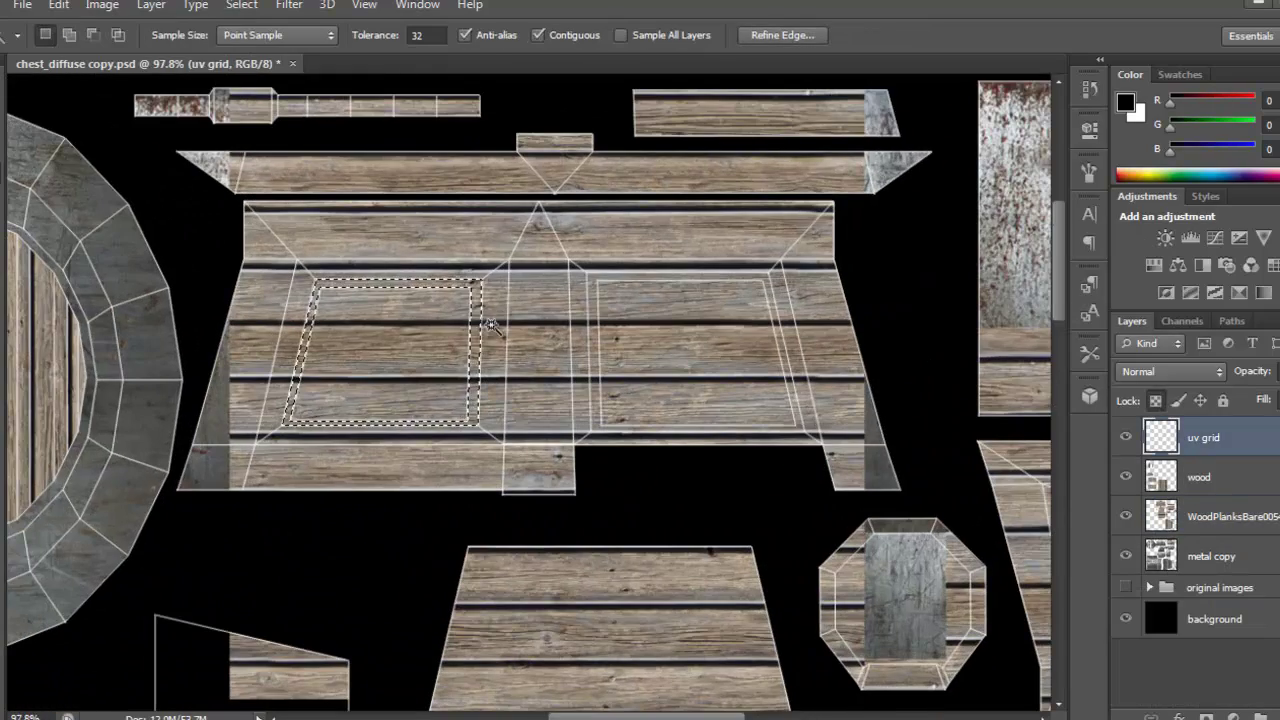
scroll(520, 383, "up", 2)
left_click(1213, 556)
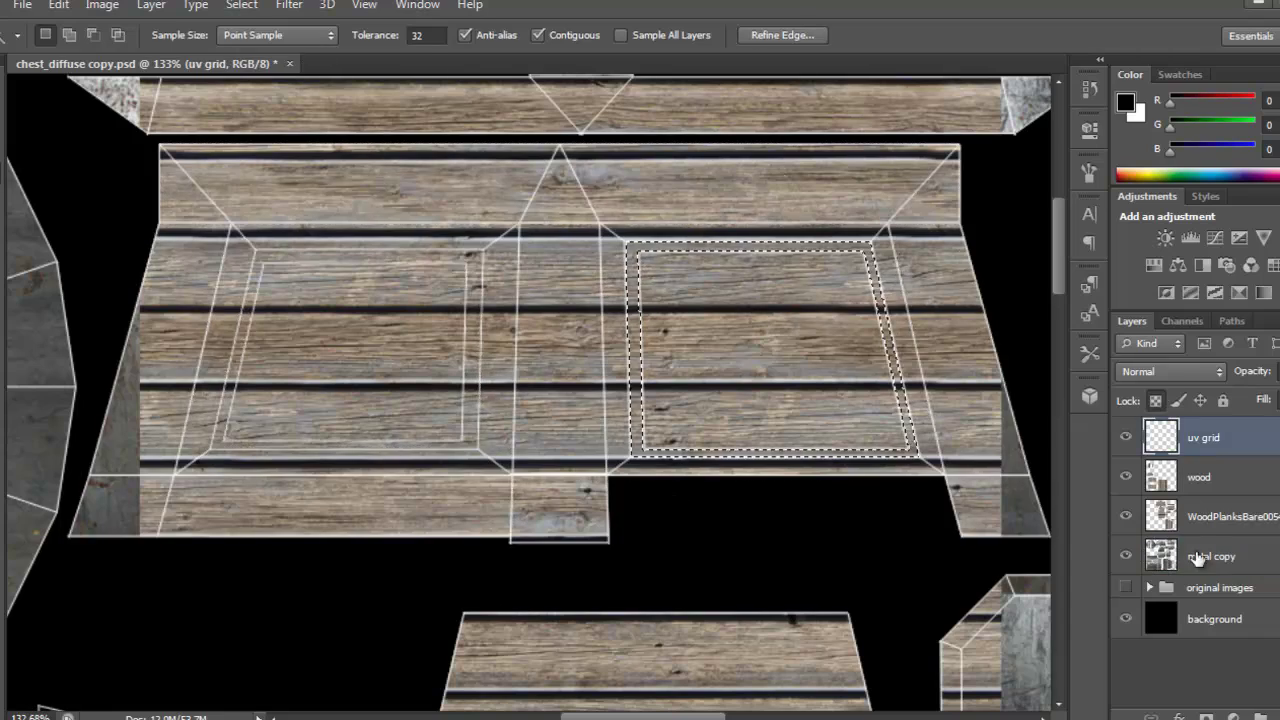
left_click(1160, 516)
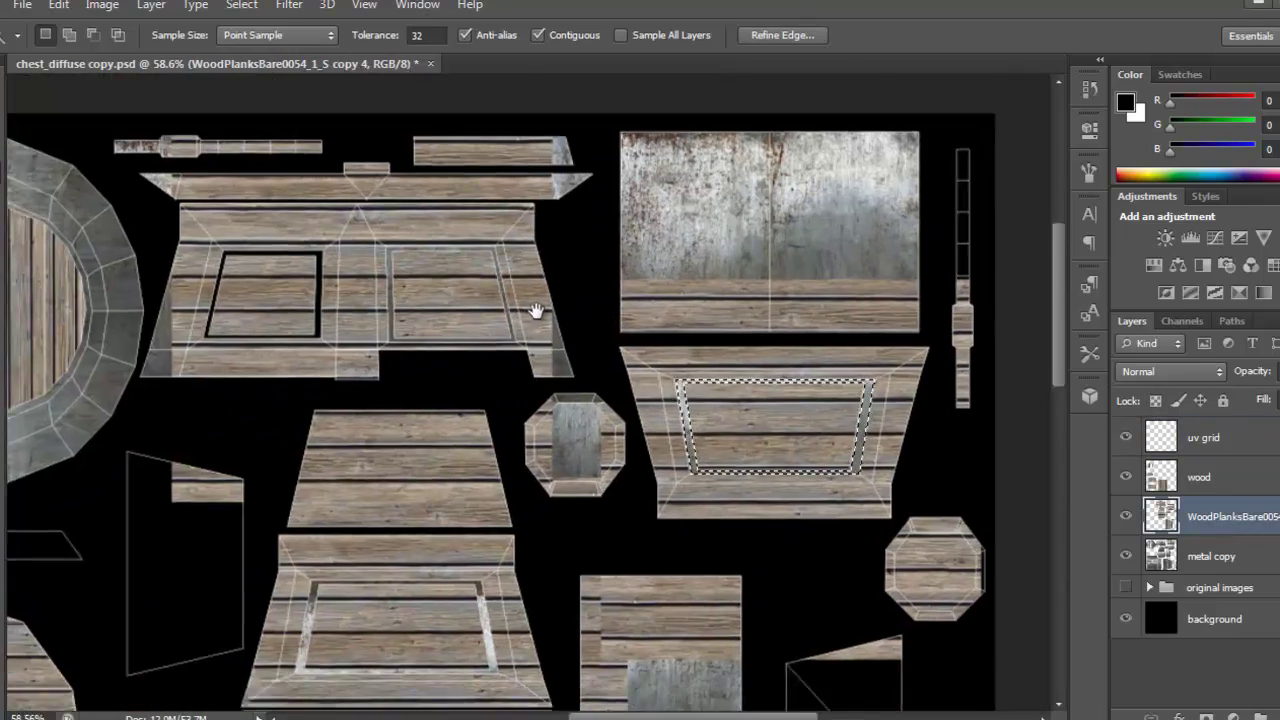
- Delete the wood around the panels of the upper base shells, keeping planks only inside the thin frames
left_click_drag(171, 197, 816, 357)
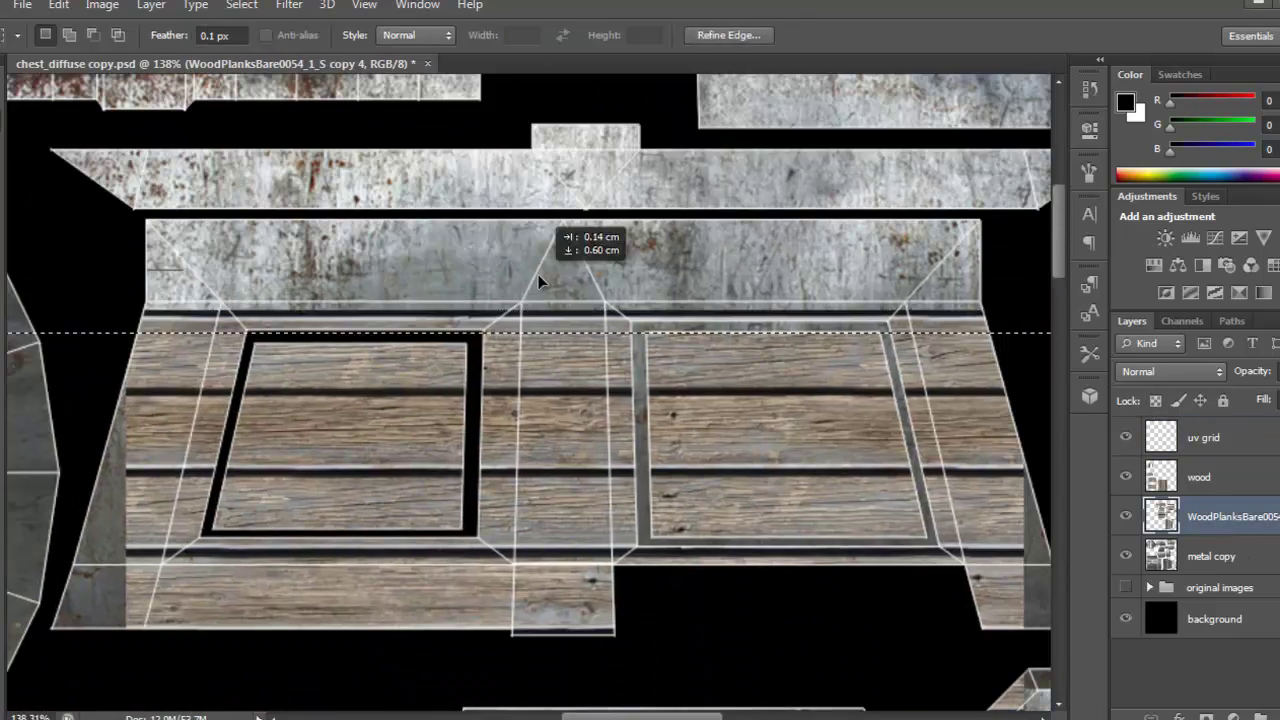
left_click_drag(82, 344, 82, 350)
key("Delete")
scroll(171, 406, "up", 1)
left_click_drag(180, 348, 187, 335)
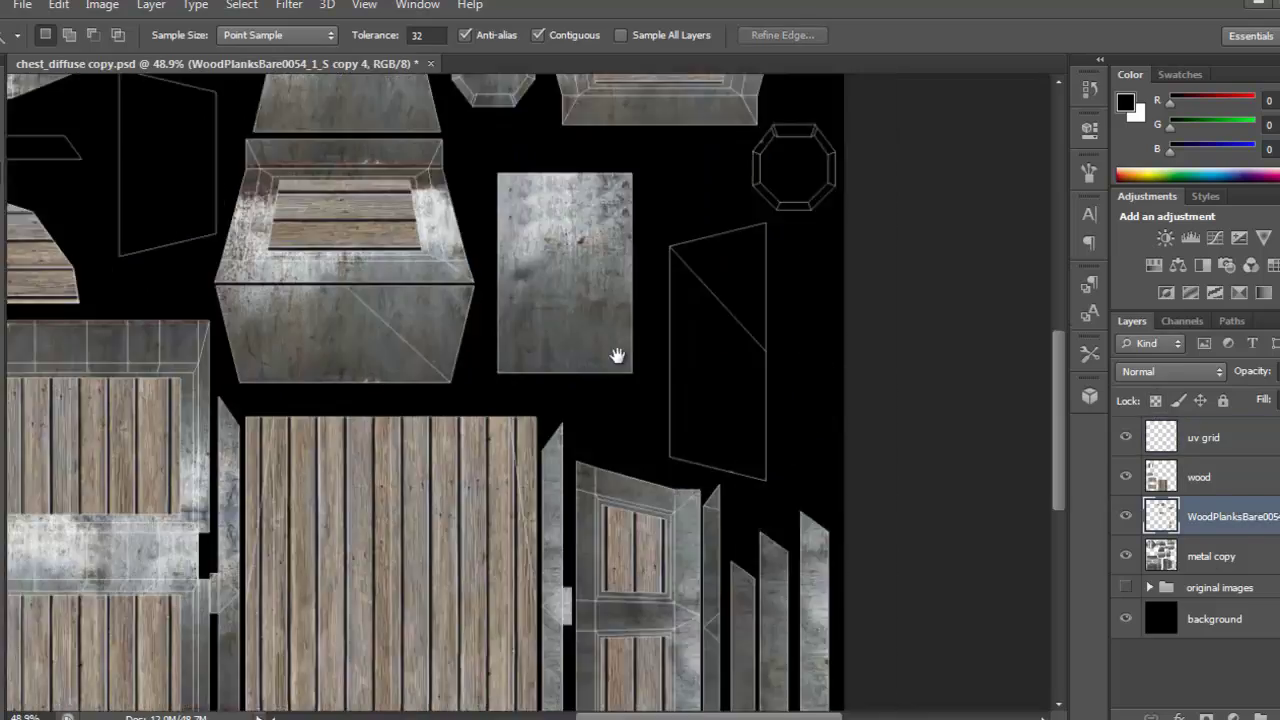
- Save the texture and inspect the wood panels and metal borders on the chest base in Maya
key("ctrl+s")
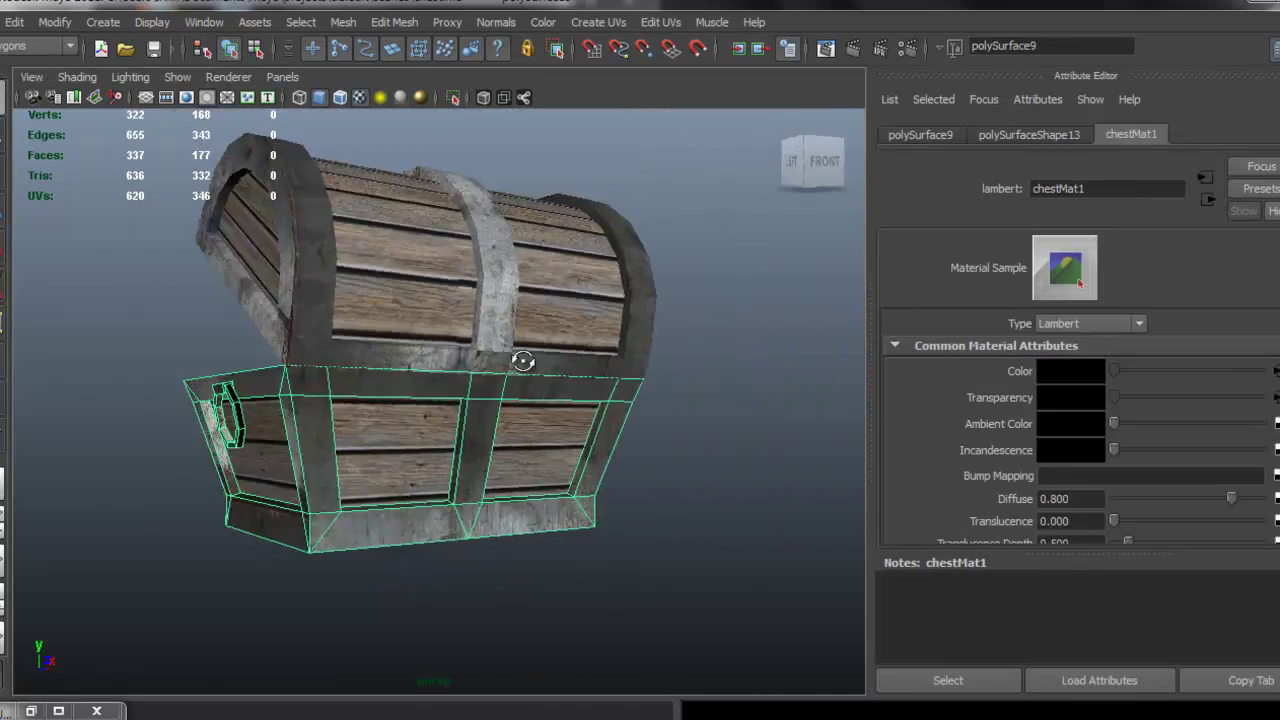
left_click_drag(523, 360, 570, 518)
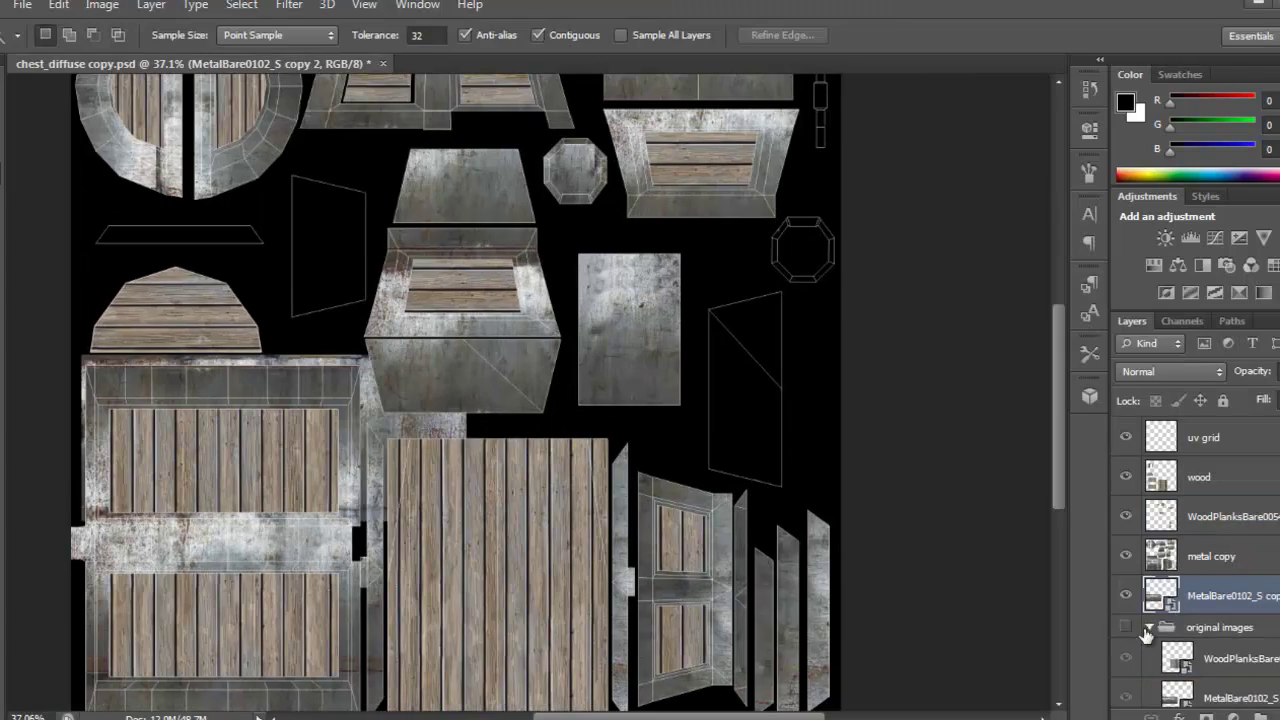
- In Photoshop, bring out further MetalBare0102_S copies and rotate one 90° to cover the right-hand shells
left_click_drag(1205, 686, 1205, 603)
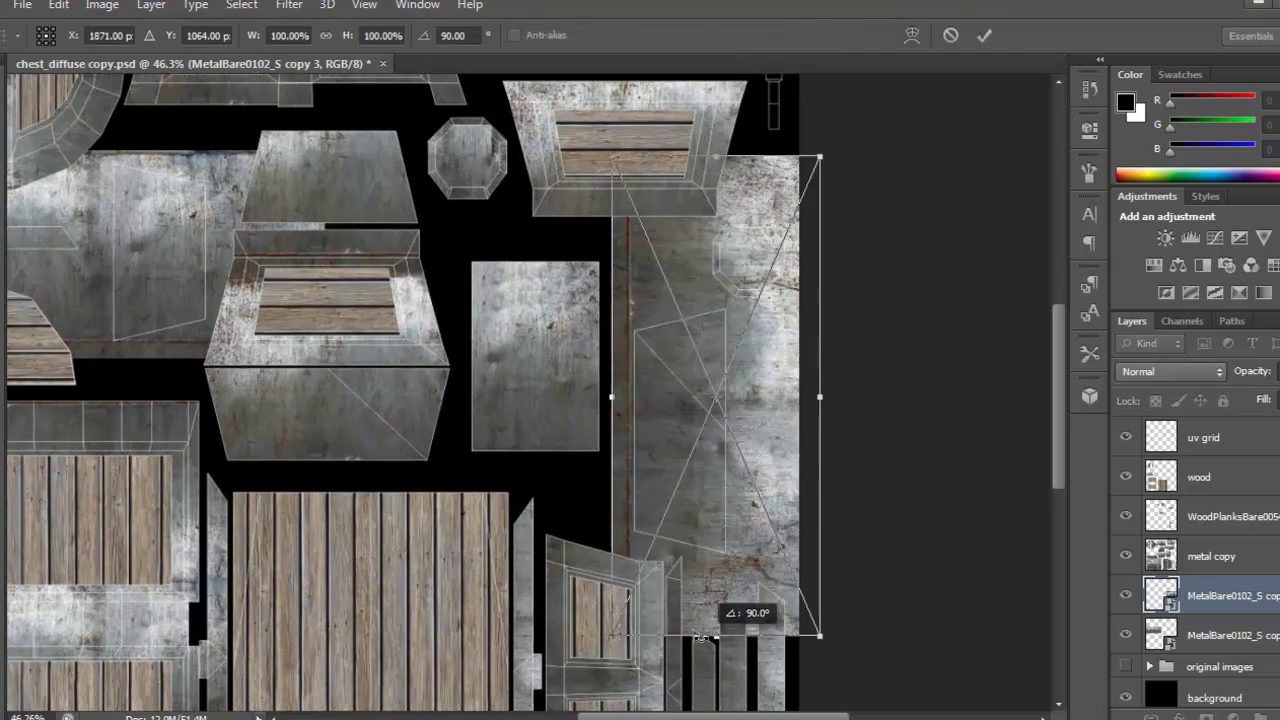
key("Return")
left_click_drag(633, 365, 757, 494)
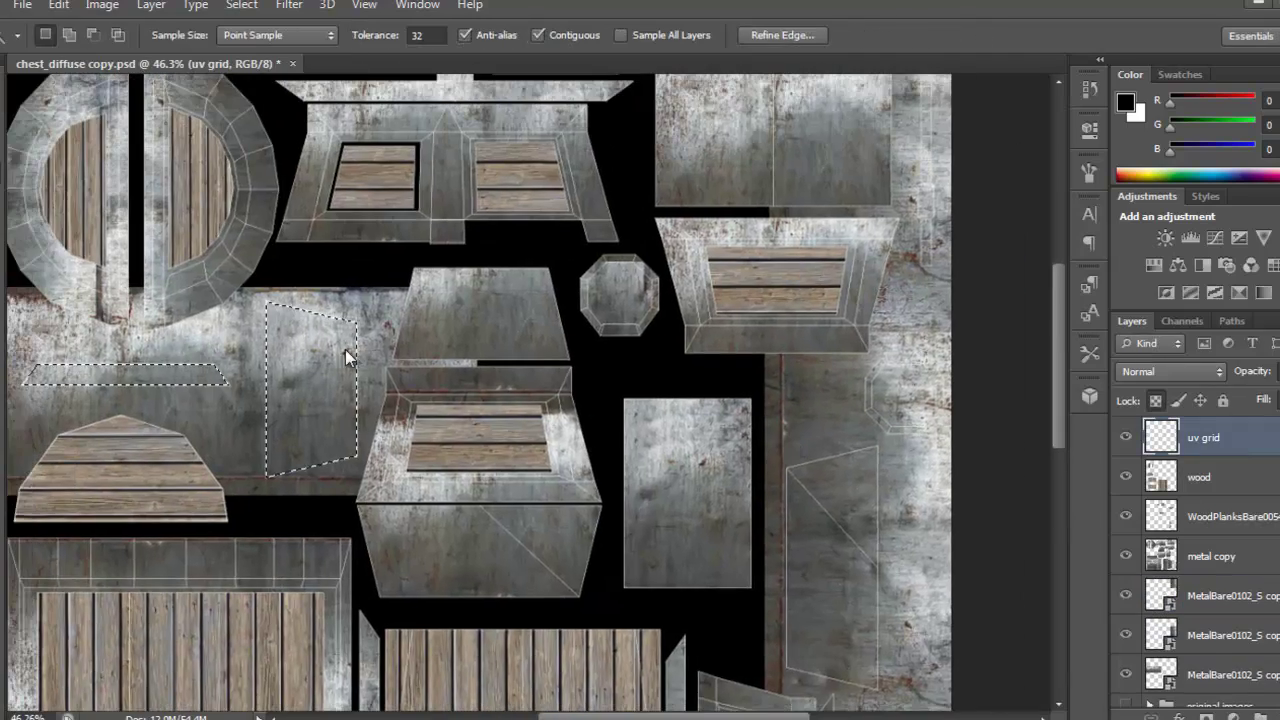
left_click_drag(851, 480, 661, 364)
scroll(640, 437, "up", 5)
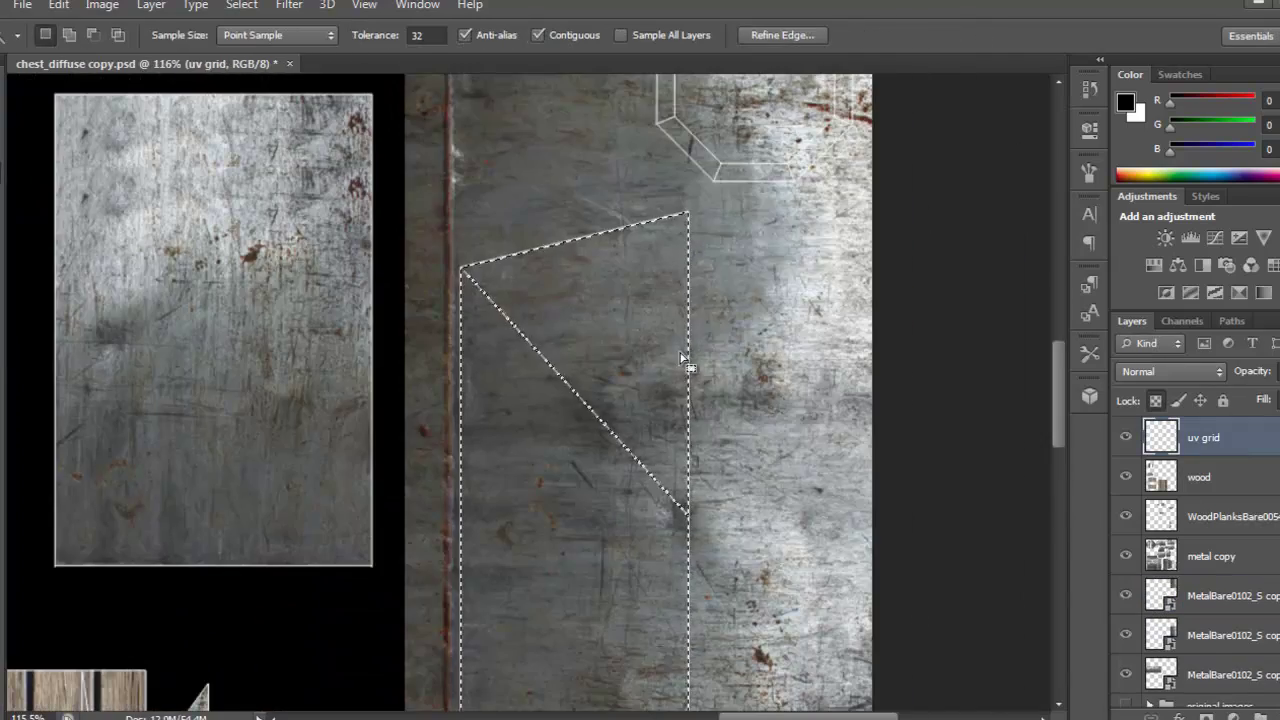
key("ctrl+d")
- Merge the new MetalBare0102_S copies into one layer and clear the metal outside the left-hand shells
scroll(684, 362, "down", 5)
left_click(414, 300)
scroll(414, 320, "down", 2)
key("m")
left_click_drag(828, 96, 606, 620)
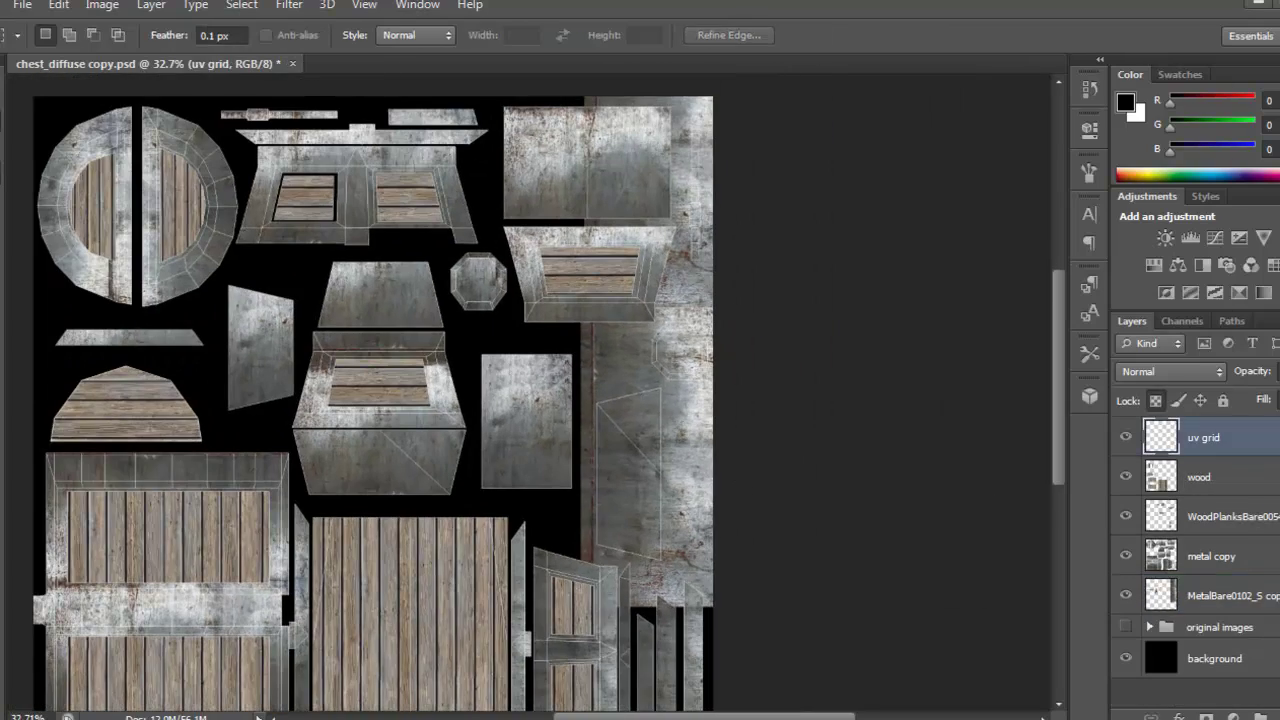
- Select the empty space around the right-hand shells on the uv grid and delete it from the MetalBare0102_S copy layer
key("w")
left_click(545, 340)
left_click(1211, 556)
left_click(1220, 596)
key("Delete")
key("ctrl+d")
scroll(703, 420, "up", 4)
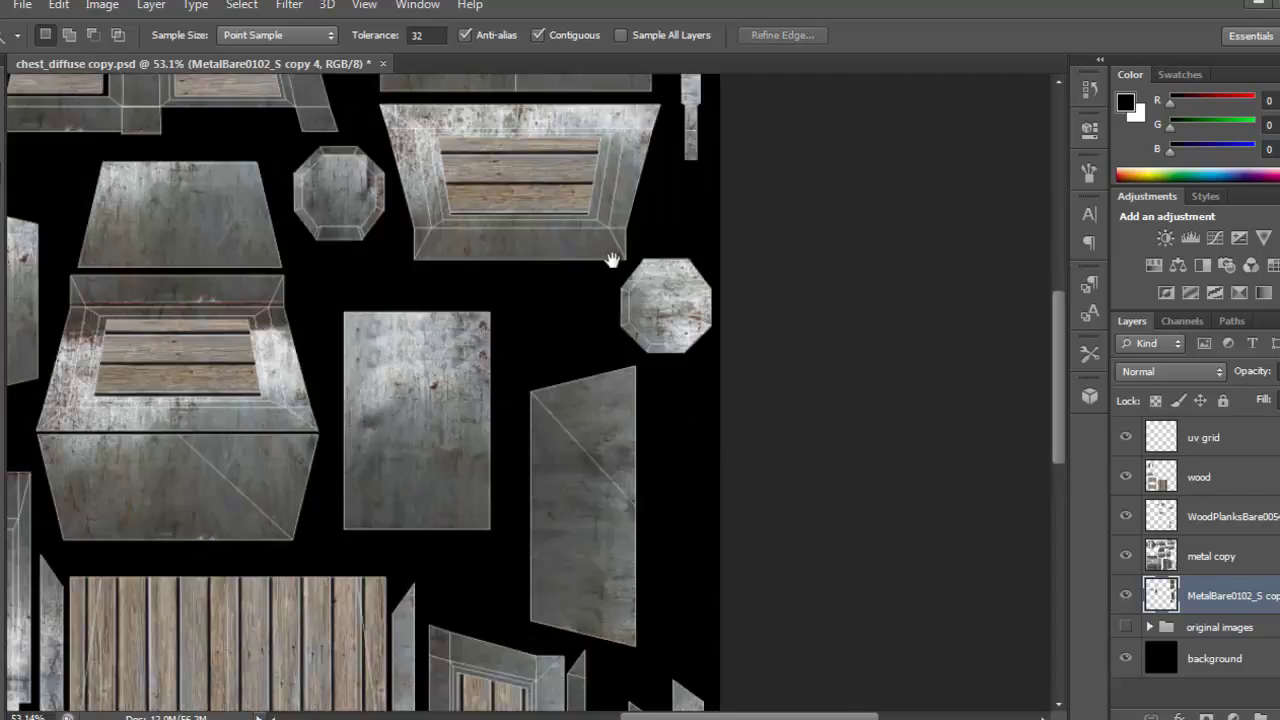
- Hide the uv grid layer and merge the MetalBare0102_S copy layer with the metal copy layer
scroll(640, 300, "down", 5)
left_click(1126, 437)
left_click(1200, 557, "shift")
right_click(1200, 557)
left_click(880, 504)
- Merge the remaining WoodPlanksBare layer with the wood layer
left_click(1205, 516)
left_click(1205, 478, "shift")
right_click(1205, 478)
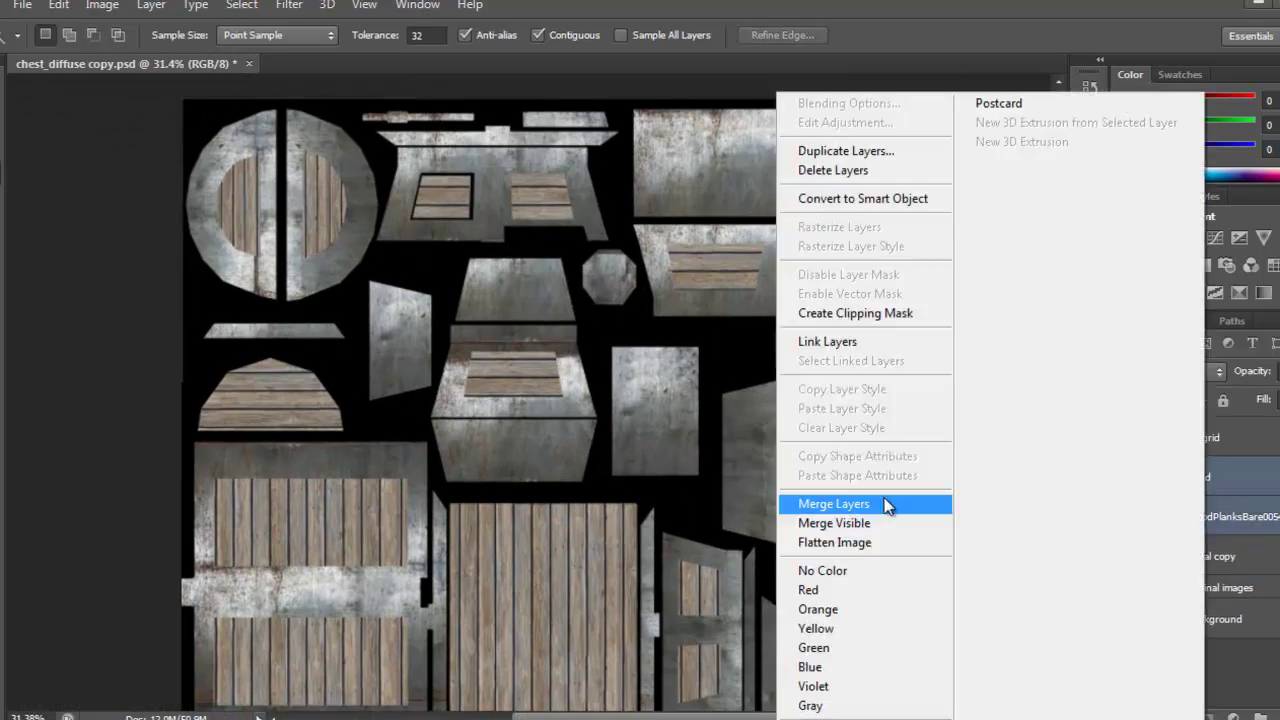
left_click(887, 507)
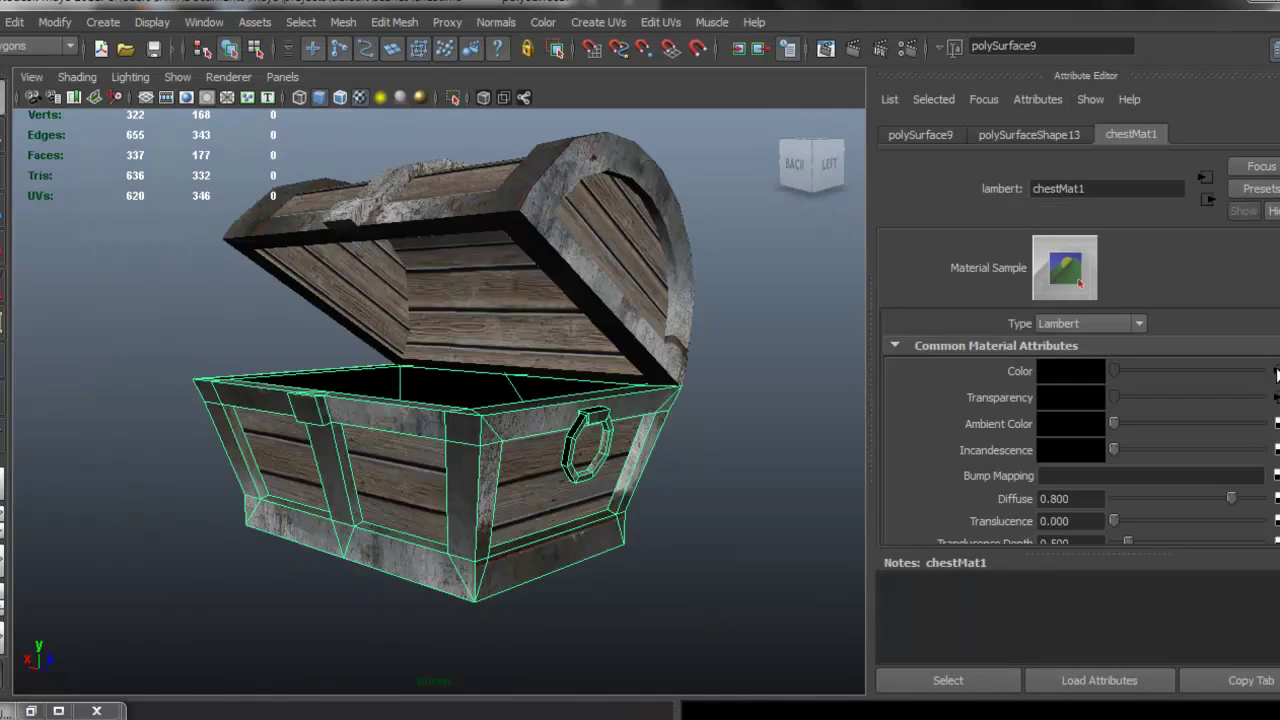
- In Maya, refresh chestMat1's color texture and inspect the chest's metal interior, rim and lid
left_click(1276, 372)
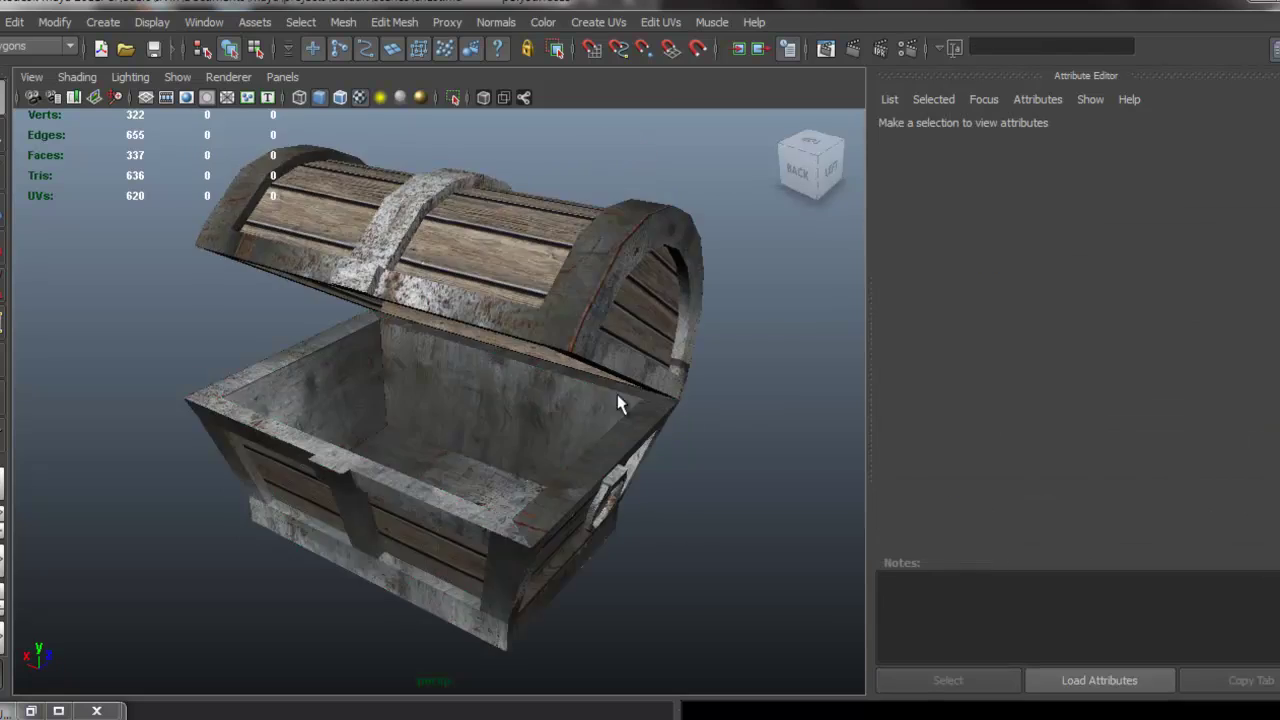
left_click_drag(458, 339, 550, 446)
scroll(552, 452, "up", 5)
left_click(535, 460)
right_click(393, 468)
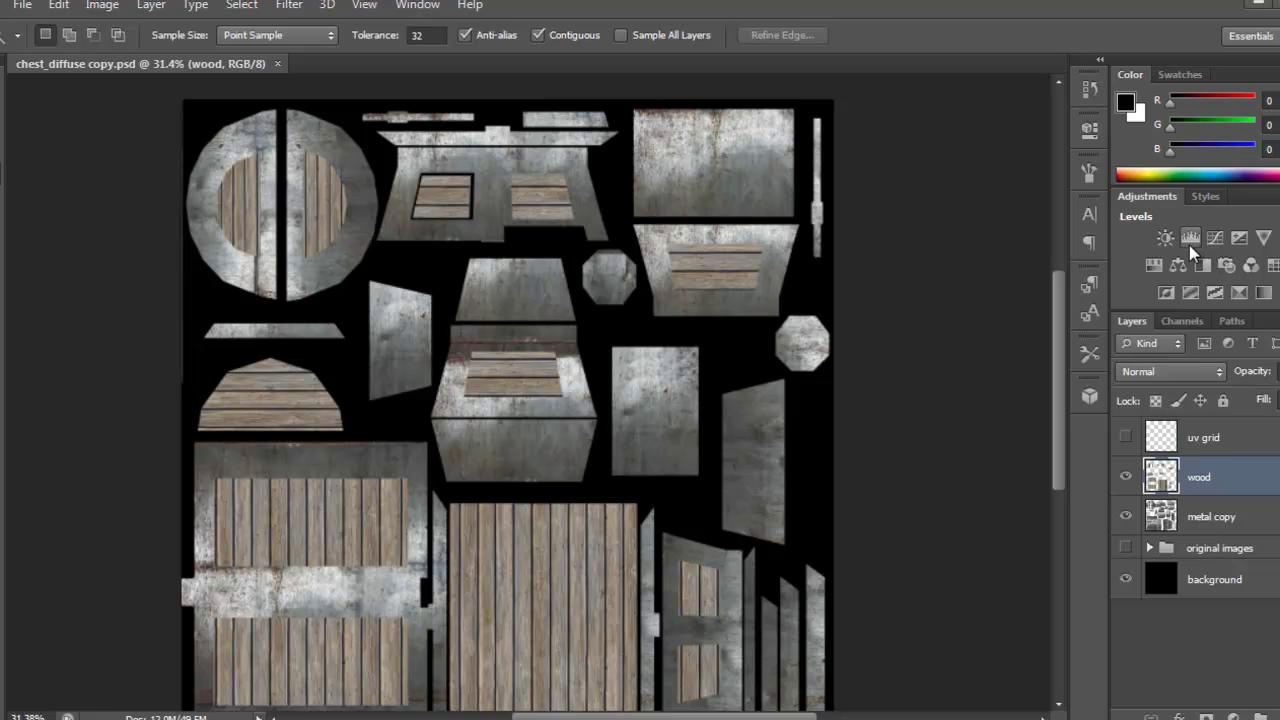
- In Photoshop, add a Levels adjustment clipped to the wood layer and raise its black input level to 53
left_click(1190, 242)
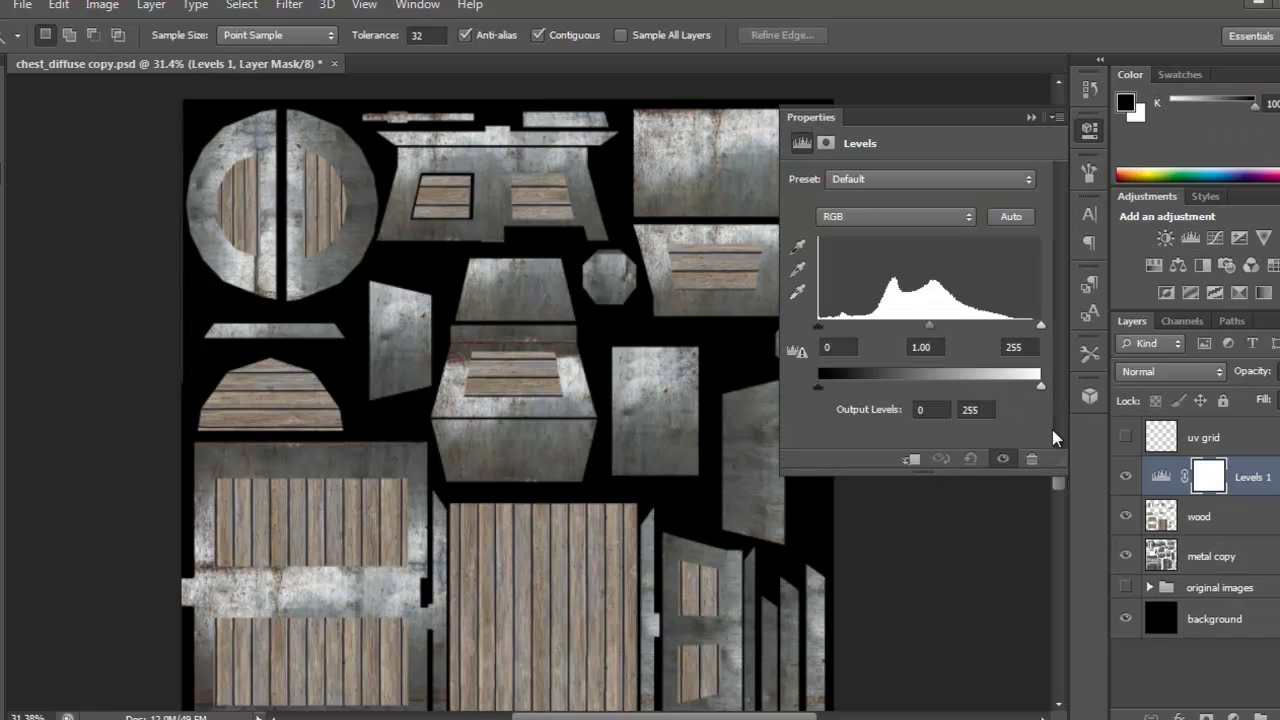
left_click_drag(828, 333, 840, 330)
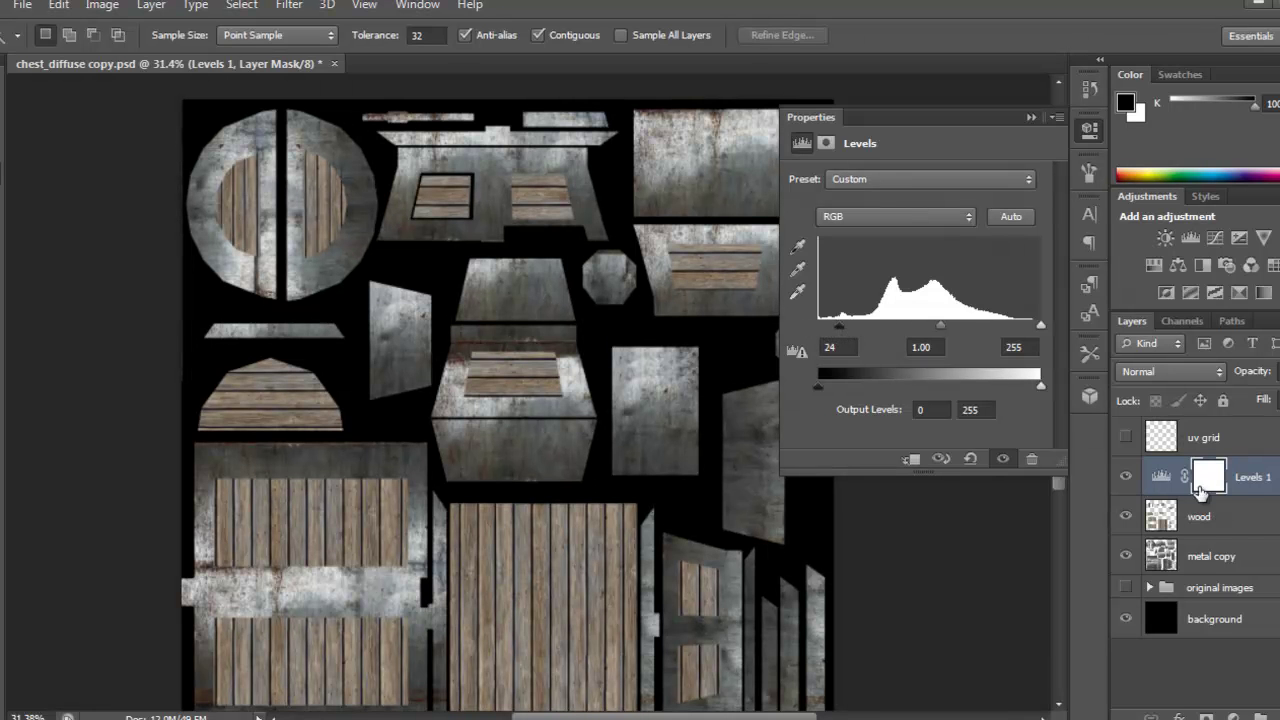
left_click(1232, 492, "alt")
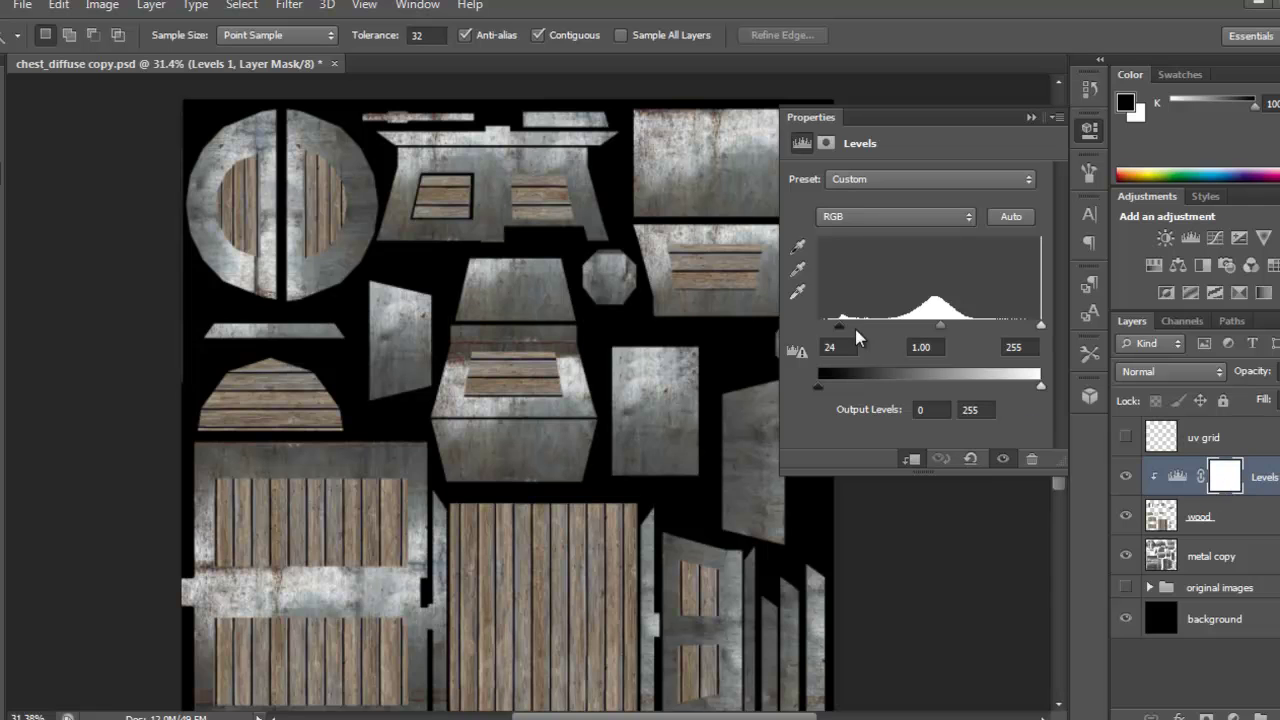
left_click_drag(838, 328, 857, 331)
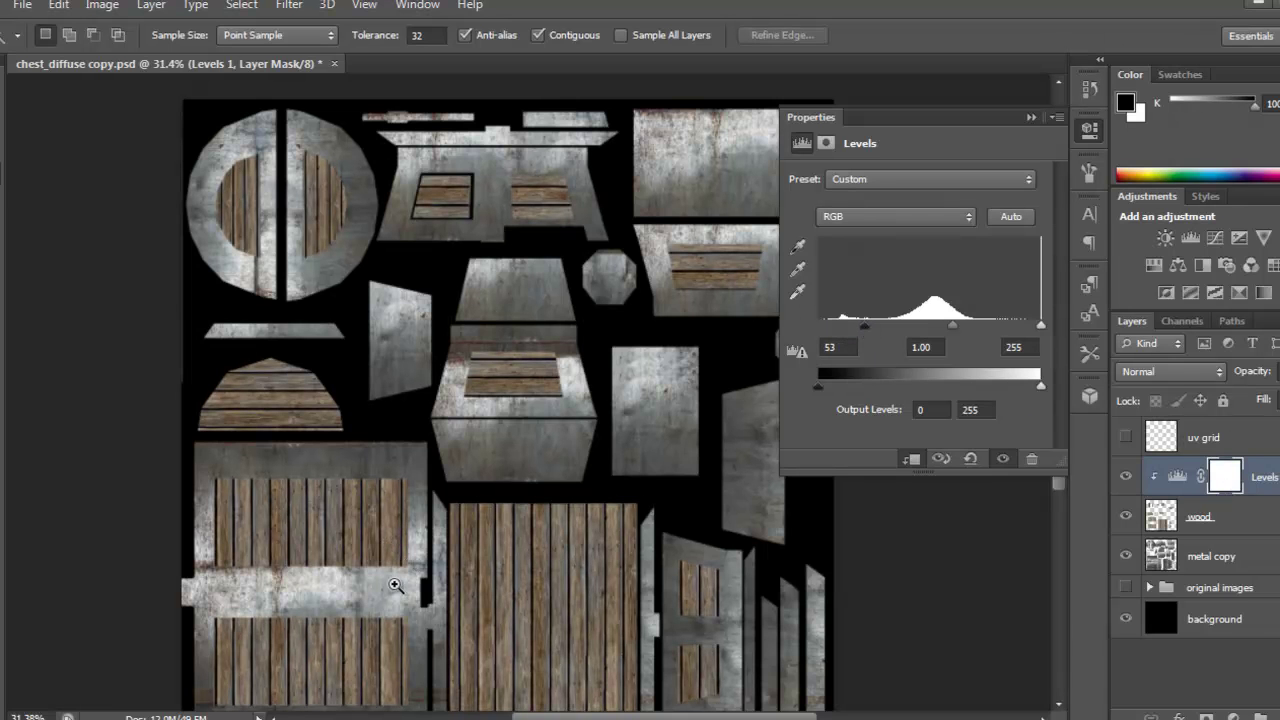
- Refine the wood's Levels to a black input of 58 and a white input of 249, then close its settings
left_click_drag(485, 591, 535, 593)
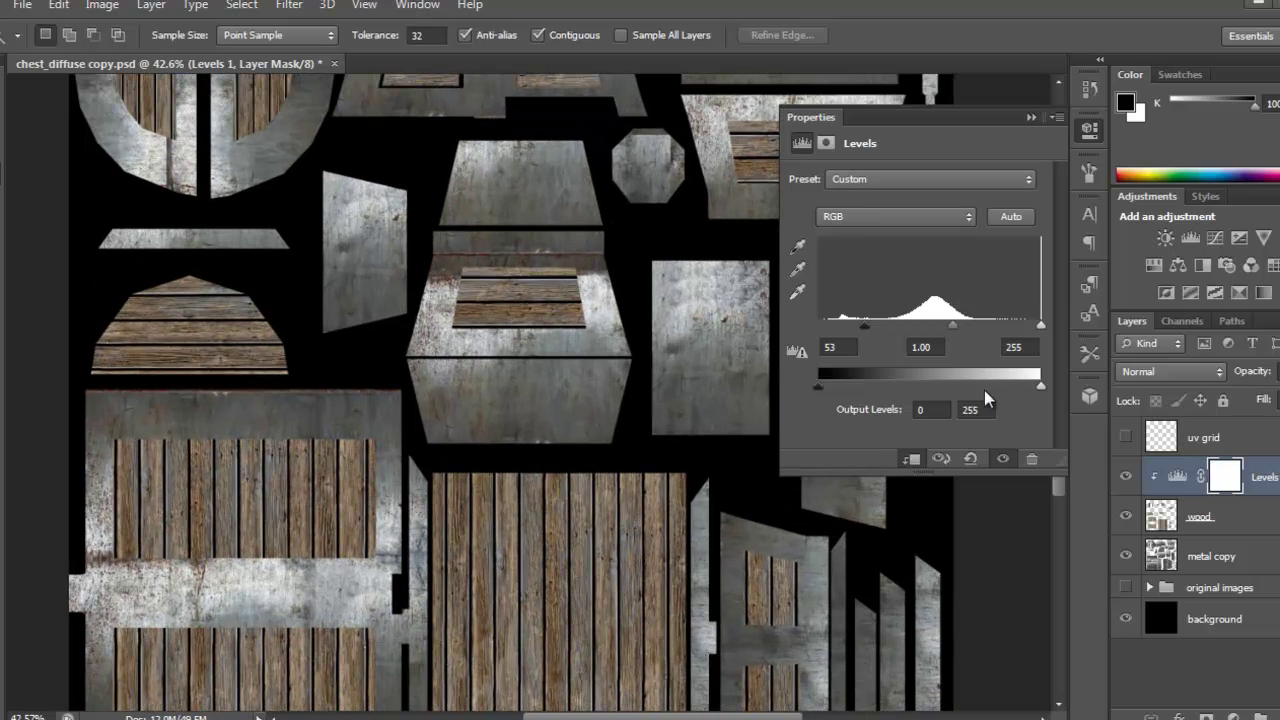
mouse_move(1037, 325)
left_mouse_down()
mouse_move(1015, 324)
mouse_move(1036, 321)
left_mouse_up()
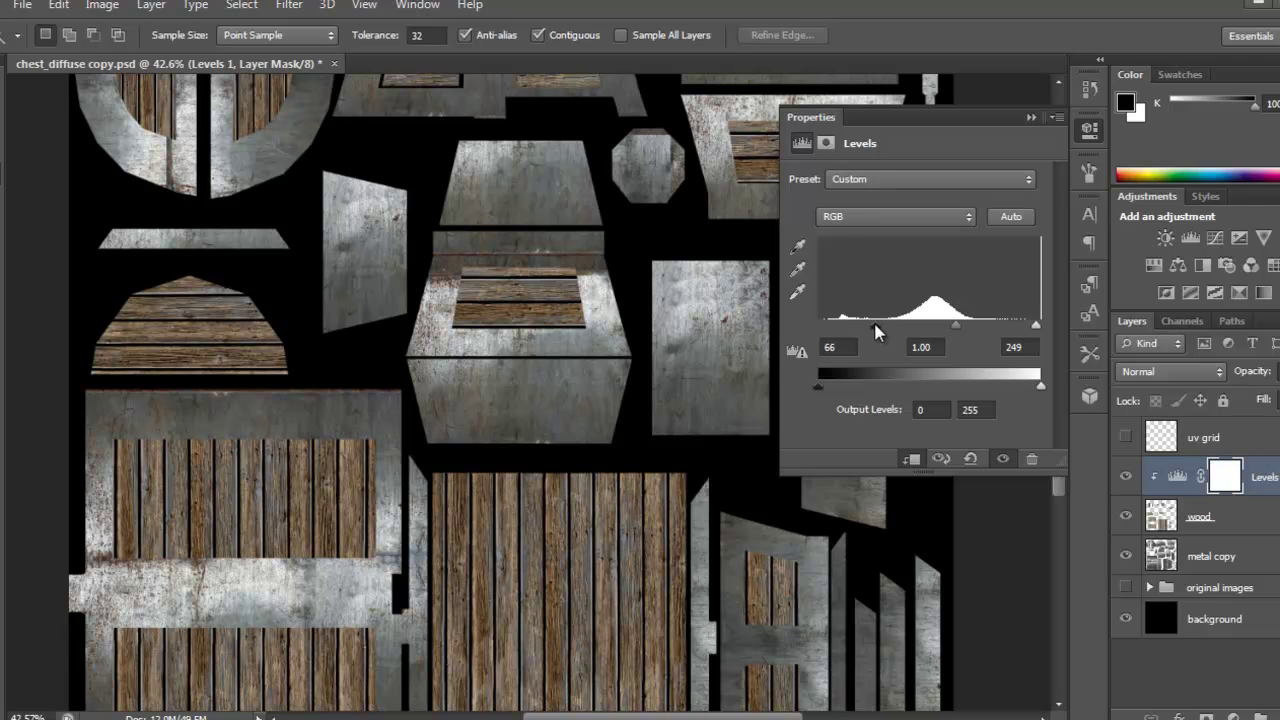
mouse_move(500, 282)
left_mouse_down()
mouse_move(508, 450)
mouse_move(490, 293)
left_mouse_up()
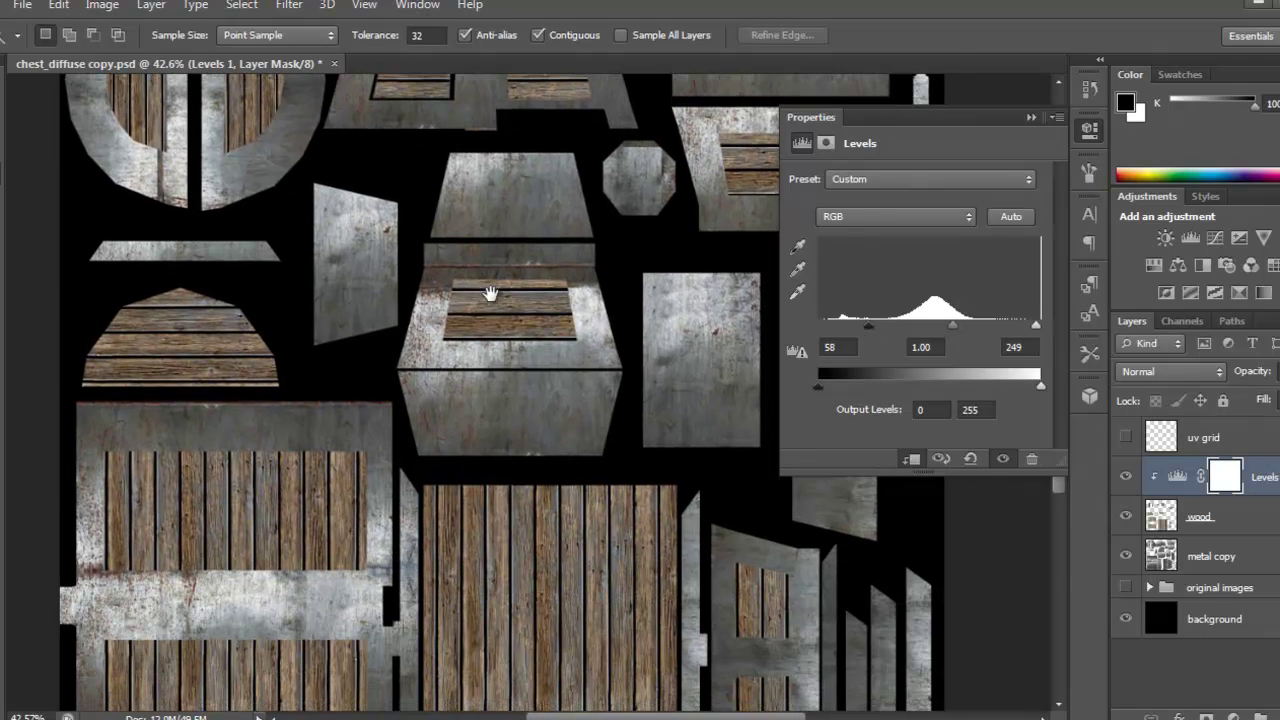
left_click(1031, 118)
left_click_drag(700, 246, 698, 412)
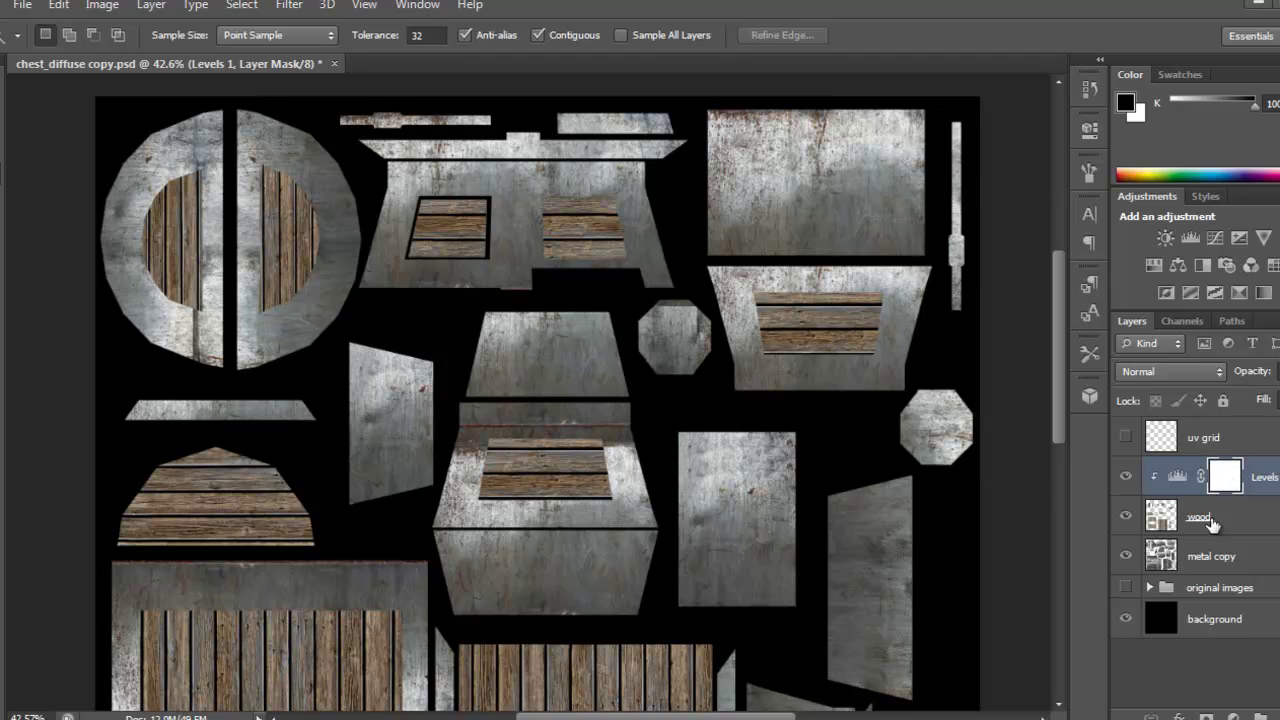
- Add a Curves adjustment clipped to the wood layer and raise the Red channel's midpoint slightly
left_click(1209, 237)
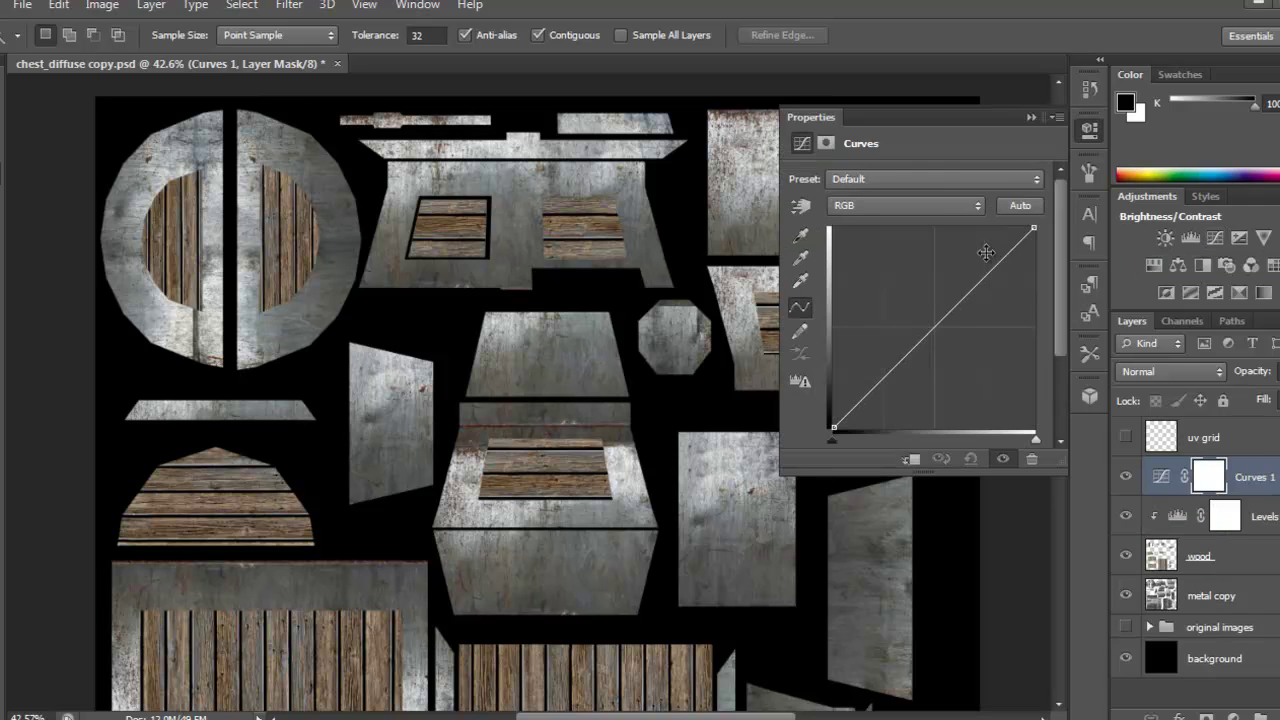
left_click(1248, 488, "alt")
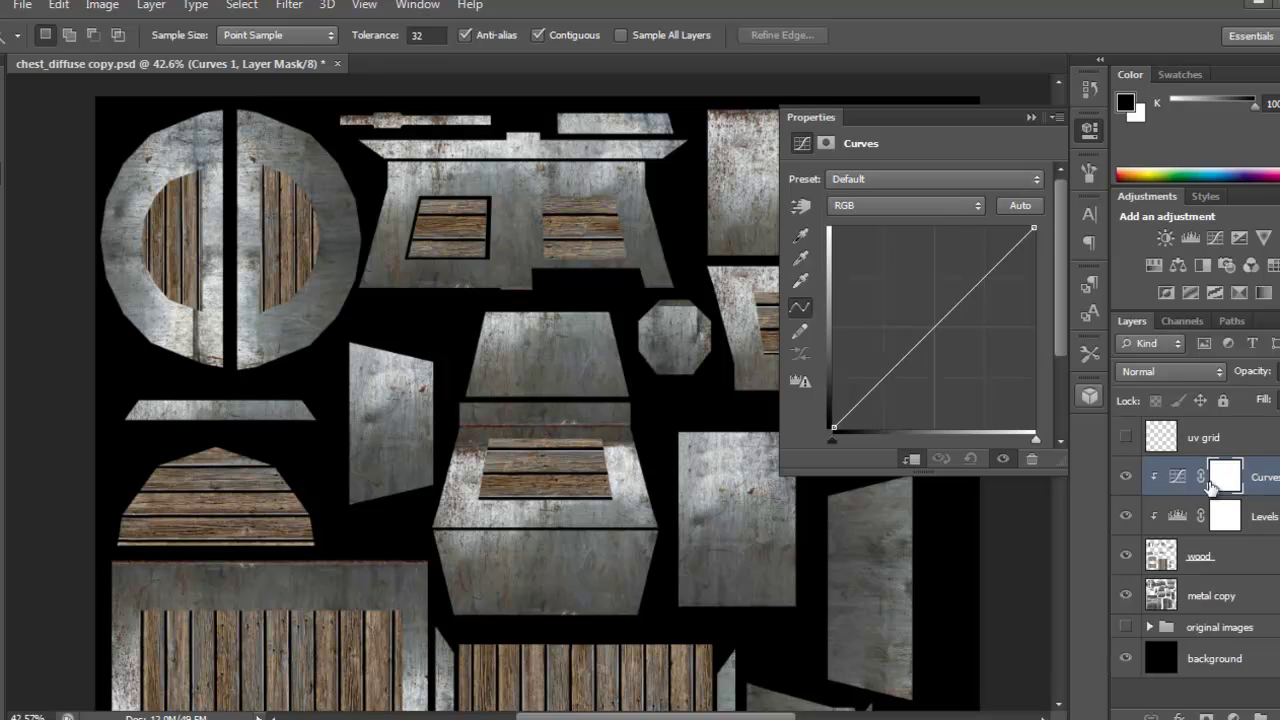
left_click(940, 206)
left_click(885, 243)
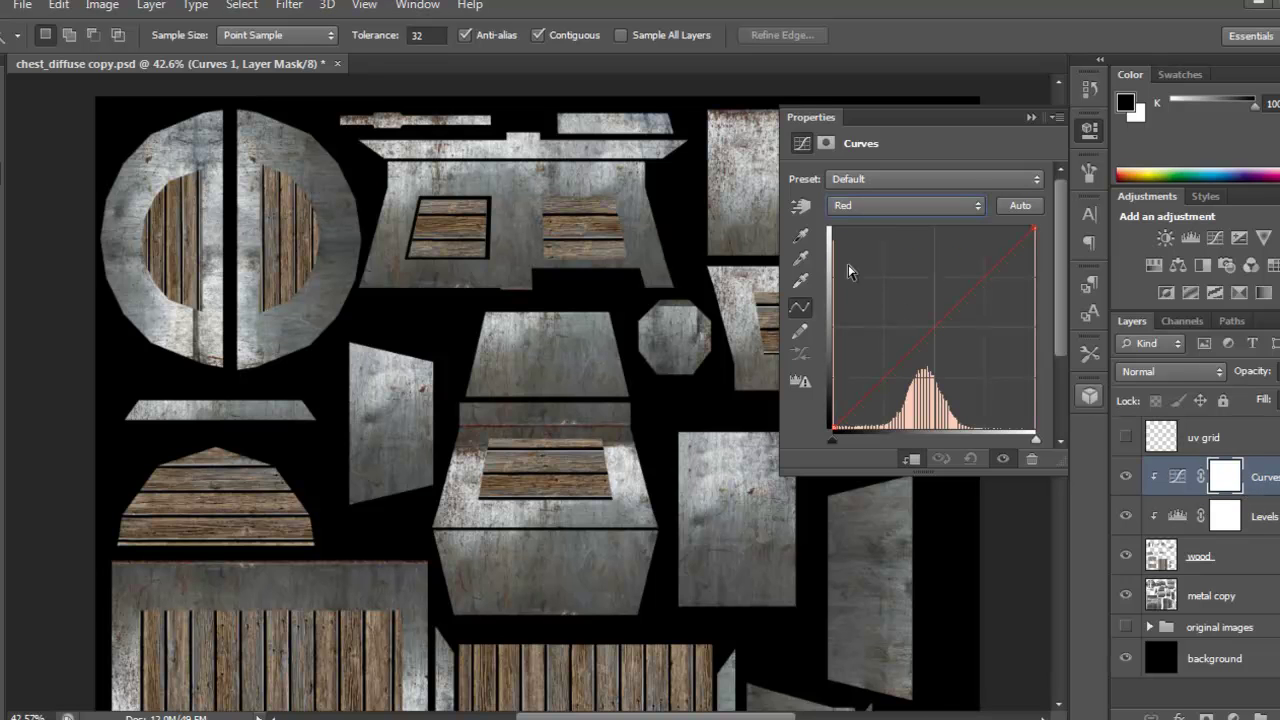
left_click_drag(278, 327, 546, 467)
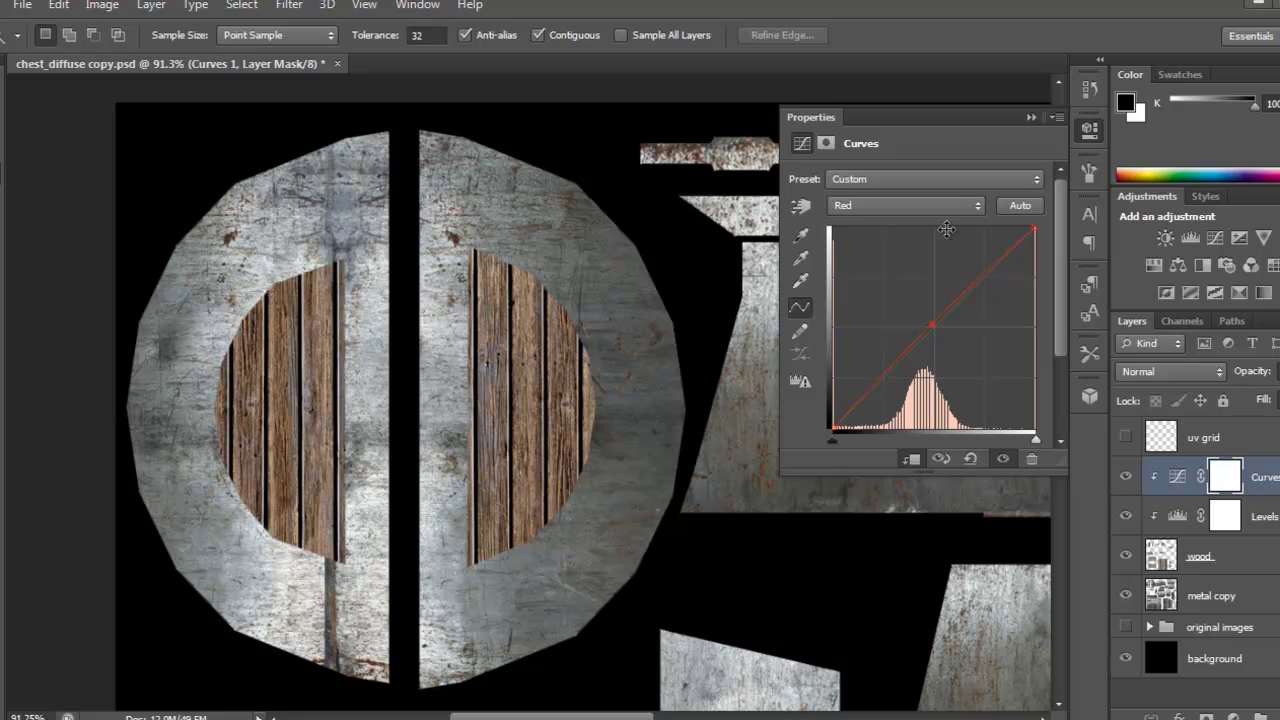
- Lower the Blue channel's midpoint slightly in the wood's Curves and review the warmer planks across the layout
left_click(955, 207)
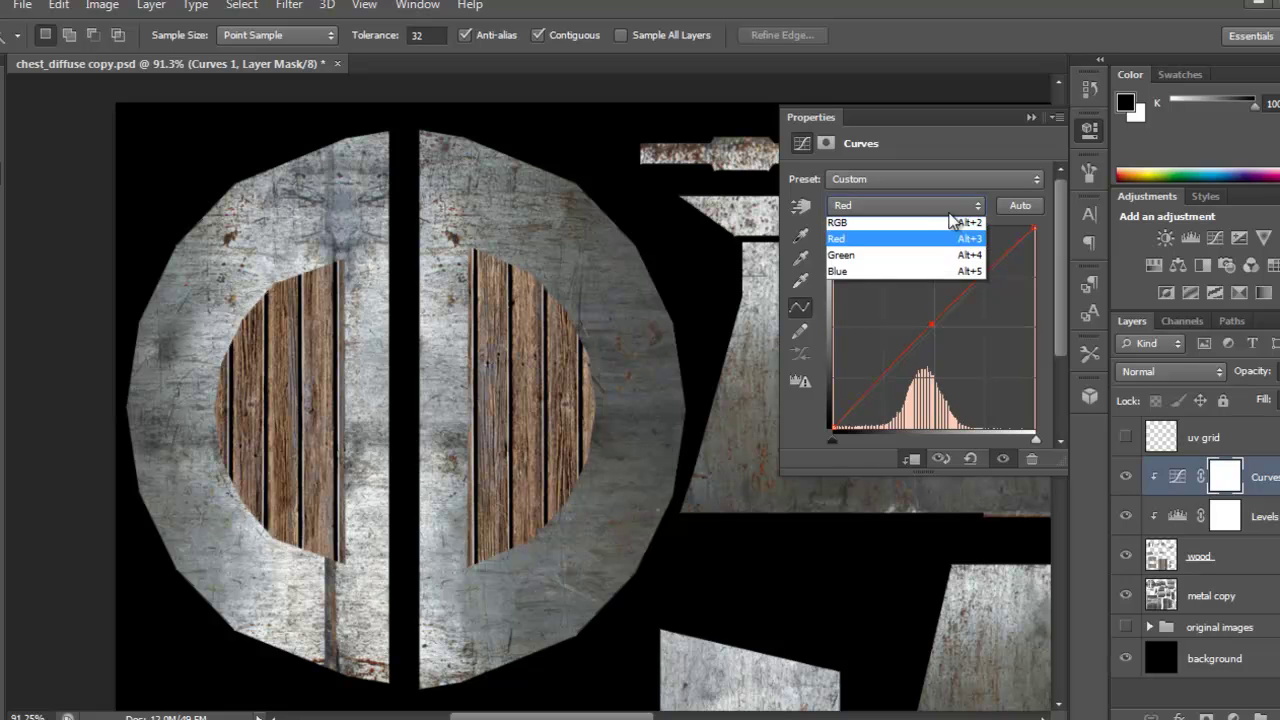
left_click(907, 279)
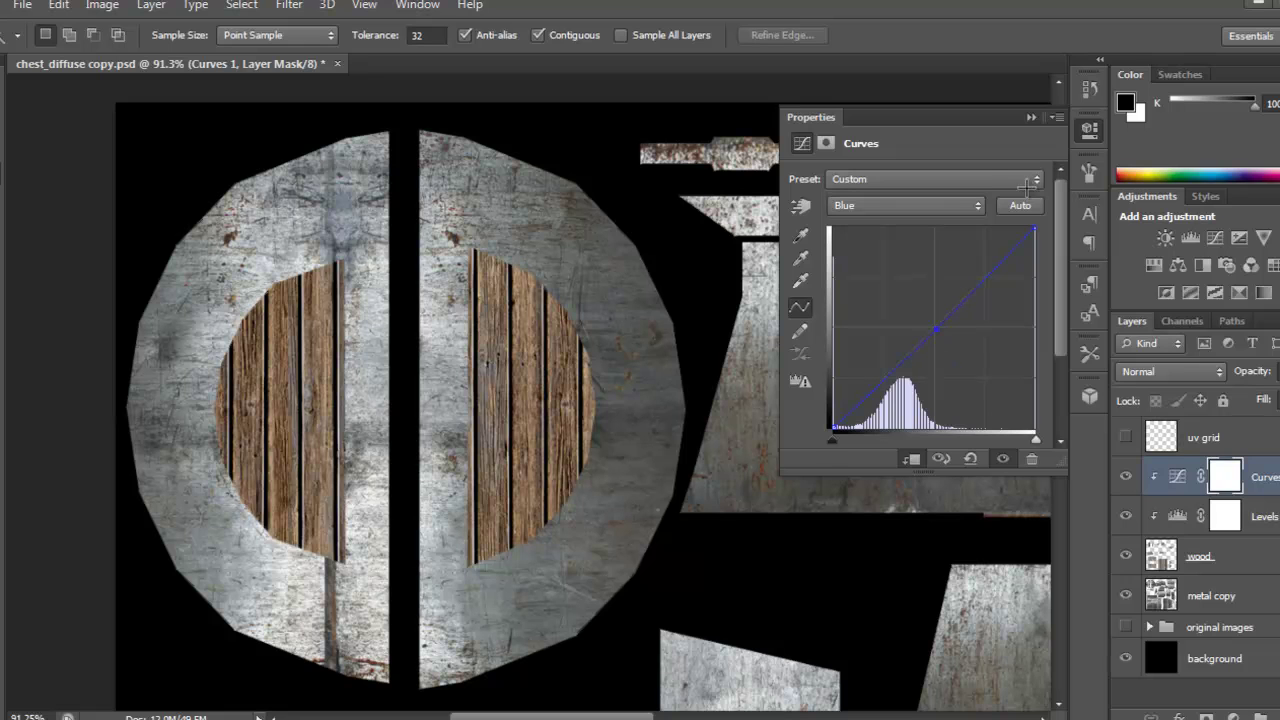
left_click(1031, 118)
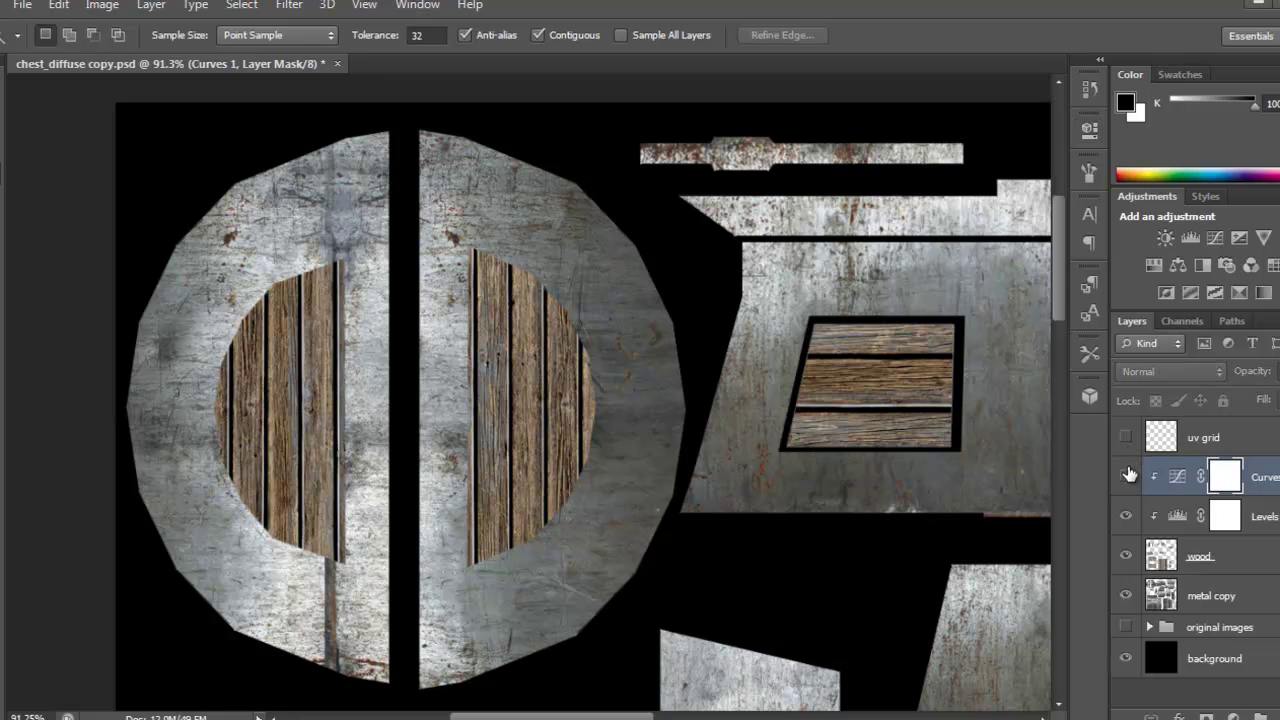
left_click_drag(817, 452, 691, 244)
left_click_drag(798, 390, 701, 376)
left_click_drag(824, 524, 681, 247)
mouse_move(757, 328)
left_mouse_down()
mouse_move(708, 335)
mouse_move(705, 348)
mouse_move(757, 350)
left_mouse_up()
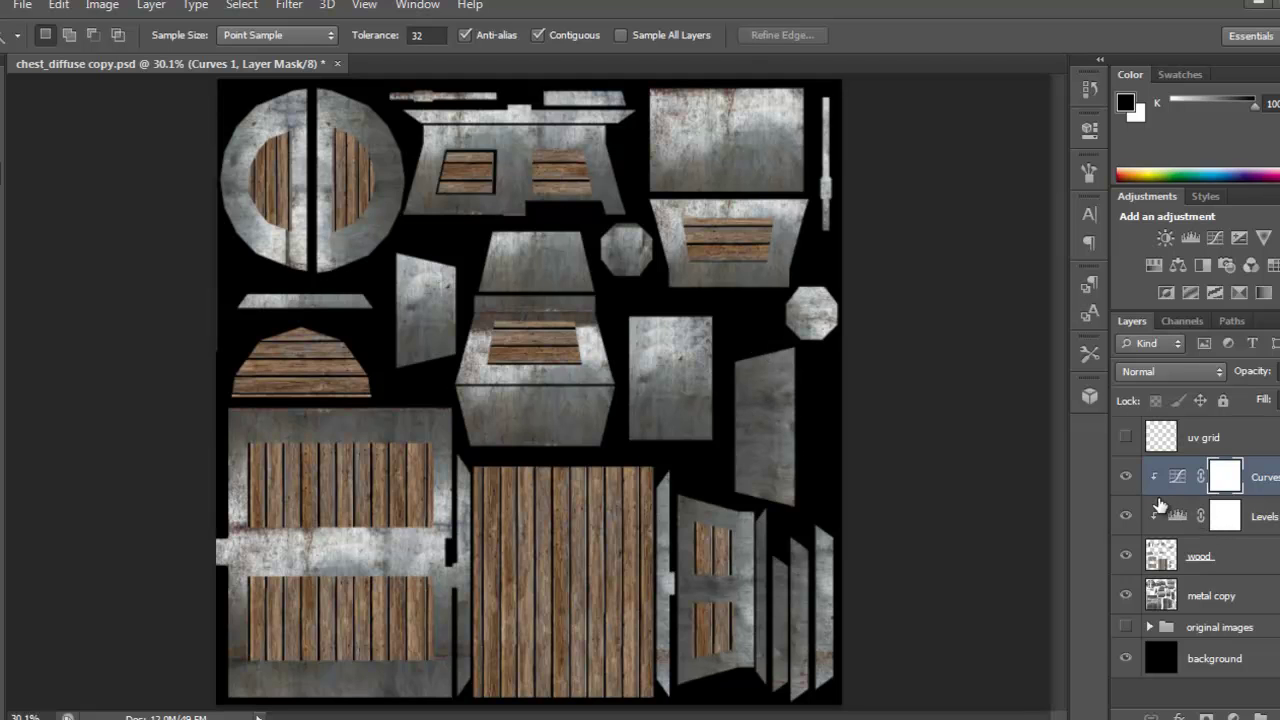
- Add a Levels adjustment above metal copy with input levels 26, 0.87 and 241 and a black output level of 44
left_click(1220, 600)
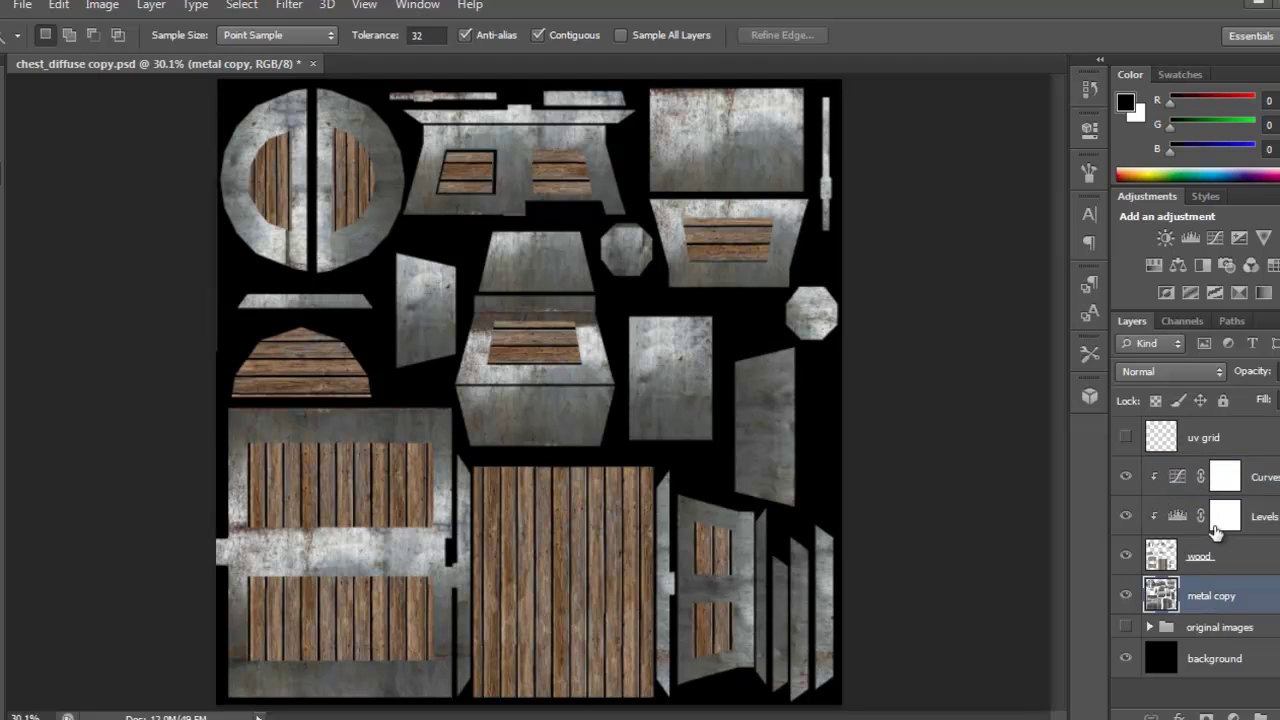
left_click(1190, 237)
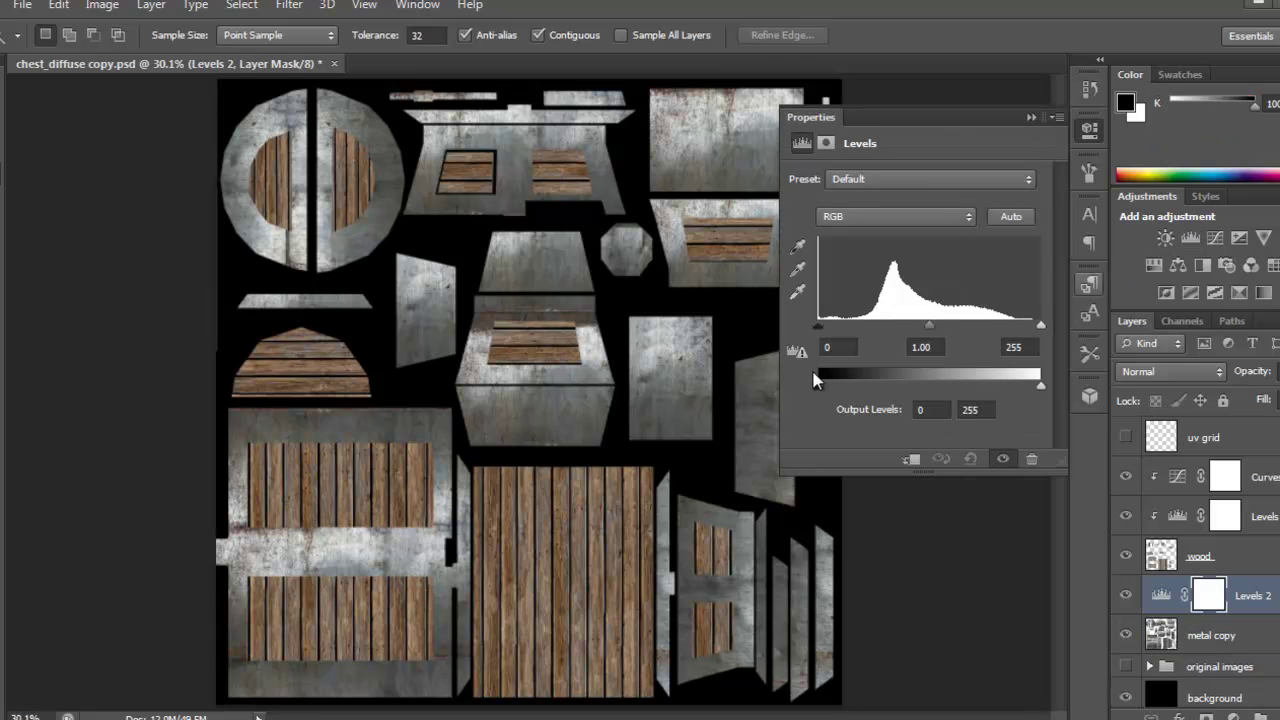
left_click_drag(820, 381, 857, 385)
left_click_drag(819, 327, 840, 327)
left_click_drag(942, 330, 951, 328)
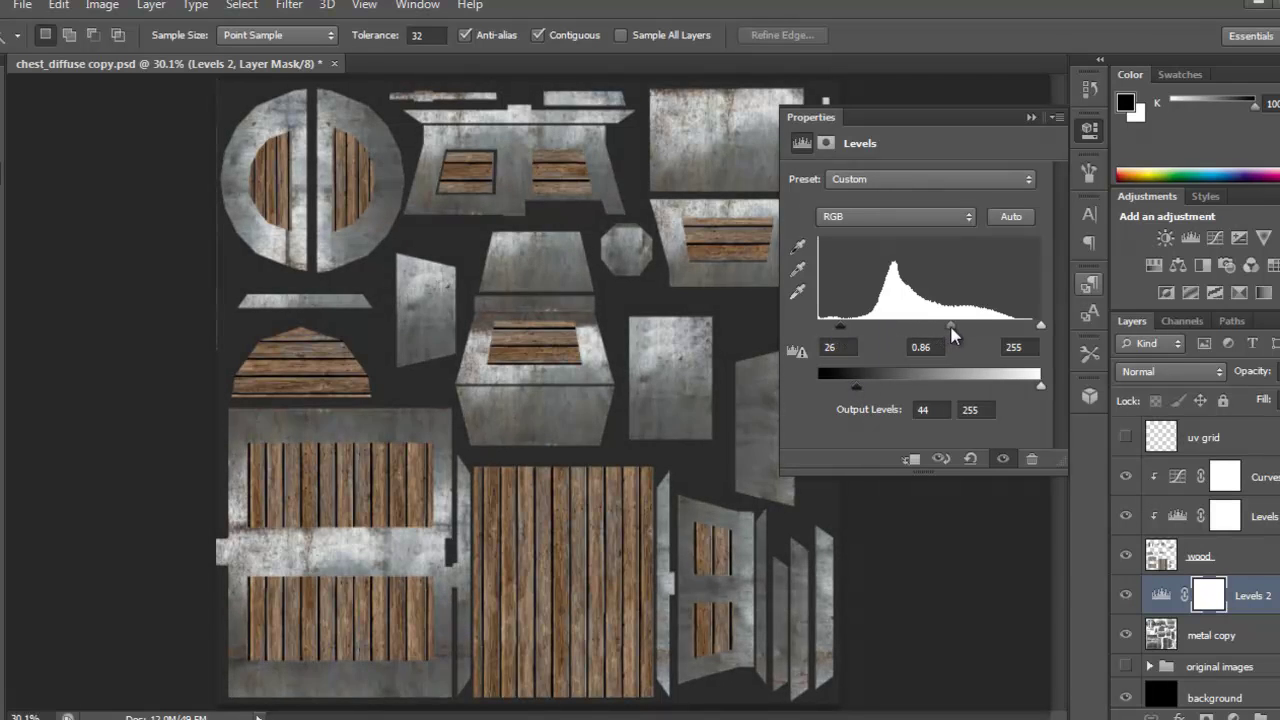
mouse_move(1041, 323)
left_mouse_down()
mouse_move(1010, 330)
mouse_move(1032, 330)
left_mouse_up()
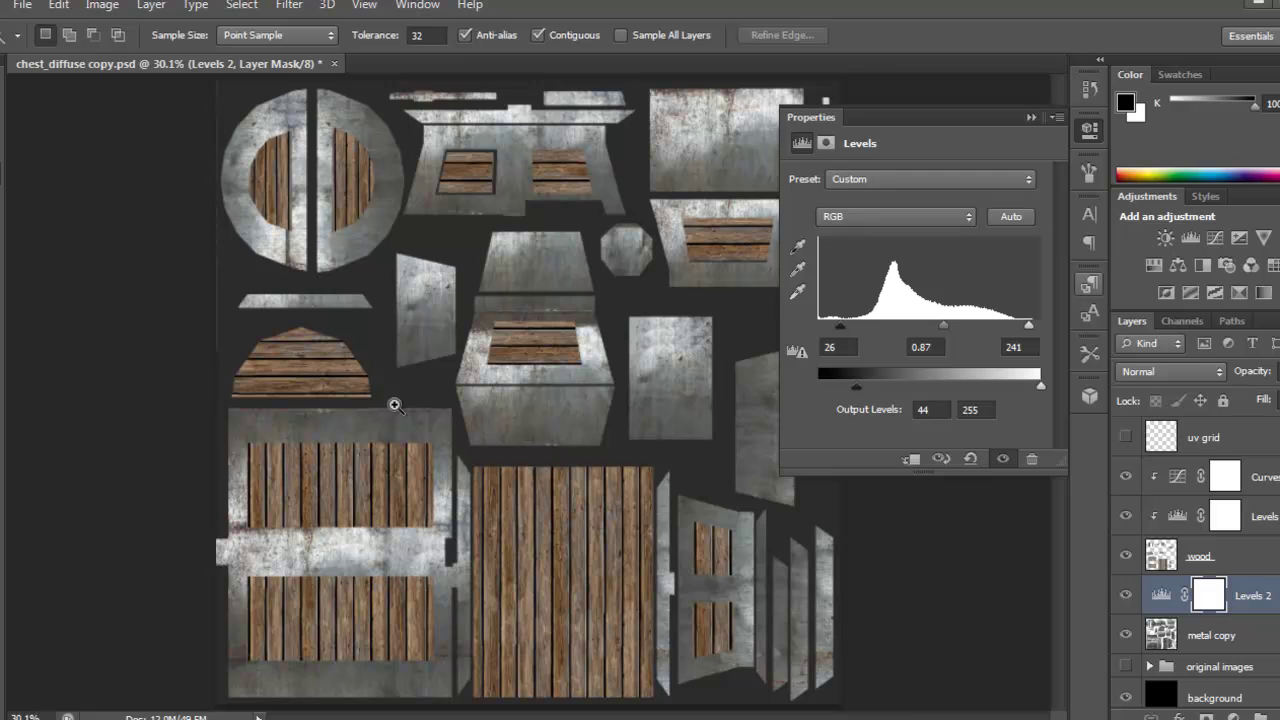
- Return the new Levels' black output to 0 and clip the adjustment to the metal copy layer
scroll(394, 400, "up", 5)
left_click_drag(540, 473, 614, 437)
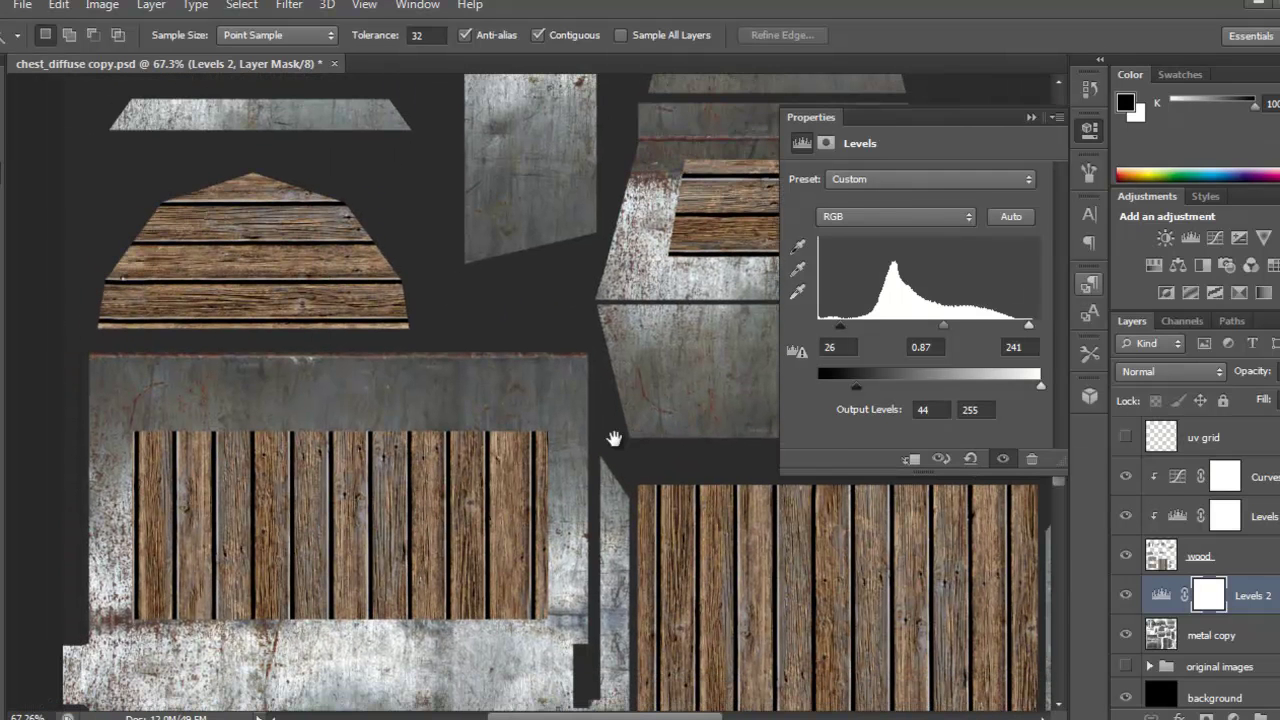
left_click_drag(855, 385, 802, 388)
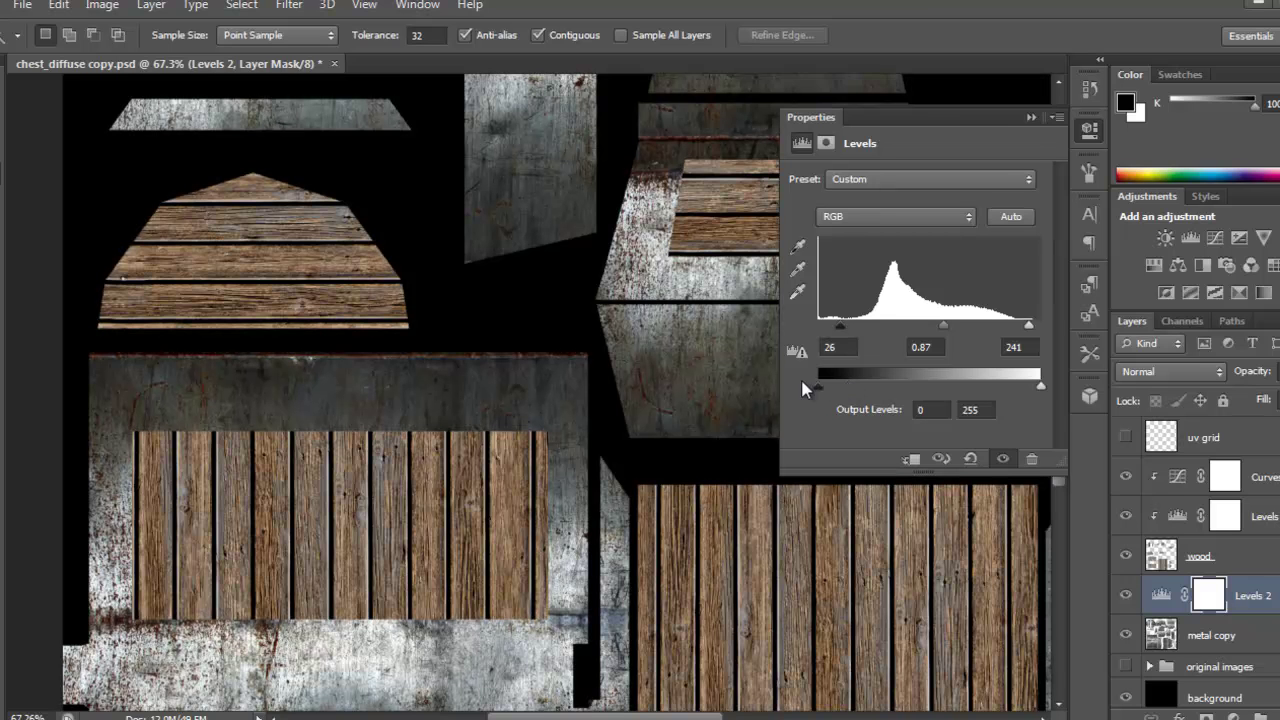
left_click(1252, 614, "alt")
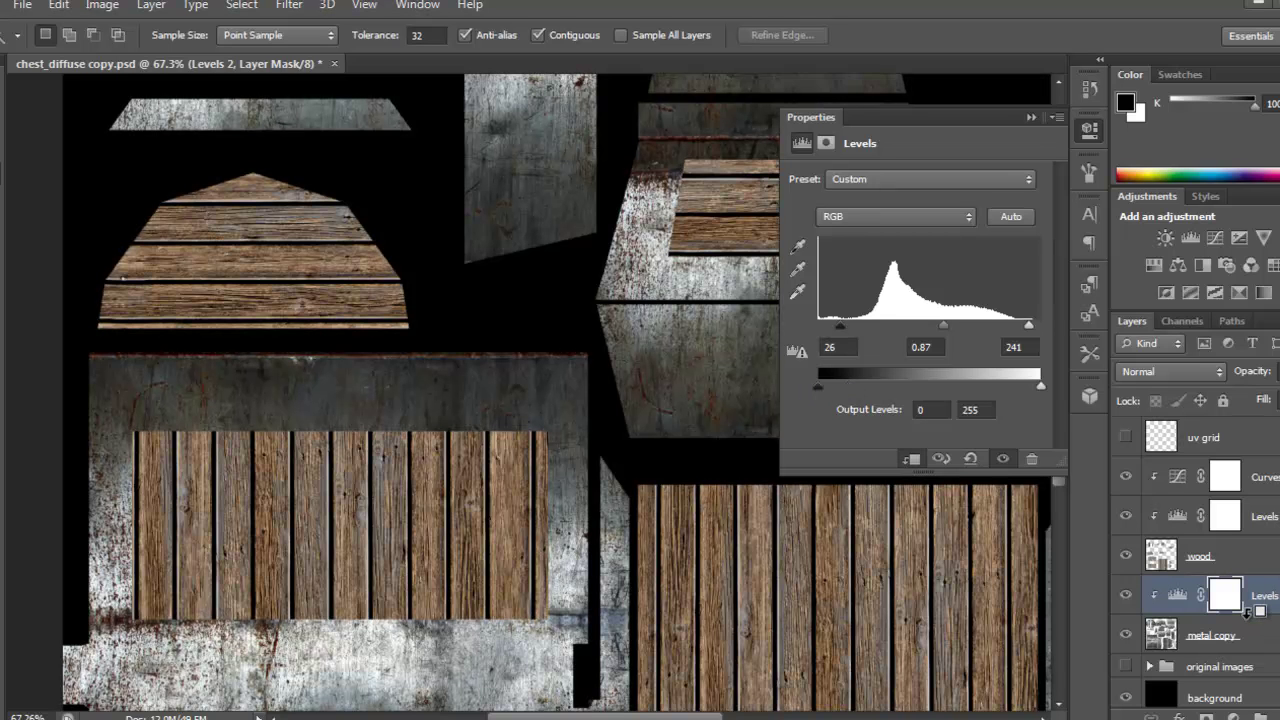
- Set the metal's Levels to a black output of 49 and a midtone input of 0.78
left_click_drag(835, 385, 860, 378)
left_click_drag(640, 493, 600, 266)
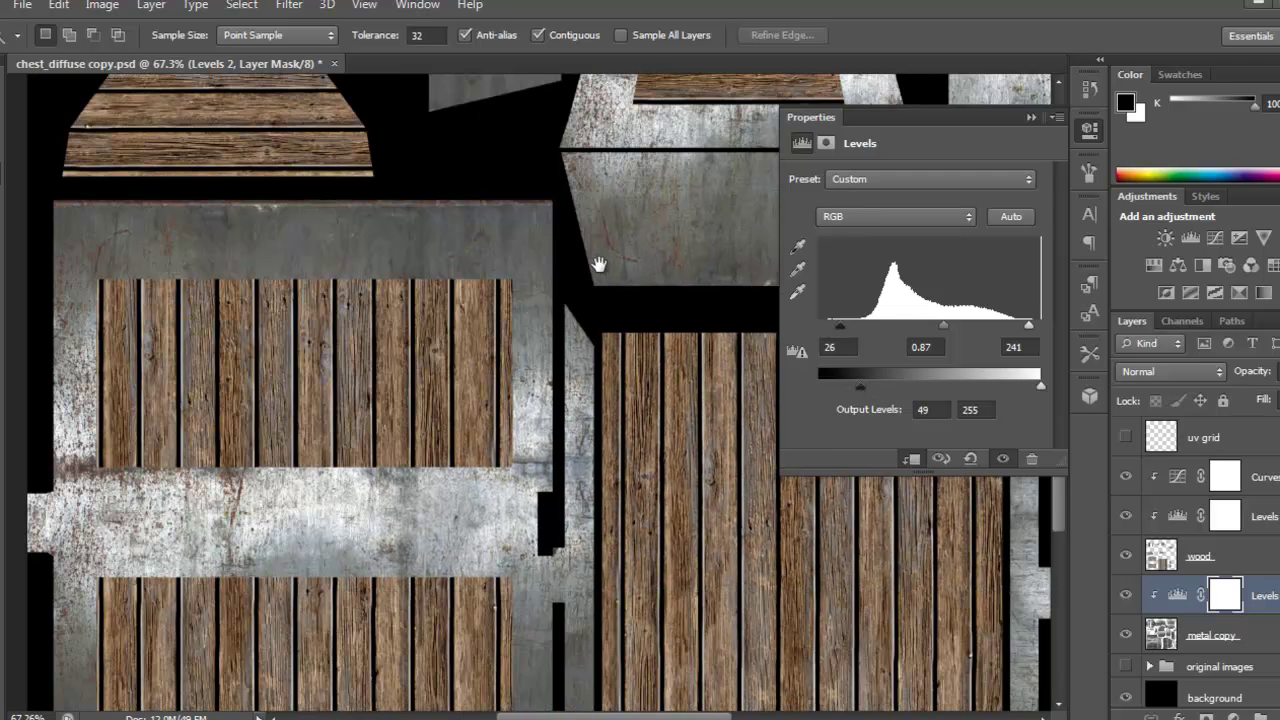
mouse_move(950, 327)
left_mouse_down()
mouse_move(971, 326)
mouse_move(951, 333)
left_mouse_up()
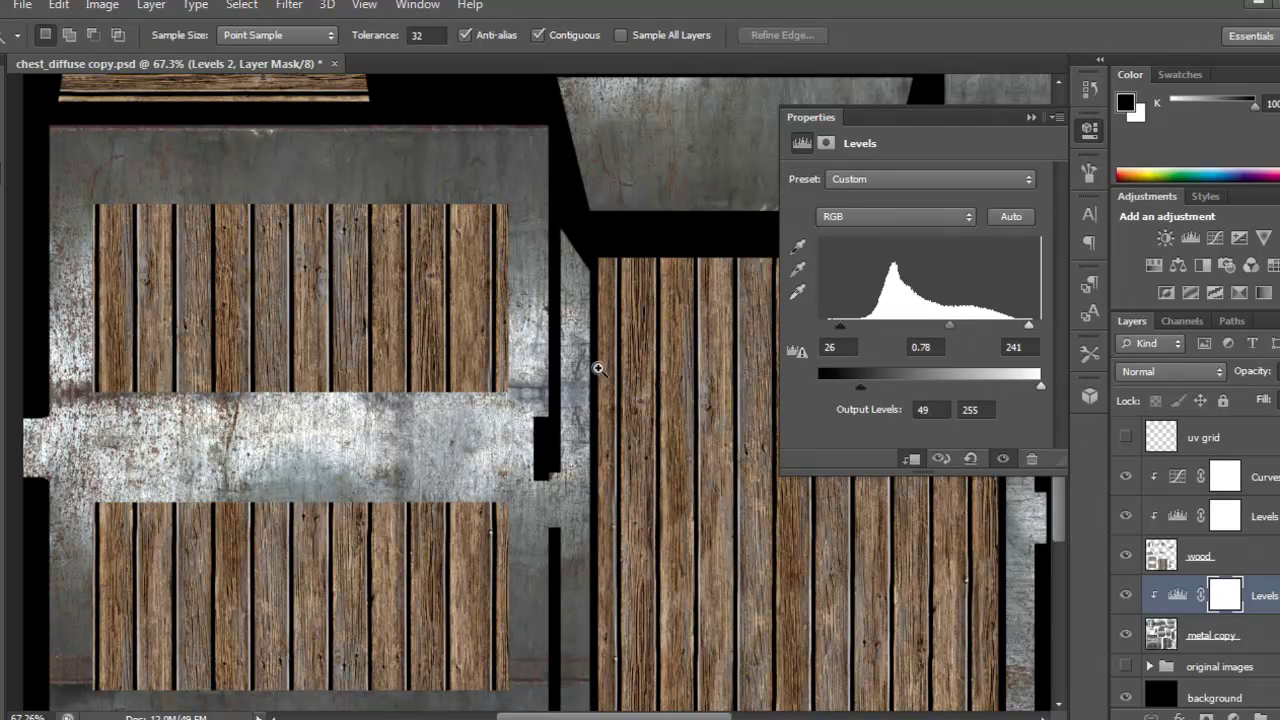
- Raise the metal's black output level to 61, close the Levels settings and review the whole texture
scroll(594, 366, "down", 3)
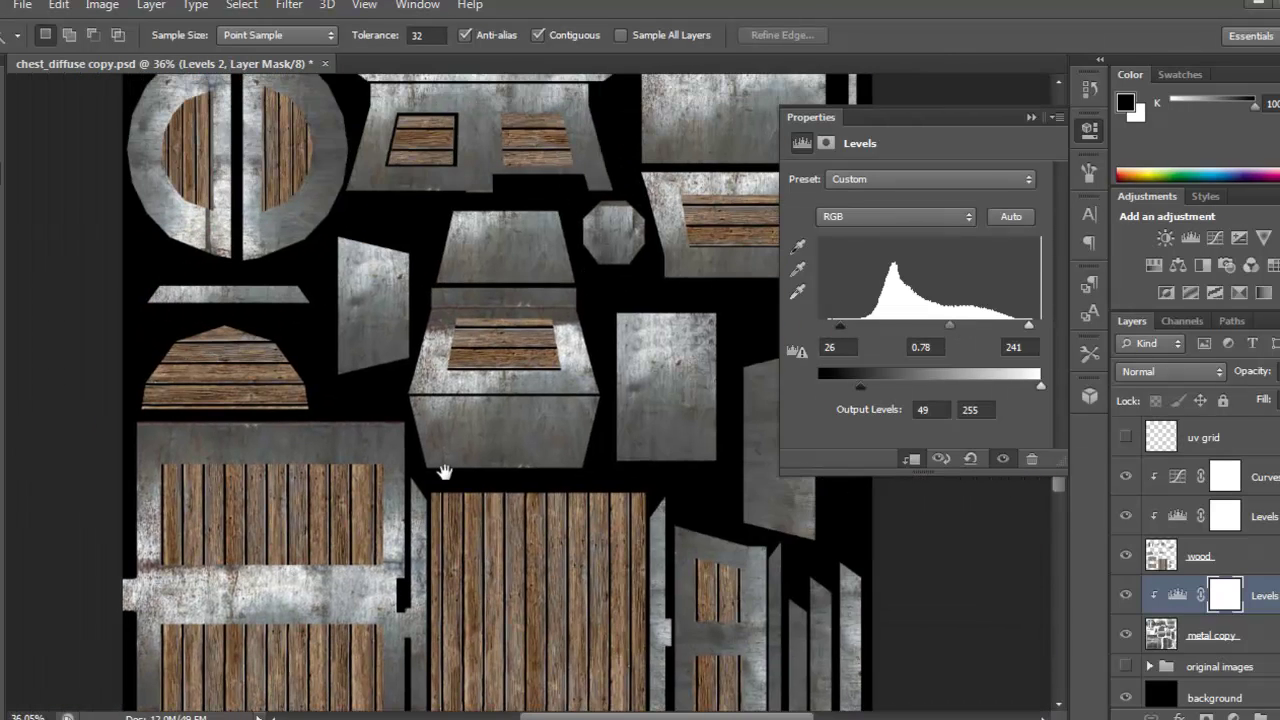
left_click_drag(444, 472, 524, 303)
scroll(442, 374, "up", 3)
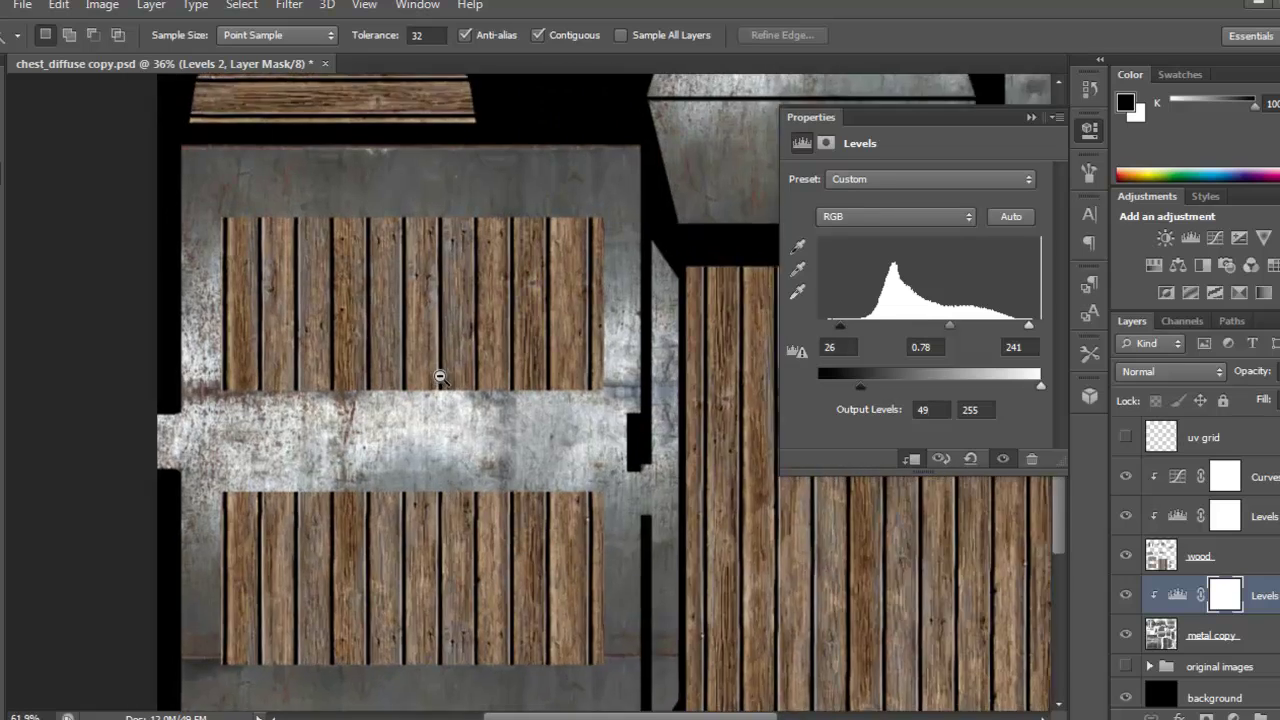
scroll(442, 375, "down", 3)
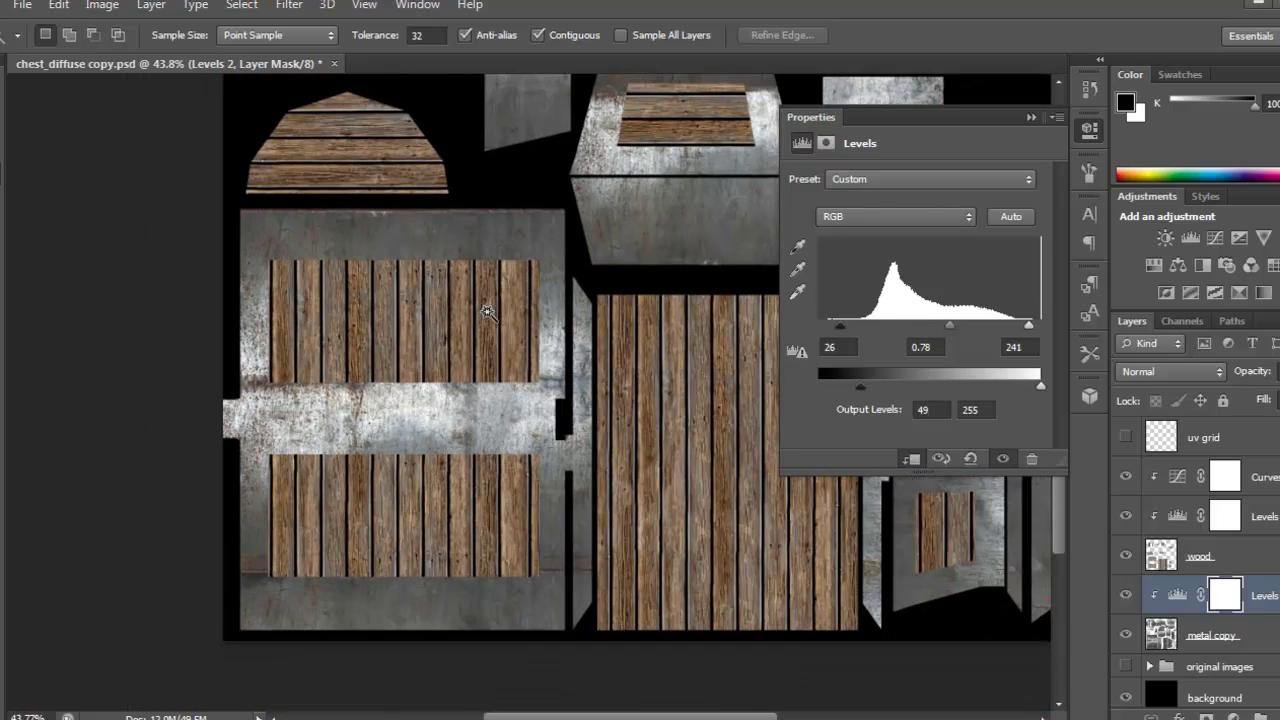
scroll(486, 455, "down", 2)
left_click_drag(545, 378, 482, 492)
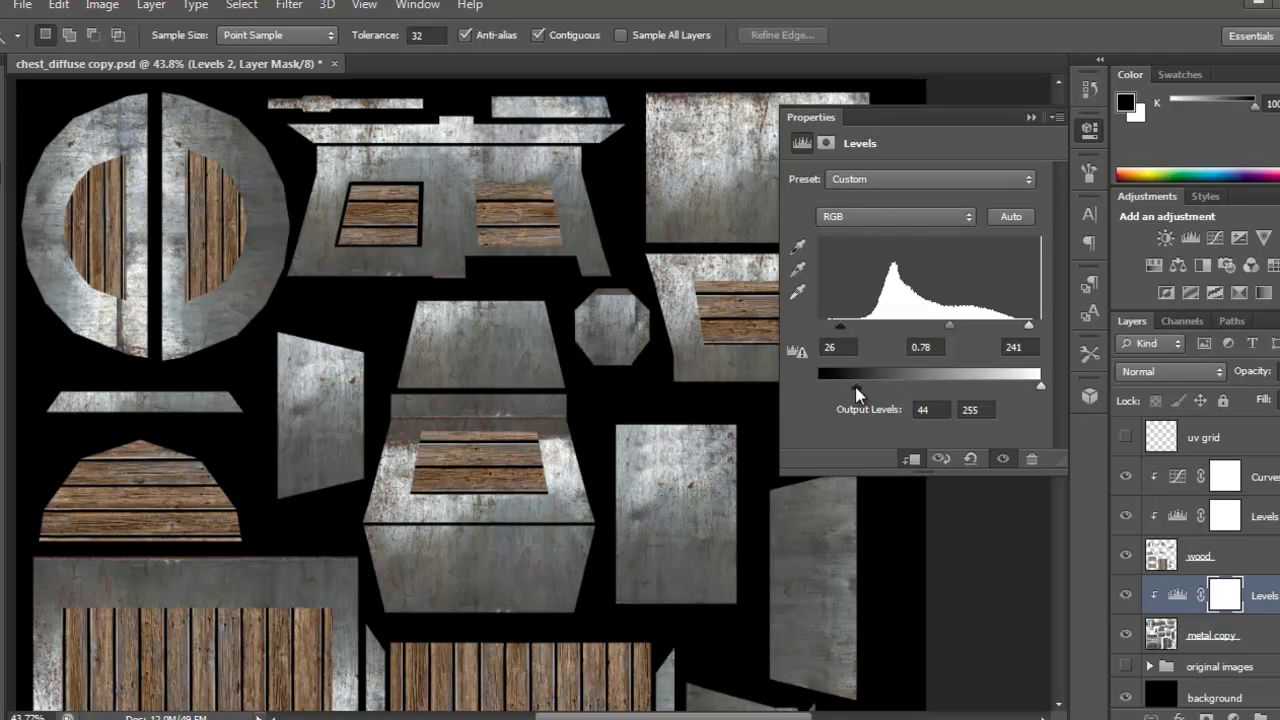
left_click_drag(855, 387, 868, 383)
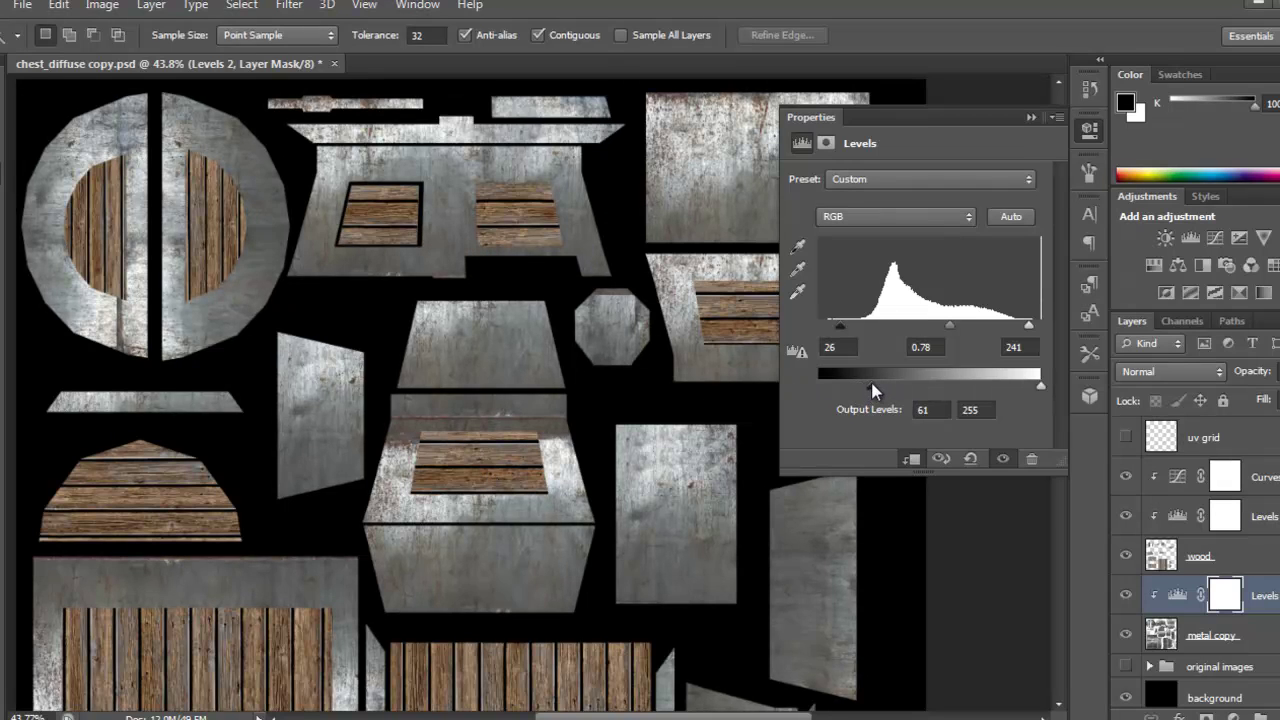
left_click(1032, 119)
left_click_drag(674, 222, 764, 330)
left_click_drag(575, 334, 543, 344)
left_click_drag(586, 459, 640, 486)
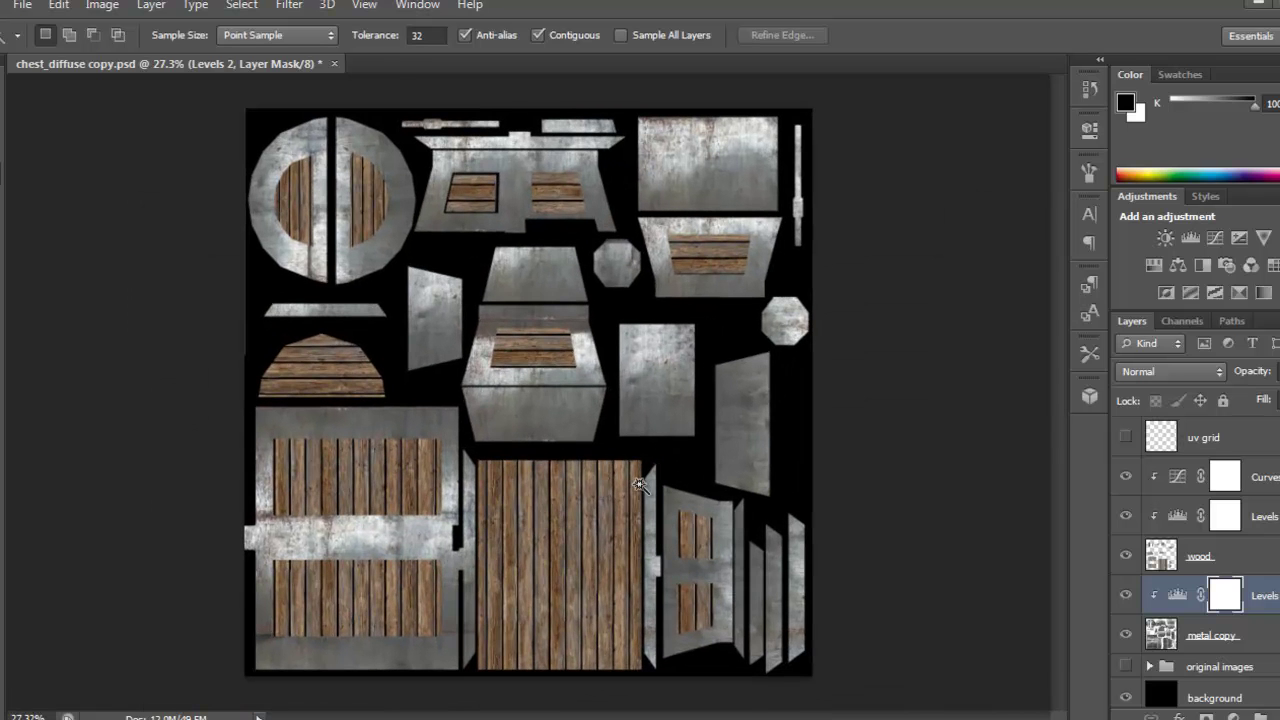
- Save the document, then set the wood's Levels to a midtone input of 0.87 and a white input of 236, comparing before and after
key("ctrl+s")
left_click(1252, 515)
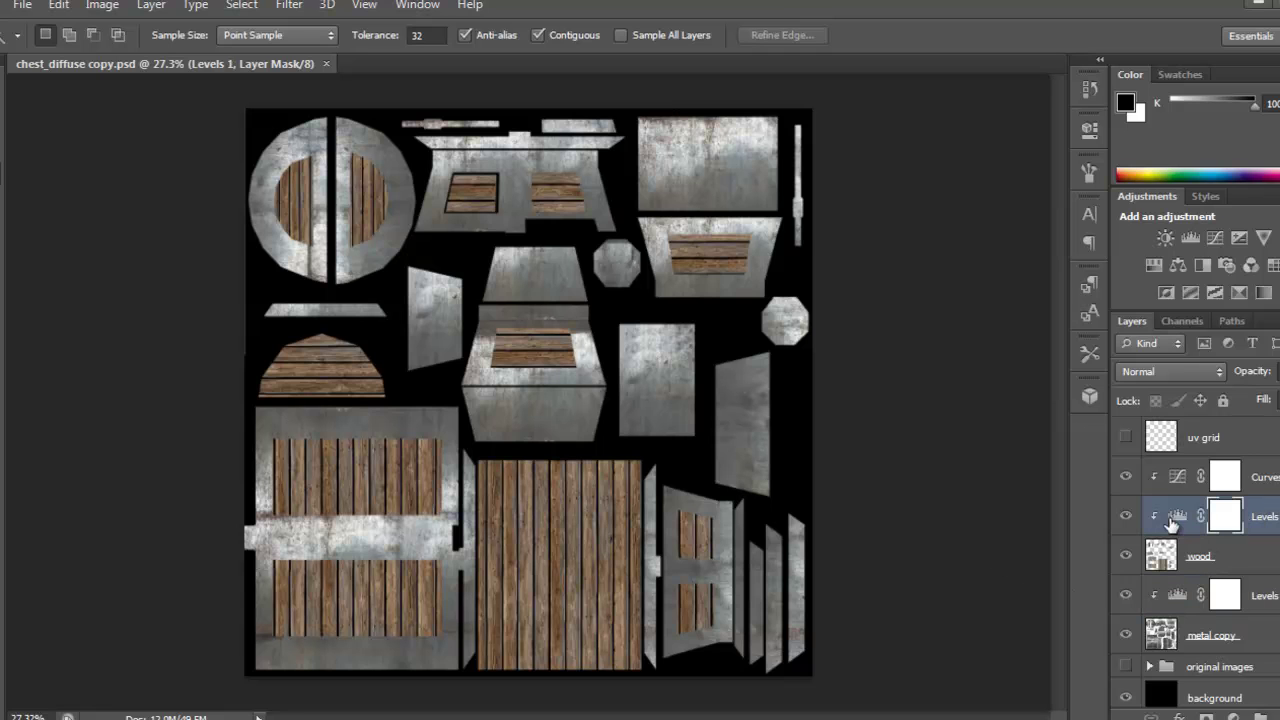
double_click(1177, 515)
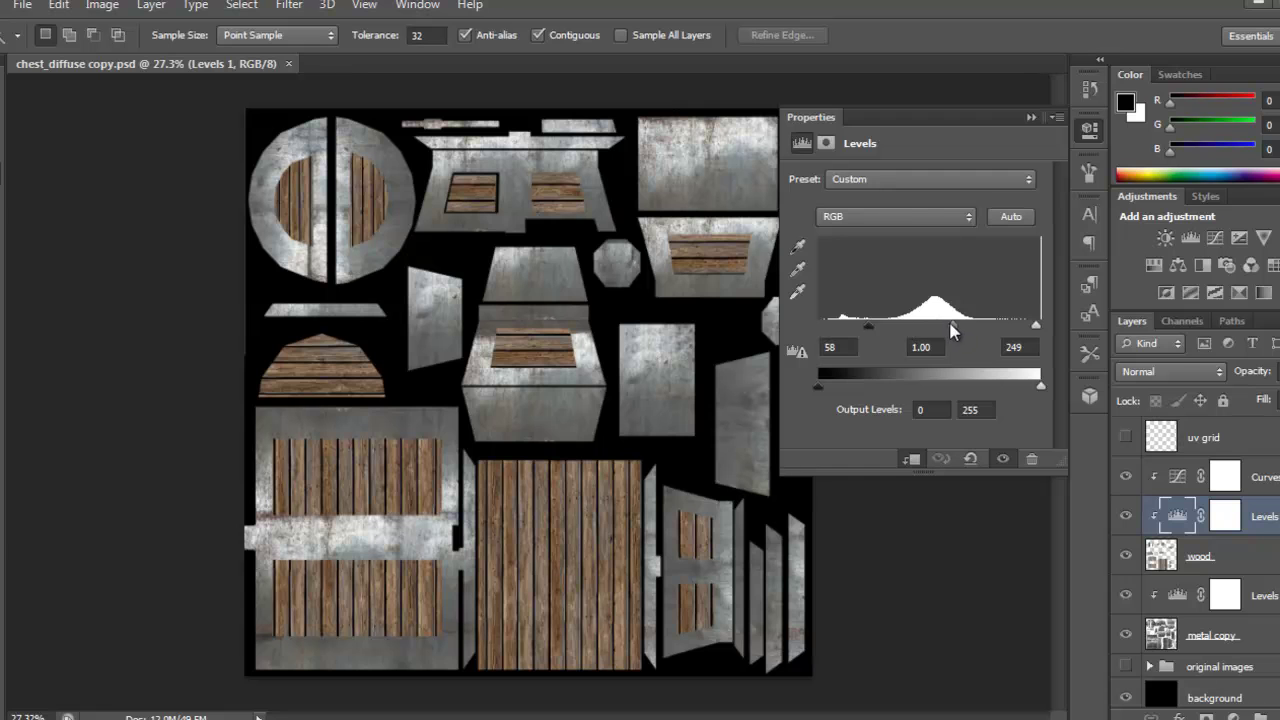
left_click_drag(954, 326, 962, 324)
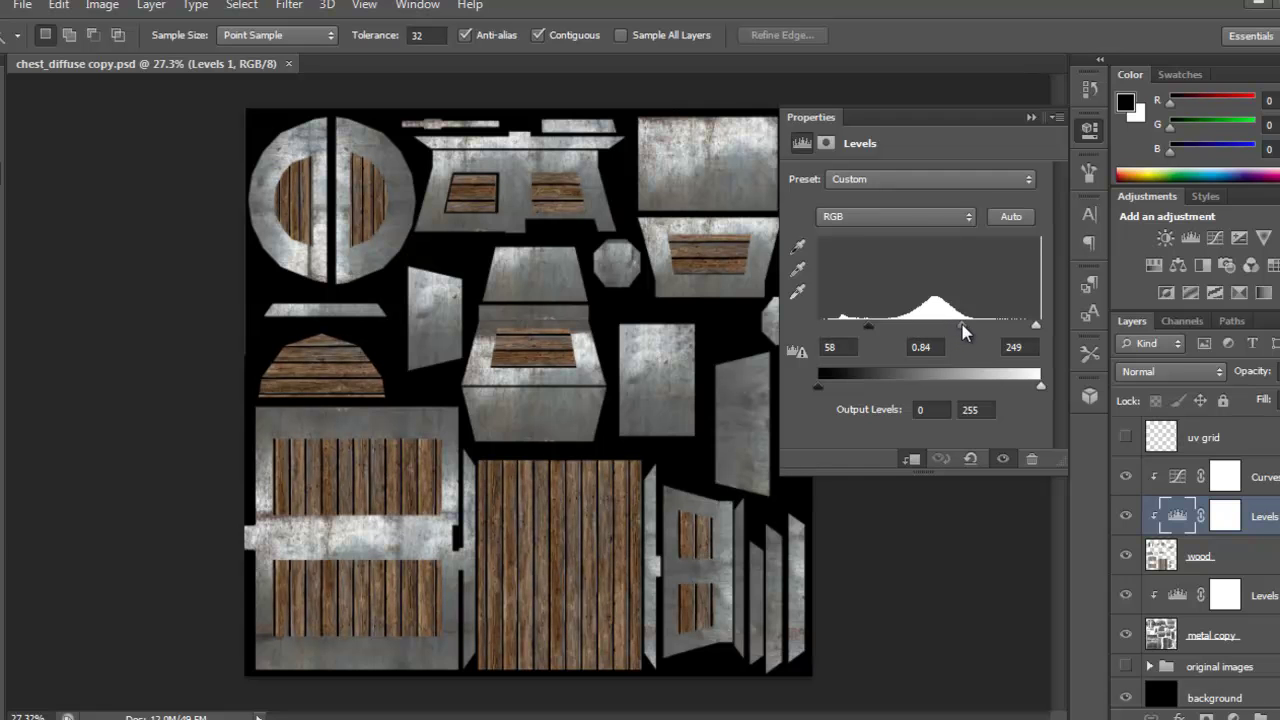
left_click_drag(1035, 325, 1024, 325)
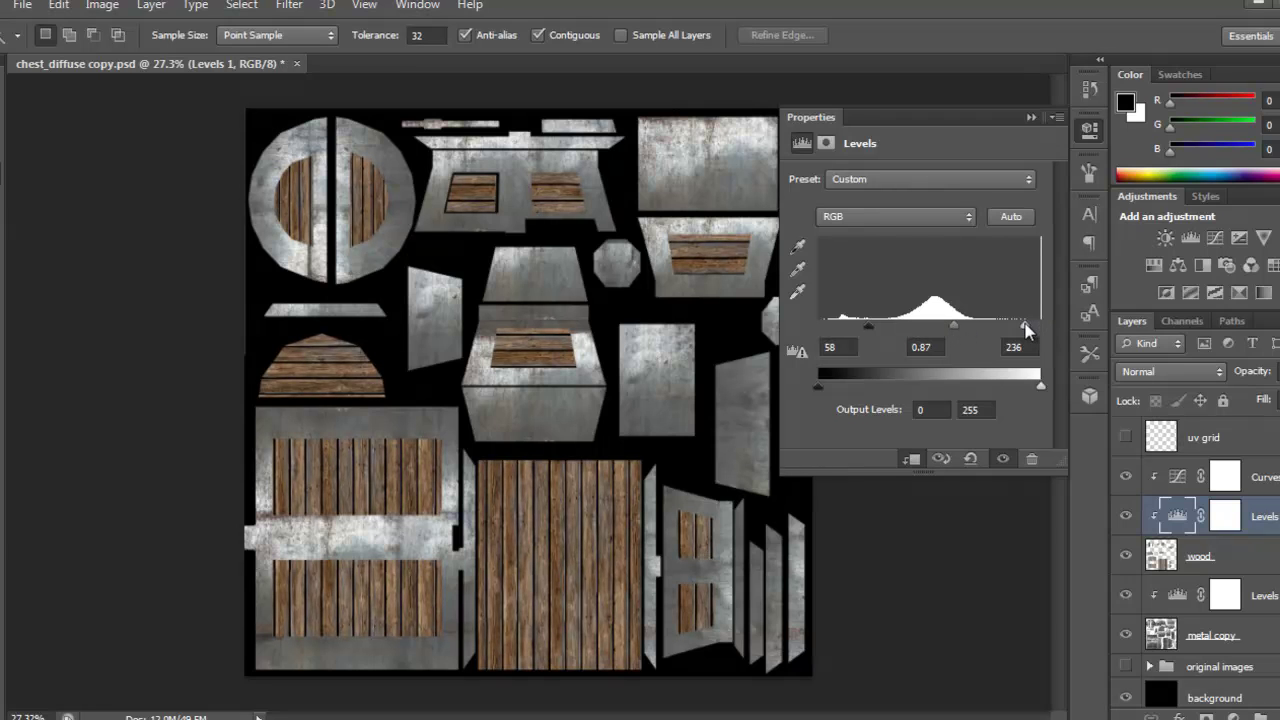
left_click(1126, 516)
left_click(1126, 516)
left_click(1032, 119)
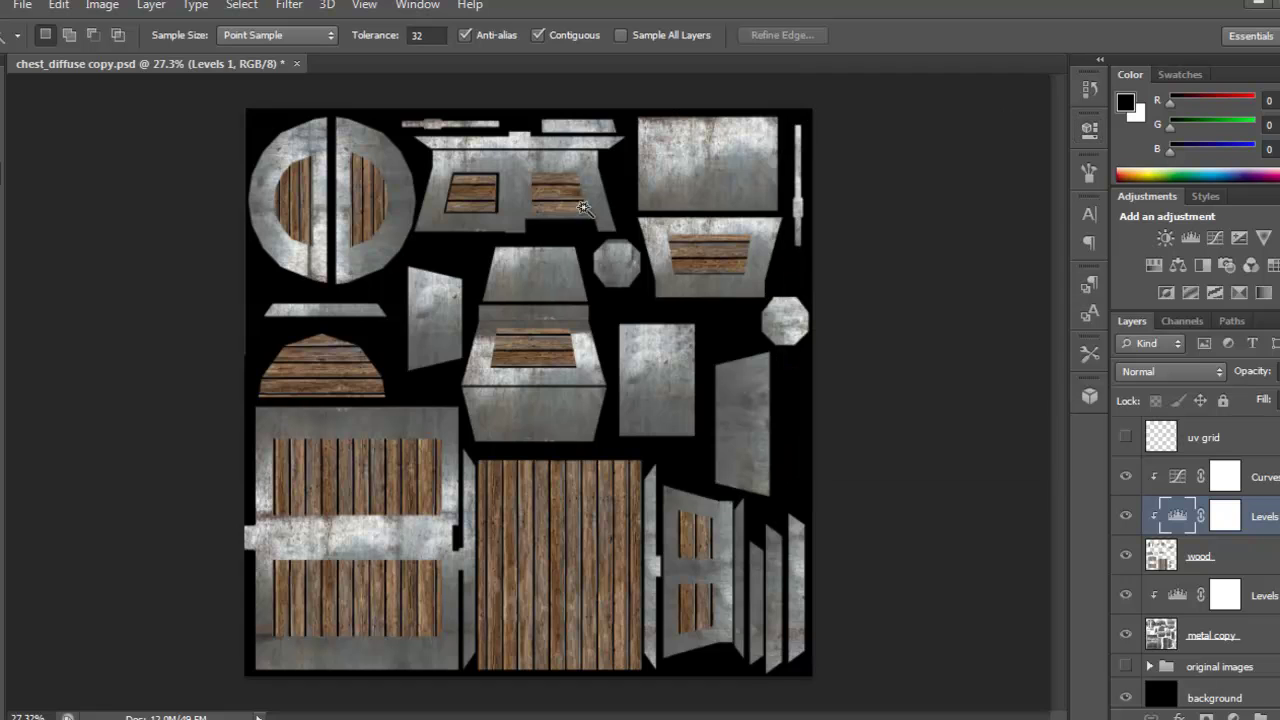
- Show the UV grid and add a new empty layer above the wood's Curves adjustment
left_click_drag(529, 206, 645, 257)
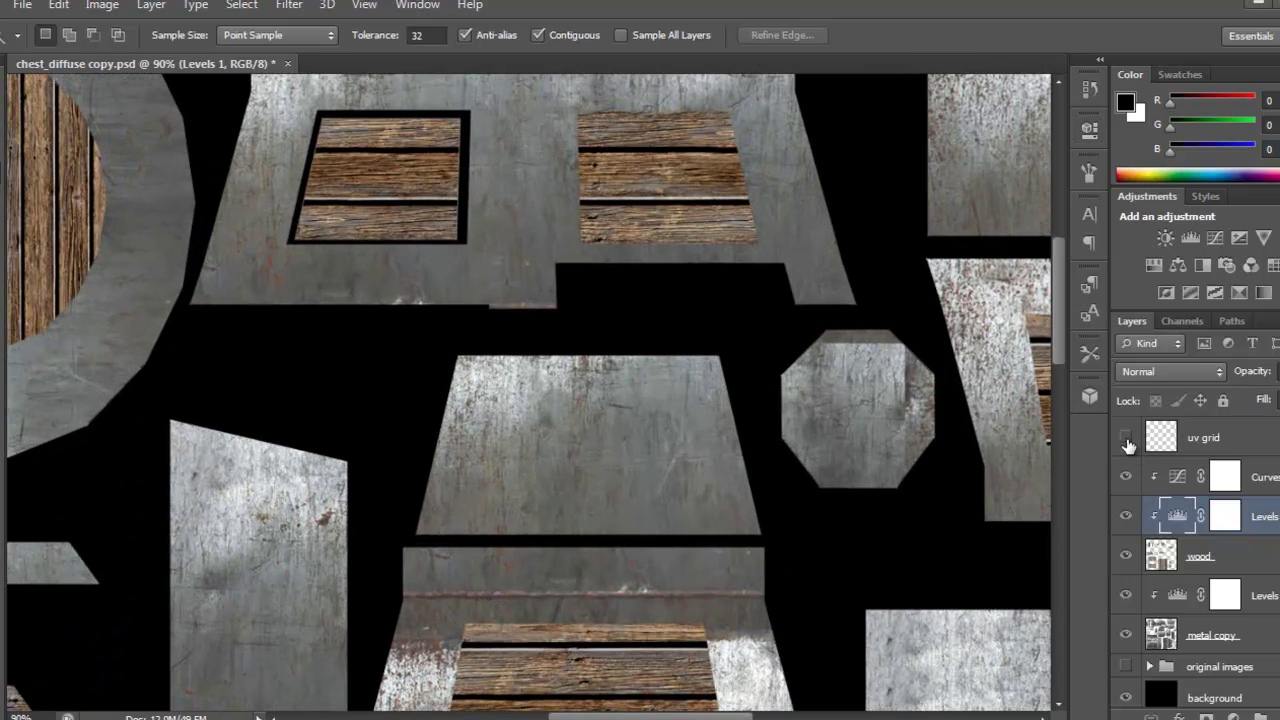
left_click(1126, 438)
left_click_drag(563, 318, 807, 445)
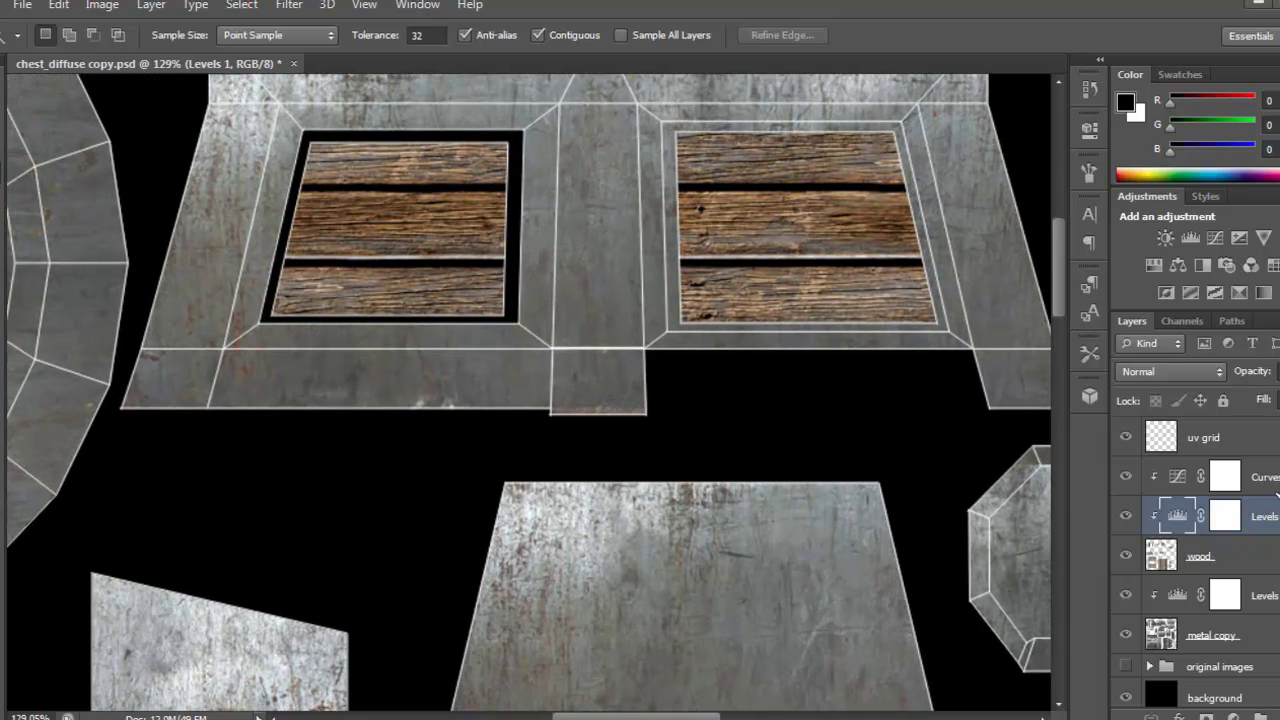
left_click(1274, 485)
key("ctrl+shift+alt+n")
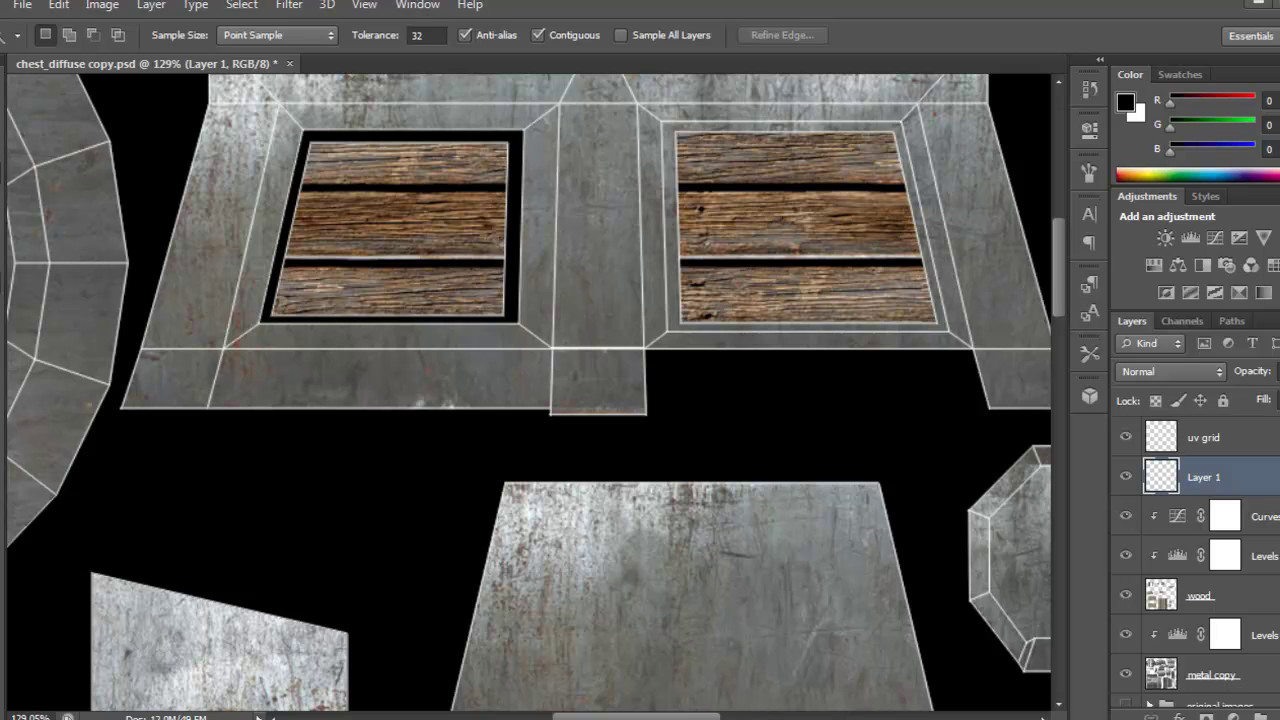
- Paint a round black dot with a 19 px brush on the small lock plate below the chest's front panel
key("b")
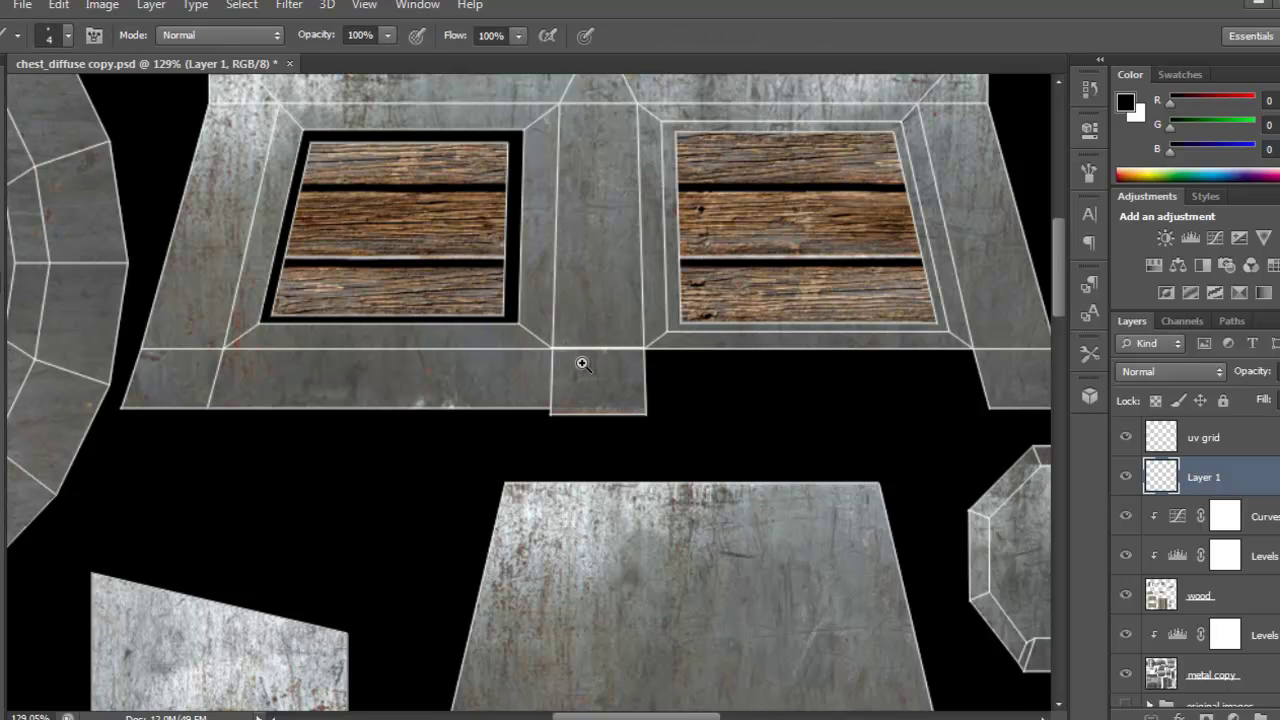
mouse_move(582, 368)
left_mouse_down()
mouse_move(635, 396)
mouse_move(611, 388)
left_mouse_up()
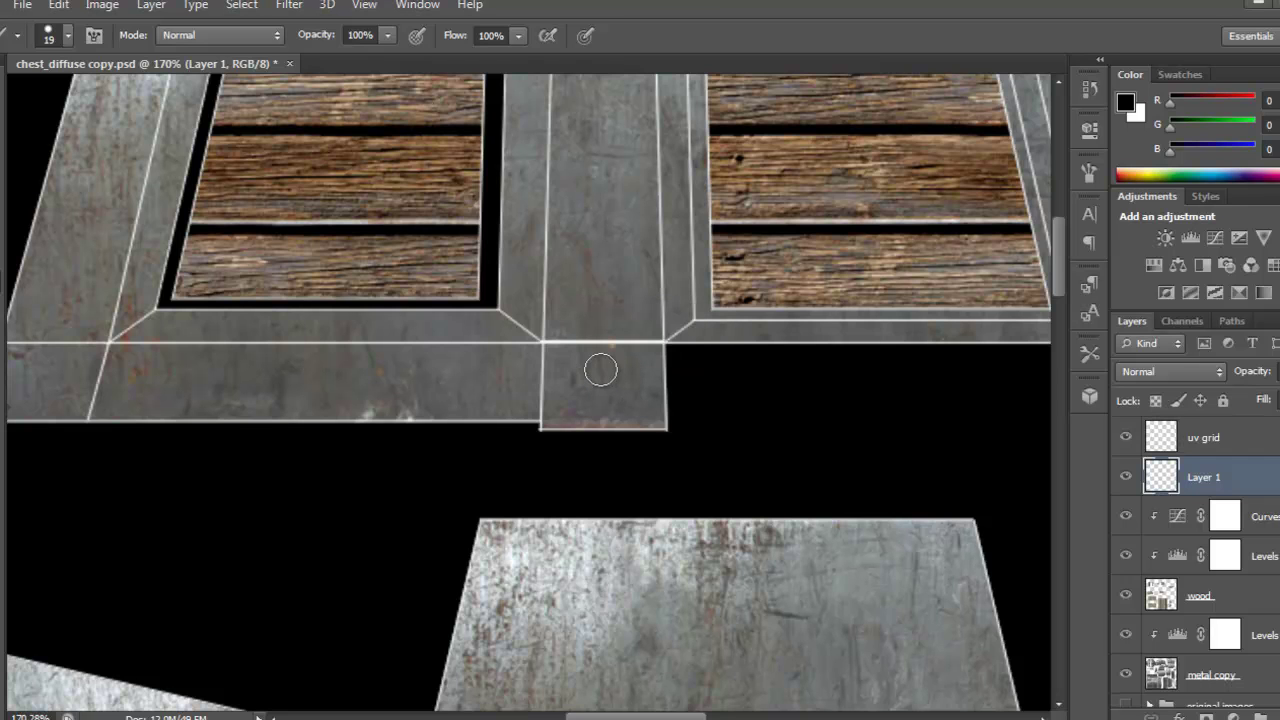
left_click(601, 368)
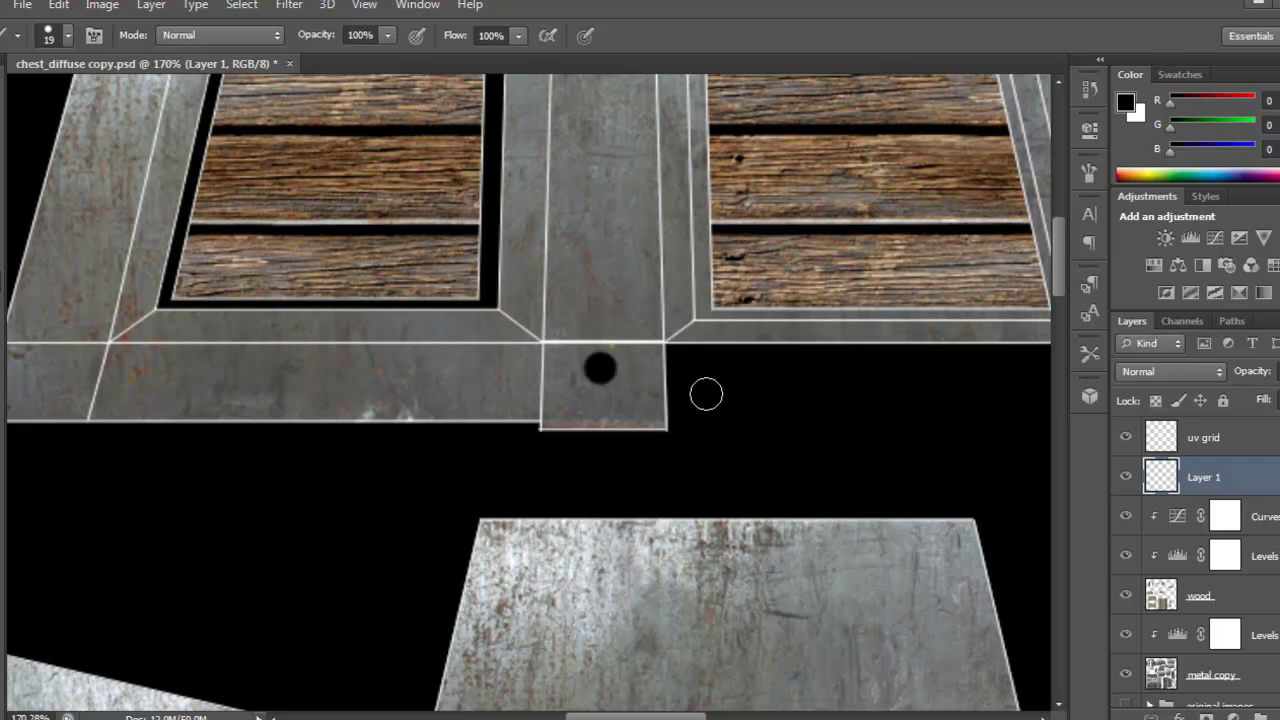
right_click(601, 416, "ctrl")
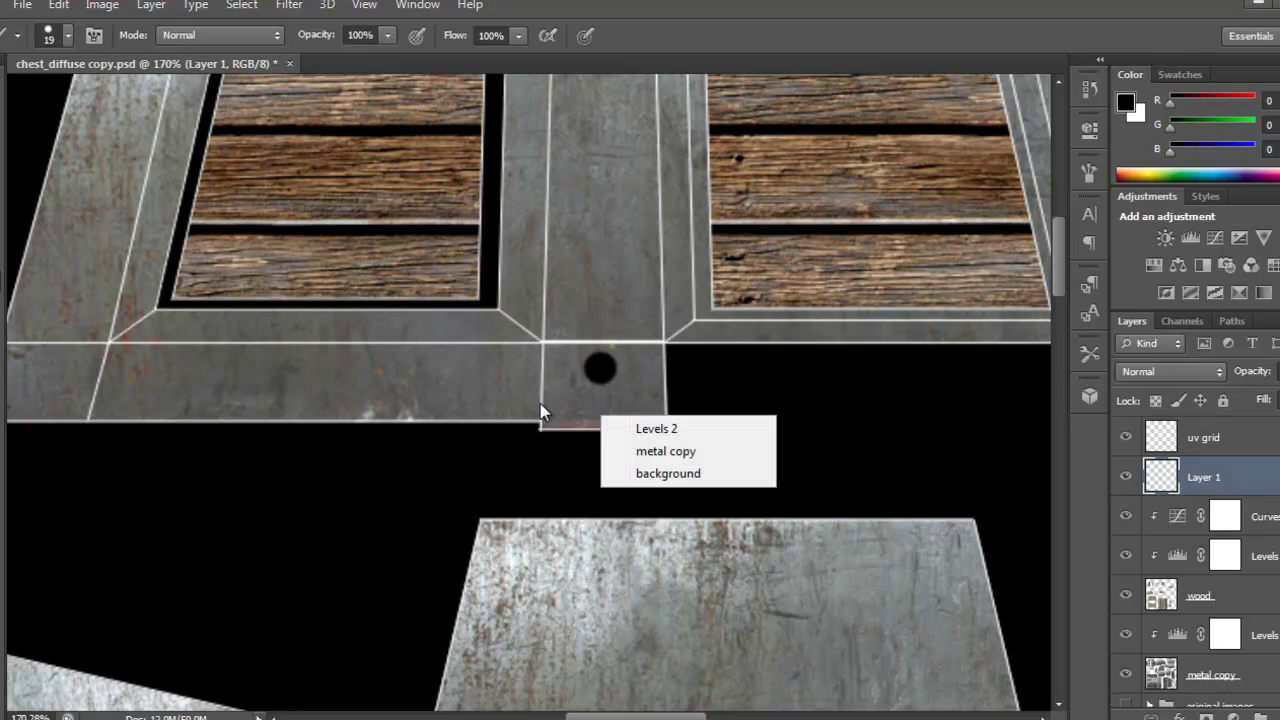
key("Escape")
- Complete the keyhole by filling a polygonal trapezoid selection below the black dot with black, then deselect it
scroll(608, 411, "up", 3)
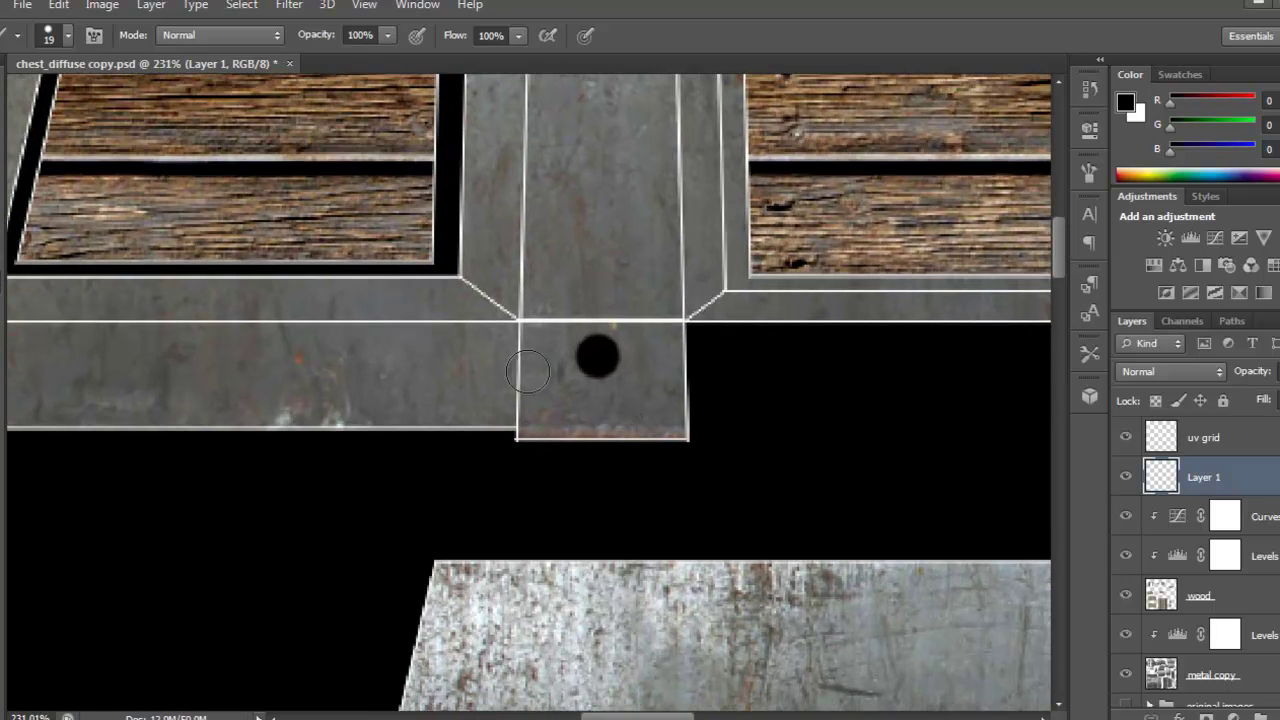
key("l")
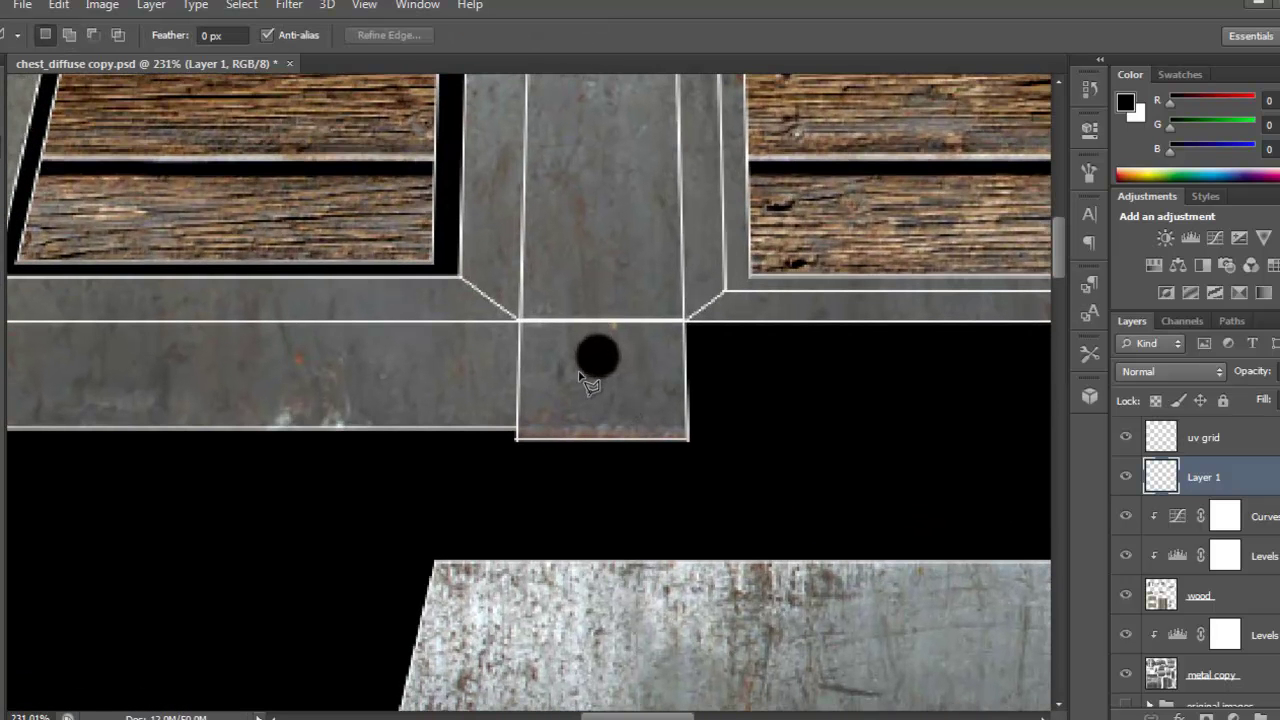
left_click(585, 367)
left_click(563, 420)
left_click(636, 419)
left_click(592, 366)
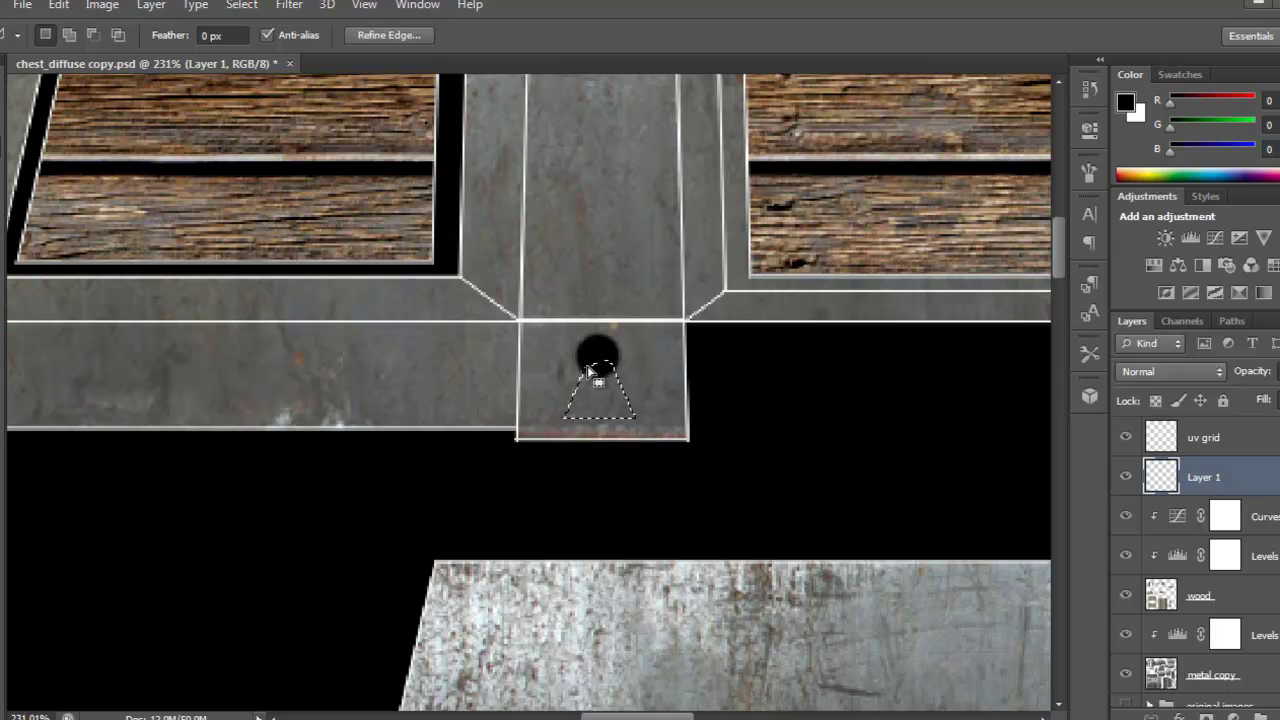
key("ctrl+BackSpace")
key("ctrl+z")
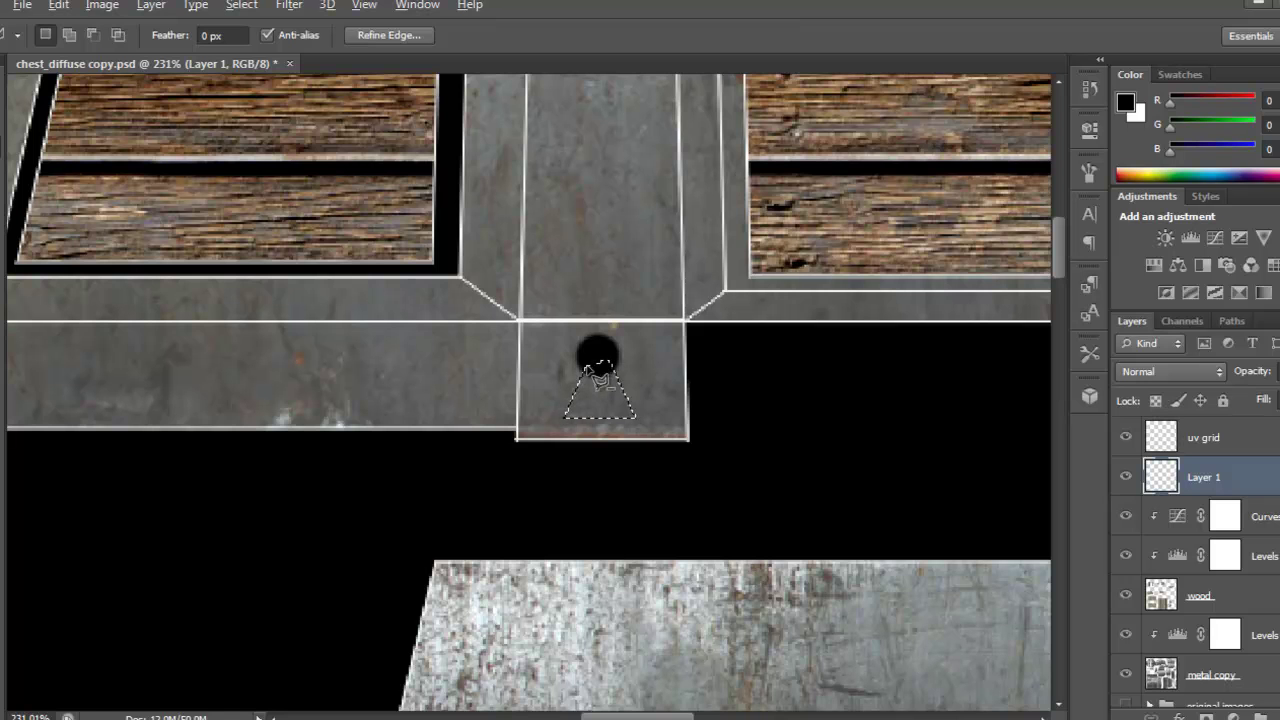
key("alt+BackSpace")
key("ctrl+d")
- Lower the opacity of the keyhole layer slightly so some metal shows through
scroll(780, 391, "down", 3)
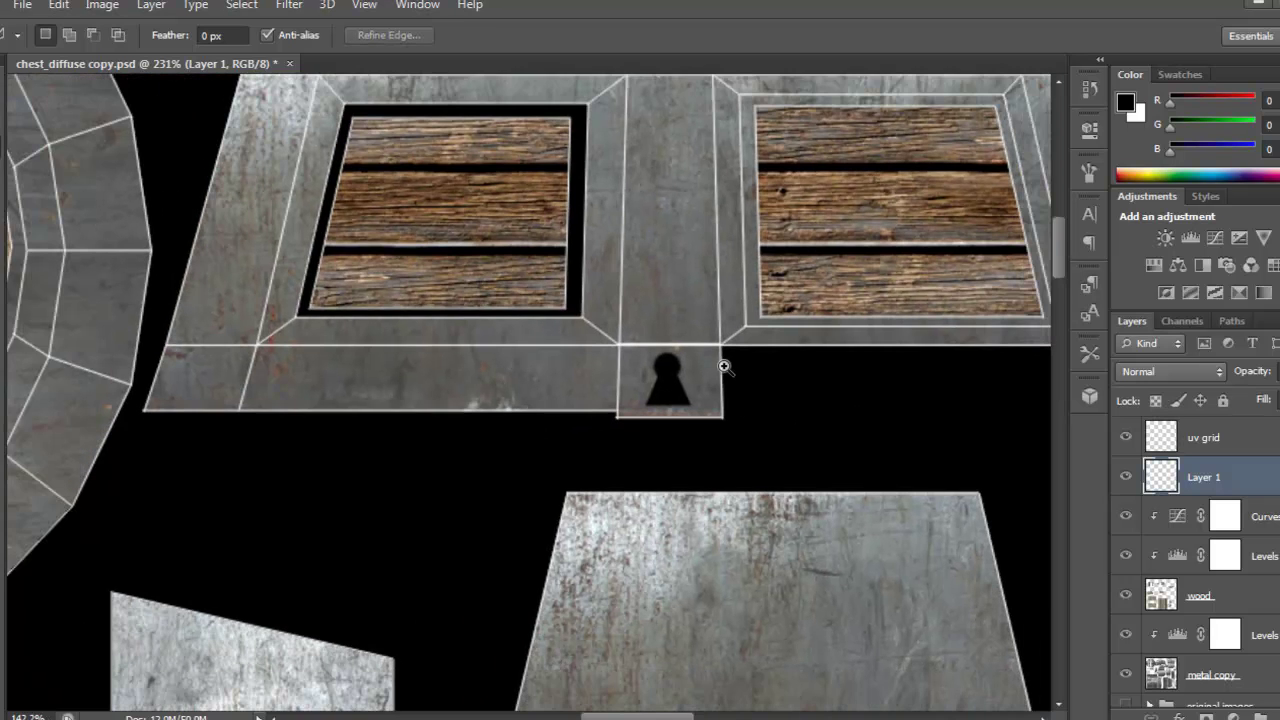
left_click(1279, 371)
left_click_drag(1279, 398, 1279, 401)
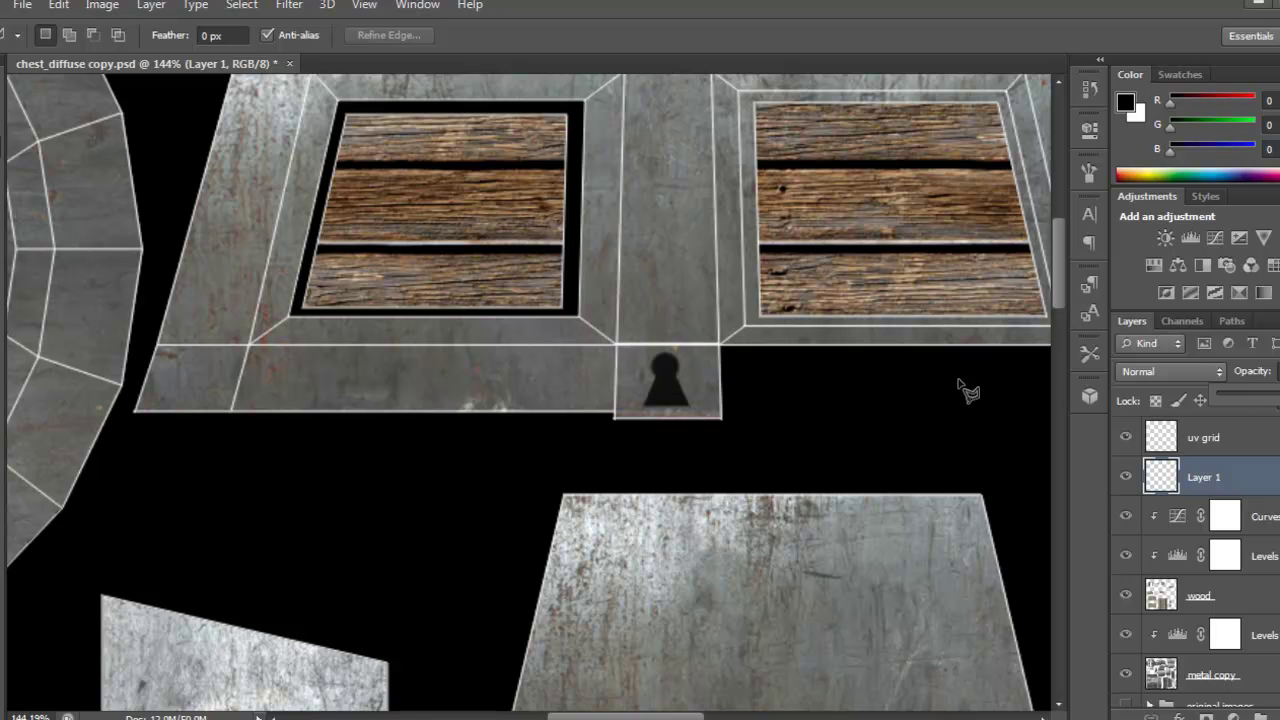
- Add an Outer Glow effect with 49% opacity to the keyhole layer
scroll(743, 368, "up", 3)
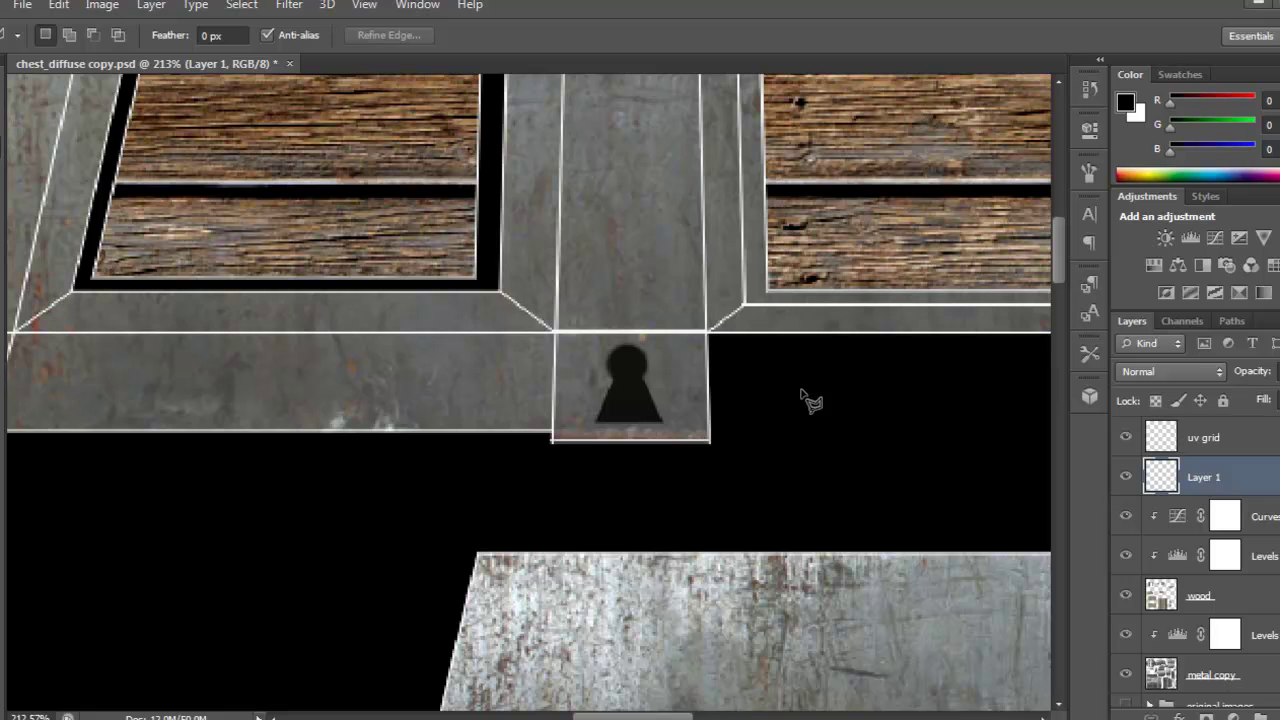
left_click(1186, 715)
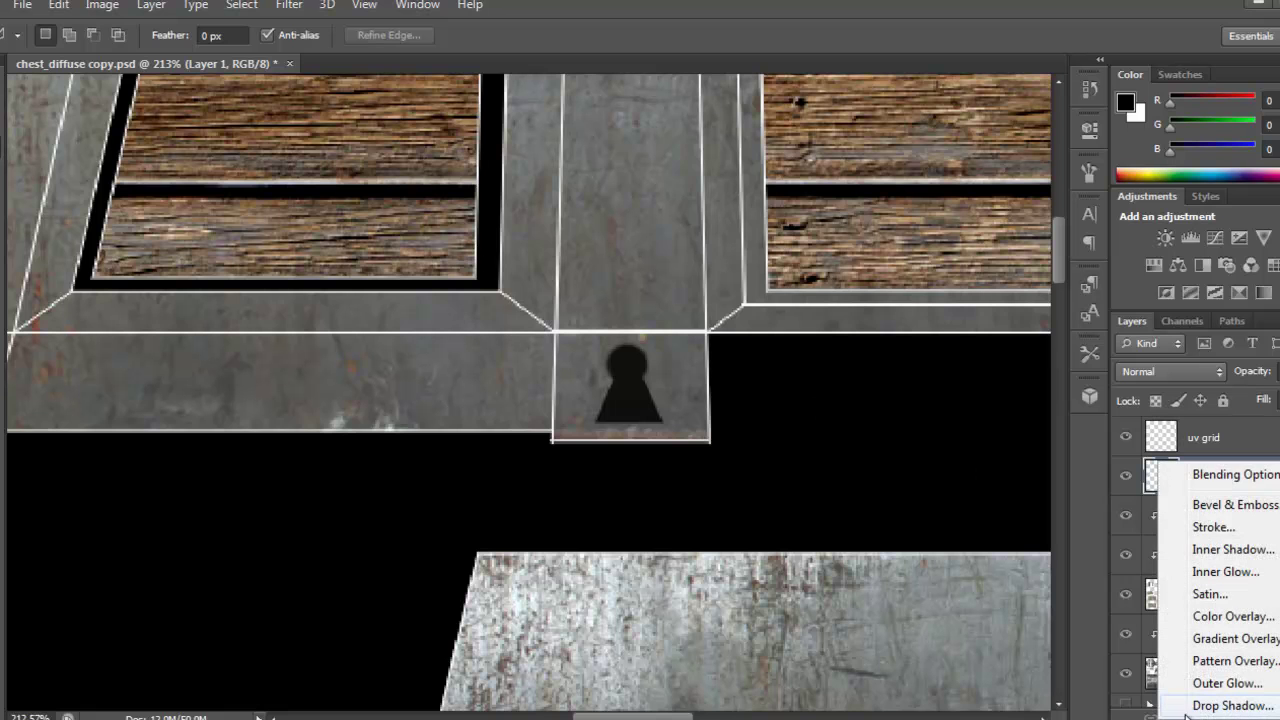
left_click(1205, 687)
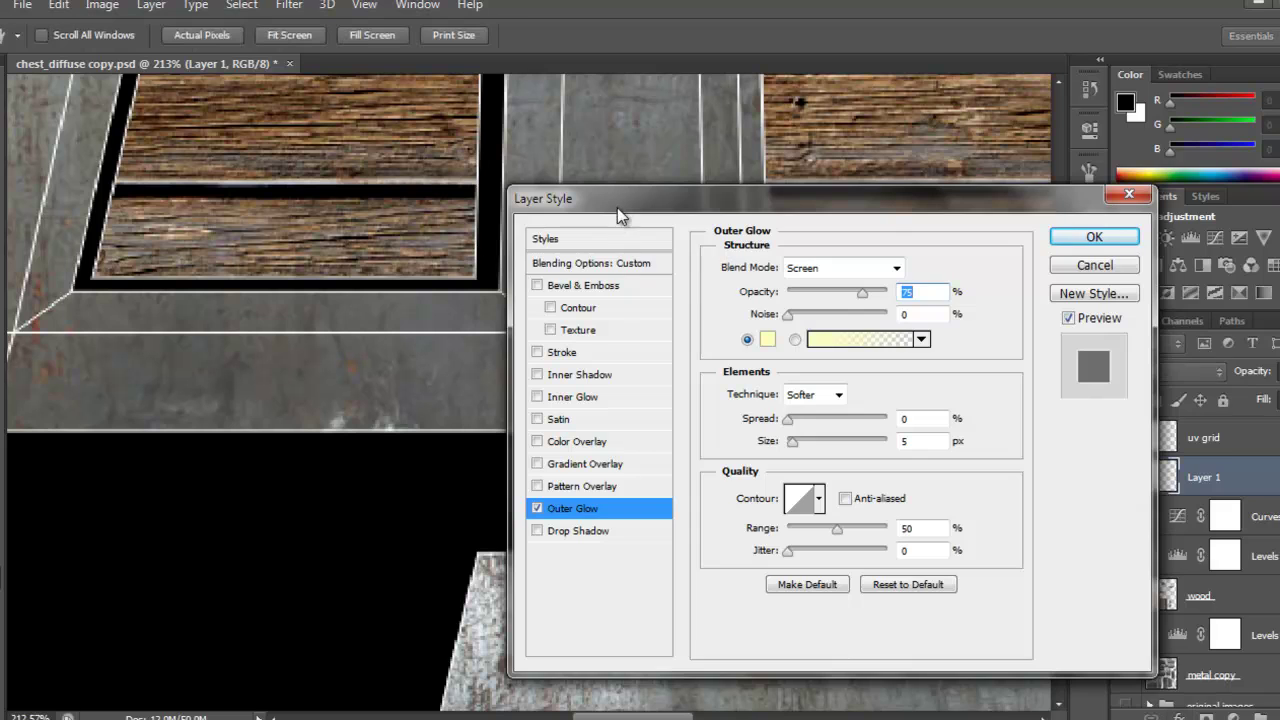
left_click_drag(626, 148, 906, 167)
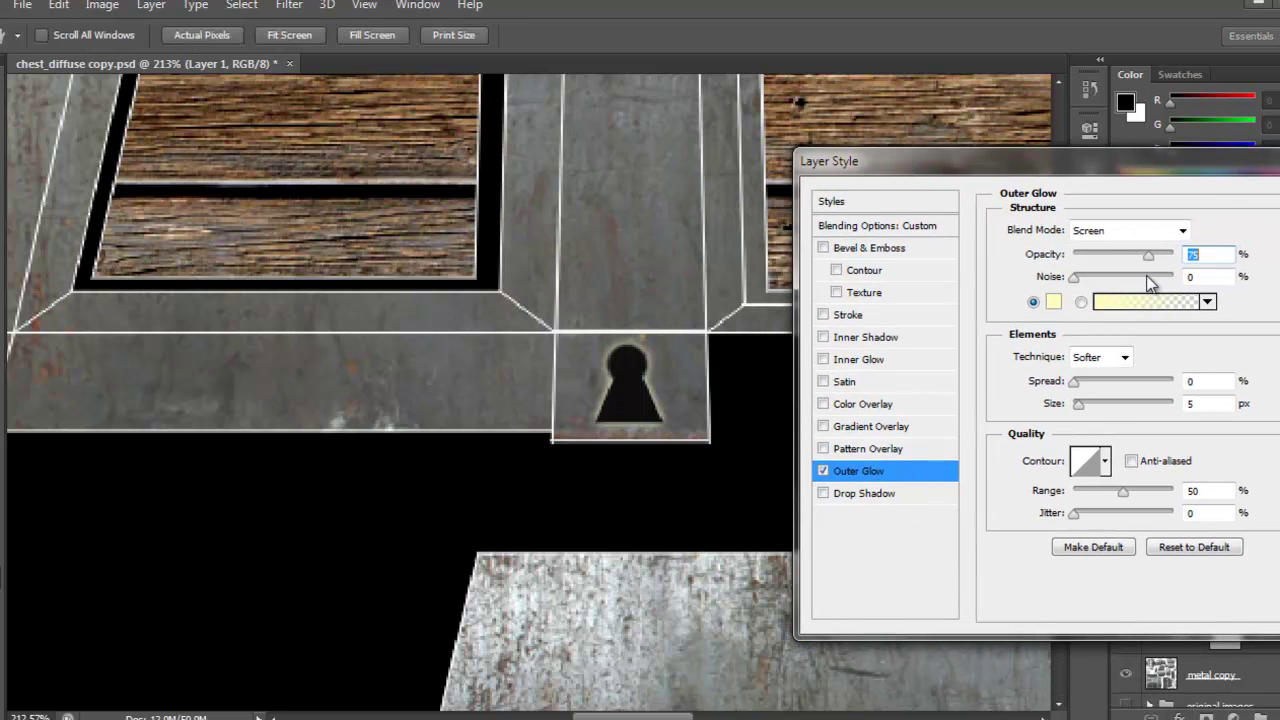
left_click_drag(1149, 256, 1115, 260)
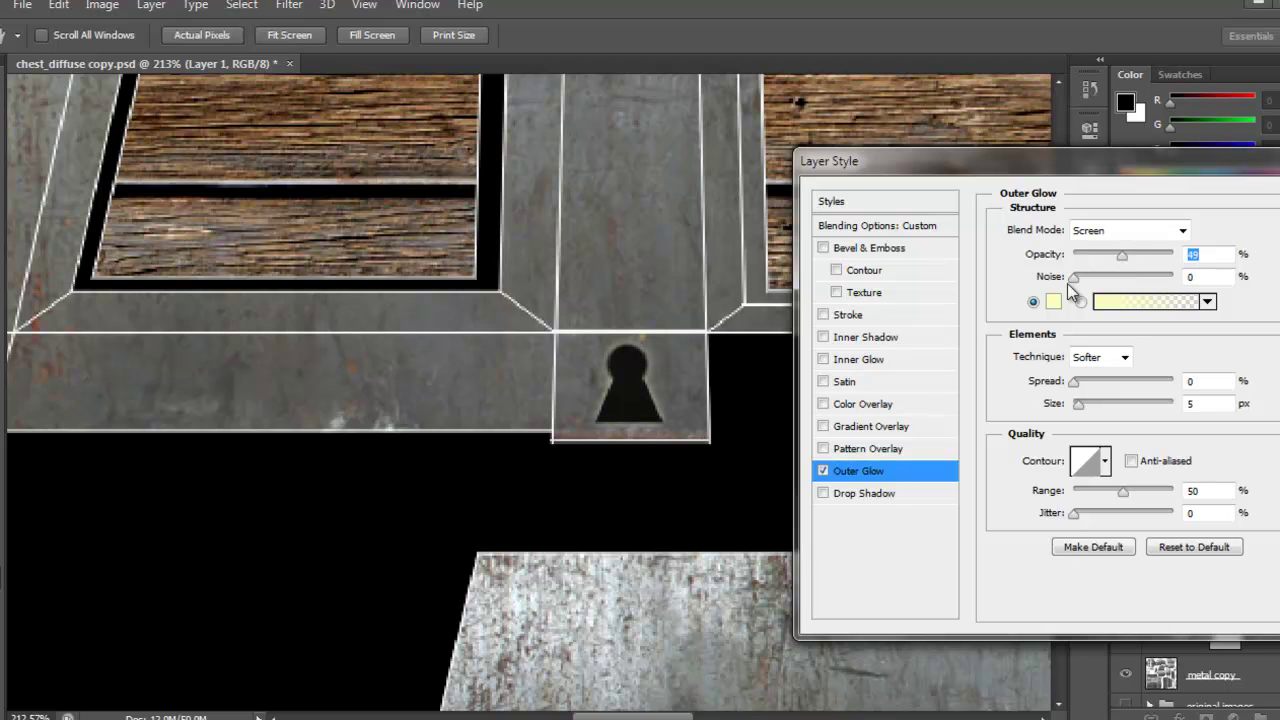
- Add an Inner Shadow with a size of 38 px and a distance of 7 px to the keyhole and apply the layer style
left_click(853, 340)
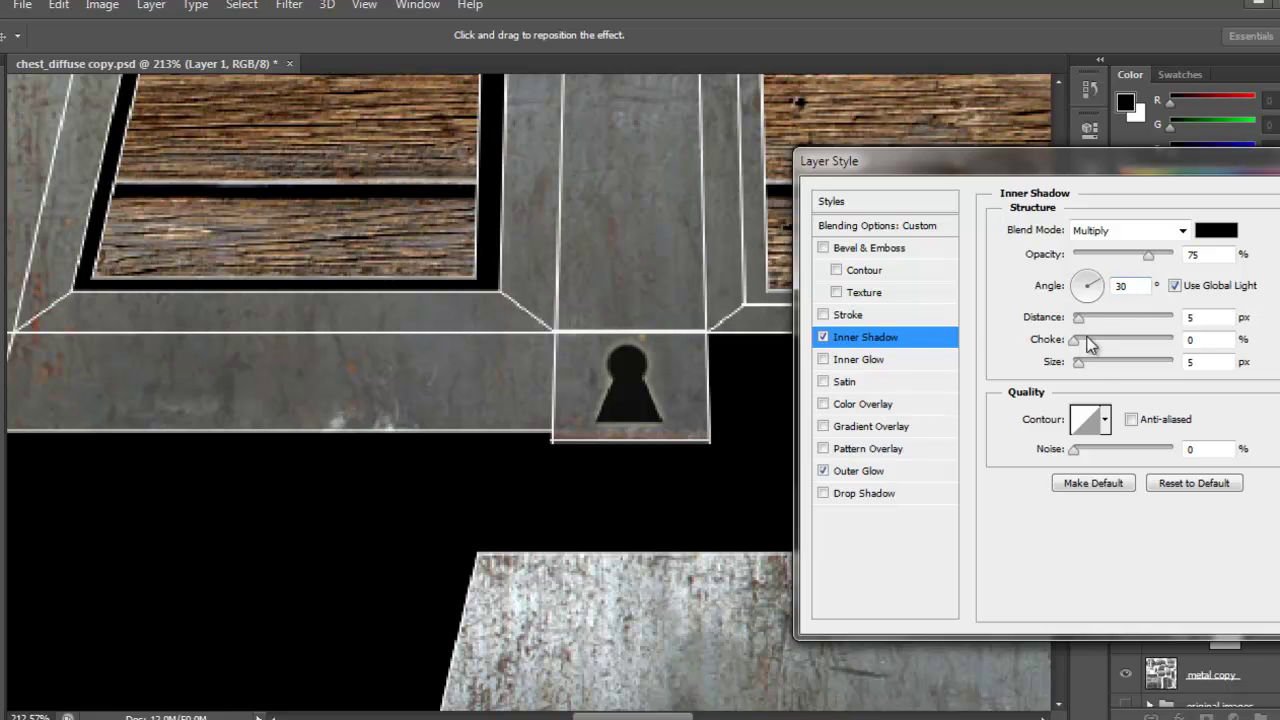
mouse_move(1083, 370)
left_mouse_down()
mouse_move(1103, 371)
mouse_move(1093, 364)
left_mouse_up()
left_click_drag(1079, 318, 1083, 322)
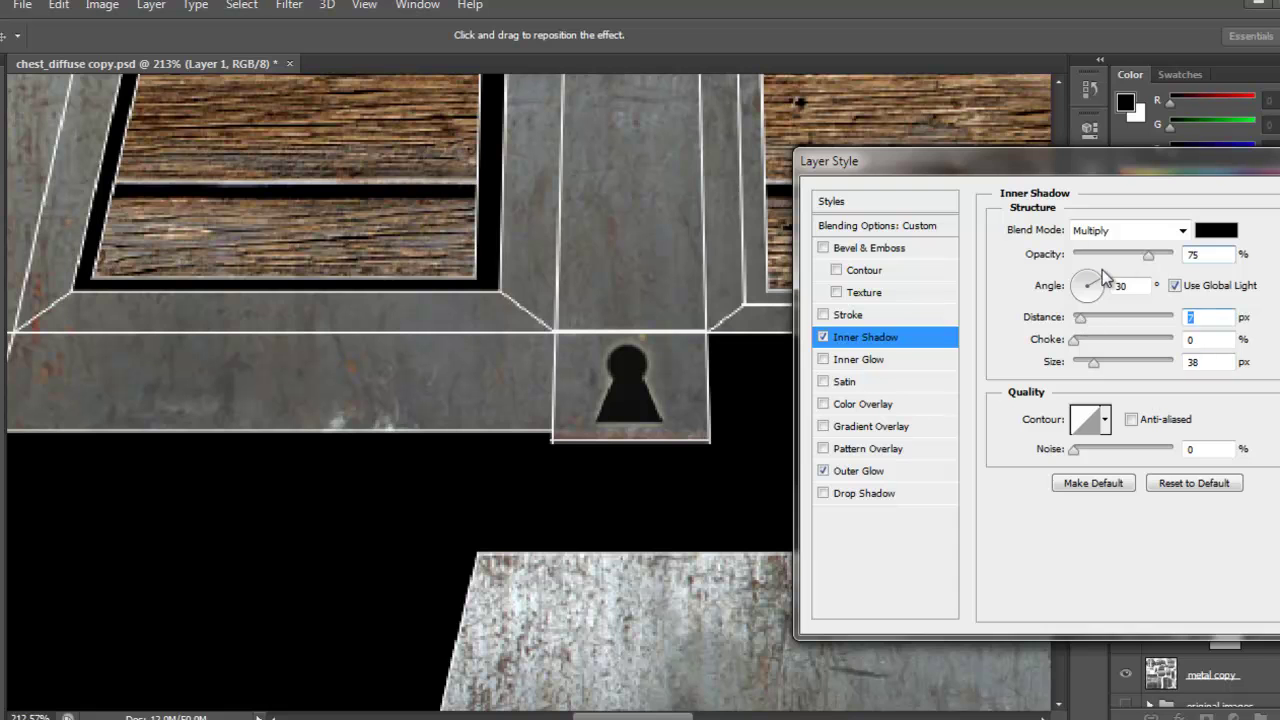
left_click(1279, 202)
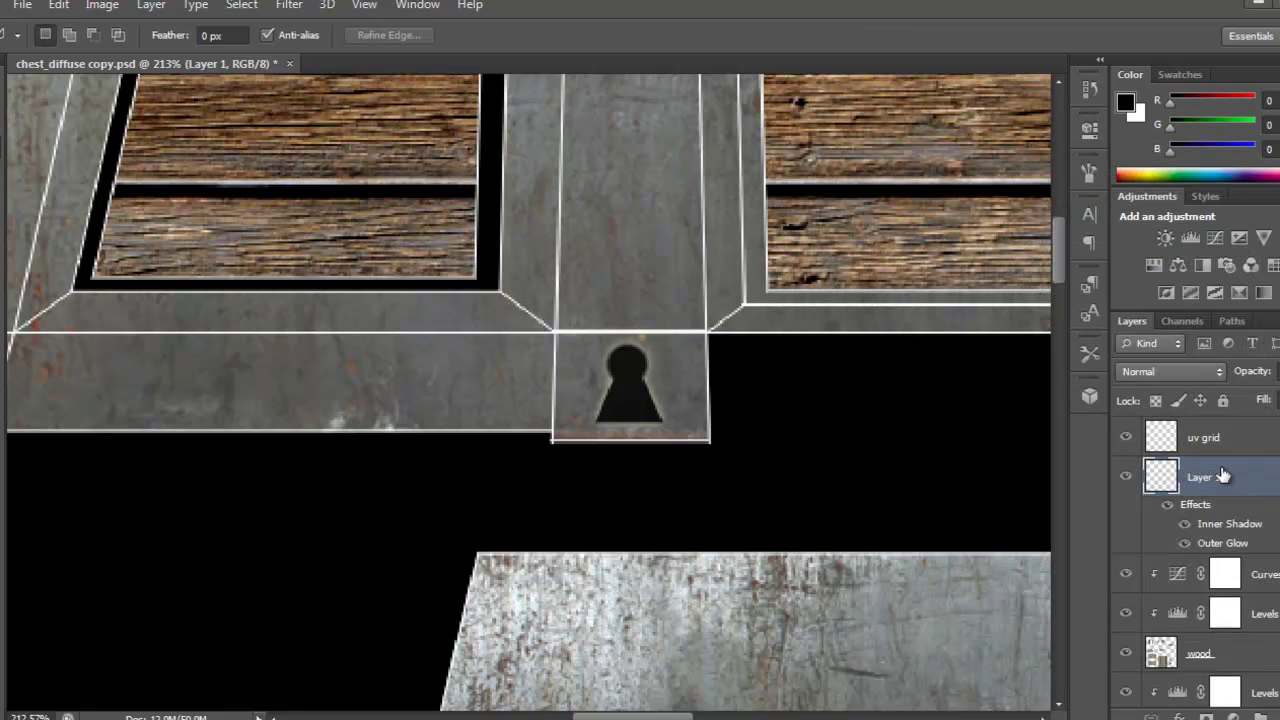
- Fine-tune the opacity of the keyhole layer with its effects applied and check it against the surrounding texture
left_click(1279, 371)
left_click_drag(1274, 400, 1279, 397)
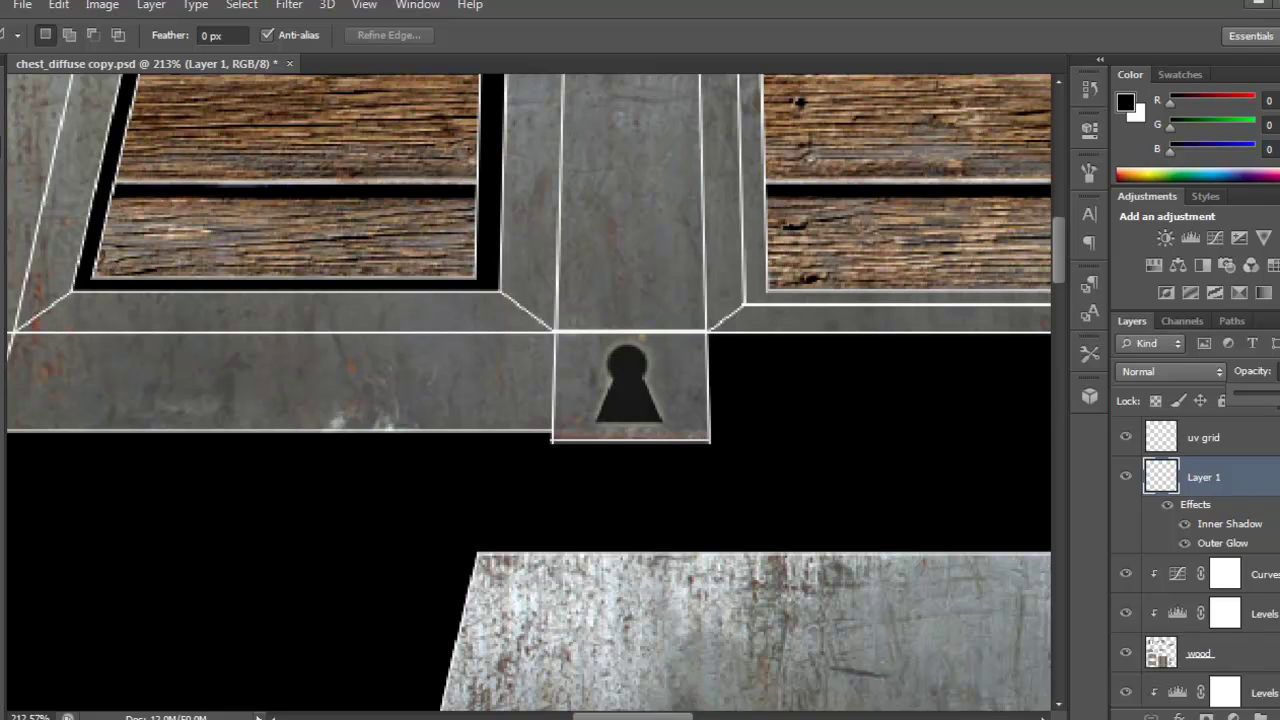
scroll(748, 394, "down", 5)
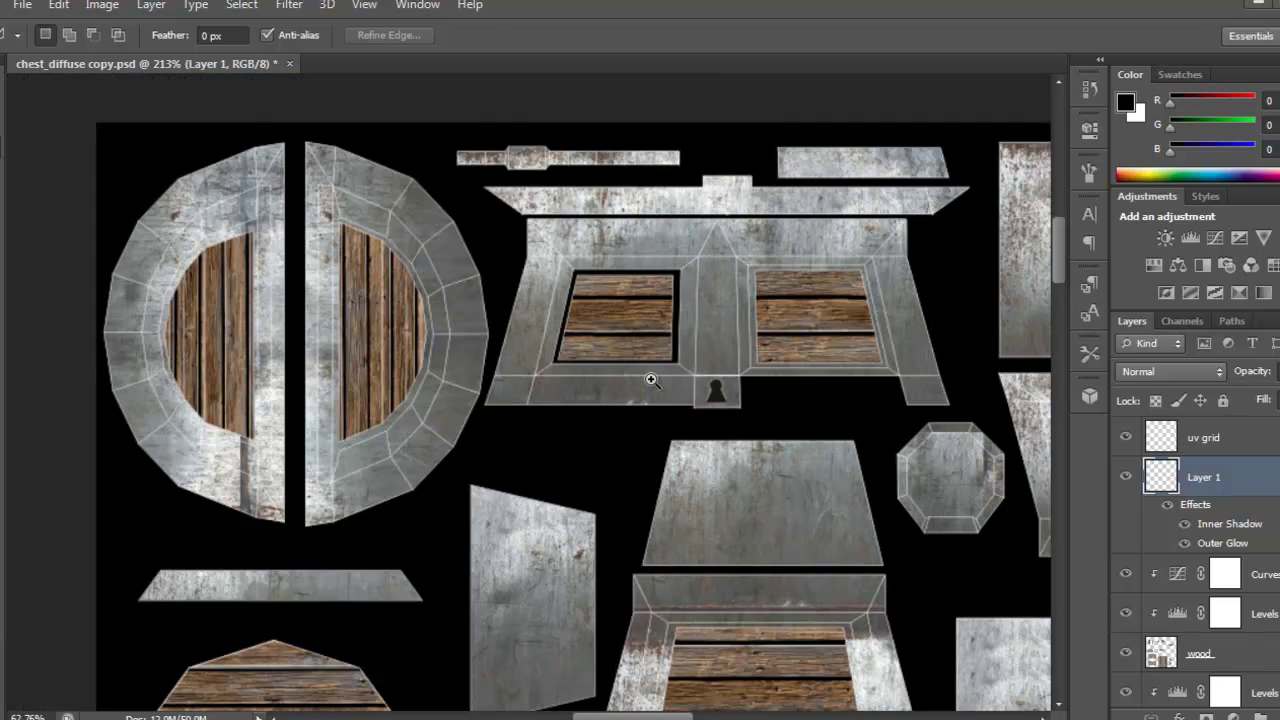
left_click_drag(909, 480, 760, 302)
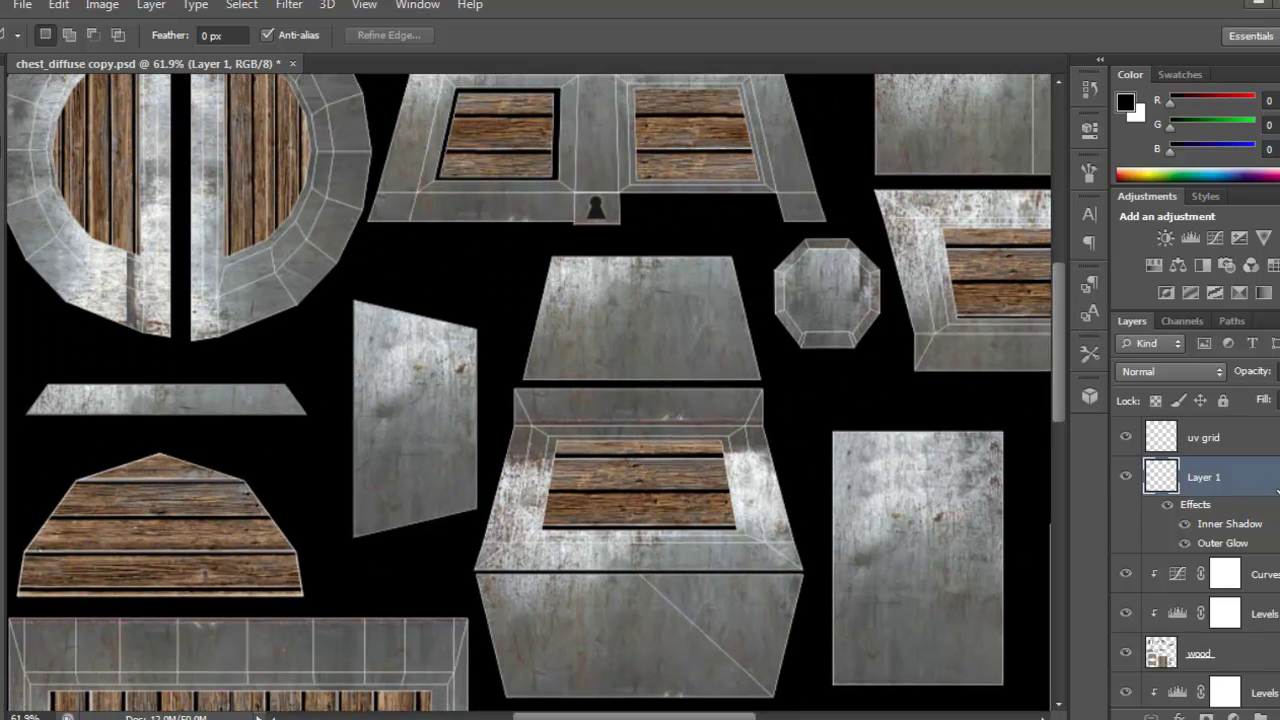
- Collapse the keyhole layer's effects, hide the UV grid and save the texture over the existing chest_diffuse copy PSD with layers
left_click(1276, 477)
left_click(1126, 437)
key("ctrl+0")
key("ctrl+s")
left_click(22, 5)
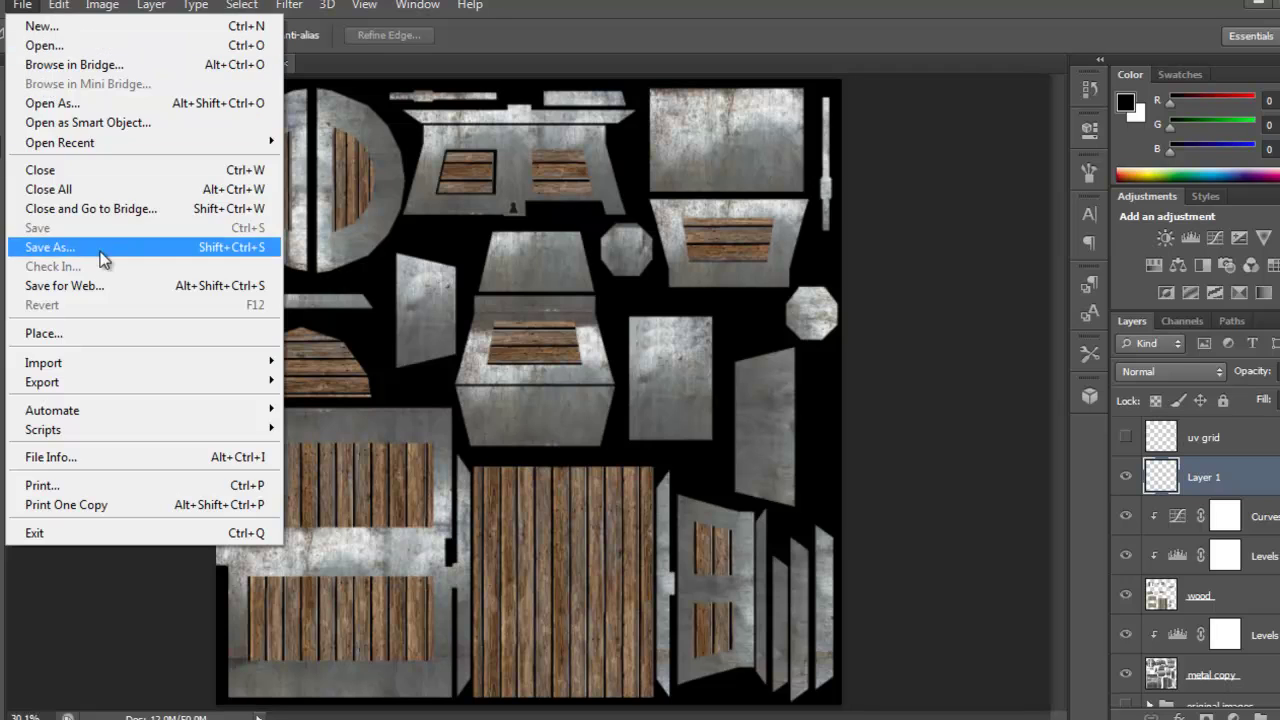
left_click(60, 246)
left_click(1103, 449)
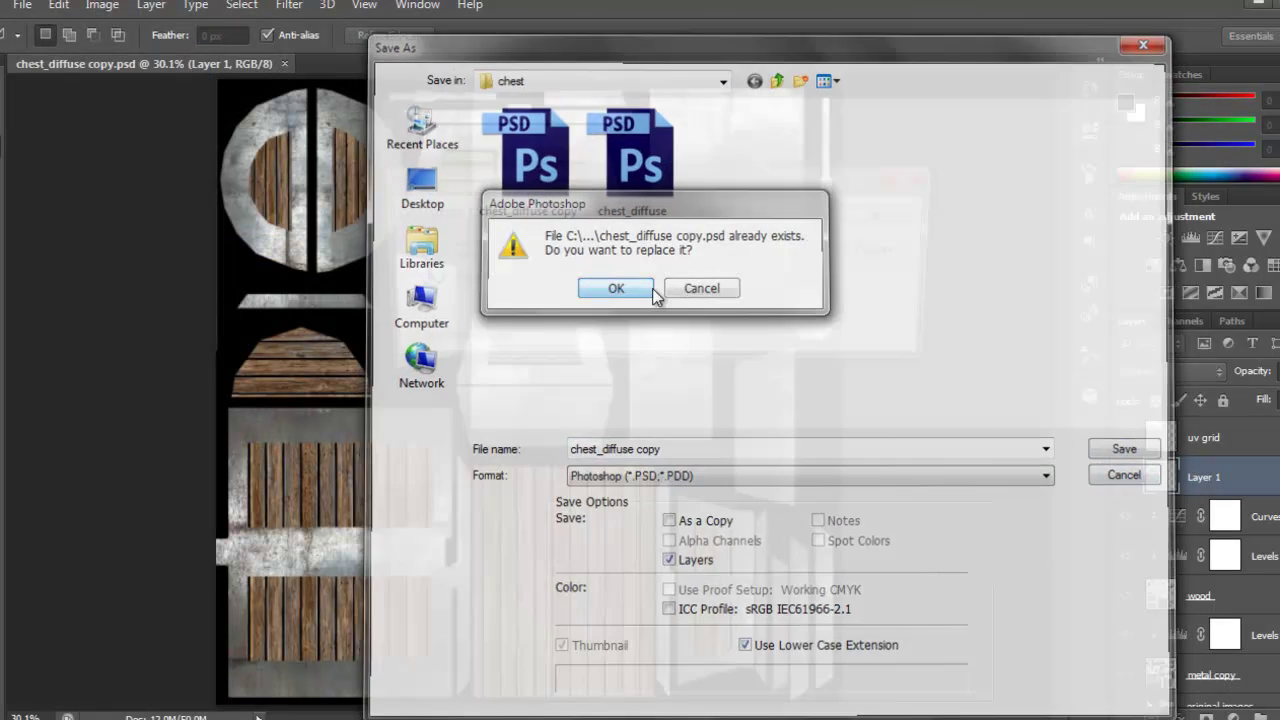
left_click(648, 289)
left_click(886, 214)
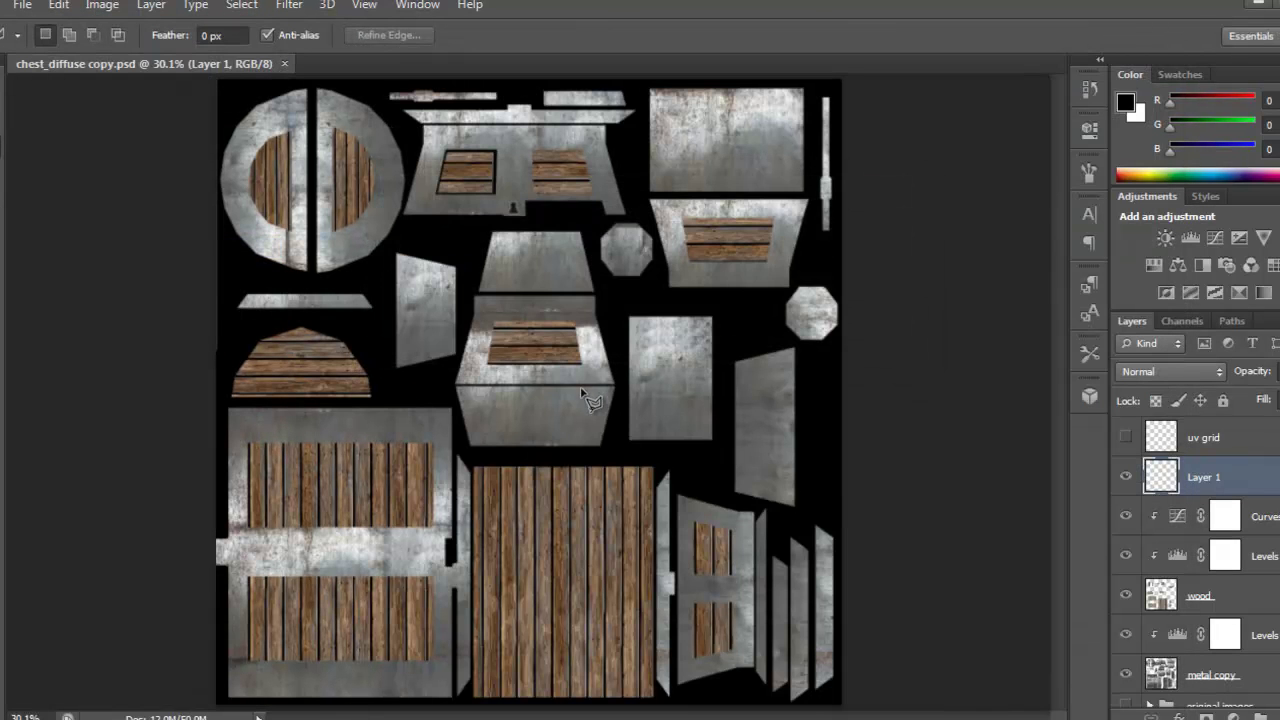
- Switch to Maya, close the UV Texture Editor and select the chest lid to show its chestMat1 material attributes
key("alt+Tab")
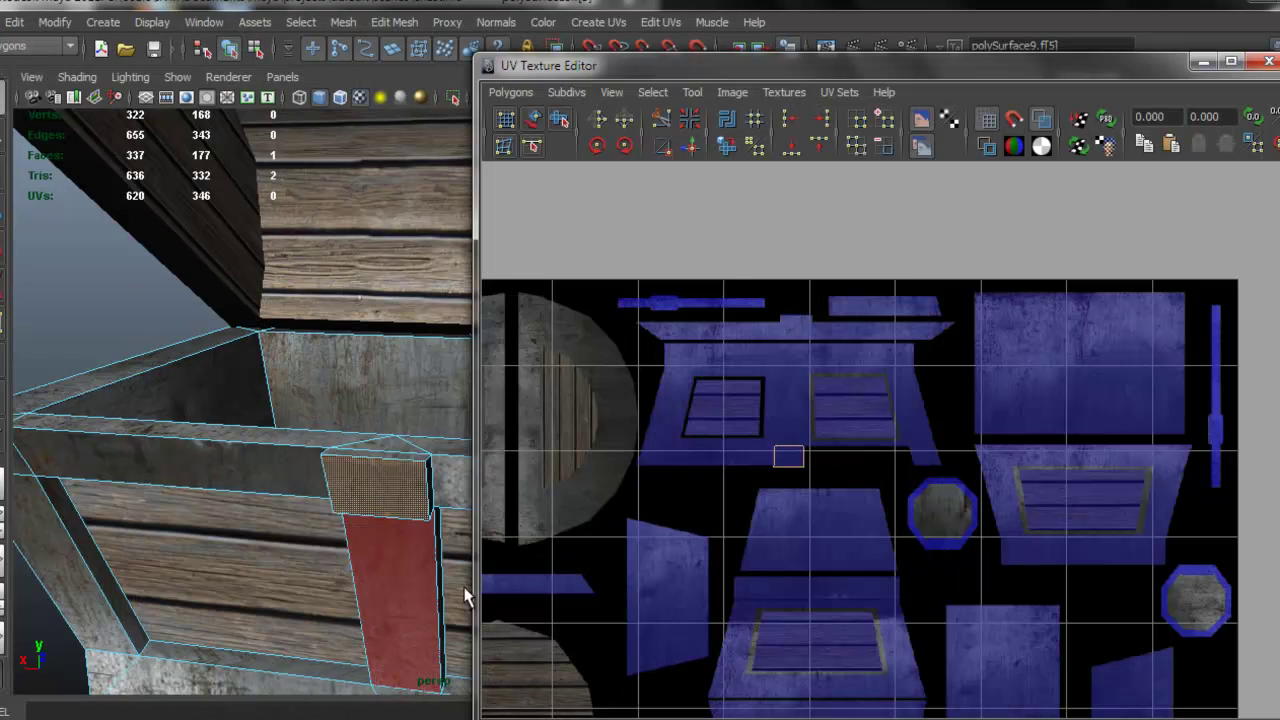
left_click(1268, 61)
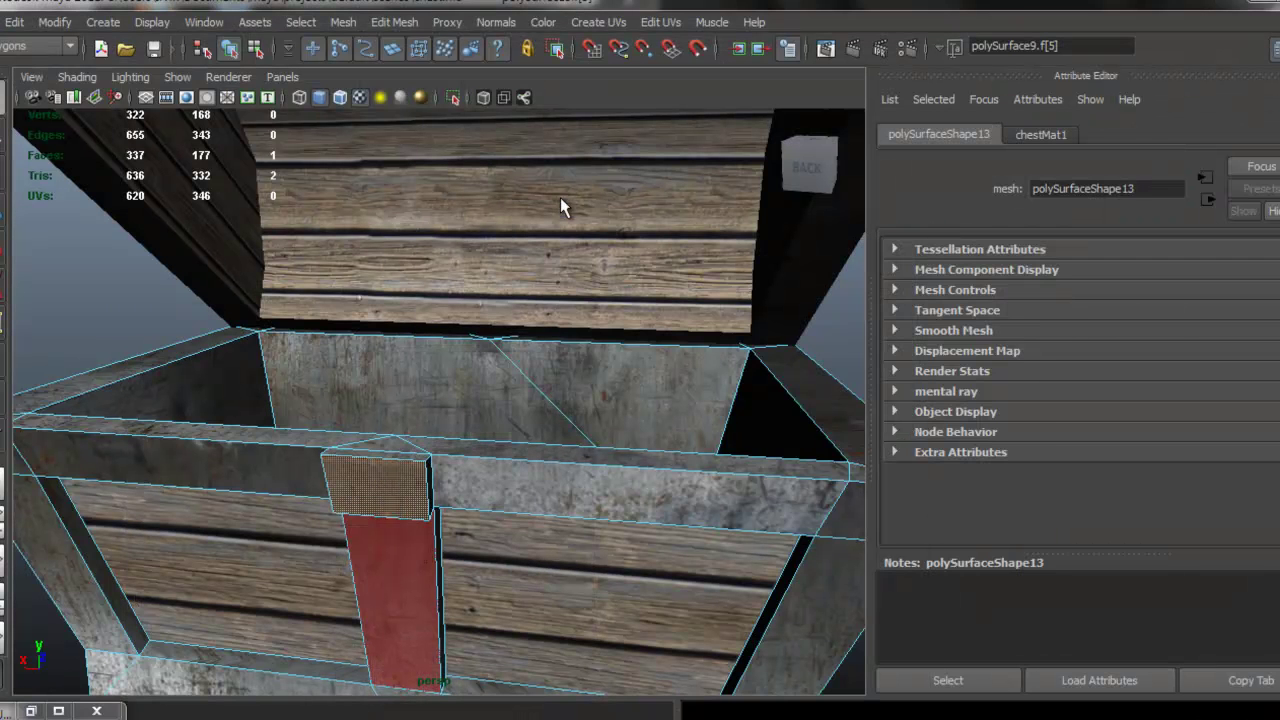
left_click(656, 303)
scroll(656, 303, "down", 5)
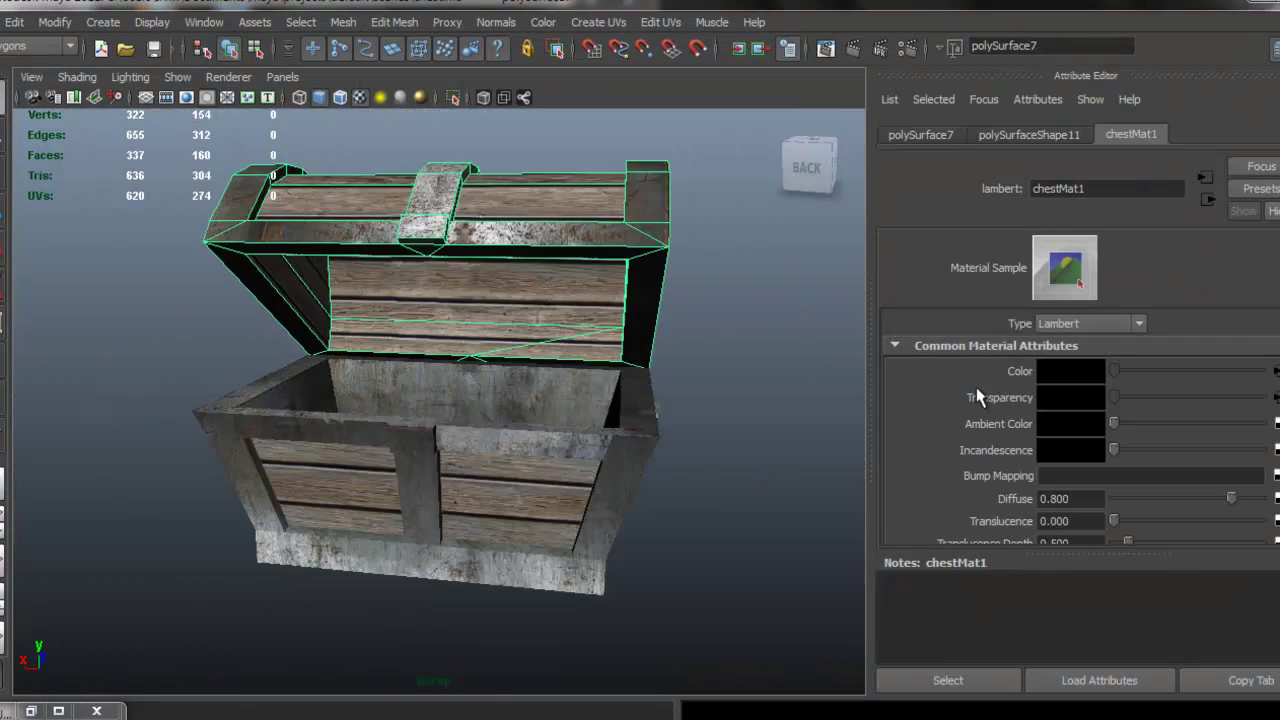
- Open the color texture of chestMat1, reload chest_diffuse copy.psd and inspect the keyhole on the front of the chest
left_click(1275, 373)
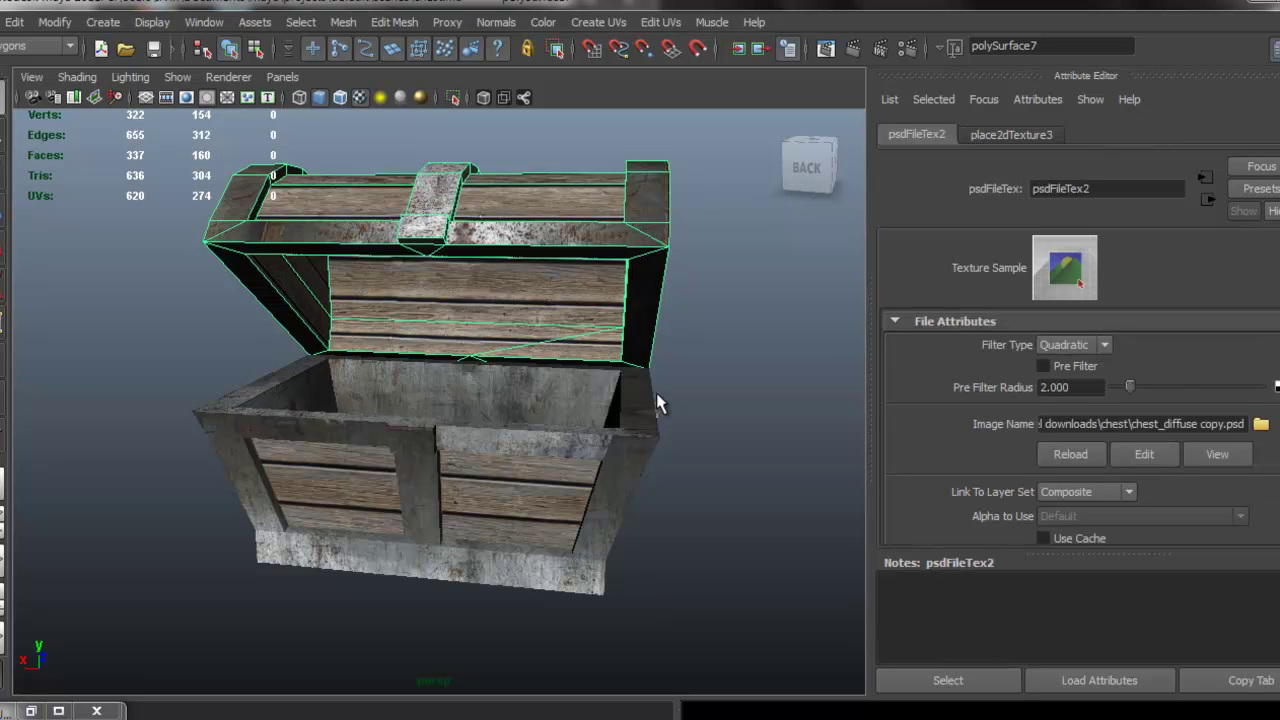
left_click_drag(656, 400, 449, 480)
scroll(490, 500, "up", 5)
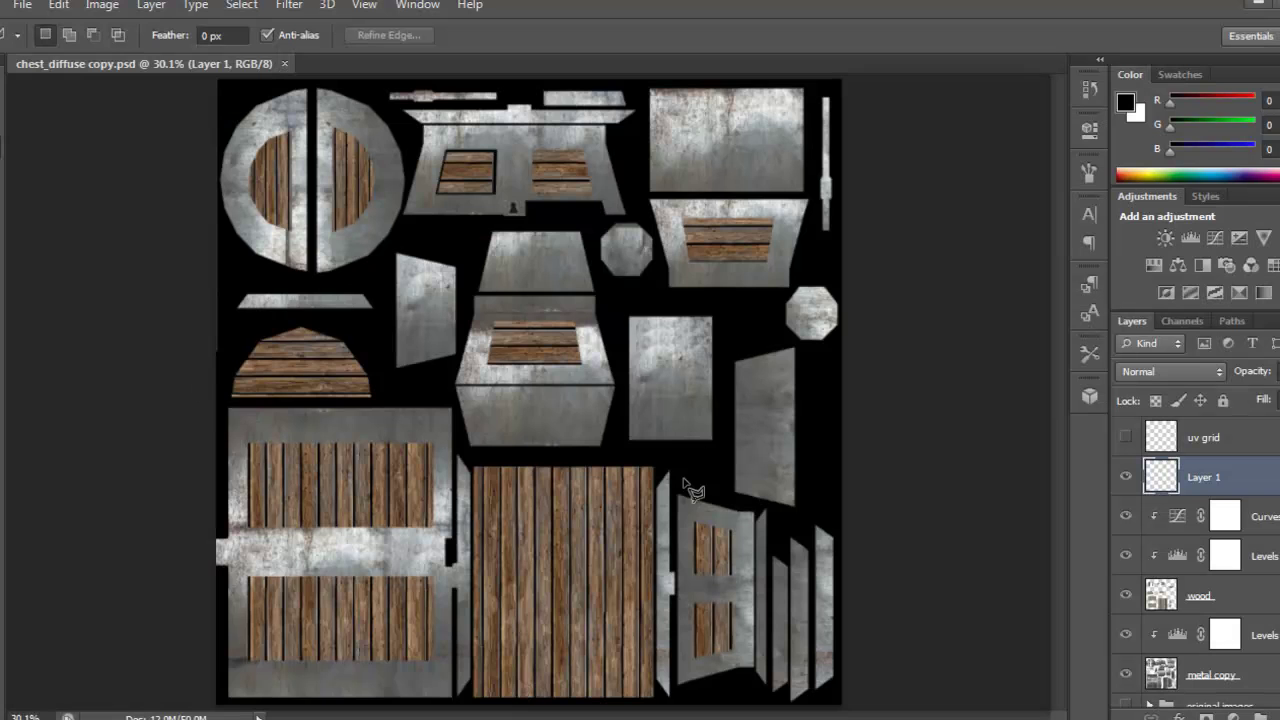
- Switch to Photoshop and rotate the keyhole on Layer 1 by 180 degrees in place
left_click(517, 200)
left_click_drag(601, 246, 683, 277)
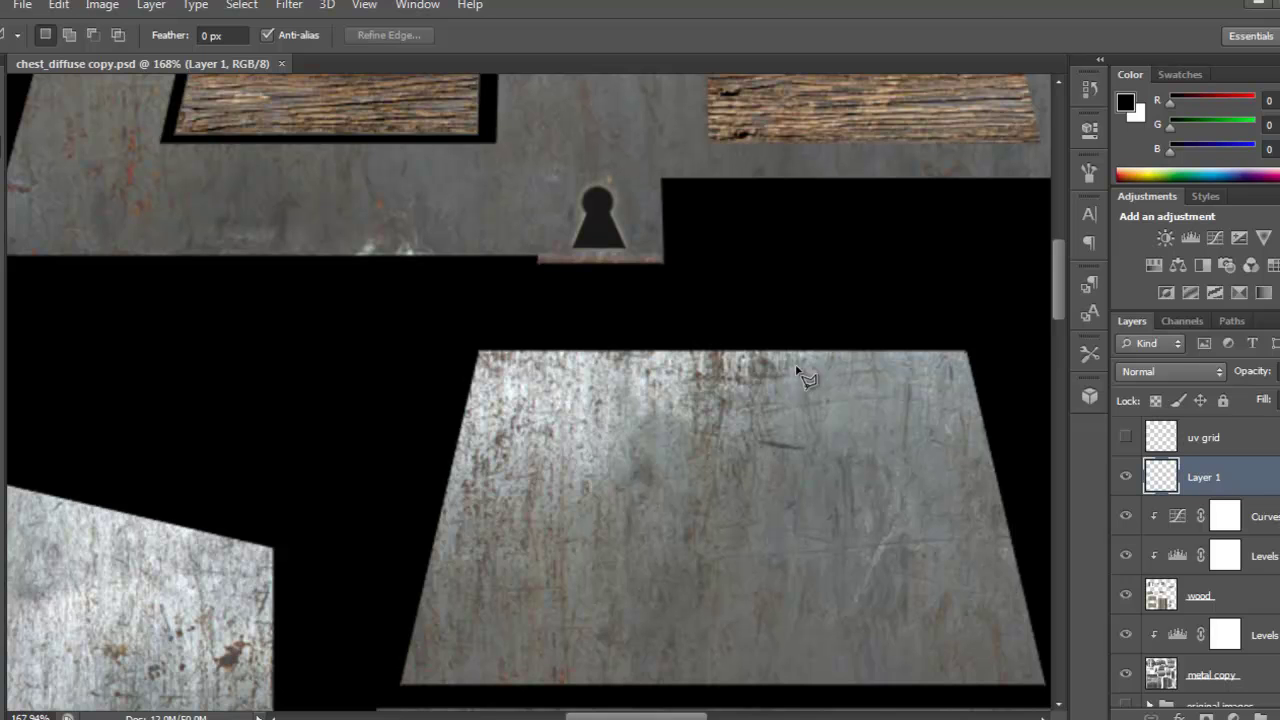
key("ctrl+t")
left_click_drag(618, 293, 523, 160)
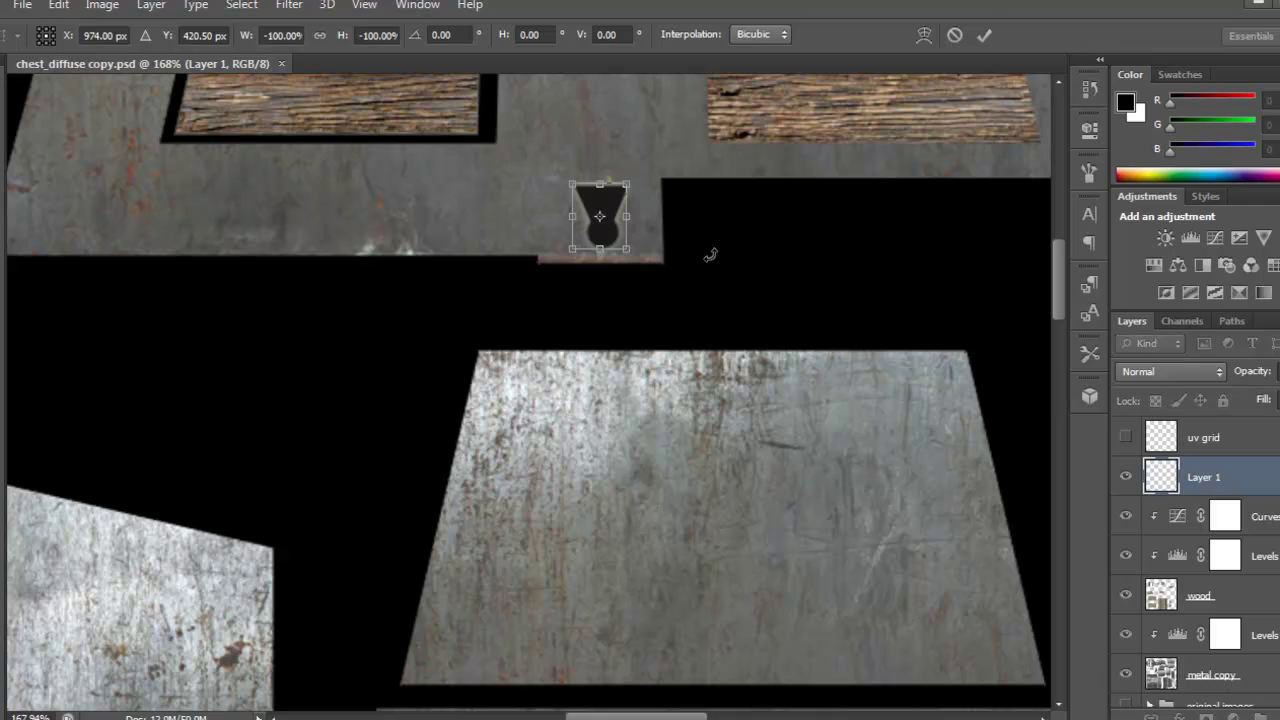
key("Return")
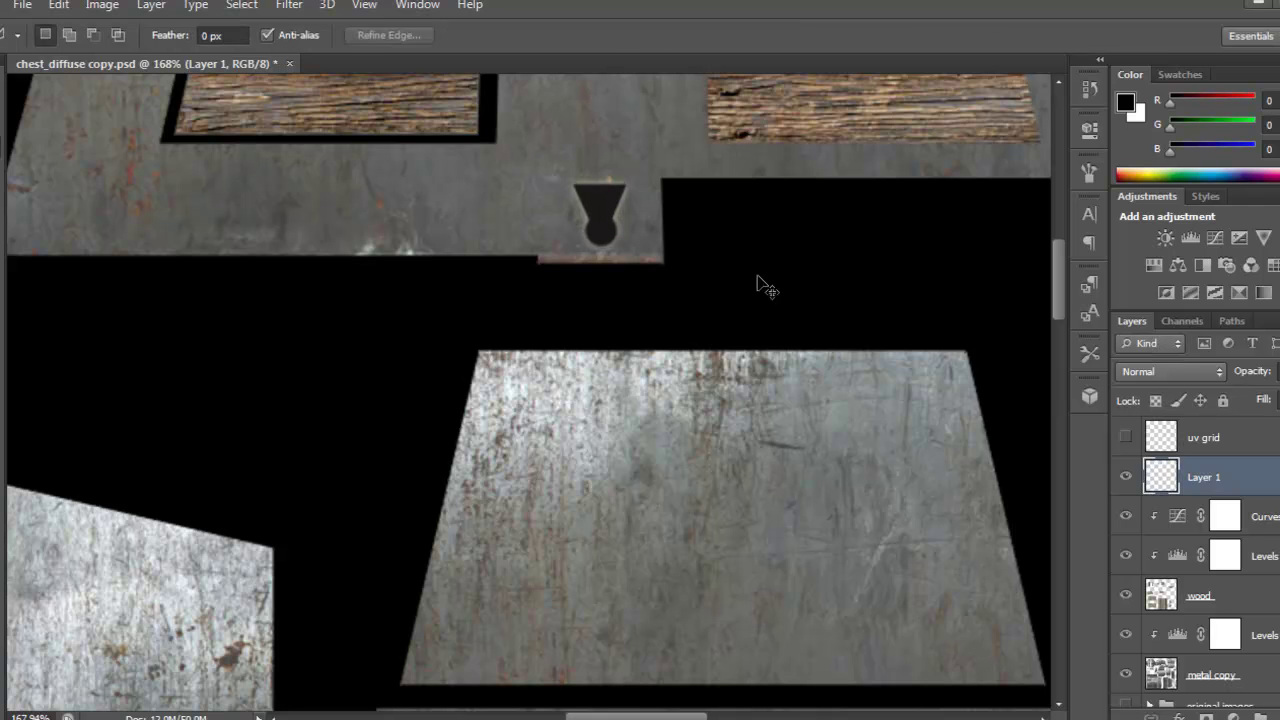
- Save the texture with layers over the existing chest_diffuse copy PSD, replacing the file
left_click(22, 5)
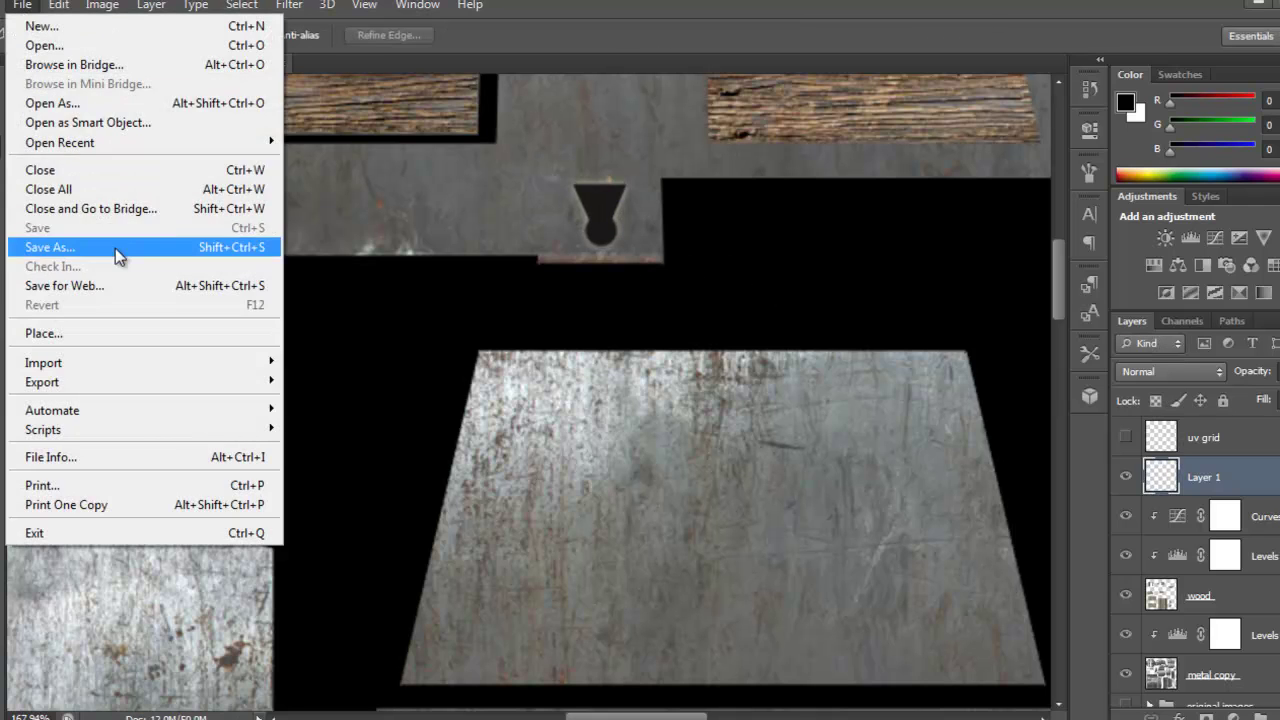
left_click(115, 248)
left_click(1130, 450)
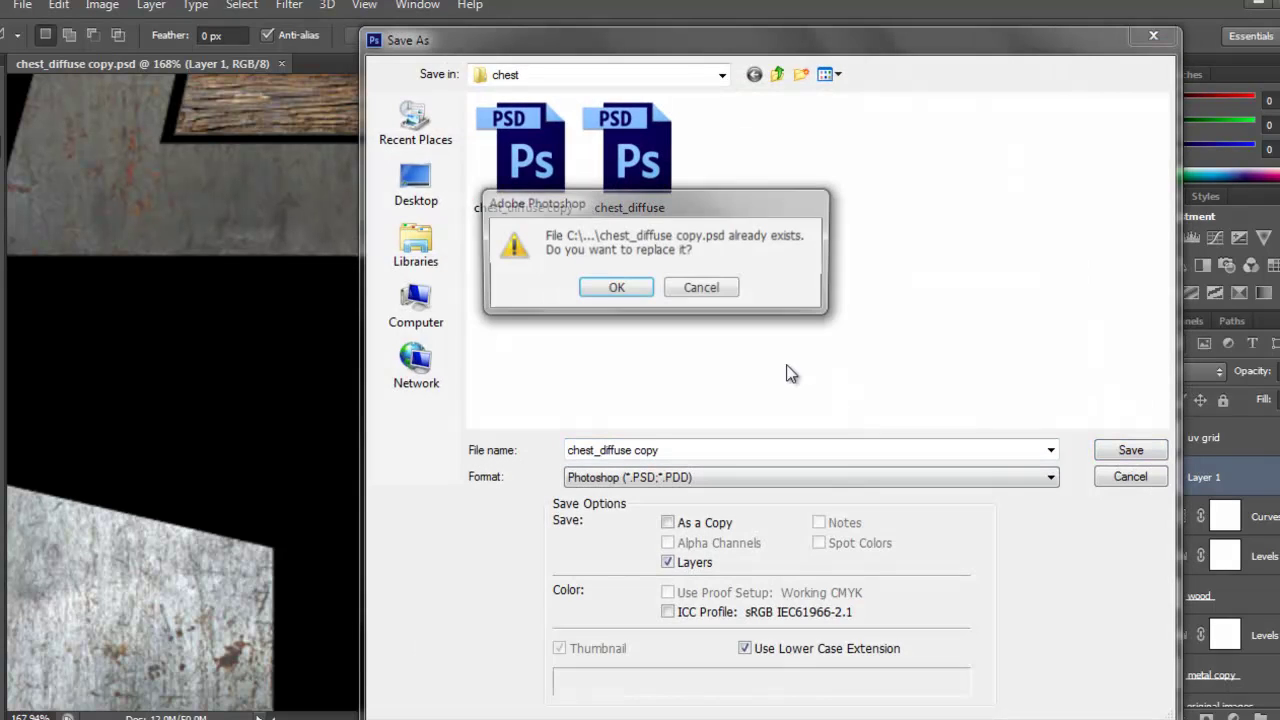
left_click(616, 287)
left_click(880, 222)
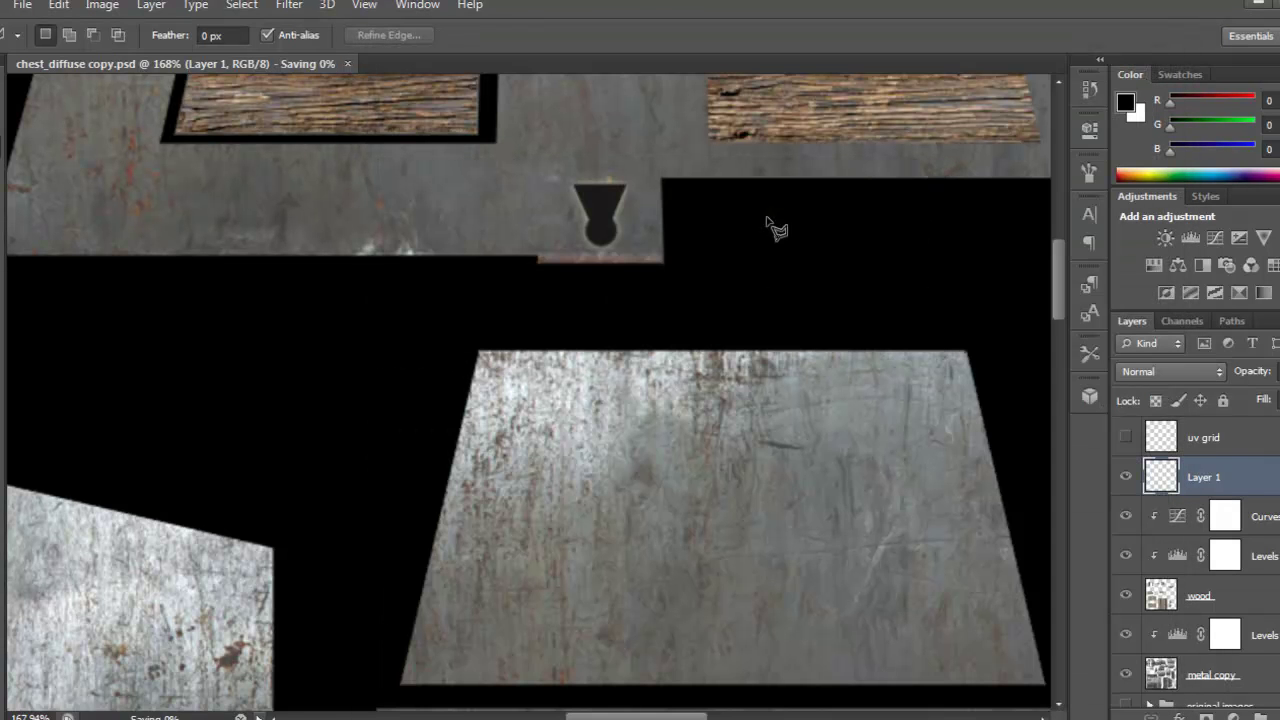
- Switch to Maya, select the chest base and open the file attributes of chestMat1's color texture
key("alt+Tab")
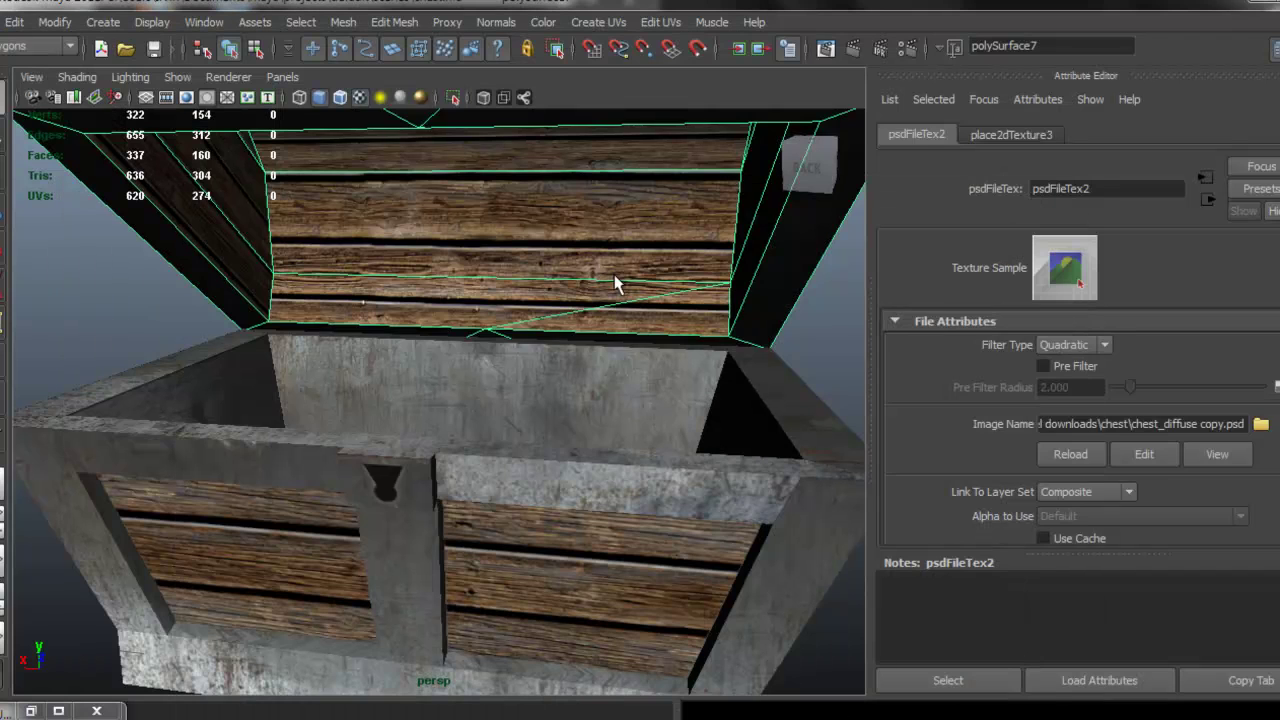
left_click(563, 467)
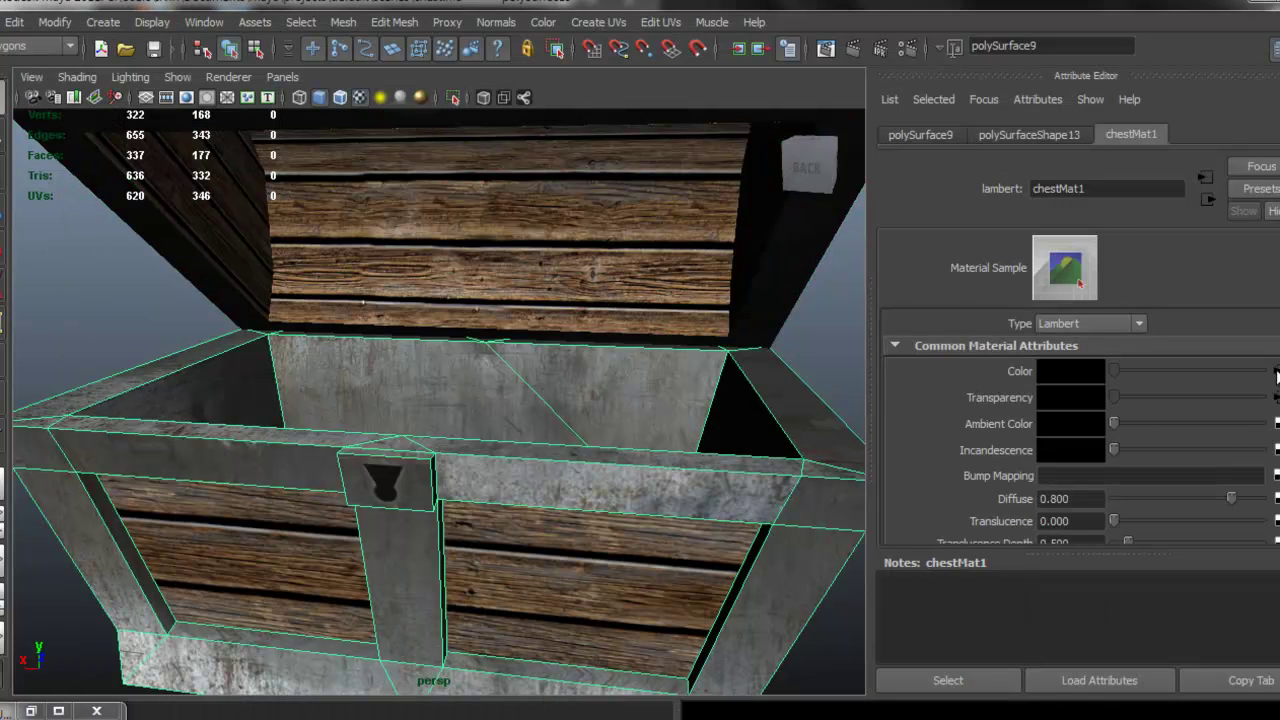
left_click(1277, 372)
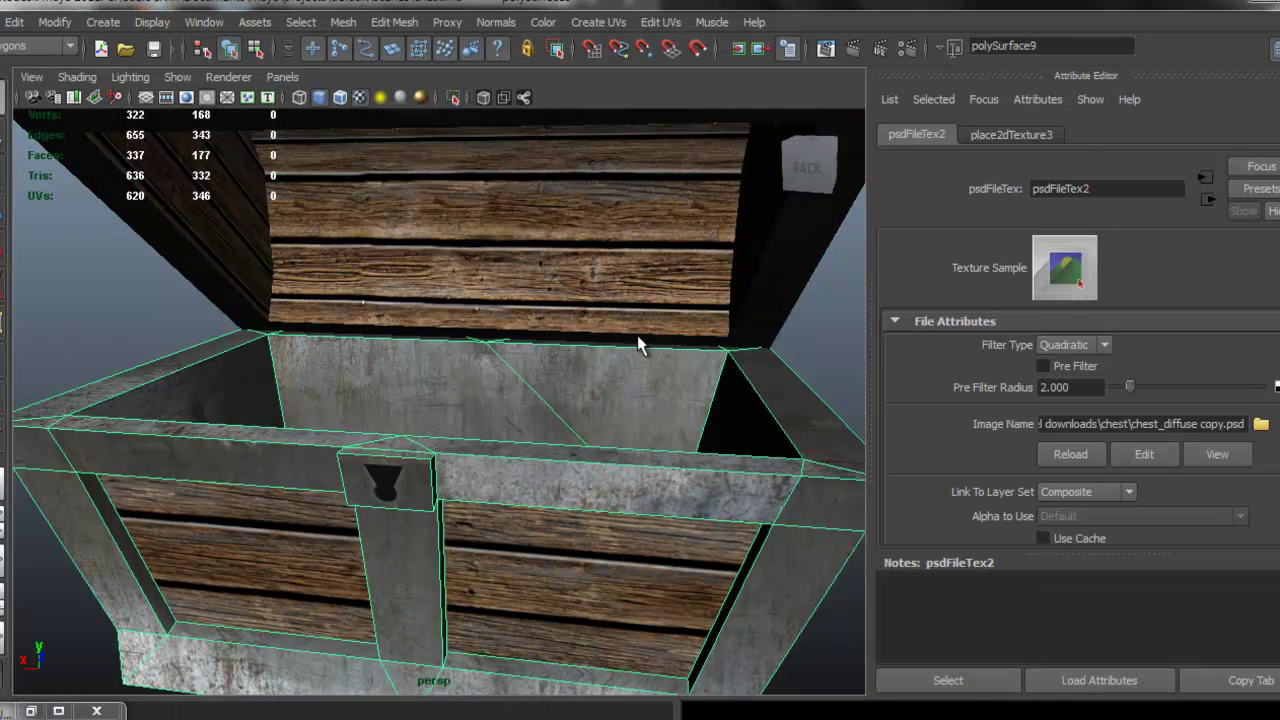
- Deselect the chest and examine the whole textured model from the front, side and above
scroll(639, 345, "down", 4)
left_click(780, 351)
left_click_drag(524, 382, 368, 351, "alt")
left_click_drag(469, 347, 525, 336)
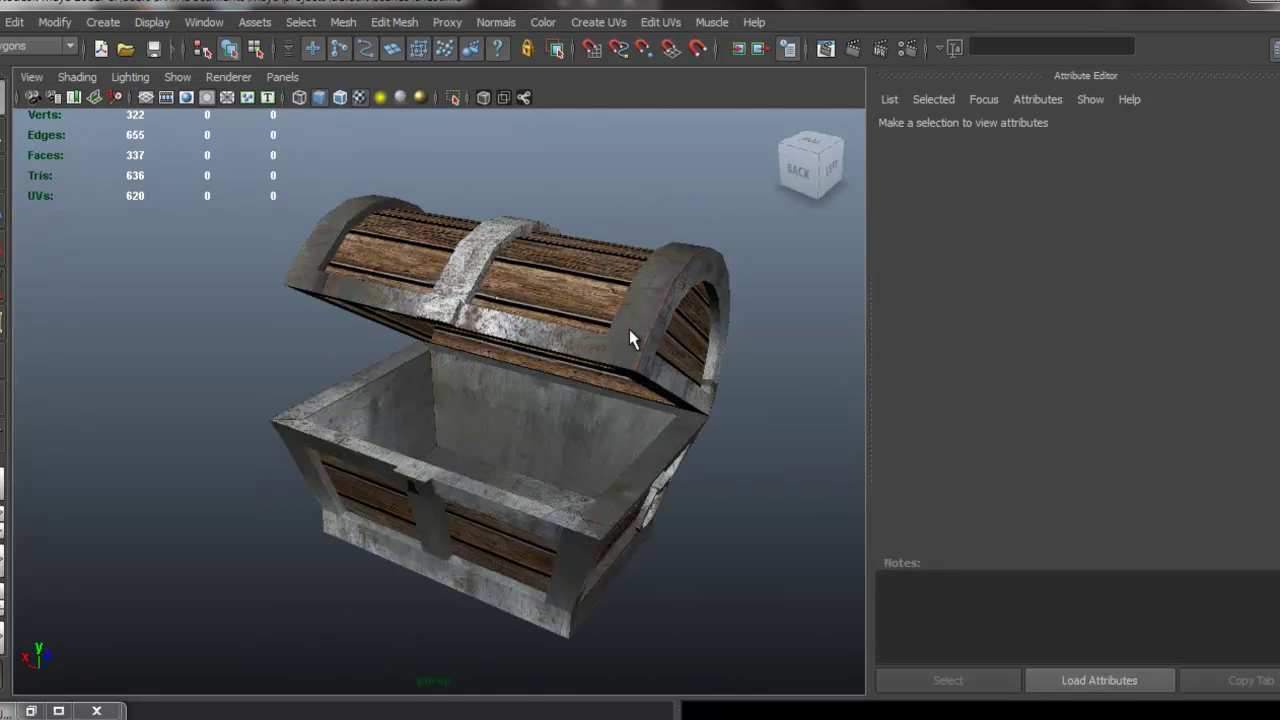